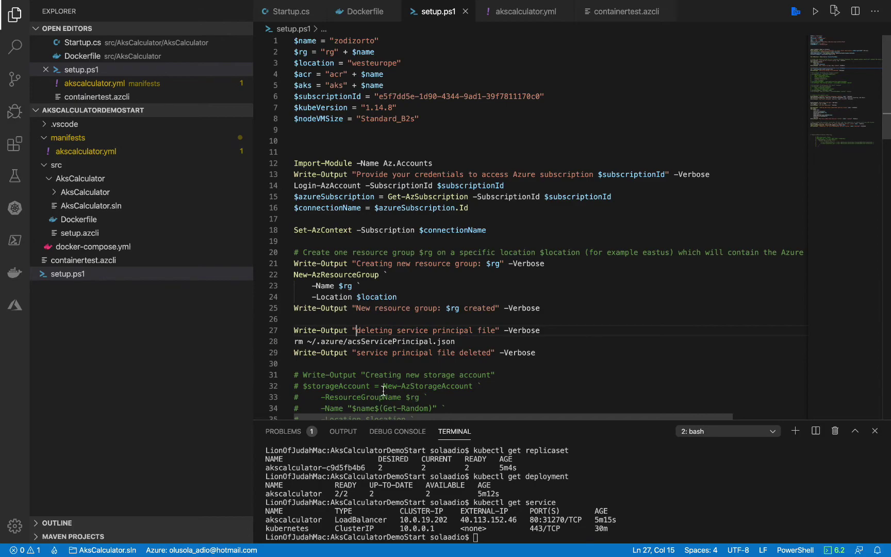
# Open the akscalculator repository in the acrzodizorto registry under rgzodizorto to view its v1 tag
pyautogui.hotkey('ctrl', 'Left')
pyautogui.hotkey('ctrl', 'Right')
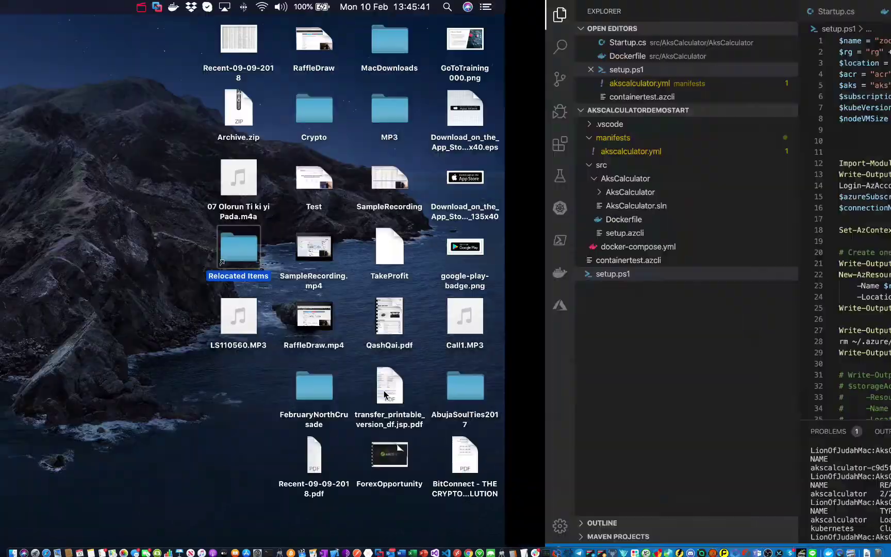
pyautogui.hotkey('ctrl', 'Right')
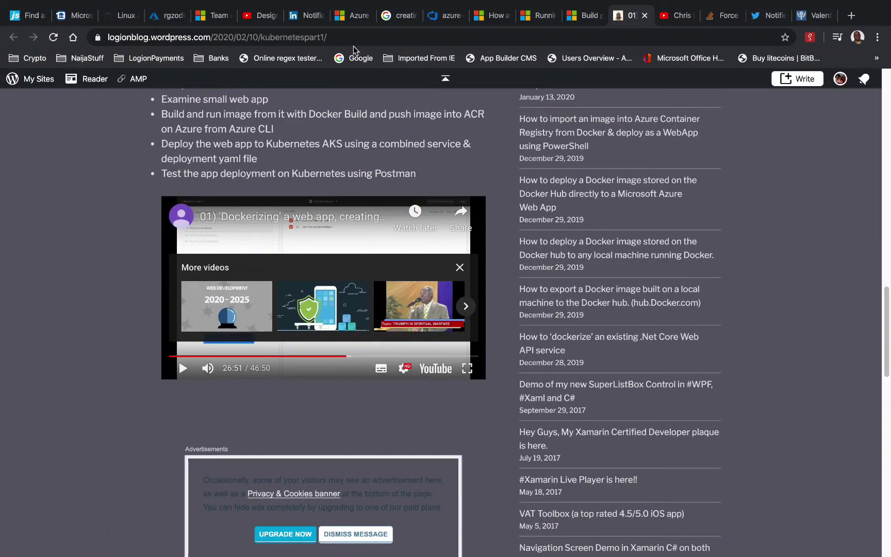
pyautogui.click(177, 17)
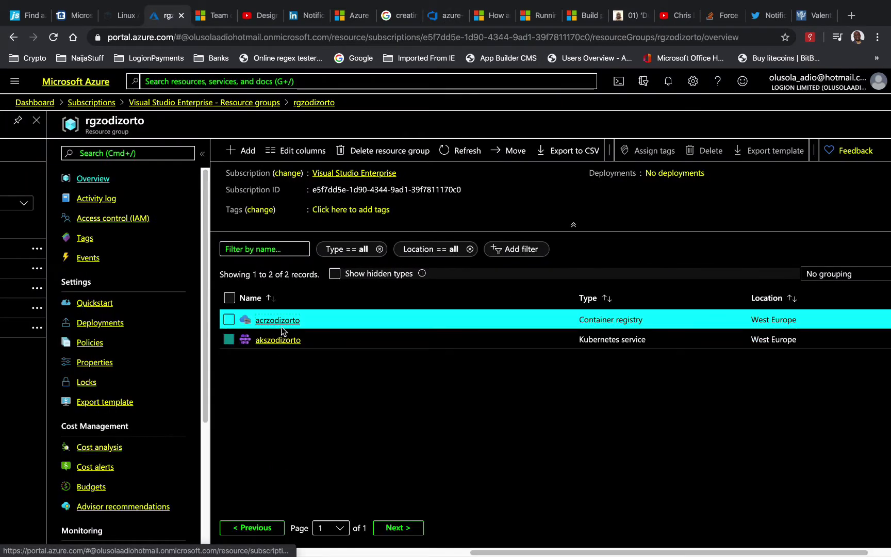
pyautogui.click(283, 322)
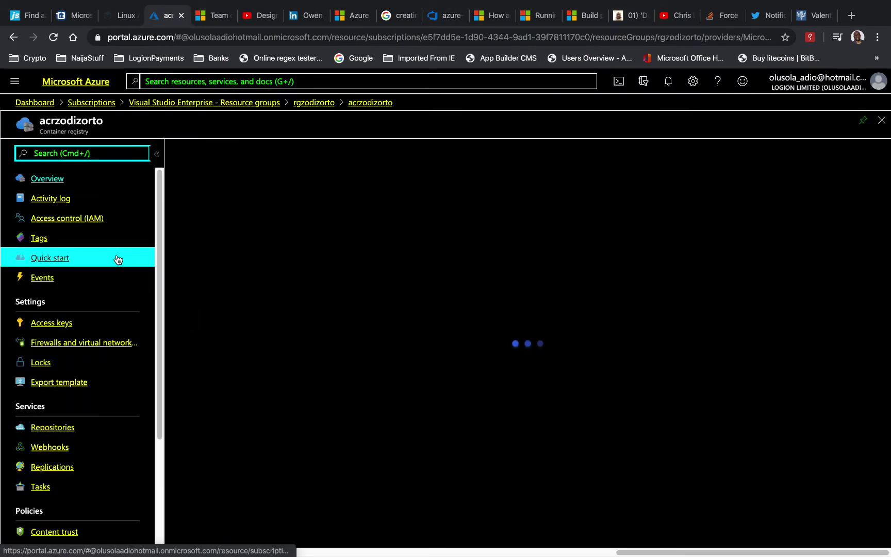
pyautogui.click(60, 427)
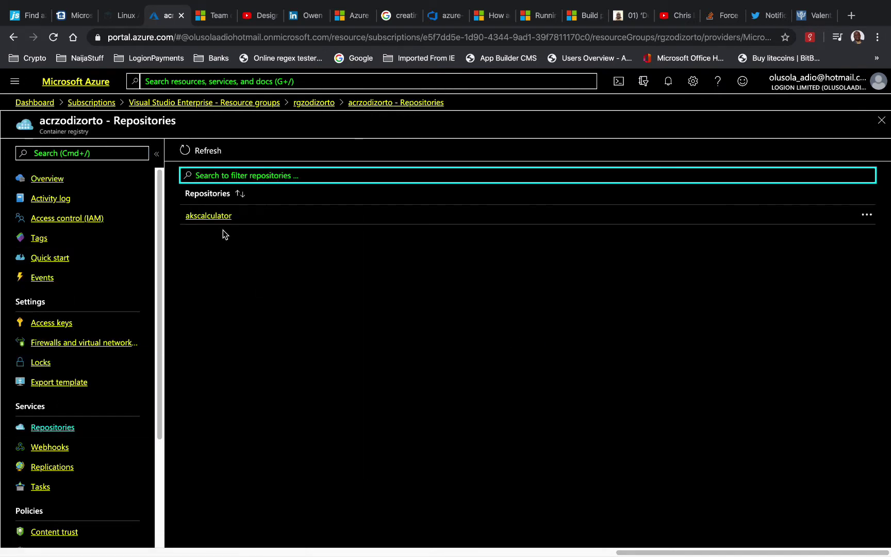
pyautogui.click(217, 217)
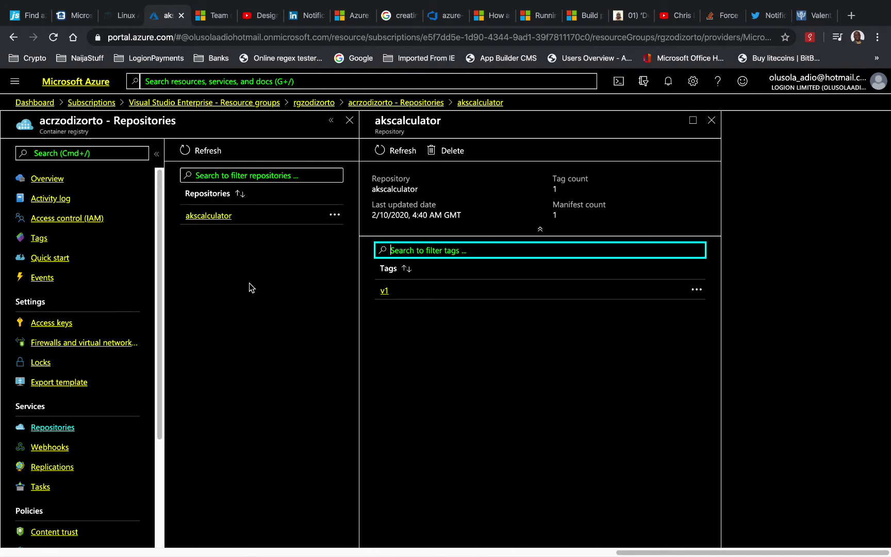
pyautogui.moveTo(359, 555)
pyautogui.hotkey('ctrl', 'Right')
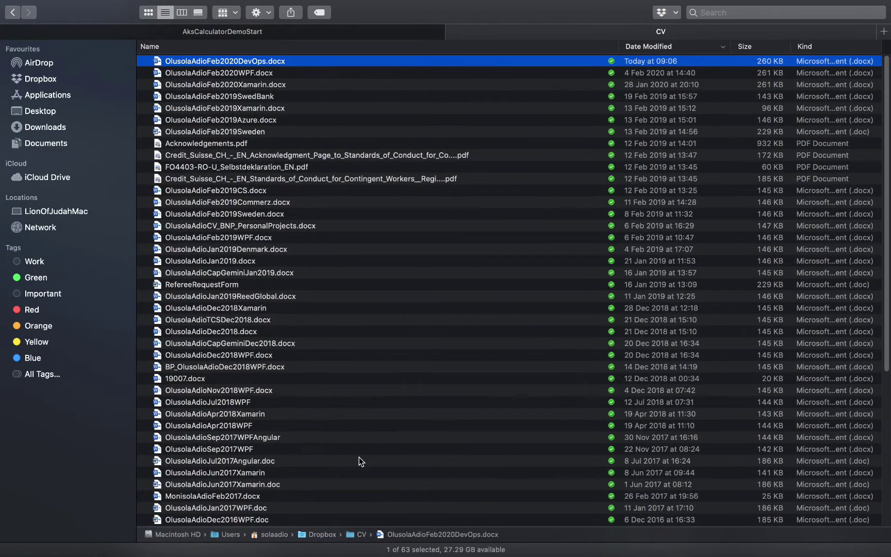
# Copy the external IP 40.113.152.46 from the kubectl service output in the VS Code terminal
pyautogui.hotkey('ctrl', 'Right')
pyautogui.hotkey('ctrl', 'Left')
pyautogui.hotkey('ctrl', 'Left')
pyautogui.hotkey('ctrl', 'Left')
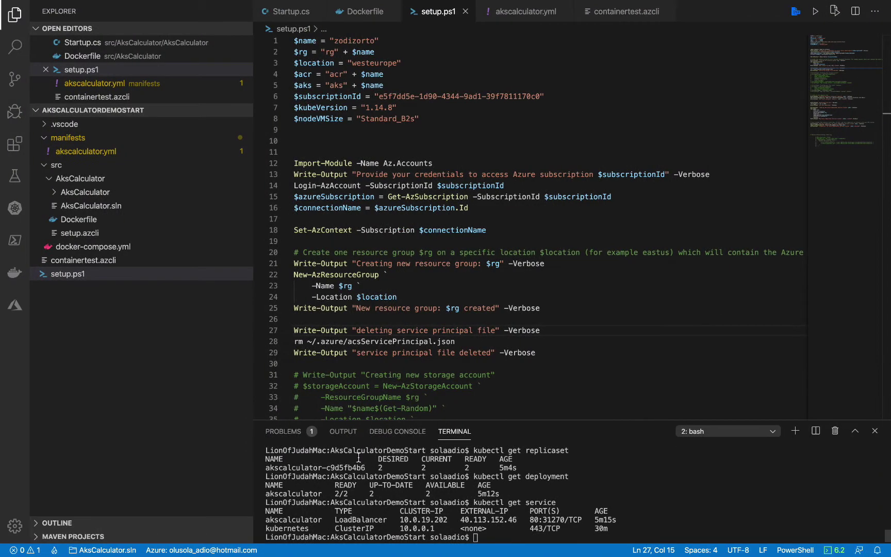
pyautogui.click(527, 536)
pyautogui.moveTo(461, 519); pyautogui.dragTo(516, 519)
pyautogui.rightClick(496, 518)
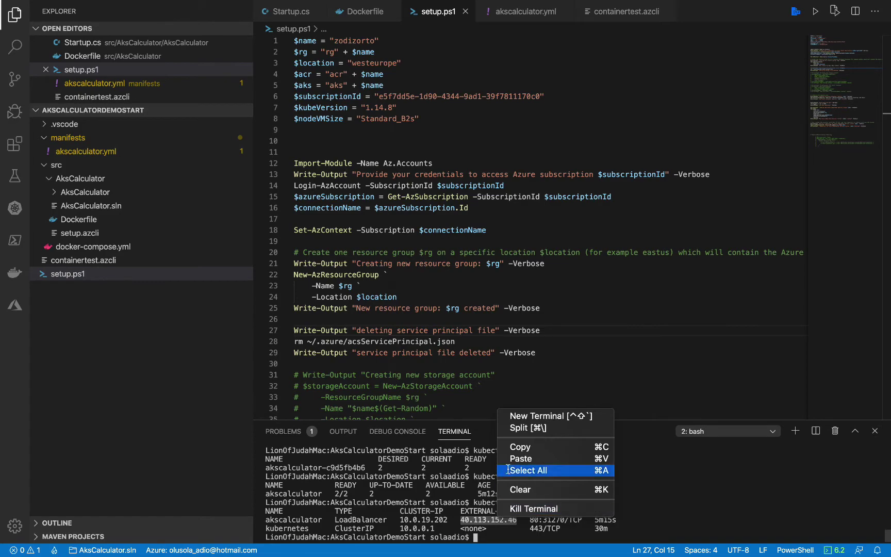
pyautogui.click(519, 447)
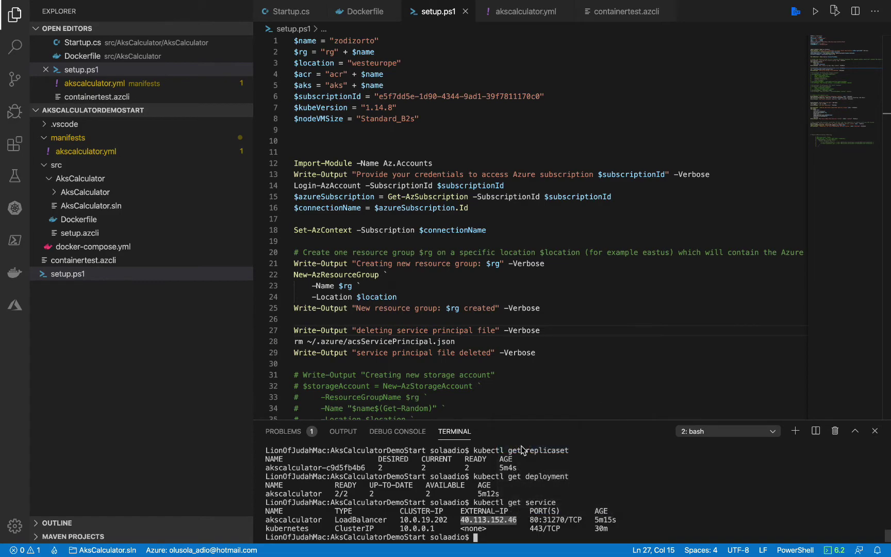
pyautogui.hotkey('ctrl', 'Left')
pyautogui.hotkey('ctrl', 'Right')
pyautogui.hotkey('ctrl', 'Right')
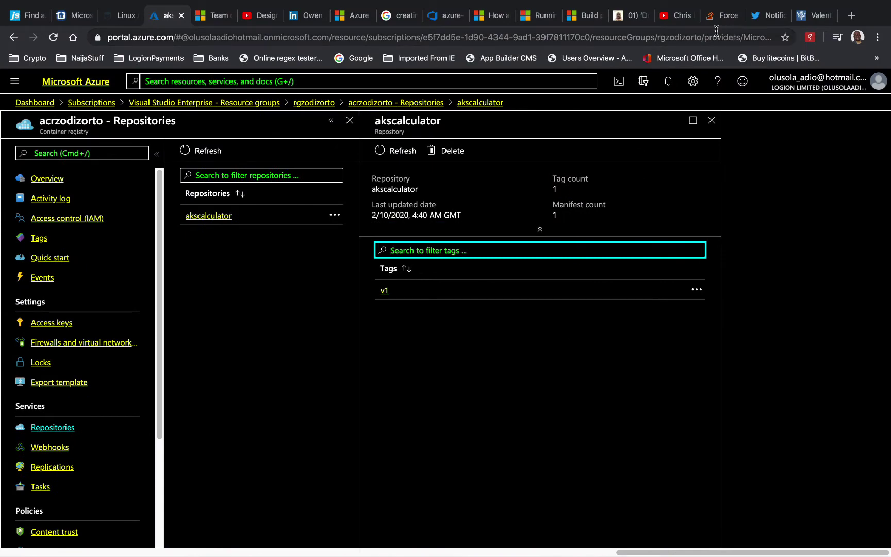
pyautogui.click(776, 16)
# Browse to 40.113.152.46 to load the AksCalculator API's Swagger UI
pyautogui.click(613, 38)
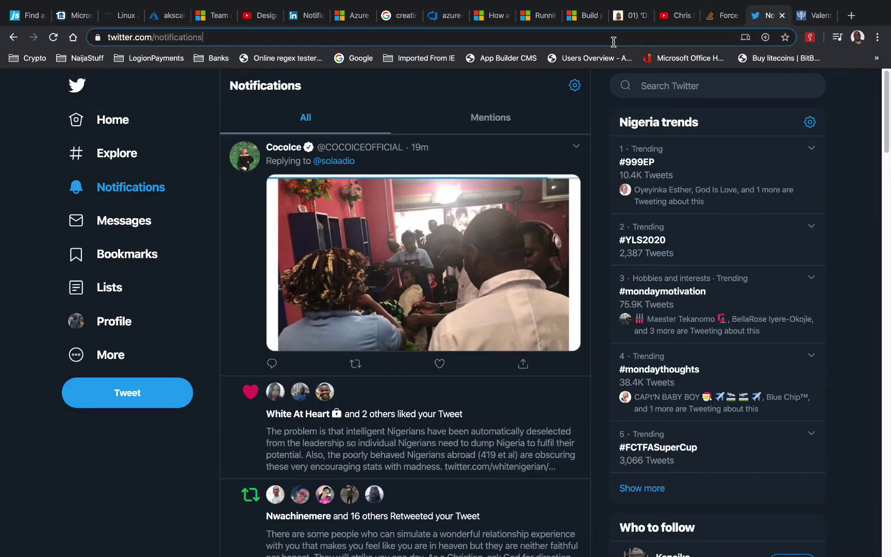
pyautogui.press('super+v')
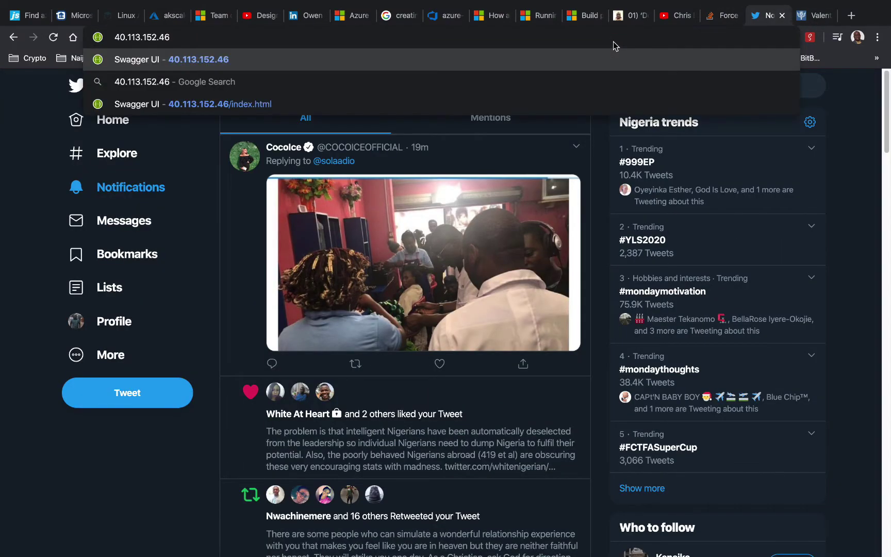
pyautogui.press('Return')
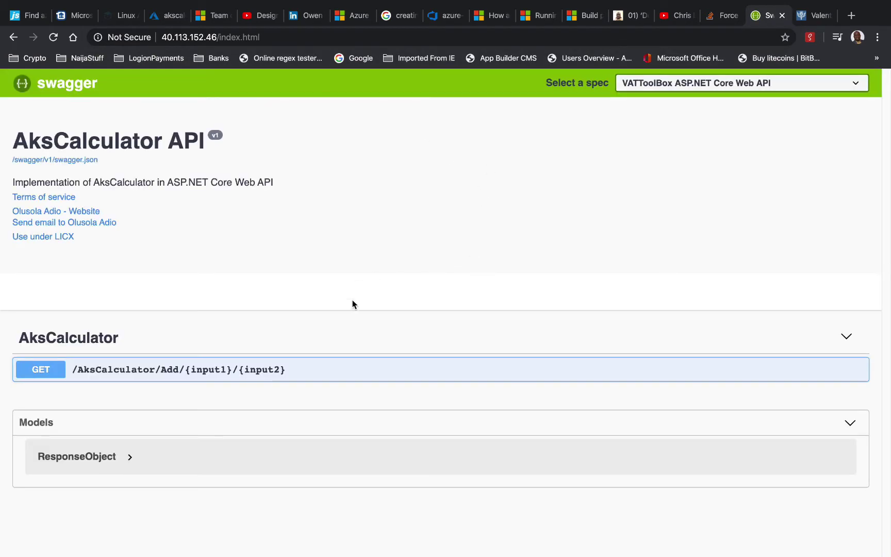
pyautogui.hotkey('ctrl', 'Right')
pyautogui.hotkey('ctrl', 'Right')
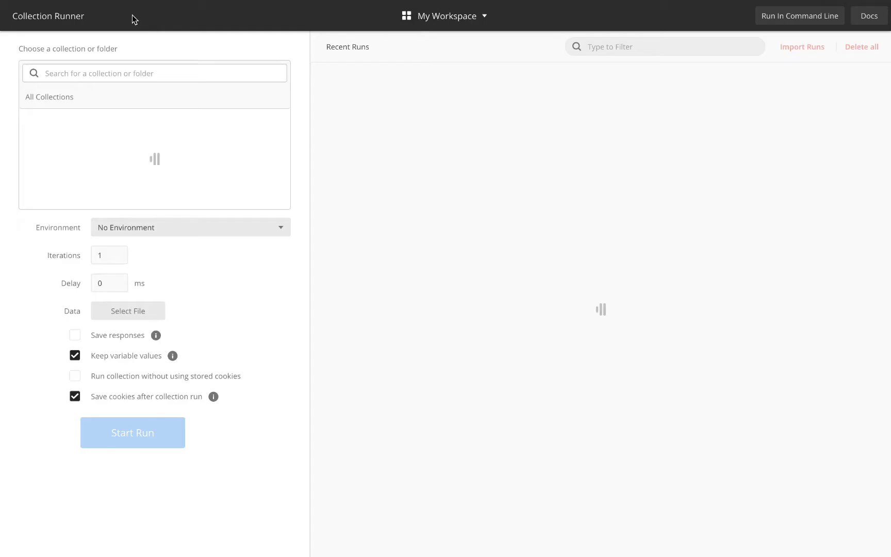
# Run the AksCalculatorDemo collection with the CalcDefault environment, then close the runner once all 6 tests pass
pyautogui.click(202, 222)
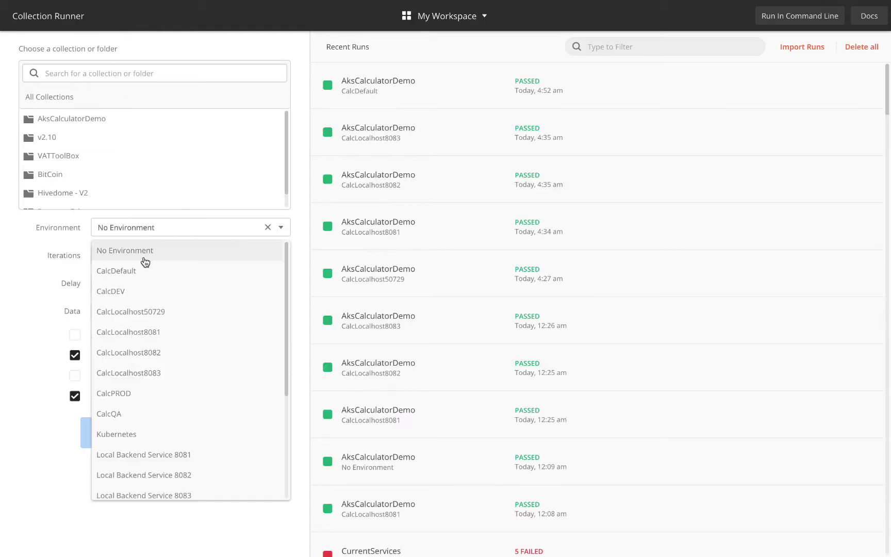
pyautogui.click(135, 271)
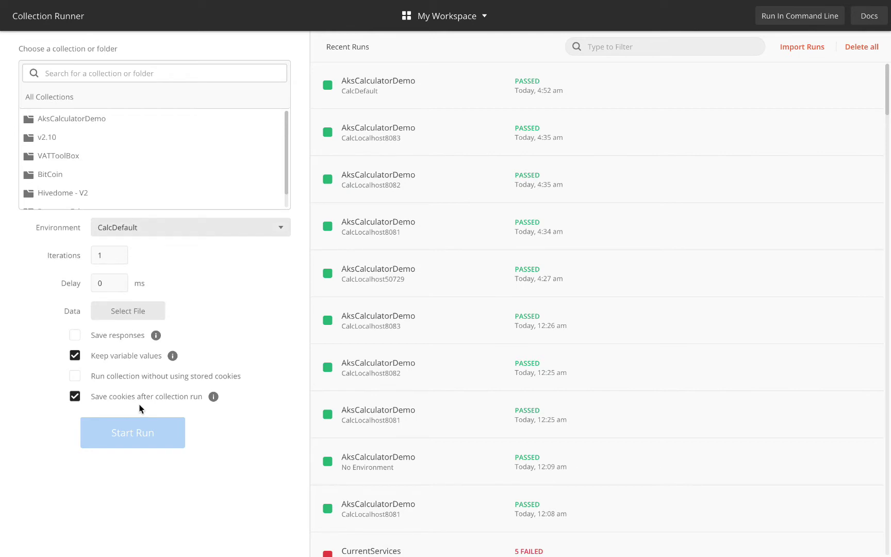
pyautogui.click(75, 123)
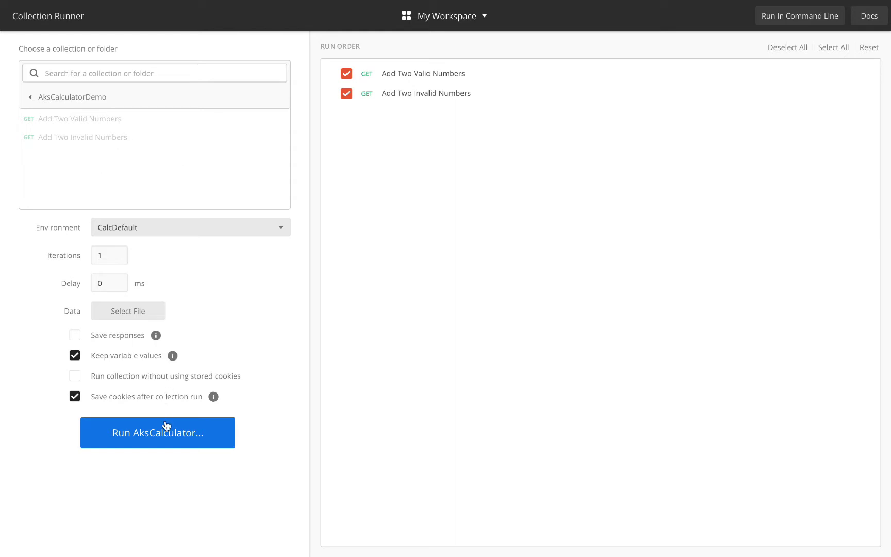
pyautogui.click(156, 433)
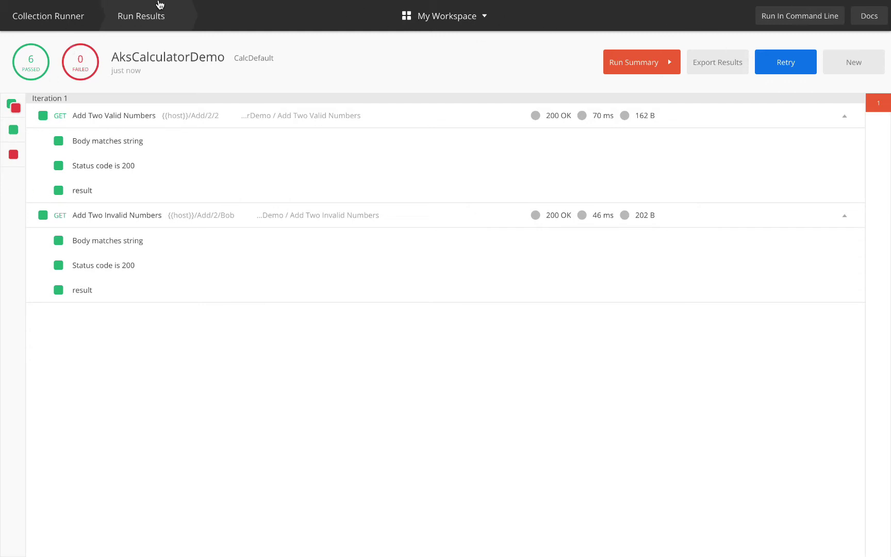
pyautogui.moveTo(22, 4)
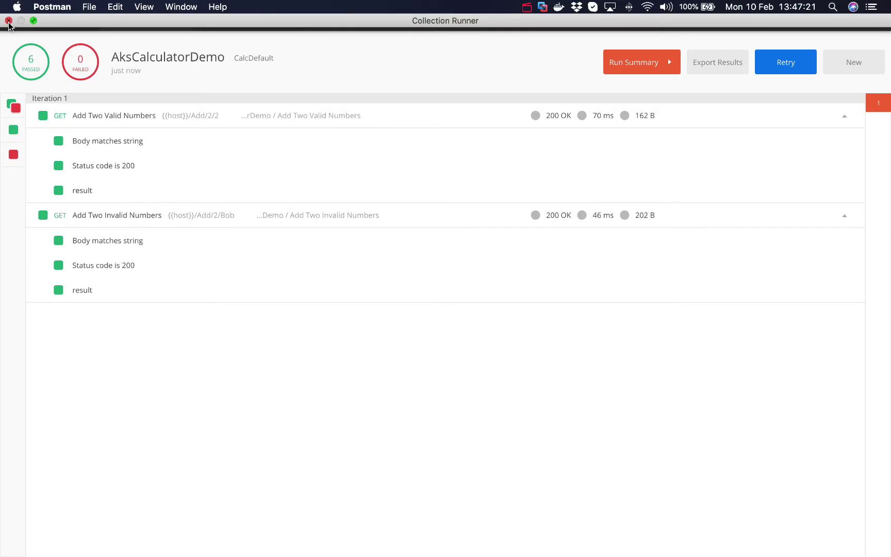
pyautogui.click(9, 20)
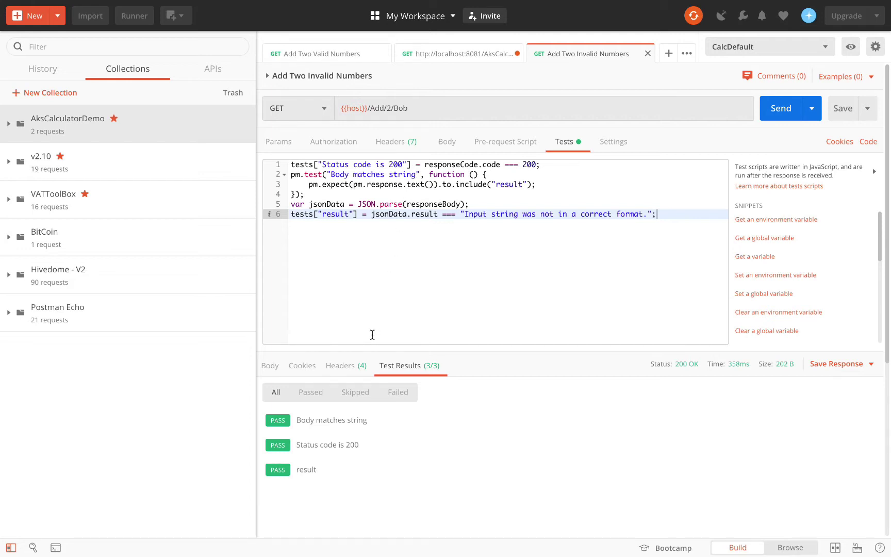
# Go to the Azure DevOps organisation's projects overview and start a new project
pyautogui.press('super+Tab')
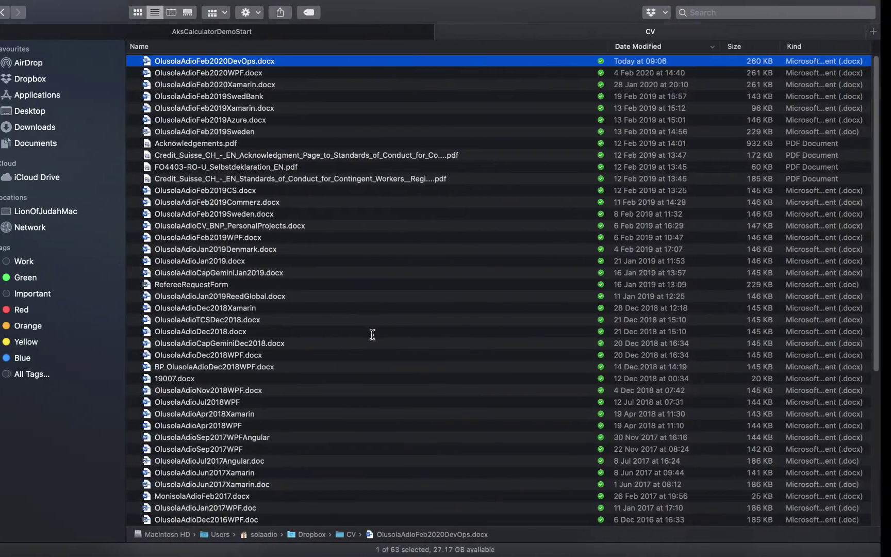
pyautogui.press('super+Tab')
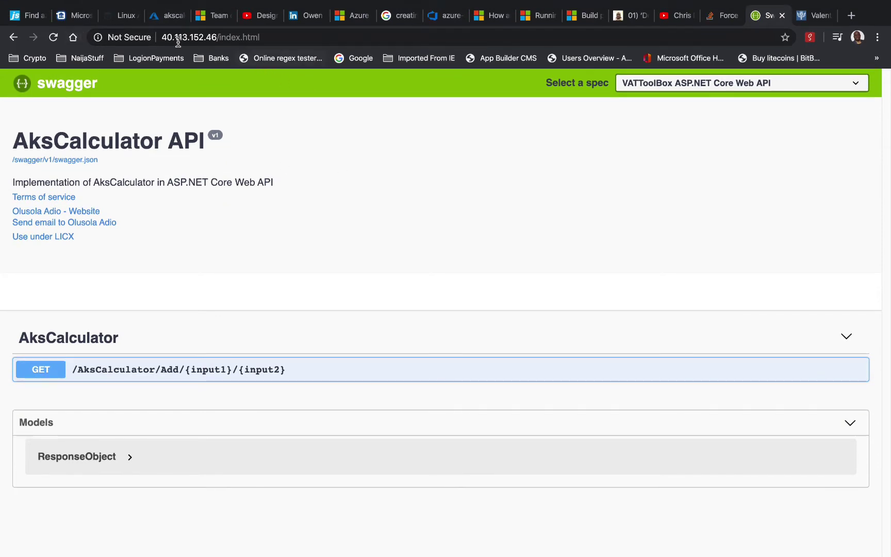
pyautogui.click(441, 15)
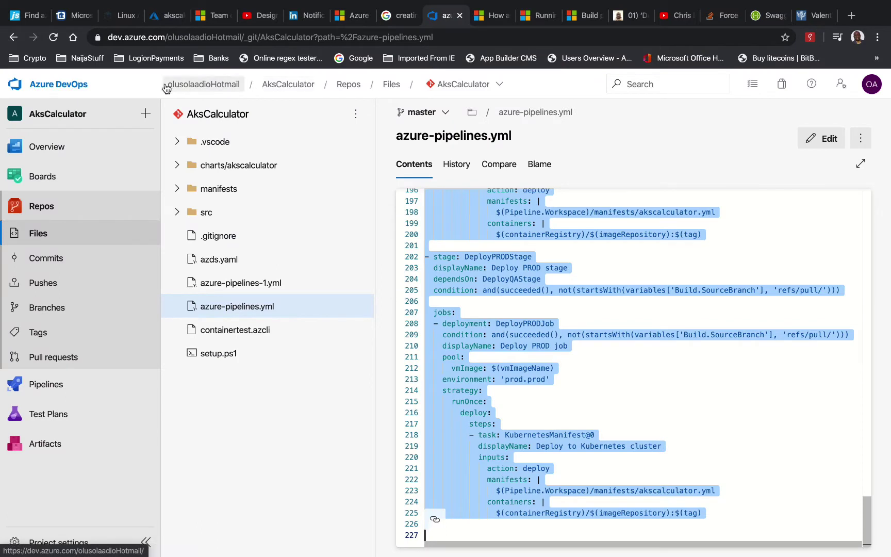
pyautogui.click(62, 92)
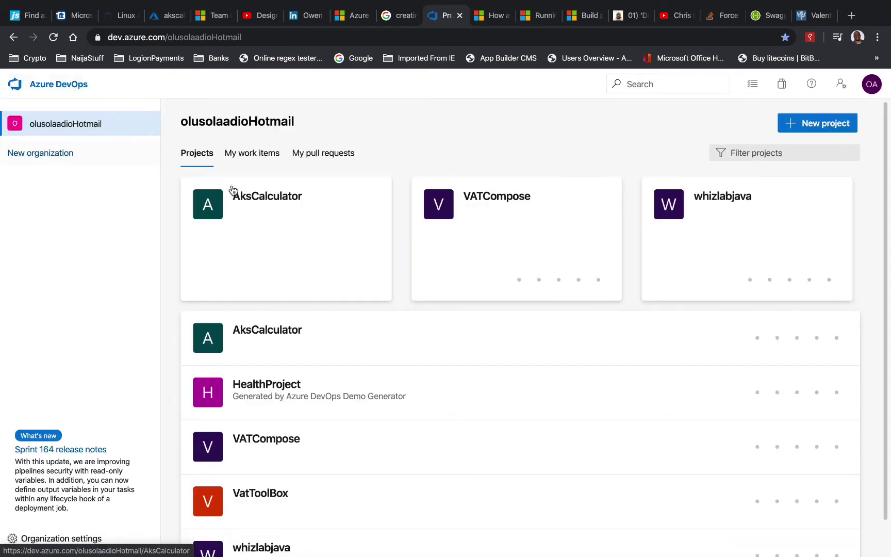
pyautogui.click(803, 124)
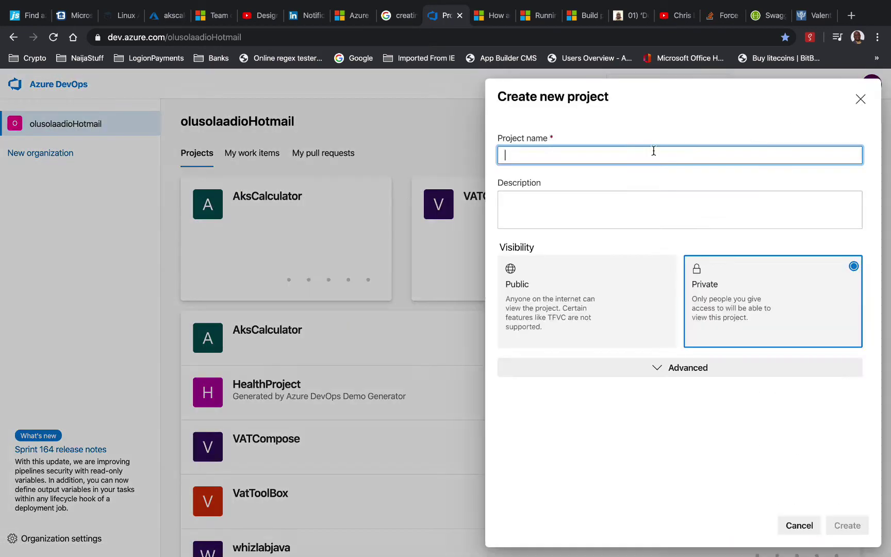
# Name the project AksCalculatorDemo, reuse the name as its description, and make it public
pyautogui.write('A')
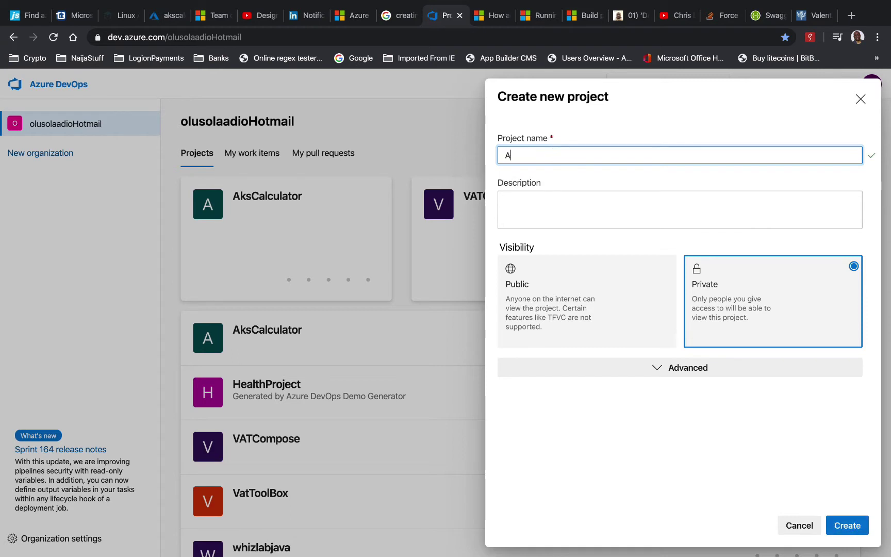
pyautogui.write('ksC')
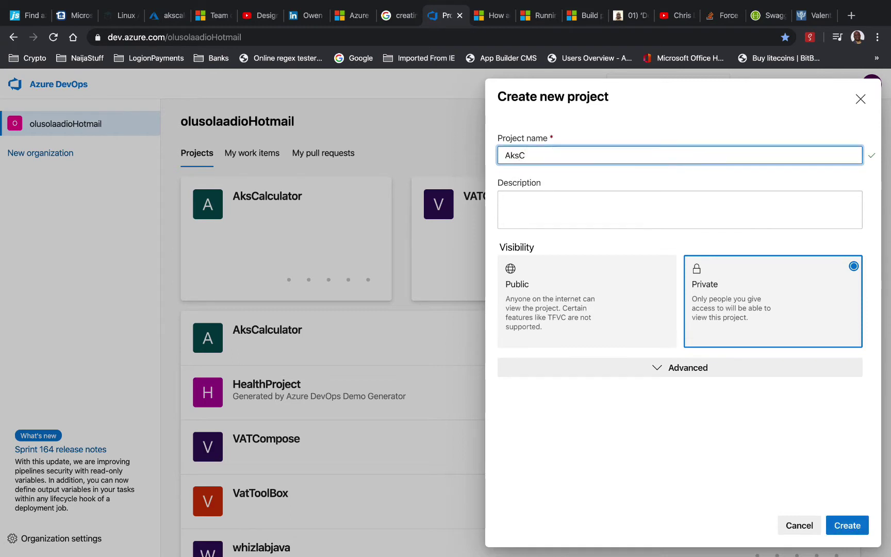
pyautogui.write('al')
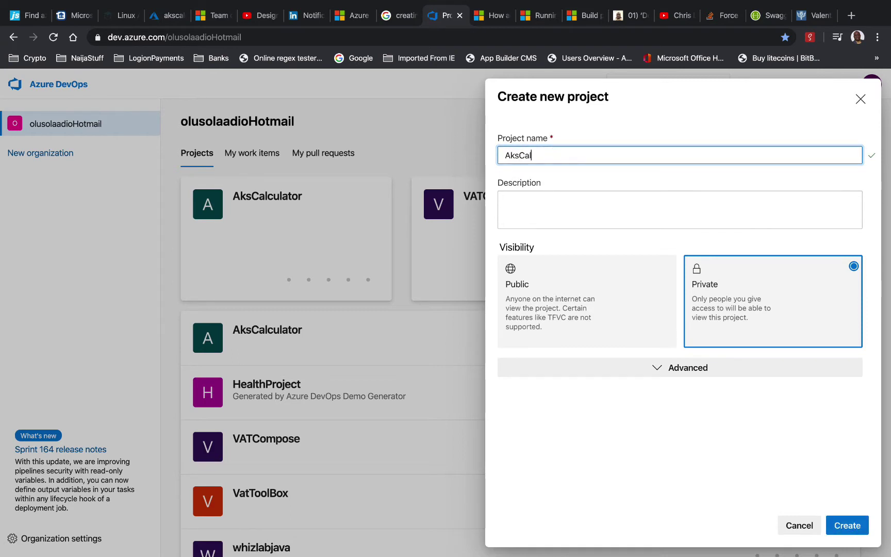
pyautogui.write('culator')
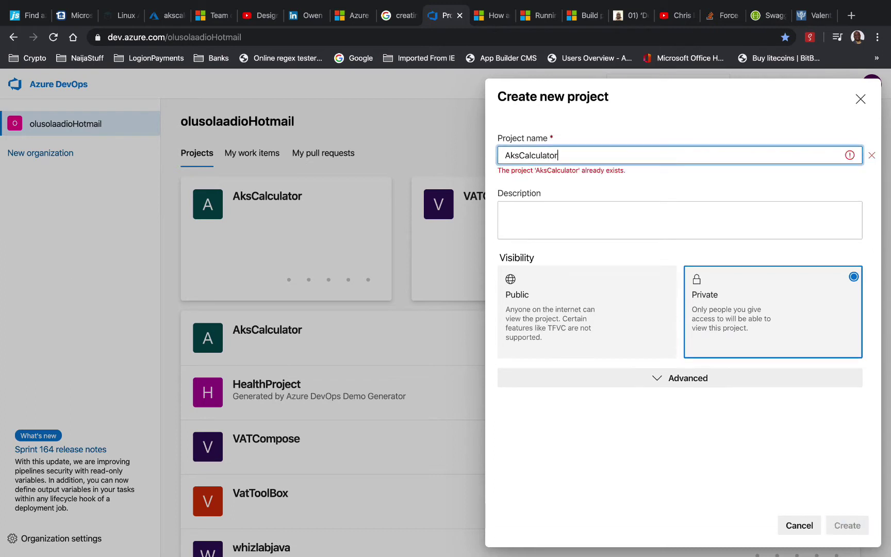
pyautogui.write('Demo')
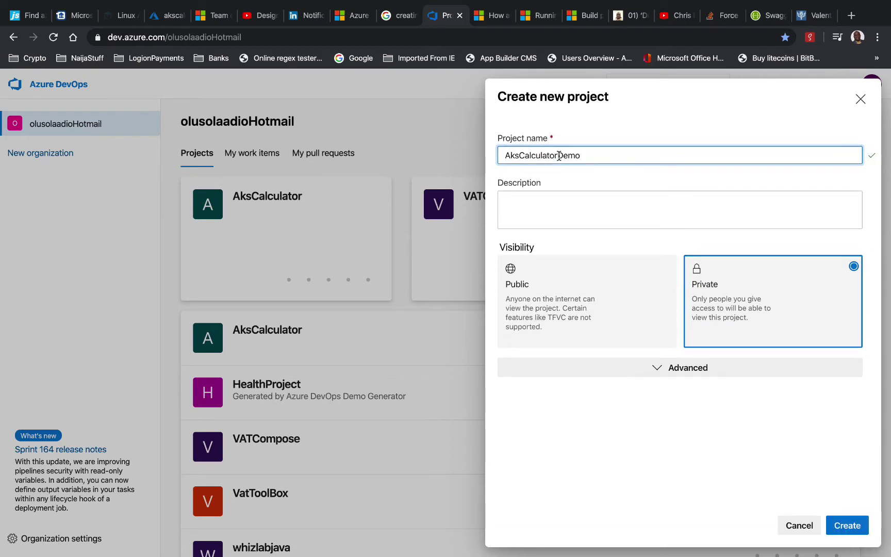
pyautogui.click(571, 207)
pyautogui.doubleClick(577, 155)
pyautogui.hotkey('ctrl', 'c')
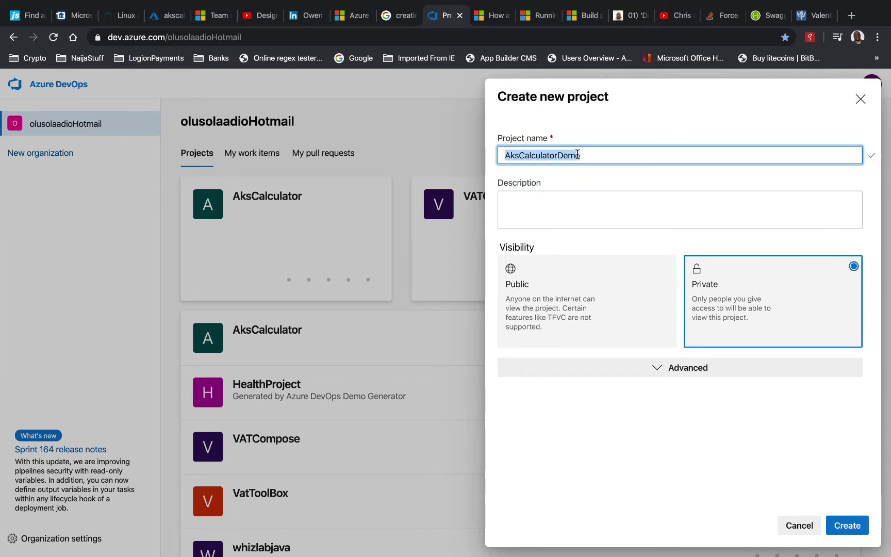
pyautogui.click(589, 211)
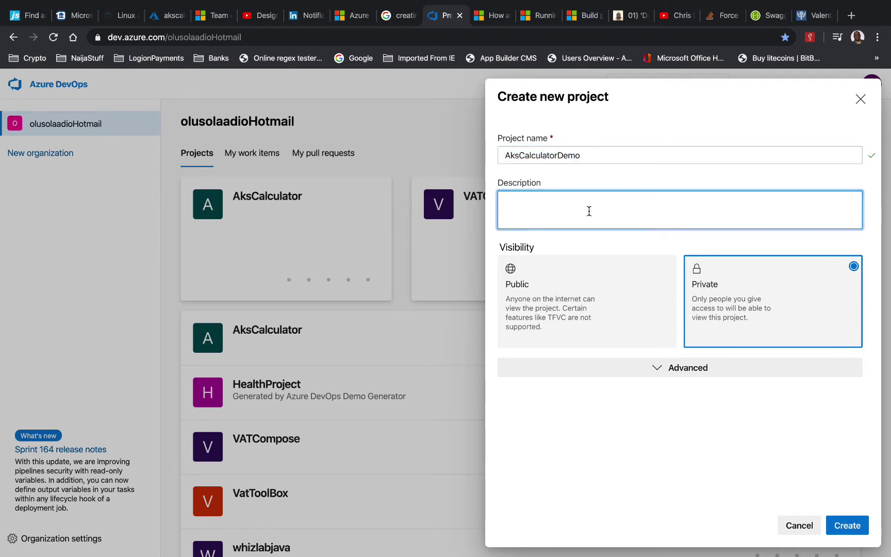
pyautogui.hotkey('ctrl', 'v')
pyautogui.click(597, 278)
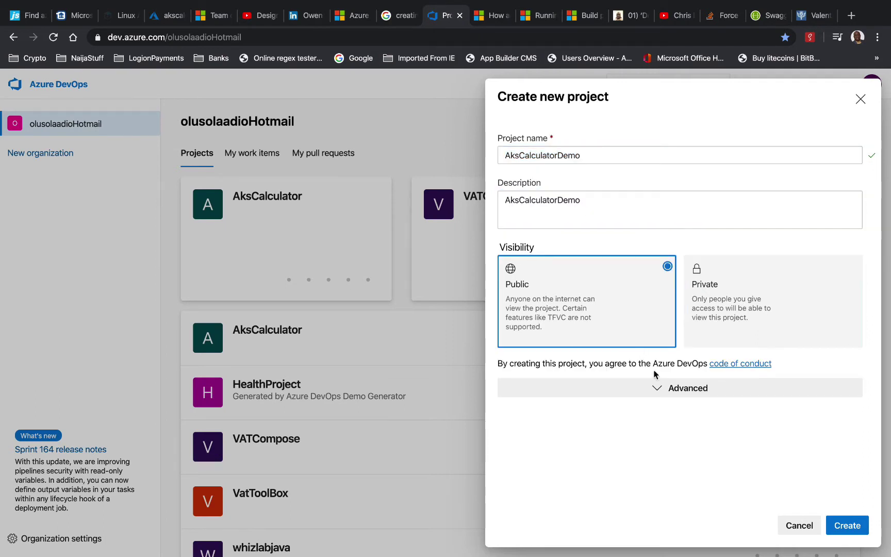
# Set the work item process to Agile under Advanced and create the project
pyautogui.click(659, 388)
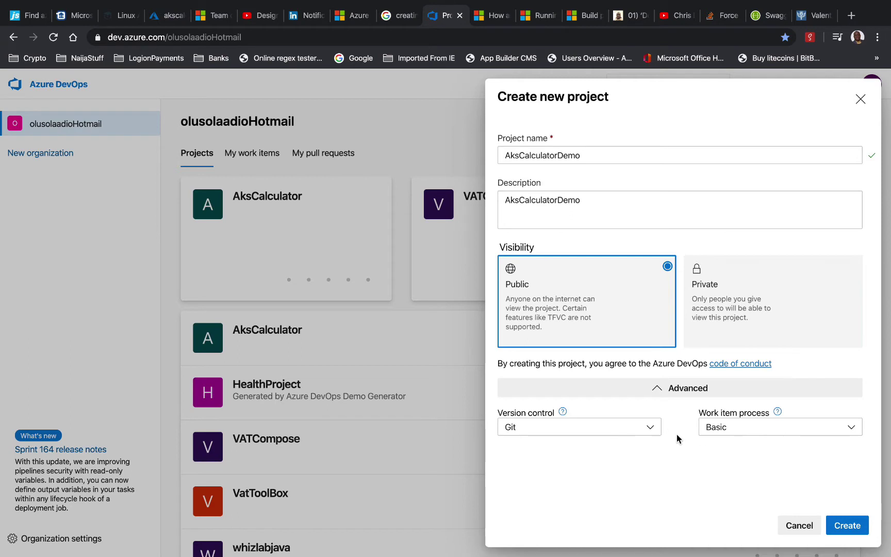
pyautogui.click(740, 428)
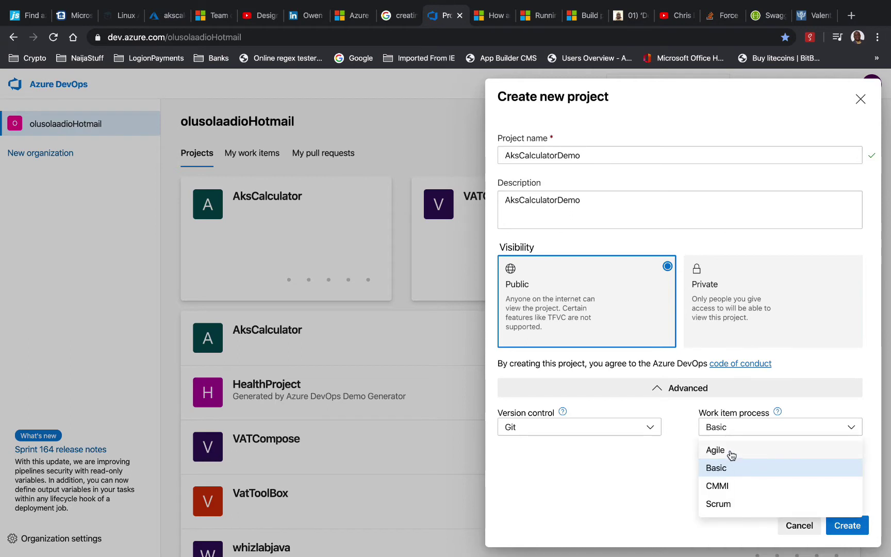
pyautogui.click(732, 504)
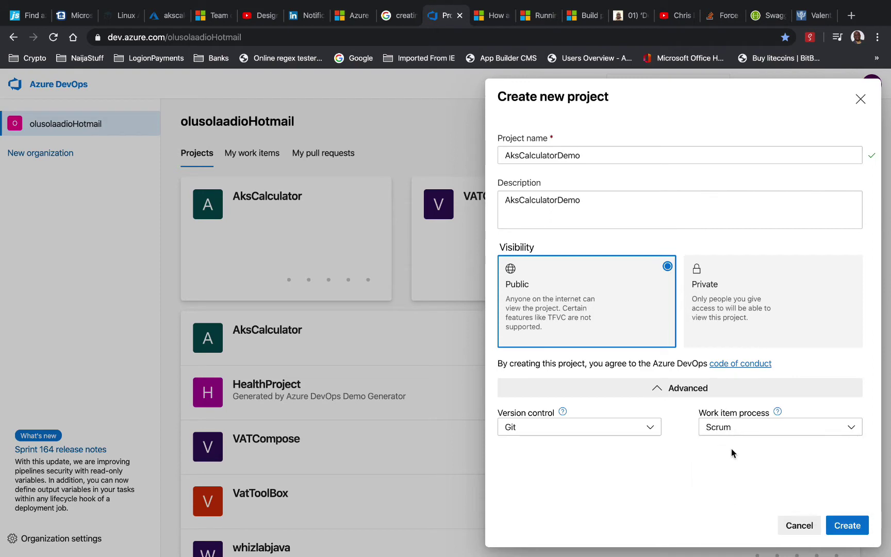
pyautogui.click(778, 411)
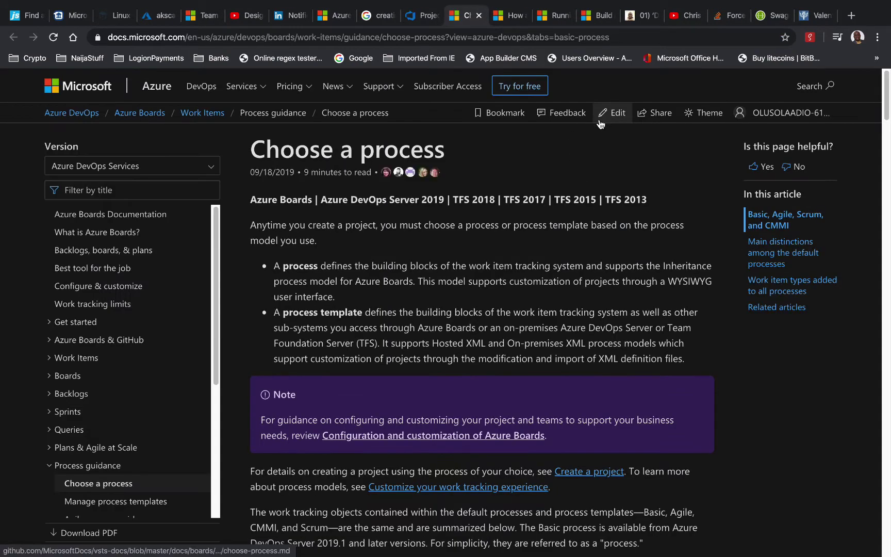
pyautogui.scroll(-10, 501, 249)
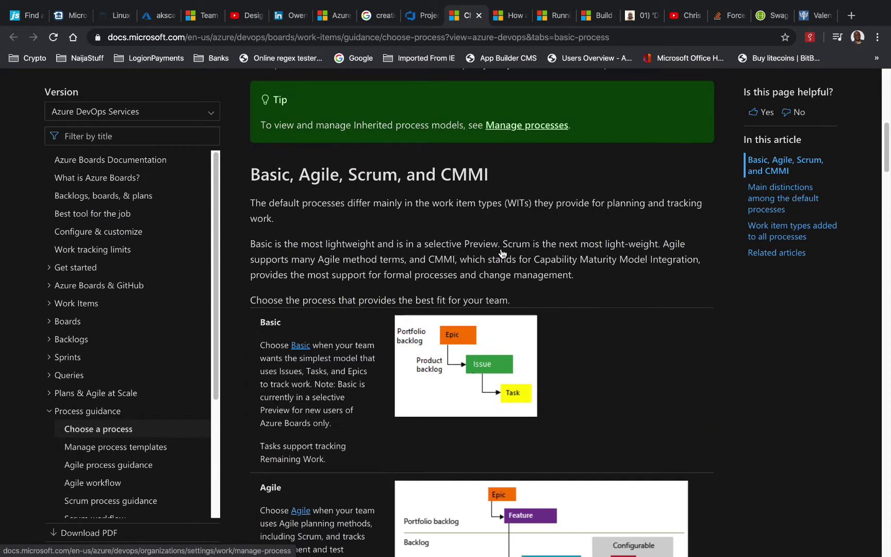
pyautogui.scroll(-8, 501, 252)
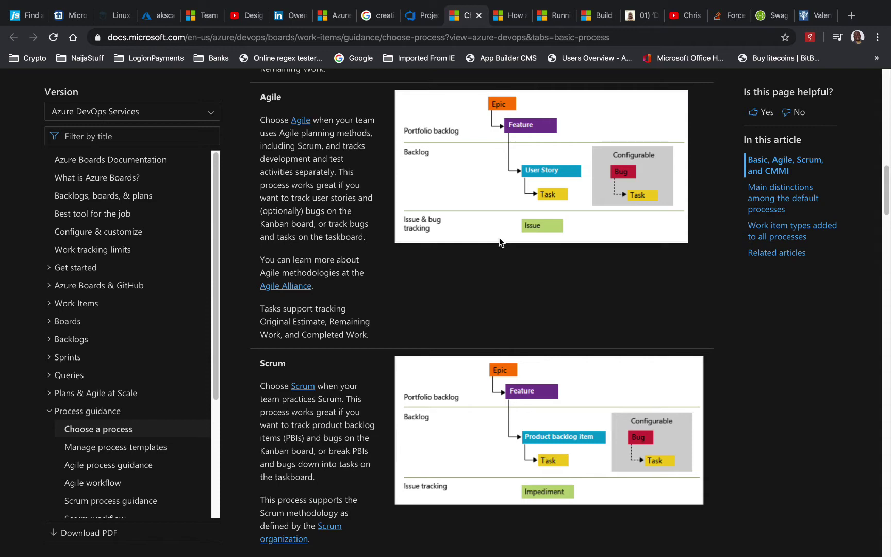
pyautogui.scroll(5, 503, 262)
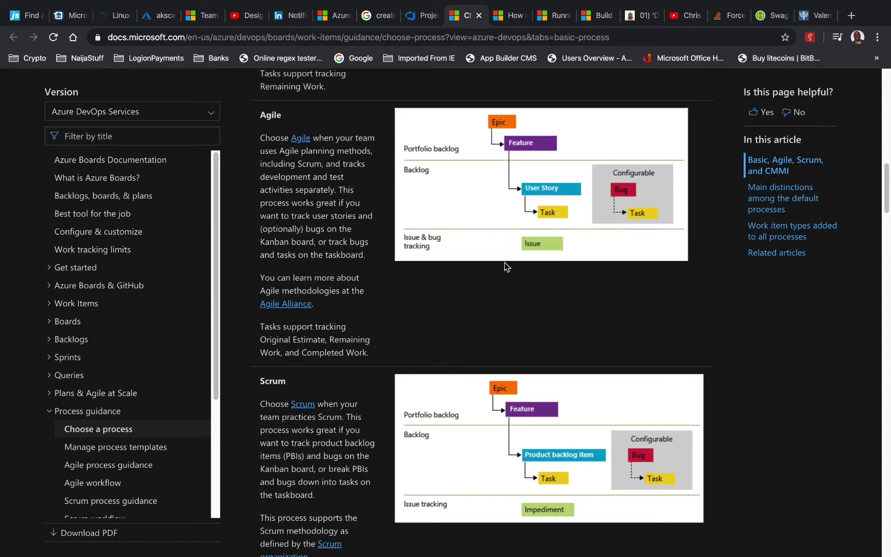
pyautogui.click(479, 15)
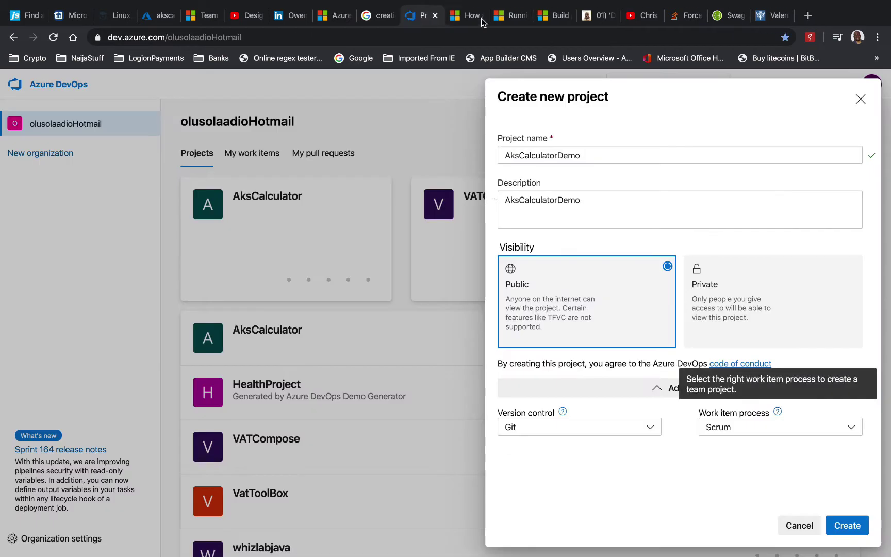
pyautogui.click(744, 433)
pyautogui.click(729, 453)
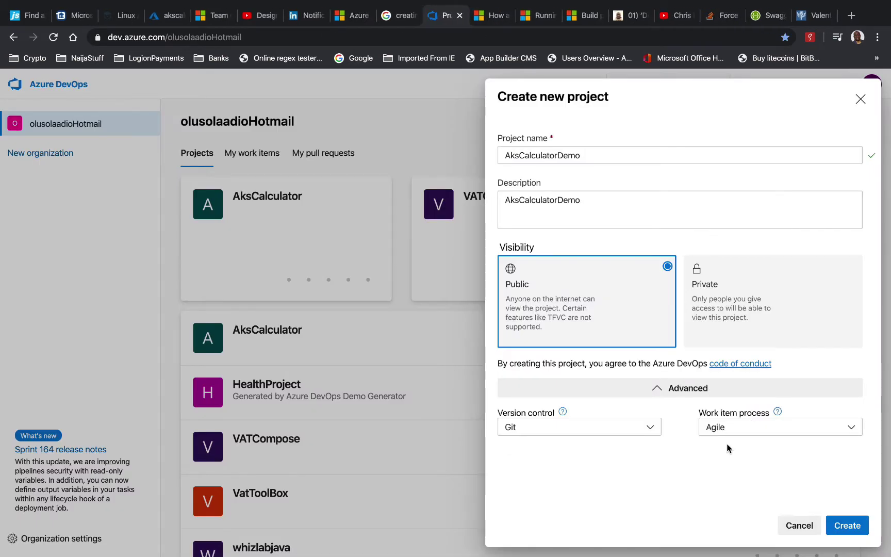
pyautogui.click(851, 528)
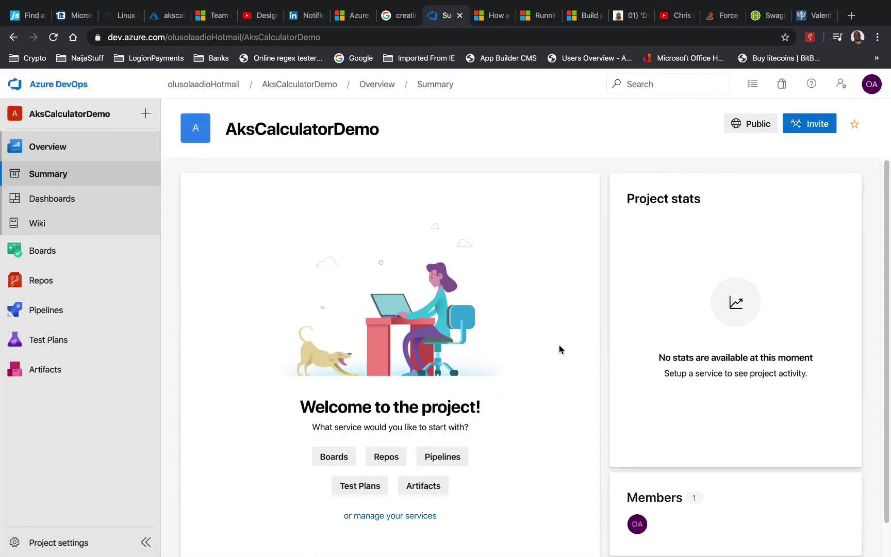
pyautogui.click(58, 284)
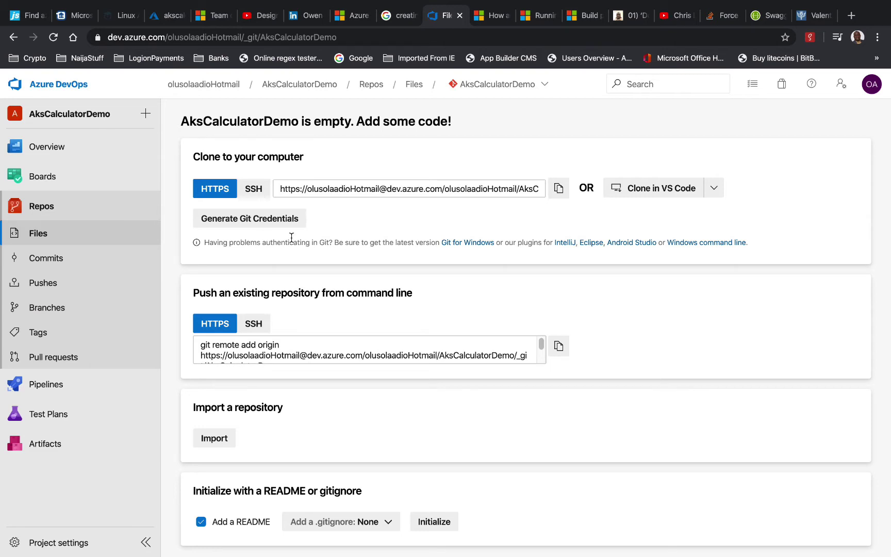
# Switch the repository clone address to SSH and copy it
pyautogui.click(252, 189)
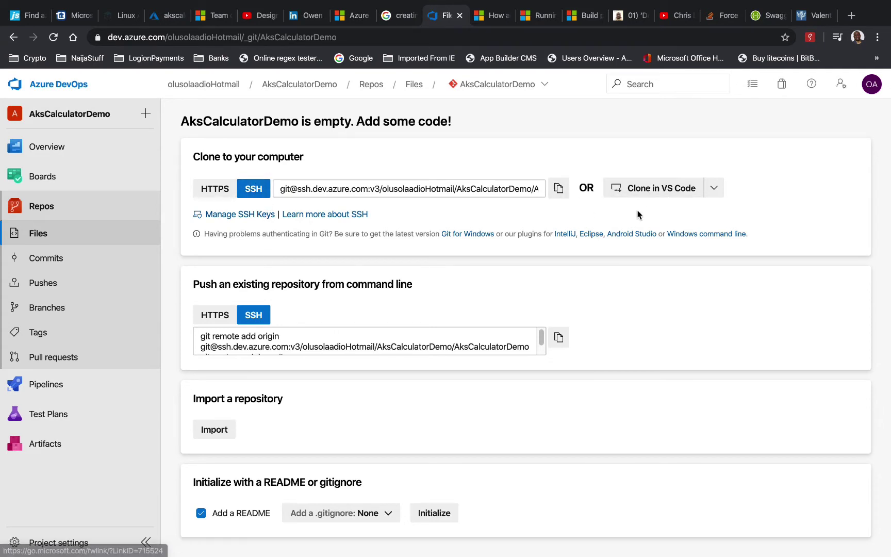
pyautogui.click(559, 189)
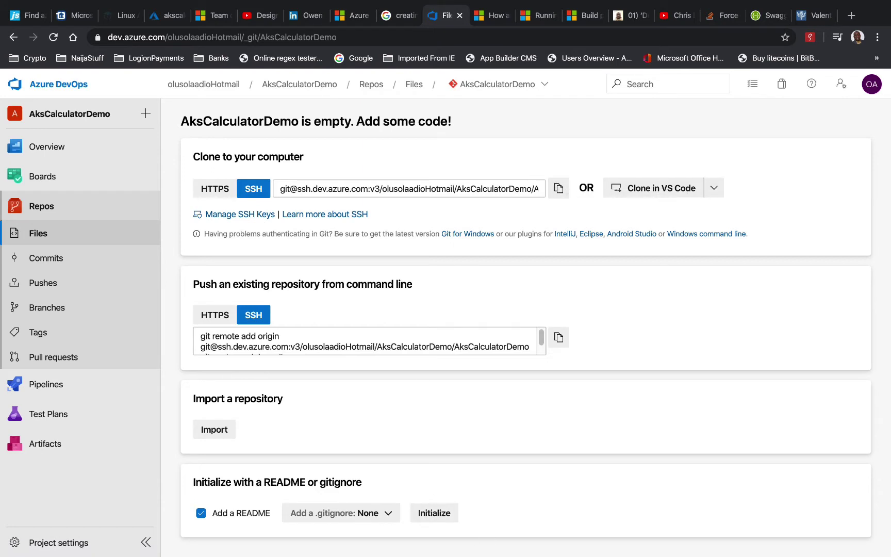
# In the VS Code terminal, move up to the home folder with cd .. and list it
pyautogui.press('super+Tab')
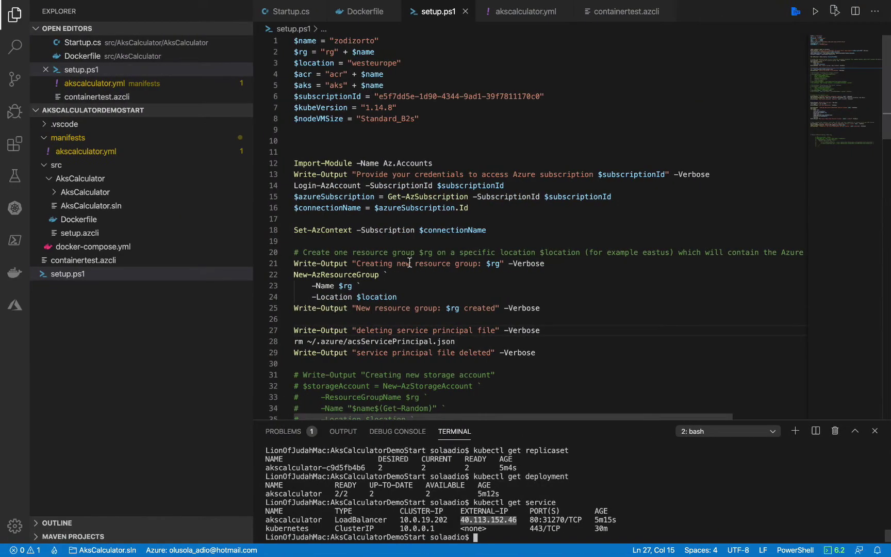
pyautogui.click(503, 537)
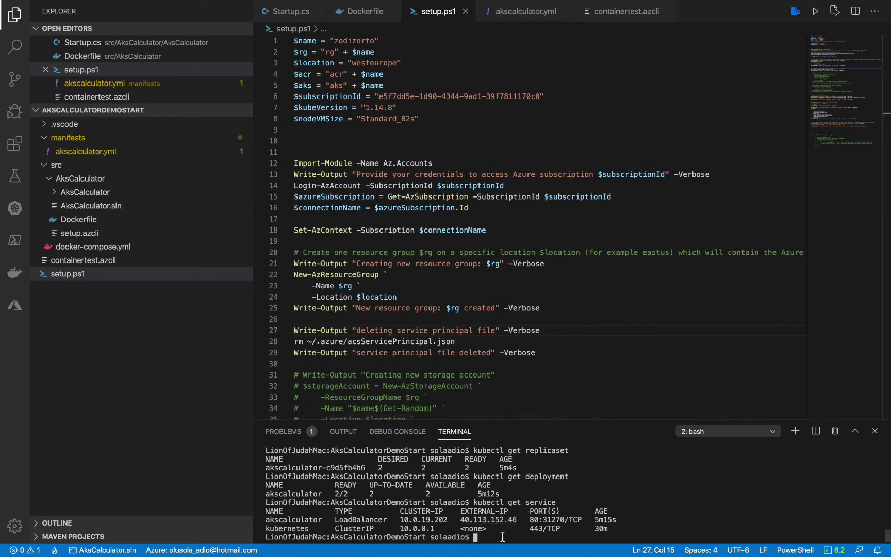
pyautogui.press('Return')
pyautogui.press('Return')
pyautogui.press('Return')
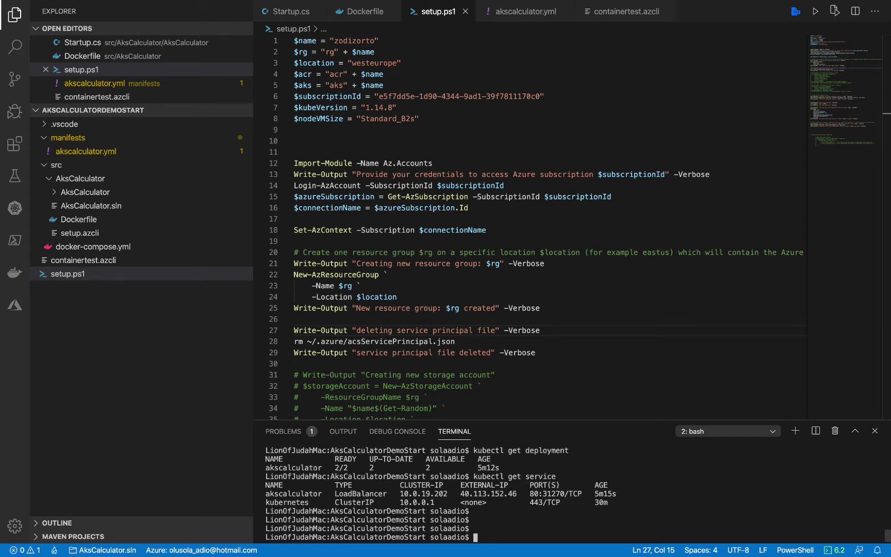
pyautogui.write('cd ..')
pyautogui.press('Return')
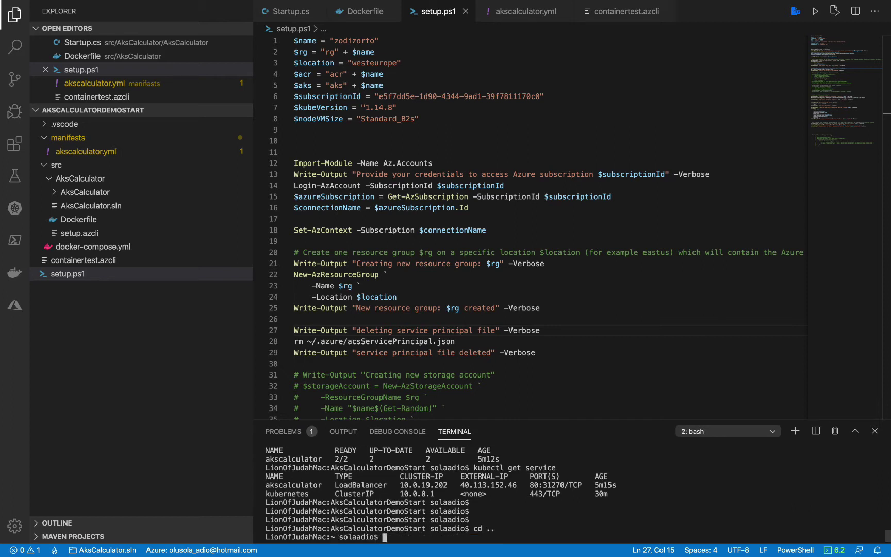
pyautogui.write('ls')
pyautogui.press('Return')
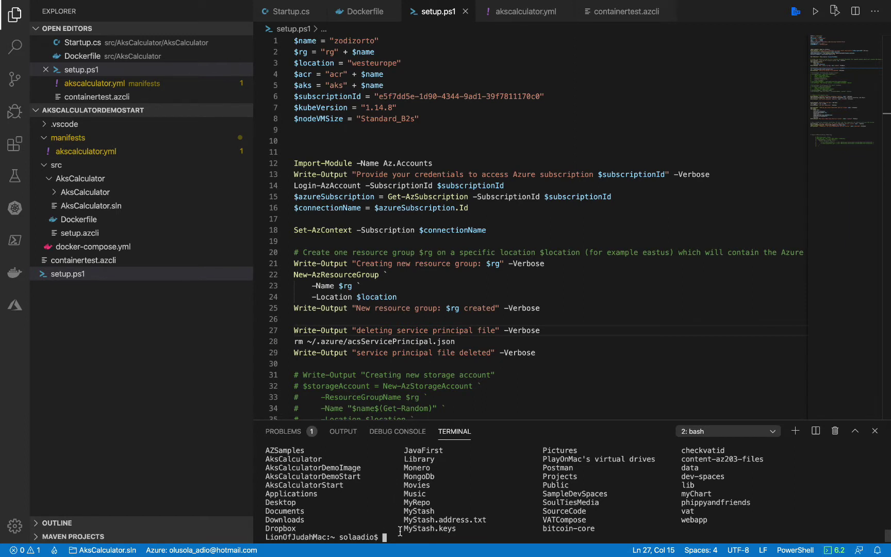
# Run git clone with the pasted SSH address and list the home folder to confirm
pyautogui.write('git clone')
pyautogui.press('super+v')
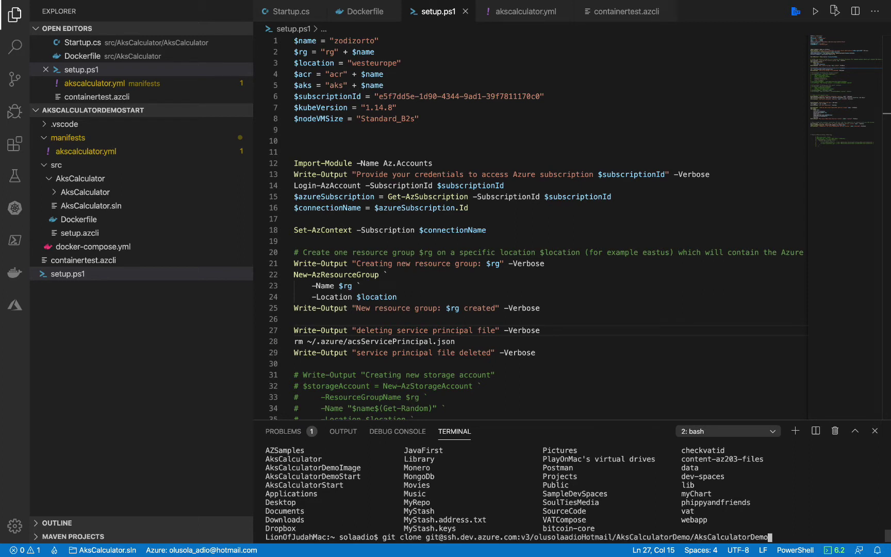
pyautogui.press('Return')
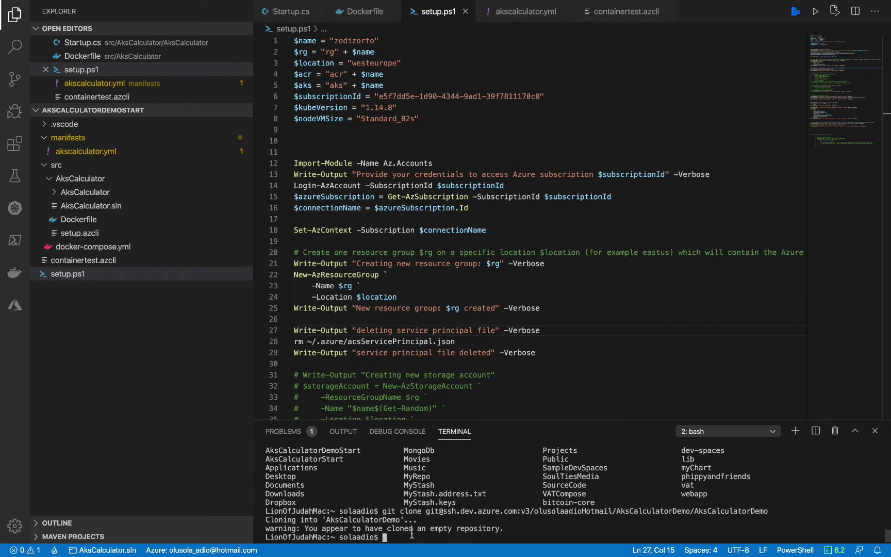
pyautogui.write('ls')
pyautogui.press('Return')
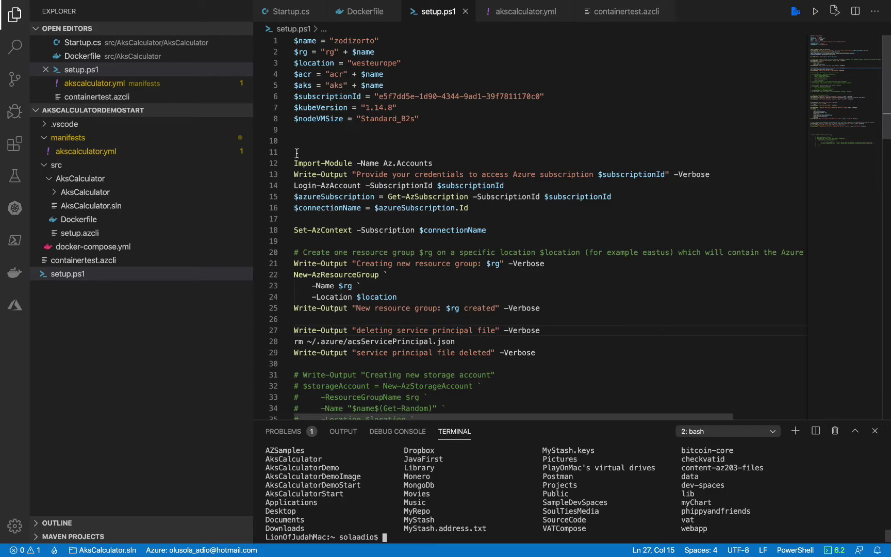
pyautogui.hotkey('ctrl', 'Left')
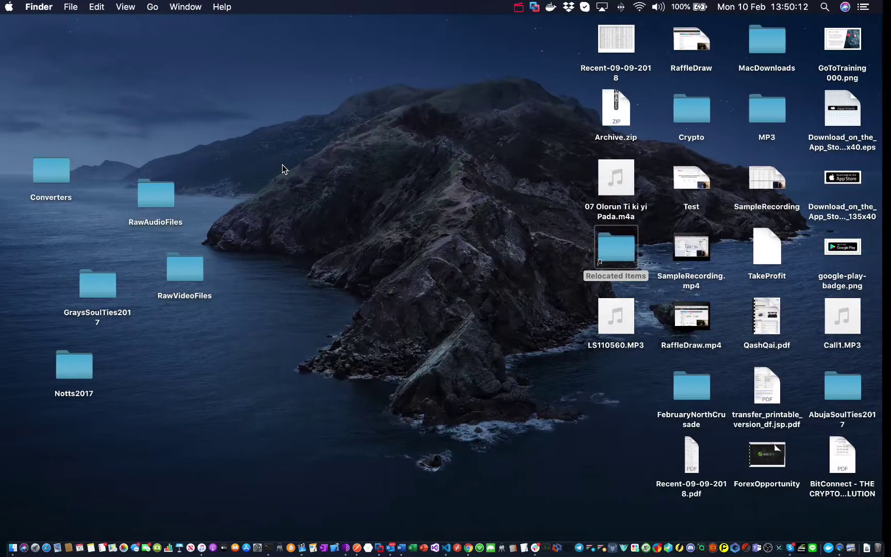
# In Finder, open the cloned AksCalculatorDemo folder from the home folder to confirm it is empty
pyautogui.hotkey('ctrl', 'Right')
pyautogui.hotkey('ctrl', 'Right')
pyautogui.hotkey('ctrl', 'Right')
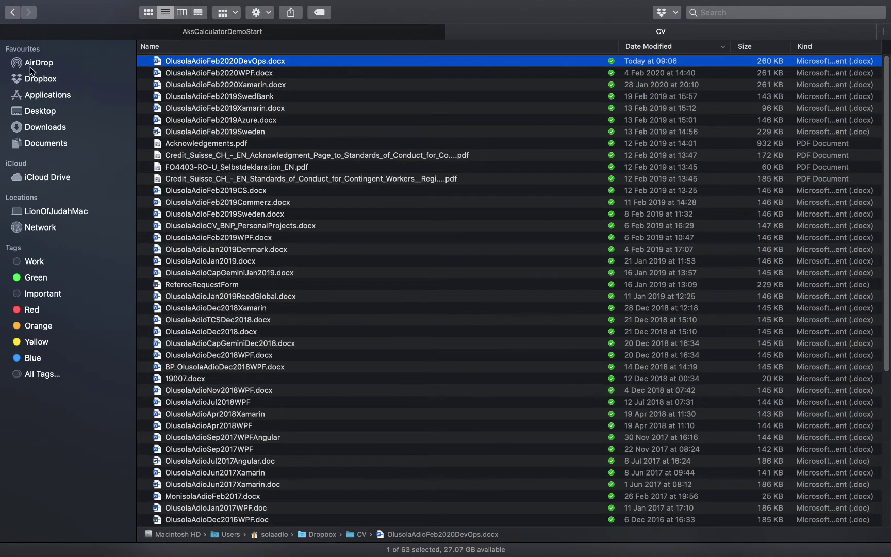
pyautogui.click(36, 77)
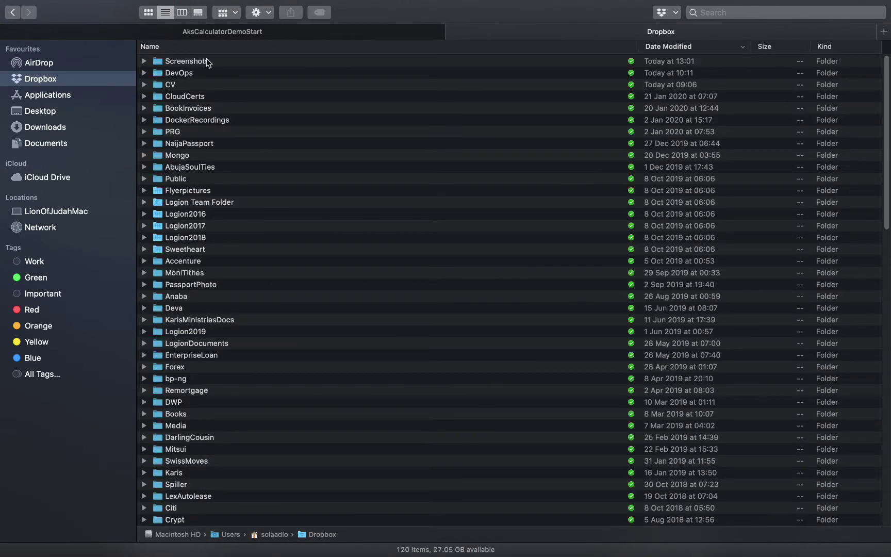
pyautogui.click(294, 33)
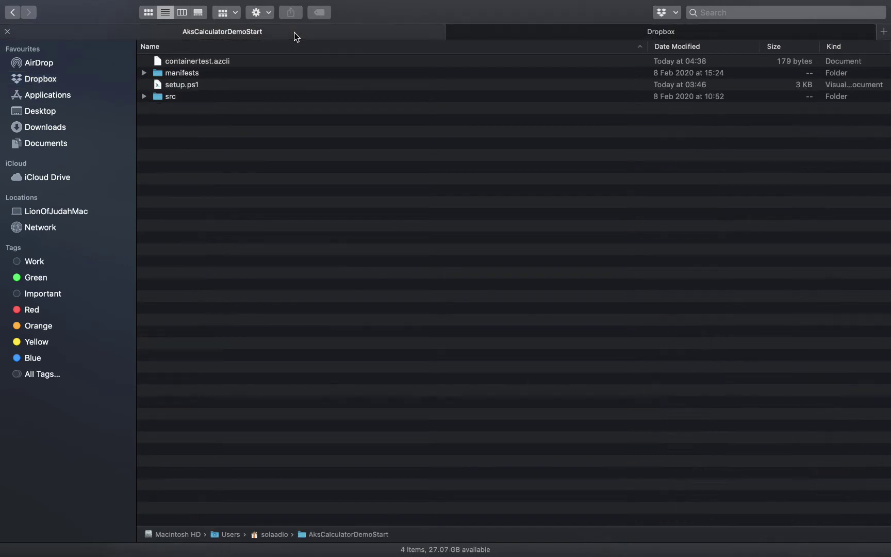
pyautogui.click(13, 13)
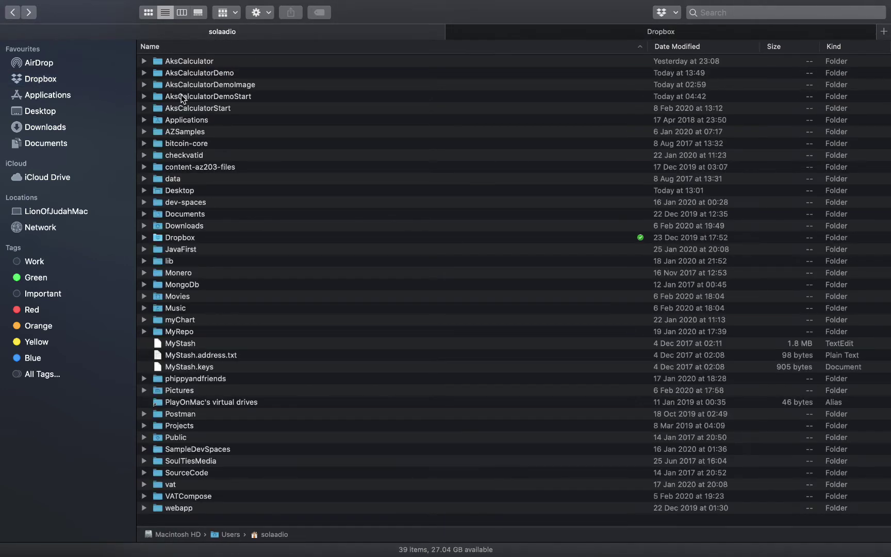
pyautogui.doubleClick(237, 73)
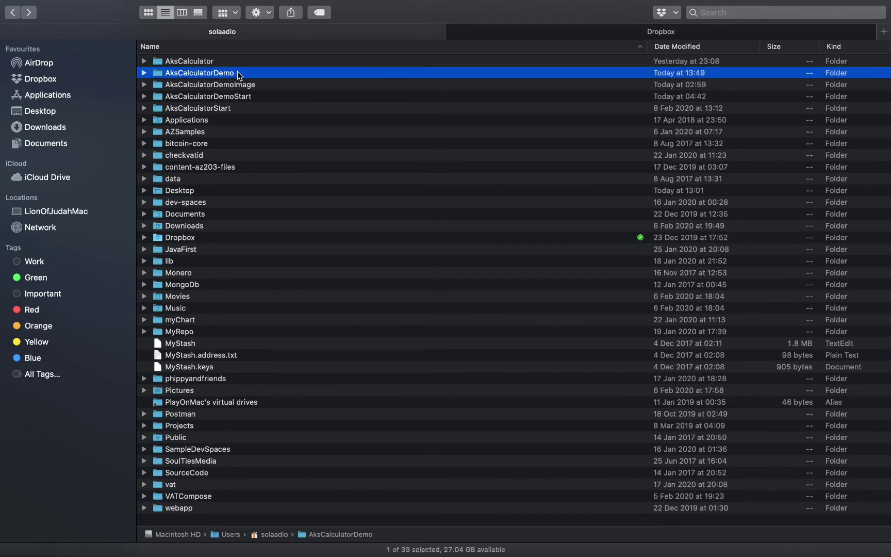
pyautogui.click(12, 12)
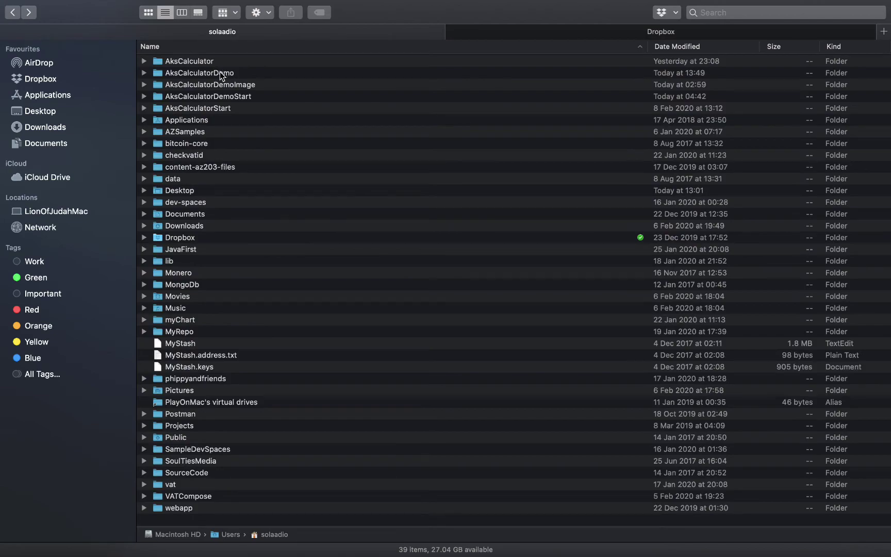
pyautogui.hotkey('ctrl', 'Right')
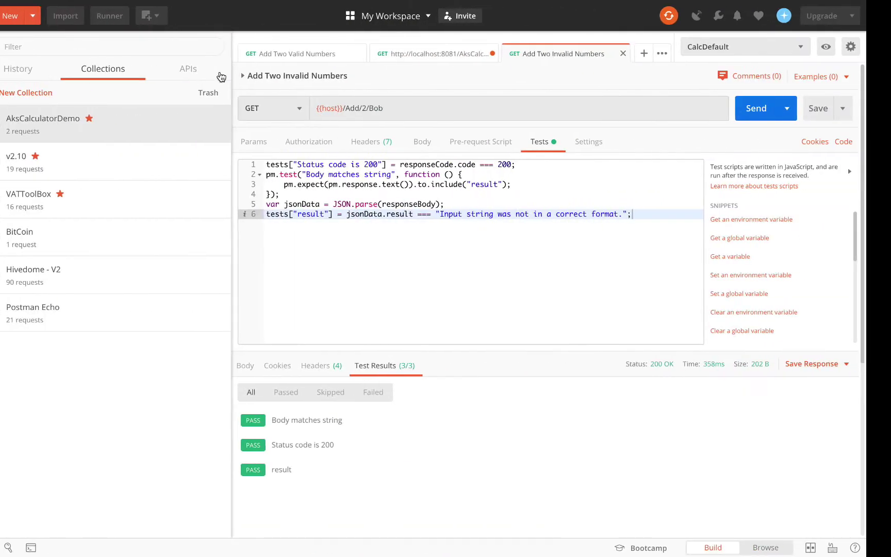
# Close the AksCalculatorDemoStart folder in VS Code with File > Close Folder
pyautogui.hotkey('ctrl', 'Left')
pyautogui.hotkey('ctrl', 'Left')
pyautogui.hotkey('ctrl', 'Left')
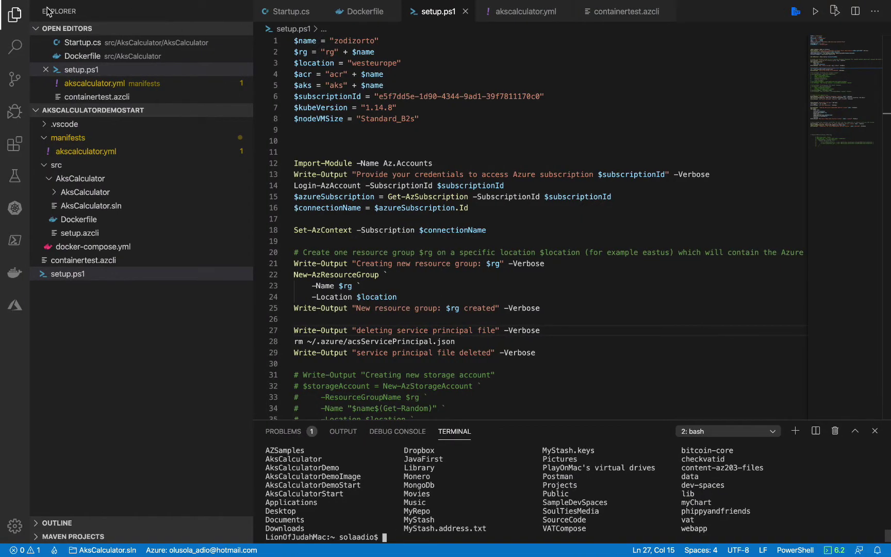
pyautogui.click(74, 7)
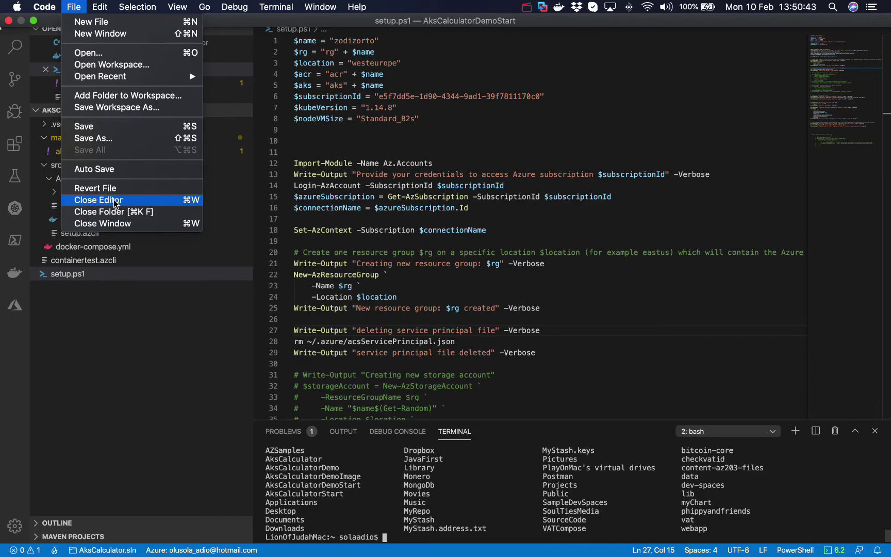
pyautogui.click(114, 212)
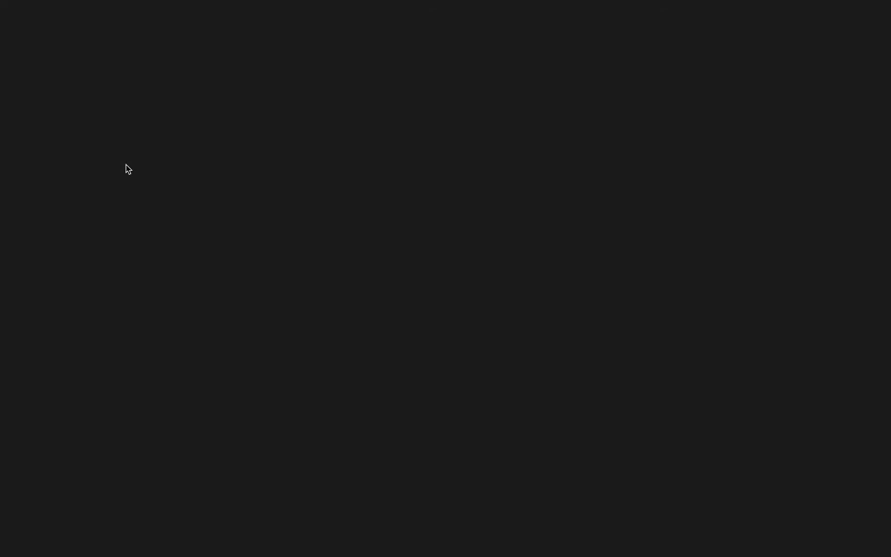
pyautogui.hotkey('ctrl', 'Right')
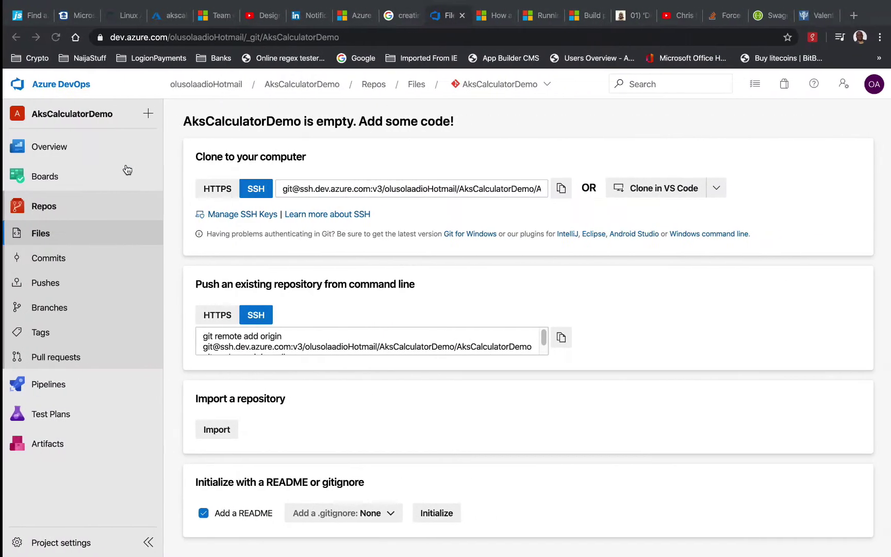
pyautogui.moveTo(128, 170)
pyautogui.hotkey('ctrl', 'Left')
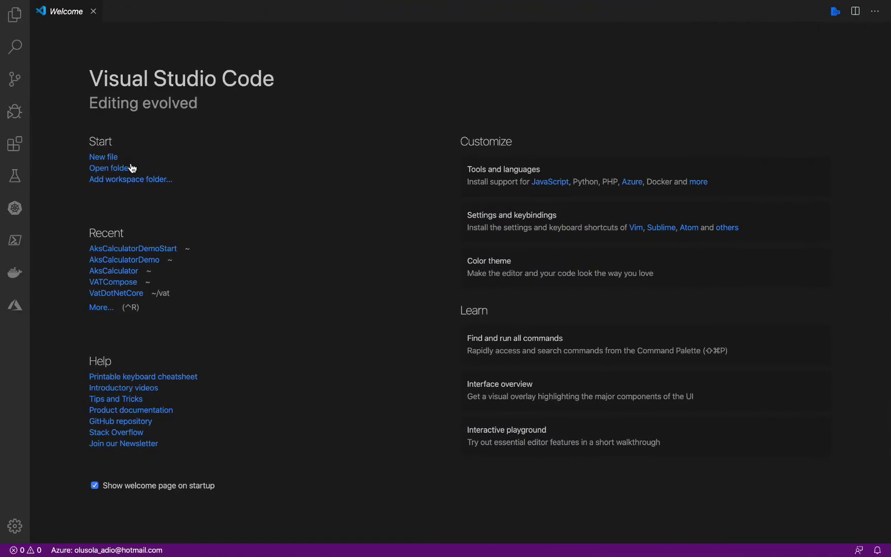
pyautogui.hotkey('ctrl', 'Left')
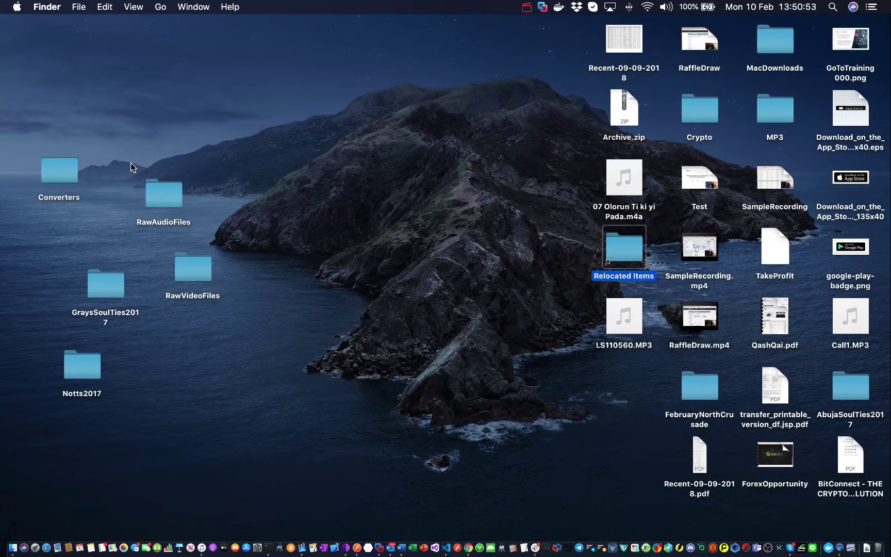
# Select and copy all four items in the AksCalculatorDemoStart folder
pyautogui.hotkey('ctrl', 'Right')
pyautogui.hotkey('ctrl', 'Right')
pyautogui.hotkey('ctrl', 'Right')
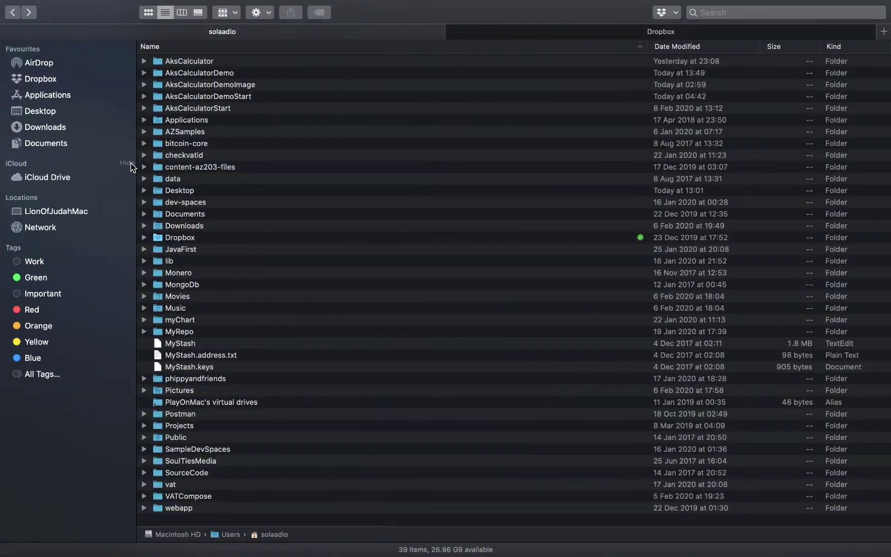
pyautogui.doubleClick(252, 96)
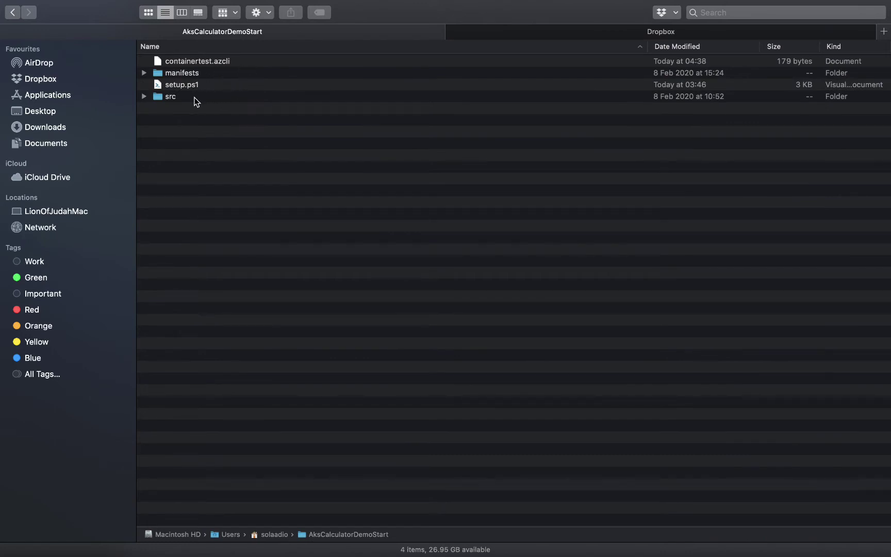
pyautogui.click(196, 100)
pyautogui.press('super+a')
pyautogui.rightClick(223, 76)
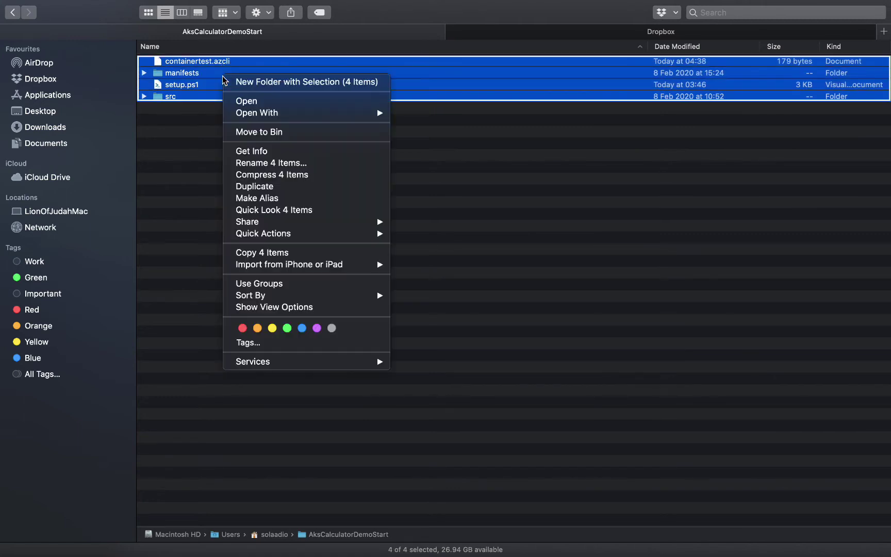
pyautogui.click(257, 253)
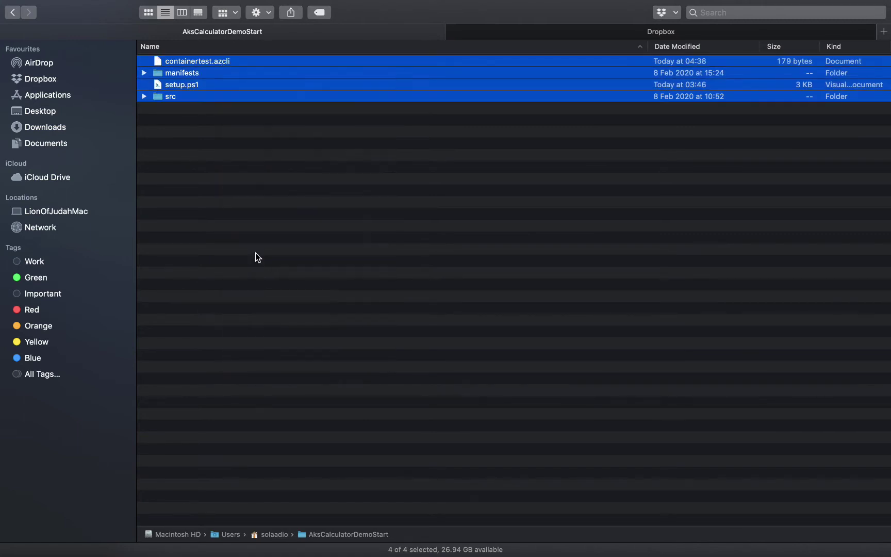
# Paste the four items into AksCalculatorDemo and expand src to check them
pyautogui.click(12, 13)
pyautogui.doubleClick(223, 72)
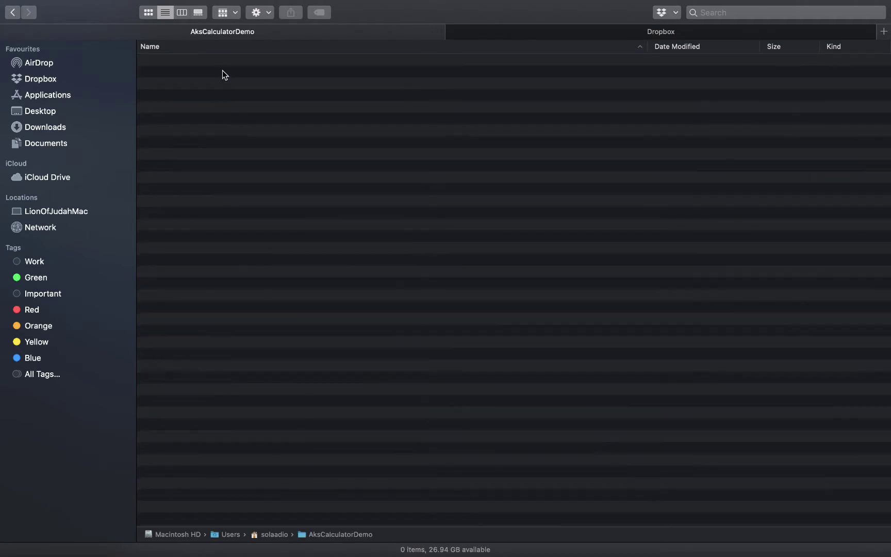
pyautogui.rightClick(190, 70)
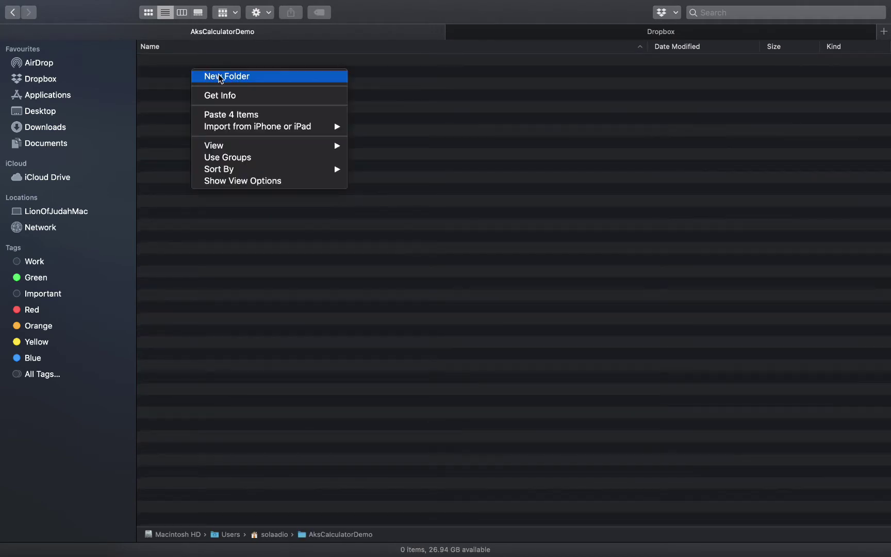
pyautogui.click(230, 114)
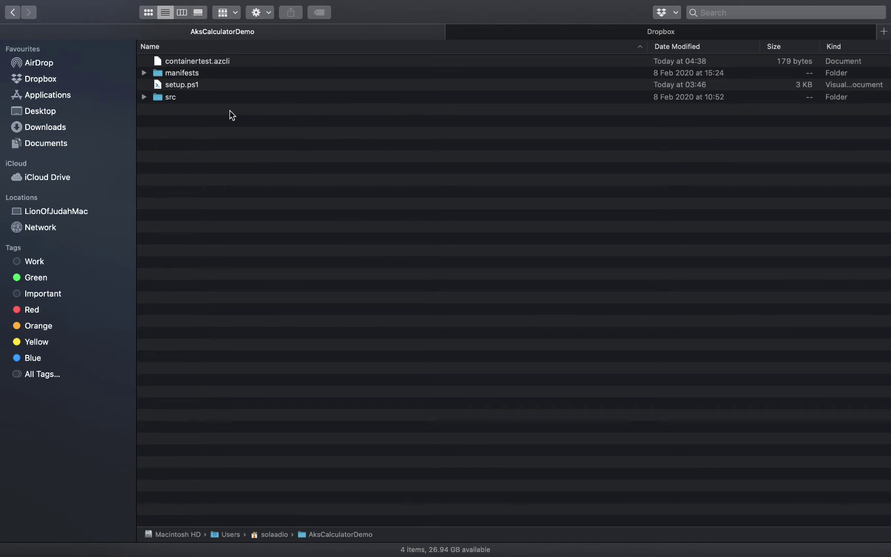
pyautogui.click(145, 98)
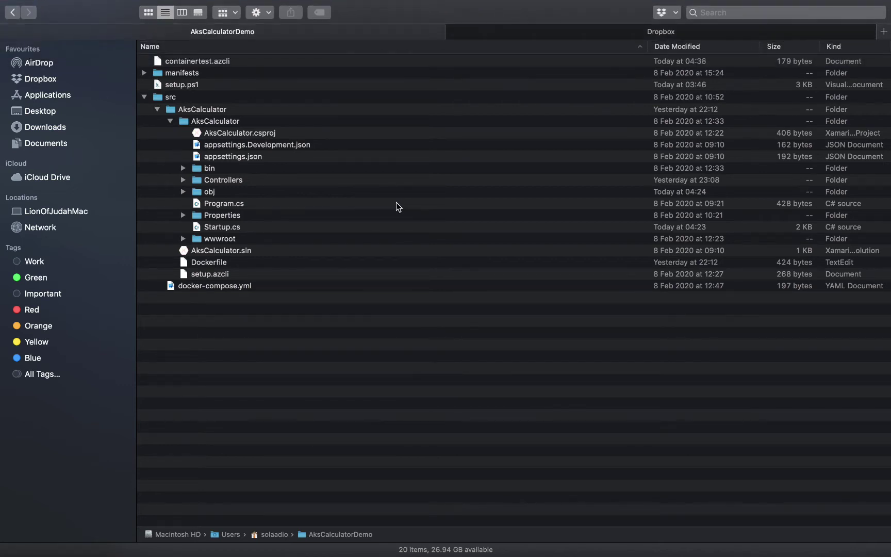
pyautogui.hotkey('ctrl', 'Left')
pyautogui.hotkey('ctrl', 'Left')
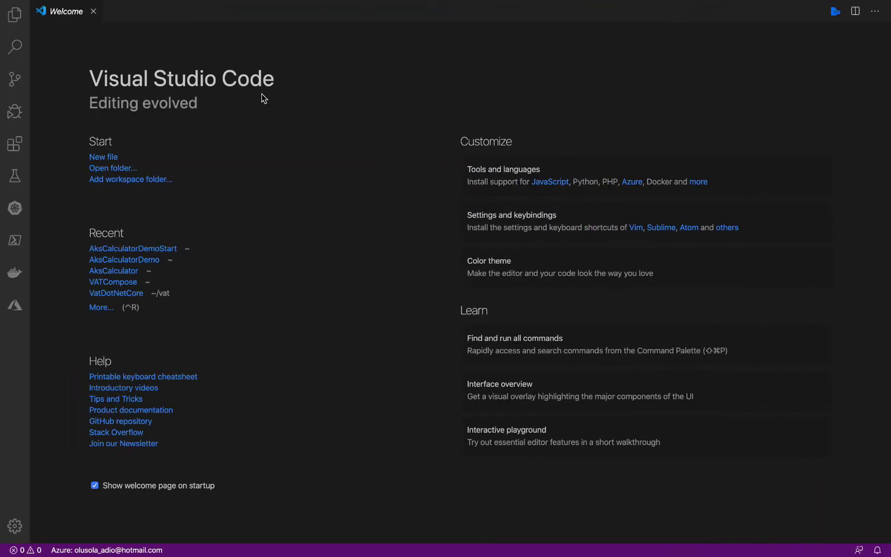
# Open the AksCalculatorDemo folder as the Visual Studio Code workspace
pyautogui.click(114, 169)
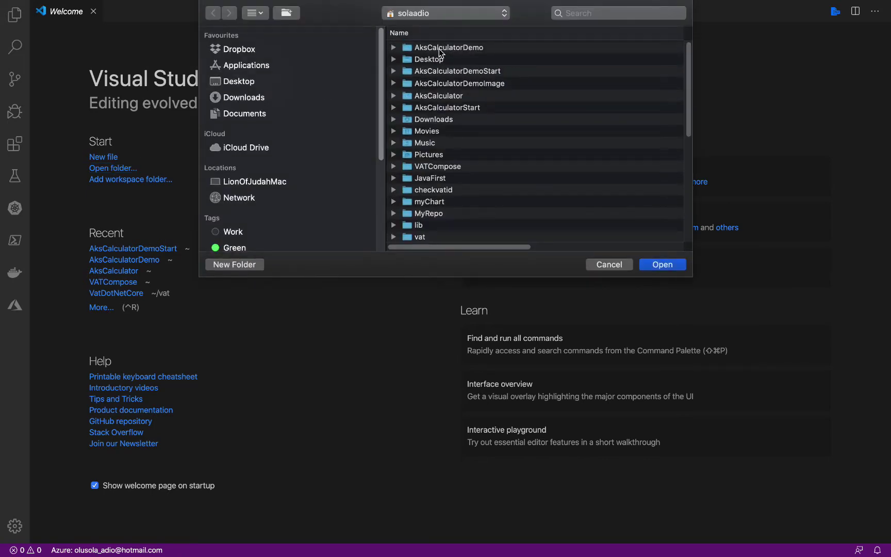
pyautogui.doubleClick(465, 49)
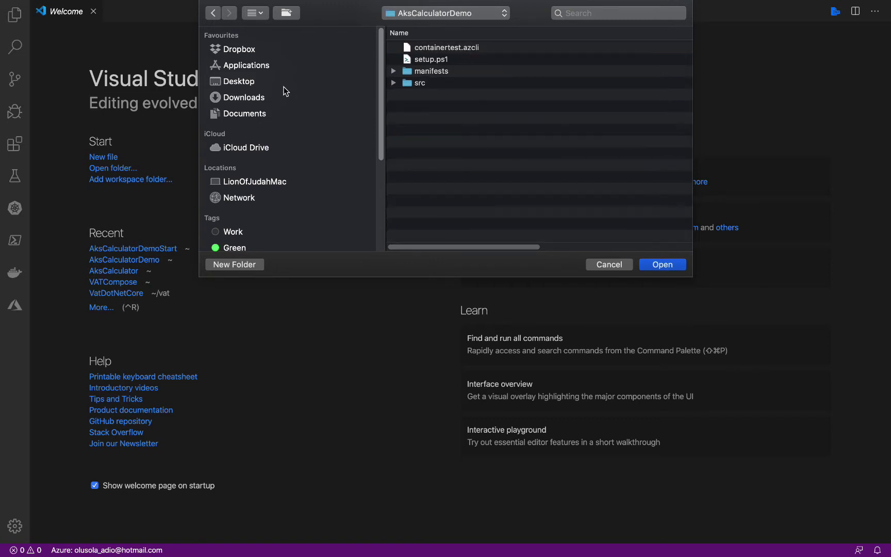
pyautogui.click(213, 13)
pyautogui.click(660, 262)
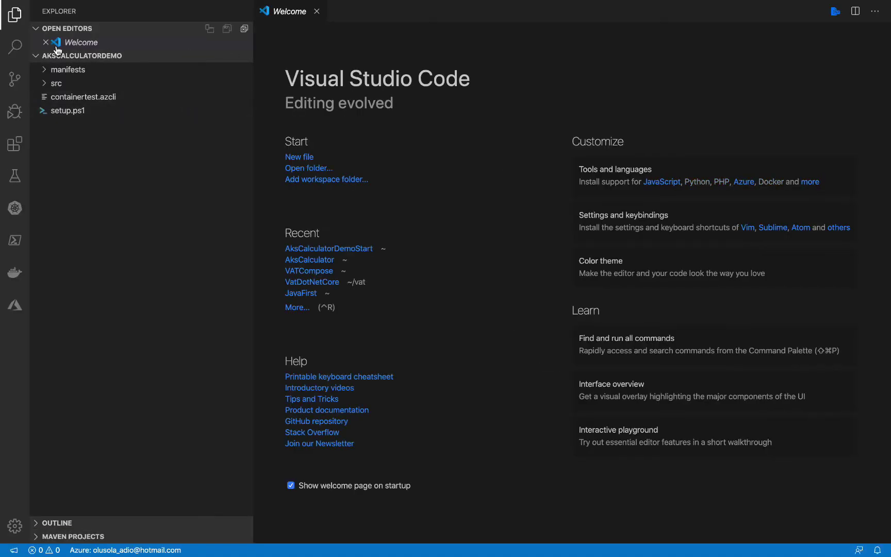
# Close the Welcome tab and view setup.ps1 and containertest.azcli under src
pyautogui.click(45, 42)
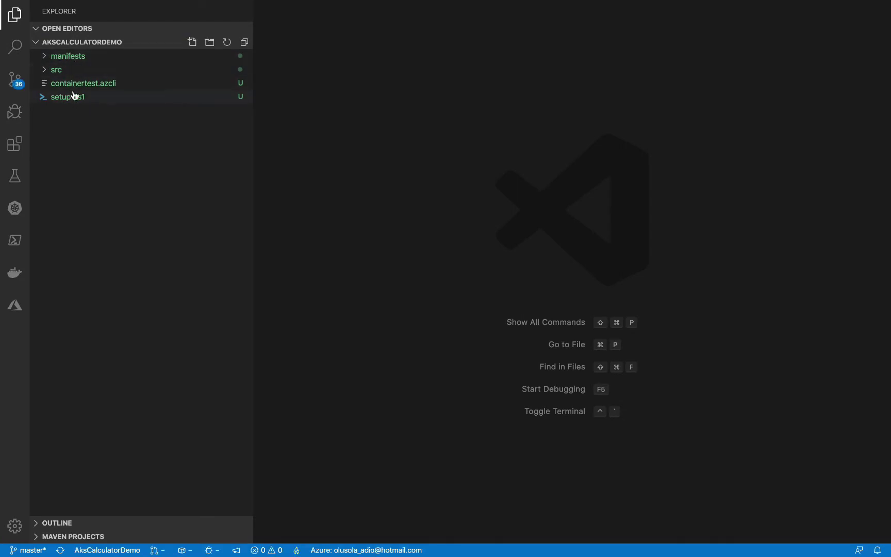
pyautogui.click(47, 71)
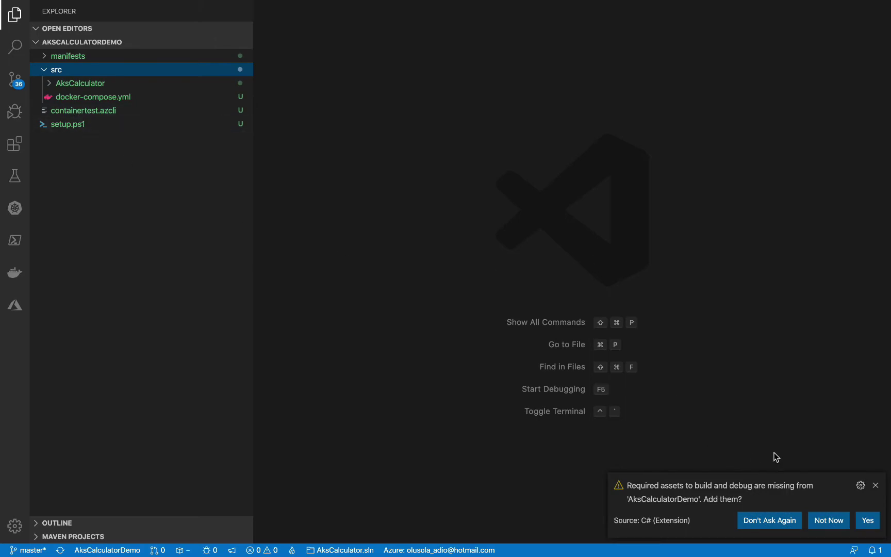
pyautogui.click(79, 128)
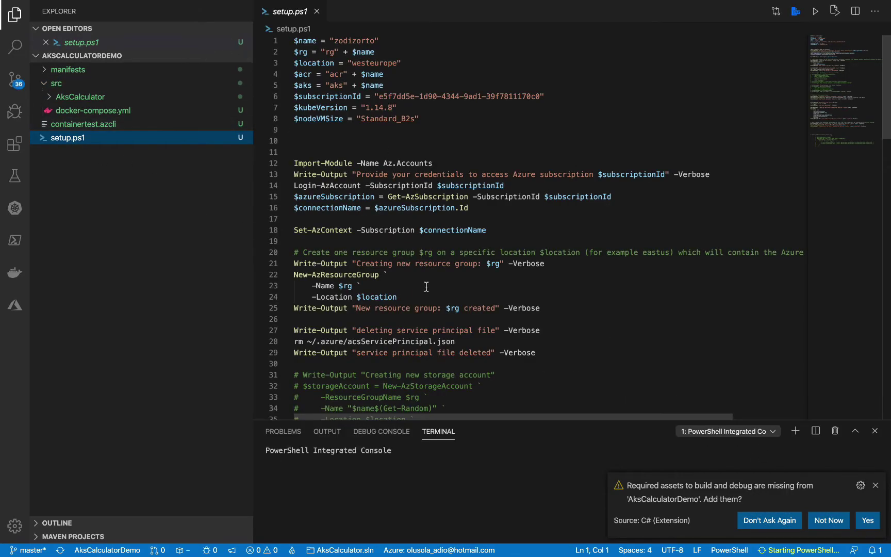
pyautogui.click(89, 126)
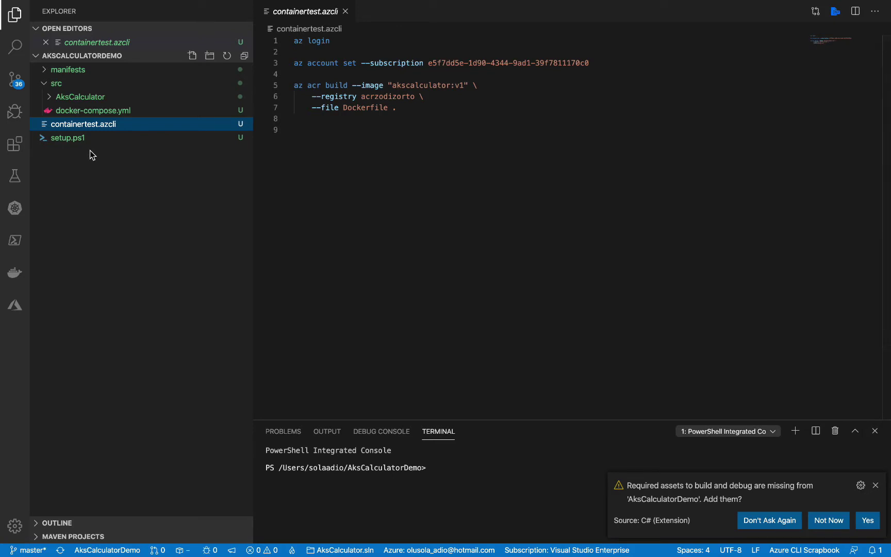
pyautogui.moveTo(44, 4)
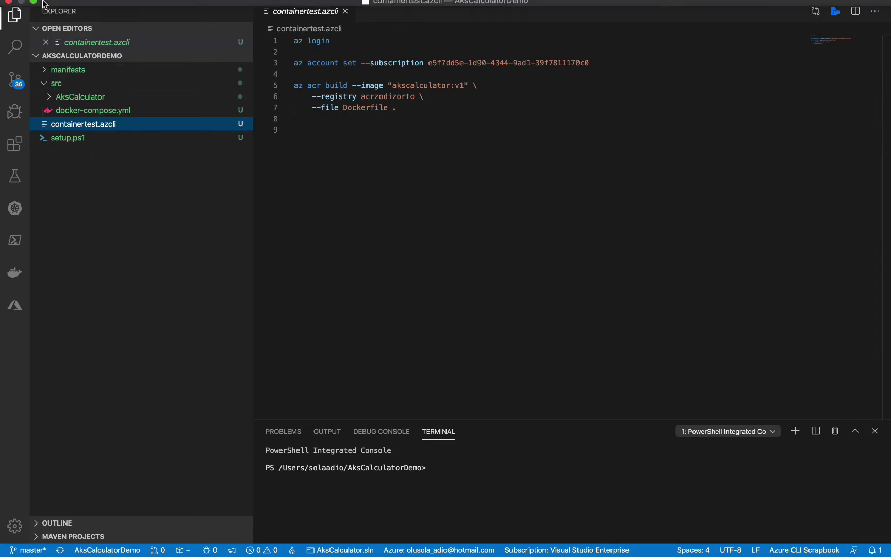
pyautogui.click(73, 7)
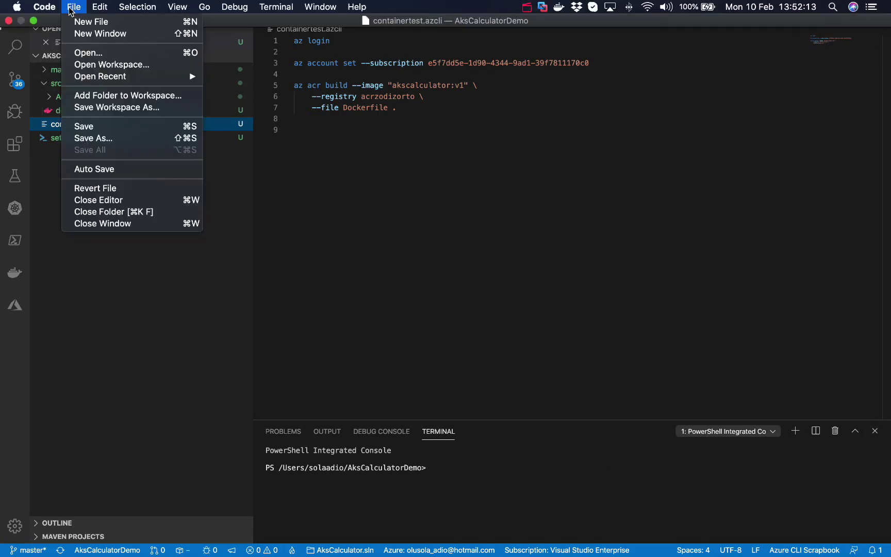
# Reopen the ~/AksCalculator project from Open Recent and view its .gitignore file
pyautogui.moveTo(108, 81)
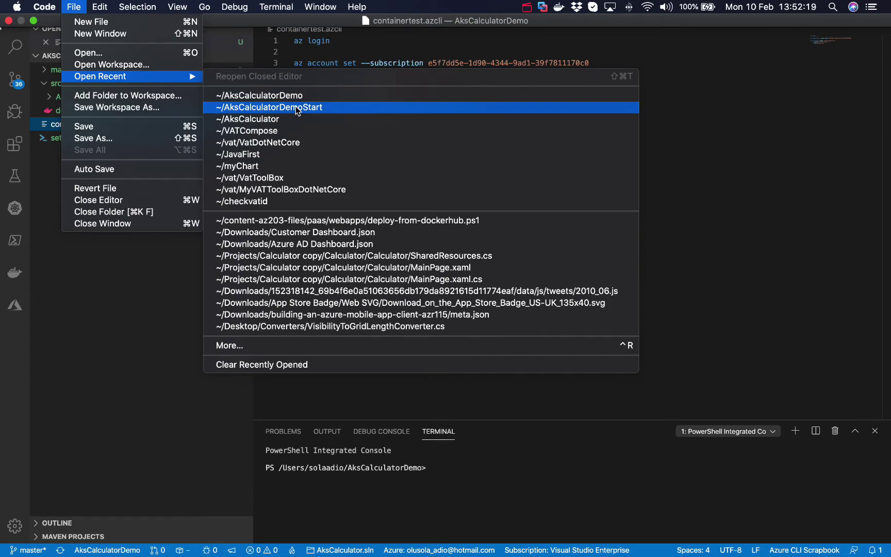
pyautogui.click(287, 120)
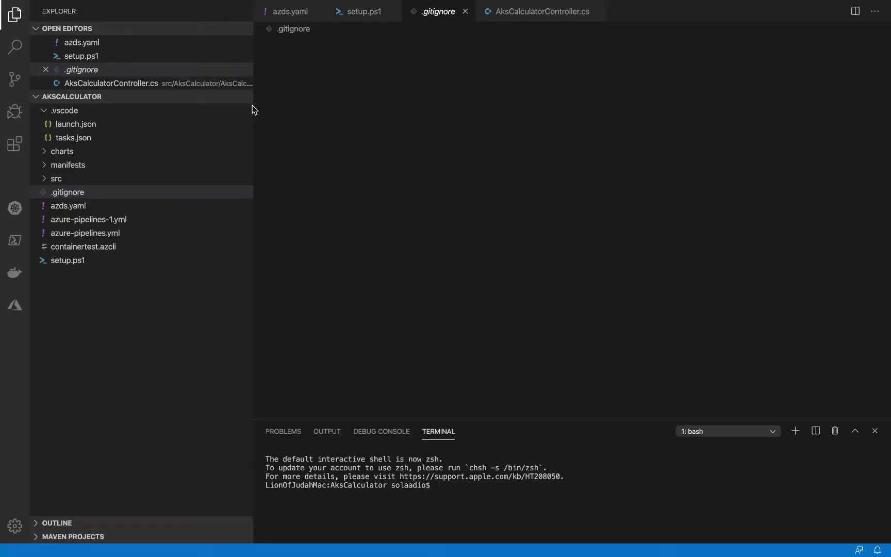
pyautogui.click(127, 194)
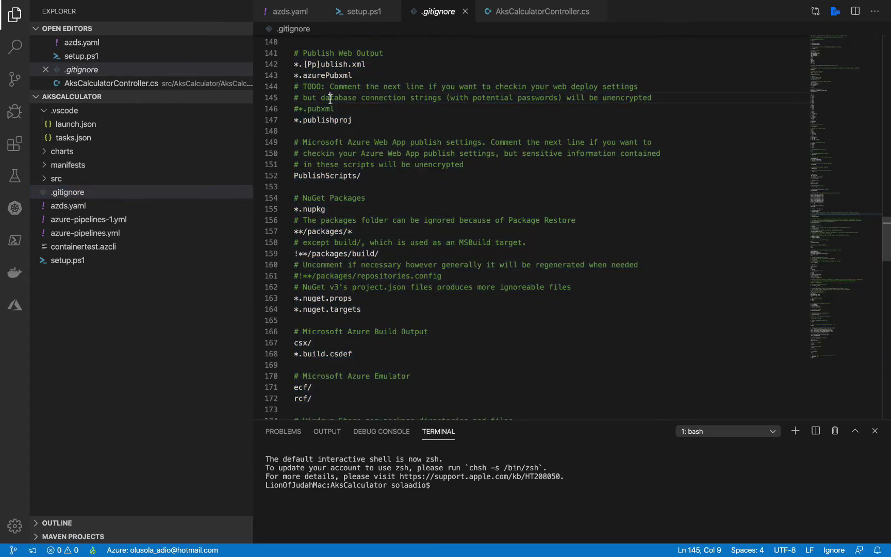
# Copy the AksCalculator .gitignore contents and reopen the AksCalculatorDemo folder
pyautogui.rightClick(333, 88)
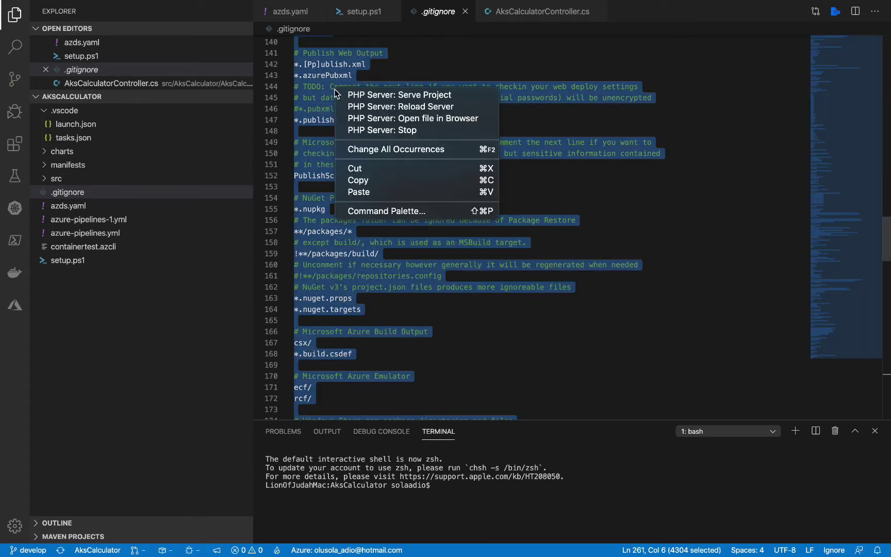
pyautogui.click(375, 182)
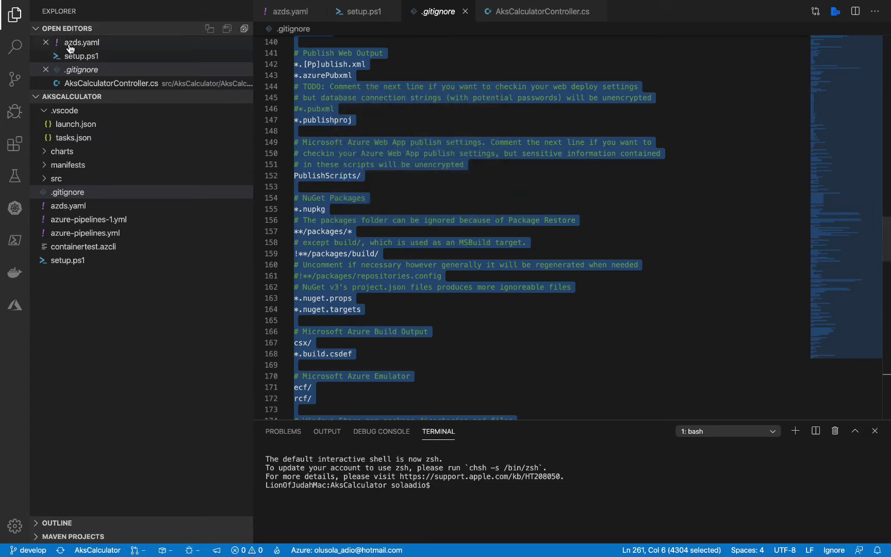
pyautogui.moveTo(36, 7)
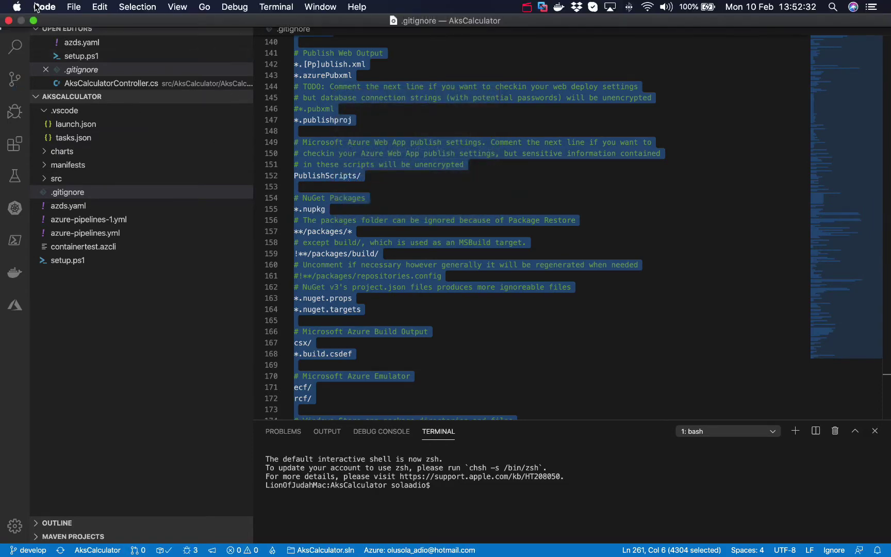
pyautogui.click(74, 7)
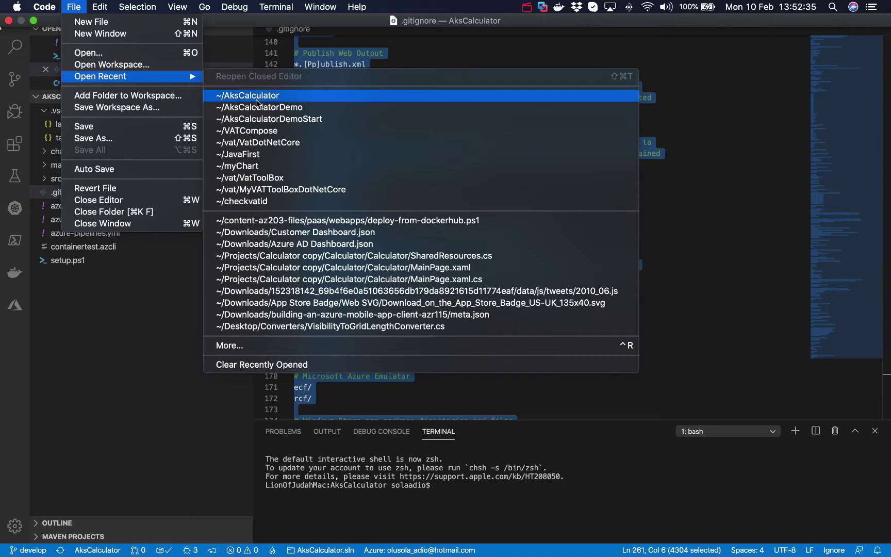
pyautogui.click(258, 107)
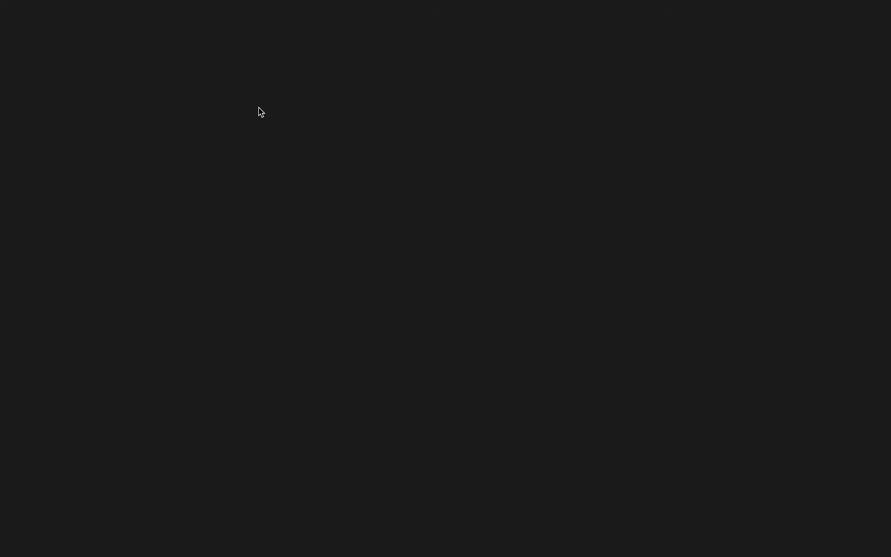
# Create a .gitignore in AksCalculatorDemo filled with the Visual Studio template and save it
pyautogui.rightClick(109, 177)
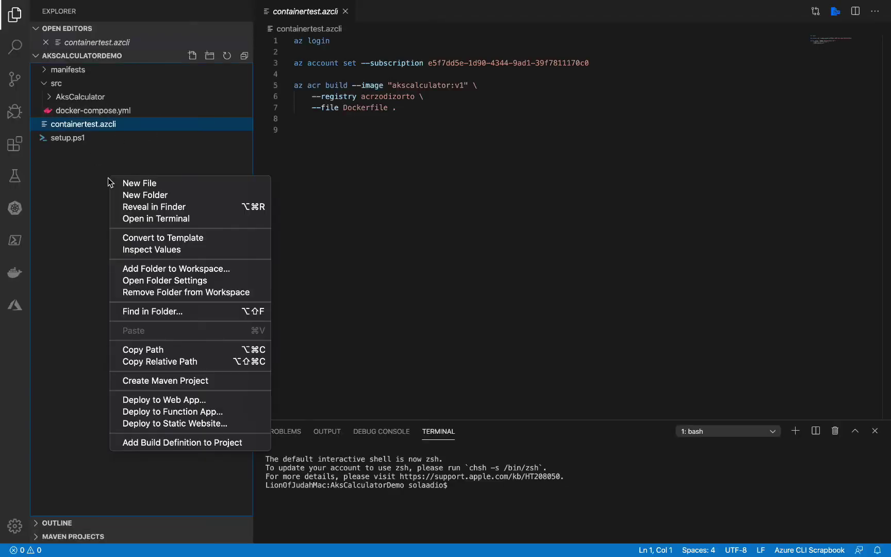
pyautogui.click(136, 183)
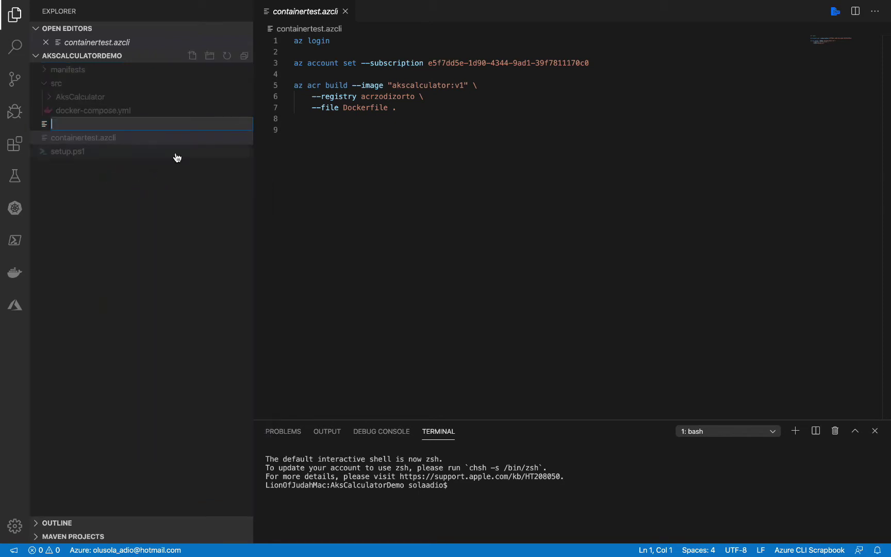
pyautogui.write('.git')
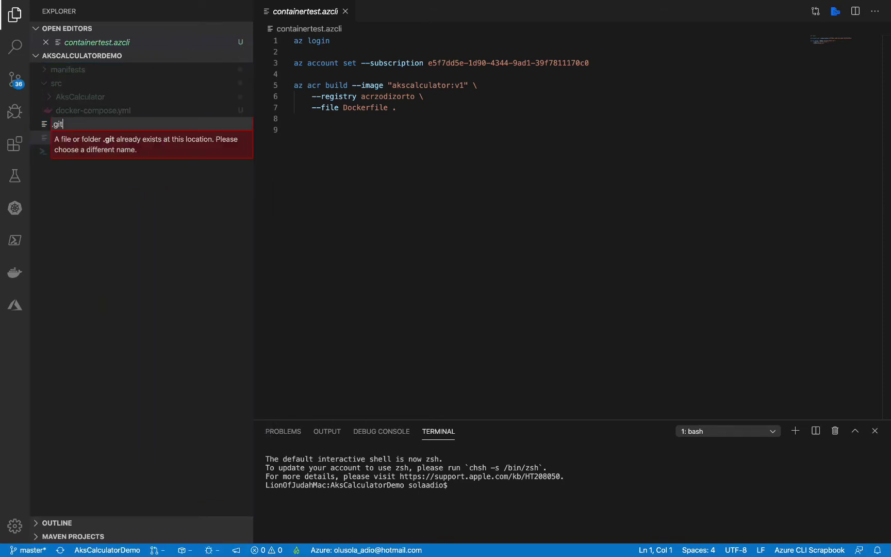
pyautogui.write('ignore')
pyautogui.press('Return')
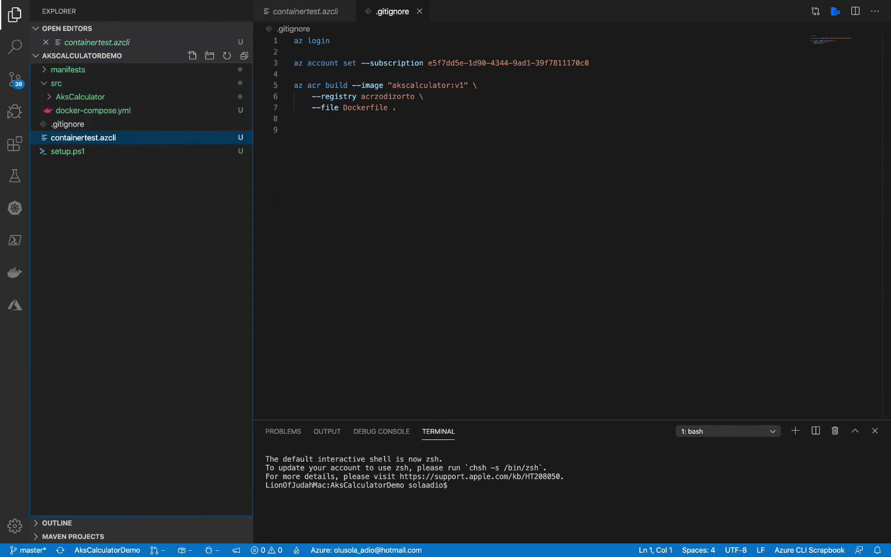
pyautogui.rightClick(343, 59)
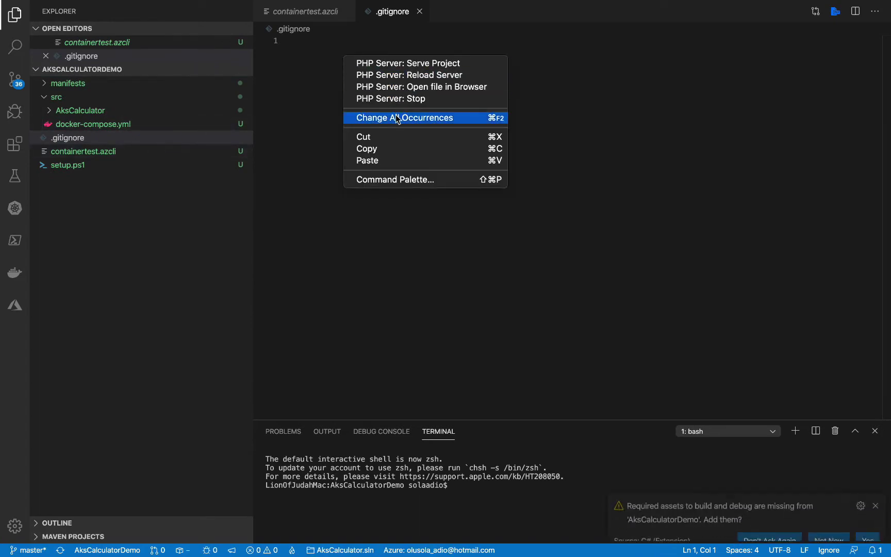
pyautogui.click(387, 163)
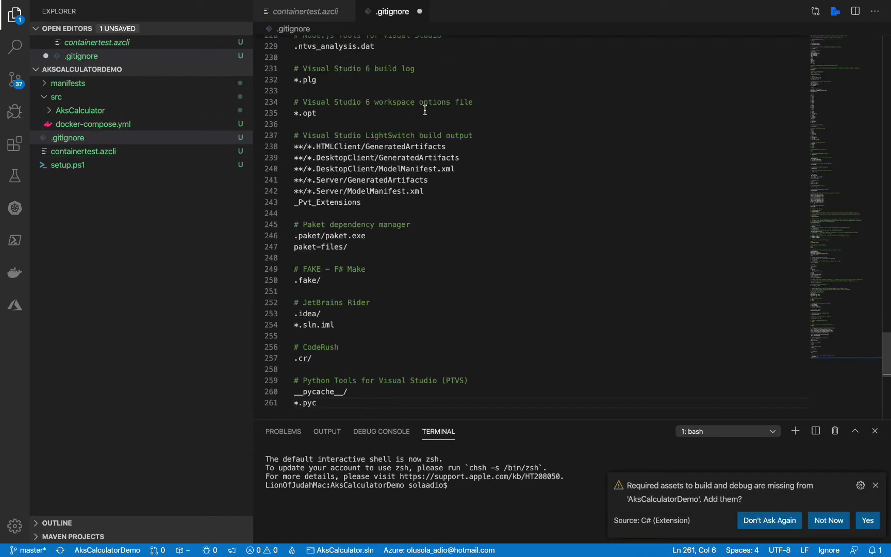
pyautogui.click(454, 106)
pyautogui.press('super+s')
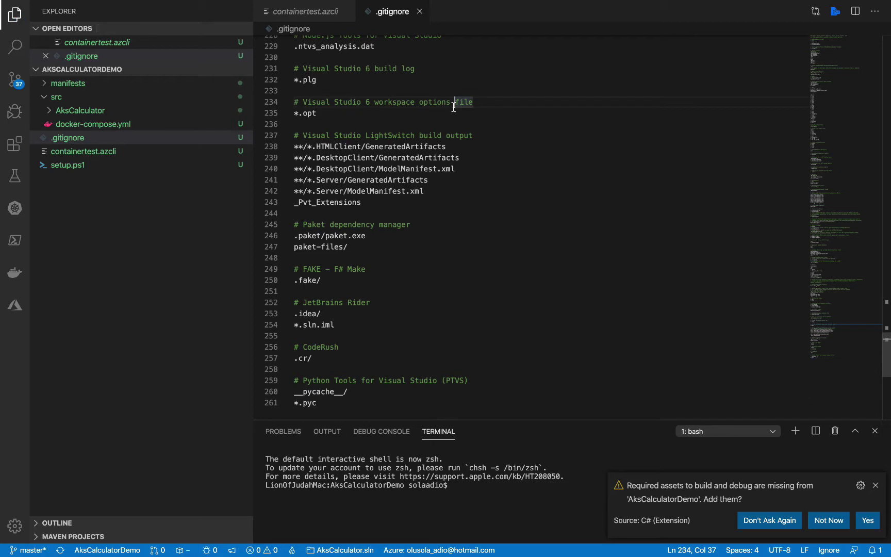
pyautogui.click(404, 124)
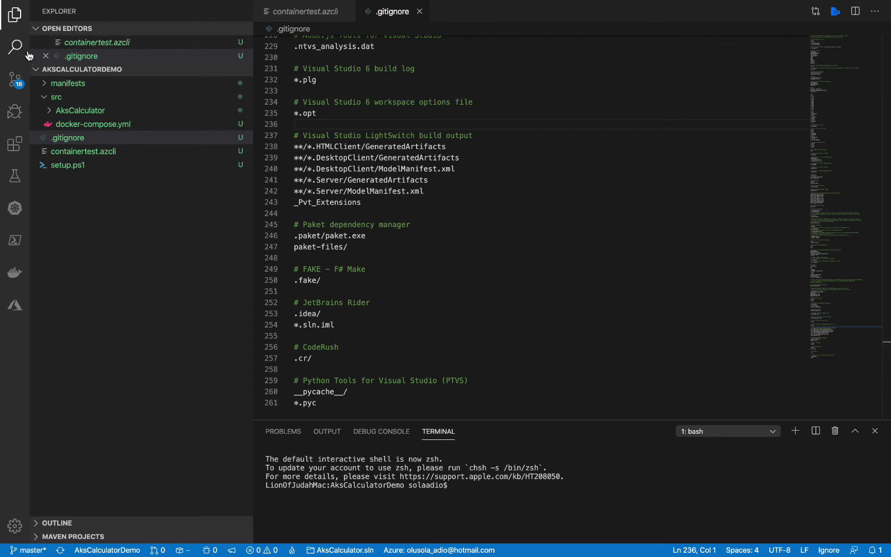
# Stage all 16 changed project files in Source Control
pyautogui.click(29, 79)
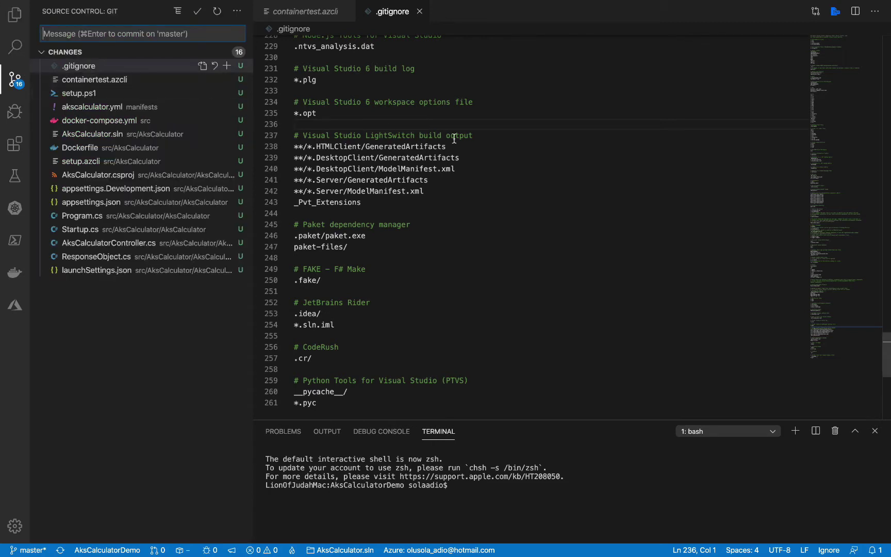
pyautogui.click(479, 113)
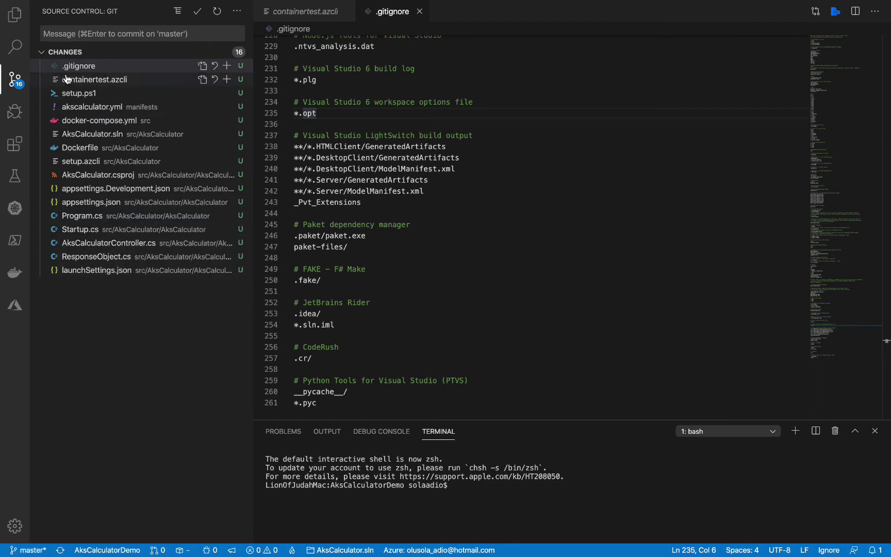
pyautogui.click(237, 13)
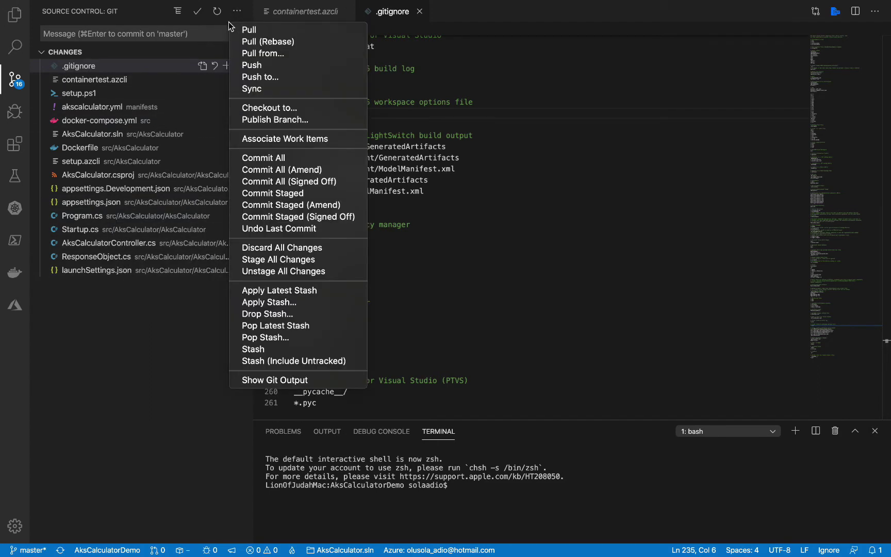
pyautogui.click(281, 263)
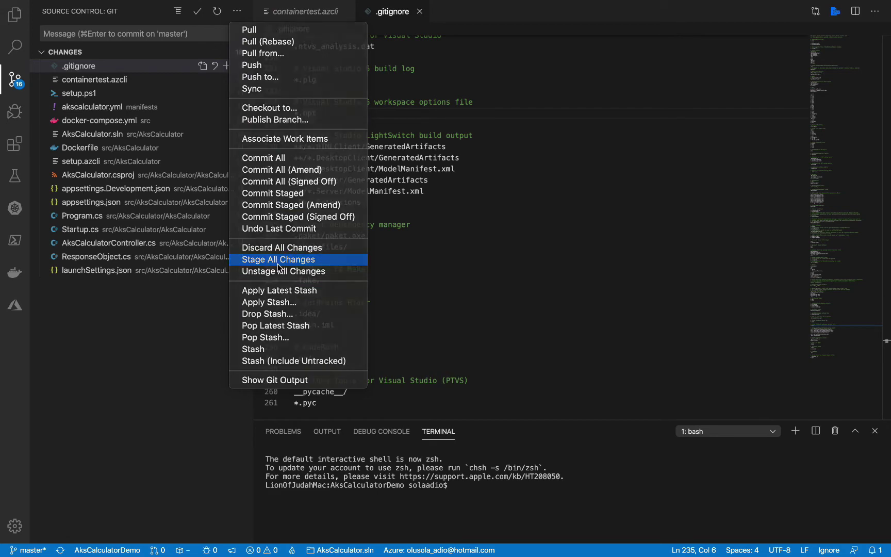
# Commit the staged files with message 'Initial Commit' and push to the remote master
pyautogui.click(239, 13)
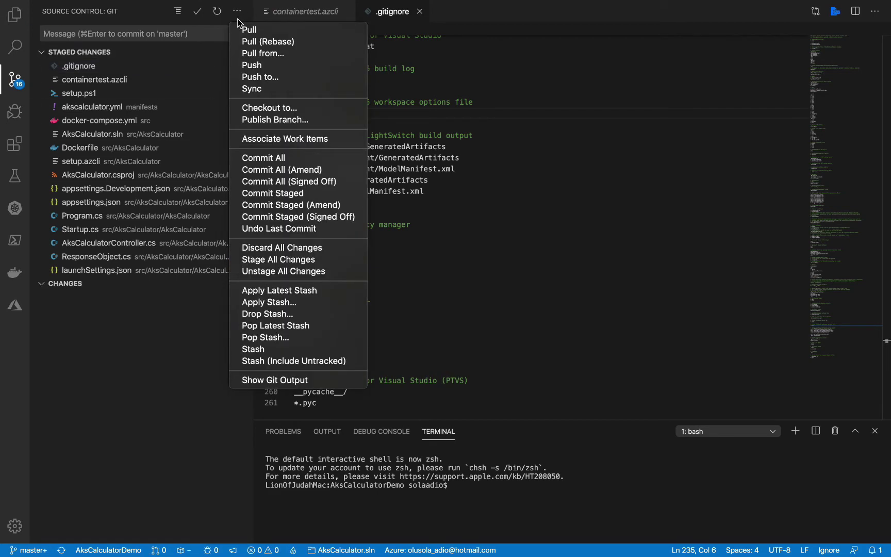
pyautogui.click(294, 194)
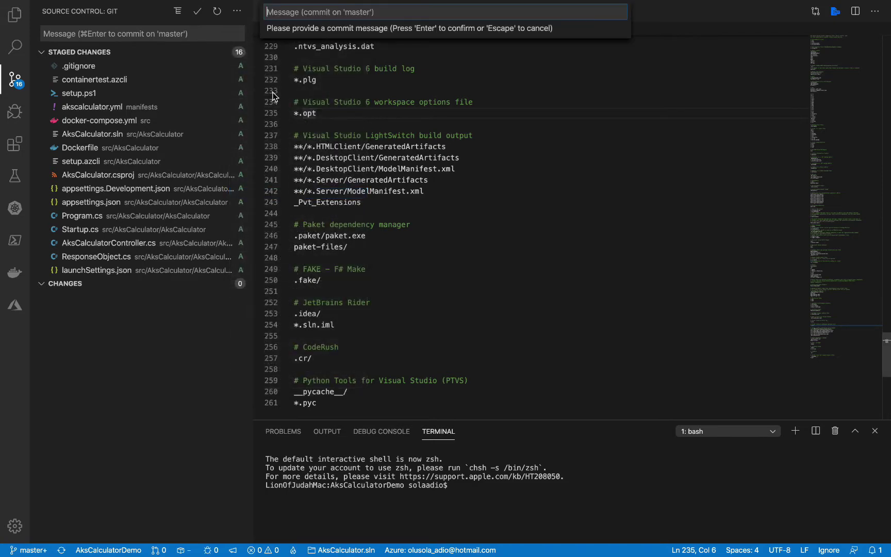
pyautogui.write('Initial Commit')
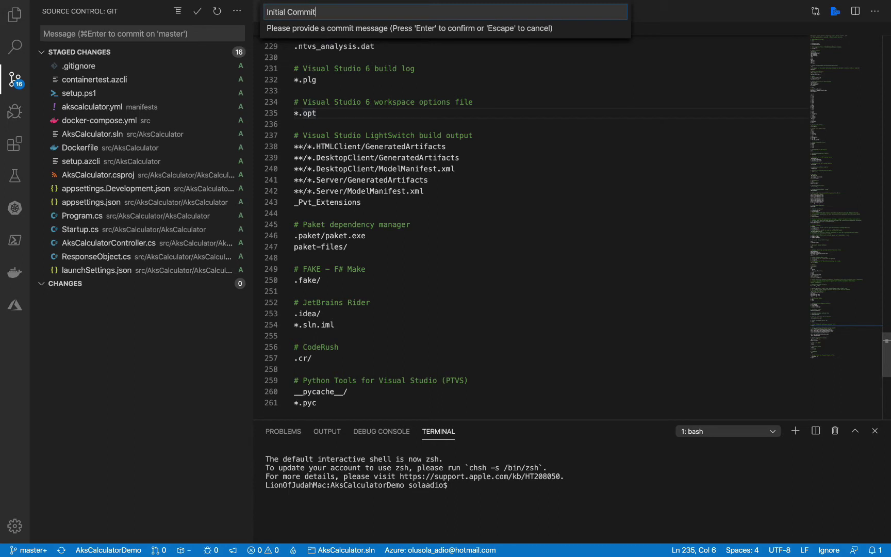
pyautogui.press('Return')
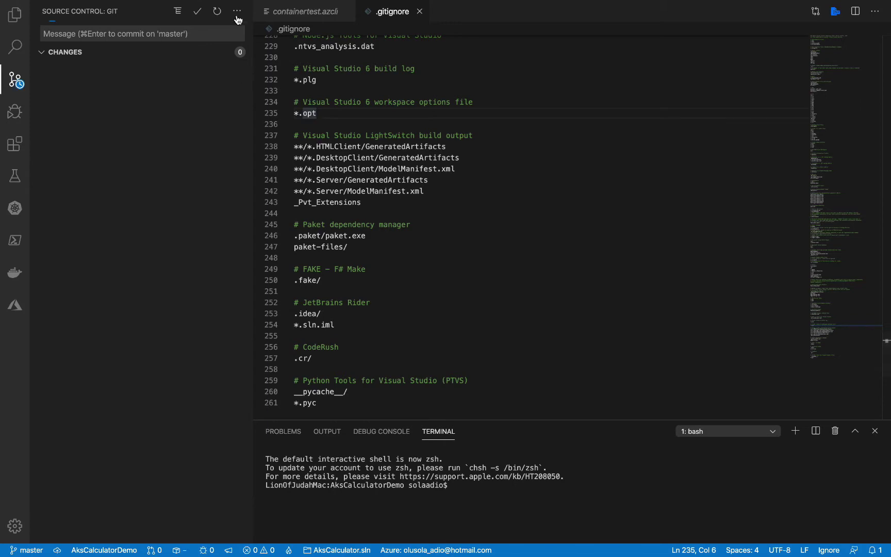
pyautogui.click(237, 11)
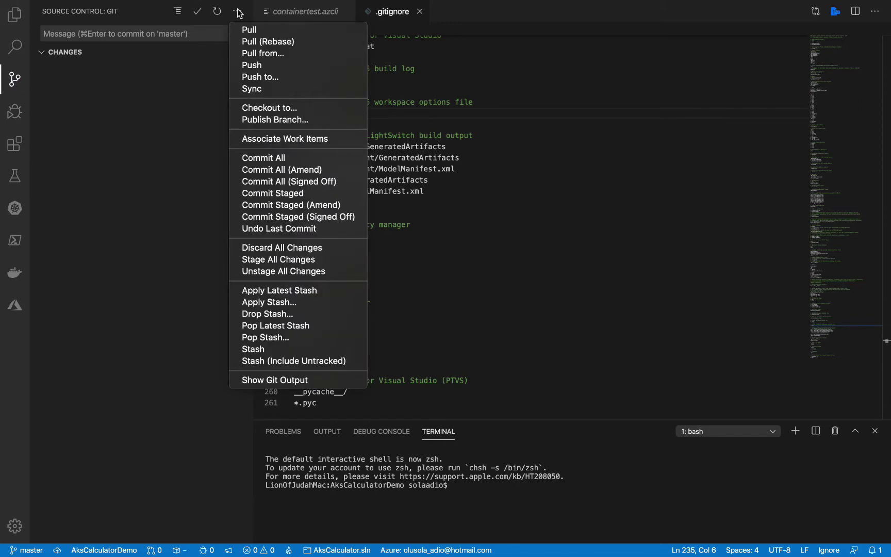
pyautogui.click(273, 65)
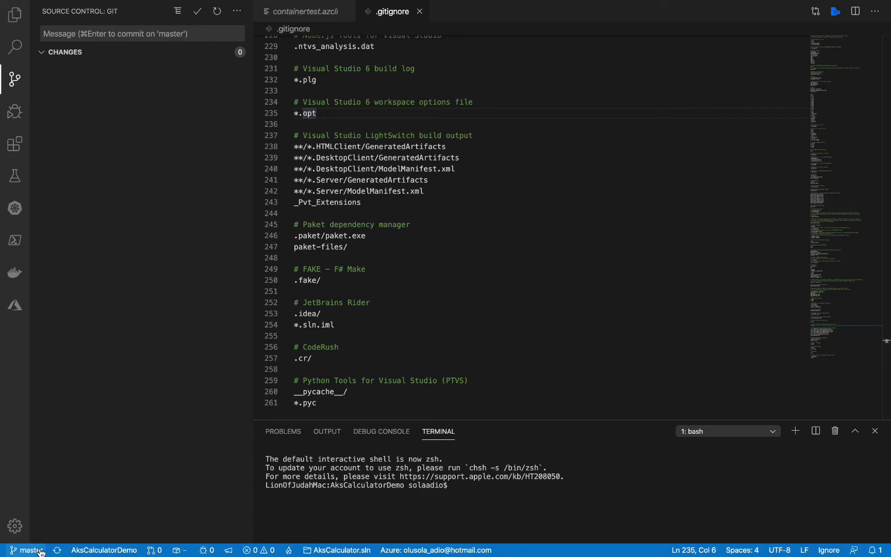
pyautogui.hotkey('ctrl', 'Left')
# Browse the pushed src/AksCalculator files in Repos, view setup.ps1, then open Branches
pyautogui.hotkey('ctrl', 'Right')
pyautogui.hotkey('ctrl', 'Right')
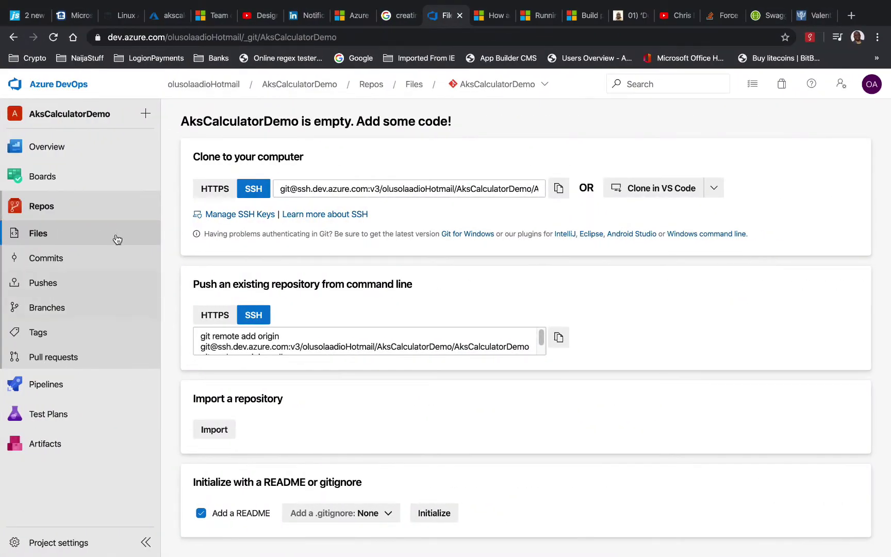
pyautogui.click(37, 237)
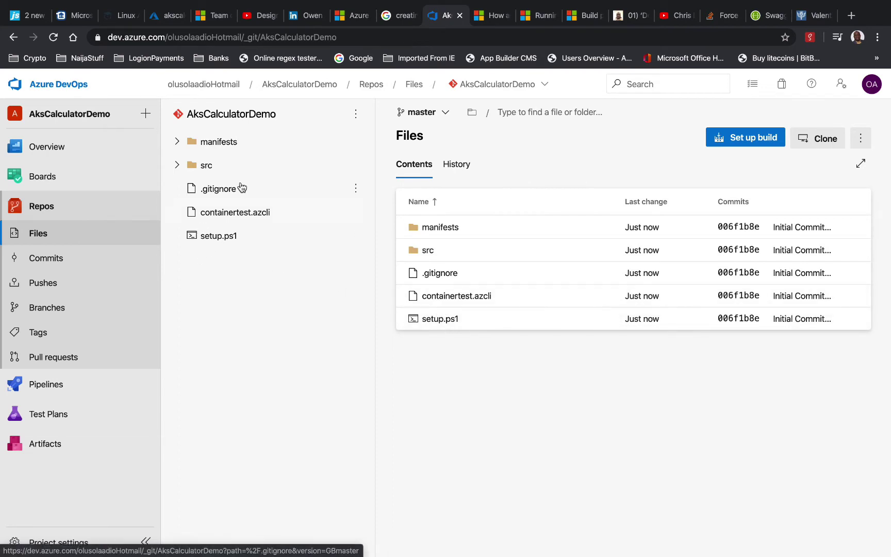
pyautogui.click(177, 165)
pyautogui.click(187, 189)
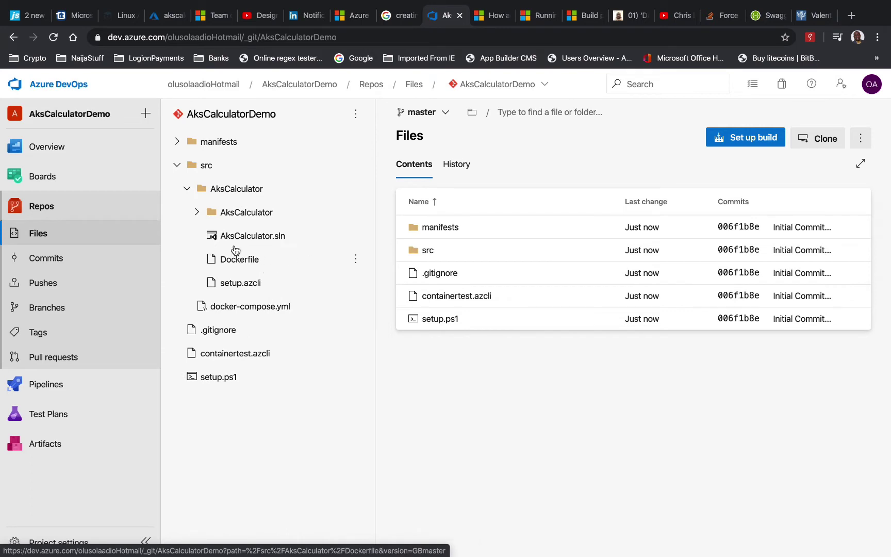
pyautogui.click(198, 212)
pyautogui.click(187, 189)
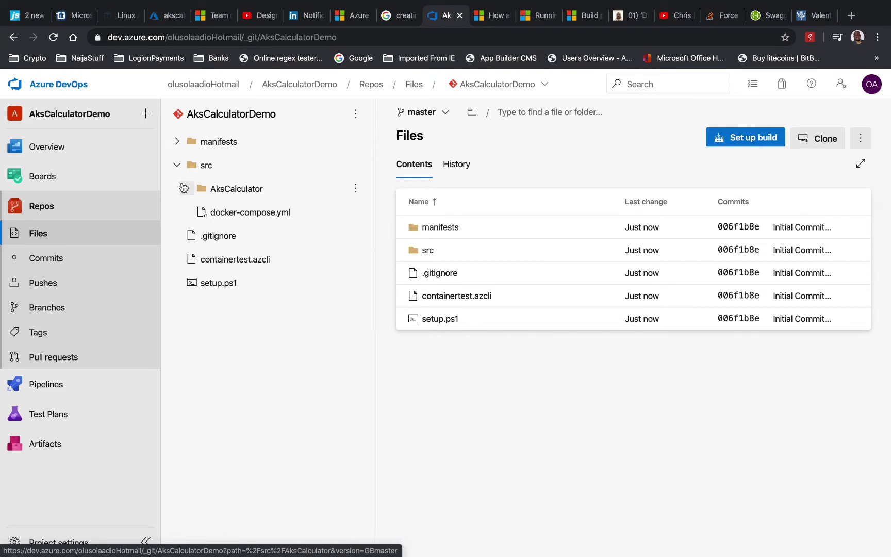
pyautogui.click(177, 165)
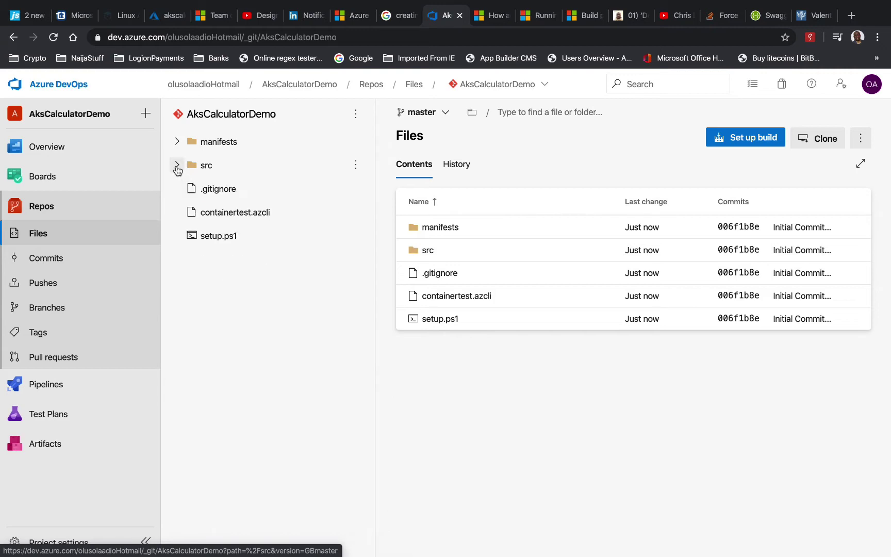
pyautogui.click(228, 241)
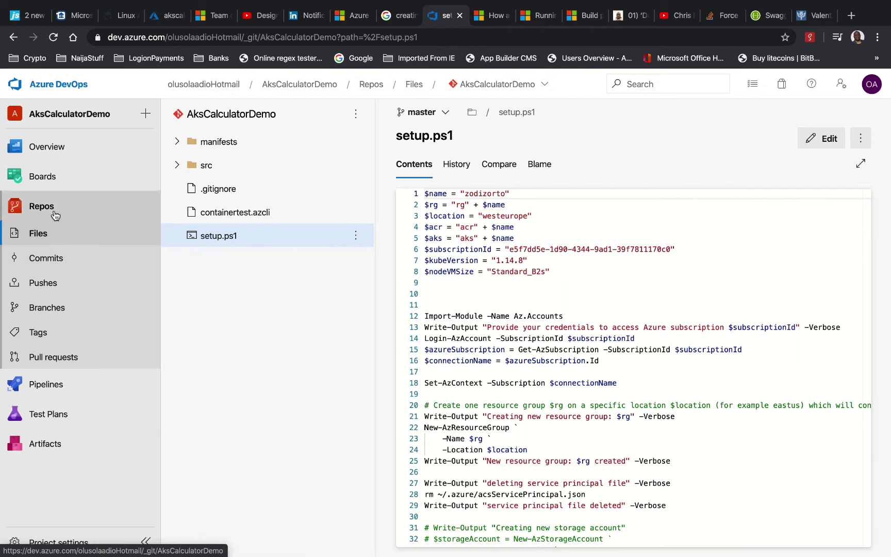
pyautogui.click(114, 303)
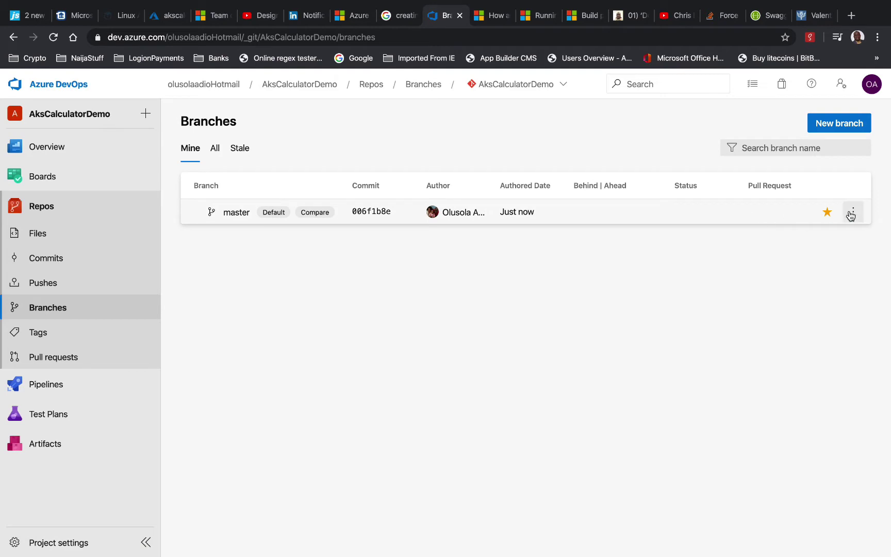
# Create a develop branch based on master, view its files, and return to Branches
pyautogui.click(836, 128)
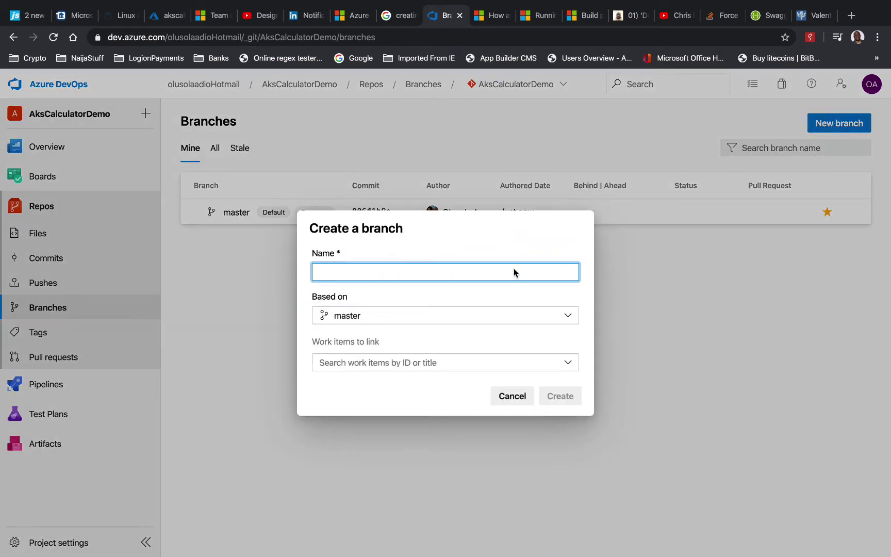
pyautogui.write('develop')
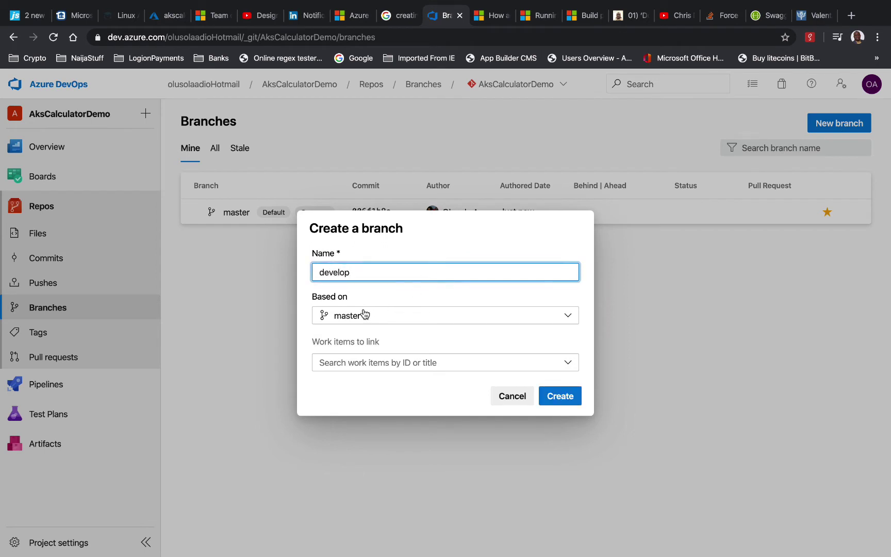
pyautogui.click(550, 395)
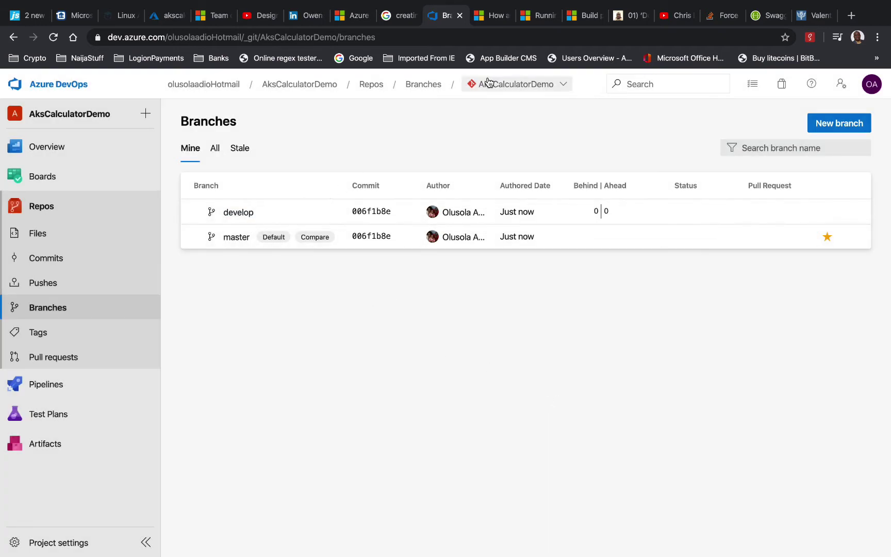
pyautogui.click(560, 85)
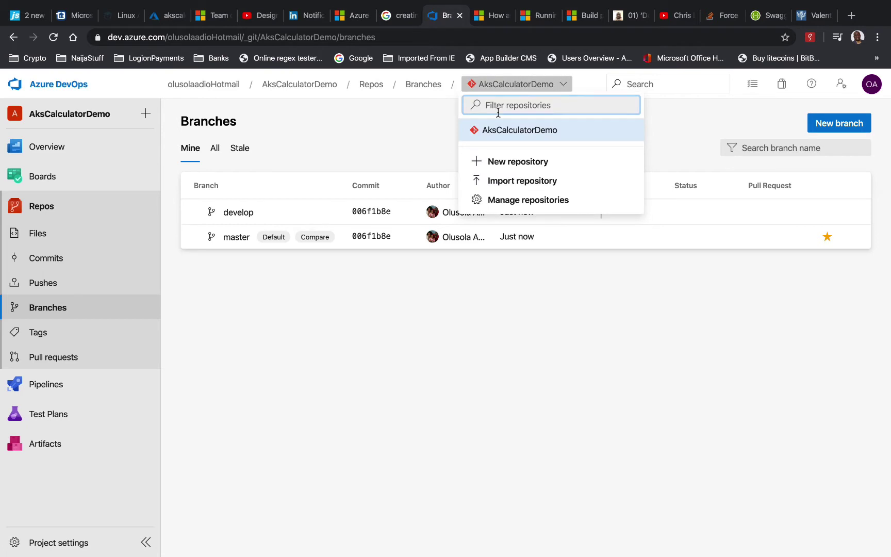
pyautogui.click(289, 212)
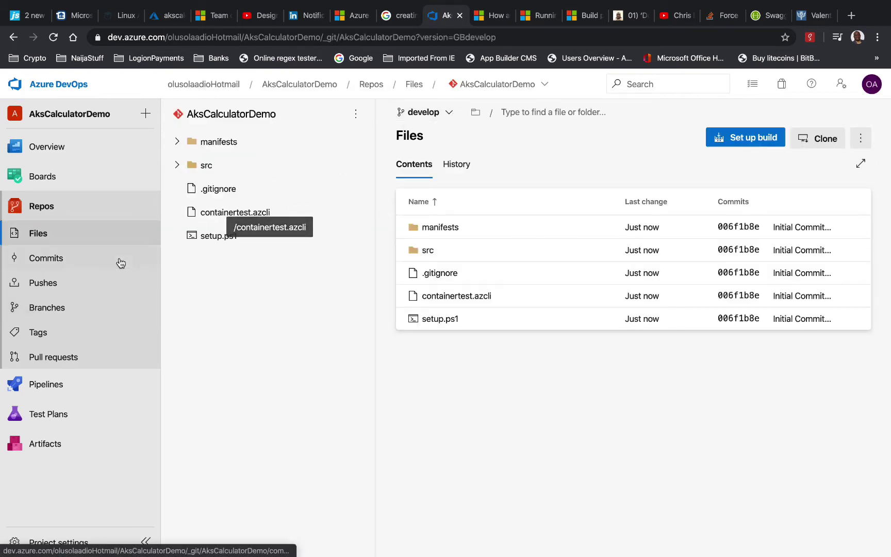
pyautogui.click(57, 312)
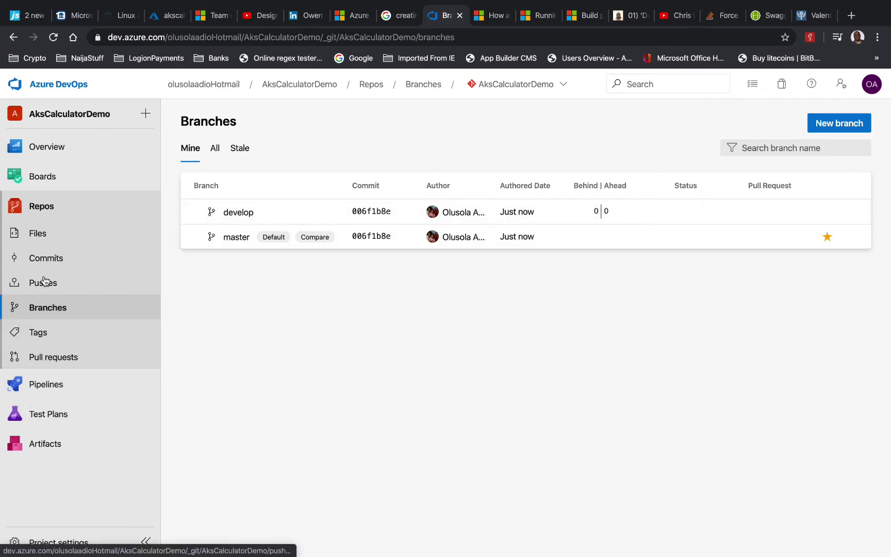
# Start a new environment named dev from Pipelines > Environments
pyautogui.click(52, 388)
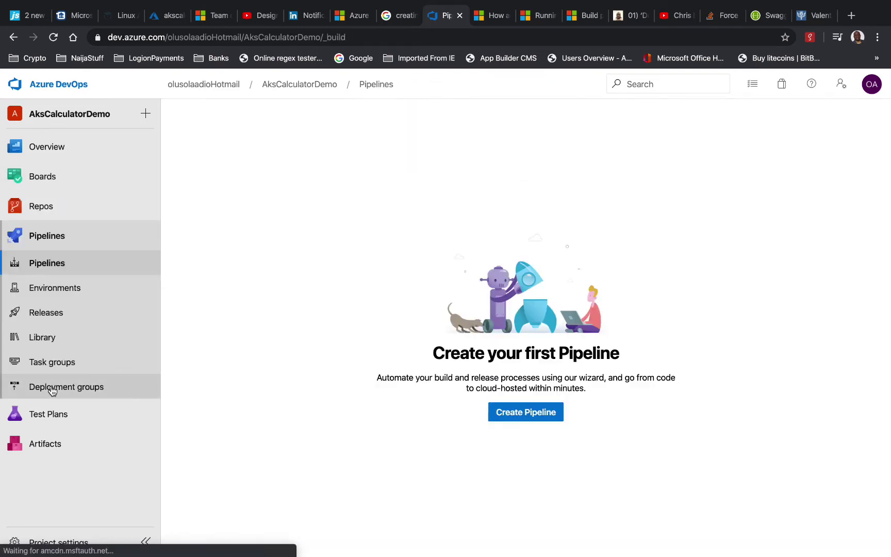
pyautogui.click(65, 290)
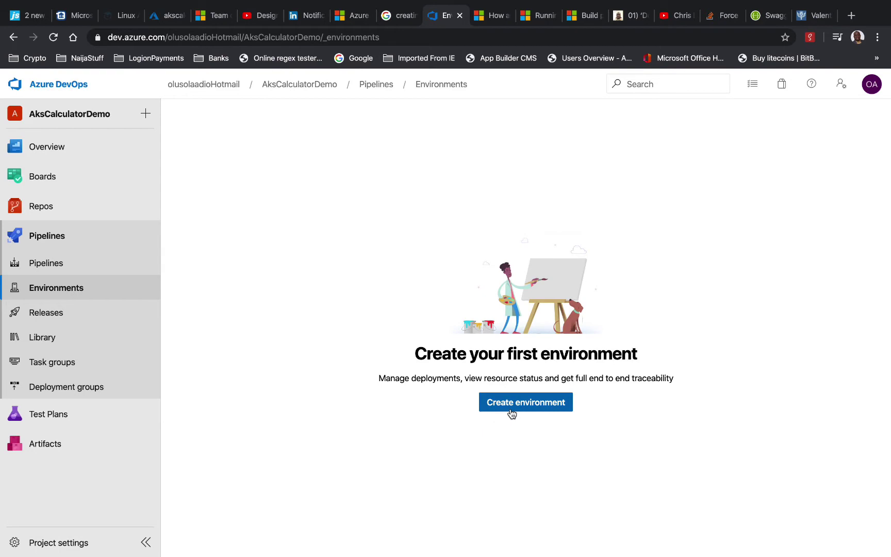
pyautogui.click(531, 402)
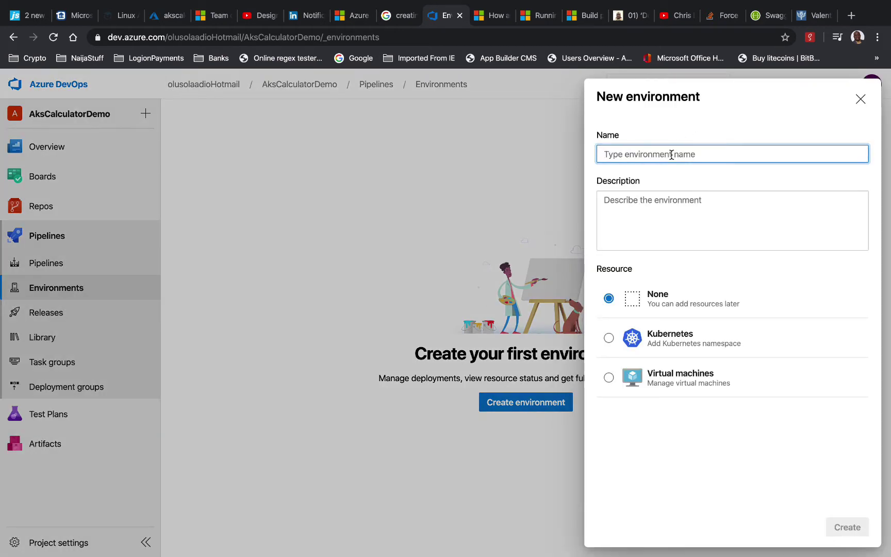
pyautogui.write('dev')
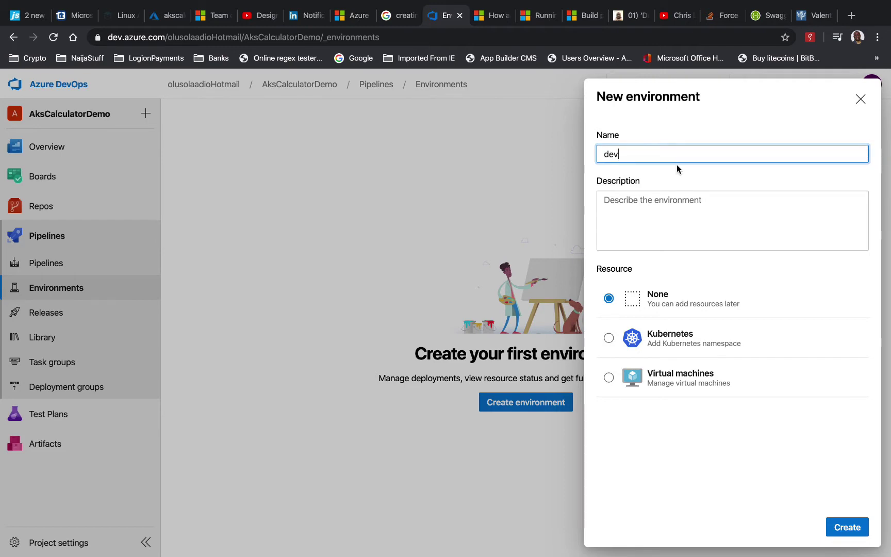
pyautogui.click(673, 205)
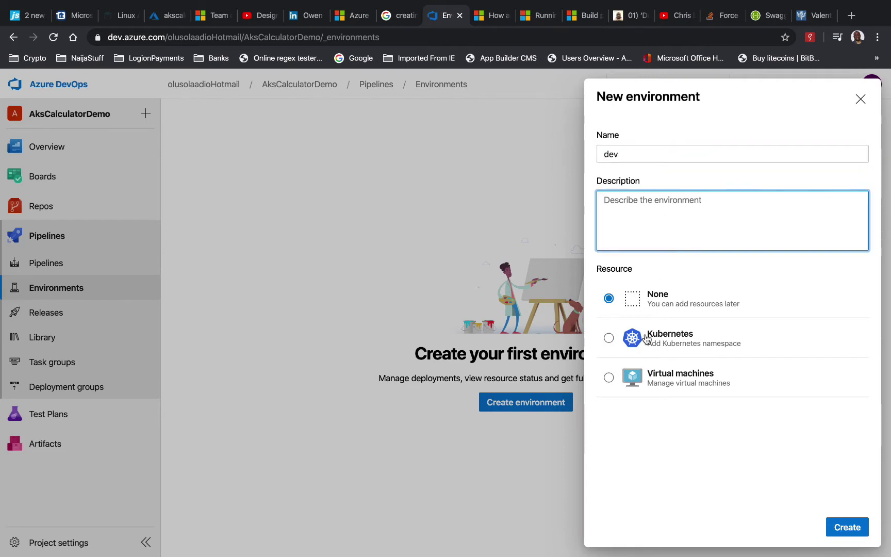
# Choose a Kubernetes resource with the Azure Kubernetes Service provider
pyautogui.click(609, 338)
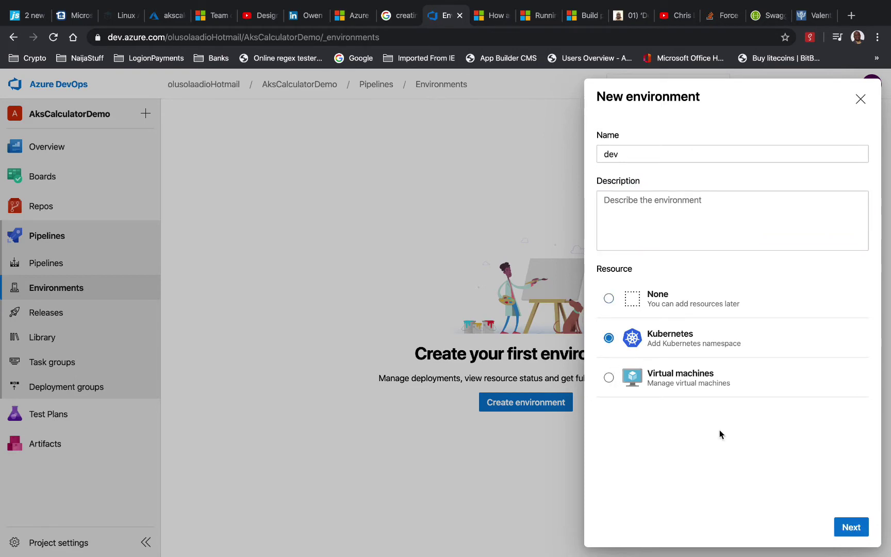
pyautogui.click(848, 521)
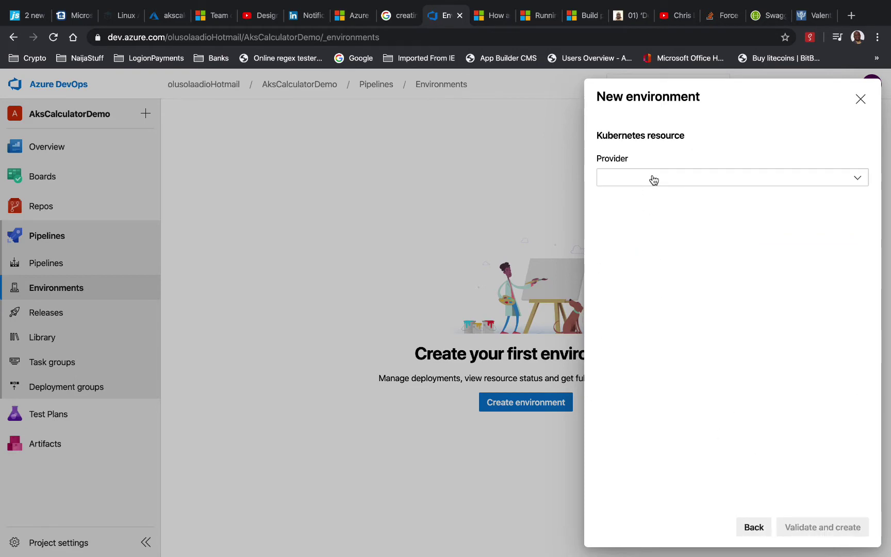
pyautogui.click(654, 179)
pyautogui.click(655, 199)
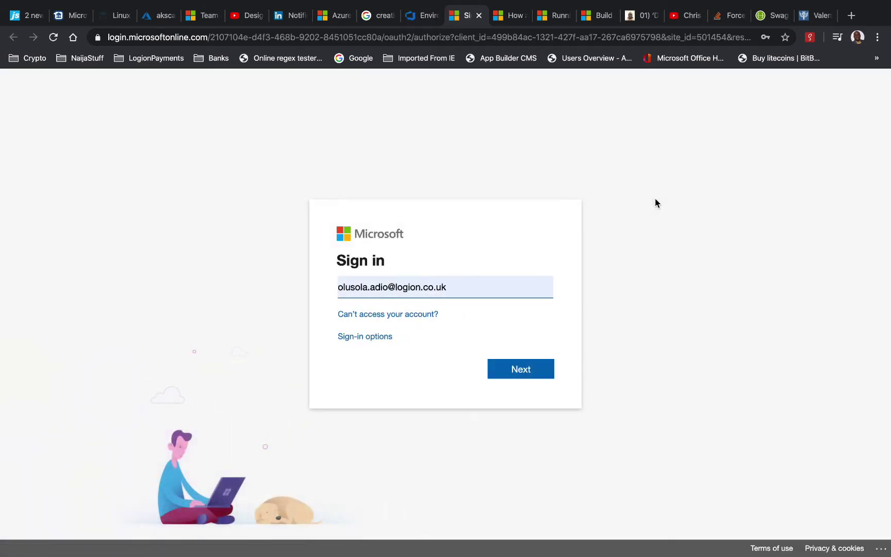
# Replace the prefilled address with the other account's e-mail and complete Microsoft sign-in
pyautogui.tripleClick(399, 287)
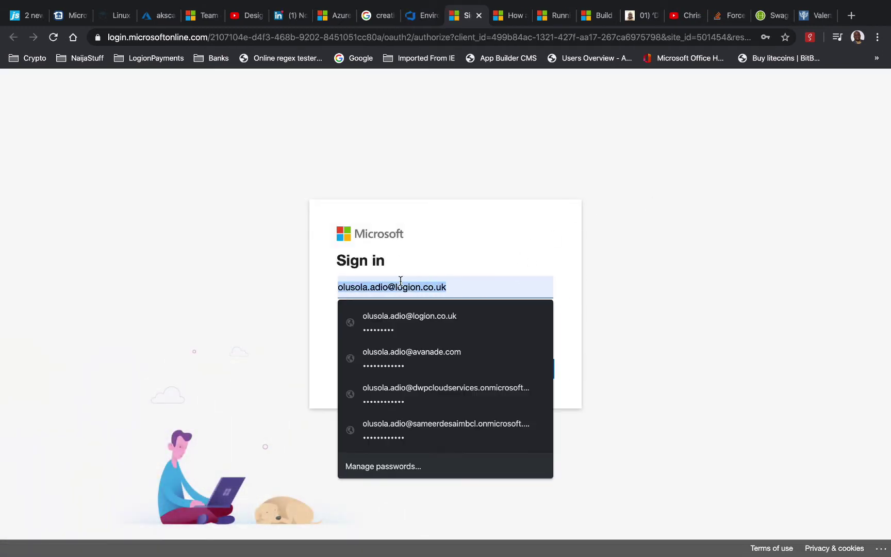
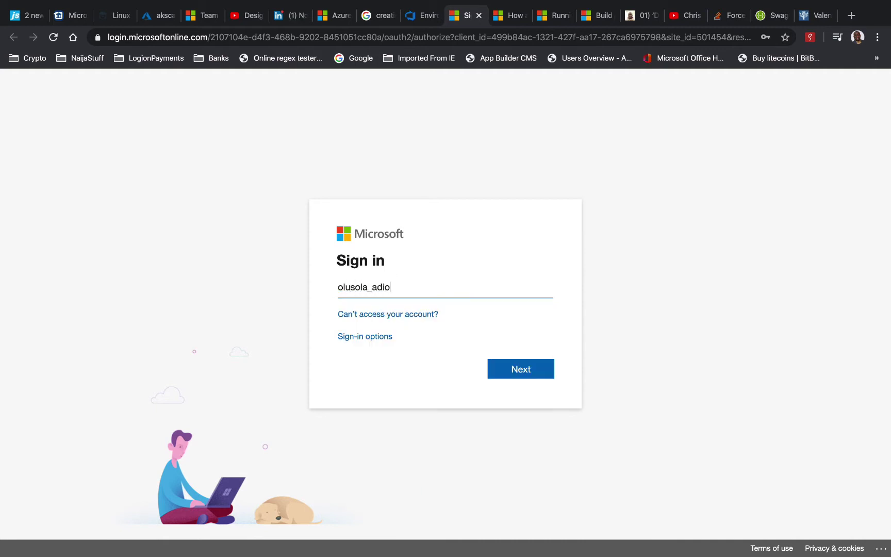
pyautogui.click(518, 369)
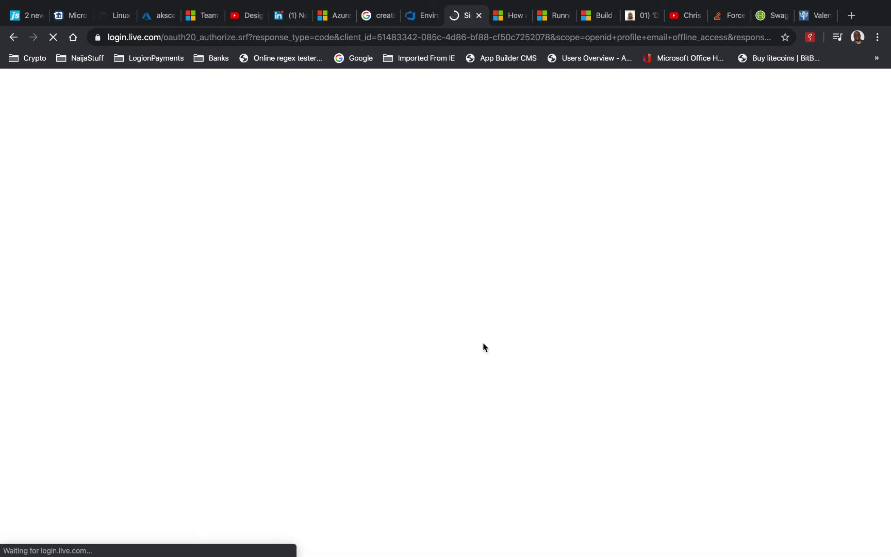
pyautogui.click(530, 414)
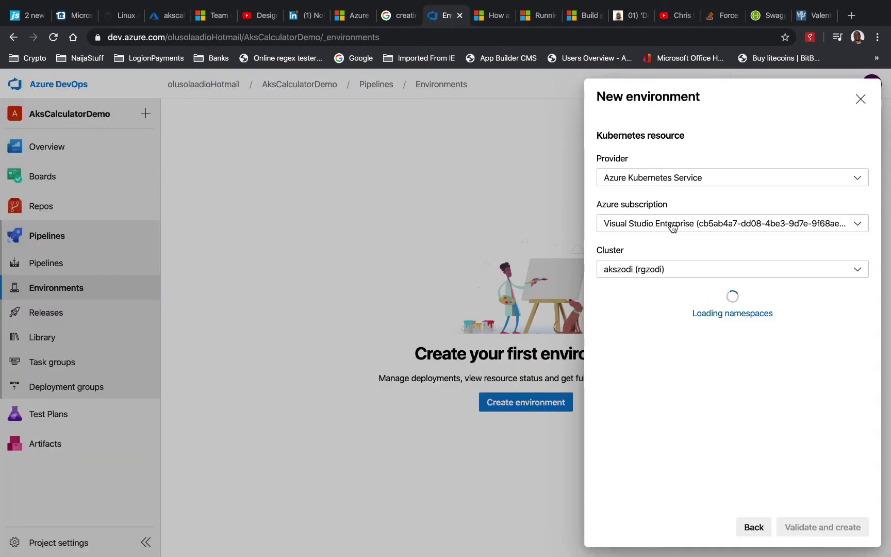
# Select the second Visual Studio Enterprise subscription, add new namespace dev, and validate and create
pyautogui.click(670, 225)
pyautogui.click(686, 265)
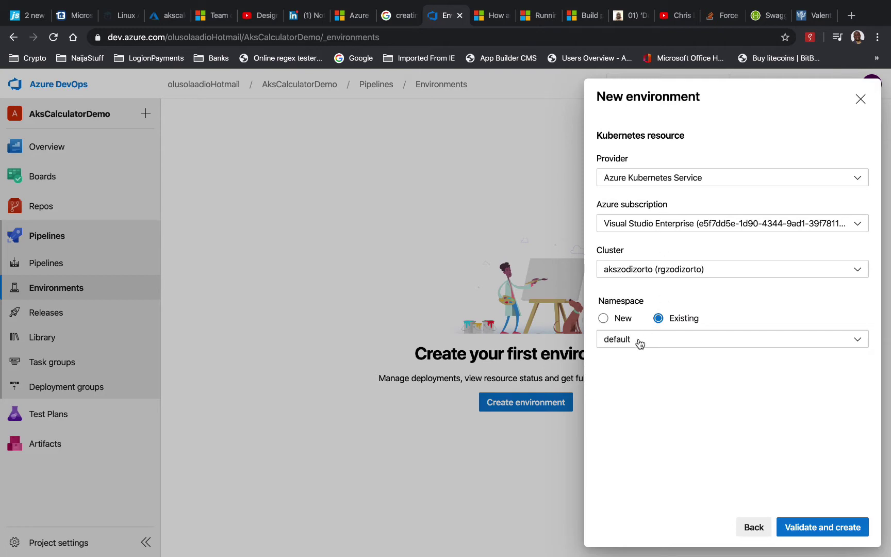
pyautogui.click(603, 318)
pyautogui.click(618, 335)
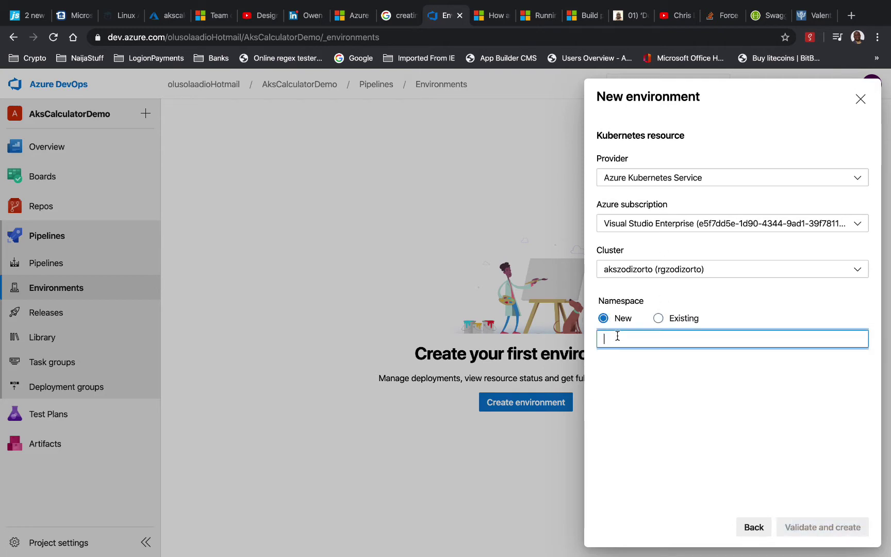
pyautogui.write('dev')
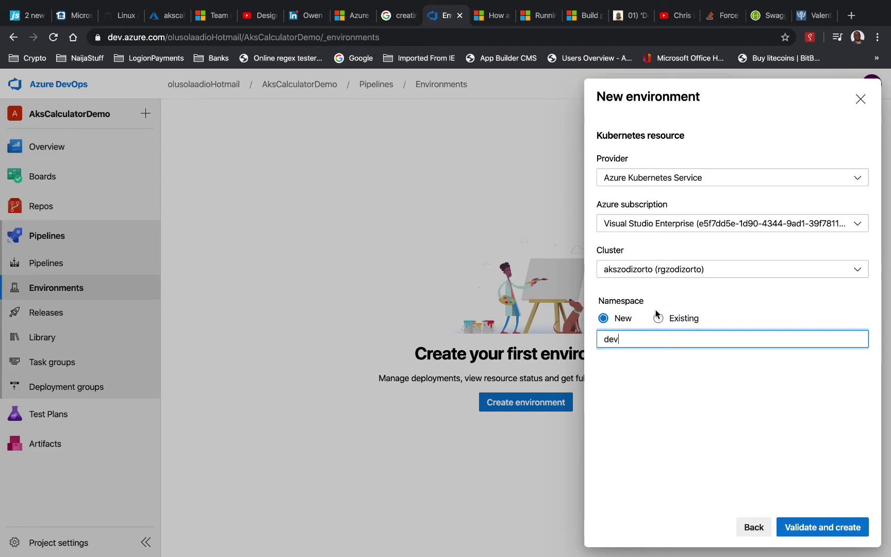
pyautogui.click(803, 526)
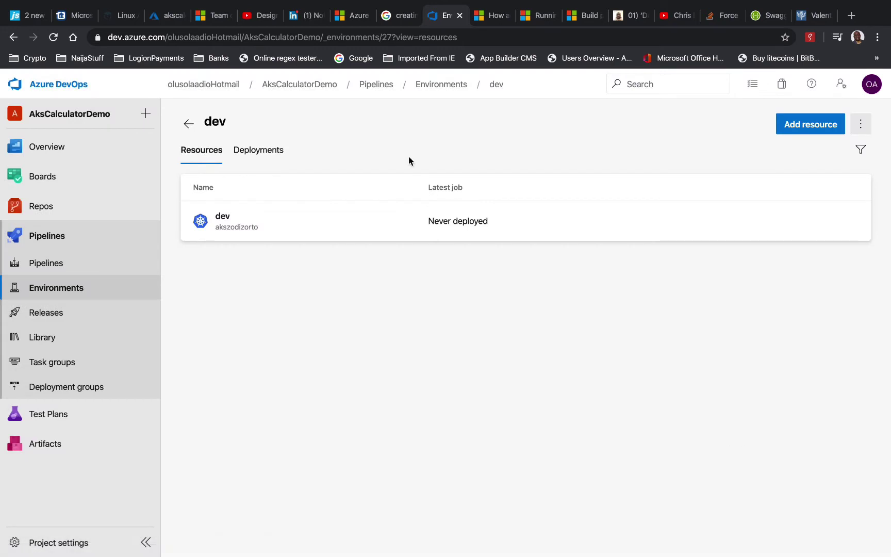
# Inspect the never-deployed dev environment and its dev resource, then start another New environment
pyautogui.click(189, 123)
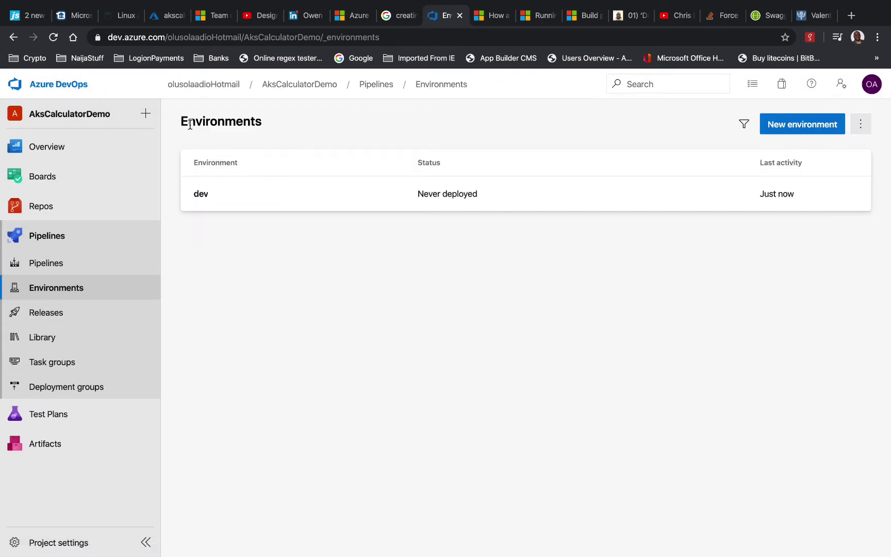
pyautogui.click(214, 201)
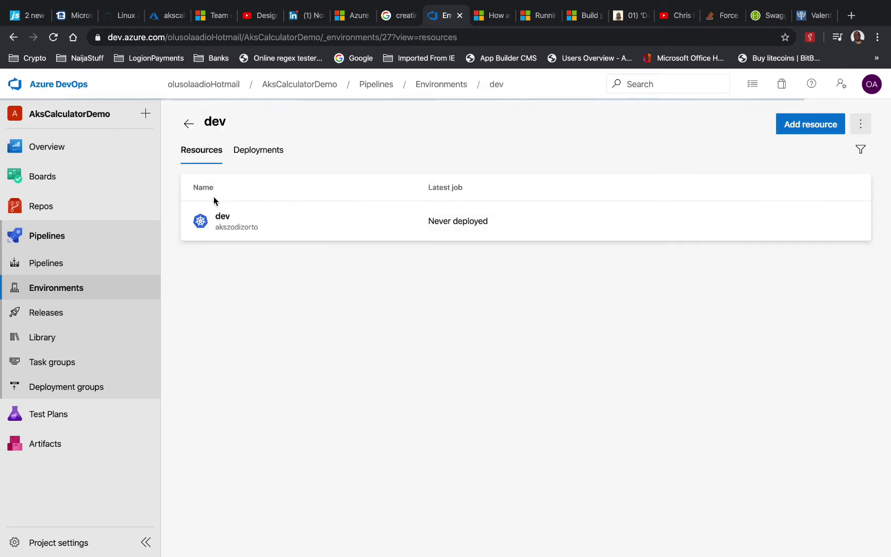
pyautogui.click(244, 216)
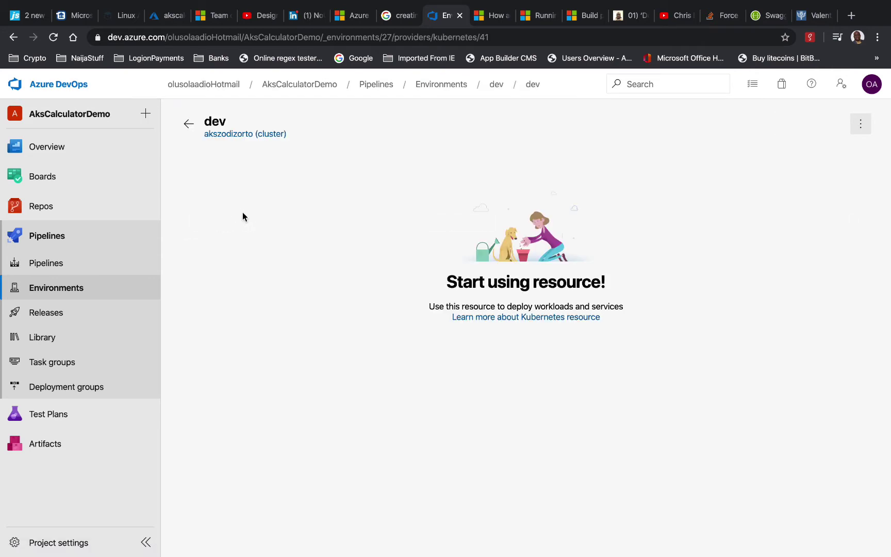
pyautogui.click(192, 122)
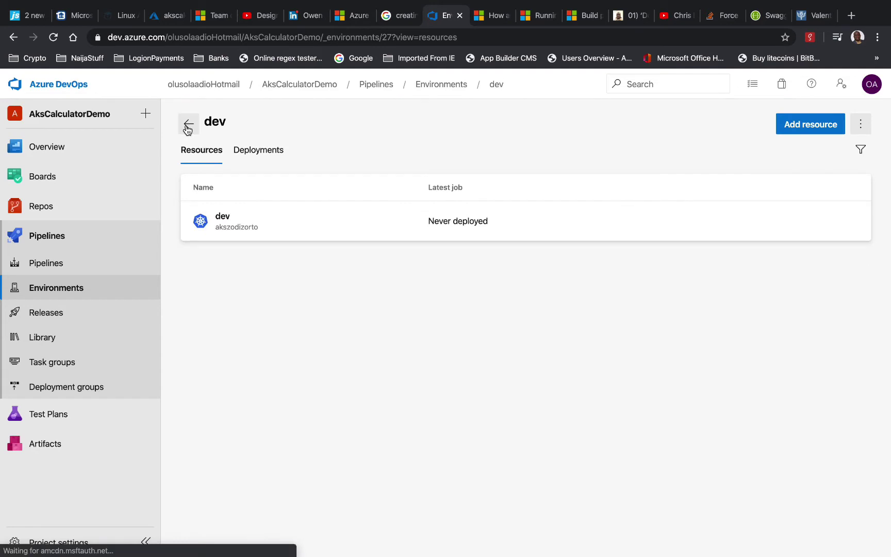
pyautogui.click(191, 126)
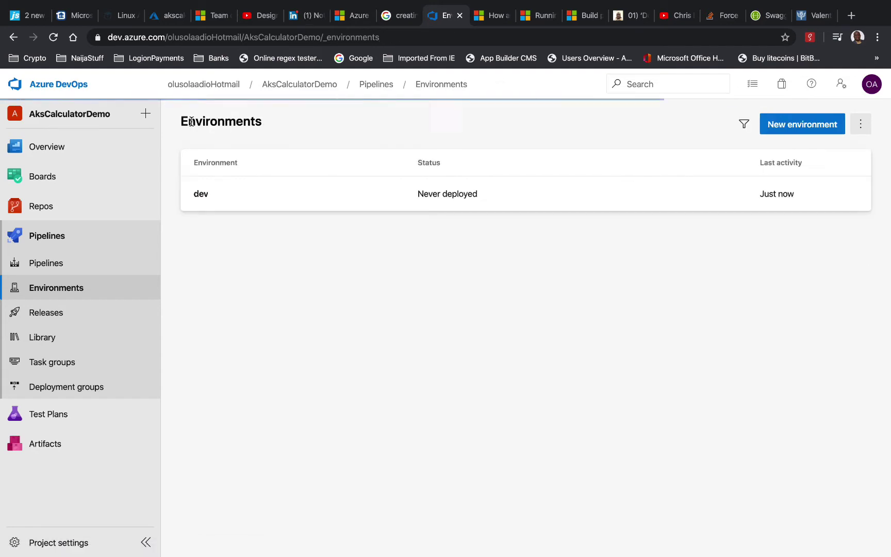
pyautogui.click(796, 126)
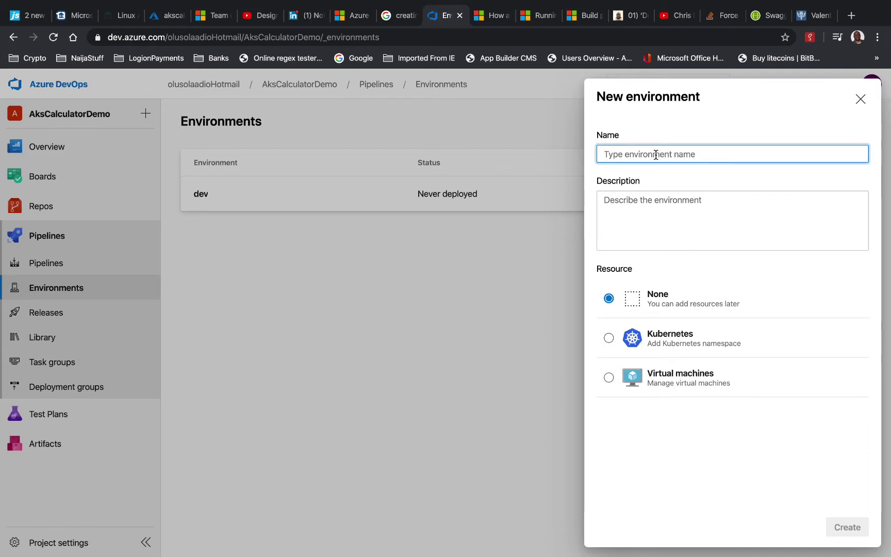
# Name the new environment 'qa' with a Kubernetes resource and pick the second Visual Studio Enterprise subscription
pyautogui.write('qa')
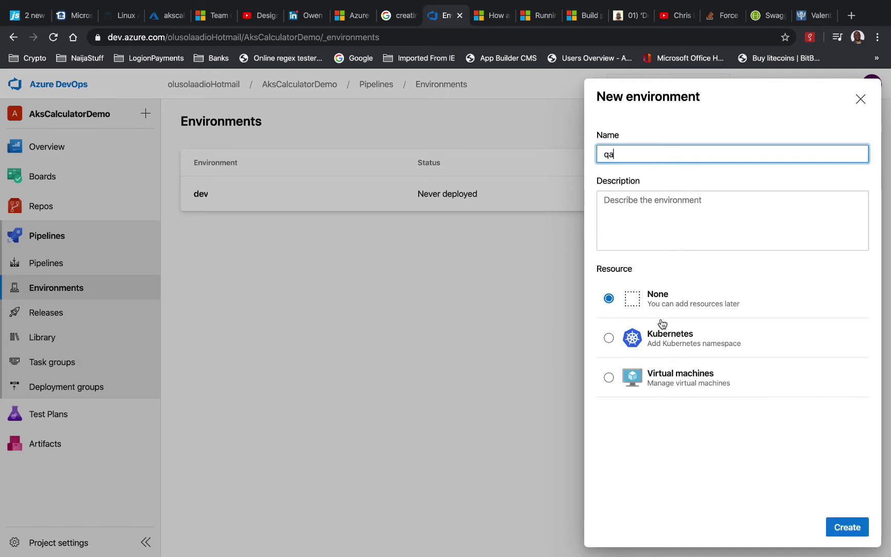
pyautogui.click(659, 337)
pyautogui.click(851, 527)
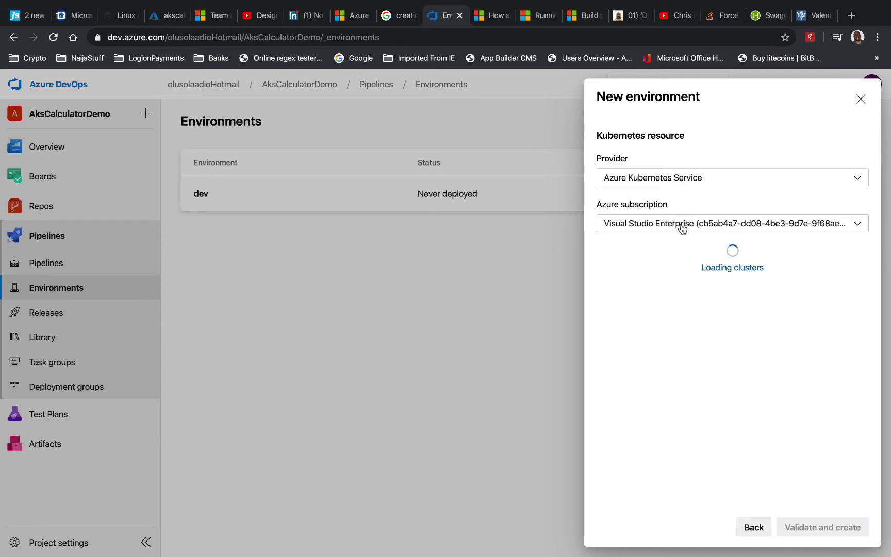
pyautogui.click(680, 227)
pyautogui.click(670, 258)
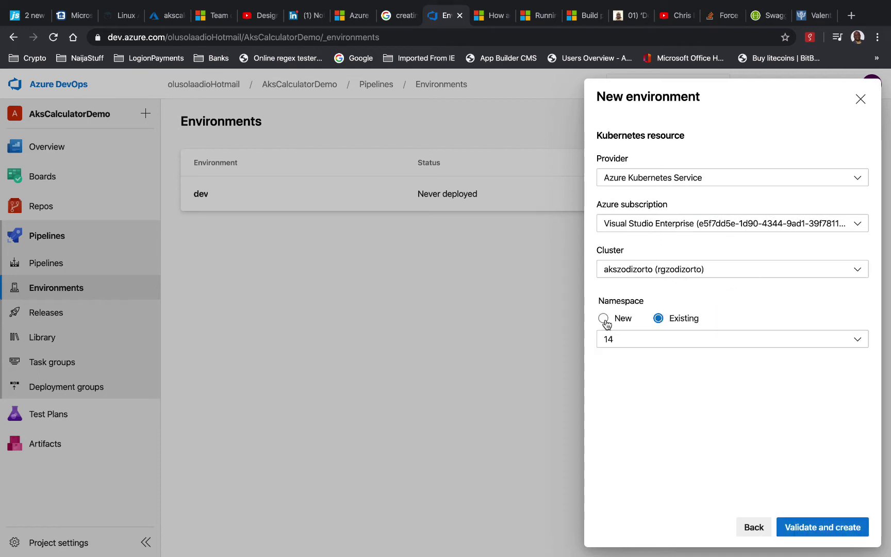
# Enter a new namespace 'qa' on the akszodizorto cluster, then select the name to replace it
pyautogui.click(605, 320)
pyautogui.click(613, 337)
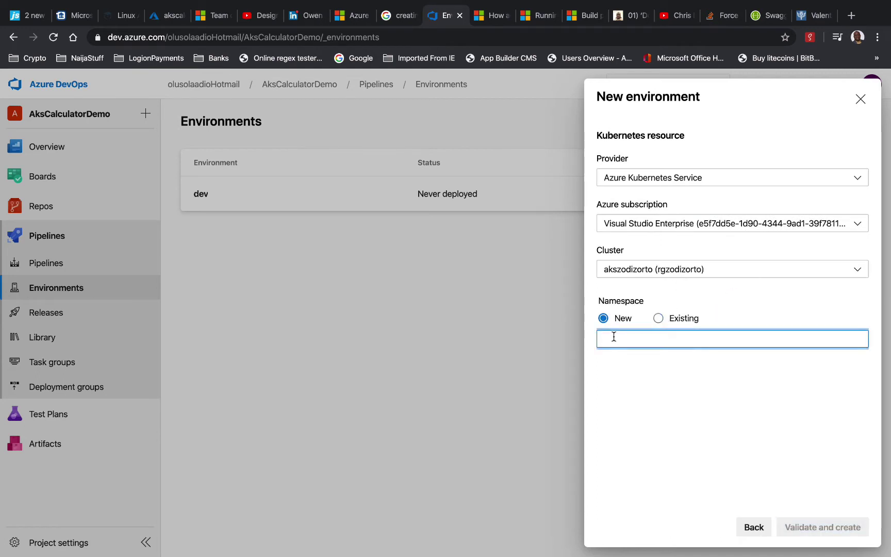
pyautogui.write('qa')
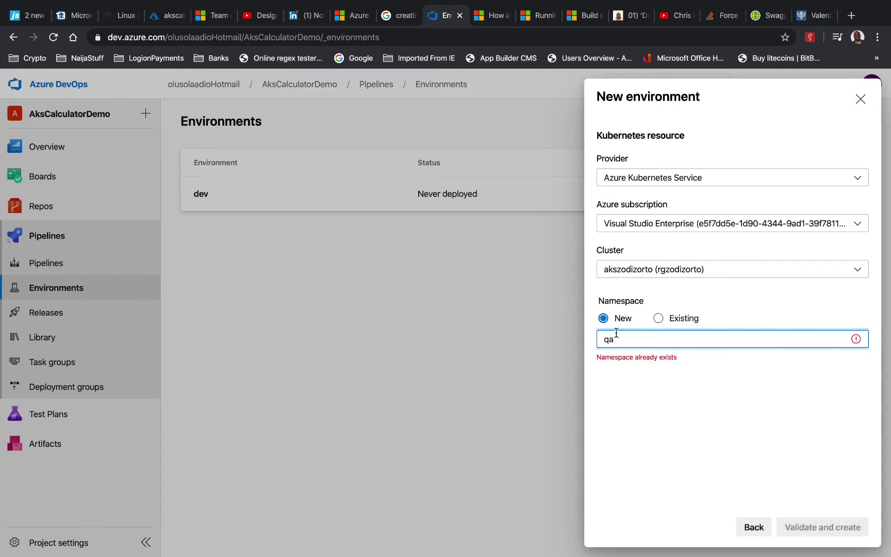
pyautogui.click(627, 269)
pyautogui.click(627, 269)
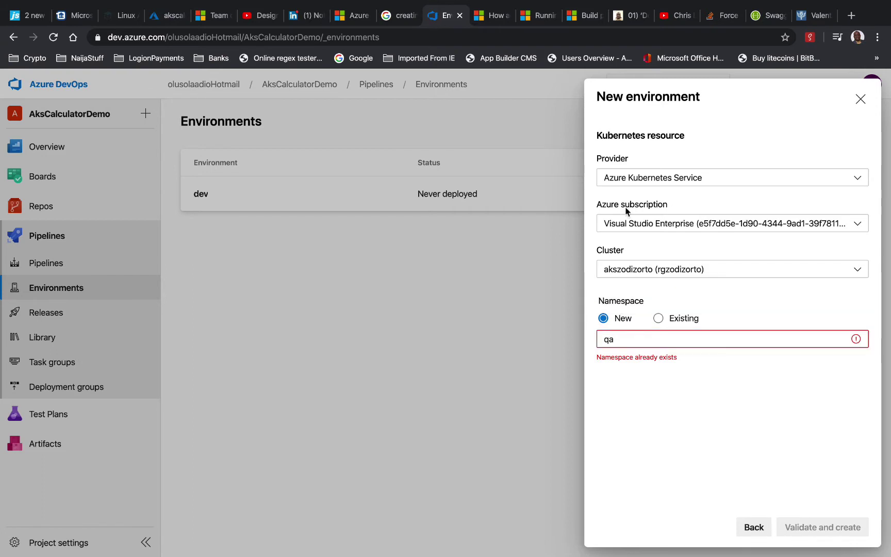
pyautogui.click(632, 339)
pyautogui.doubleClick(606, 339)
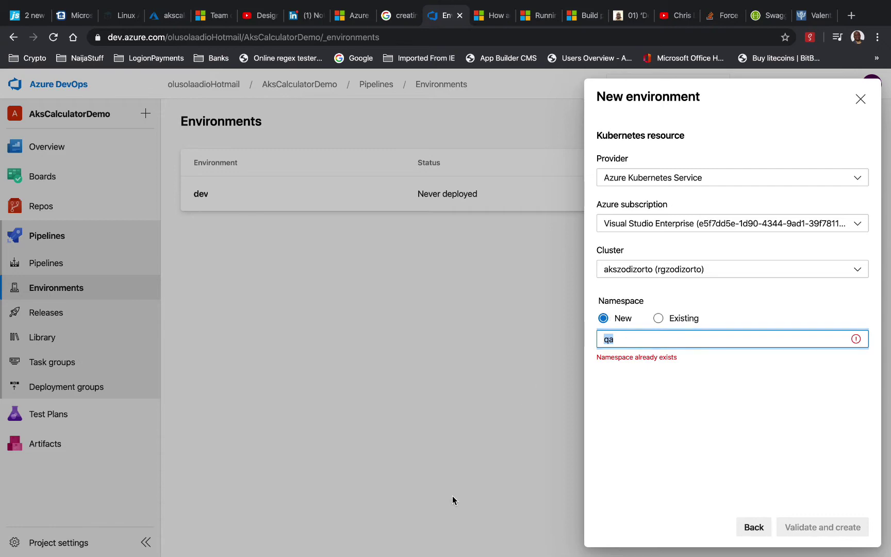
pyautogui.moveTo(391, 548)
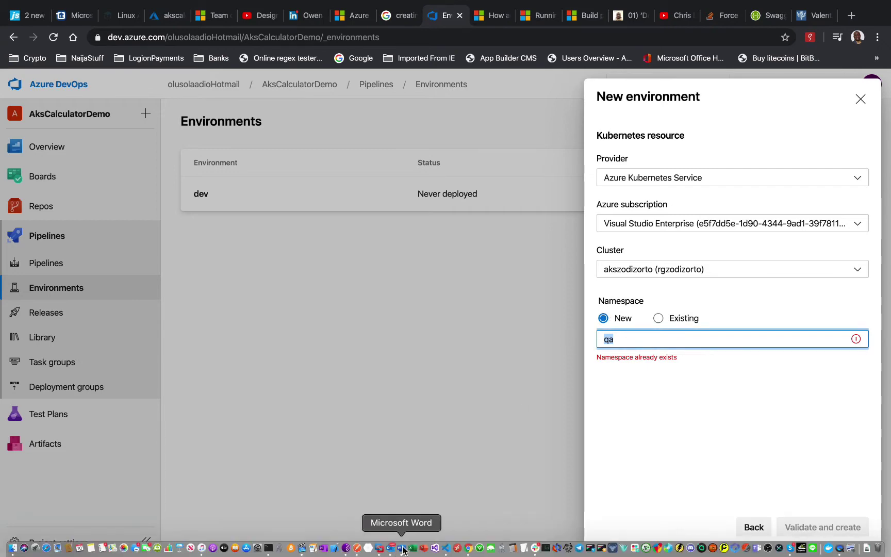
# Run kubectl get namespaces in the VS Code terminal to list the cluster's existing namespaces
pyautogui.hotkey('ctrl', 'Left')
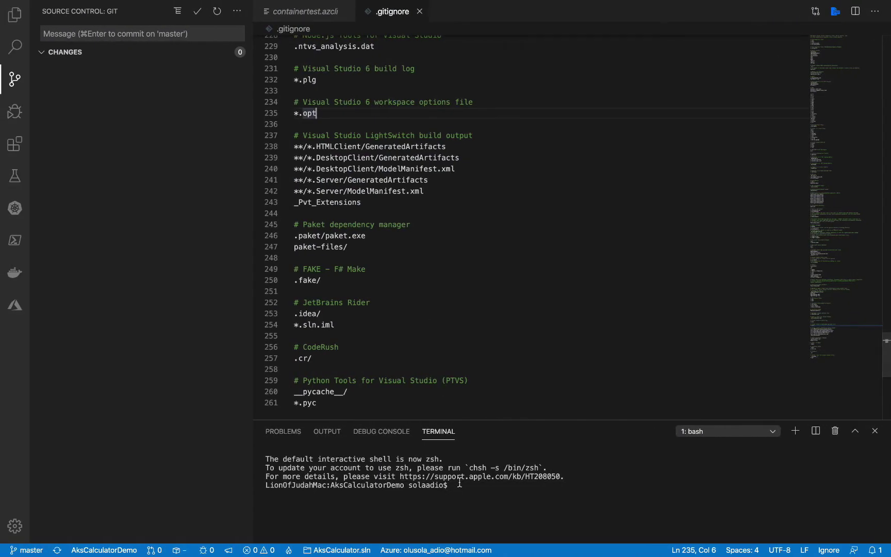
pyautogui.click(463, 485)
pyautogui.write('ku')
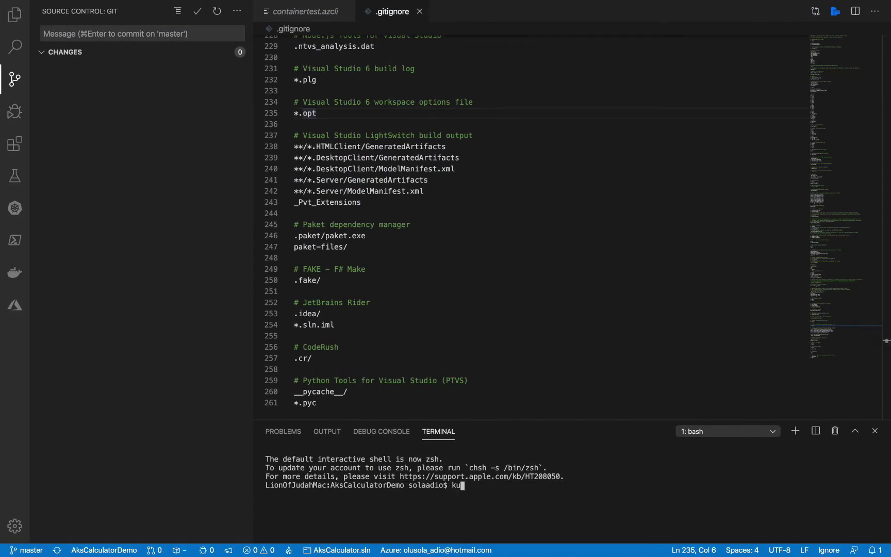
pyautogui.write('bectl d')
pyautogui.press('BackSpace')
pyautogui.write('get ')
pyautogui.write('namespace')
pyautogui.write('s')
pyautogui.press('Return')
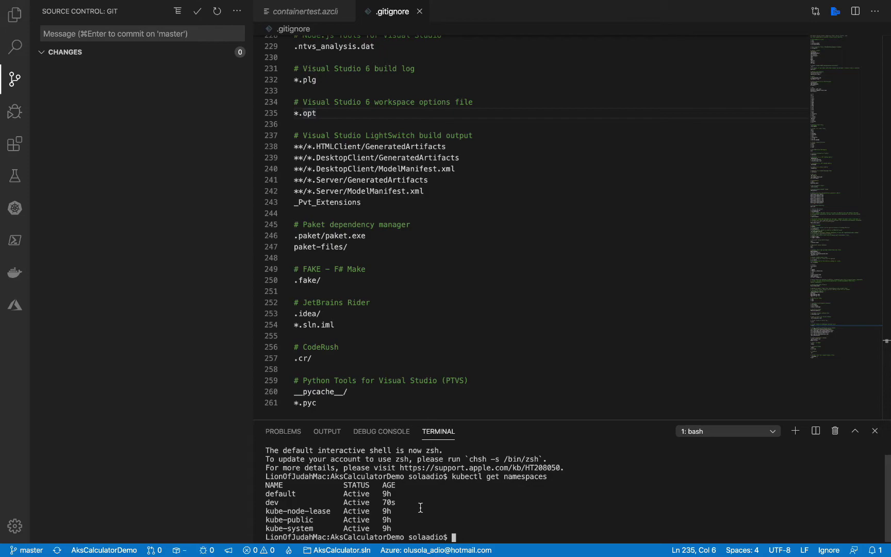
pyautogui.hotkey('ctrl', 'Left')
pyautogui.hotkey('ctrl', 'Right')
pyautogui.hotkey('ctrl', 'Right')
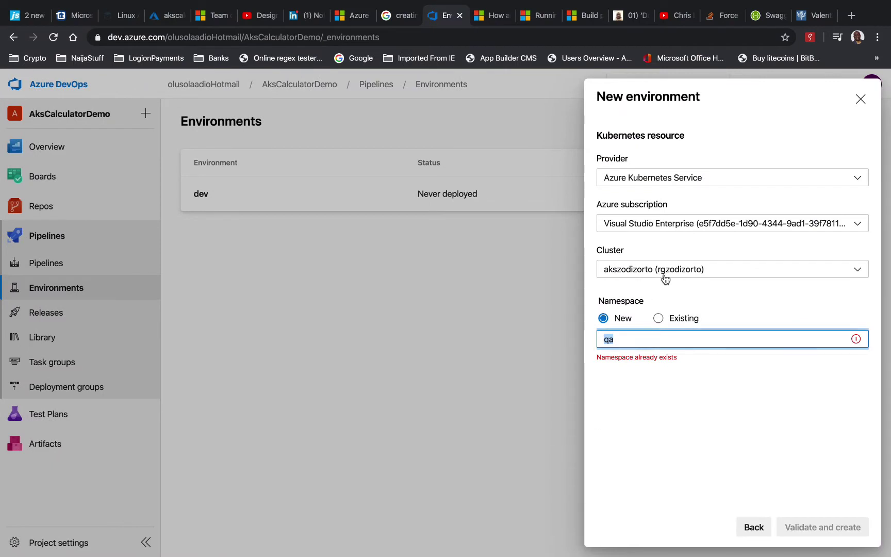
# Switch to an existing namespace and browse the namespace list without changing anything
pyautogui.click(856, 342)
pyautogui.click(856, 341)
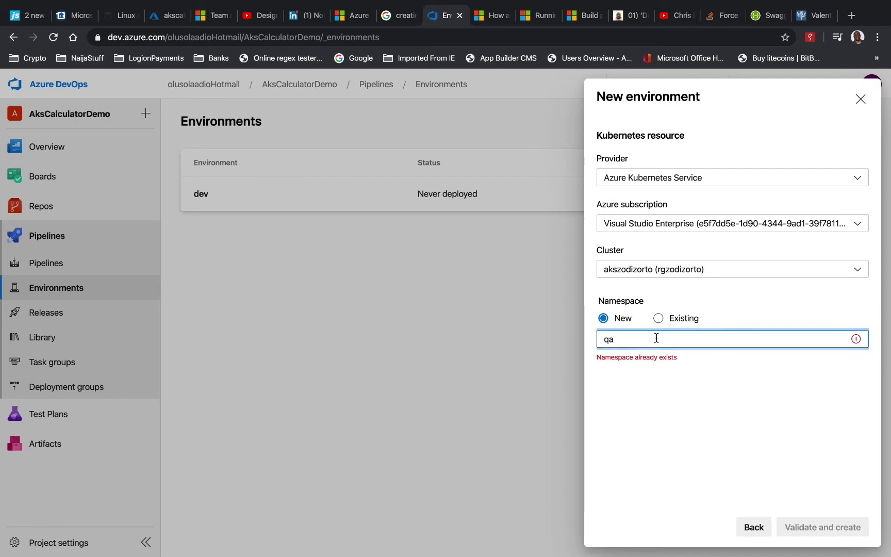
pyautogui.click(661, 318)
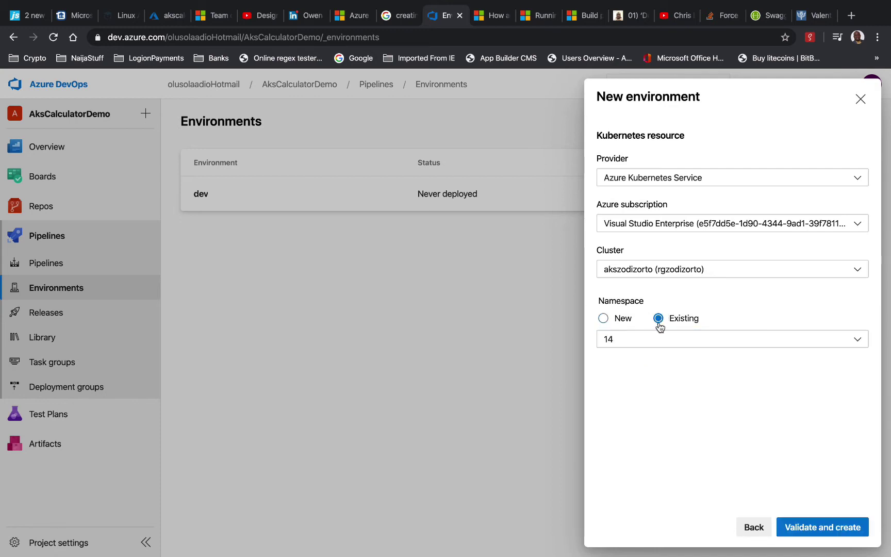
pyautogui.click(858, 343)
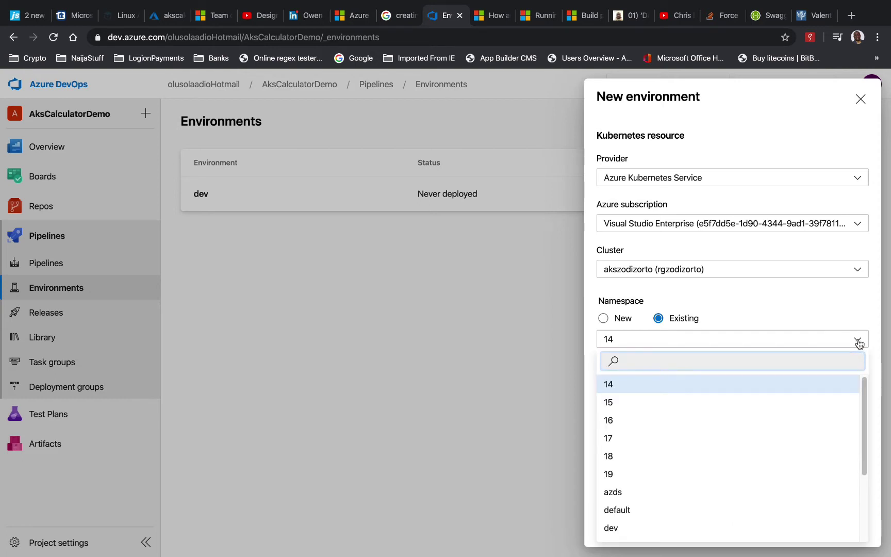
pyautogui.click(859, 343)
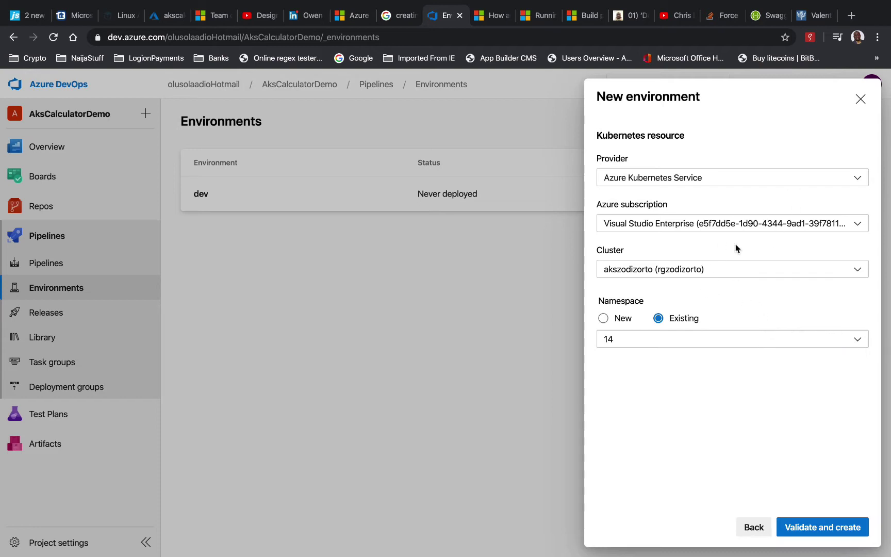
# Keep Azure Kubernetes Service as provider and check namespaces under the first Visual Studio Enterprise subscription
pyautogui.click(856, 178)
pyautogui.click(859, 179)
pyautogui.click(820, 226)
pyautogui.click(737, 244)
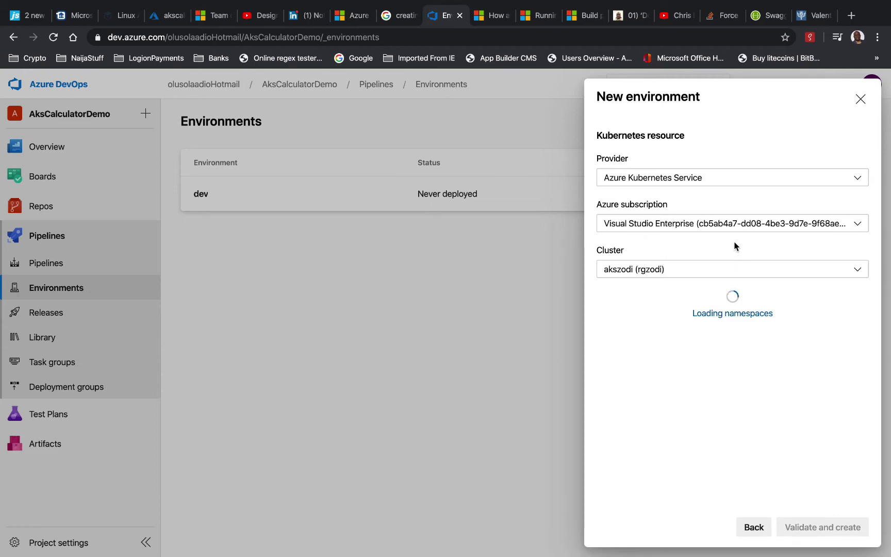
pyautogui.click(706, 343)
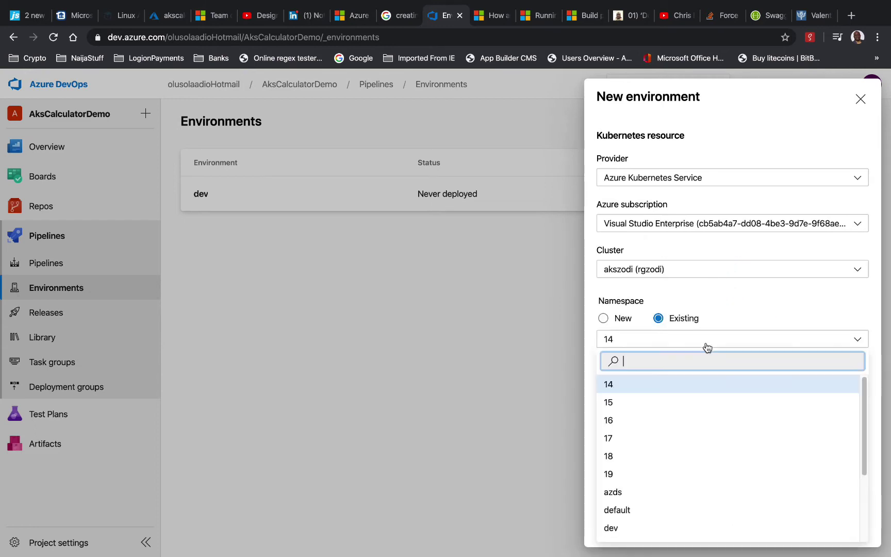
pyautogui.scroll(-3, 713, 437)
pyautogui.scroll(3, 713, 437)
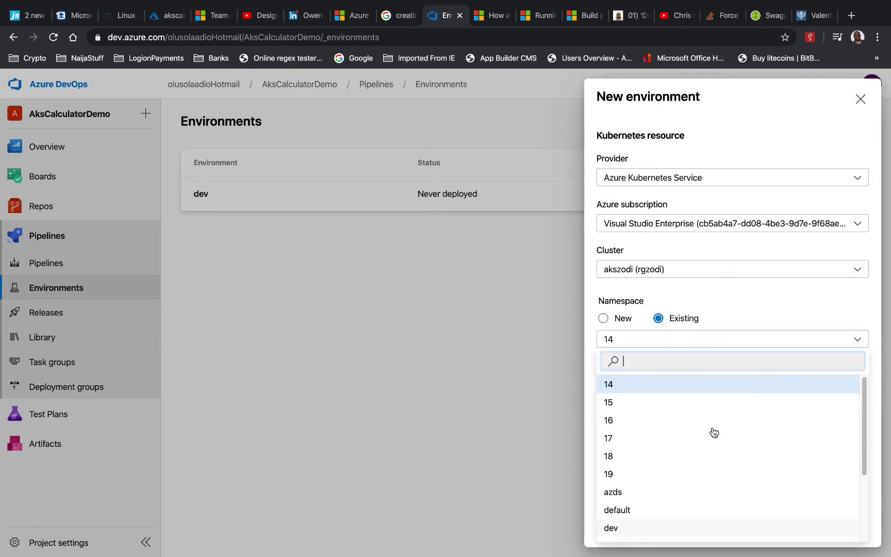
# With the second subscription and a new qa namespace, validate and create the qa environment
pyautogui.click(728, 229)
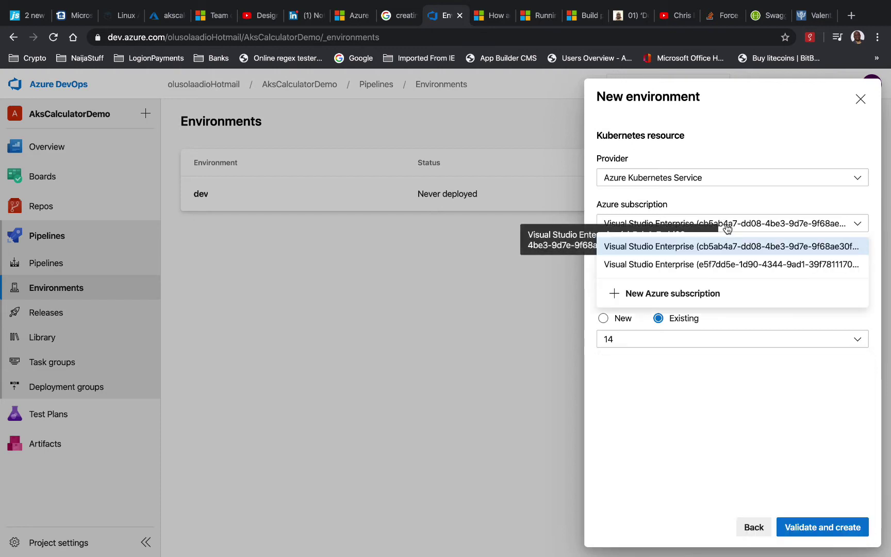
pyautogui.click(722, 265)
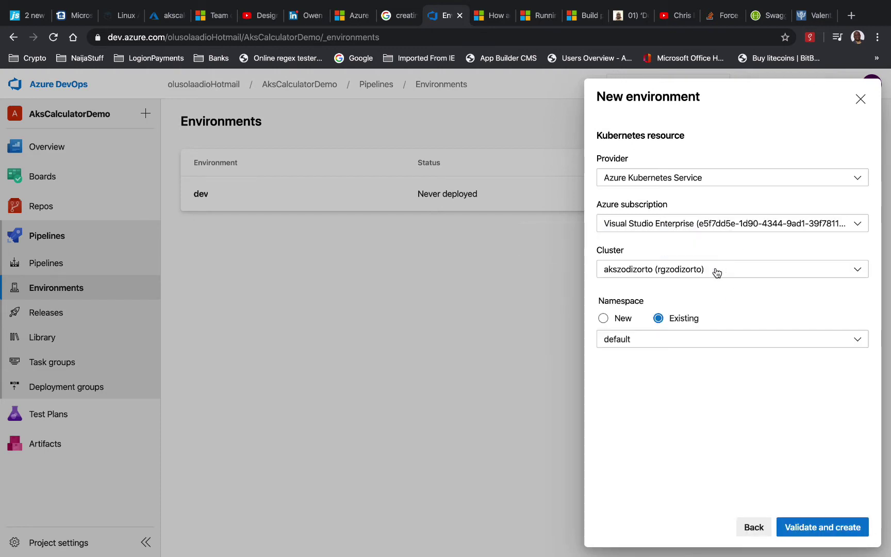
pyautogui.click(610, 324)
pyautogui.click(734, 339)
pyautogui.click(705, 380)
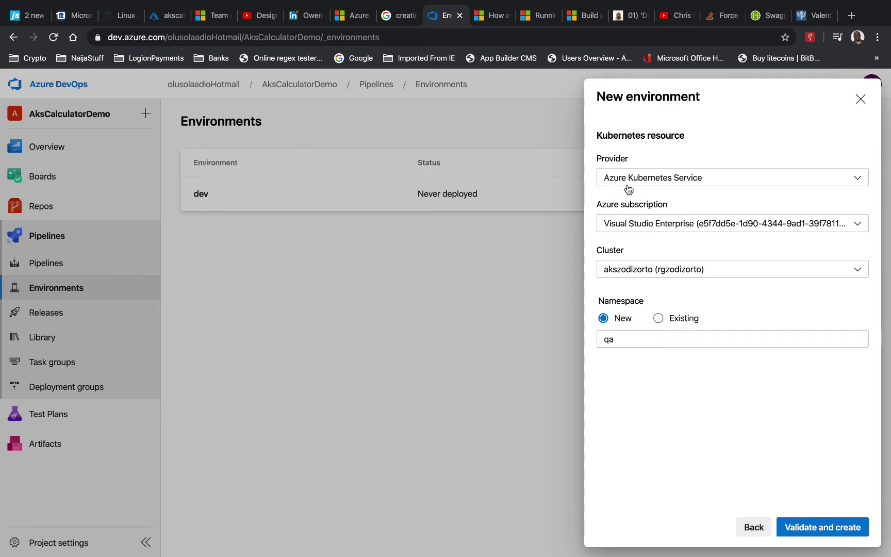
pyautogui.click(820, 524)
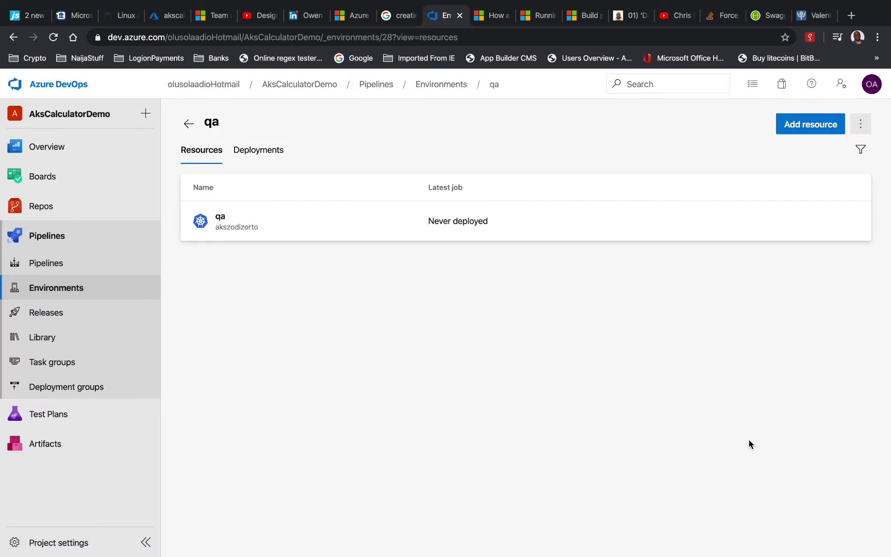
# Start a new environment named 'staging' that uses a Kubernetes resource
pyautogui.click(190, 124)
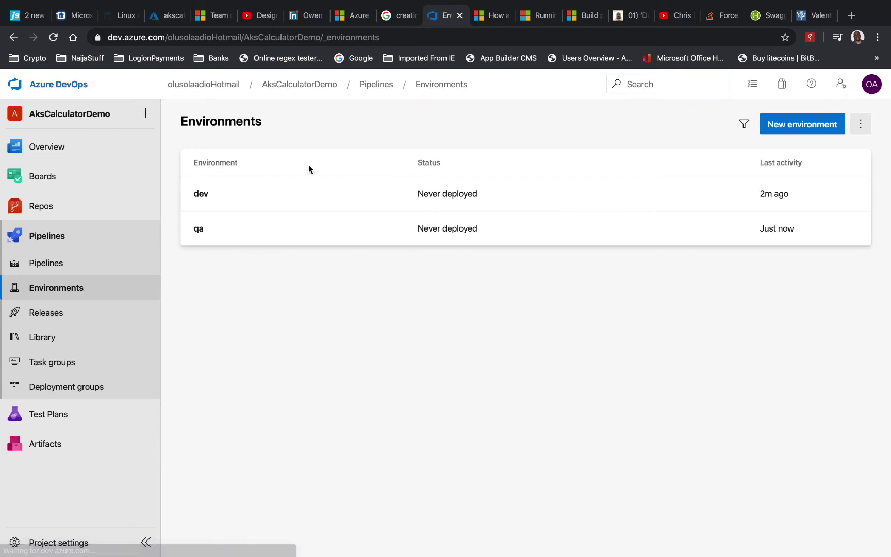
pyautogui.click(813, 125)
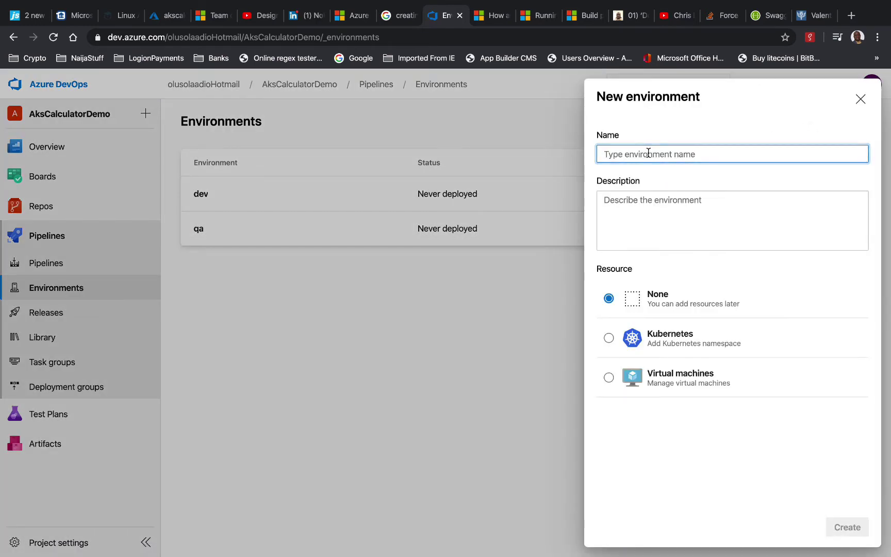
pyautogui.write('staging')
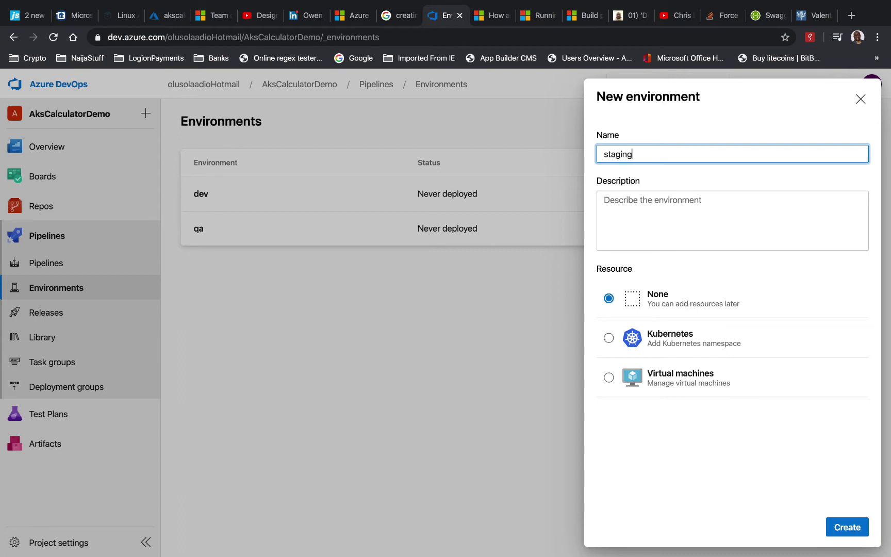
pyautogui.click(667, 342)
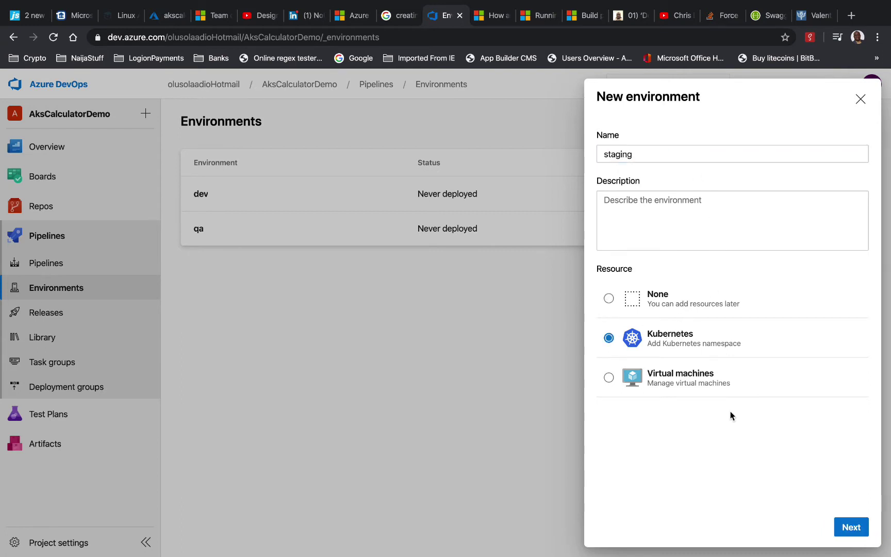
pyautogui.click(855, 526)
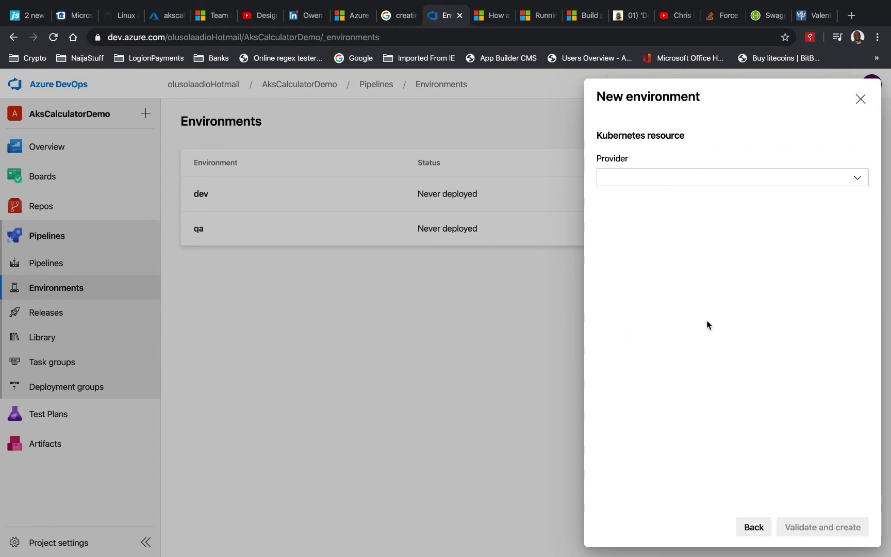
# Create it on Azure Kubernetes Service with the second subscription and a new staging namespace
pyautogui.click(732, 182)
pyautogui.click(716, 200)
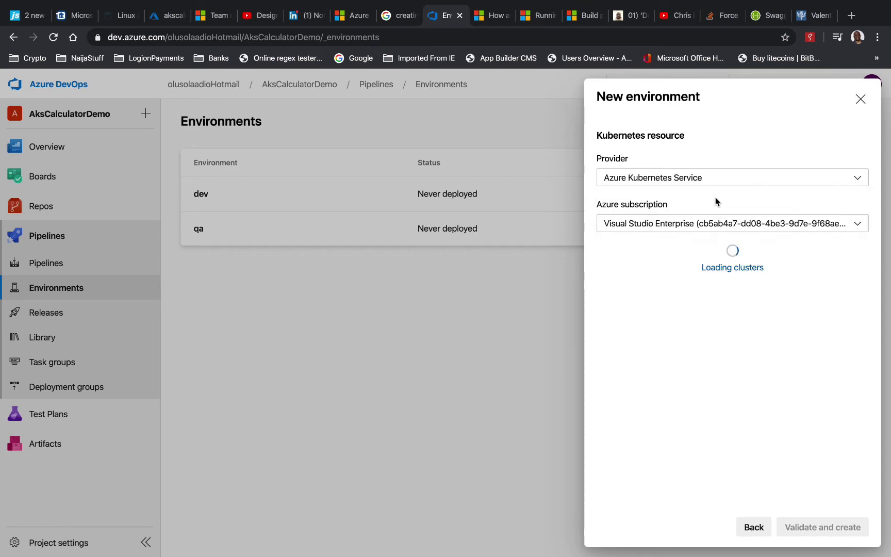
pyautogui.click(747, 227)
pyautogui.click(715, 263)
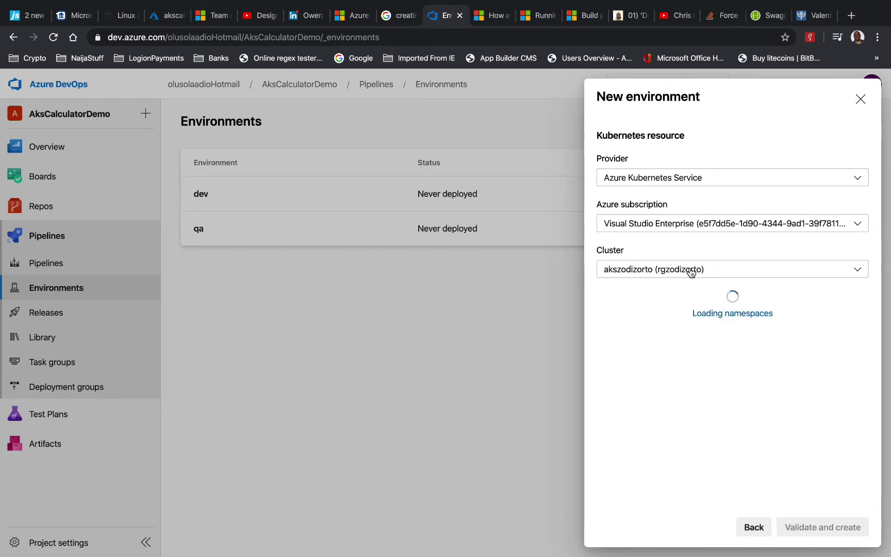
pyautogui.click(604, 319)
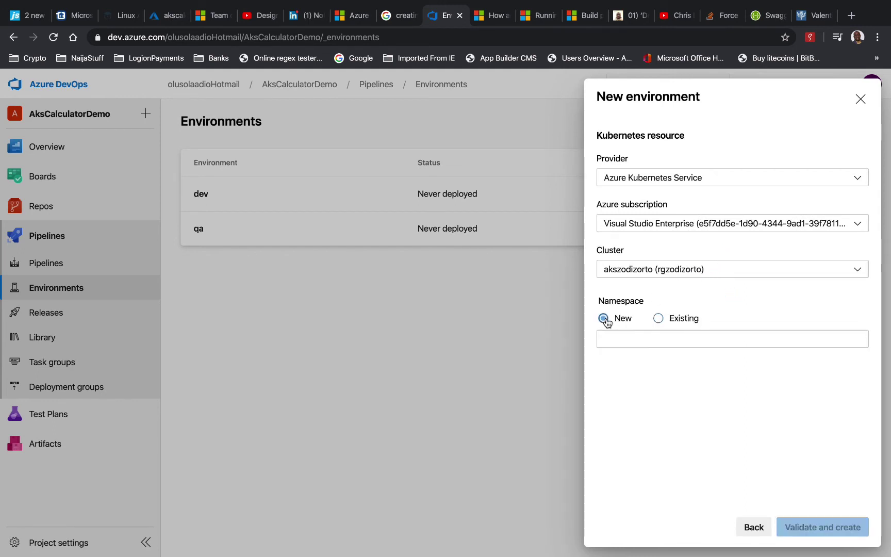
pyautogui.click(623, 338)
pyautogui.write('sta')
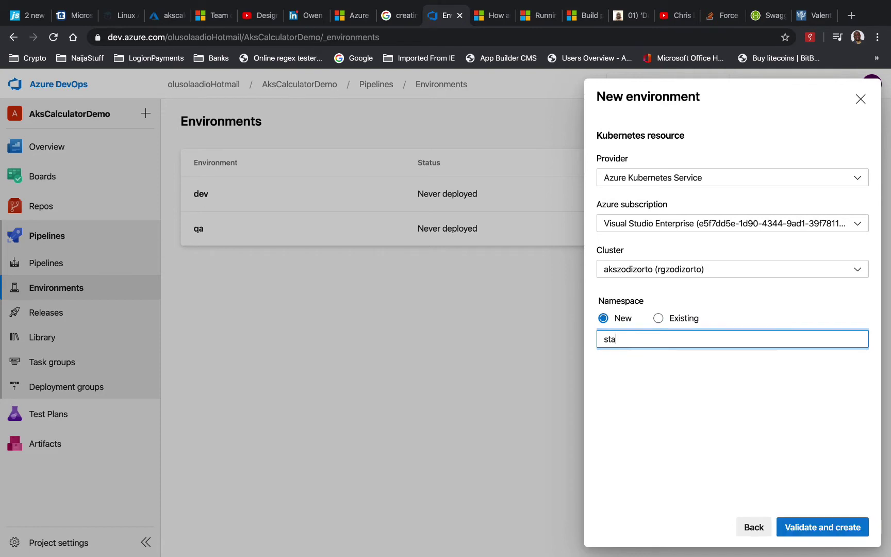
pyautogui.write('ging')
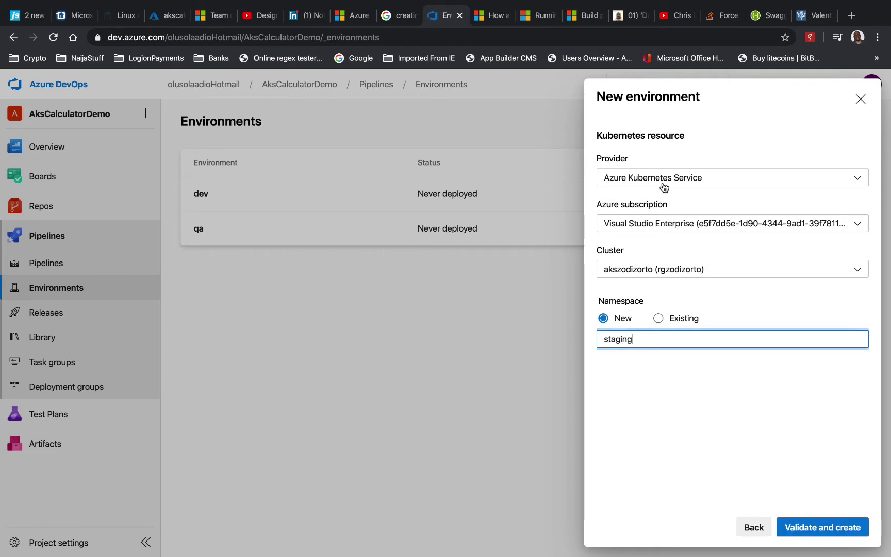
pyautogui.click(823, 526)
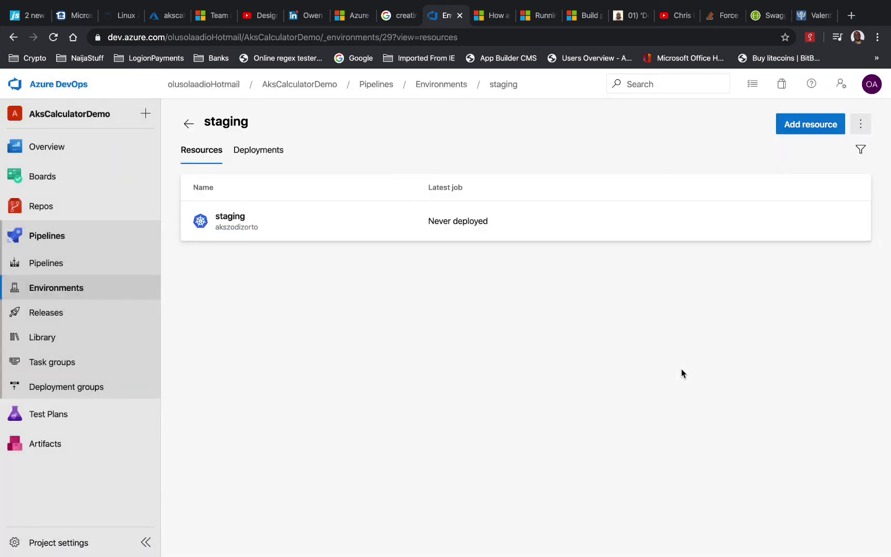
pyautogui.click(189, 124)
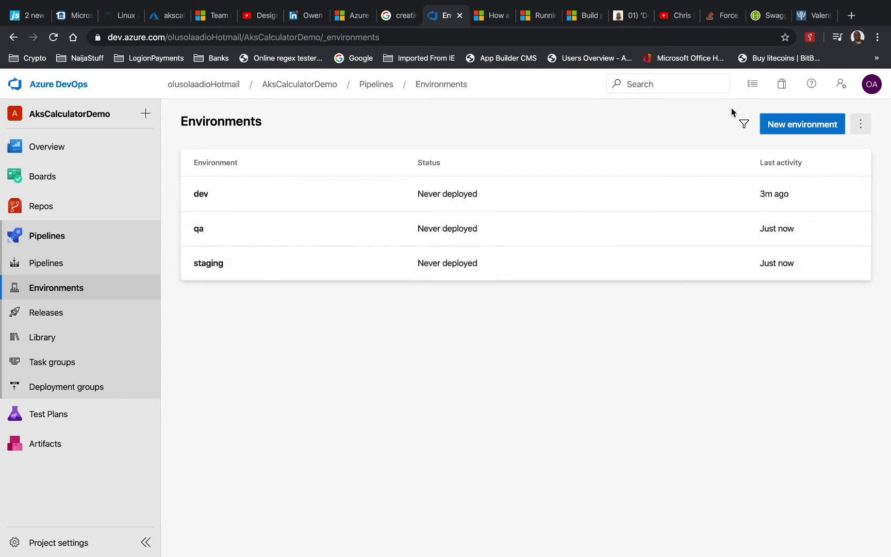
# Start a new environment named 'prod' that uses a Kubernetes resource
pyautogui.click(779, 129)
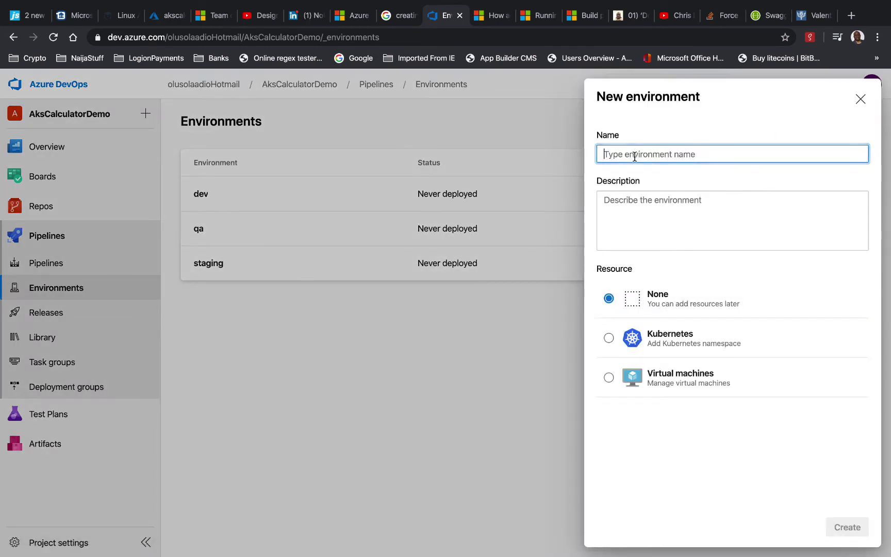
pyautogui.write('prod')
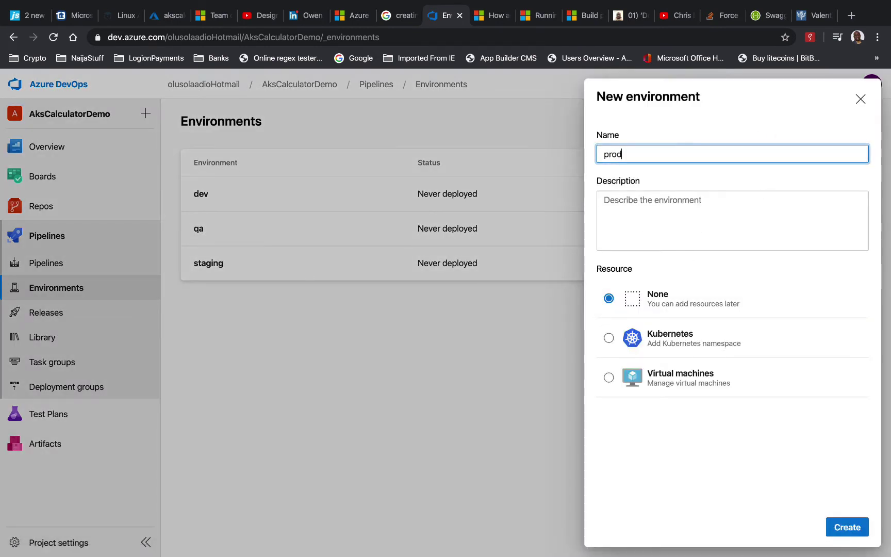
pyautogui.click(655, 332)
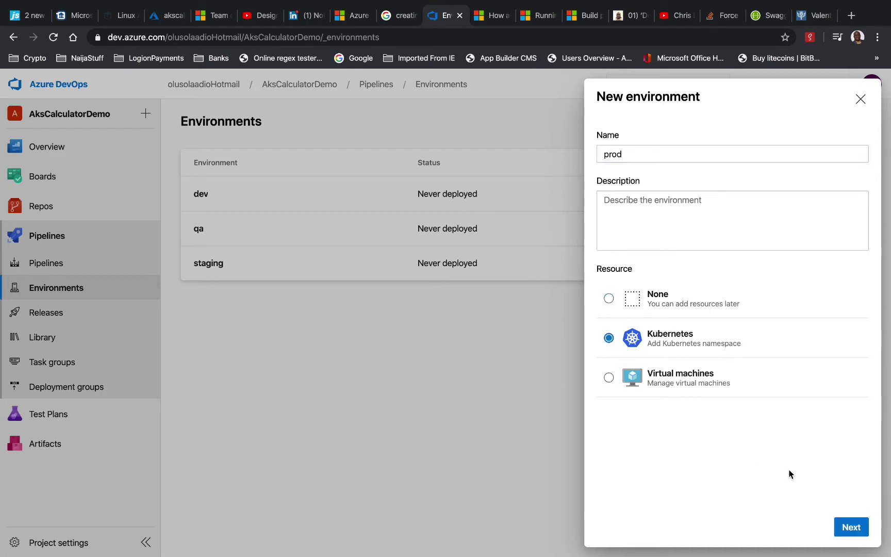
pyautogui.click(852, 525)
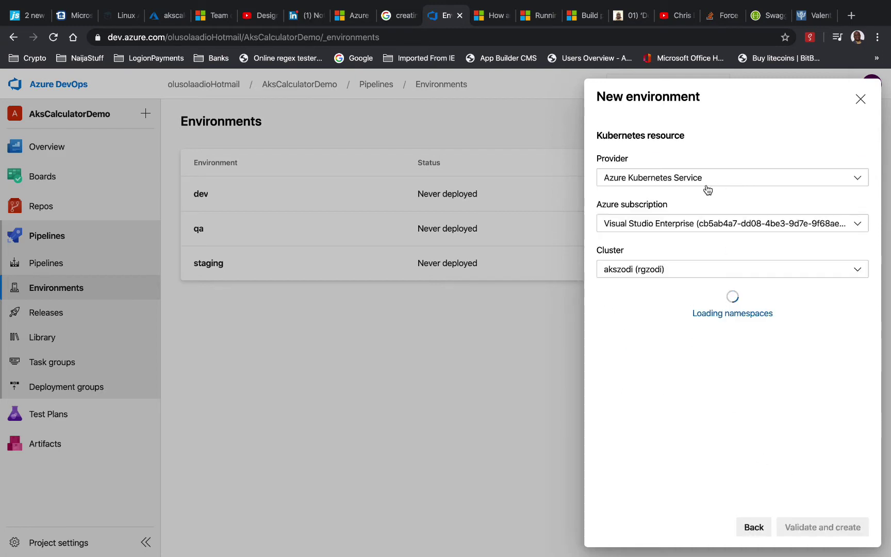
# Create it with the second subscription and a new prod namespace, then return to Environments
pyautogui.click(699, 226)
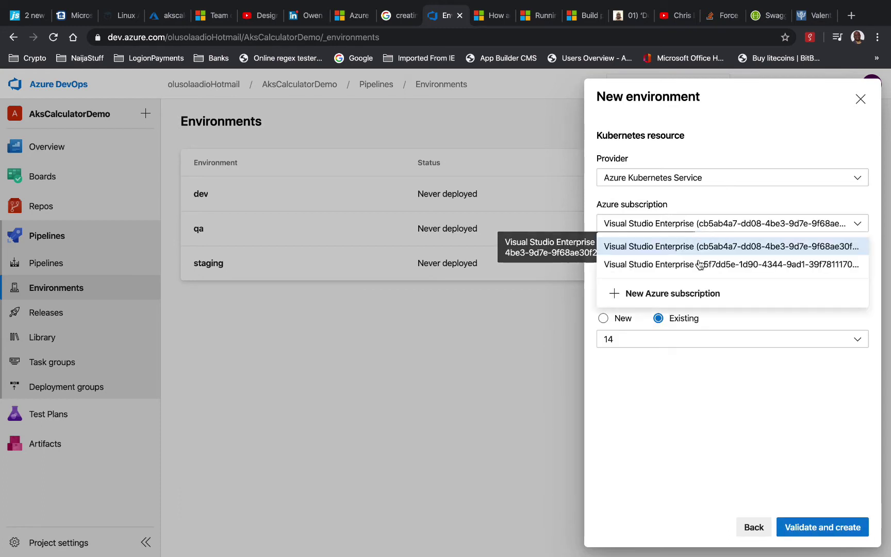
pyautogui.click(698, 263)
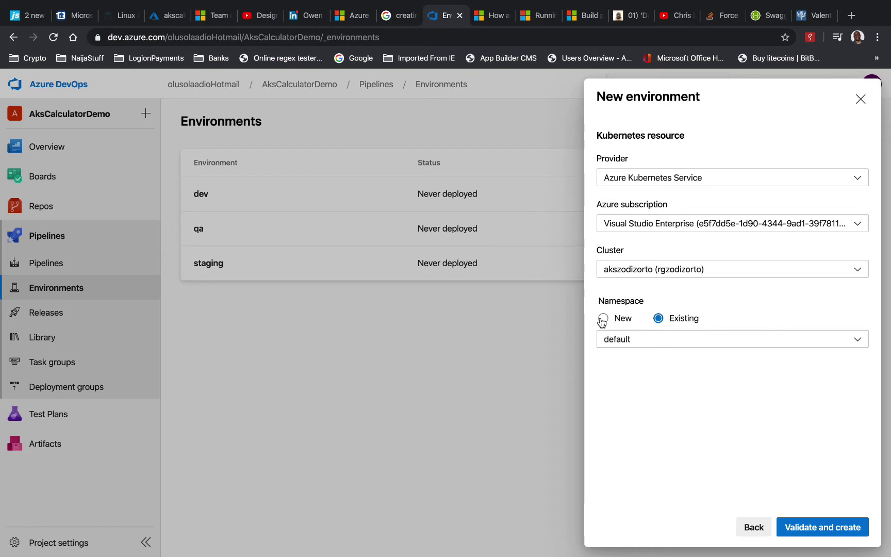
pyautogui.click(600, 319)
pyautogui.click(616, 339)
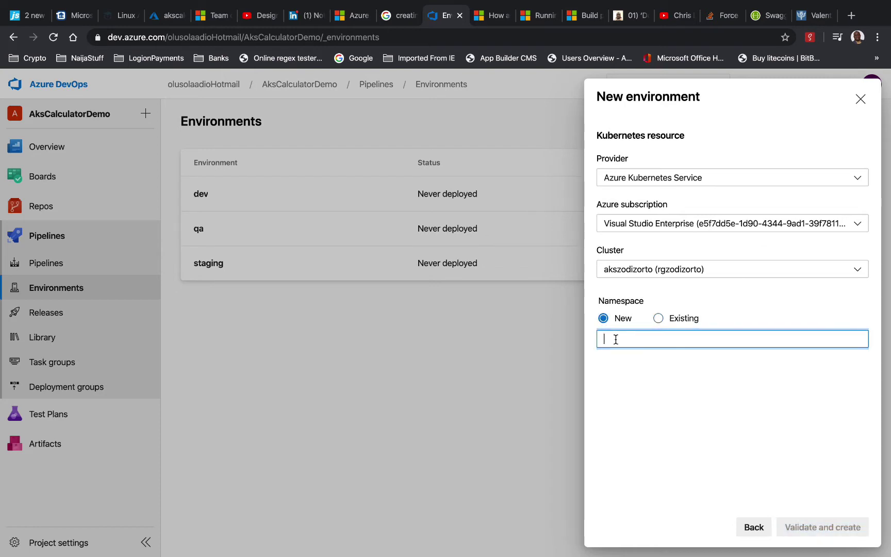
pyautogui.write('prod')
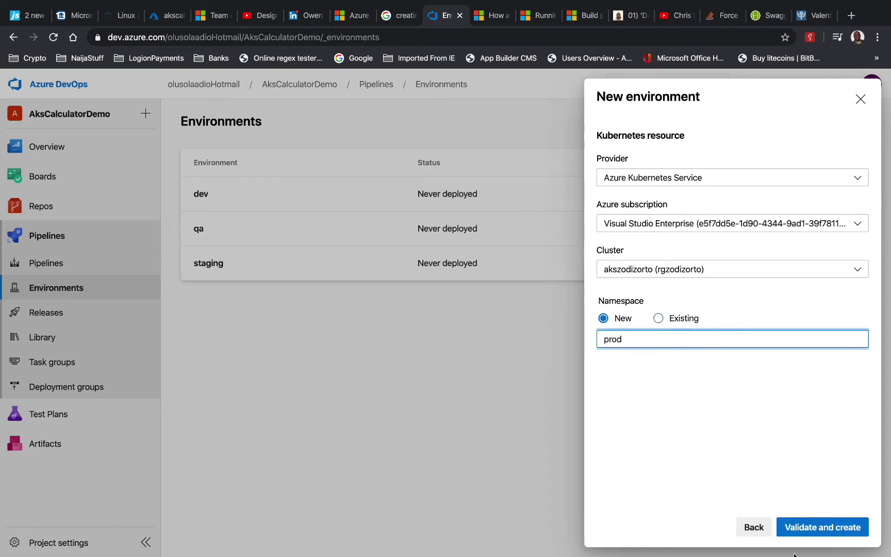
pyautogui.click(817, 524)
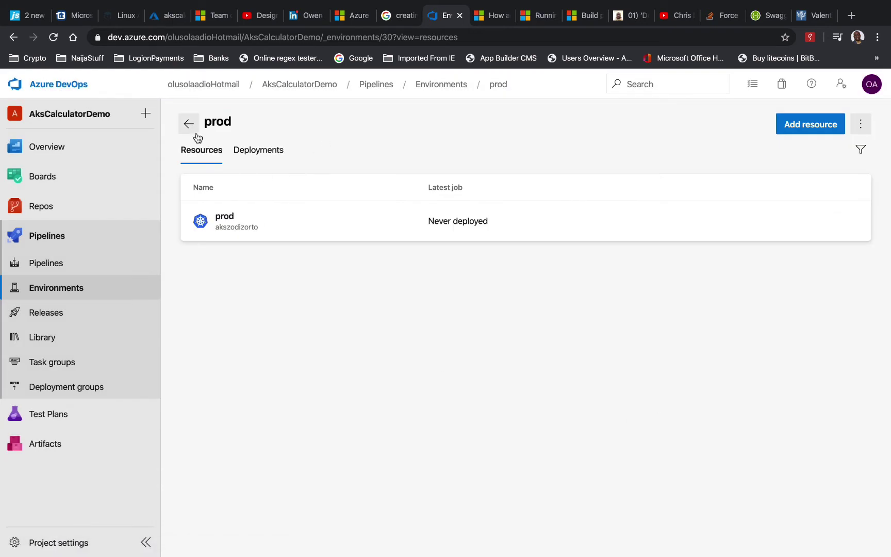
pyautogui.click(188, 123)
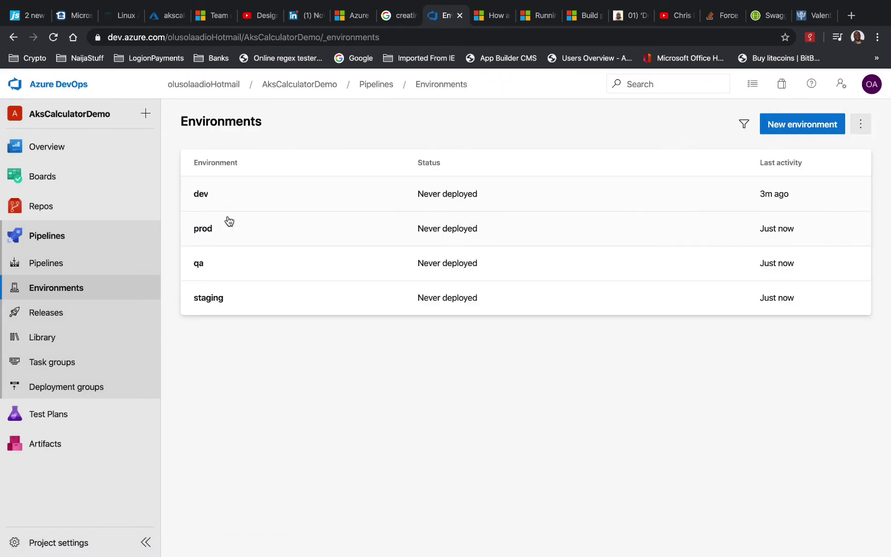
# Create a new pipeline from the AksCalculatorDemo Azure Repos Git repository via Set up build
pyautogui.click(56, 264)
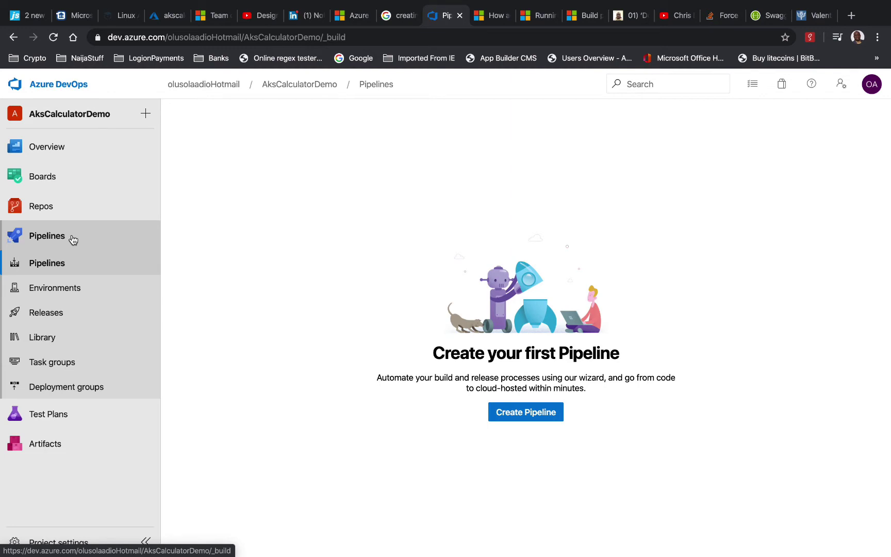
pyautogui.click(512, 419)
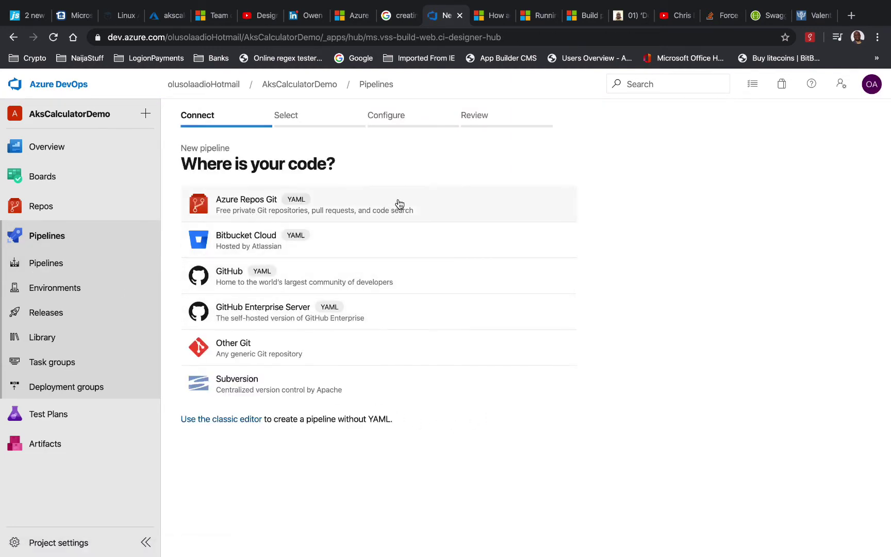
pyautogui.click(441, 200)
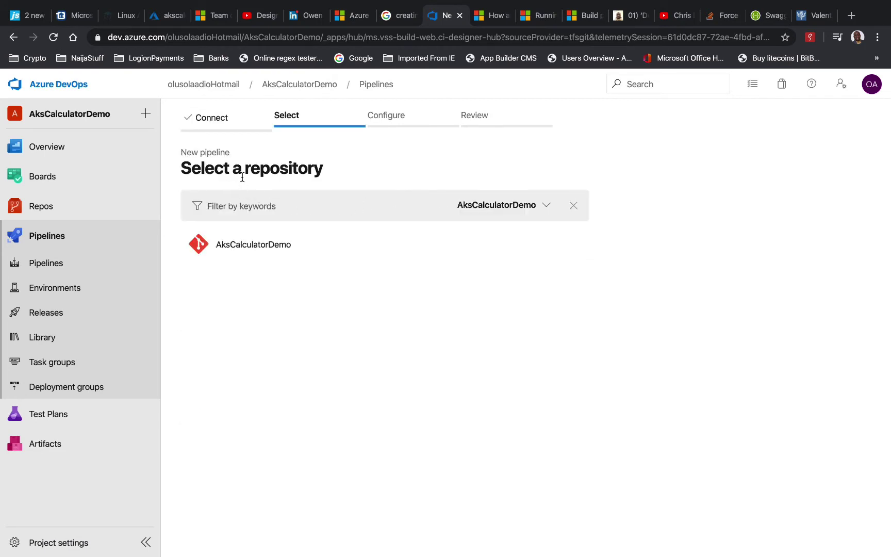
pyautogui.click(313, 246)
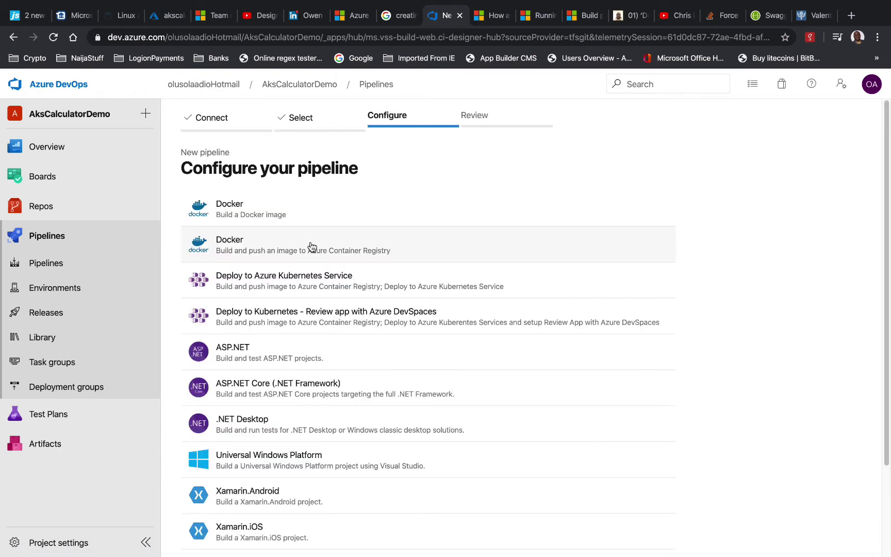
pyautogui.click(54, 212)
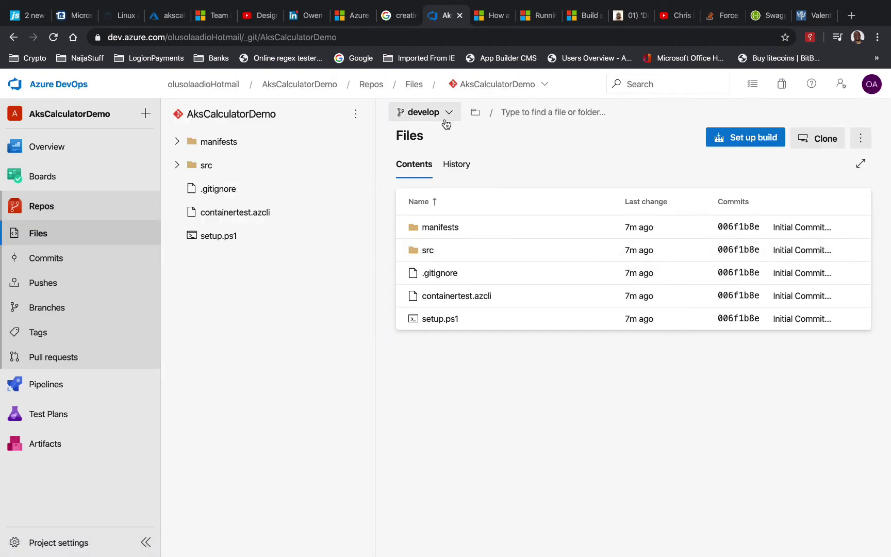
pyautogui.click(732, 148)
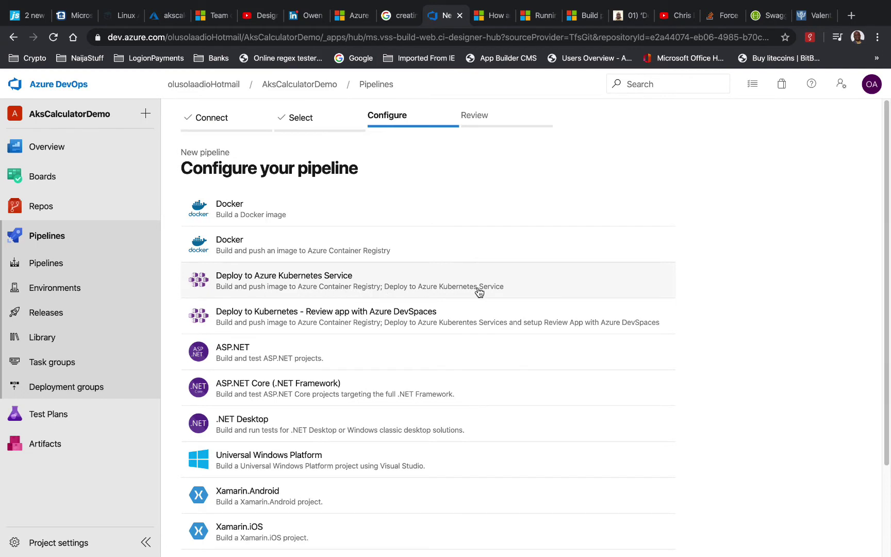
# Pick the Deploy to Azure Kubernetes Service template with the second Visual Studio Enterprise subscription
pyautogui.click(531, 283)
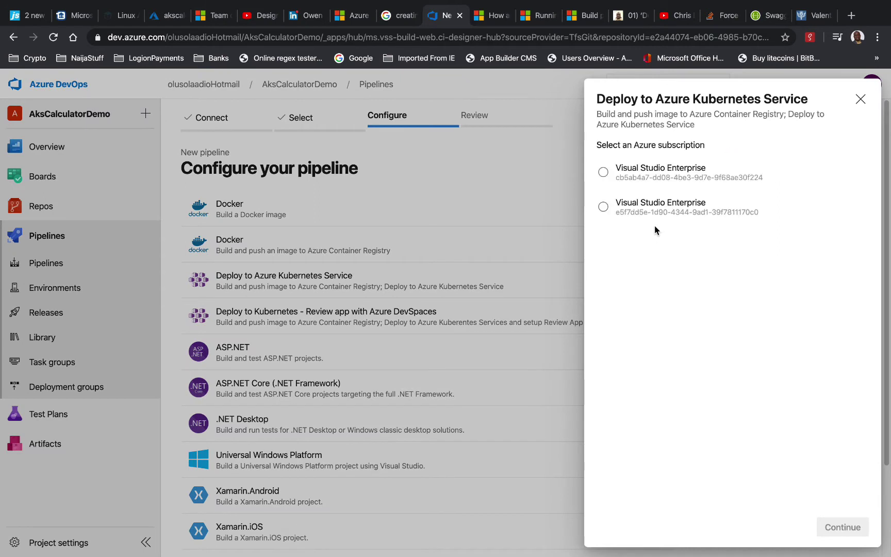
pyautogui.click(603, 207)
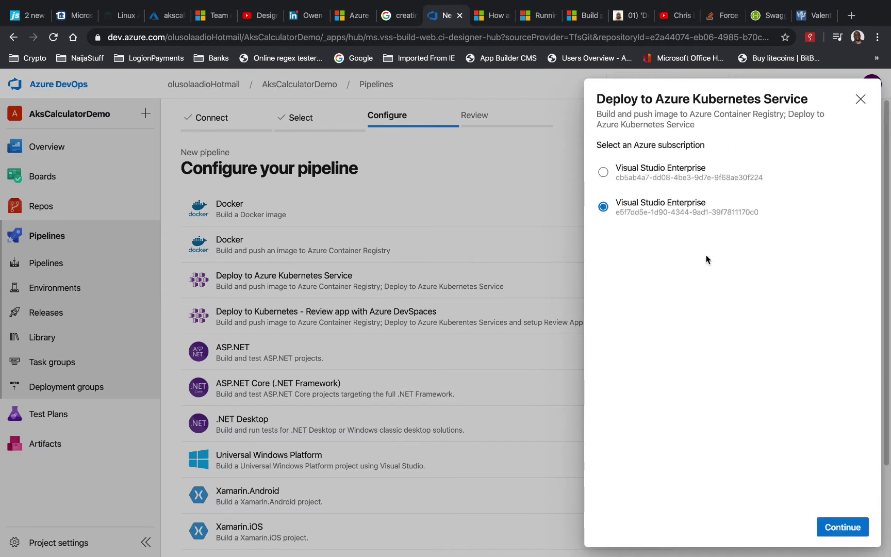
pyautogui.click(839, 527)
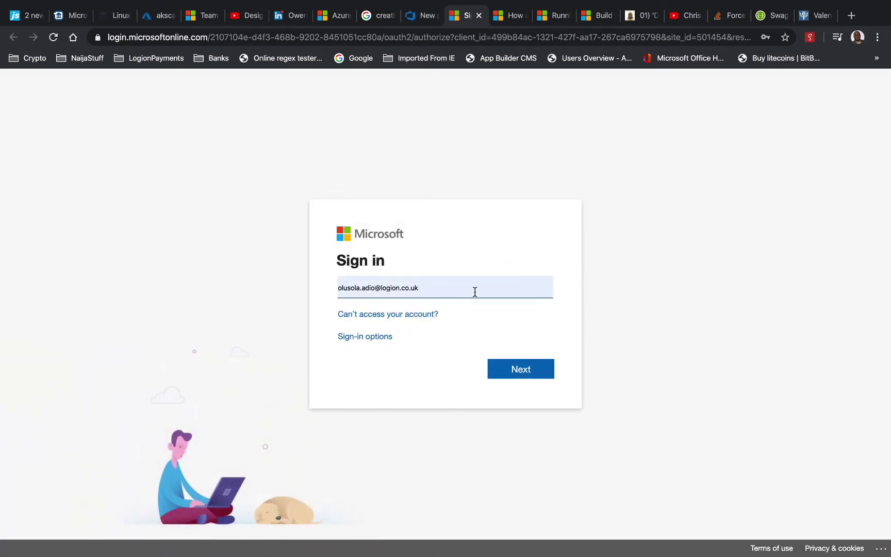
# Enter the account e-mail, then submit the account password to complete Microsoft sign-in
pyautogui.click(475, 292)
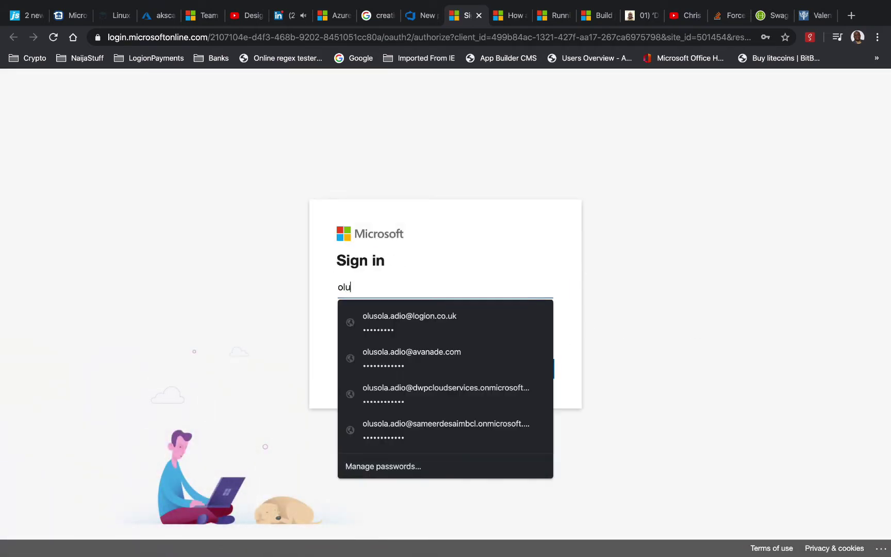
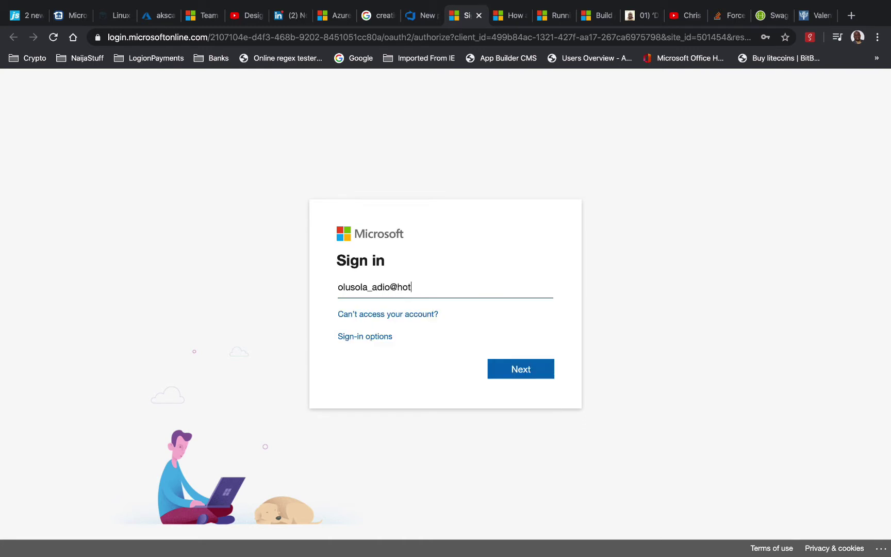
pyautogui.click(513, 371)
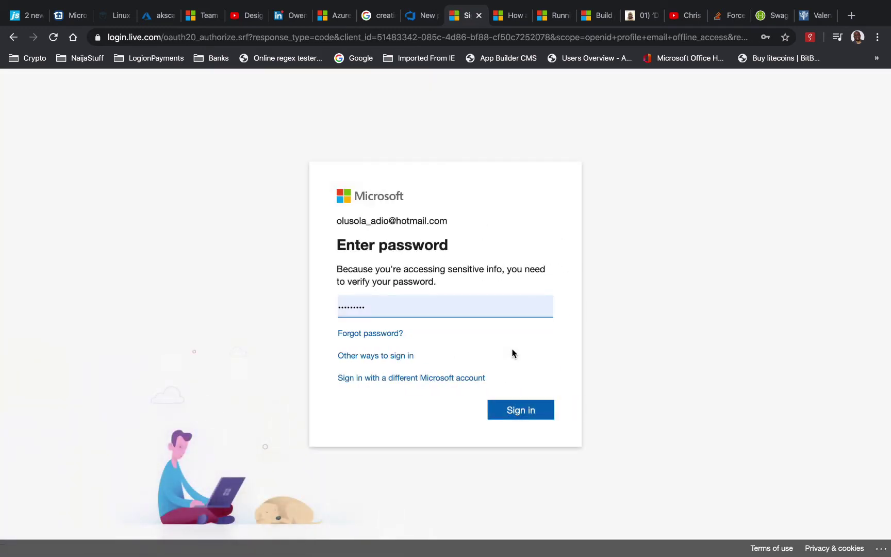
pyautogui.click(523, 415)
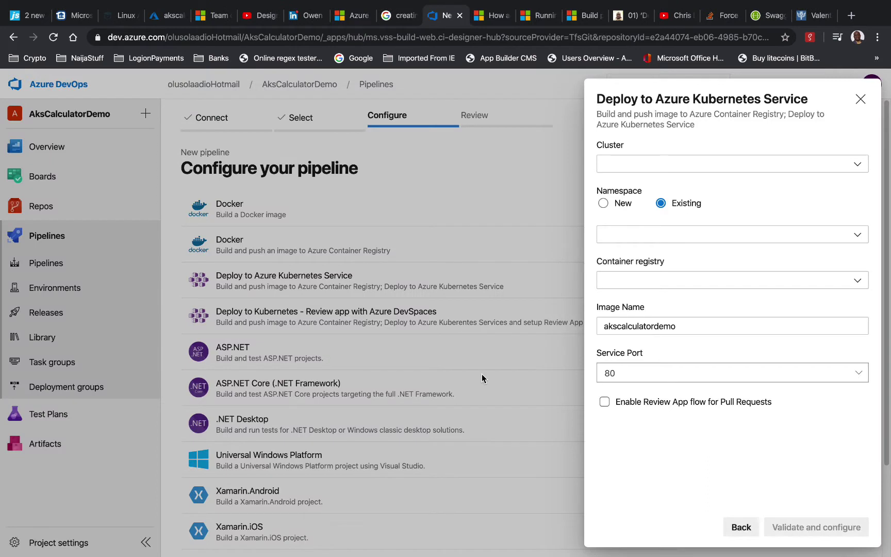
# Choose cluster akszodizorto, existing namespace dev and container registry acrzodizorto in the AKS deploy settings
pyautogui.click(855, 166)
pyautogui.click(801, 175)
pyautogui.click(856, 165)
pyautogui.click(822, 187)
pyautogui.click(858, 238)
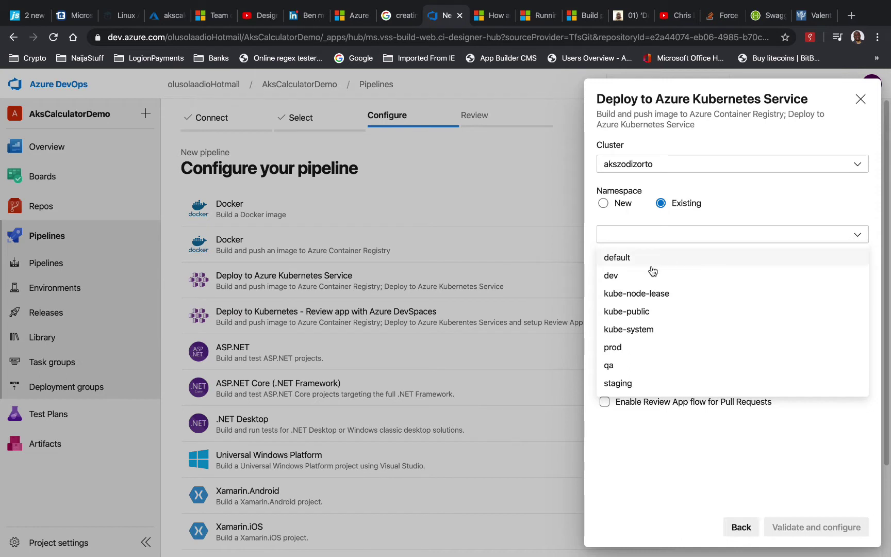
pyautogui.click(630, 278)
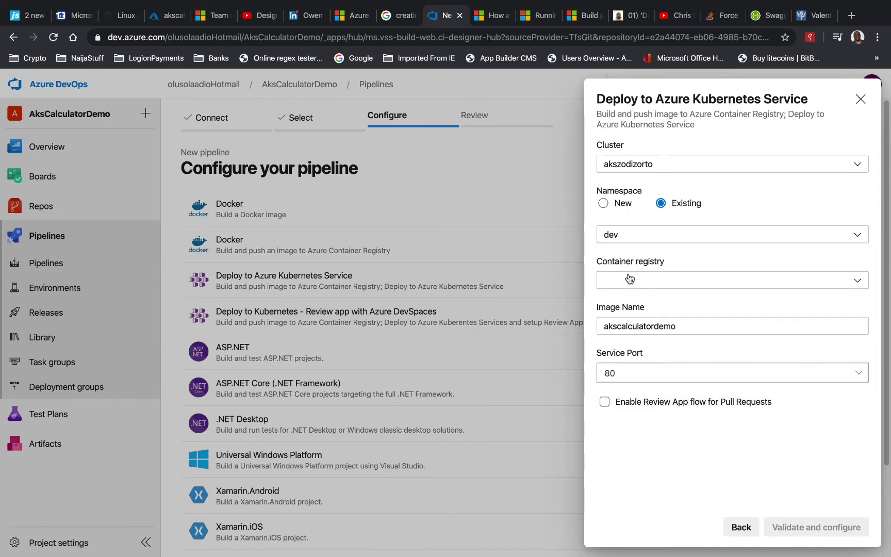
pyautogui.click(859, 281)
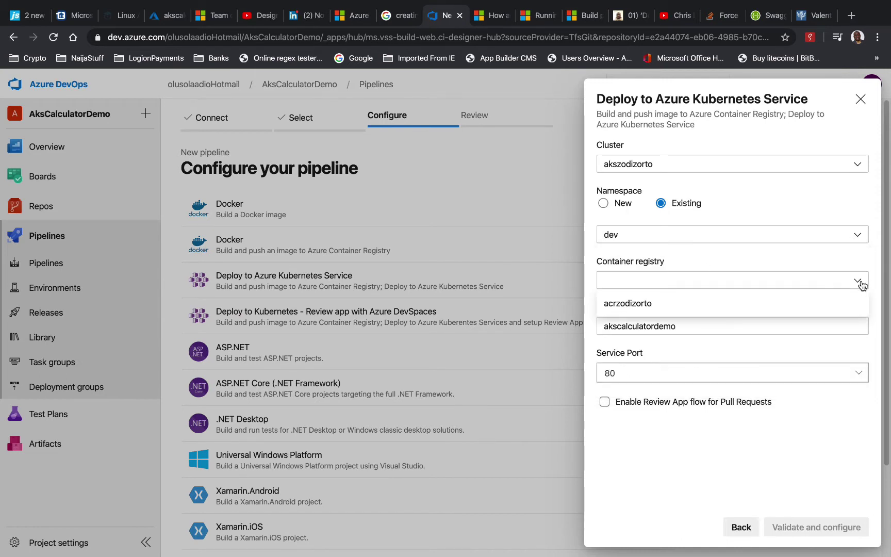
pyautogui.click(672, 309)
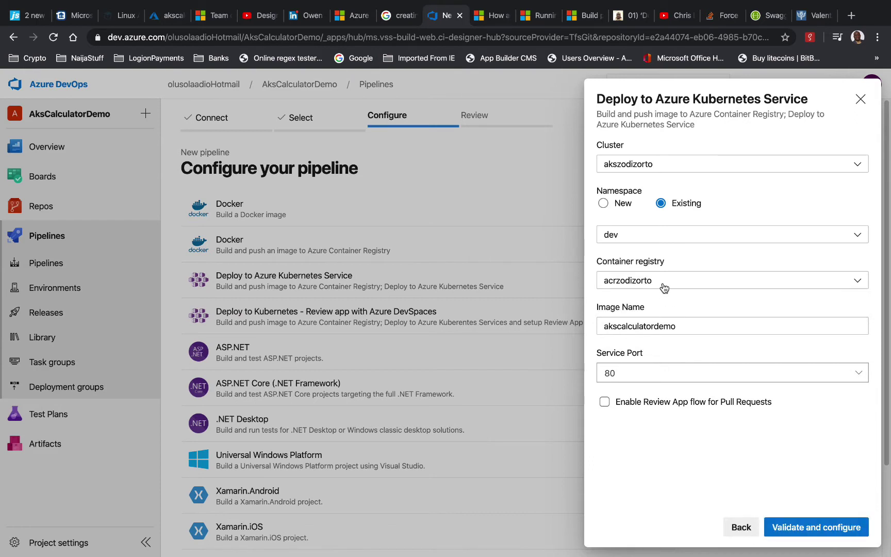
pyautogui.click(700, 327)
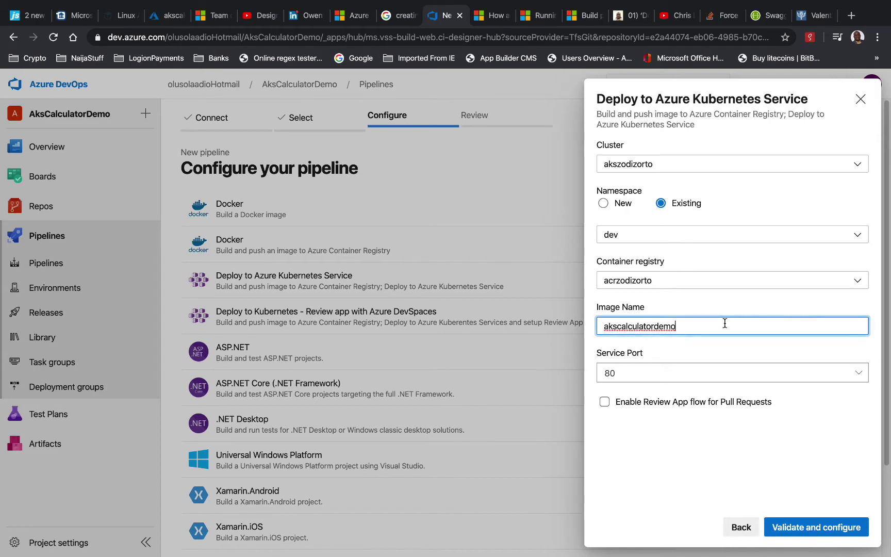
# Cycle through the macOS desktop spaces until Visual Studio Code's terminal is in front
pyautogui.hotkey('ctrl', 'Right')
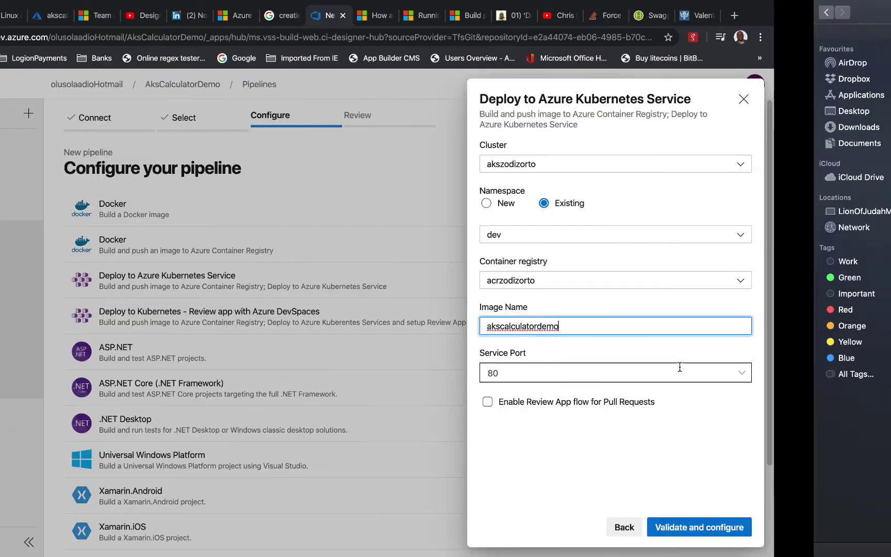
pyautogui.hotkey('ctrl', 'Left')
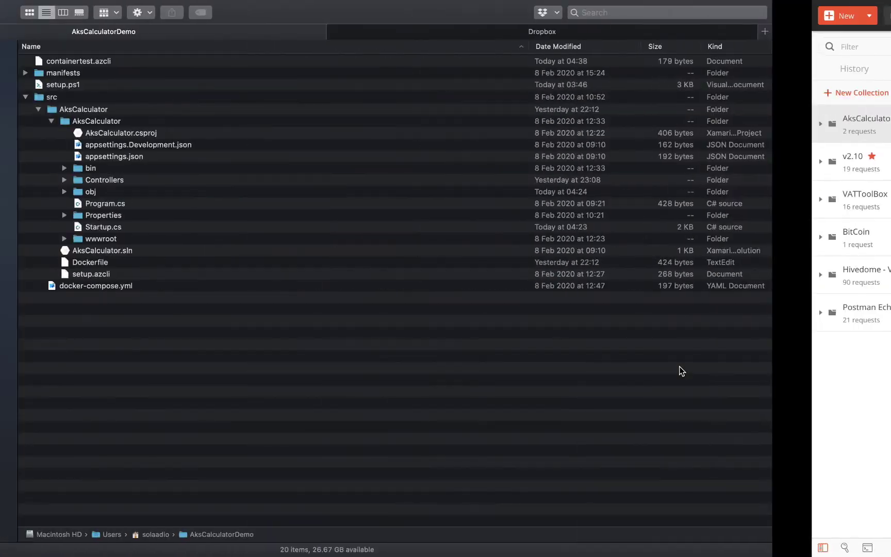
pyautogui.hotkey('ctrl', 'Left')
pyautogui.hotkey('ctrl', 'Right')
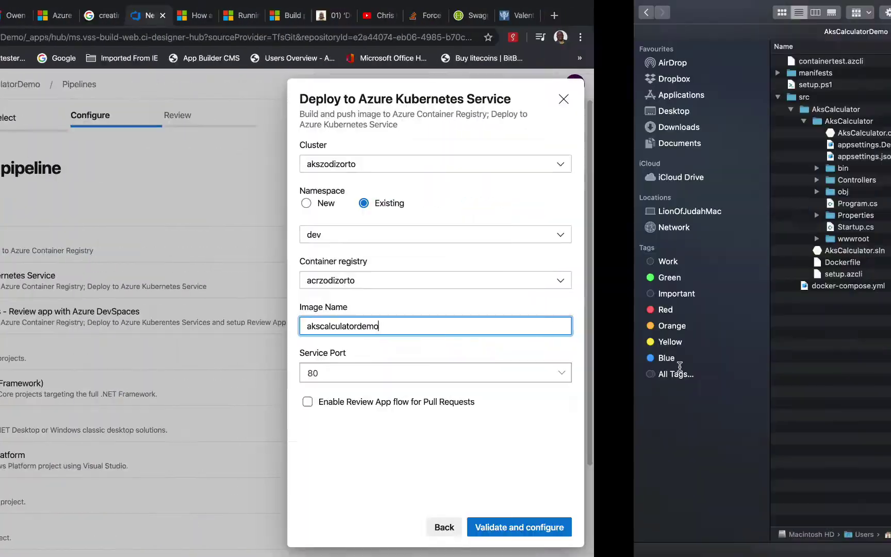
pyautogui.hotkey('ctrl', 'Right')
pyautogui.hotkey('ctrl', 'Left')
pyautogui.hotkey('ctrl', 'Left')
pyautogui.hotkey('ctrl', 'Left')
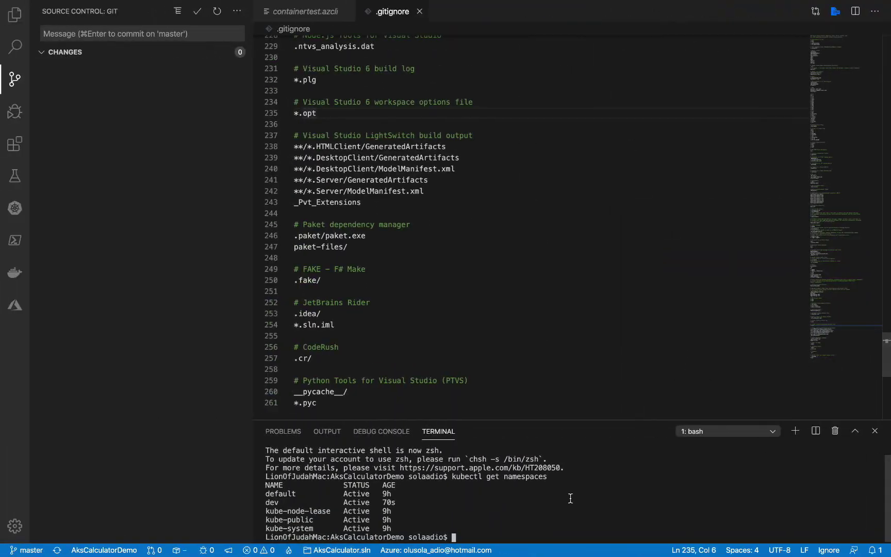
# Run kubectl get service to list the cluster's services, including the akscalculator LoadBalancer
pyautogui.press('Up')
pyautogui.press('BackSpace')
pyautogui.press('BackSpace')
pyautogui.press('BackSpace')
pyautogui.press('BackSpace')
pyautogui.press('BackSpace')
pyautogui.press('BackSpace')
pyautogui.press('BackSpace')
pyautogui.press('BackSpace')
pyautogui.press('BackSpace')
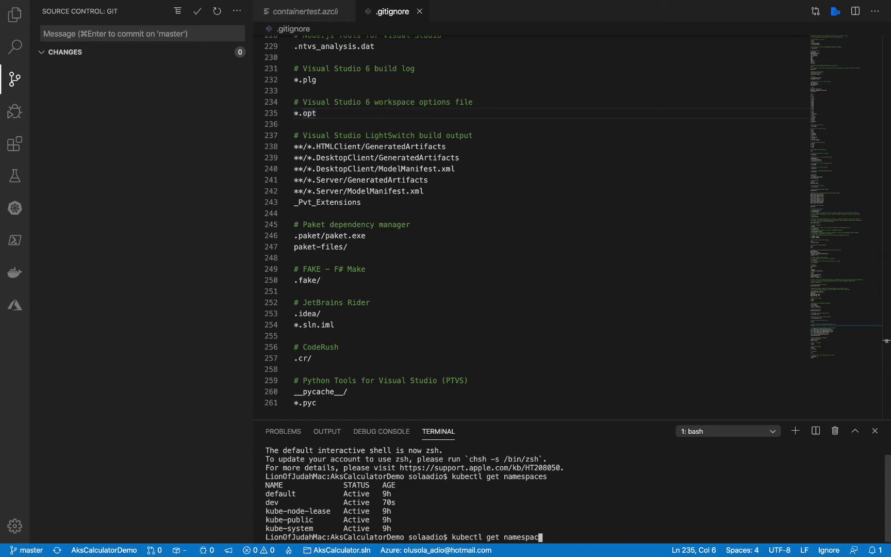
pyautogui.press('BackSpace')
pyautogui.write('service')
pyautogui.press('Return')
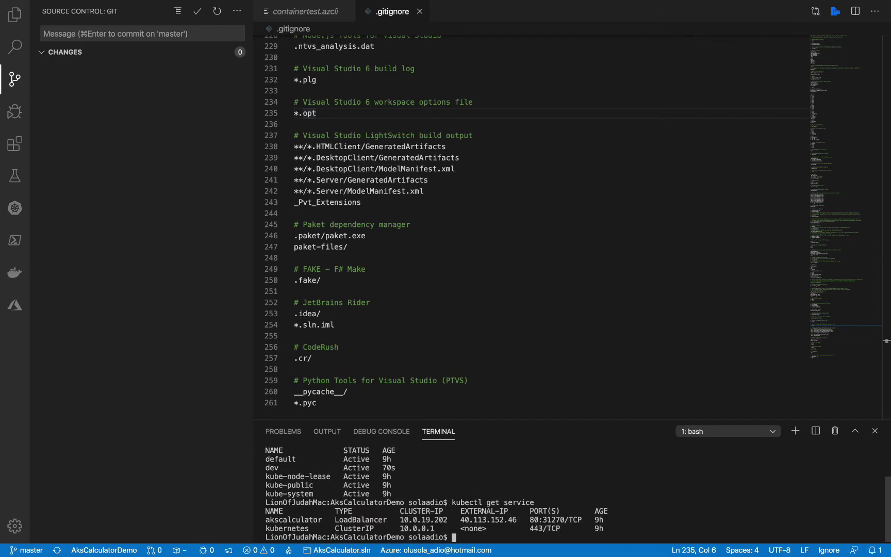
pyautogui.hotkey('ctrl', 'Right')
# Change the image name from akscalculatordemo to akscalculator, enable Review App flow, and validate and configure
pyautogui.click(690, 325)
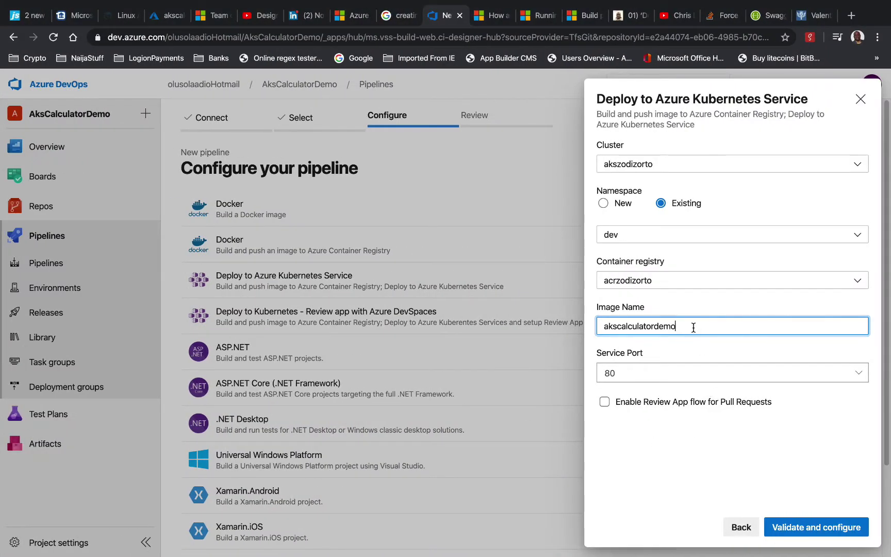
pyautogui.press('BackSpace')
pyautogui.press('BackSpace')
pyautogui.press('BackSpace')
pyautogui.press('BackSpace')
pyautogui.click(633, 410)
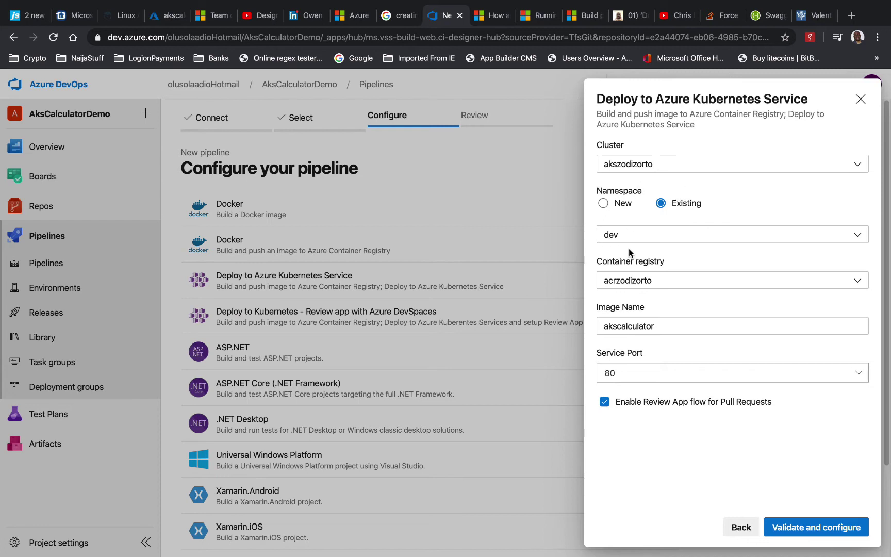
pyautogui.click(802, 530)
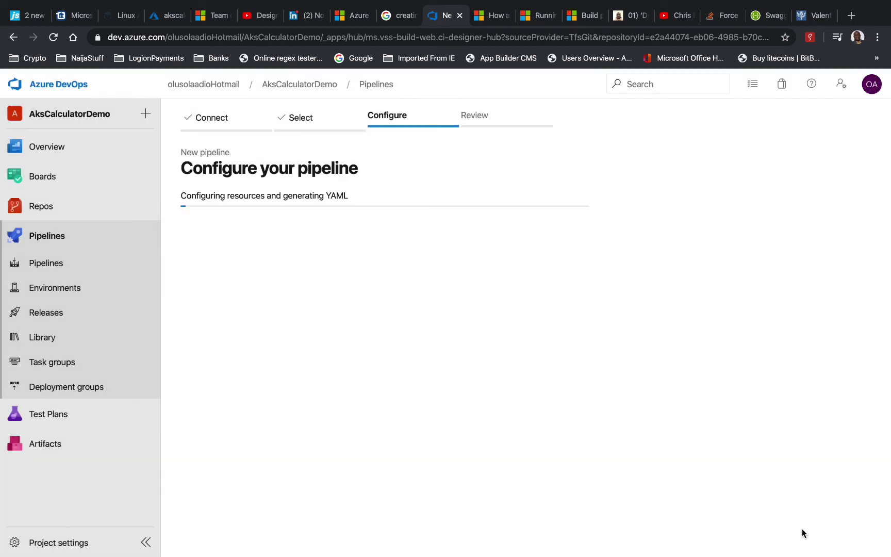
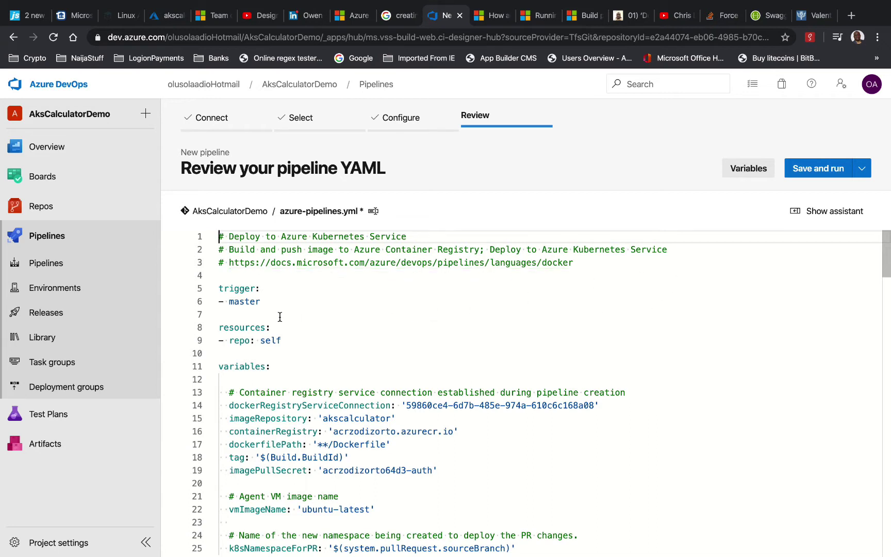
# Replace 'master' with 'develop' as the trigger branch on line 6 of the YAML
pyautogui.doubleClick(245, 301)
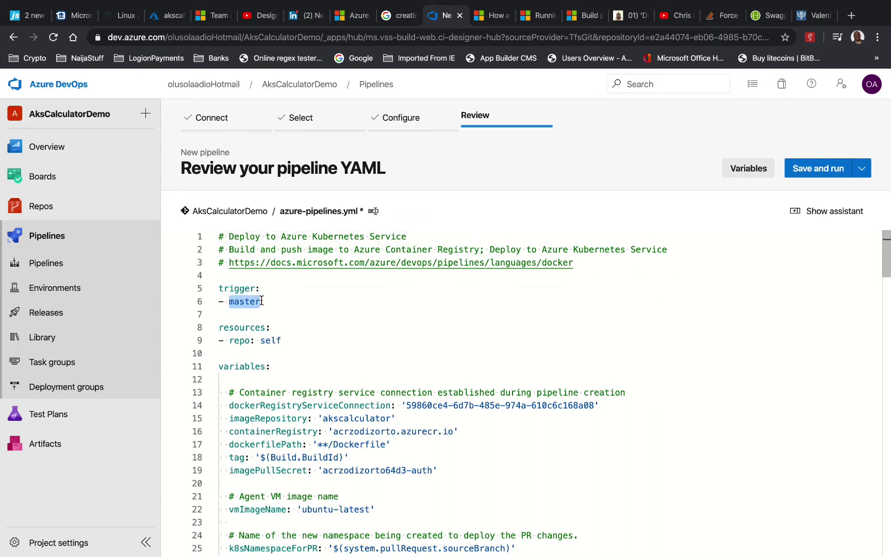
pyautogui.write('develop')
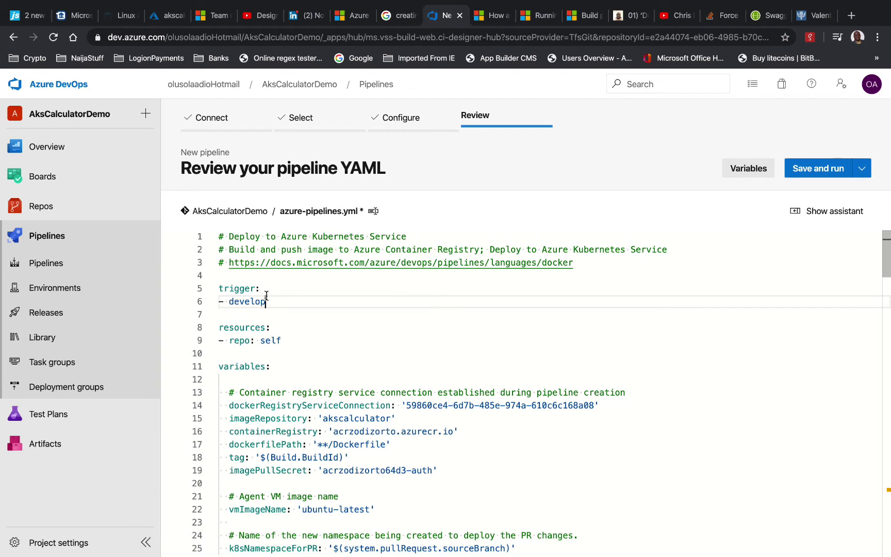
pyautogui.moveTo(265, 303)
pyautogui.click(272, 289)
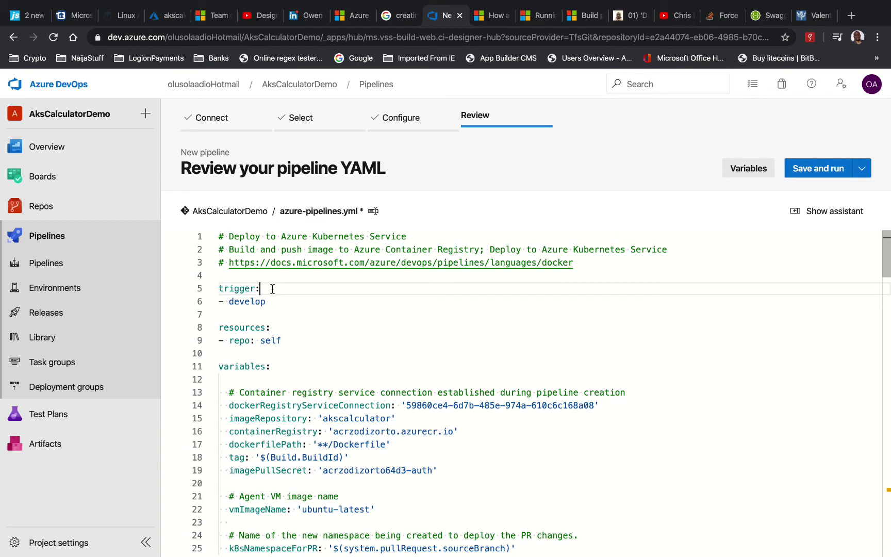
# Drop the colon after trigger and add 'branches' and 'include' lines beneath it
pyautogui.press('BackSpace')
pyautogui.press('Return')
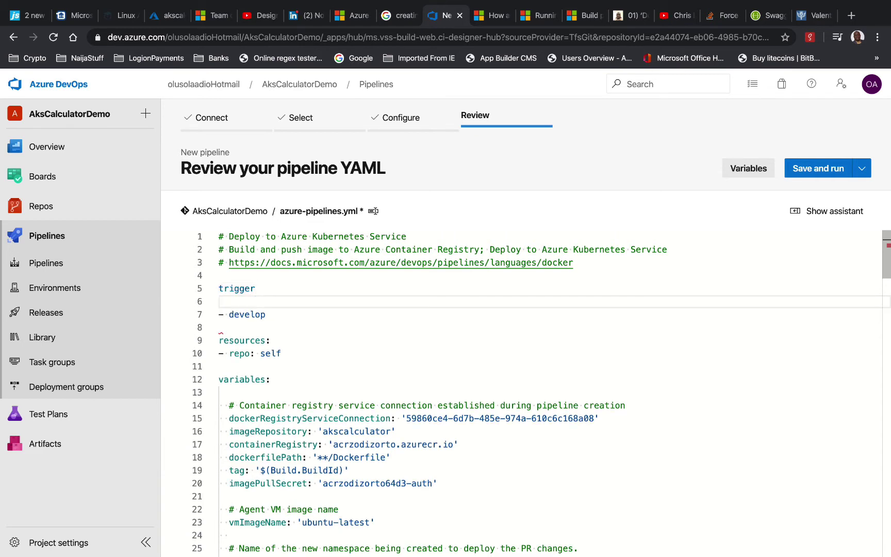
pyautogui.write('branches')
pyautogui.press('Return')
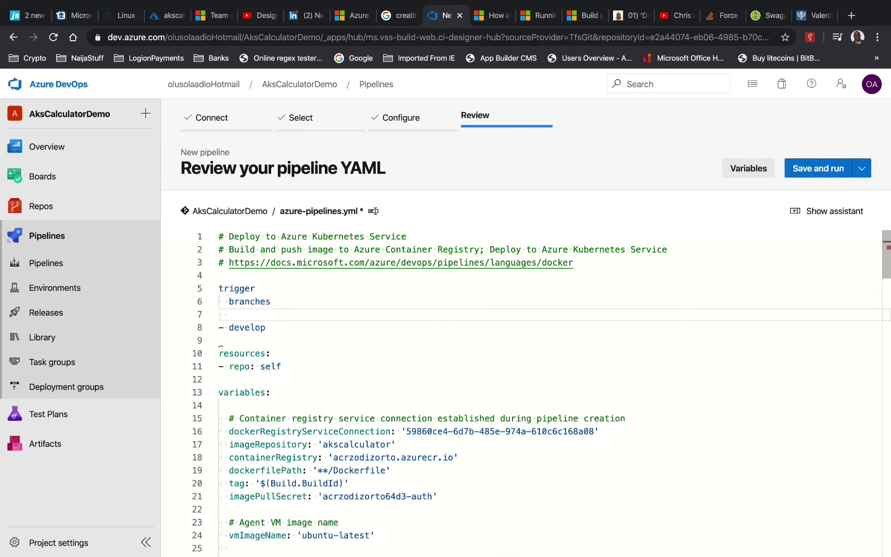
pyautogui.write('include')
# Indent develop under include and start an unindented 'paths' line below it
pyautogui.click(220, 327)
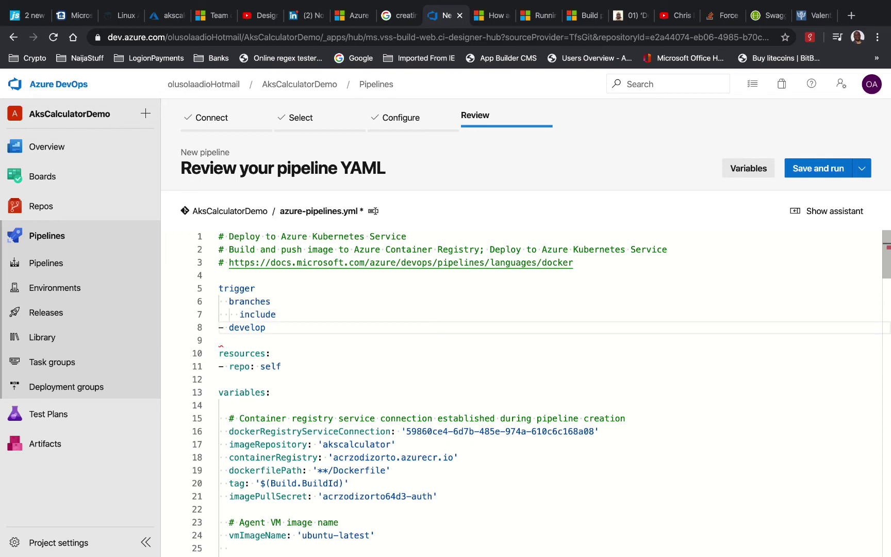
pyautogui.hotkey('shift', 'End')
pyautogui.press('BackSpace')
pyautogui.press('BackSpace')
pyautogui.press('Tab')
pyautogui.press('Tab')
pyautogui.press('Tab')
pyautogui.press('Right')
pyautogui.press('Right')
pyautogui.press('Right')
pyautogui.press('Right')
pyautogui.press('Right')
pyautogui.press('Right')
pyautogui.press('Right')
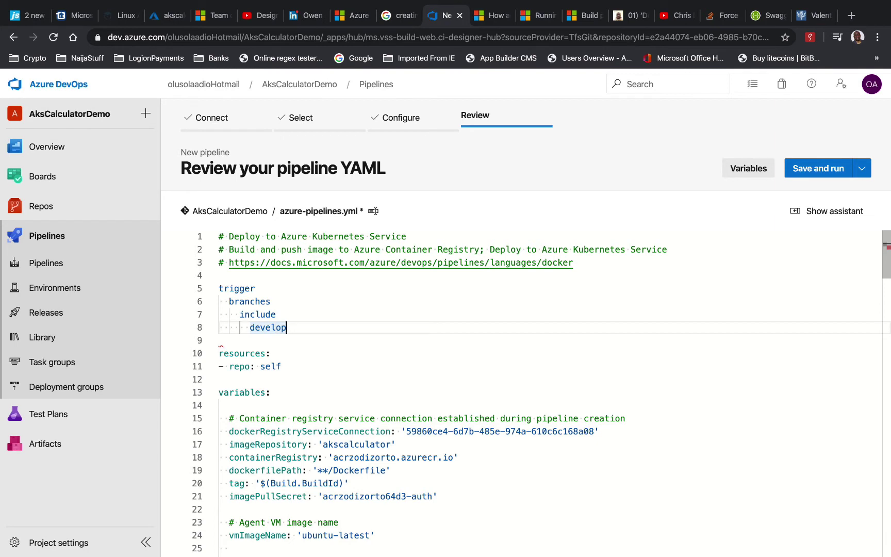
pyautogui.press('Return')
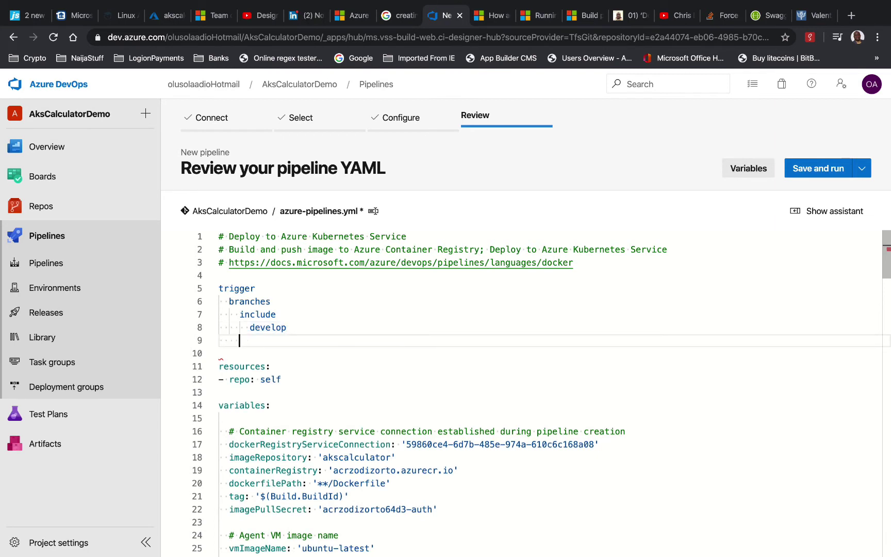
pyautogui.press('BackSpace')
pyautogui.write('paths')
# Add an indented paths 'include' entry for src/akscalculatordemo/*
pyautogui.press('Return')
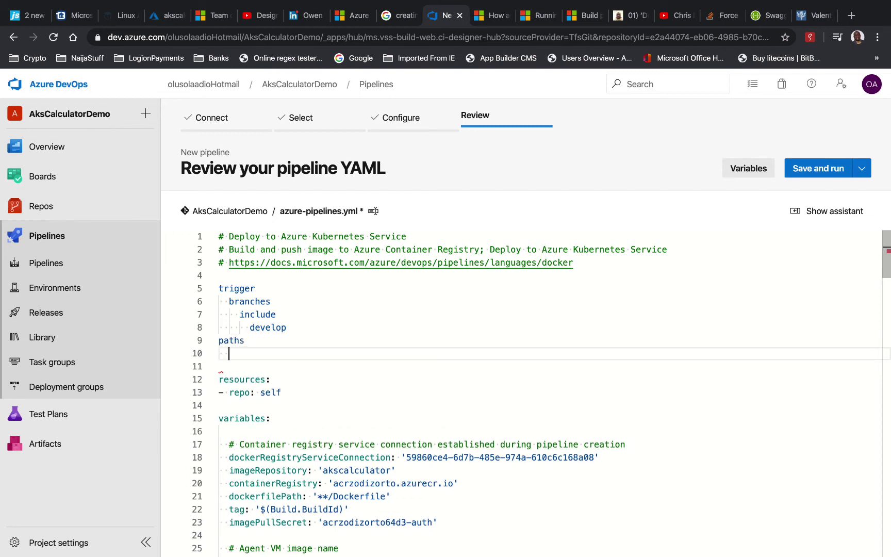
pyautogui.press('Tab')
pyautogui.write('include')
pyautogui.press('Return')
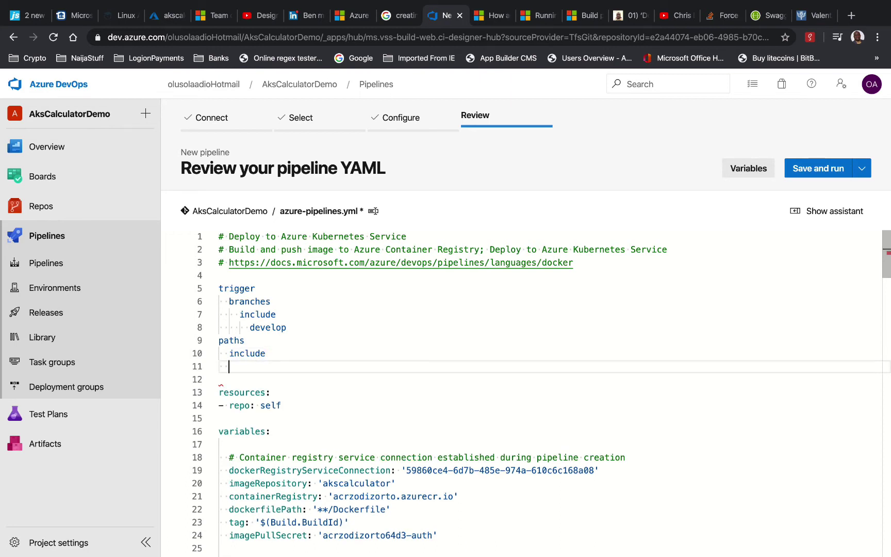
pyautogui.write('src/akscalculat')
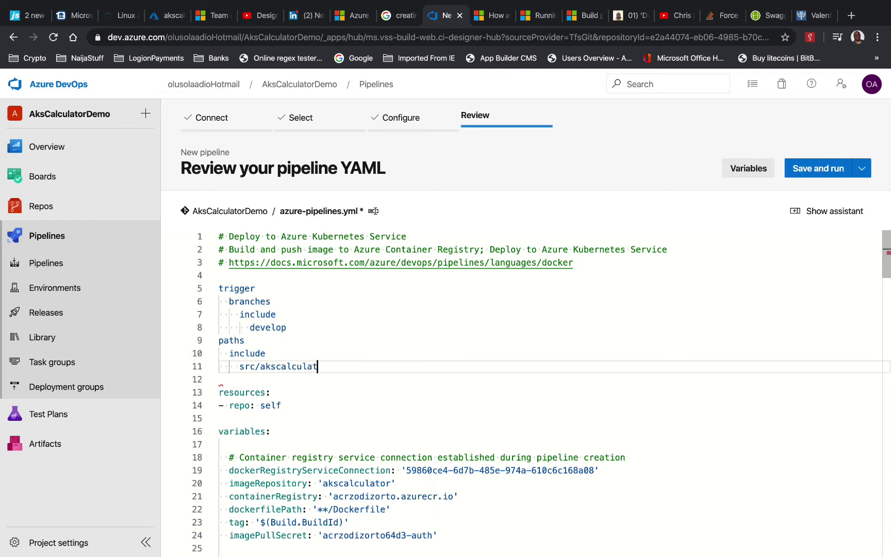
pyautogui.write('ordemo')
pyautogui.write('/*')
# Add an 'exclude' entry for manifests/* under paths
pyautogui.press('Return')
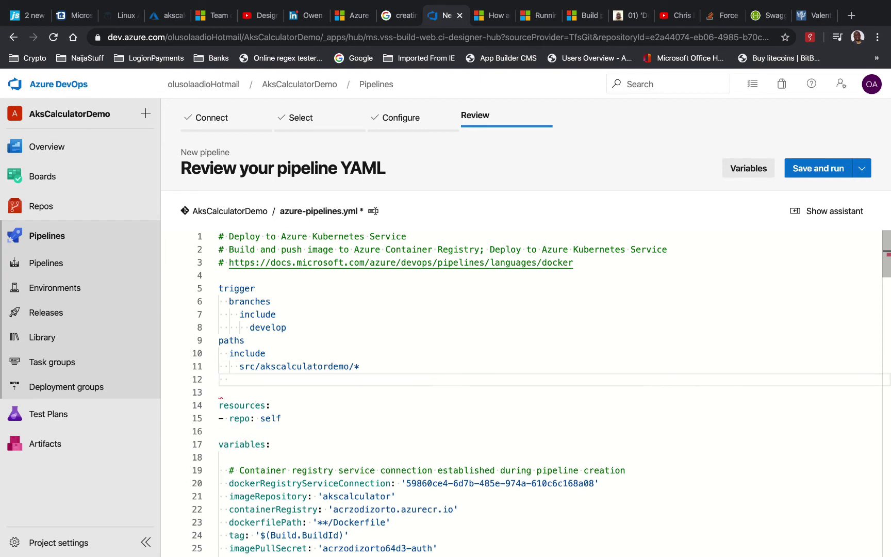
pyautogui.write('exclude')
pyautogui.press('Return')
pyautogui.press('Tab')
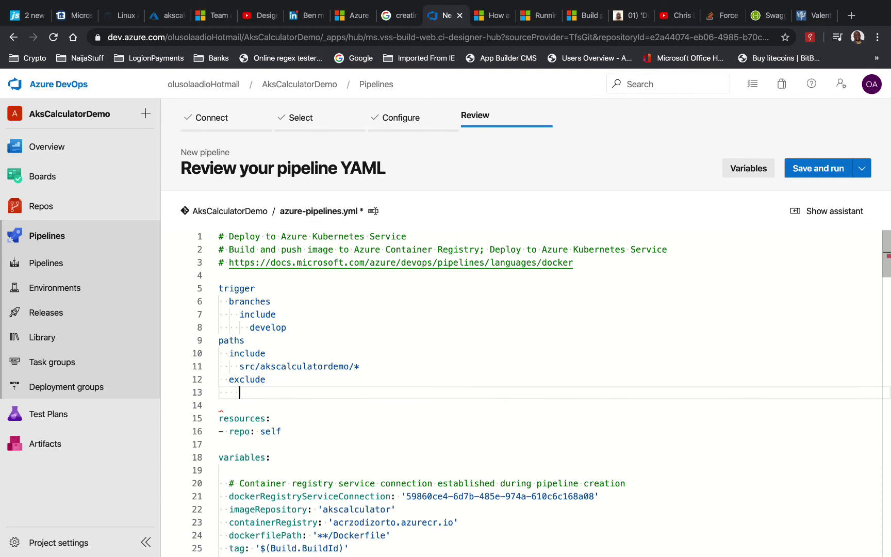
pyautogui.write('manifests/*')
pyautogui.click(219, 405)
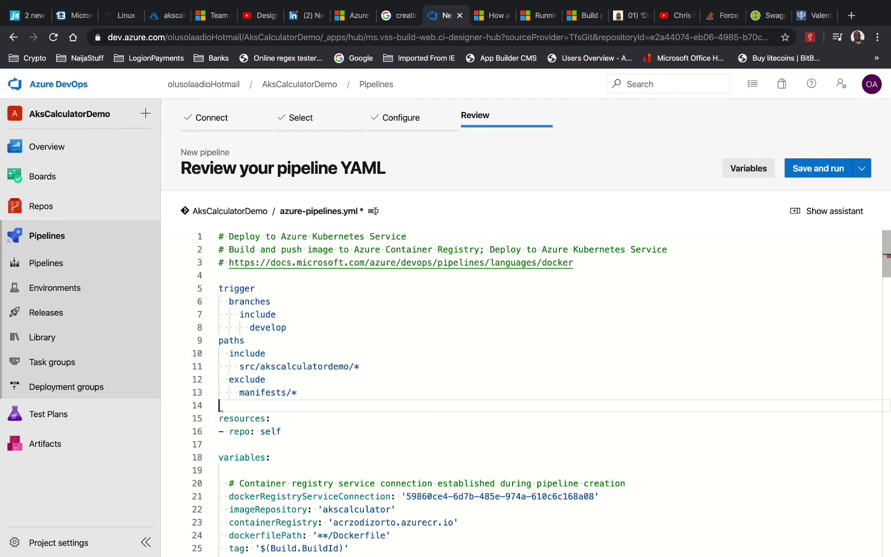
pyautogui.click(221, 413)
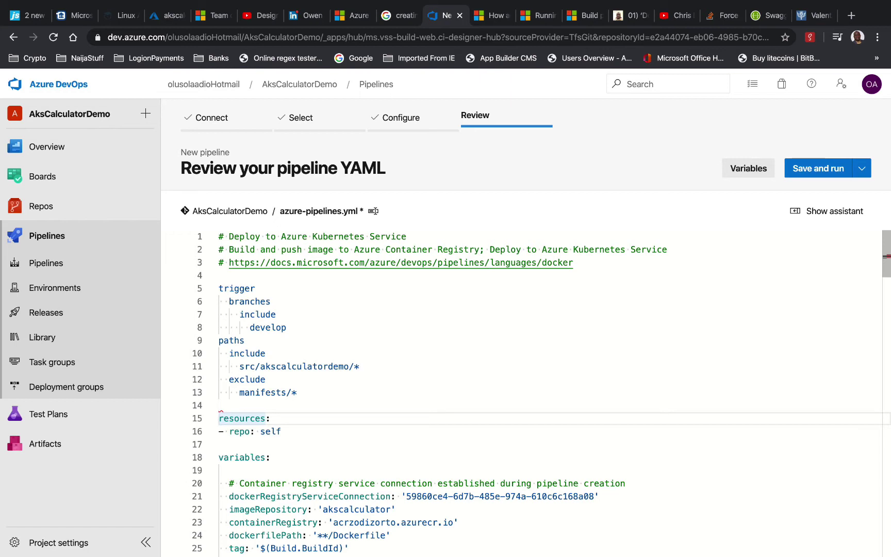
# Remove the dash before 'repo: self' and indent it under resources
pyautogui.press('BackSpace')
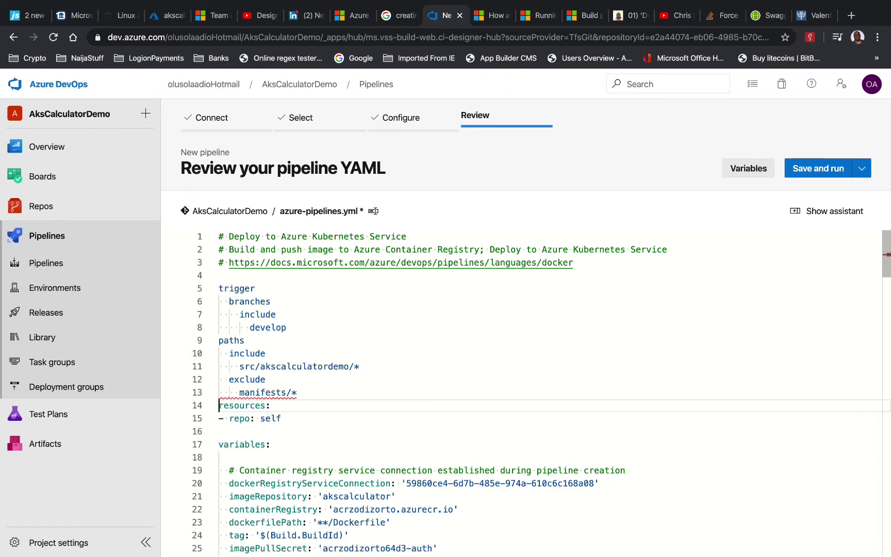
pyautogui.press('Return')
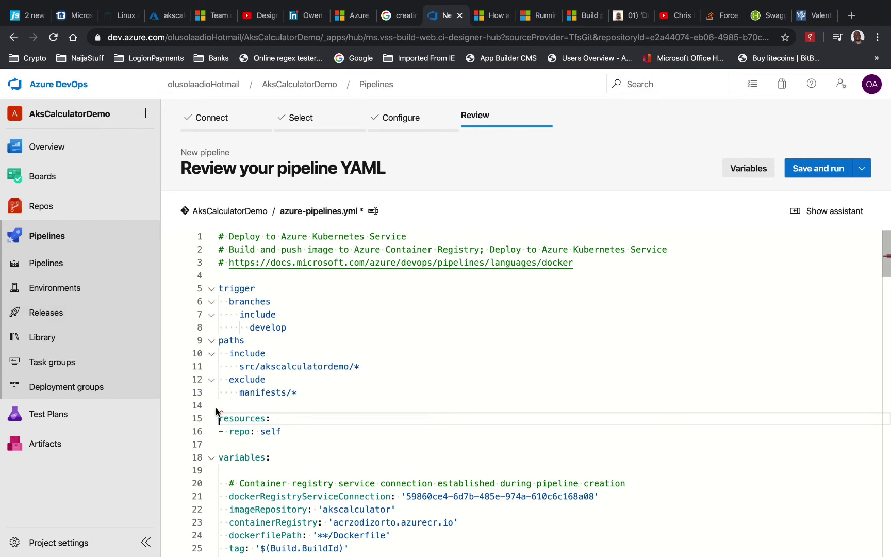
pyautogui.moveTo(221, 409)
pyautogui.moveTo(360, 362)
pyautogui.press('Down')
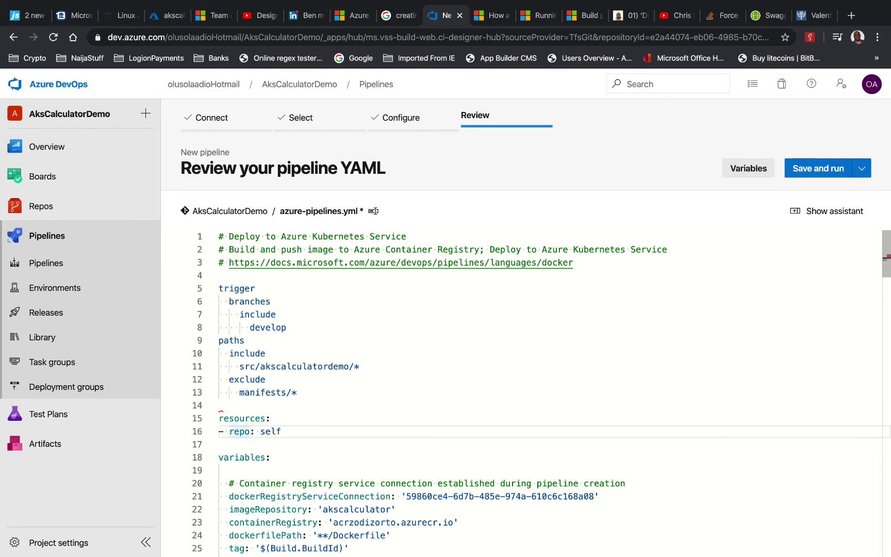
pyautogui.press('BackSpace')
pyautogui.press('BackSpace')
pyautogui.press('Tab')
pyautogui.click(263, 404)
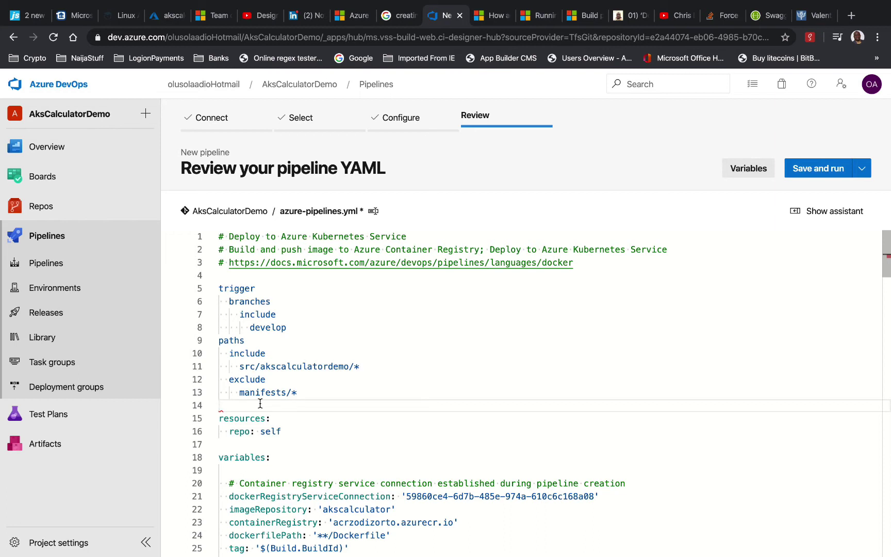
# Rework the colons on the trigger and resources lines of the YAML
pyautogui.click(286, 300)
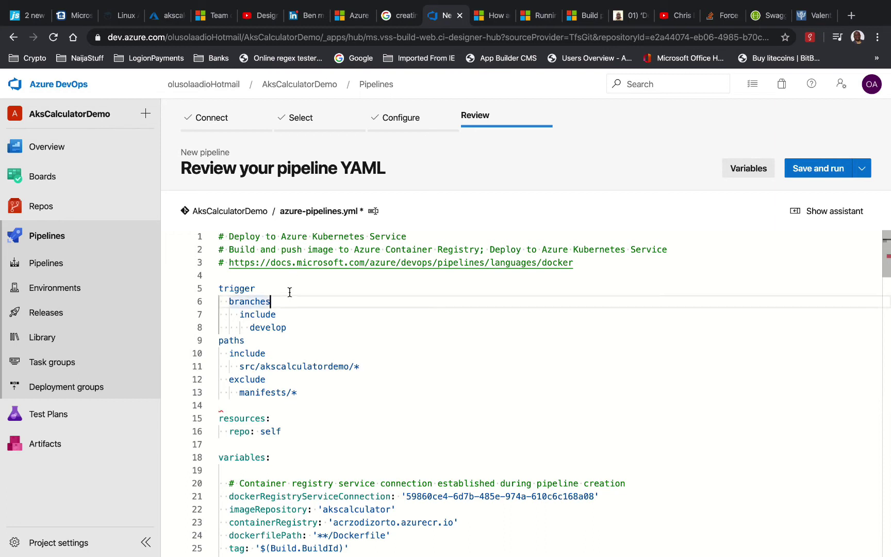
pyautogui.click(289, 292)
pyautogui.write(':')
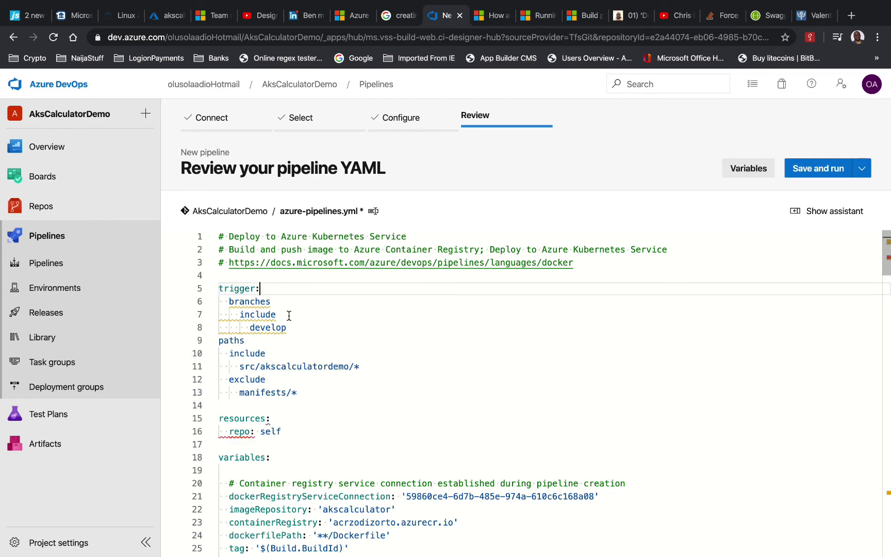
pyautogui.press('BackSpace')
pyautogui.scroll(-1, 348, 421)
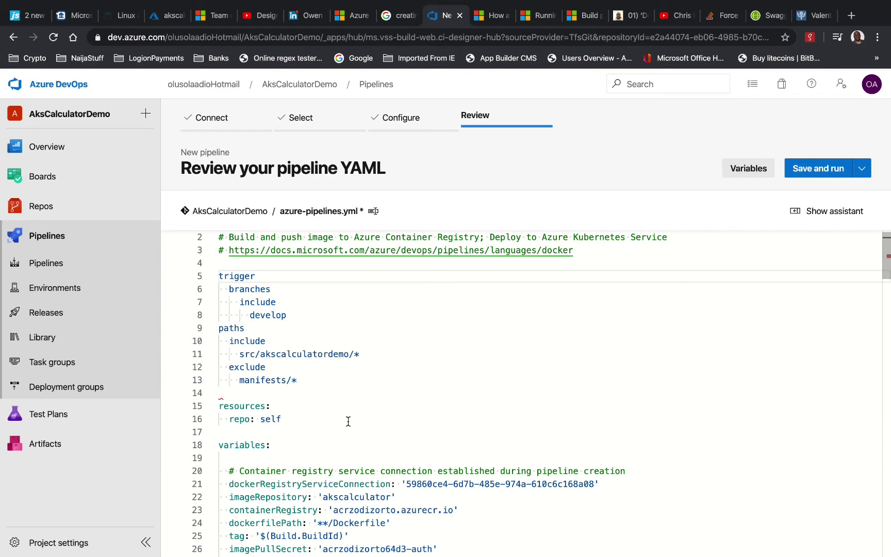
pyautogui.click(267, 328)
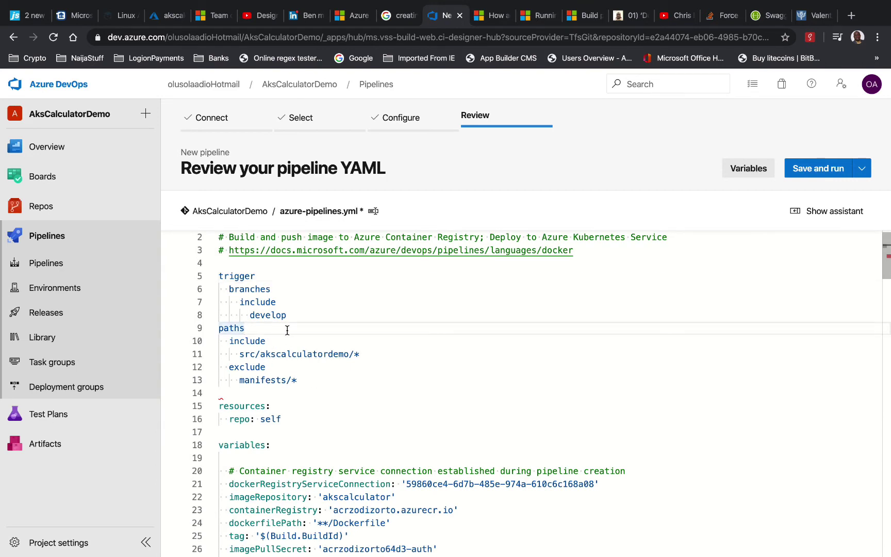
pyautogui.click(278, 406)
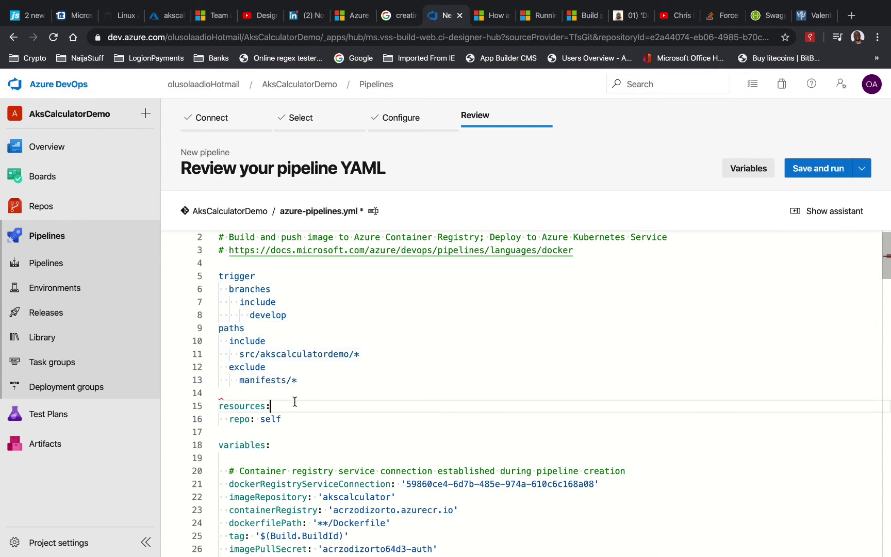
pyautogui.press('BackSpace')
pyautogui.write(':')
# Restore colons after paths and trigger, and tidy the lines around develop and paths
pyautogui.click(270, 333)
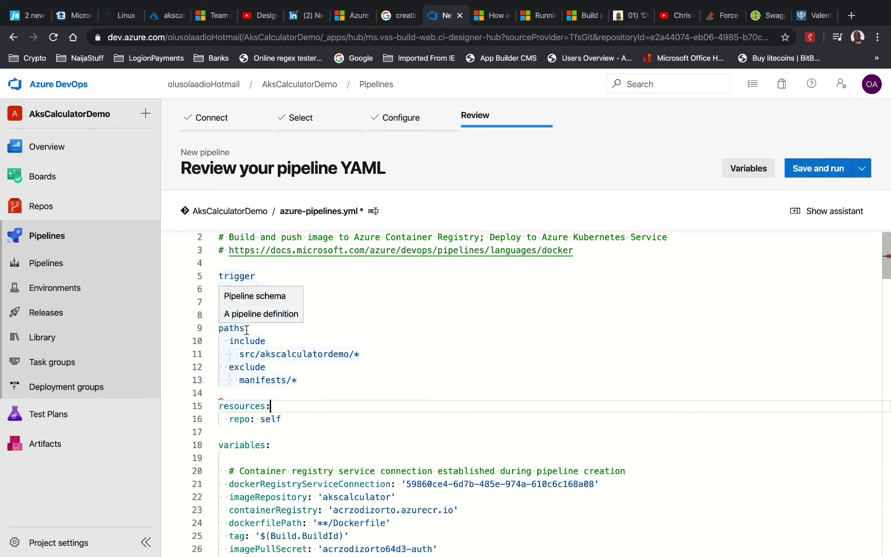
pyautogui.write(':')
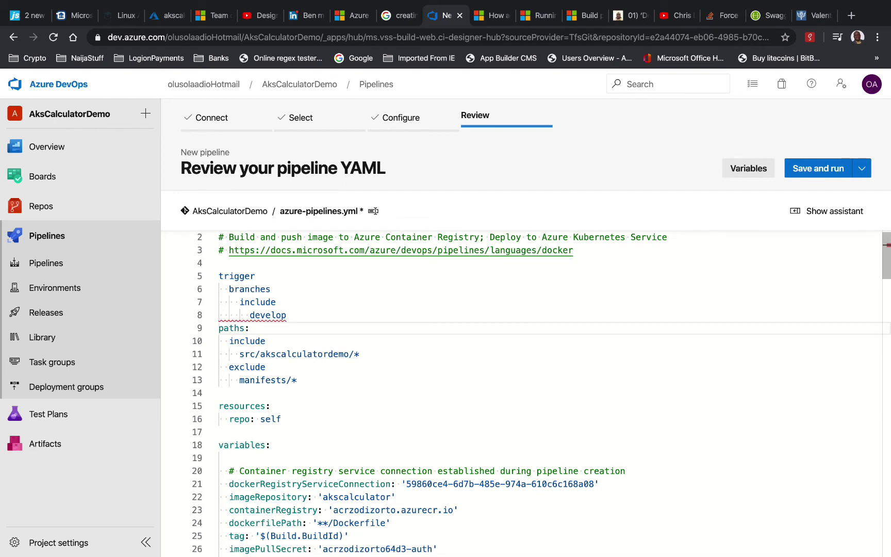
pyautogui.click(291, 281)
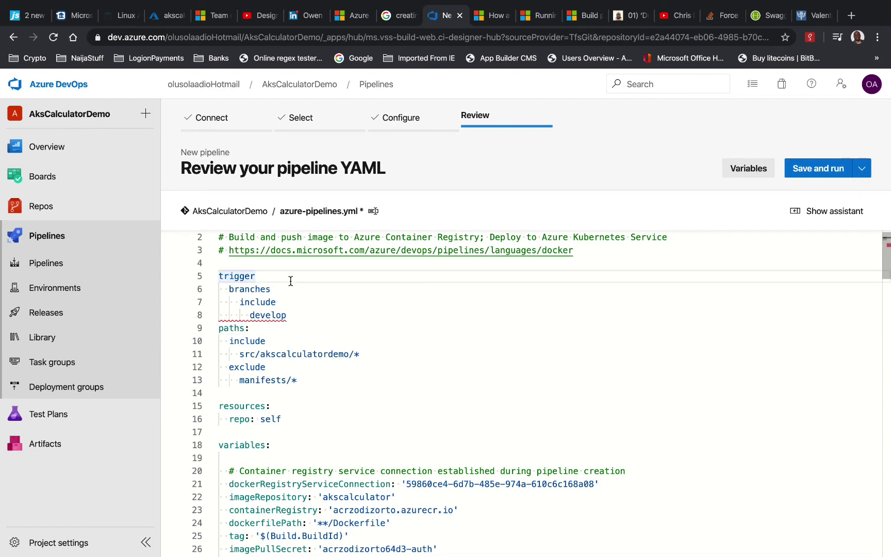
pyautogui.write(':')
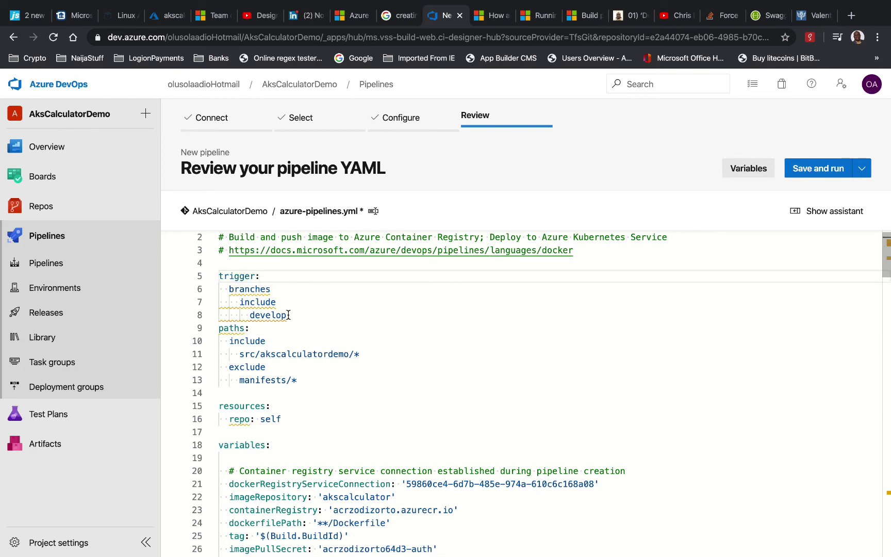
pyautogui.moveTo(264, 320)
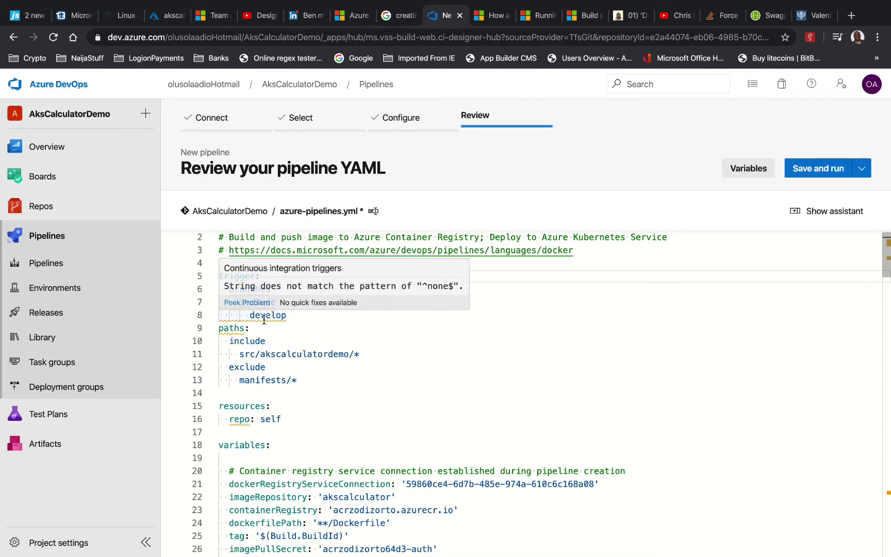
pyautogui.click(316, 316)
pyautogui.press('Return')
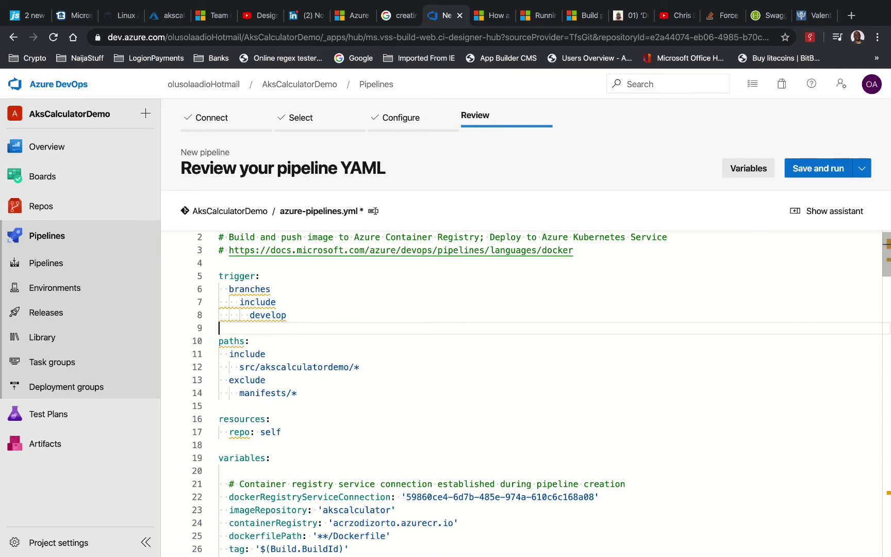
pyautogui.press('BackSpace')
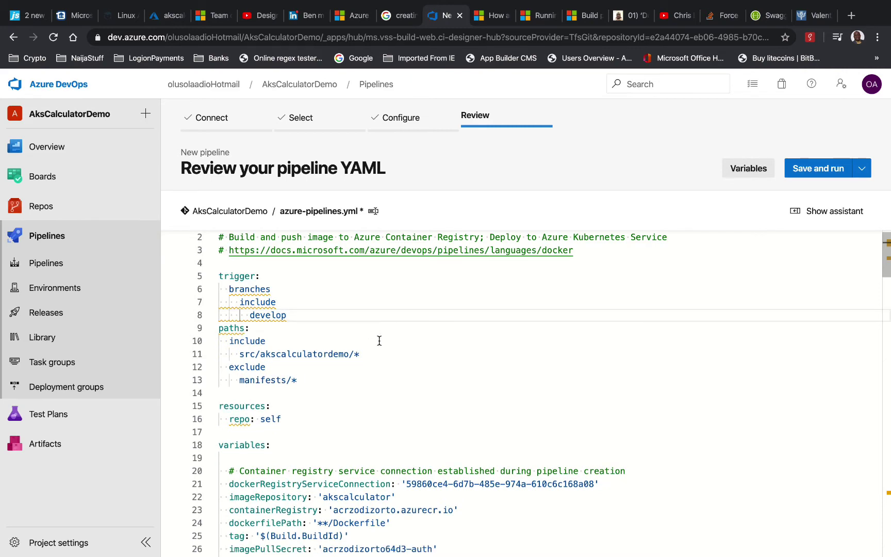
pyautogui.scroll(-6, 378, 340)
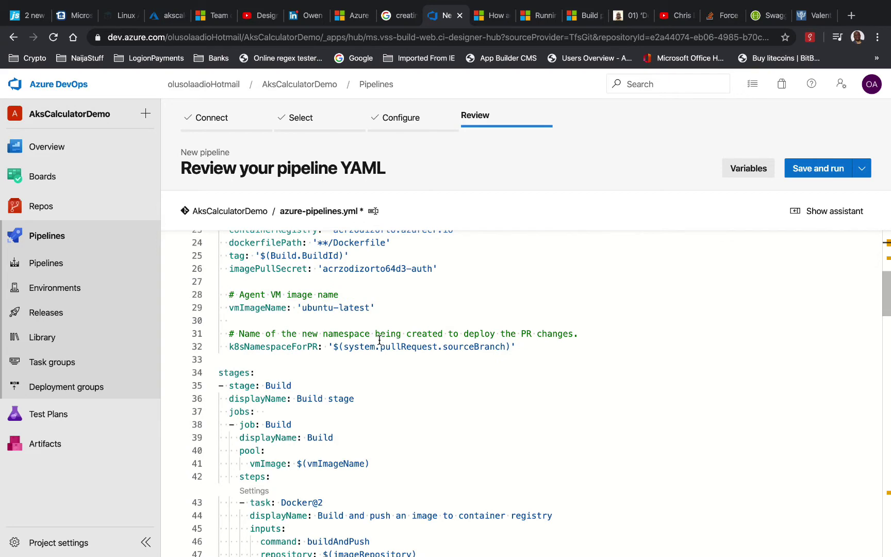
pyautogui.scroll(6, 379, 341)
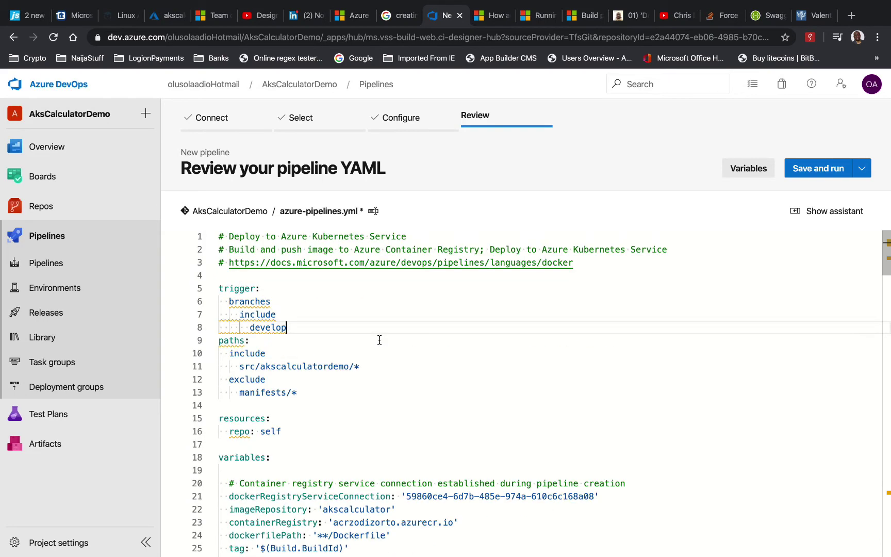
pyautogui.click(220, 287)
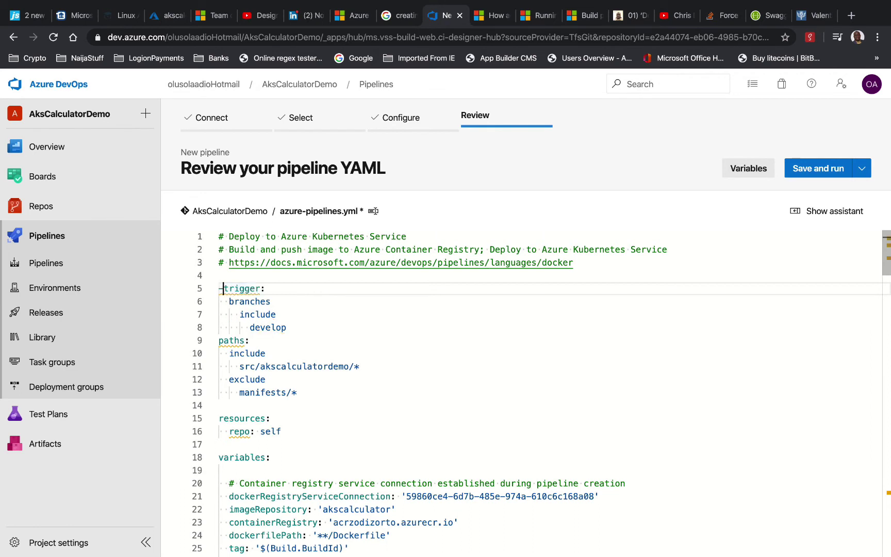
pyautogui.press('Down')
pyautogui.press('Down')
pyautogui.press('Down')
pyautogui.press('Down')
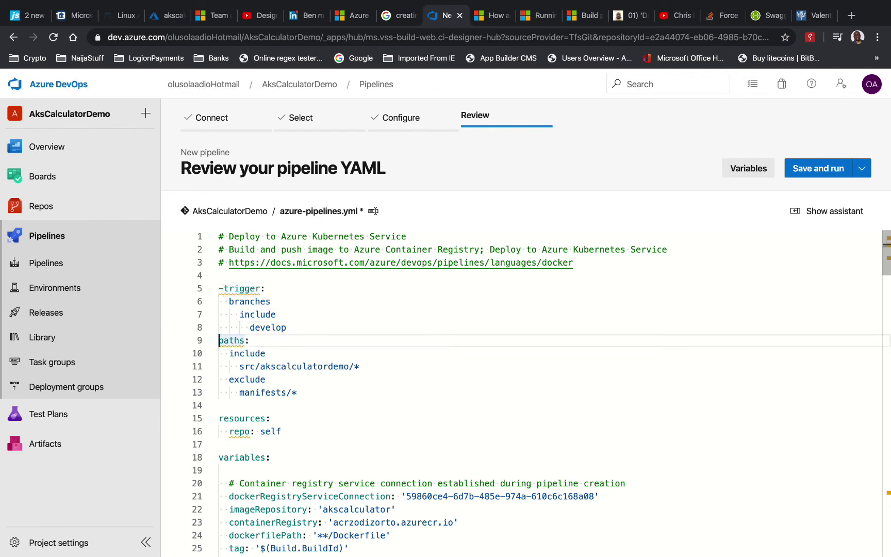
pyautogui.click(279, 341)
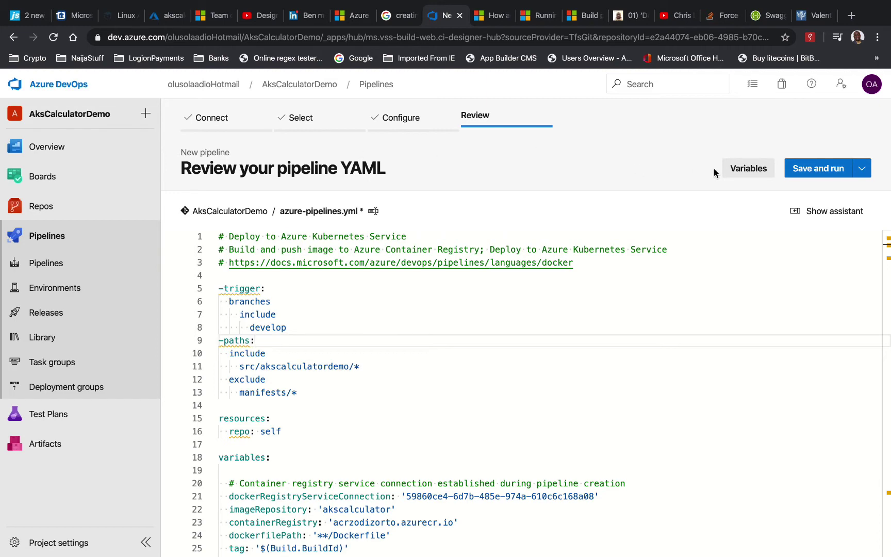
# Save the pipeline files with a direct commit to develop, without running it
pyautogui.click(862, 168)
pyautogui.click(791, 191)
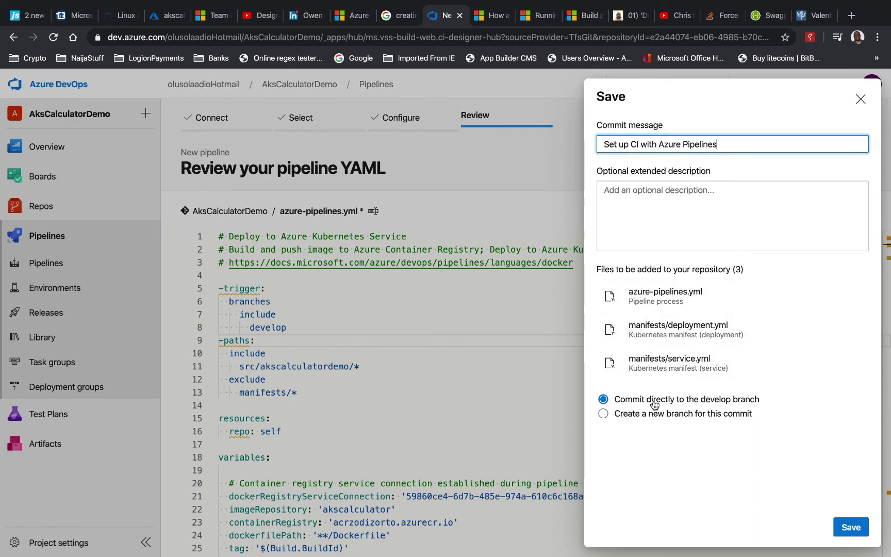
pyautogui.click(851, 528)
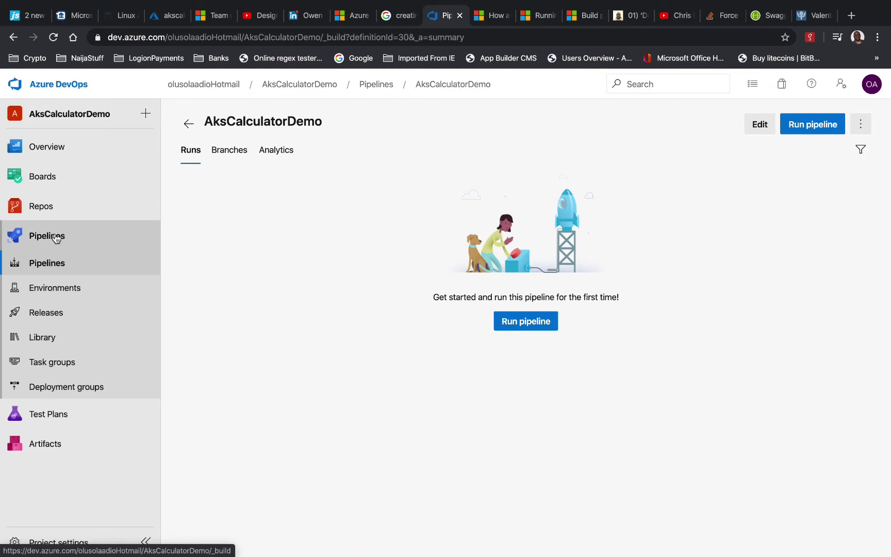
# Delete deployment.yml and service.yml from manifests, committing each deletion
pyautogui.click(64, 208)
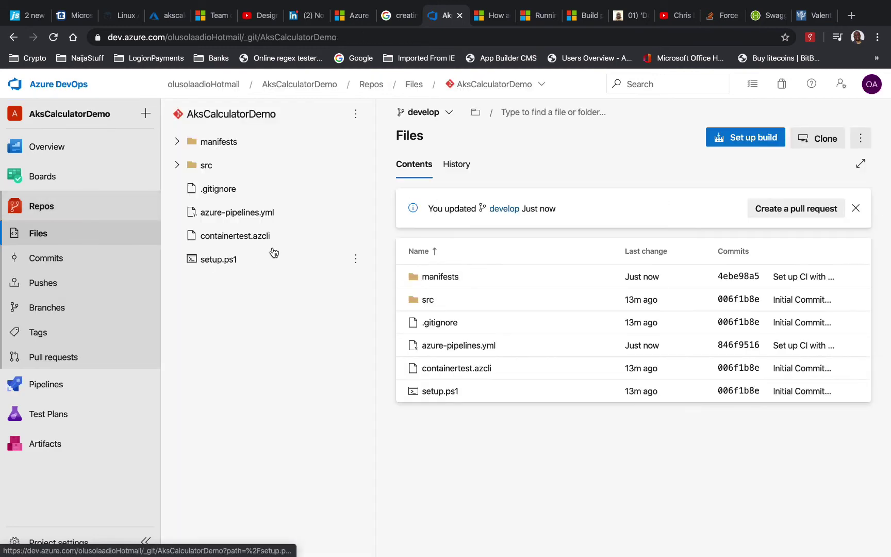
pyautogui.click(178, 142)
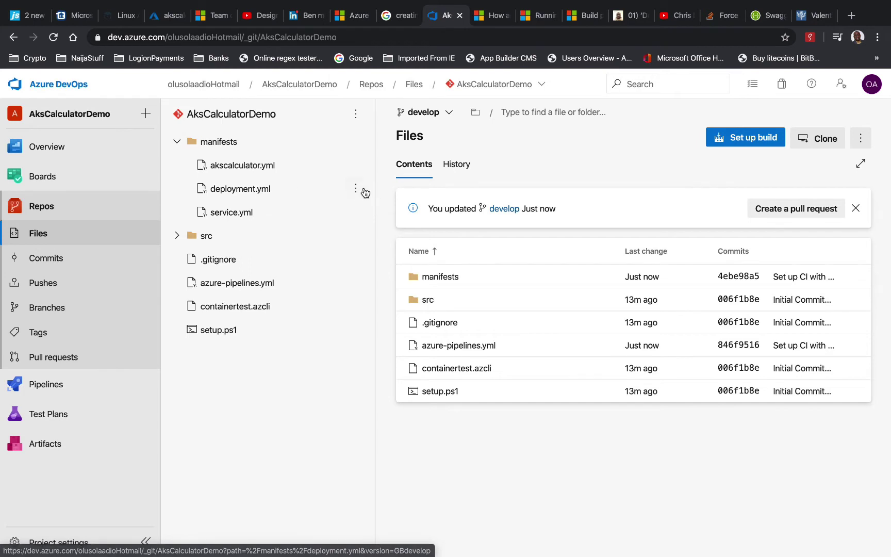
pyautogui.click(355, 190)
pyautogui.click(295, 252)
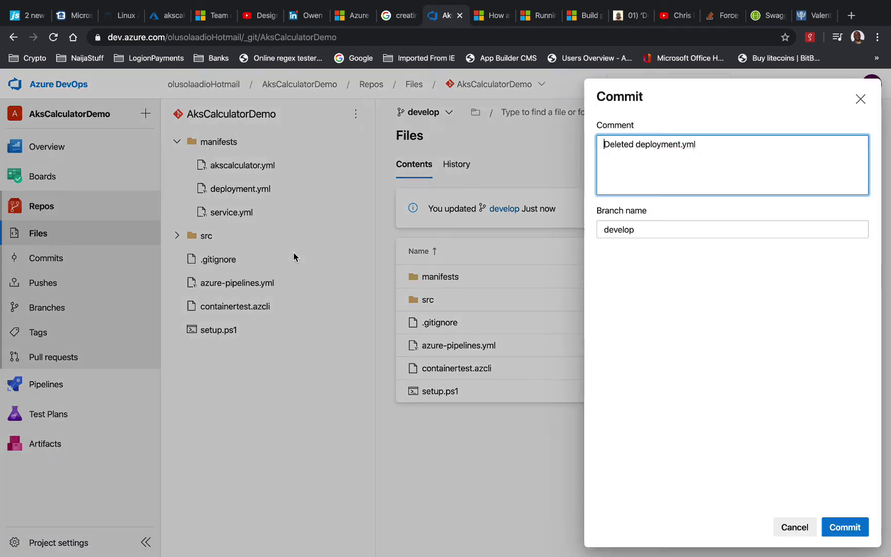
pyautogui.click(848, 534)
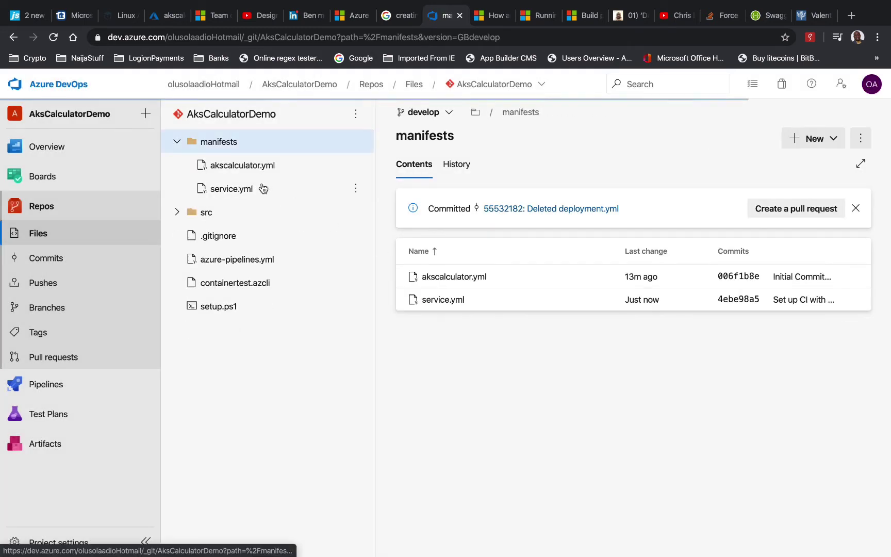
pyautogui.click(355, 188)
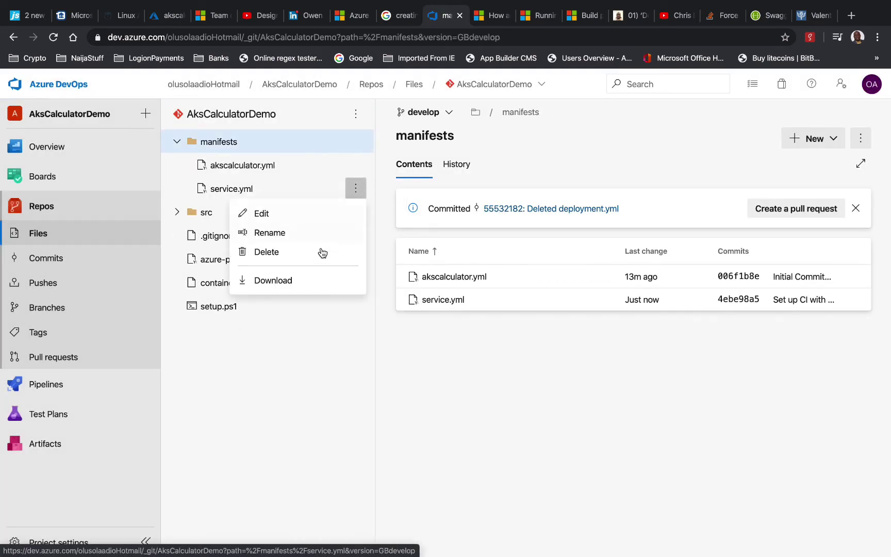
pyautogui.click(288, 252)
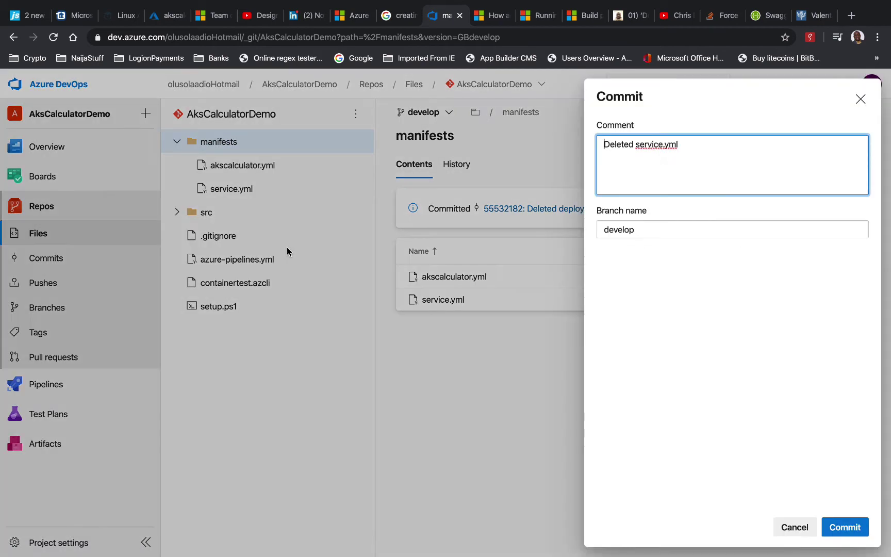
pyautogui.click(845, 527)
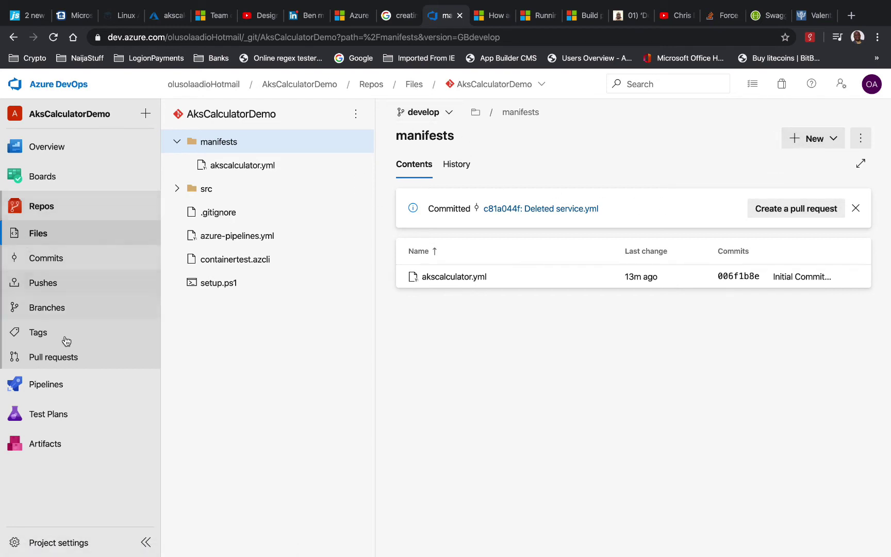
# Create a new pipeline for the AksCalculatorDemo Azure Repos Git repo using the Deploy to Azure Kubernetes Service template and the second subscription
pyautogui.click(66, 385)
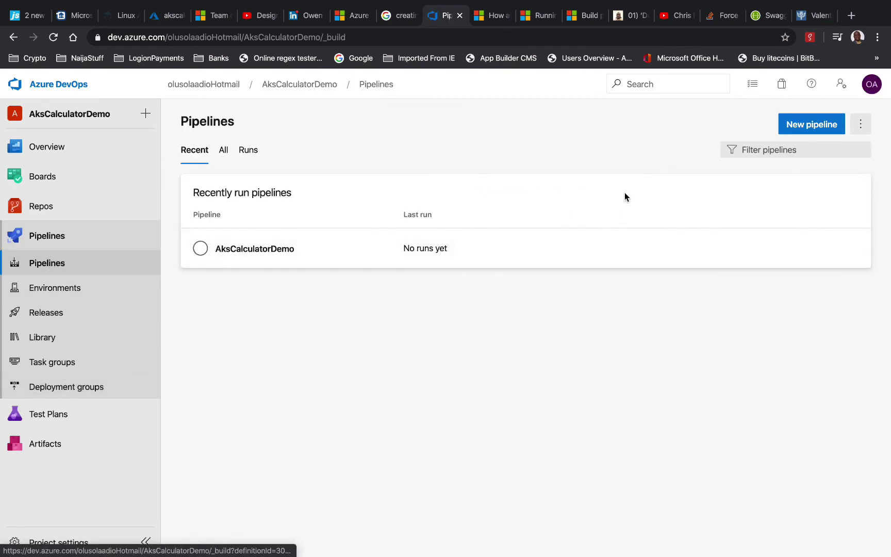
pyautogui.click(806, 126)
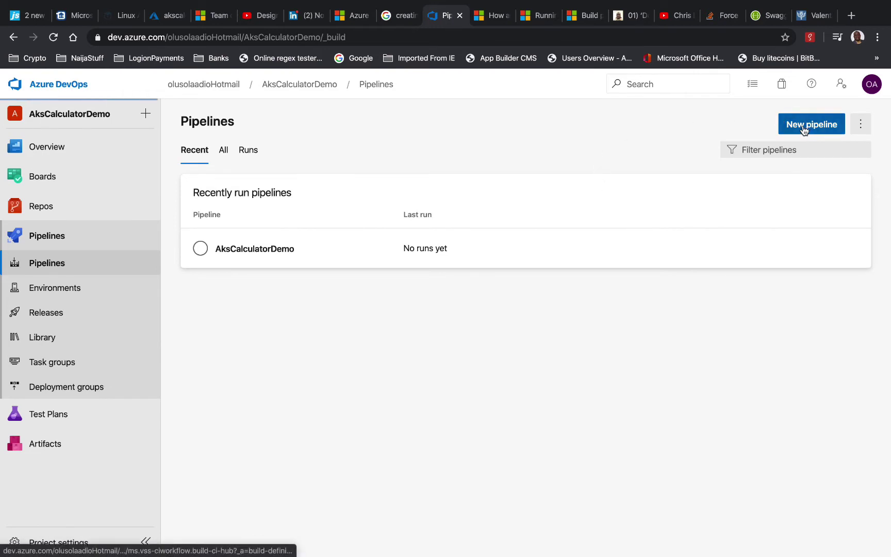
pyautogui.click(392, 204)
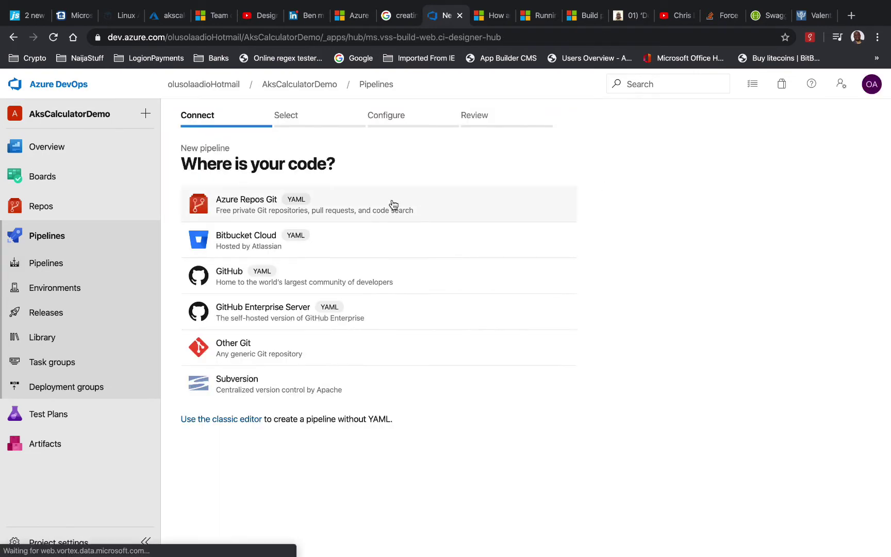
pyautogui.click(289, 250)
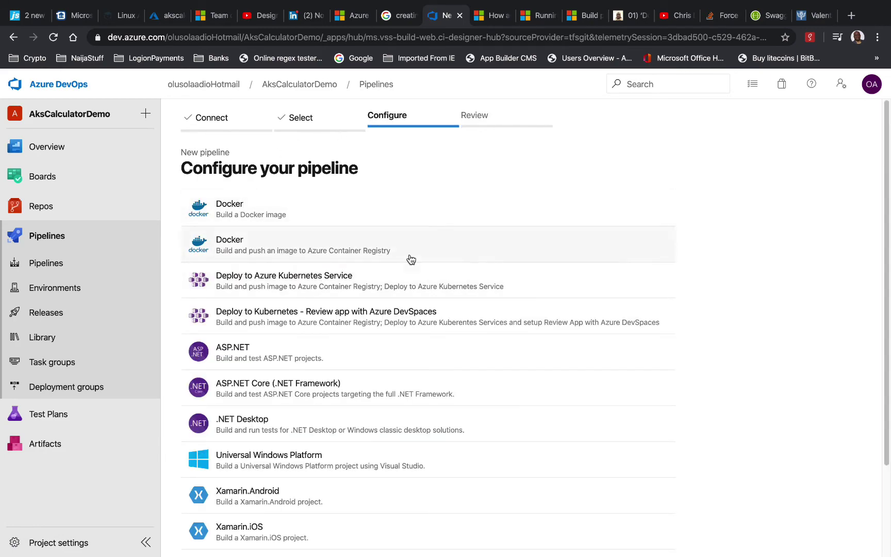
pyautogui.click(518, 283)
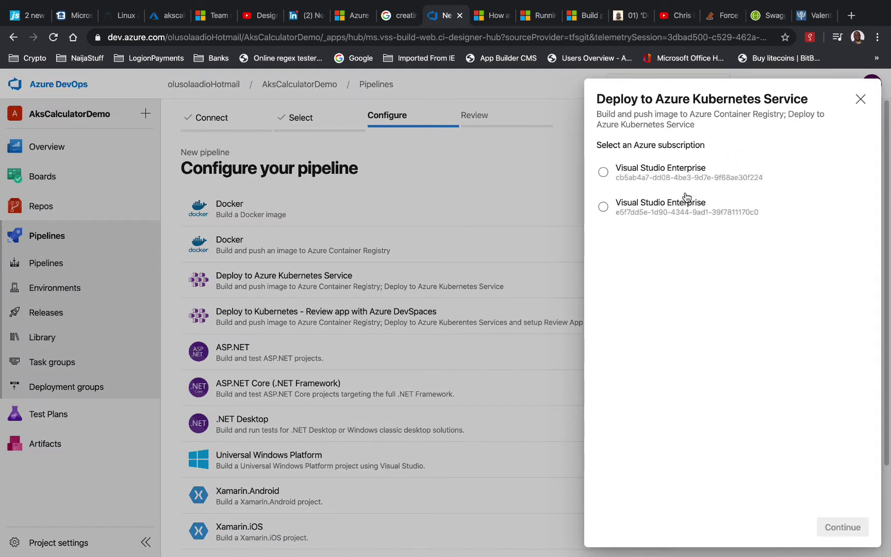
pyautogui.click(668, 204)
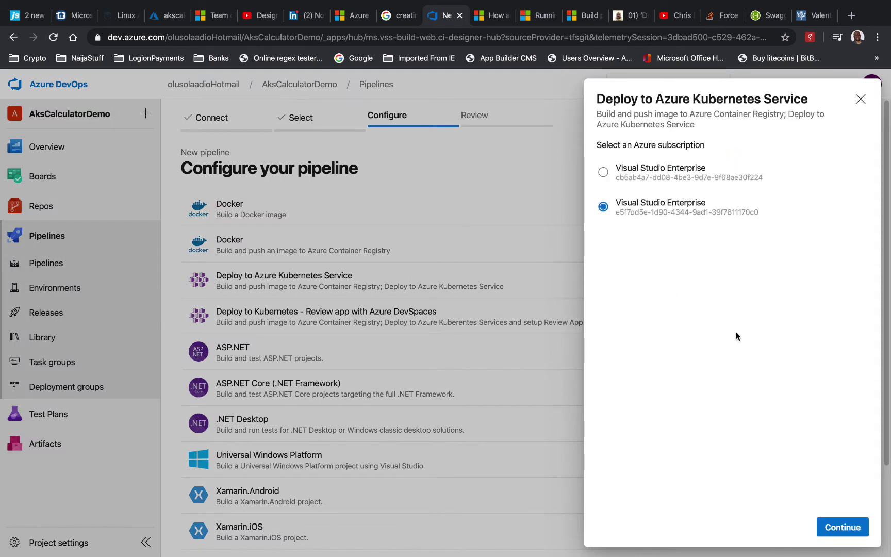
pyautogui.click(845, 531)
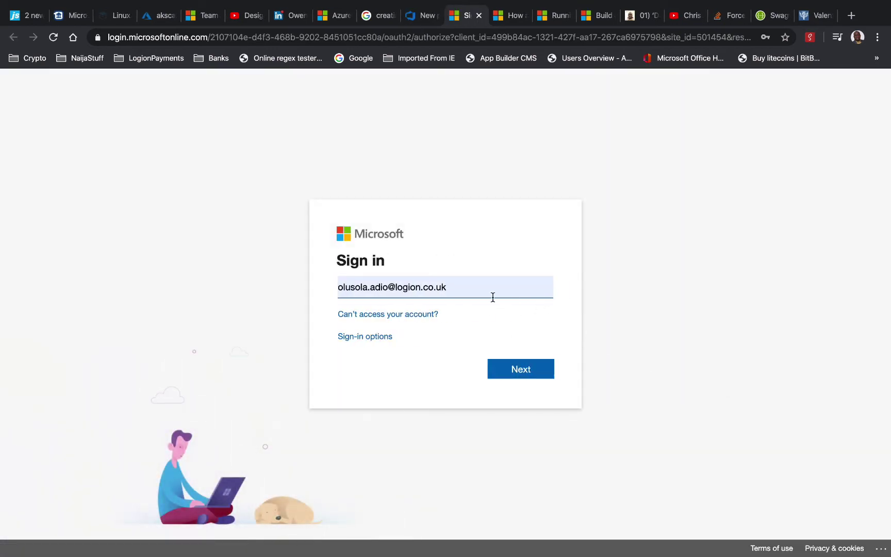
# Sign in to Microsoft with the personal account's e-mail address and password
pyautogui.moveTo(493, 297); pyautogui.dragTo(334, 286)
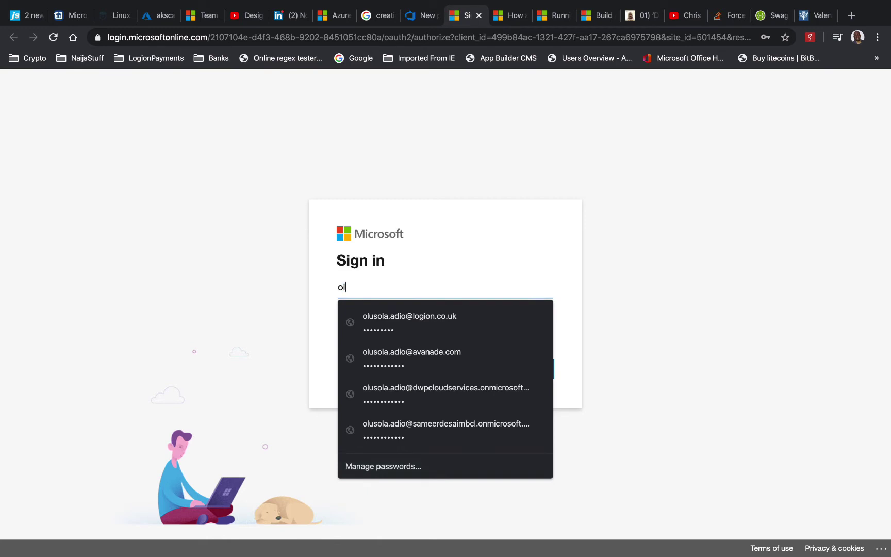
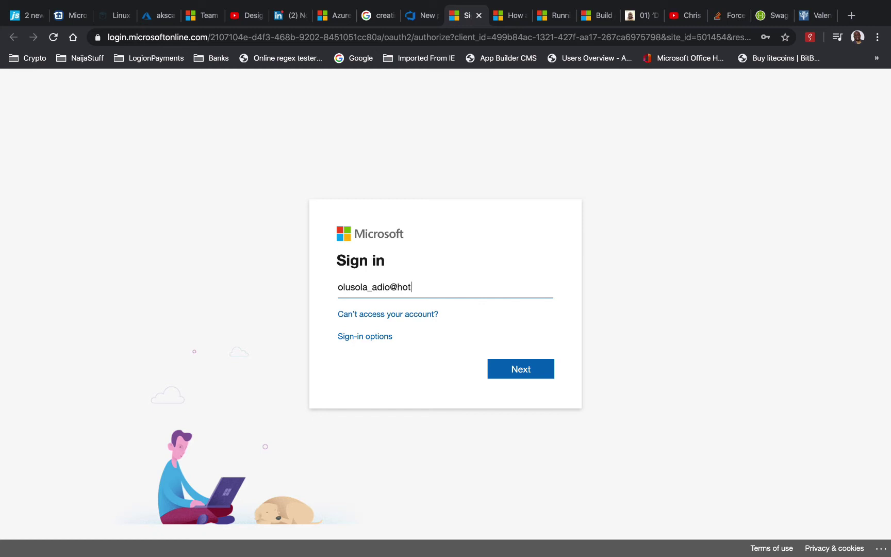
pyautogui.click(513, 367)
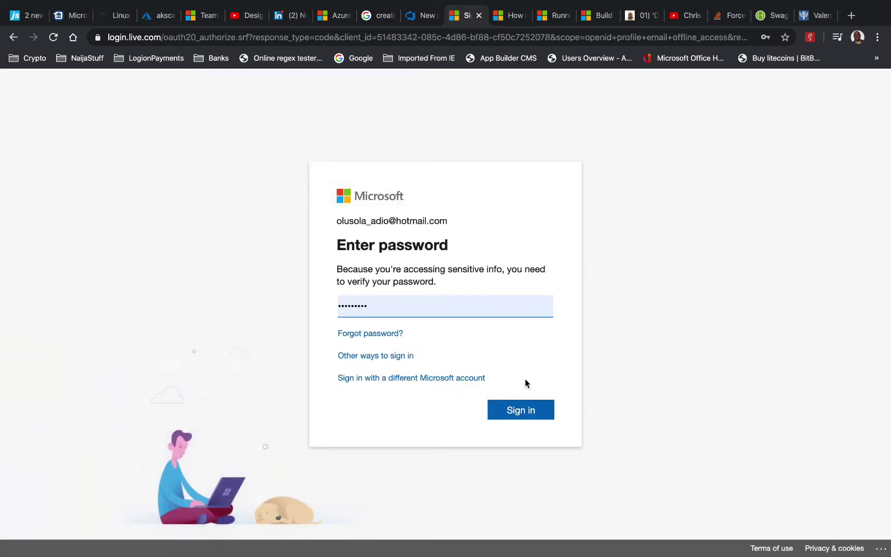
pyautogui.click(533, 410)
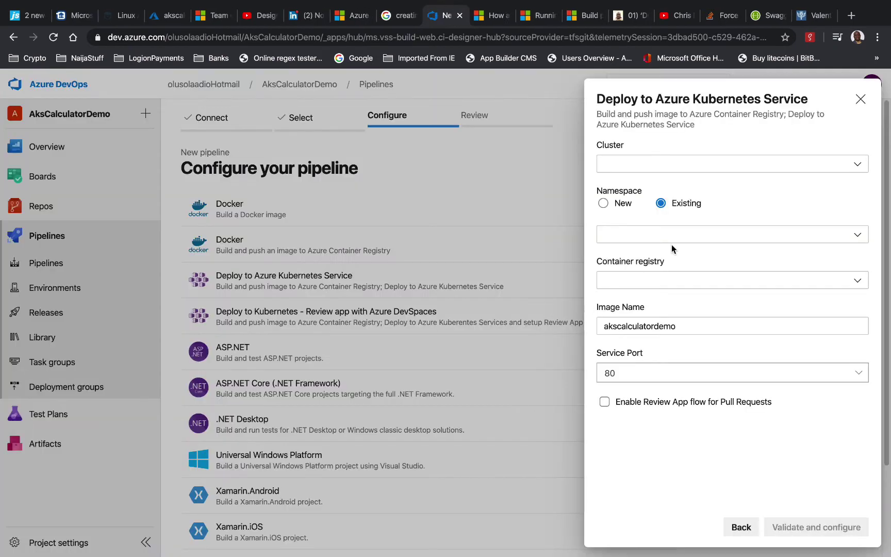
# Choose the akszodizorto cluster, a new namespace, and the acrzodizorto container registry
pyautogui.click(858, 165)
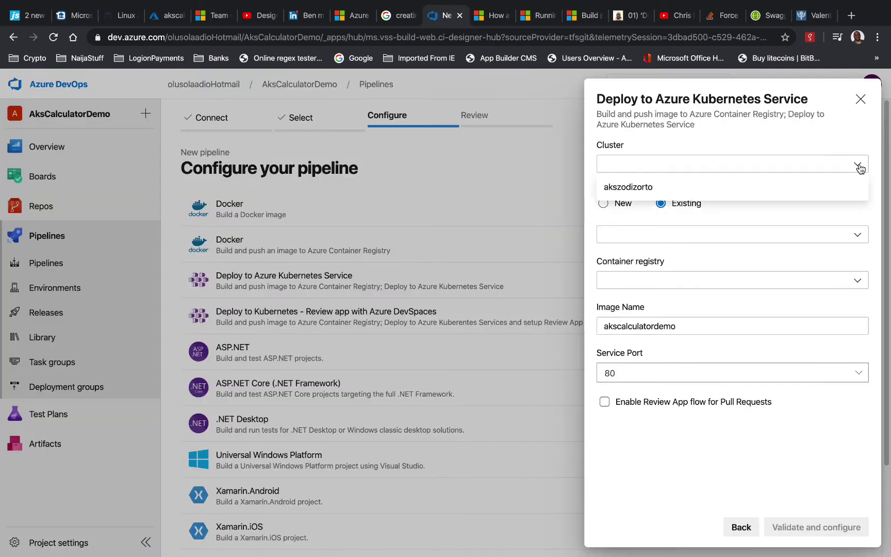
pyautogui.click(825, 181)
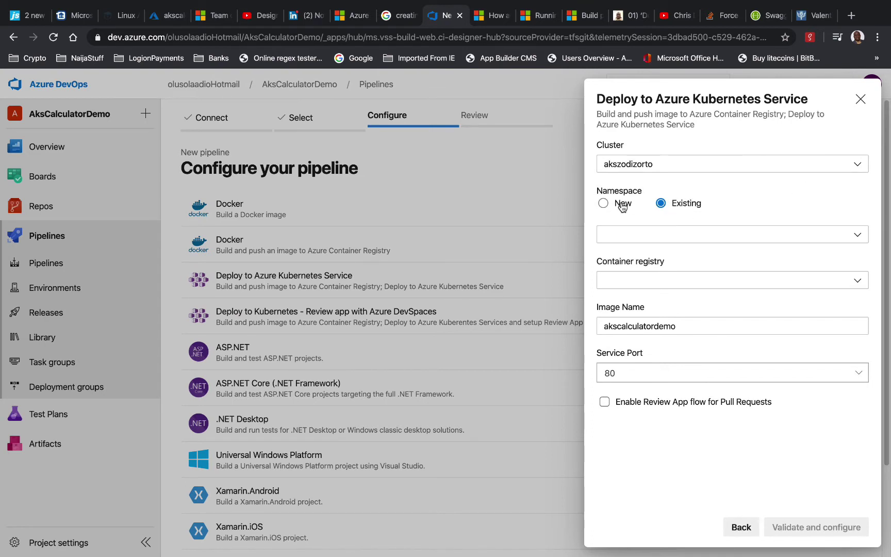
pyautogui.click(783, 236)
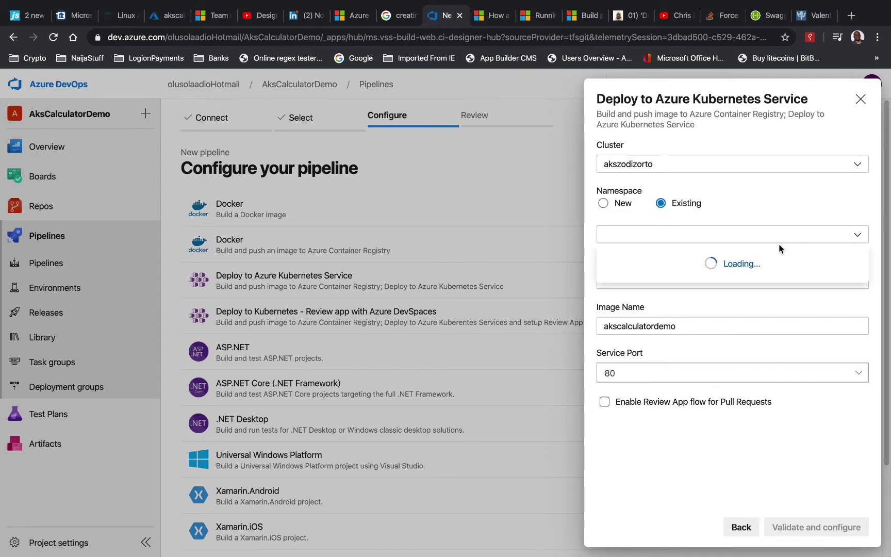
pyautogui.click(623, 204)
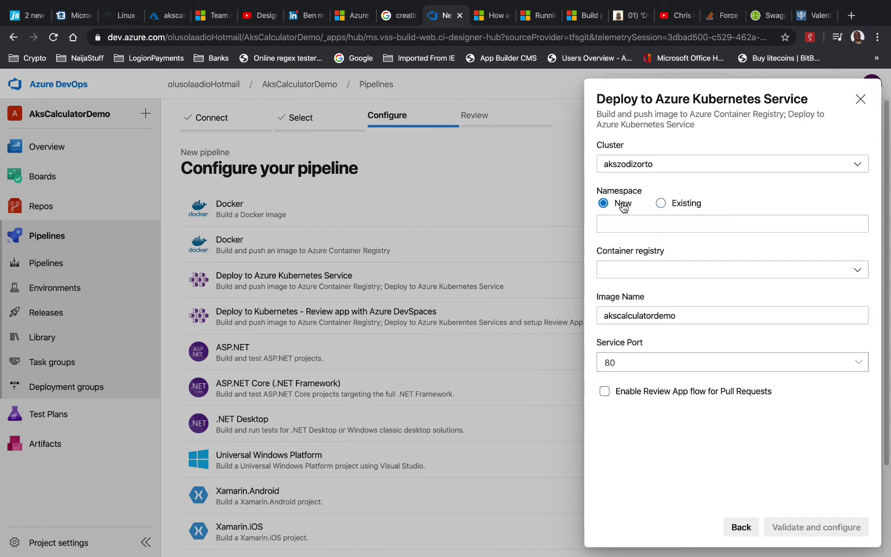
pyautogui.click(622, 270)
pyautogui.click(629, 290)
# Shorten the image name to akscalculator, enable the review app flow, and validate
pyautogui.click(684, 311)
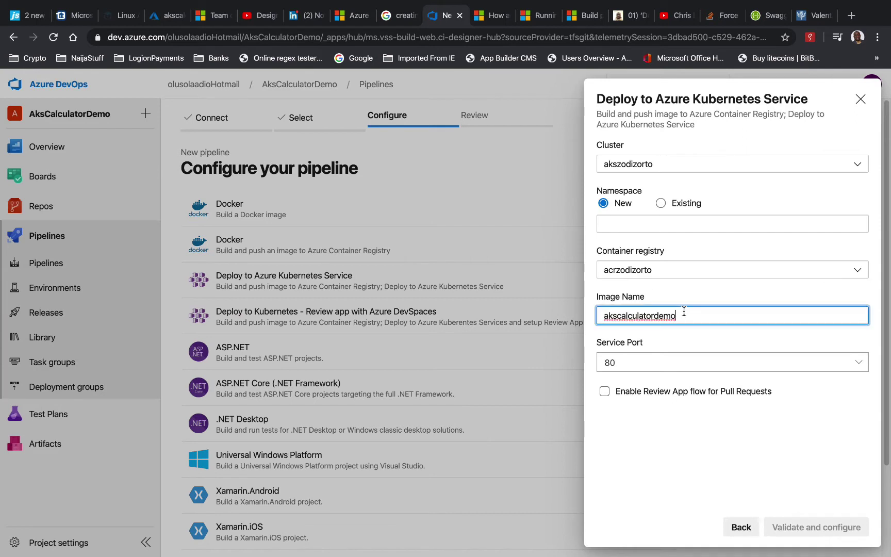
pyautogui.press('BackSpace')
pyautogui.press('BackSpace')
pyautogui.press('BackSpace')
pyautogui.click(605, 393)
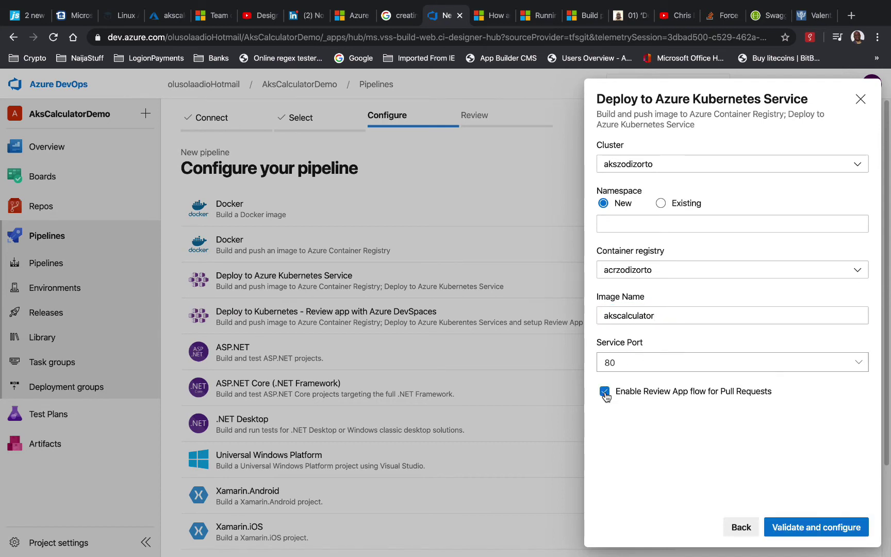
pyautogui.click(799, 529)
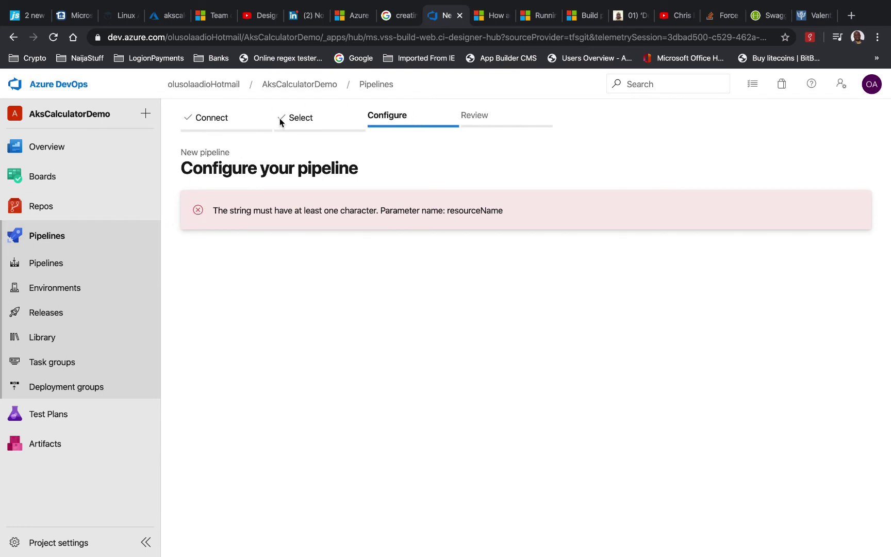
# Create a pipeline for Azure Repos Git repo AksCalculatorDemo using the DevSpaces review-app template and second Enterprise subscription
pyautogui.click(96, 263)
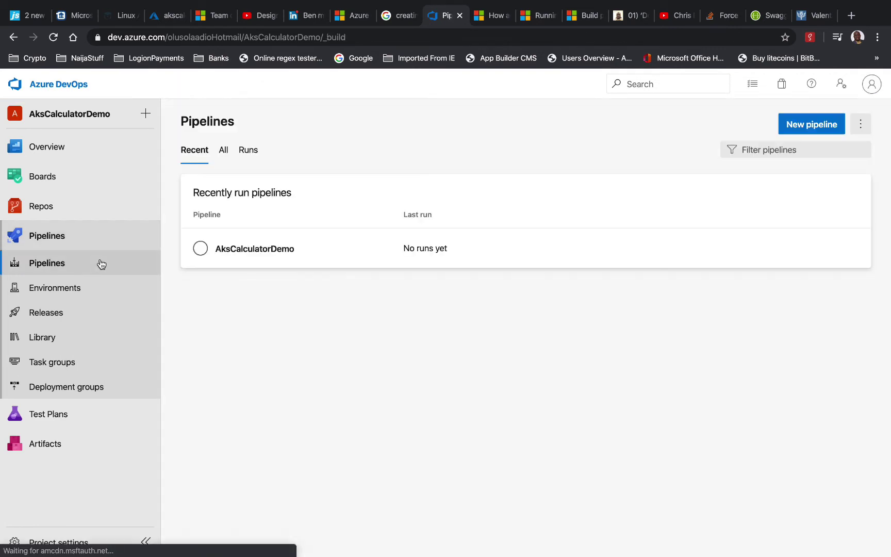
pyautogui.click(797, 126)
pyautogui.click(346, 199)
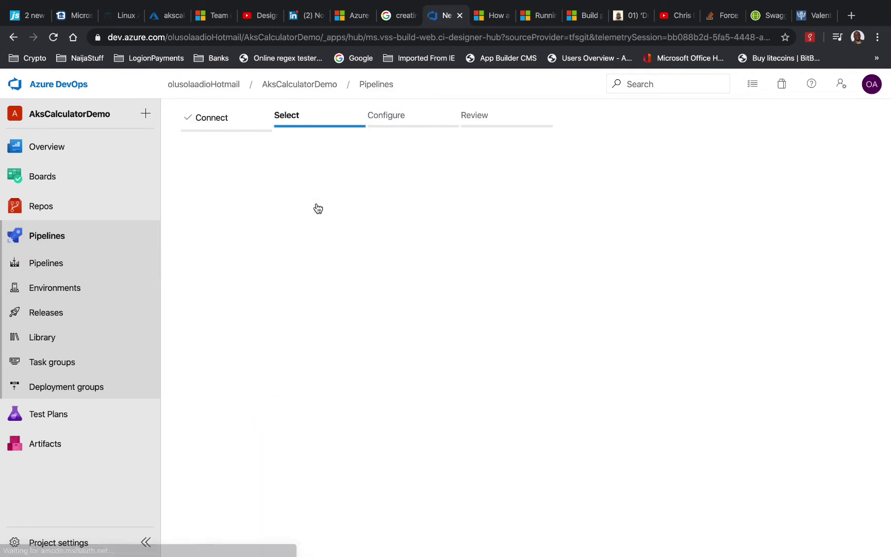
pyautogui.click(310, 245)
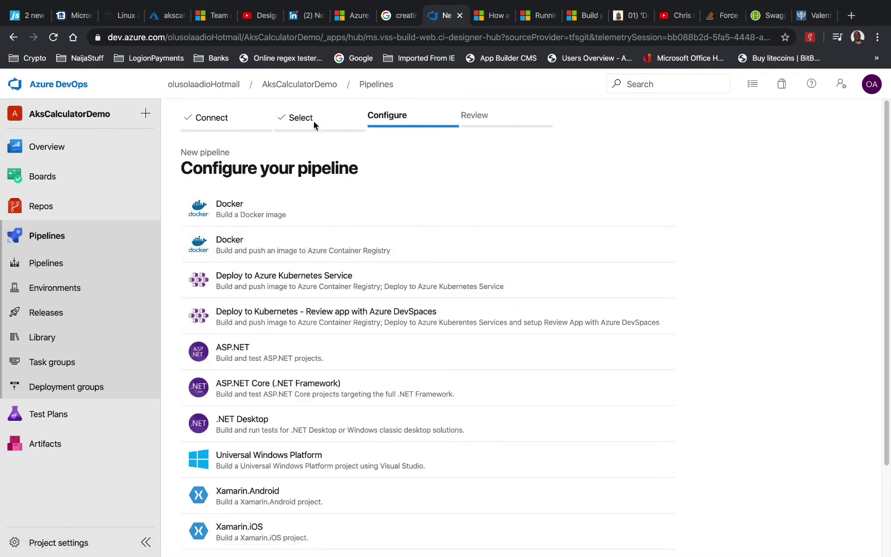
pyautogui.click(488, 318)
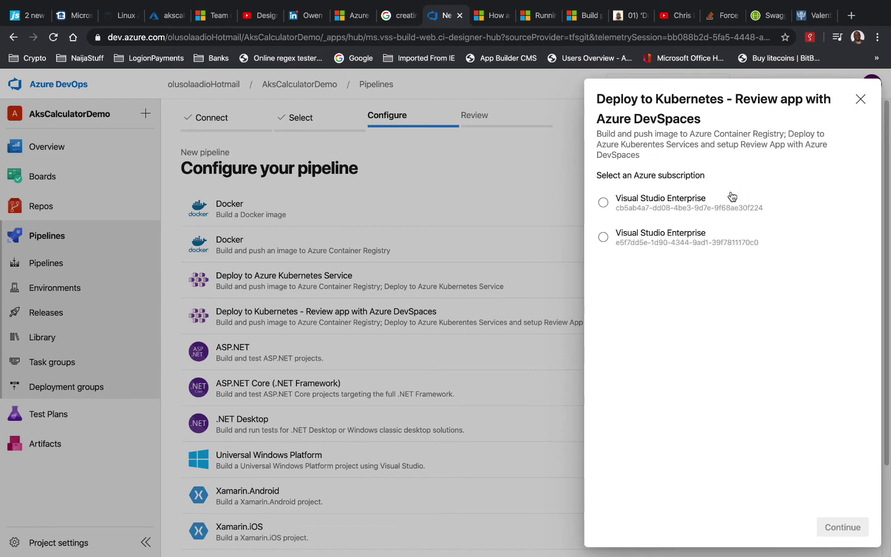
pyautogui.click(680, 234)
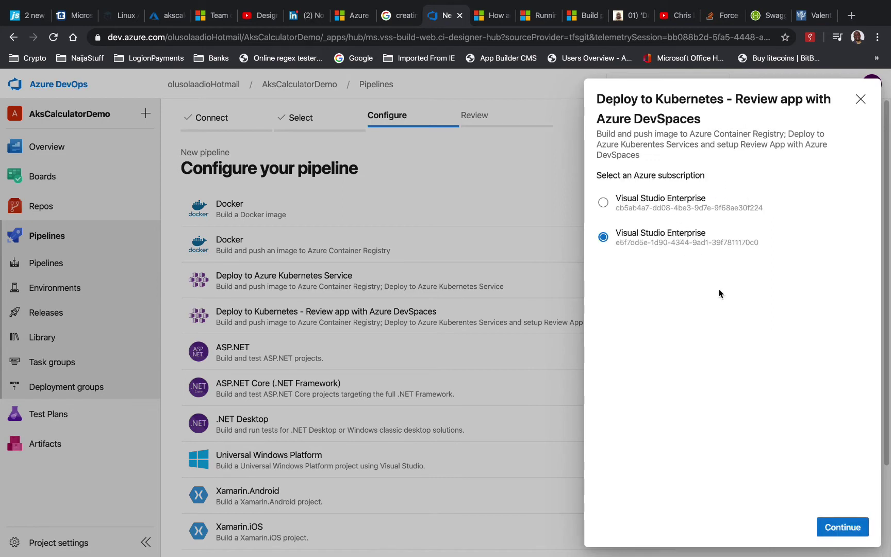
pyautogui.click(843, 527)
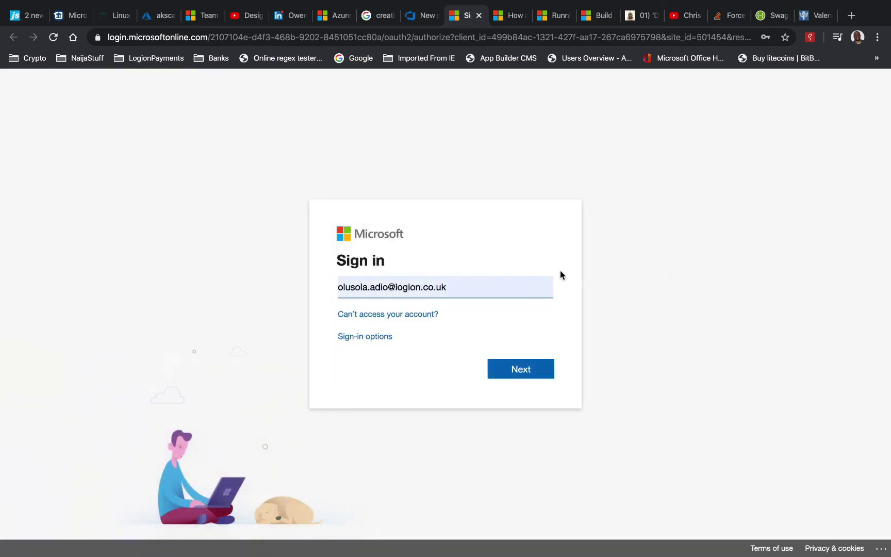
# Replace the prefilled work address with the personal account's e-mail and sign in with the saved password
pyautogui.click(425, 281)
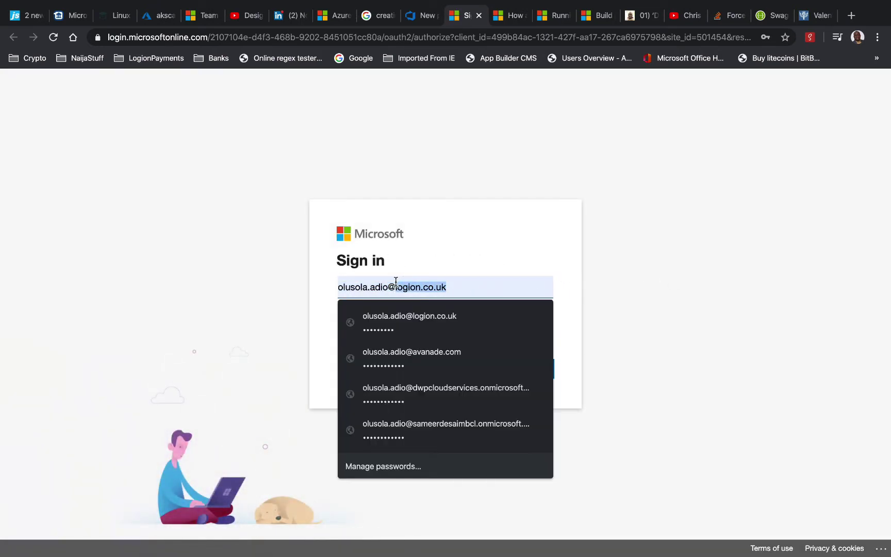
pyautogui.press('Right')
pyautogui.press('BackSpace')
pyautogui.press('BackSpace')
pyautogui.press('BackSpace')
pyautogui.press('BackSpace')
pyautogui.press('BackSpace')
pyautogui.press('BackSpace')
pyautogui.press('BackSpace')
pyautogui.press('BackSpace')
pyautogui.press('BackSpace')
pyautogui.press('BackSpace')
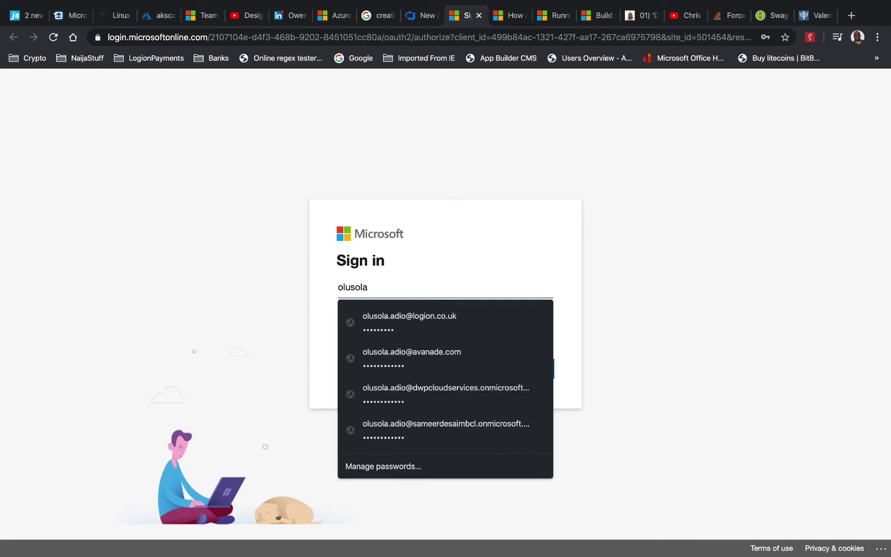
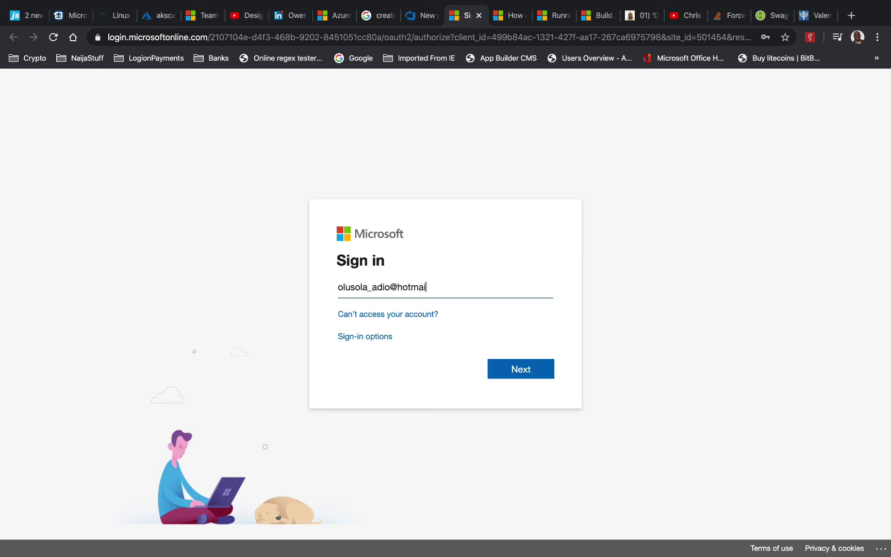
pyautogui.click(547, 368)
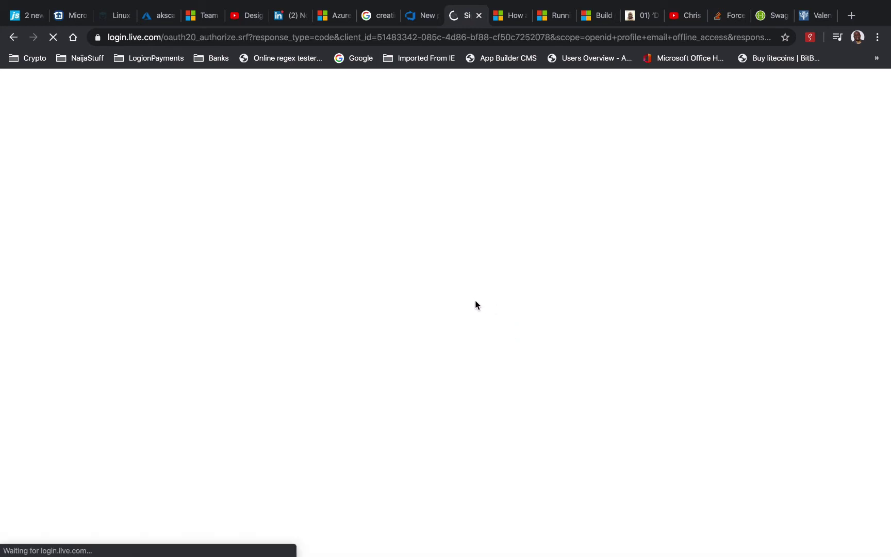
pyautogui.click(521, 410)
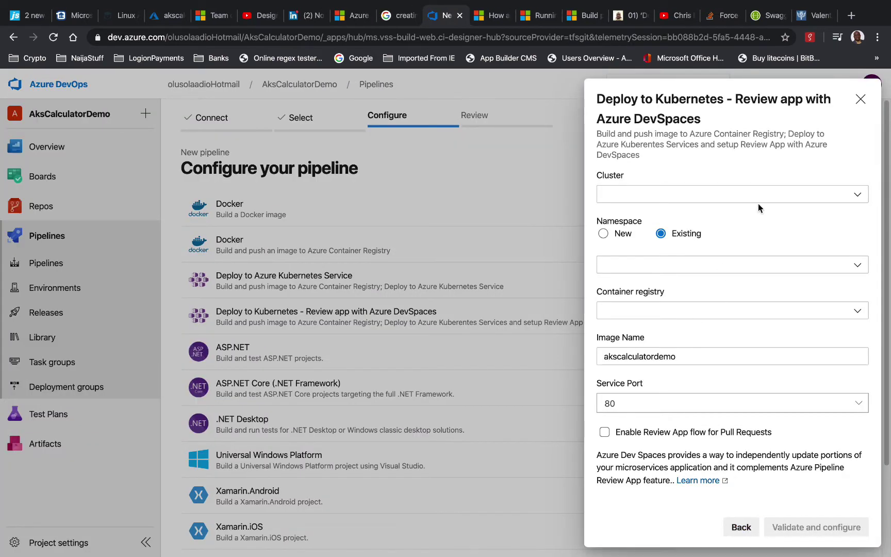
# Choose cluster akszodizorto, existing namespace qa and container registry acrzodizorto
pyautogui.click(853, 195)
pyautogui.click(768, 217)
pyautogui.click(861, 267)
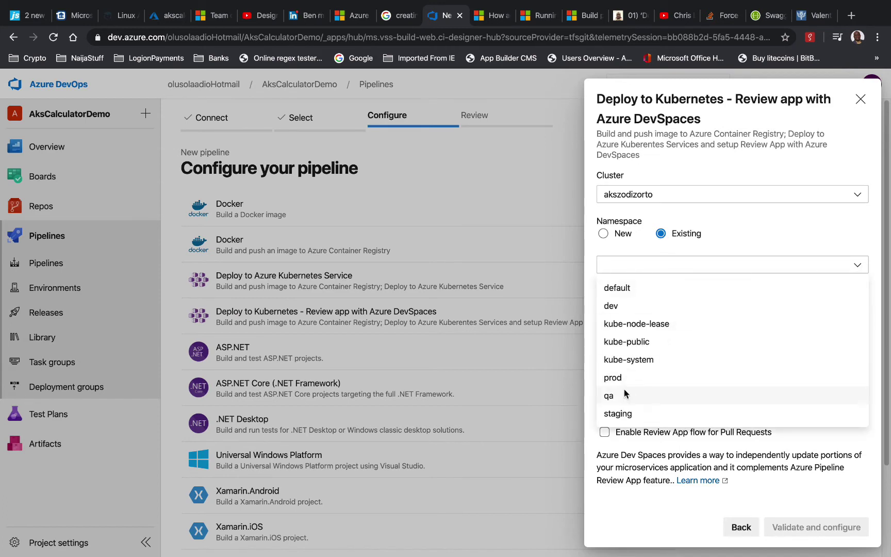
pyautogui.click(624, 391)
pyautogui.click(659, 317)
pyautogui.click(643, 336)
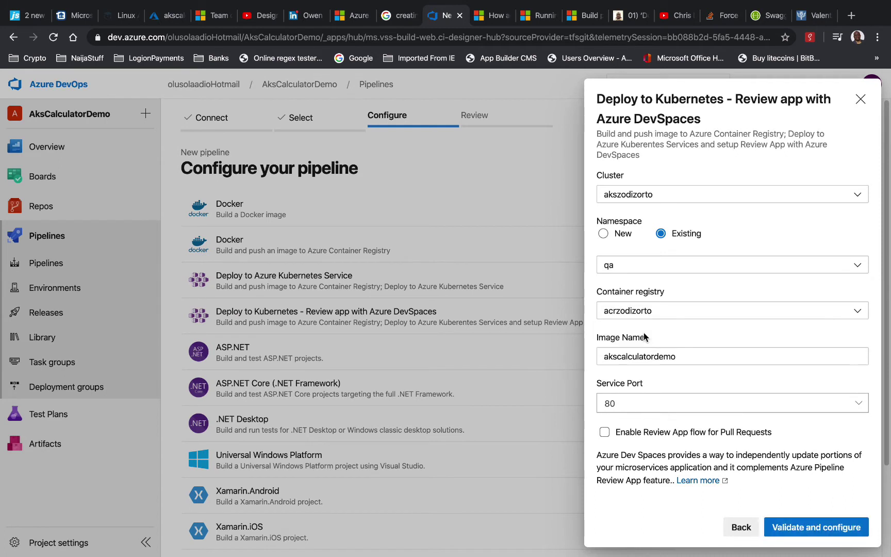
# Shorten the image name to akscalculator, enable the review app for pull requests, and validate
pyautogui.doubleClick(683, 359)
pyautogui.press('Right')
pyautogui.press('BackSpace')
pyautogui.press('BackSpace')
pyautogui.press('BackSpace')
pyautogui.press('BackSpace')
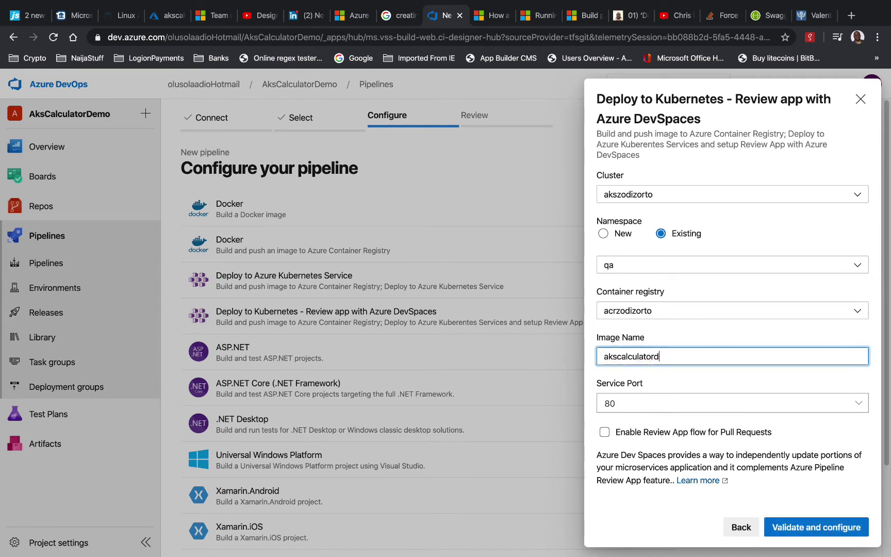
pyautogui.click(633, 434)
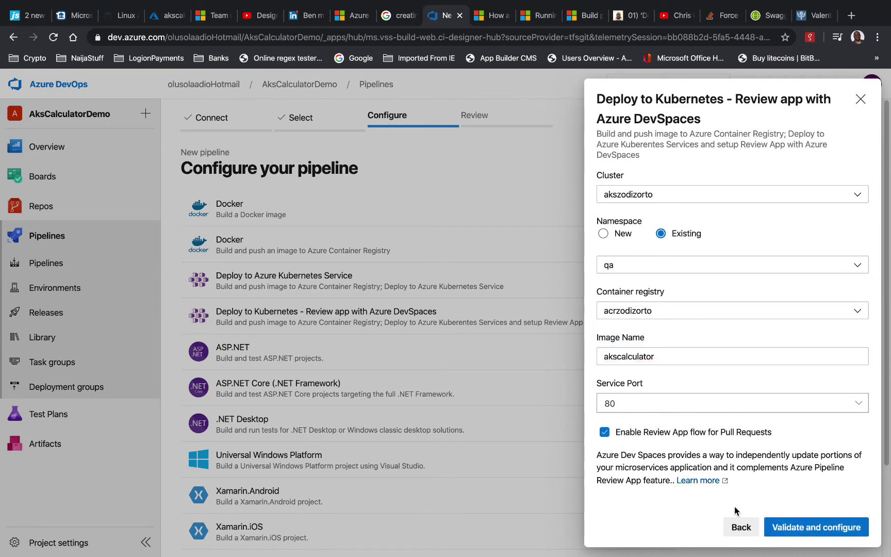
pyautogui.click(818, 527)
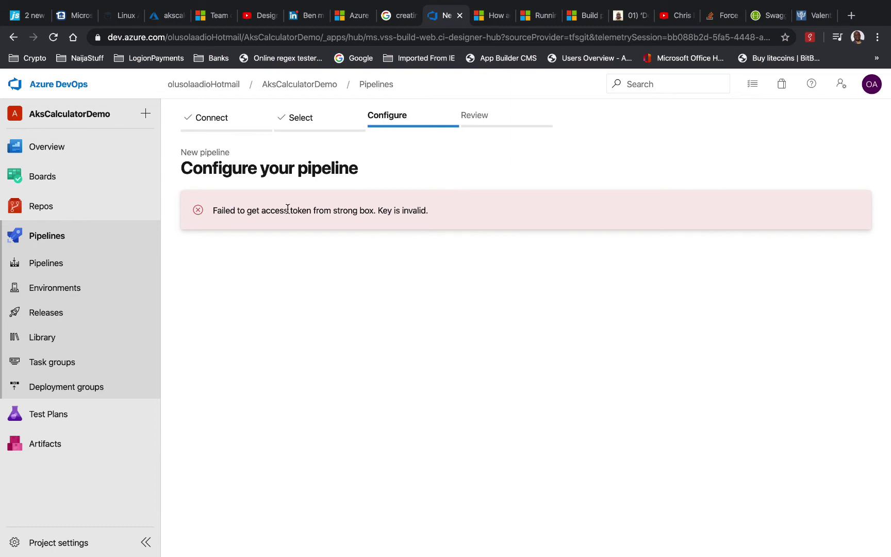
# Open azure-pipelines.yml from the AksCalculatorDemo repository files and view its variables
pyautogui.click(61, 265)
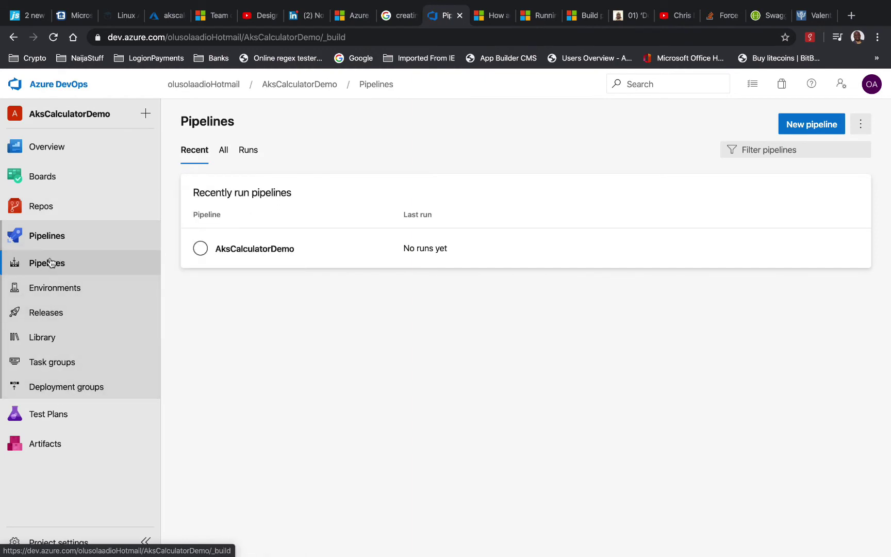
pyautogui.click(40, 206)
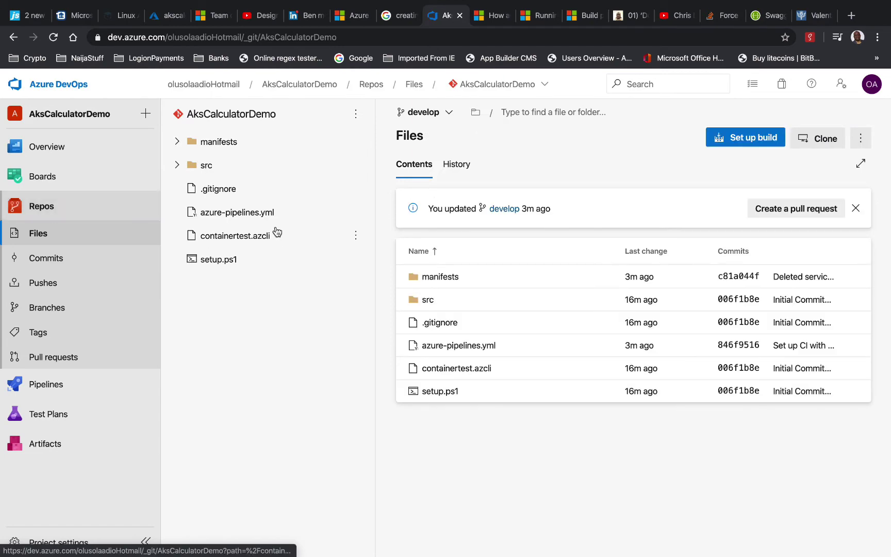
pyautogui.click(239, 218)
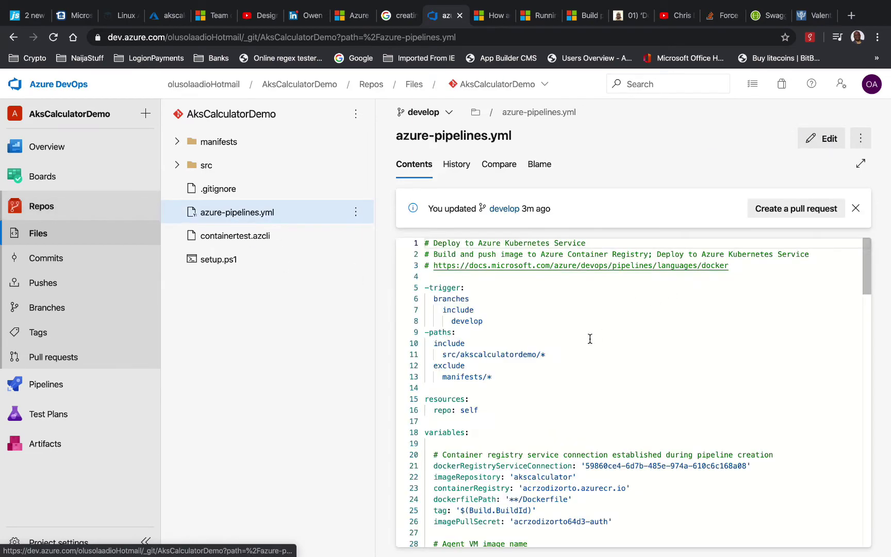
pyautogui.scroll(-1, 590, 339)
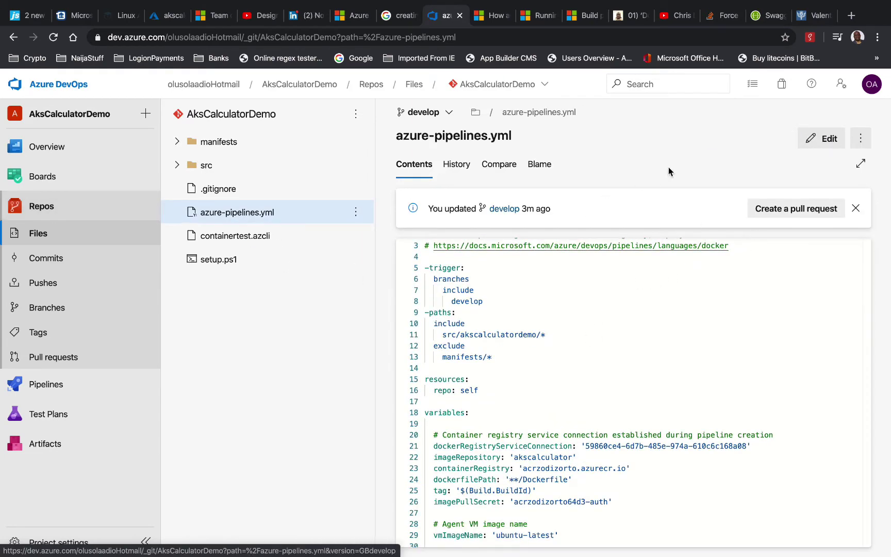
# Start editing azure-pipelines.yml and delete the imagePullSecret line on line 26
pyautogui.click(823, 138)
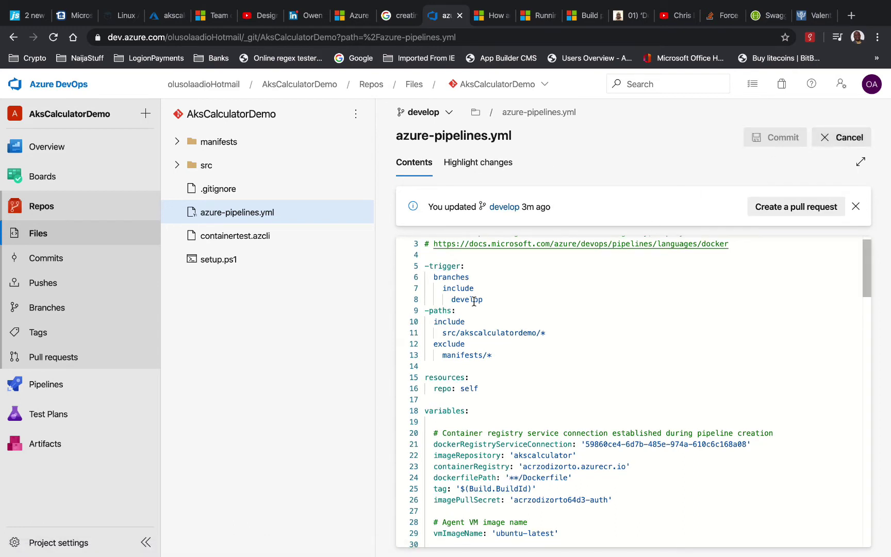
pyautogui.click(519, 364)
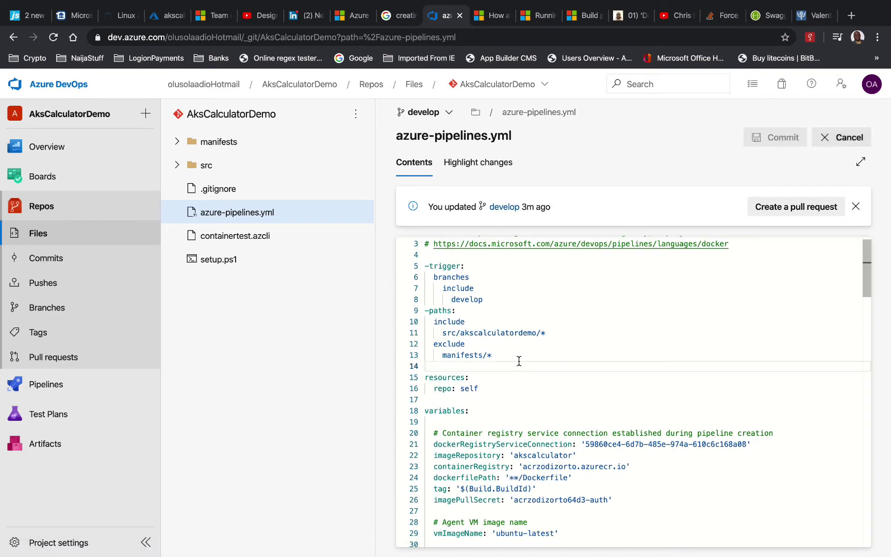
pyautogui.scroll(-5, 518, 360)
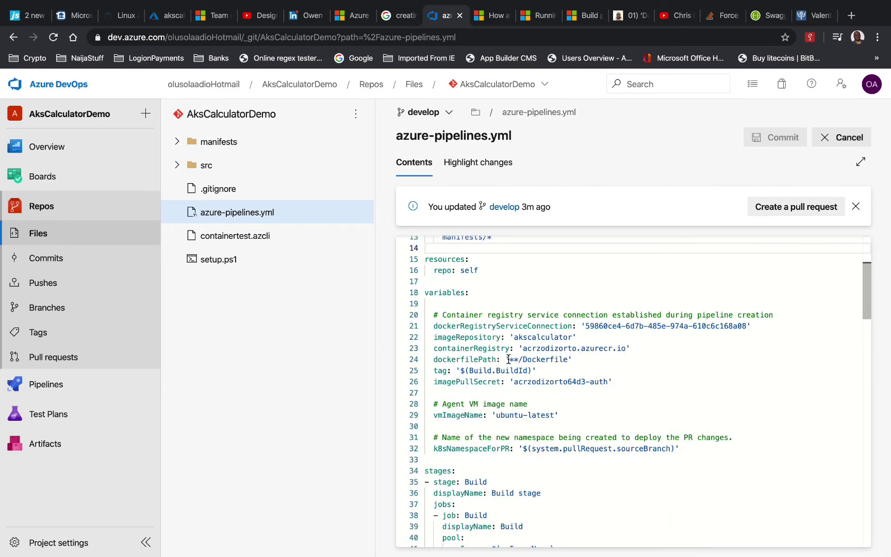
pyautogui.moveTo(614, 382); pyautogui.dragTo(428, 382)
pyautogui.click(428, 382)
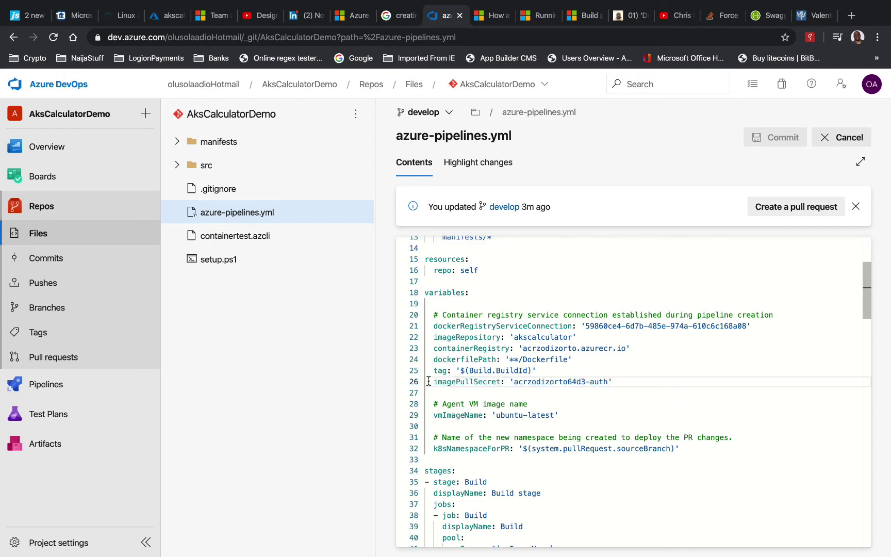
pyautogui.tripleClick(439, 382)
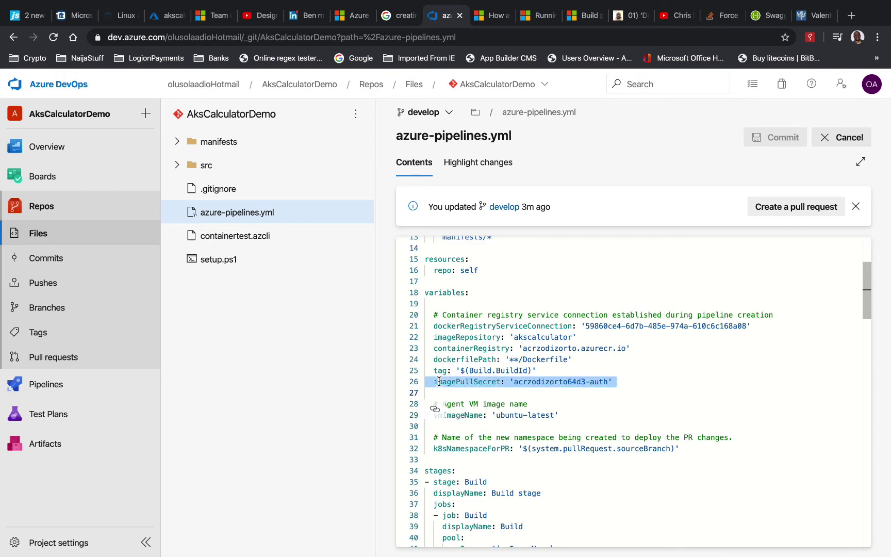
pyautogui.press('BackSpace')
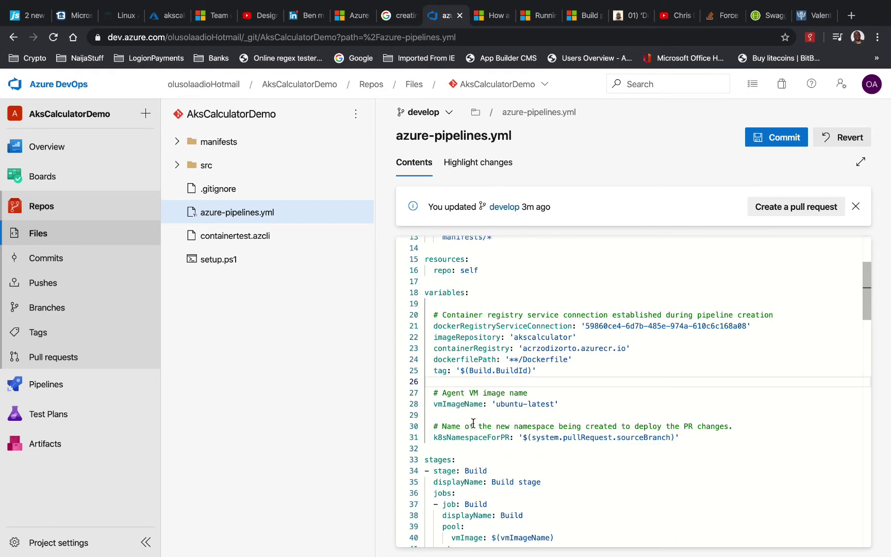
# Change Build.BuildId to Build.BuildNumber on line 25
pyautogui.click(527, 370)
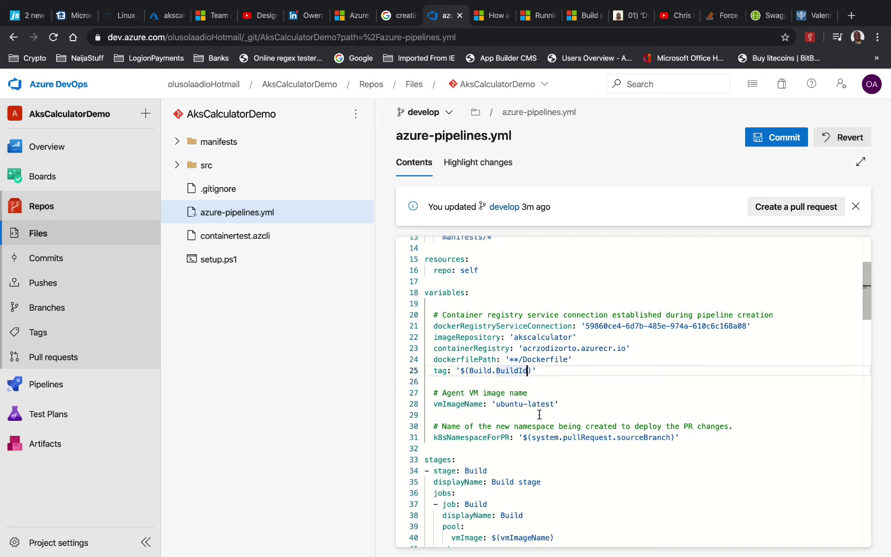
pyautogui.press('BackSpace')
pyautogui.press('BackSpace')
pyautogui.write('Number')
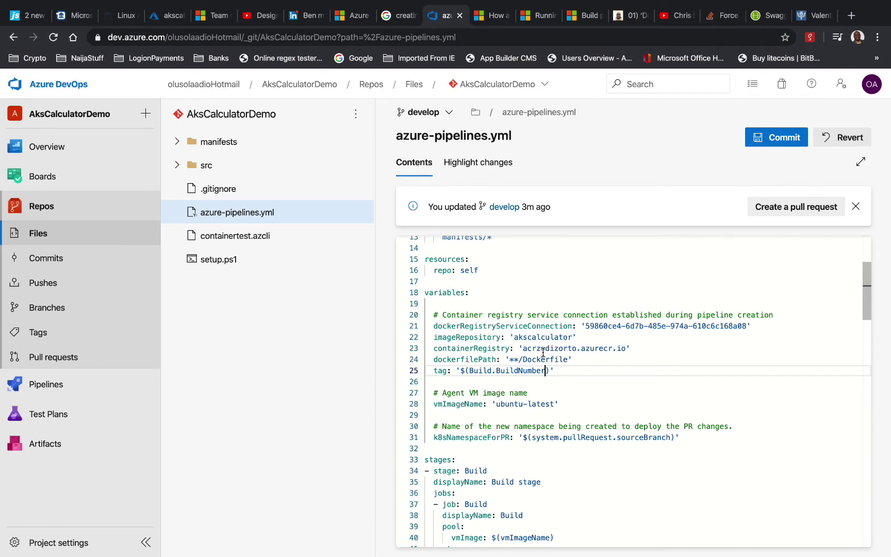
# Set k8sNamespaceForPR to $(system.pullRequest.pullRequestId) instead of sourceBranch
pyautogui.doubleClick(649, 439)
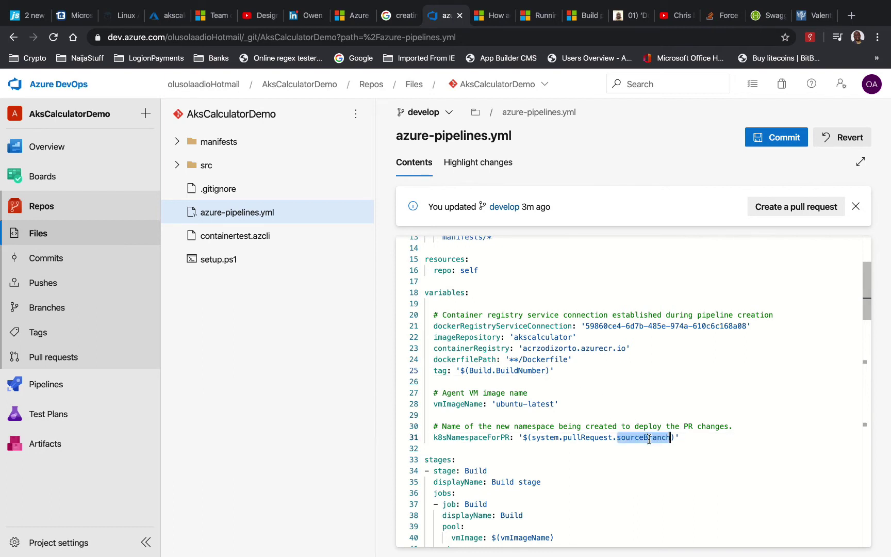
pyautogui.write('pullRe')
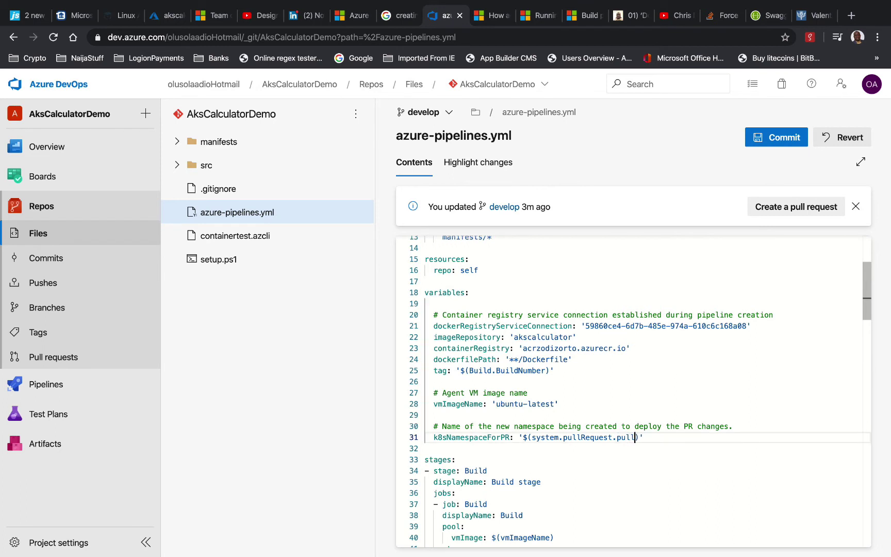
pyautogui.write('questId')
pyautogui.scroll(-5, 633, 420)
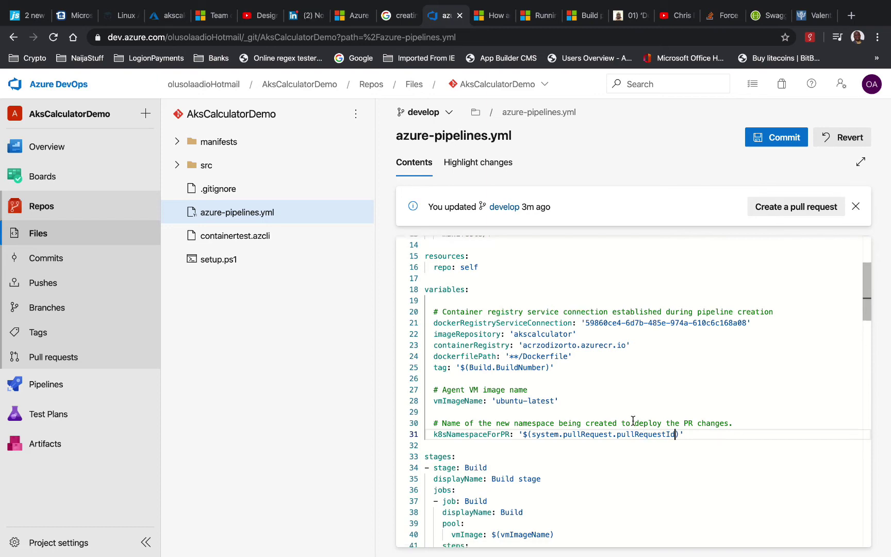
pyautogui.scroll(-6, 633, 420)
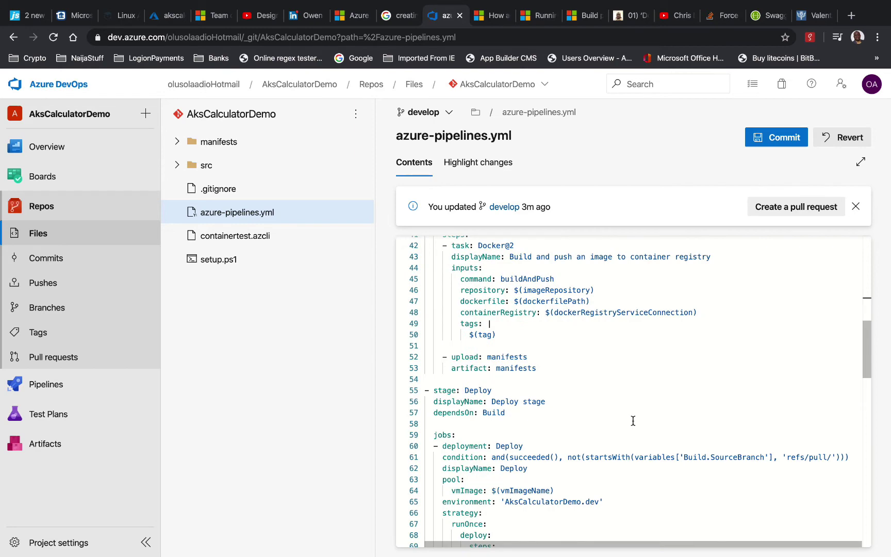
# Delete the Deploy job's Create imagePullSecret task and its leftover blank lines
pyautogui.scroll(1, 633, 421)
pyautogui.scroll(-10, 633, 421)
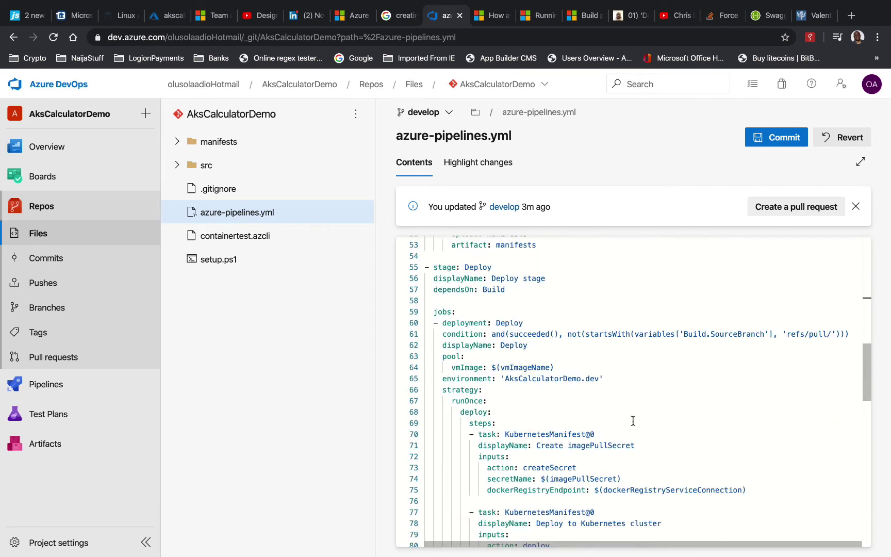
pyautogui.scroll(3, 633, 421)
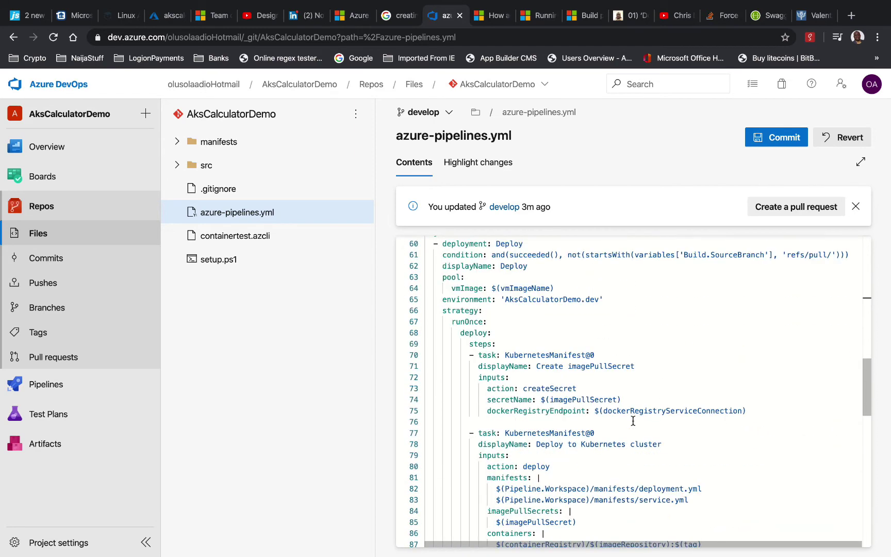
pyautogui.moveTo(761, 411); pyautogui.dragTo(423, 351)
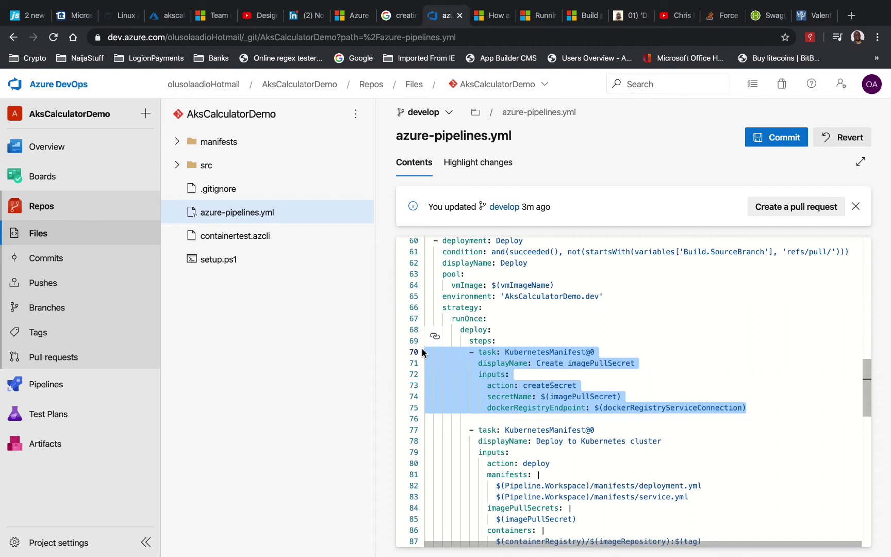
pyautogui.press('BackSpace')
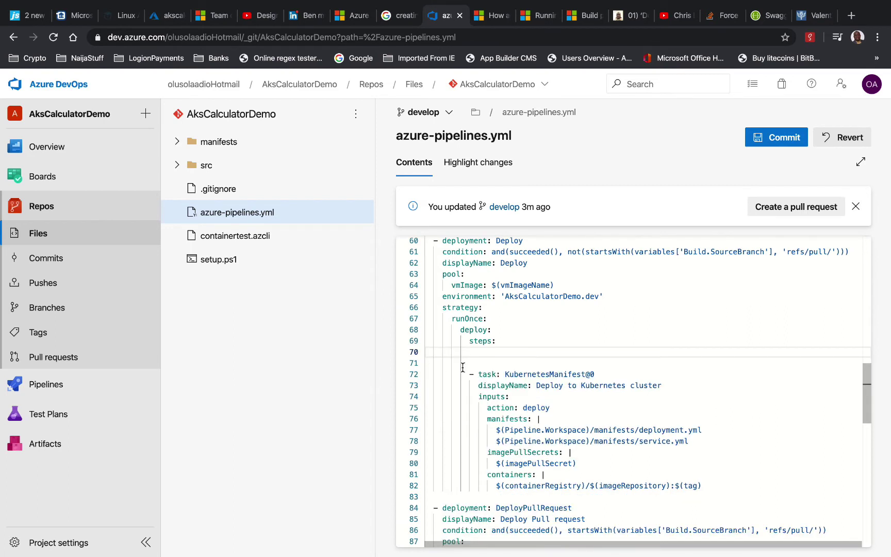
pyautogui.press('Down')
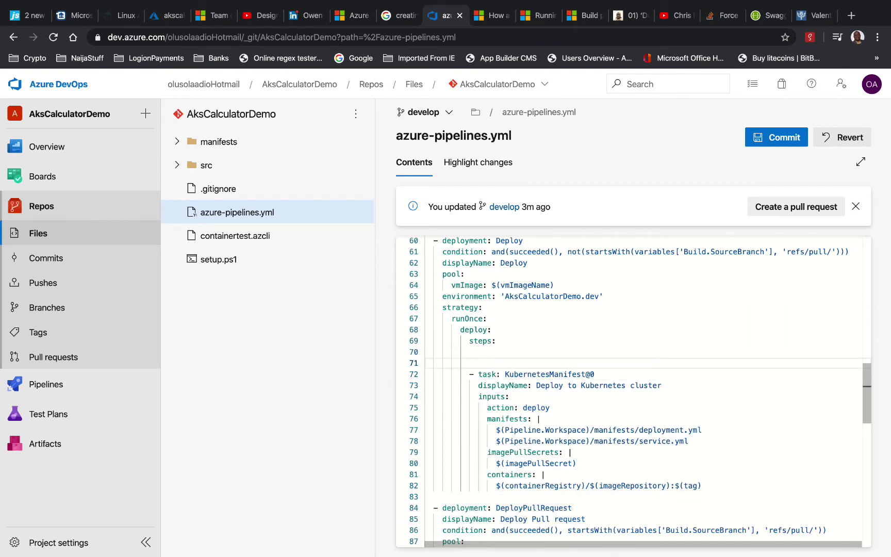
pyautogui.press('BackSpace')
pyautogui.press('BackSpace')
# Delete the pull request job's imagePullSecret task, leaving one blank line before the KubernetesManifest@0 task
pyautogui.scroll(-3, 533, 420)
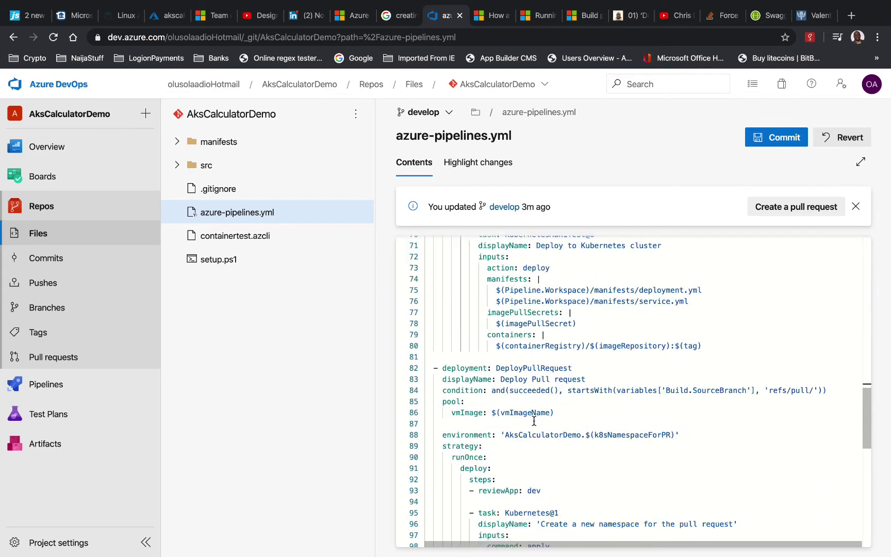
pyautogui.scroll(-3, 534, 421)
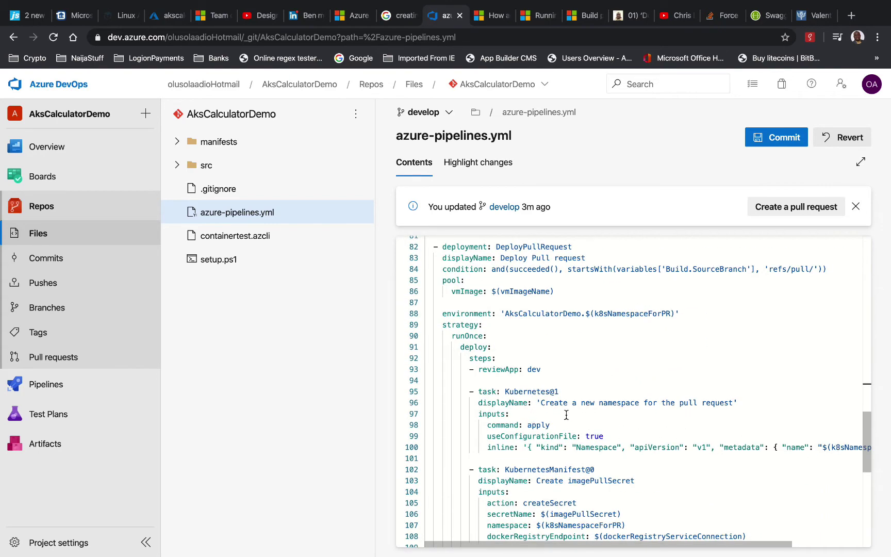
pyautogui.scroll(-3, 602, 469)
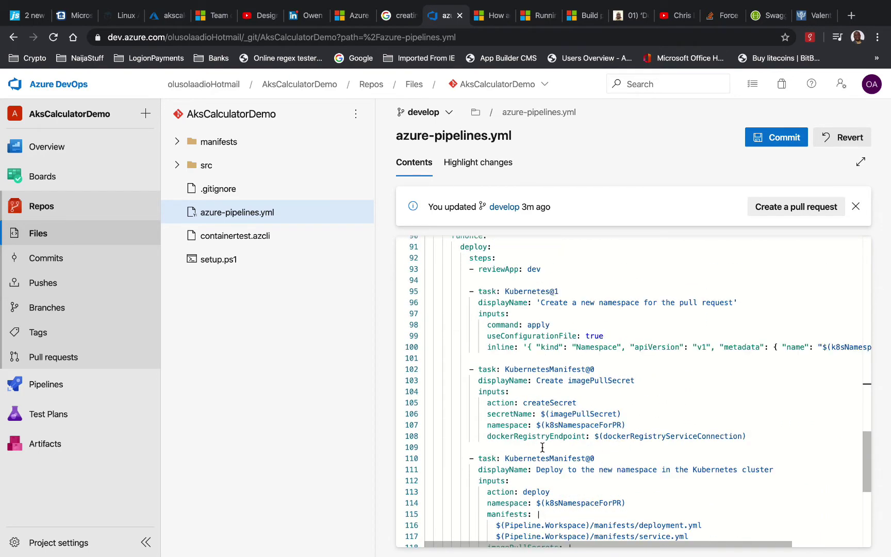
pyautogui.moveTo(545, 446); pyautogui.dragTo(429, 361)
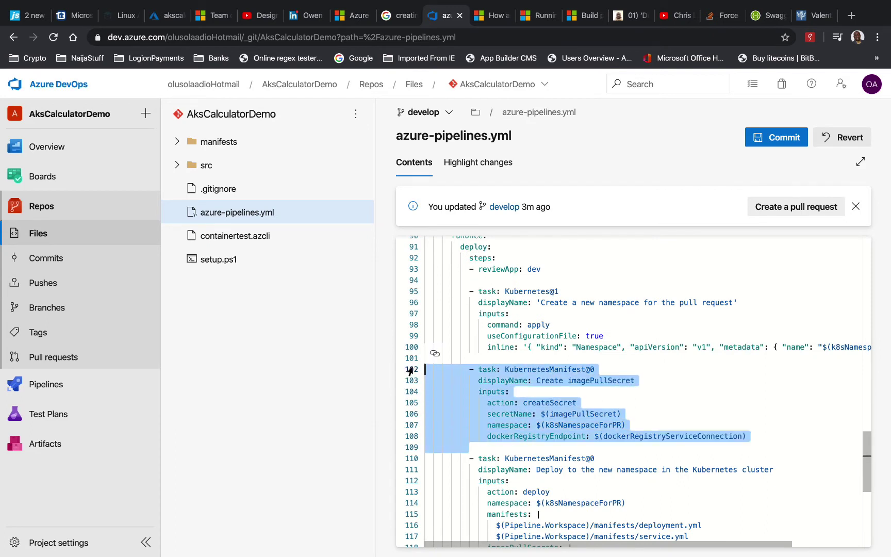
pyautogui.press('BackSpace')
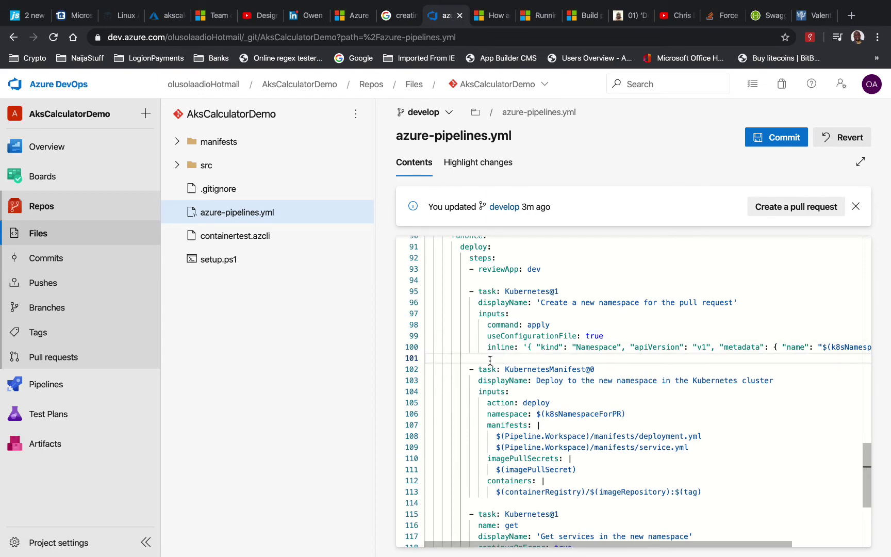
pyautogui.press('BackSpace')
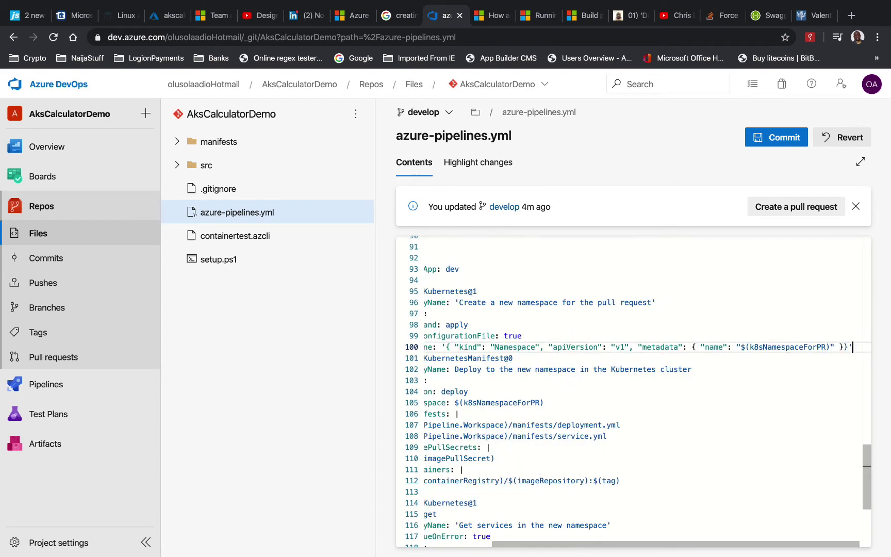
pyautogui.press('Right')
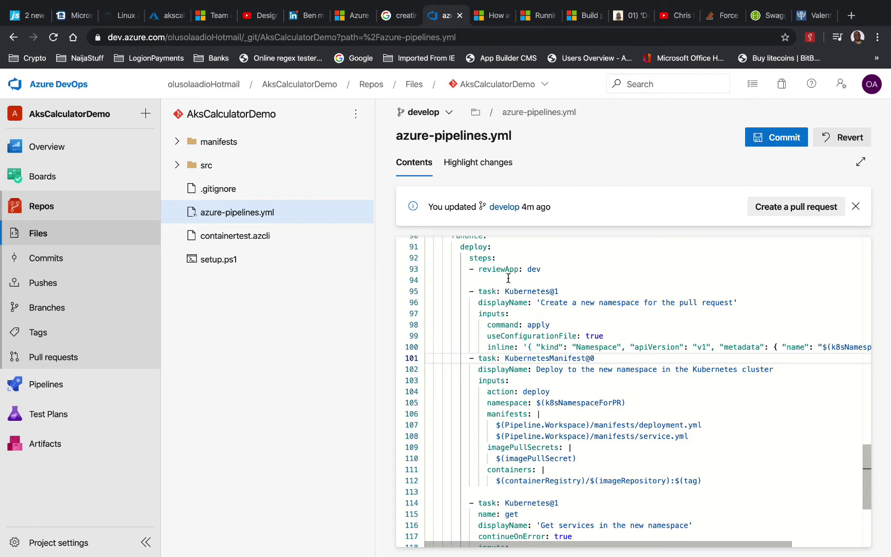
pyautogui.click(506, 279)
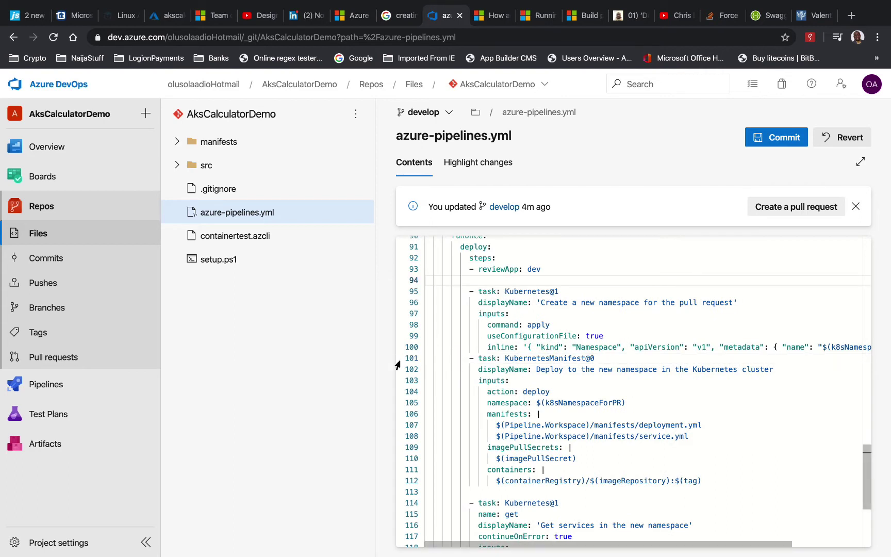
pyautogui.press('Return')
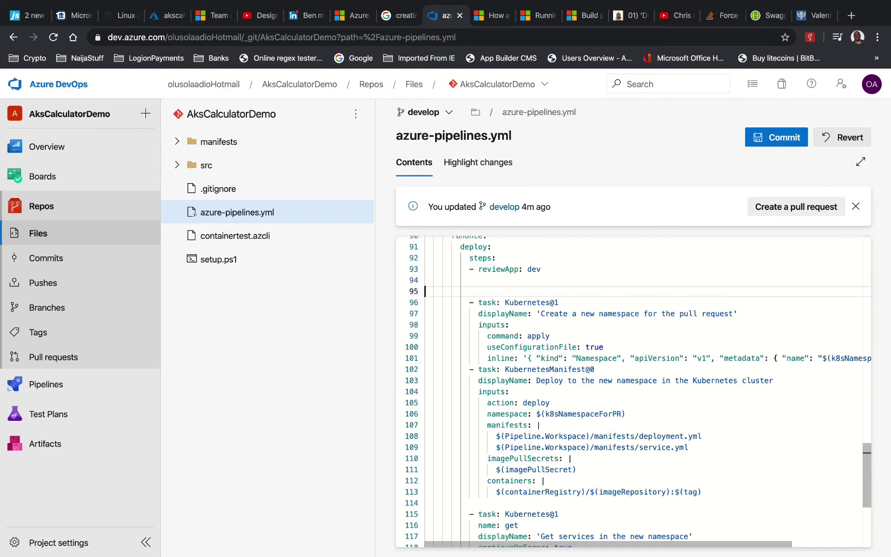
pyautogui.press('BackSpace')
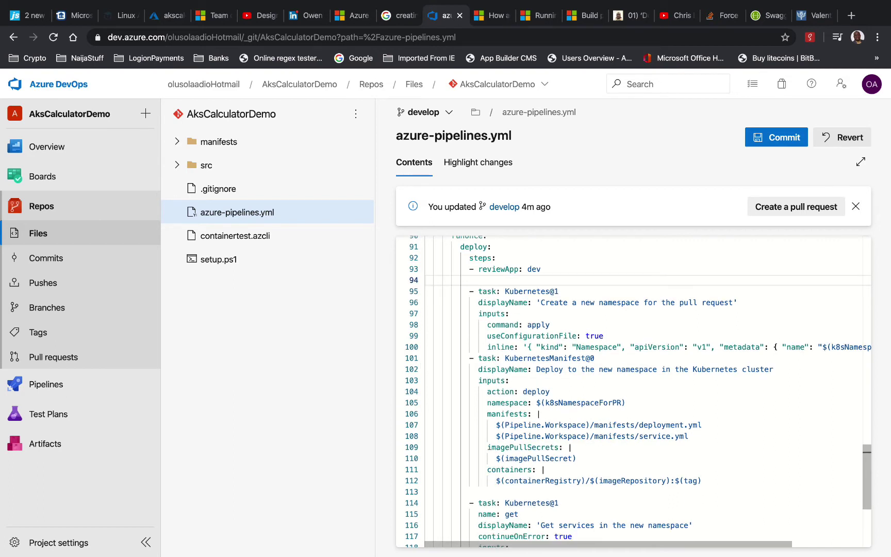
pyautogui.press('Down')
pyautogui.press('Down')
pyautogui.press('Down')
pyautogui.press('Down')
pyautogui.press('Down')
pyautogui.press('Down')
pyautogui.press('Down')
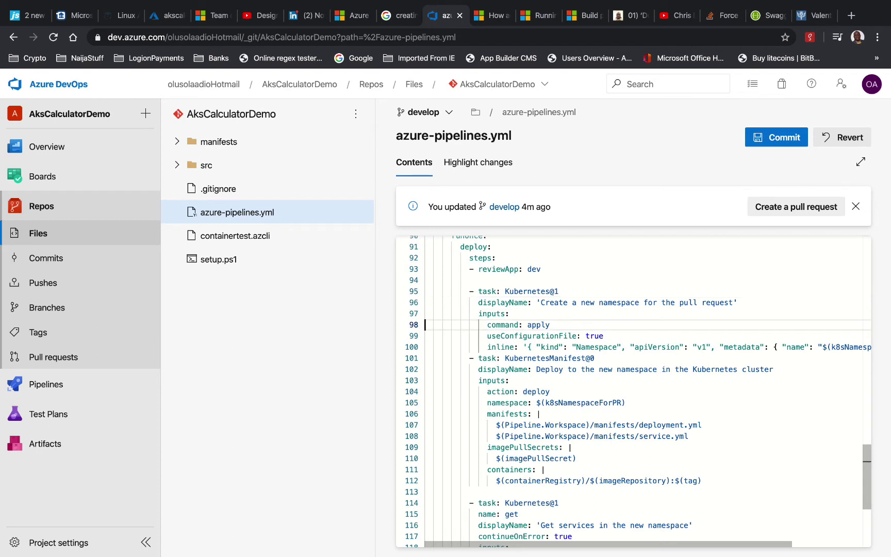
pyautogui.press('Return')
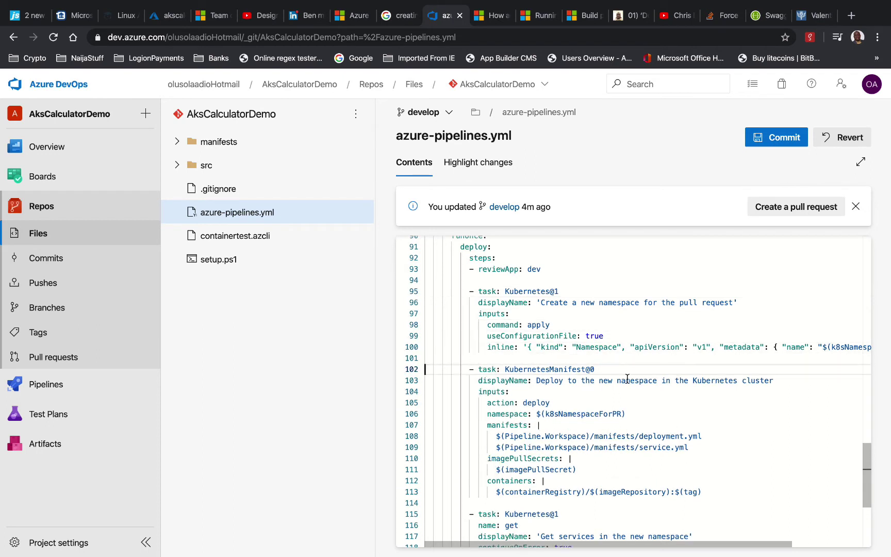
pyautogui.scroll(-1, 628, 387)
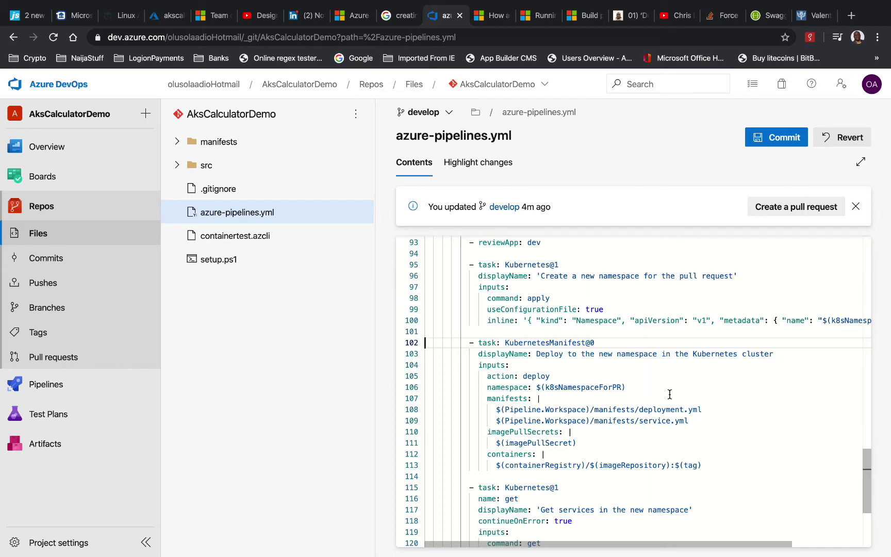
# On line 108, rename the deployment manifest to akscalculator and delete the service.yml and imagePullSecrets lines
pyautogui.click(178, 144)
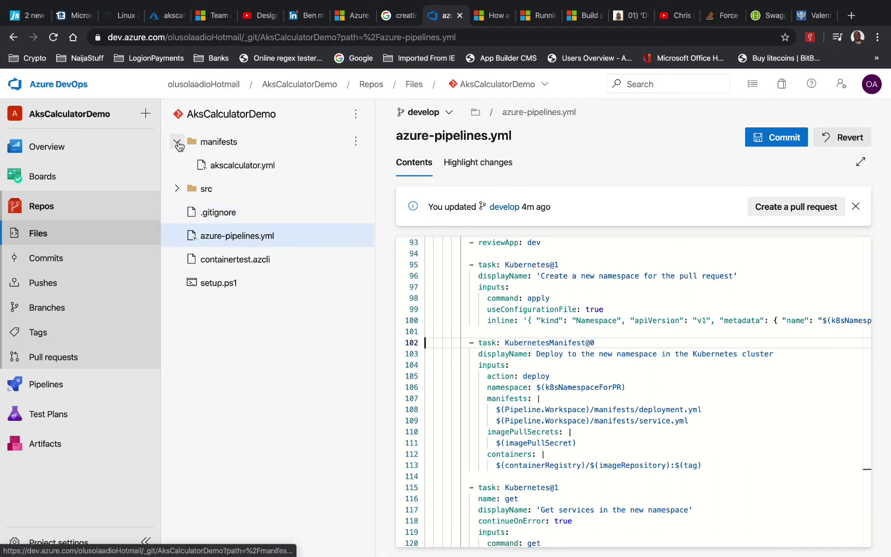
pyautogui.doubleClick(669, 409)
pyautogui.write('aks')
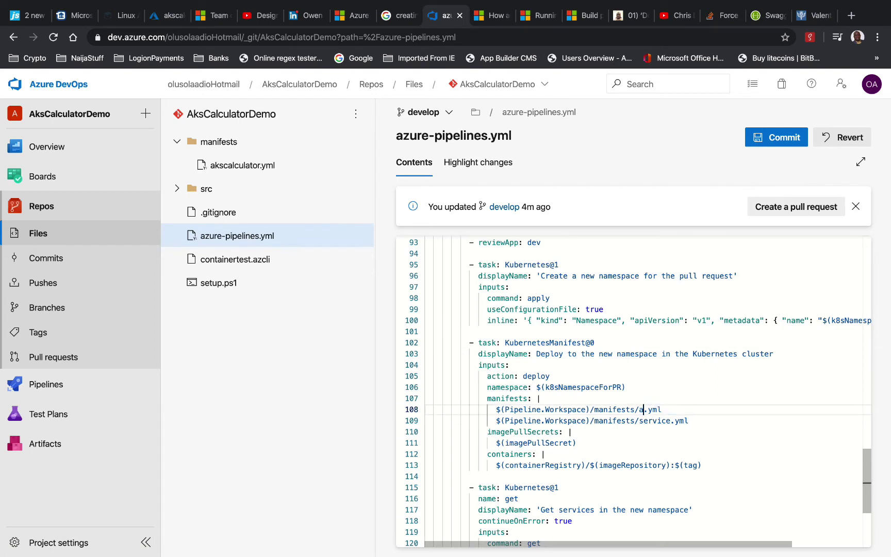
pyautogui.write('calculator')
pyautogui.press('Down')
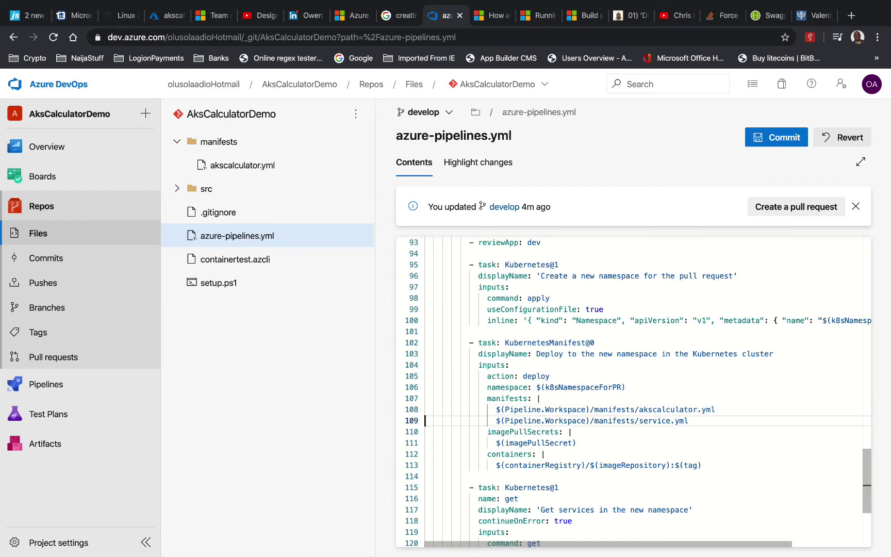
pyautogui.hotkey('shift', 'Down')
pyautogui.press('Delete')
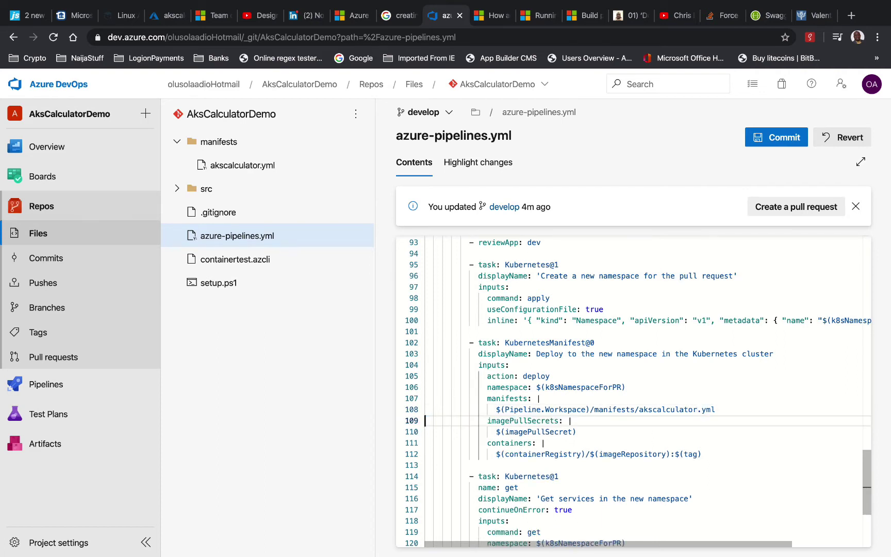
pyautogui.hotkey('shift', 'Down')
pyautogui.hotkey('shift', 'Down')
pyautogui.press('Delete')
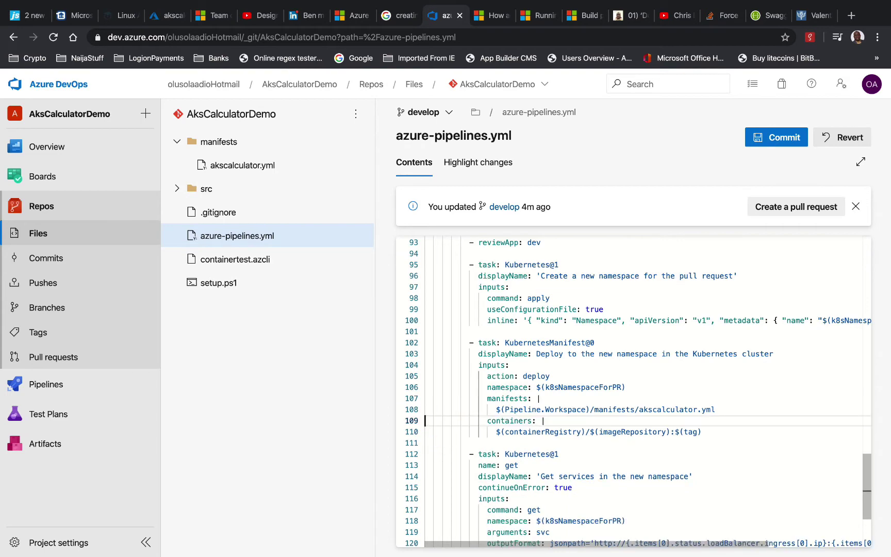
# On line 75, replace the deployment manifest with akscalculator.yml and remove the service.yml line
pyautogui.scroll(5, 719, 425)
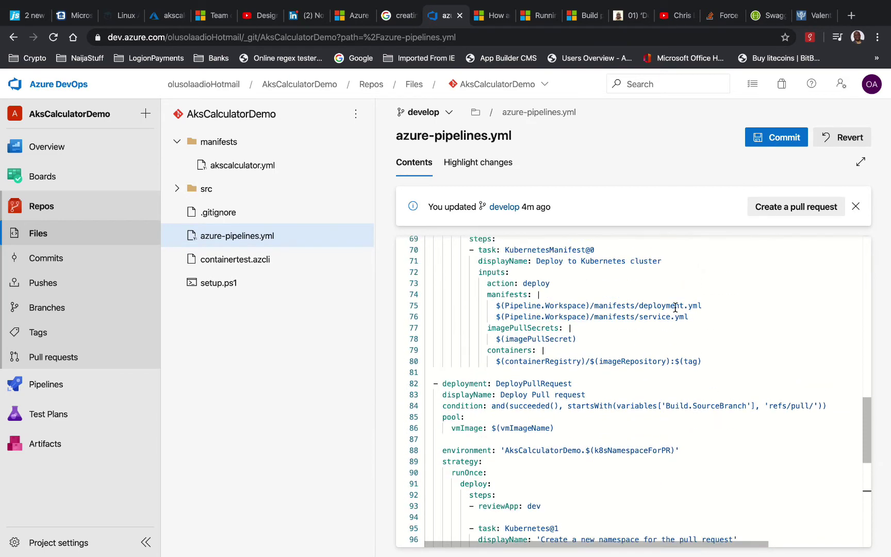
pyautogui.scroll(-5, 684, 367)
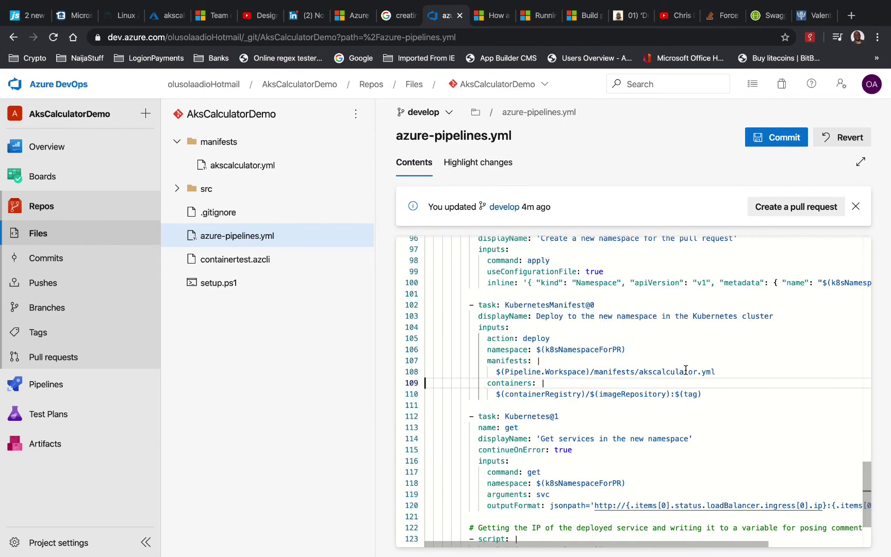
pyautogui.doubleClick(658, 372)
pyautogui.hotkey('ctrl', 'c')
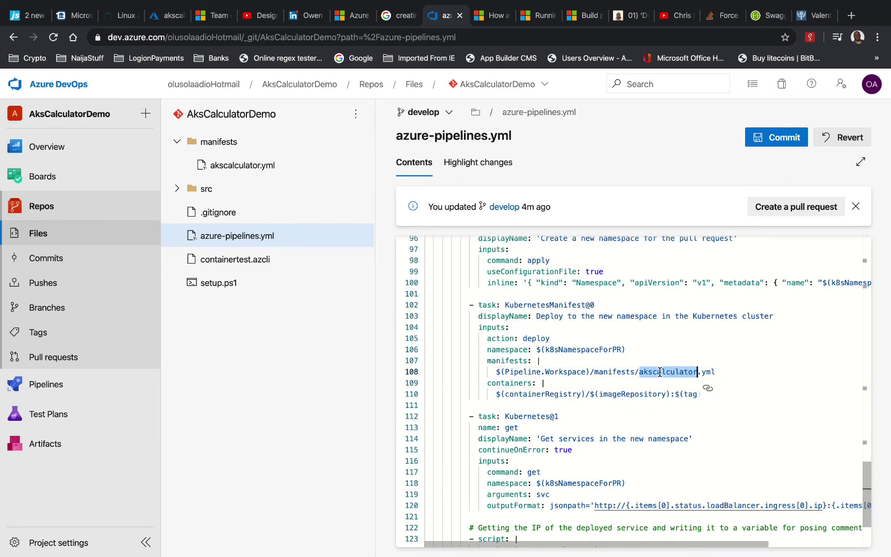
pyautogui.scroll(8, 662, 371)
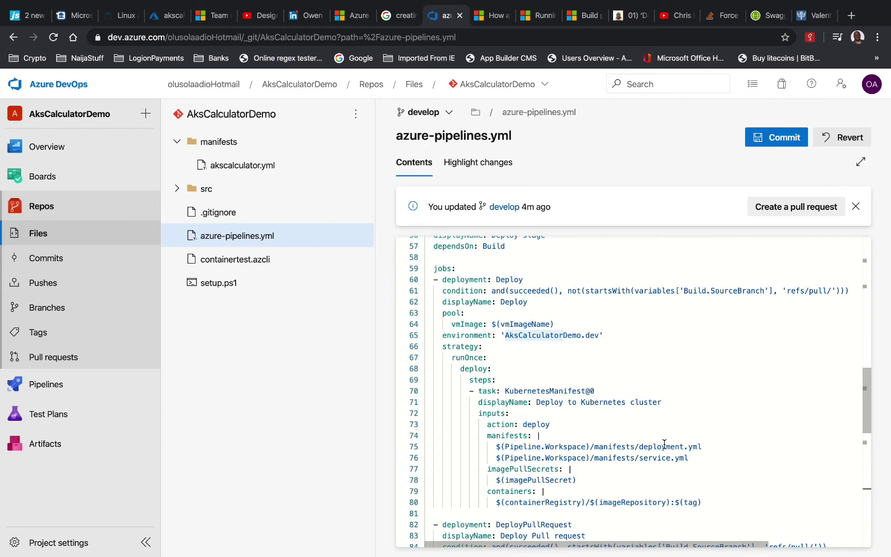
pyautogui.doubleClick(666, 446)
pyautogui.hotkey('ctrl', 'v')
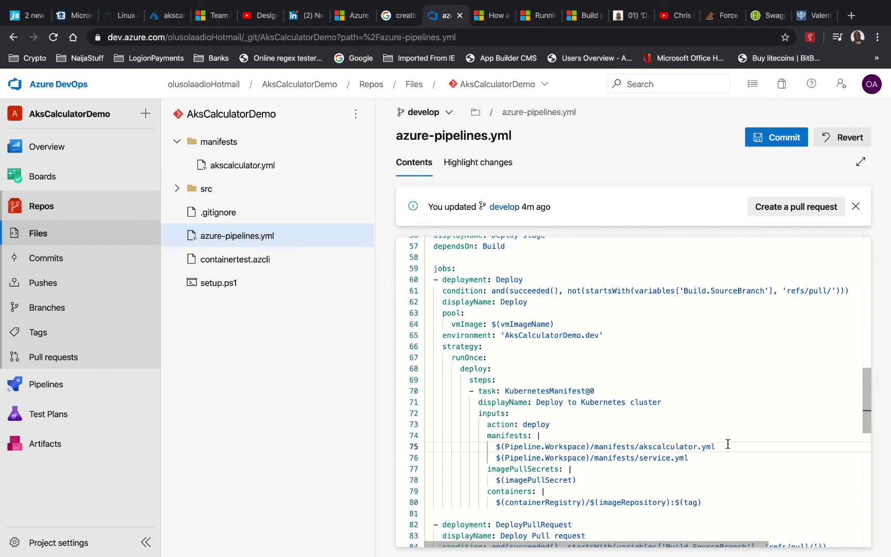
pyautogui.press('Down')
pyautogui.press('super+l')
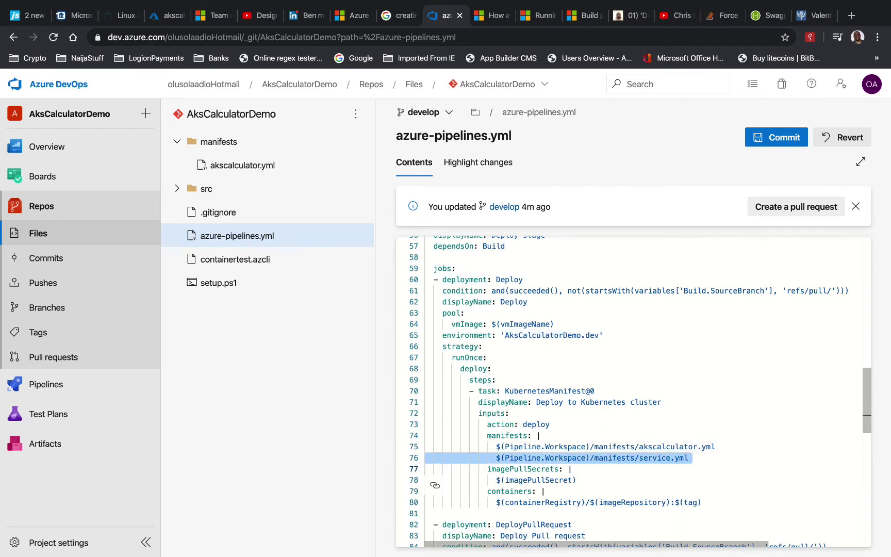
pyautogui.press('BackSpace')
pyautogui.press('super+l')
pyautogui.press('super+l')
pyautogui.press('BackSpace')
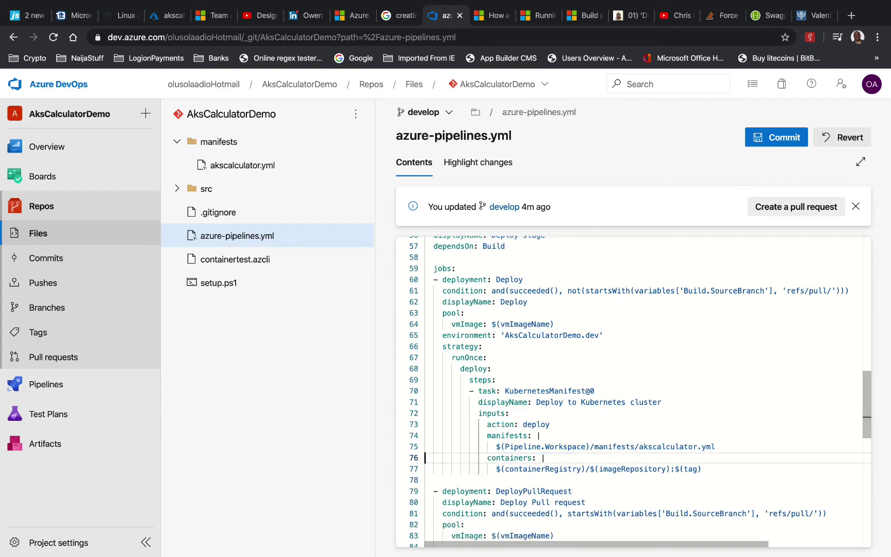
pyautogui.scroll(1, 677, 406)
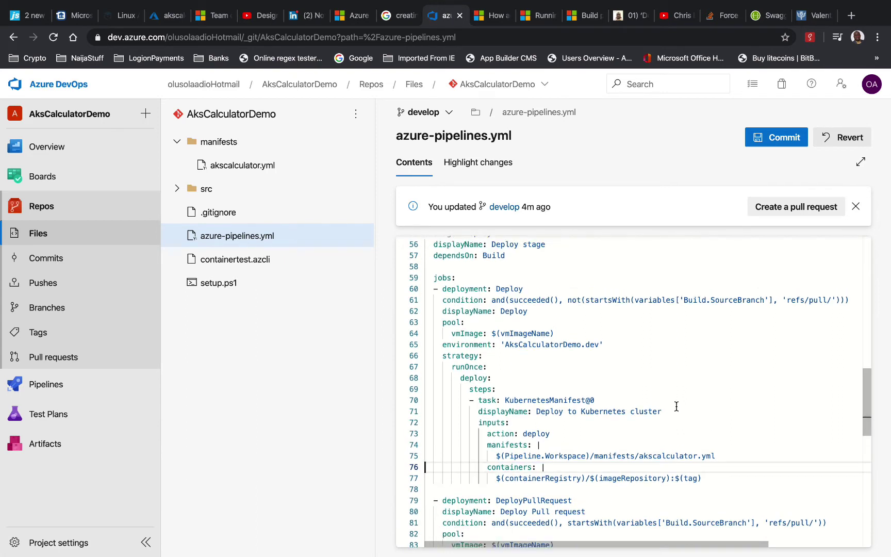
pyautogui.scroll(2, 677, 406)
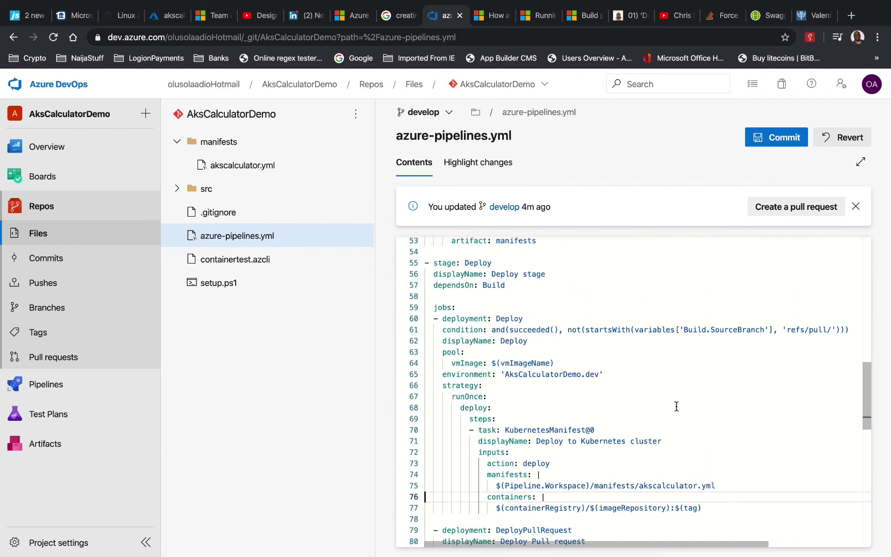
pyautogui.scroll(-1, 676, 406)
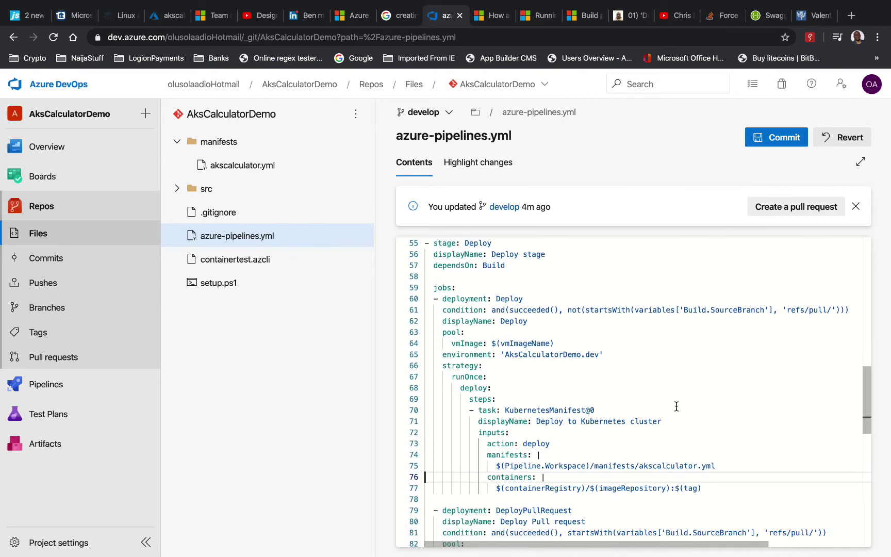
pyautogui.scroll(-5, 677, 406)
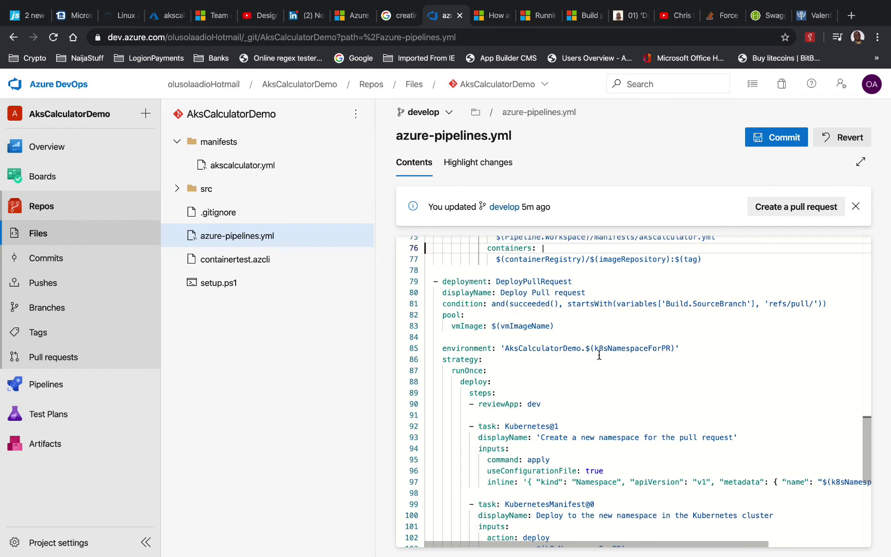
pyautogui.scroll(1, 609, 367)
pyautogui.scroll(5, 609, 367)
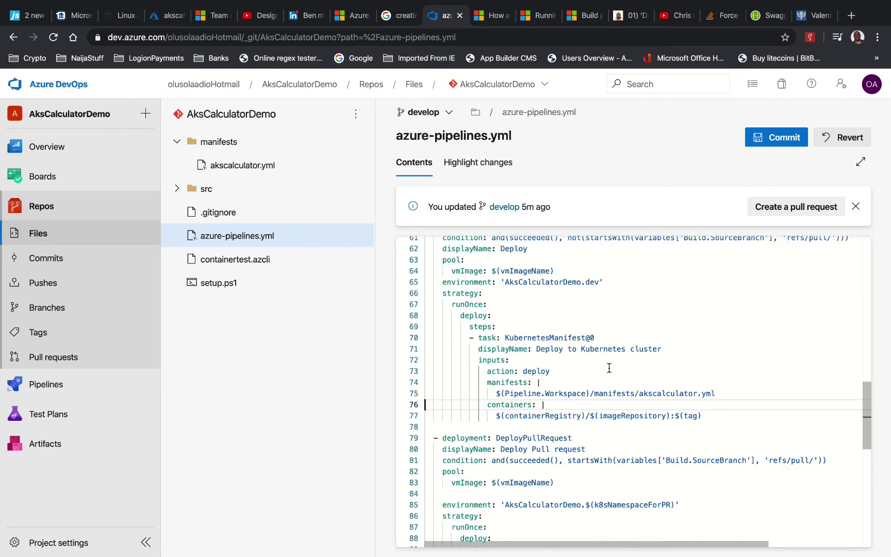
pyautogui.scroll(8, 609, 367)
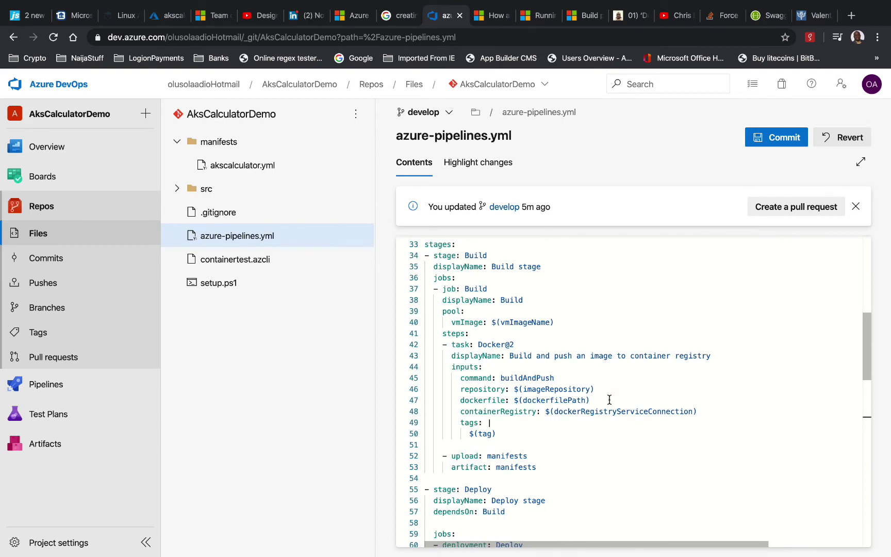
pyautogui.scroll(-7, 607, 396)
pyautogui.scroll(-2, 609, 400)
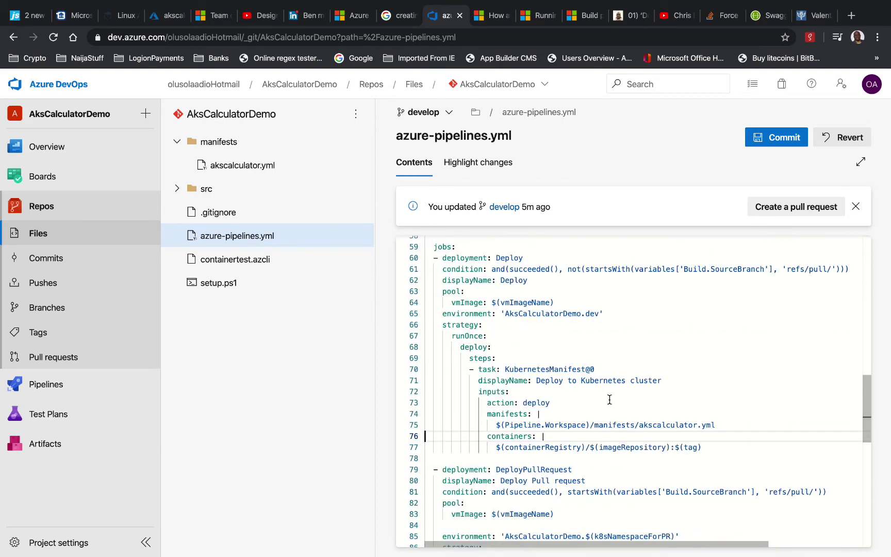
pyautogui.scroll(-3, 609, 400)
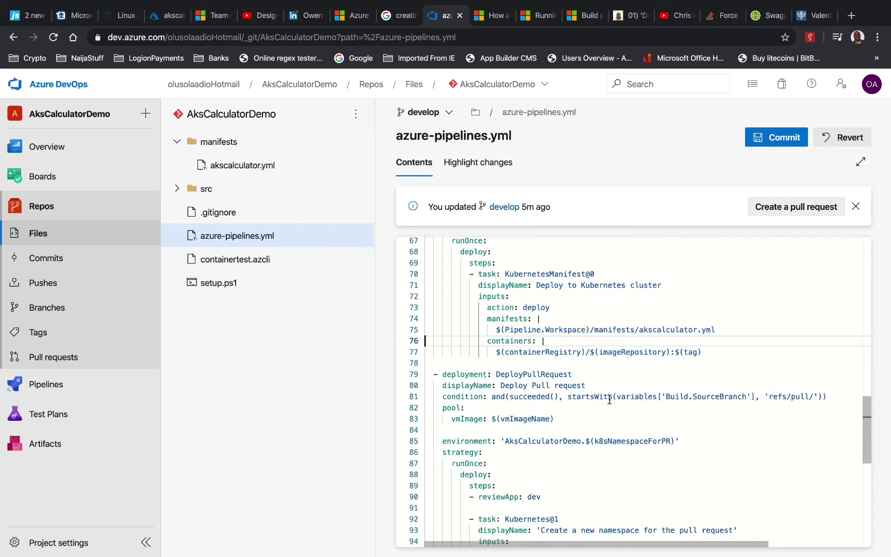
pyautogui.scroll(-4, 609, 400)
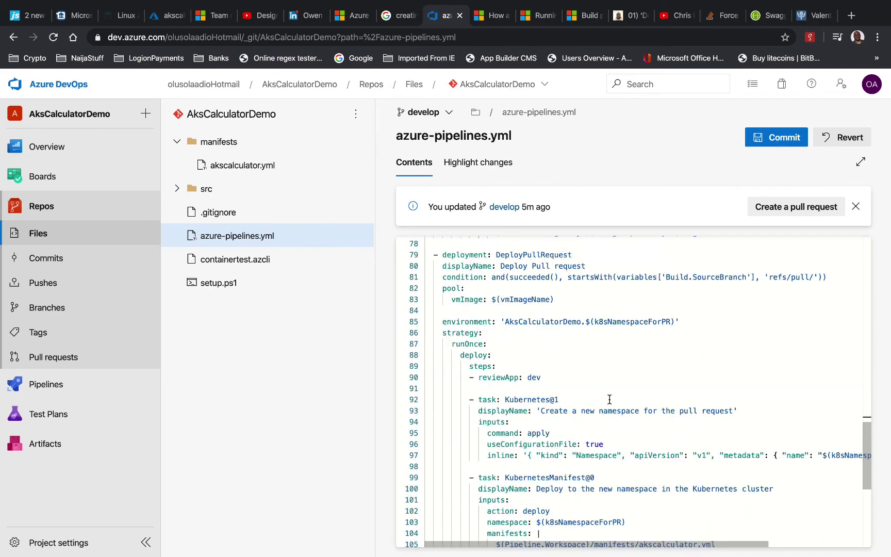
pyautogui.scroll(3, 580, 374)
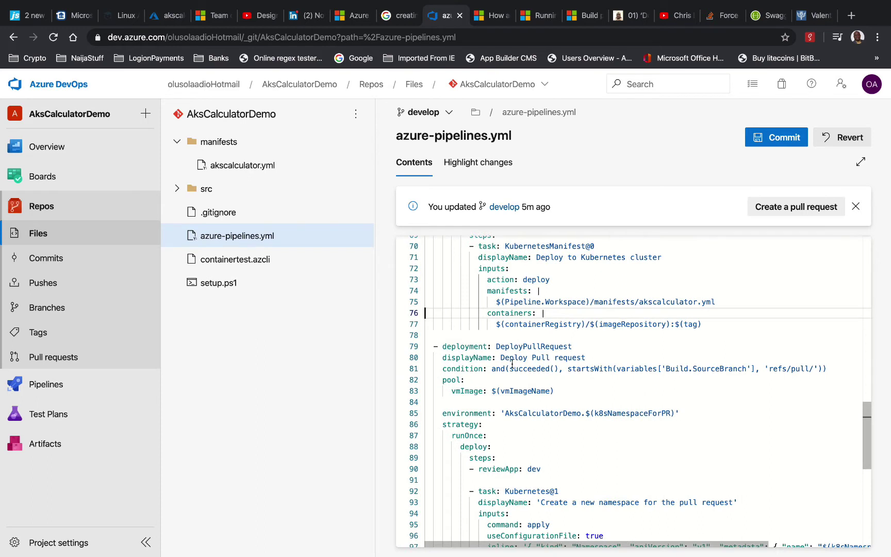
pyautogui.click(440, 336)
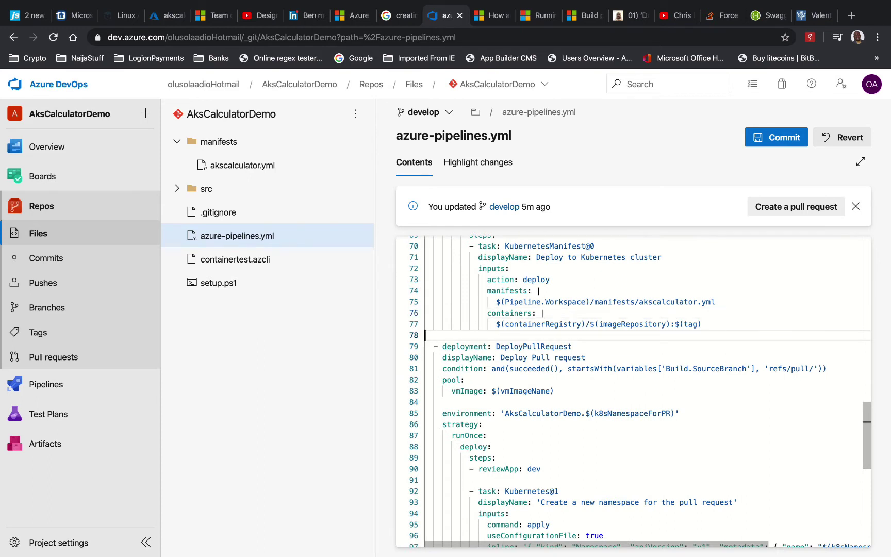
pyautogui.press('Down')
pyautogui.hotkey('shift', 'Down')
pyautogui.hotkey('shift', 'Down')
pyautogui.hotkey('shift', 'Down')
pyautogui.hotkey('shift', 'Down')
pyautogui.hotkey('shift', 'Down')
pyautogui.hotkey('shift', 'Down')
pyautogui.hotkey('shift', 'Down')
pyautogui.hotkey('shift', 'Down')
pyautogui.hotkey('shift', 'Down')
pyautogui.hotkey('shift', 'Down')
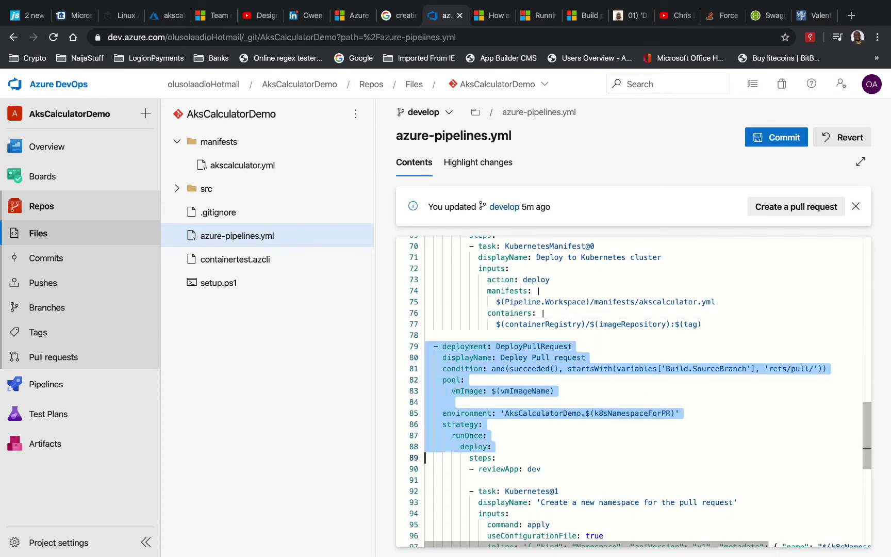
pyautogui.hotkey('shift', 'Down')
pyautogui.hotkey('shift', 'Down')
pyautogui.hotkey('shift', 'Down')
pyautogui.hotkey('shift', 'Down')
pyautogui.hotkey('shift', 'Down')
pyautogui.hotkey('shift', 'Down')
pyautogui.hotkey('shift', 'Down')
pyautogui.hotkey('shift', 'Down')
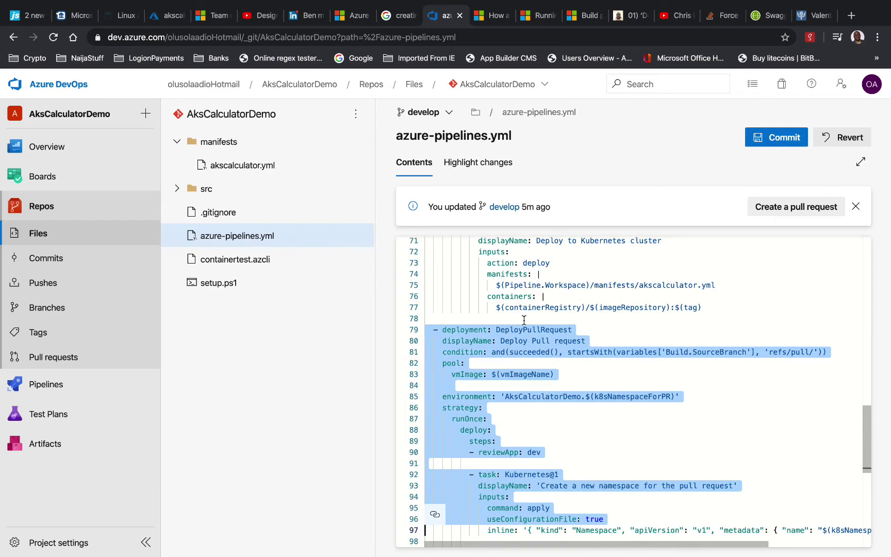
pyautogui.click(547, 316)
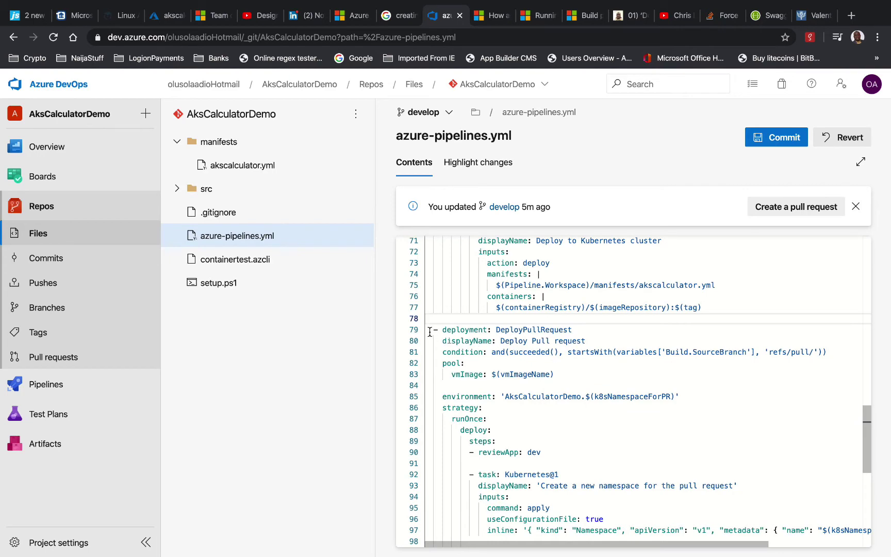
pyautogui.scroll(5, 430, 331)
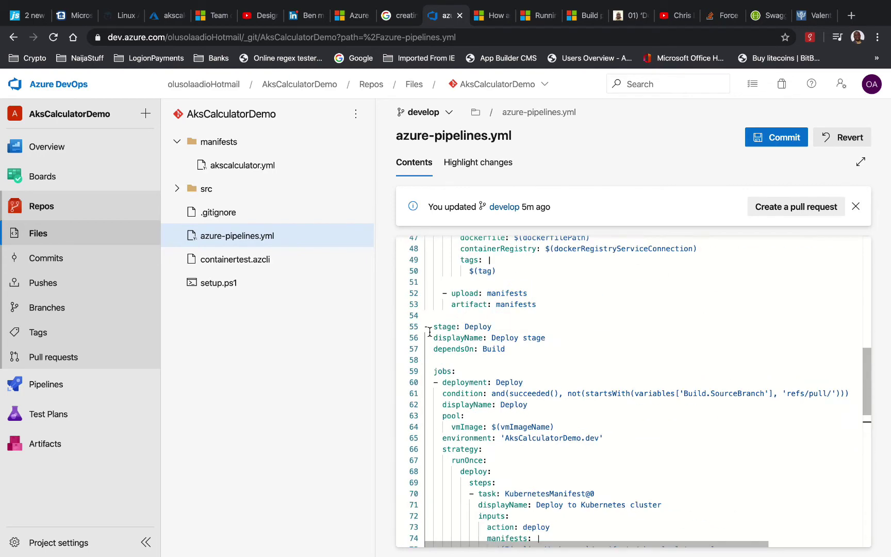
pyautogui.scroll(-1, 450, 344)
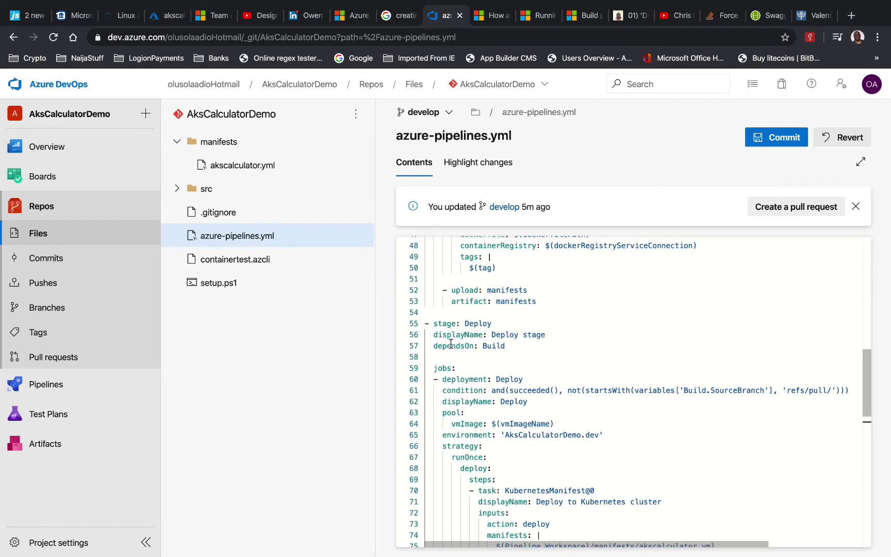
pyautogui.scroll(-3, 450, 344)
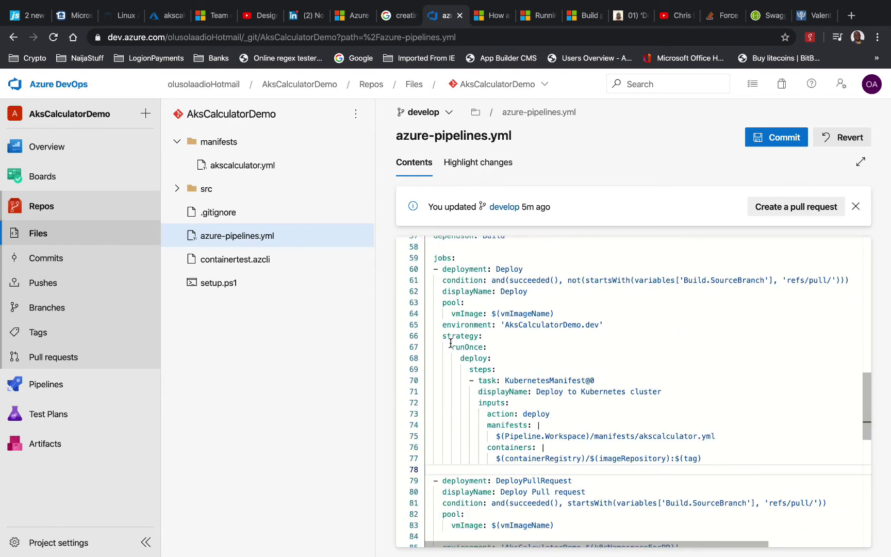
pyautogui.scroll(-2, 450, 343)
pyautogui.scroll(-1, 450, 343)
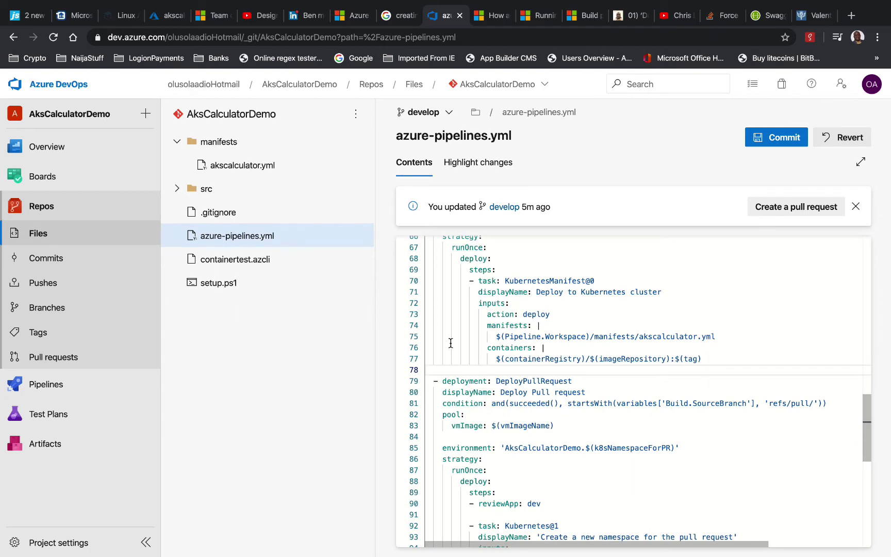
pyautogui.scroll(-1, 451, 343)
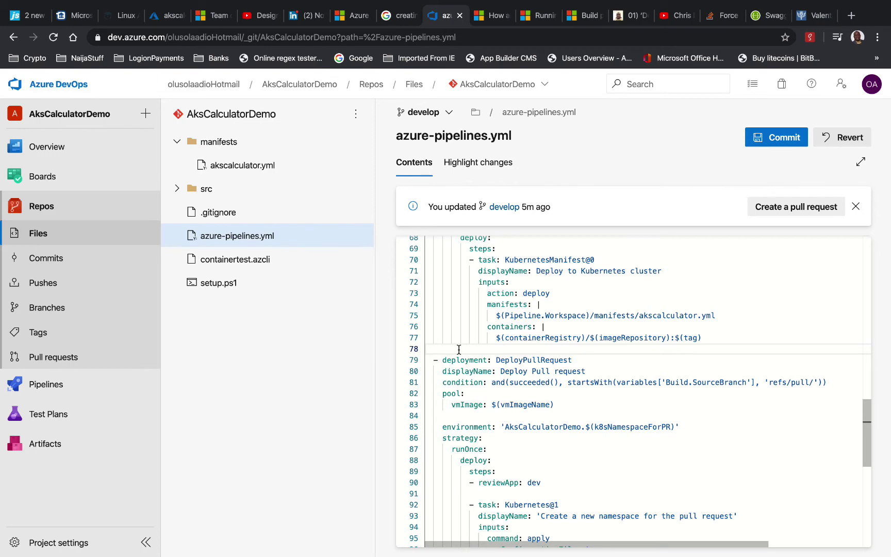
pyautogui.scroll(5, 459, 350)
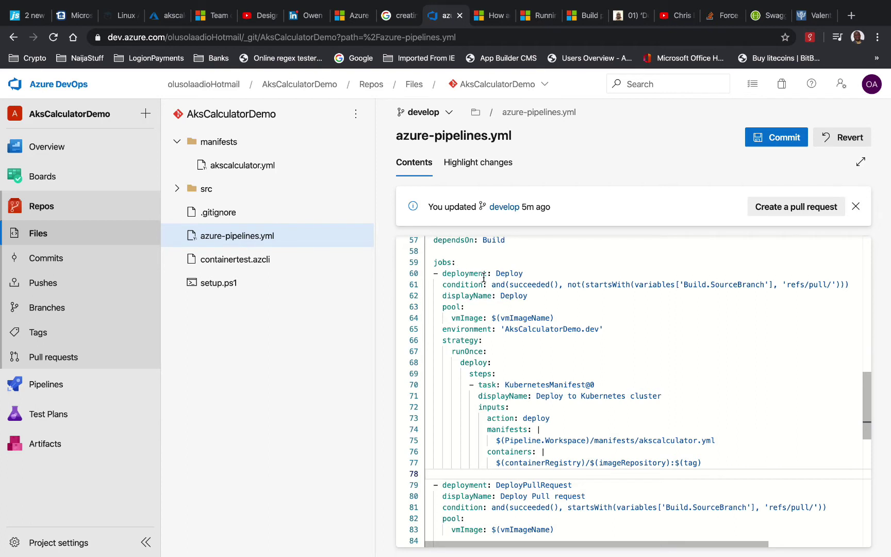
pyautogui.scroll(-1, 488, 439)
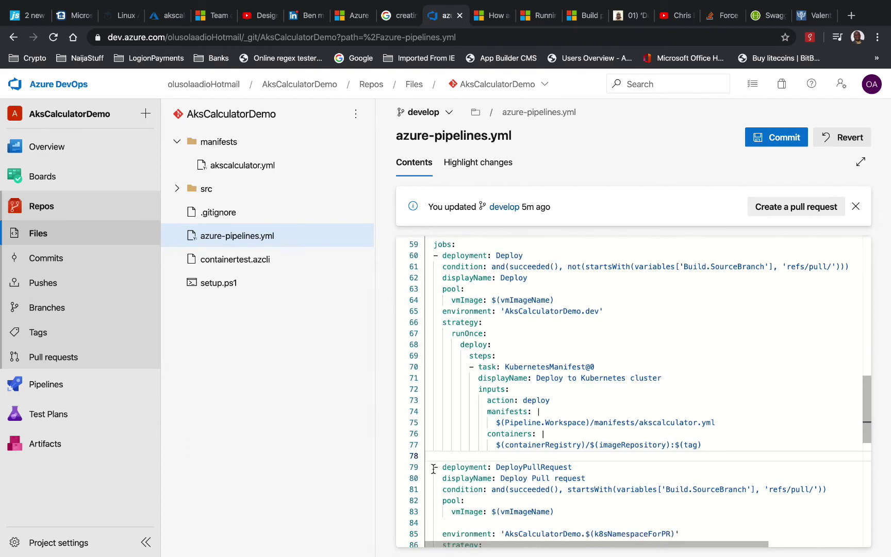
# Cut the DeployPullRequest job and paste it above the Deploy stage
pyautogui.moveTo(430, 466); pyautogui.dragTo(521, 542)
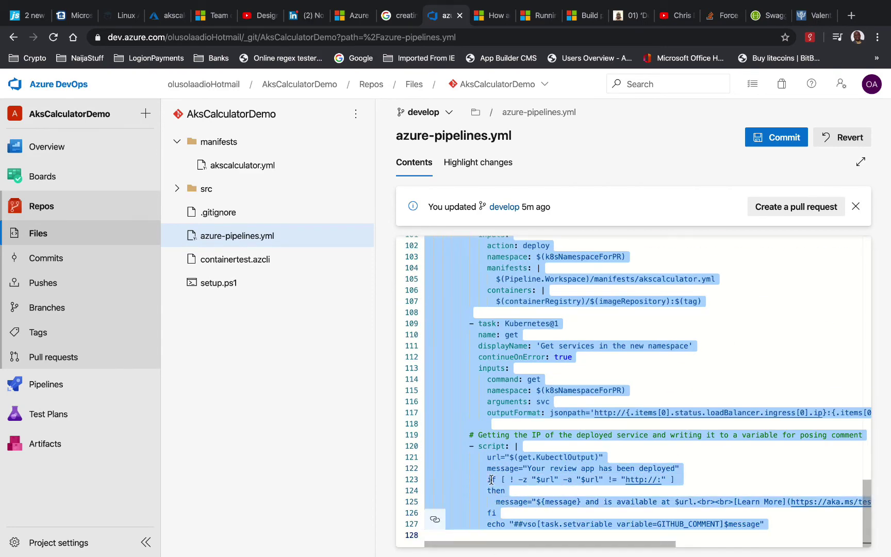
pyautogui.rightClick(459, 389)
pyautogui.click(490, 429)
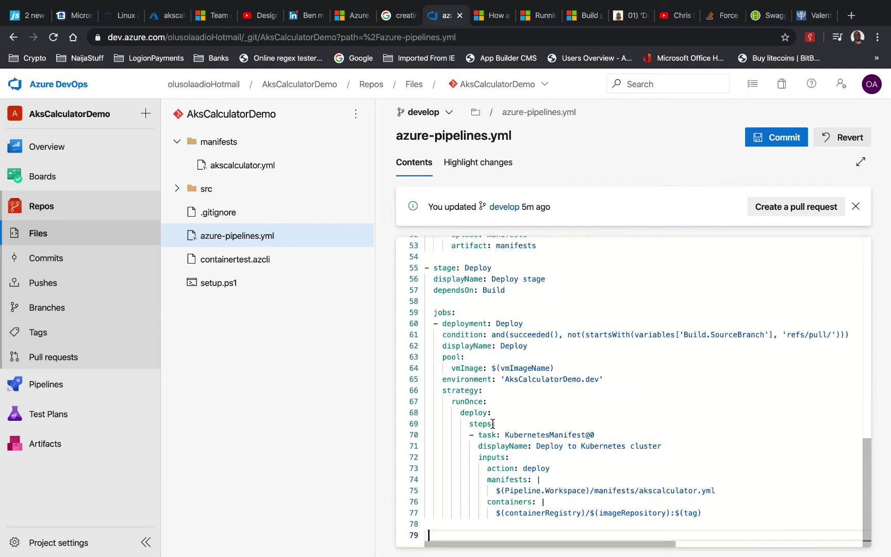
pyautogui.scroll(5, 488, 395)
pyautogui.scroll(3, 488, 395)
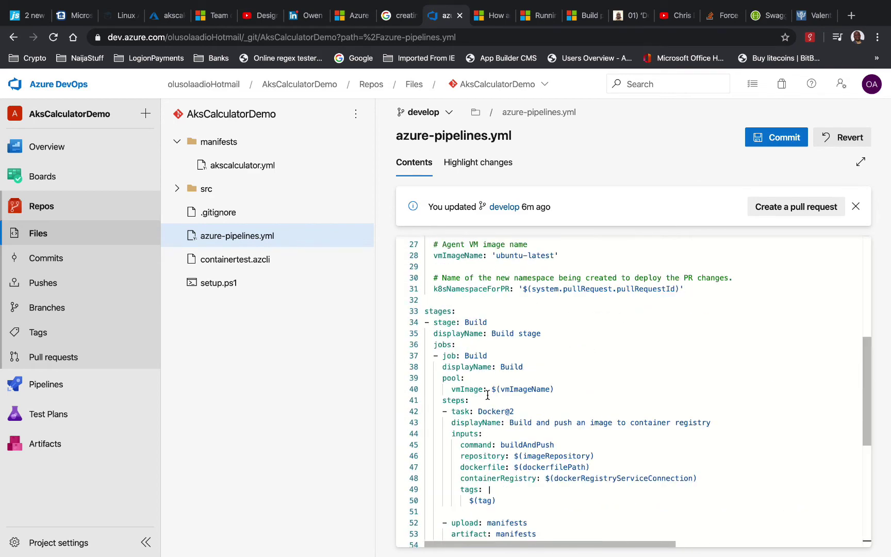
pyautogui.scroll(-1, 485, 383)
pyautogui.scroll(-3, 484, 382)
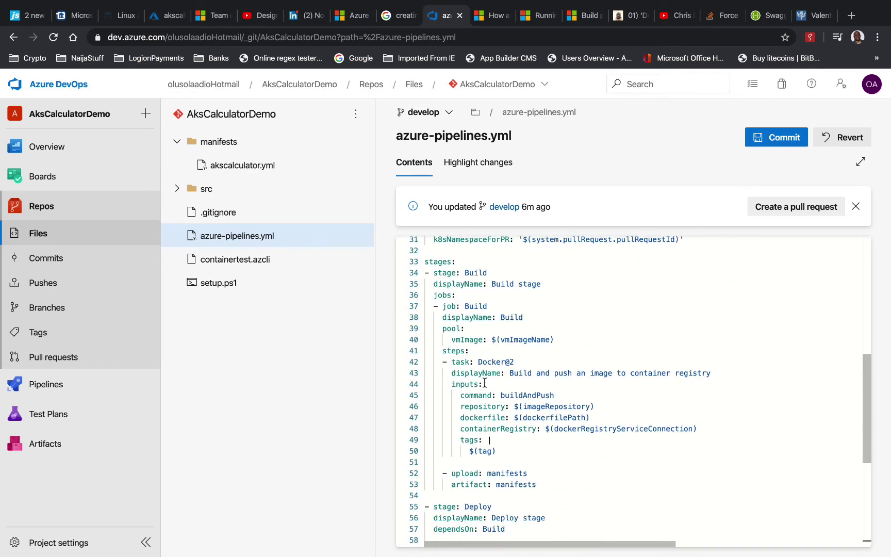
pyautogui.click(481, 368)
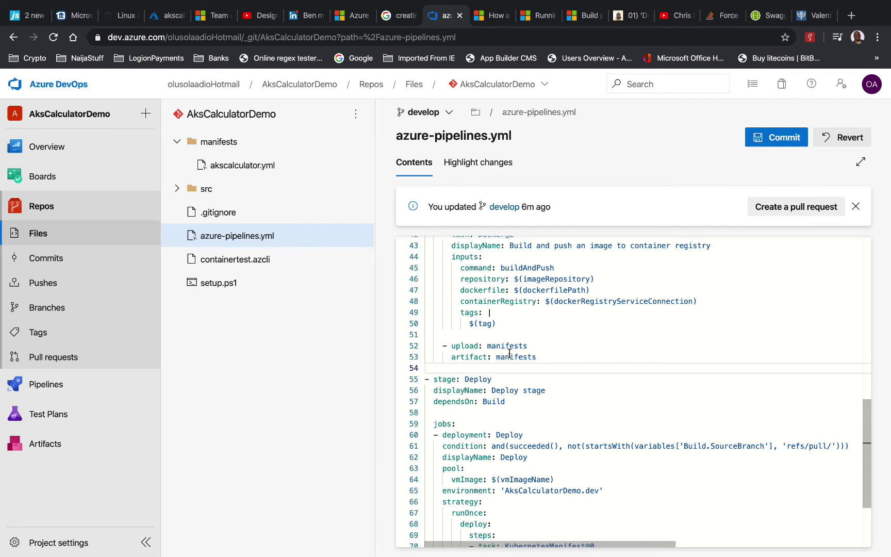
pyautogui.press('Return')
pyautogui.press('Return')
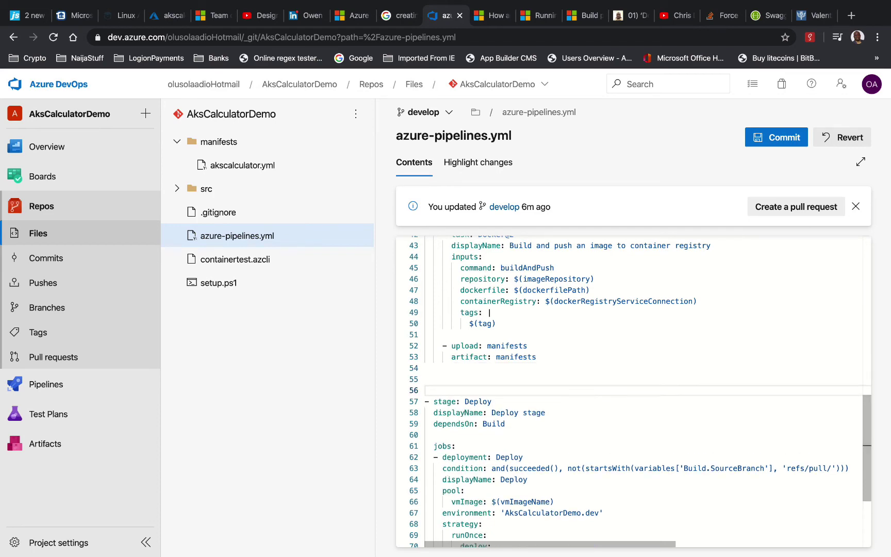
pyautogui.click(426, 379)
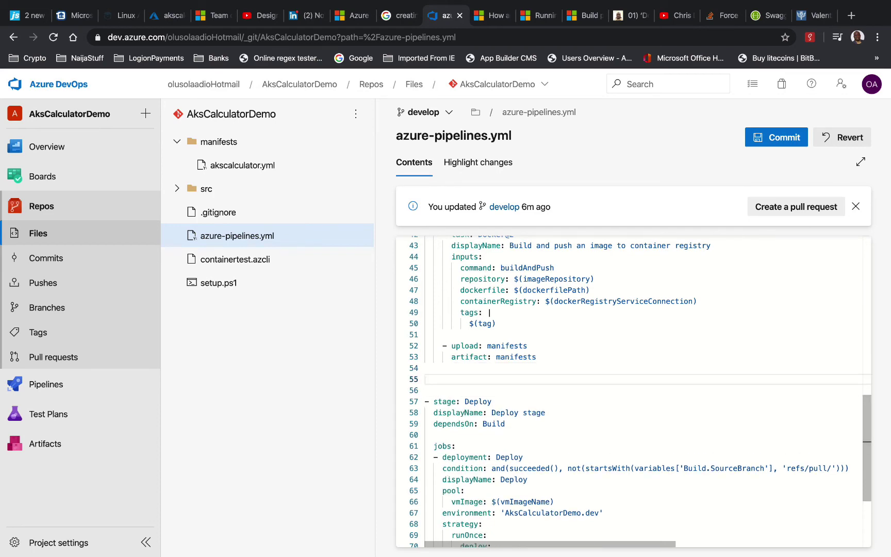
pyautogui.press('super+v')
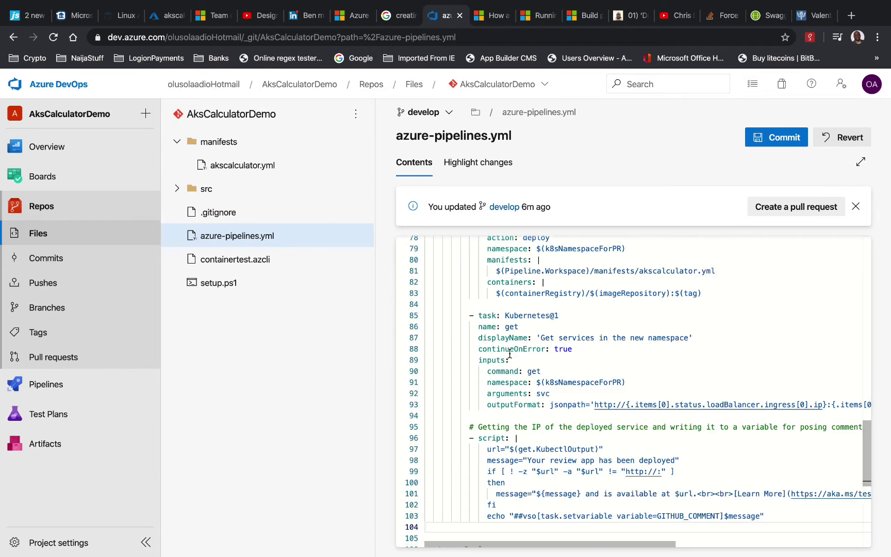
# Copy the Deploy stage header to line 54, with a blank line above it
pyautogui.scroll(3, 509, 354)
pyautogui.scroll(-2, 509, 354)
pyautogui.scroll(-9, 509, 353)
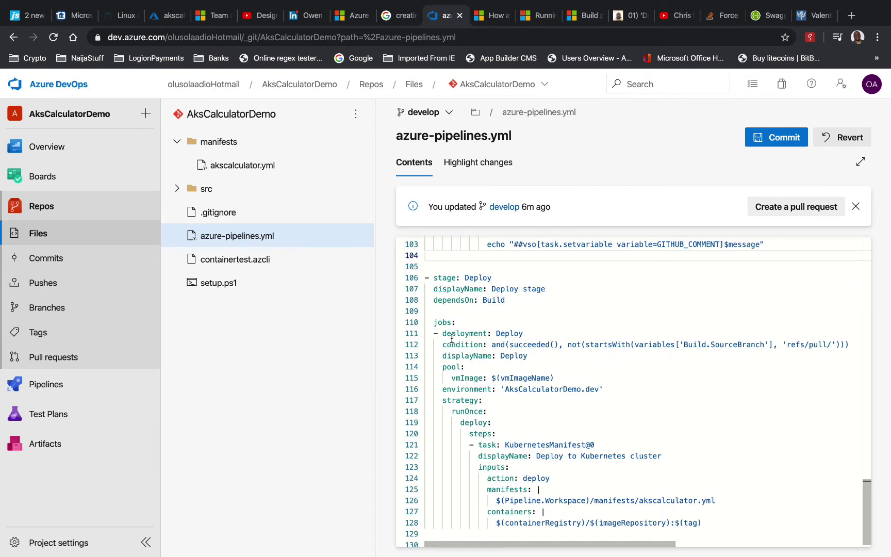
pyautogui.press('Down')
pyautogui.press('Down')
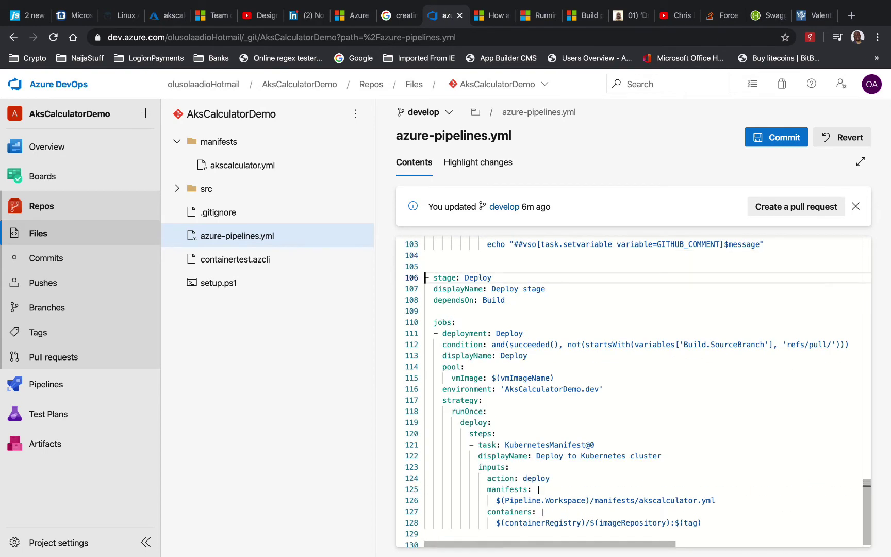
pyautogui.hotkey('shift', 'Down')
pyautogui.hotkey('shift', 'Down')
pyautogui.hotkey('shift', 'Down')
pyautogui.hotkey('shift', 'Down')
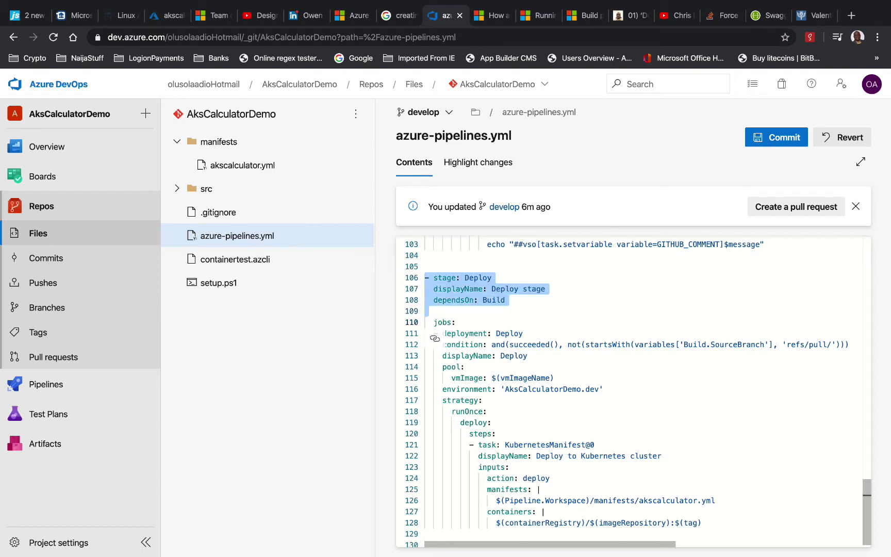
pyautogui.scroll(12, 497, 328)
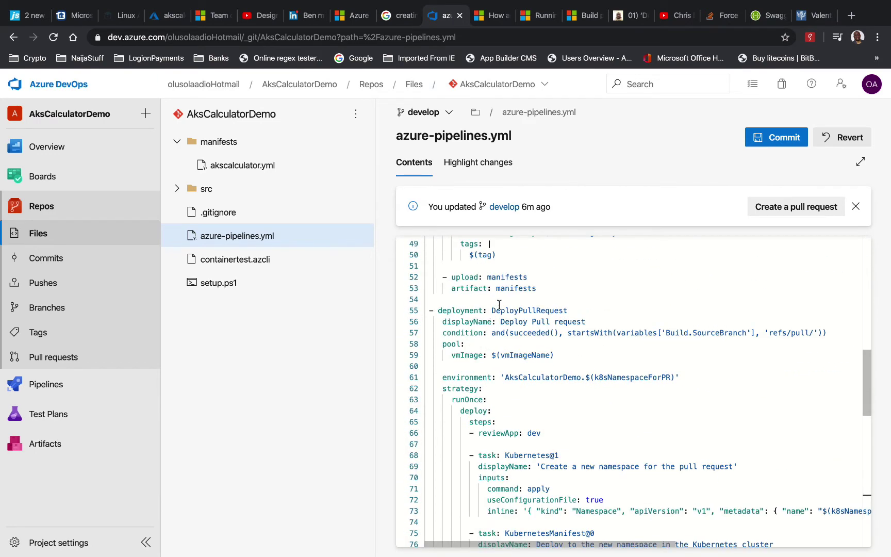
pyautogui.click(456, 302)
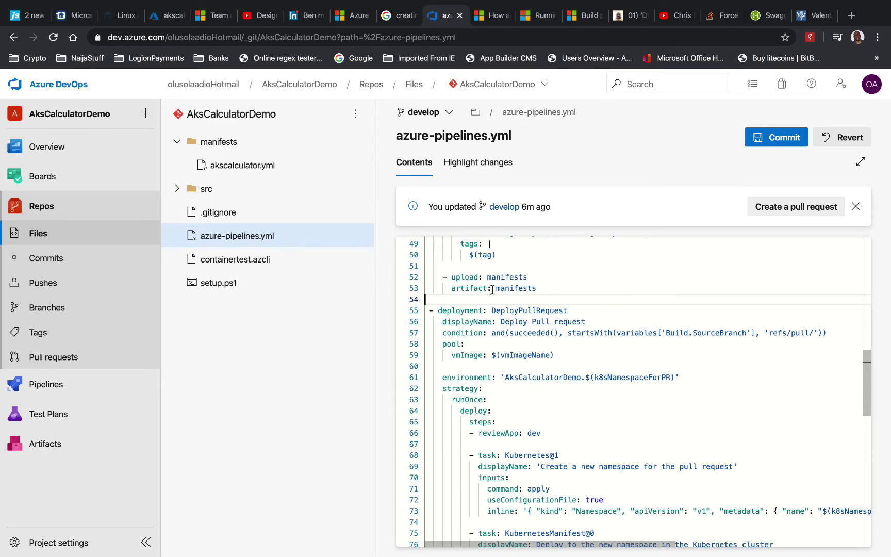
pyautogui.hotkey('ctrl', 'v')
pyautogui.press('Up')
pyautogui.press('Up')
pyautogui.press('Up')
pyautogui.press('Up')
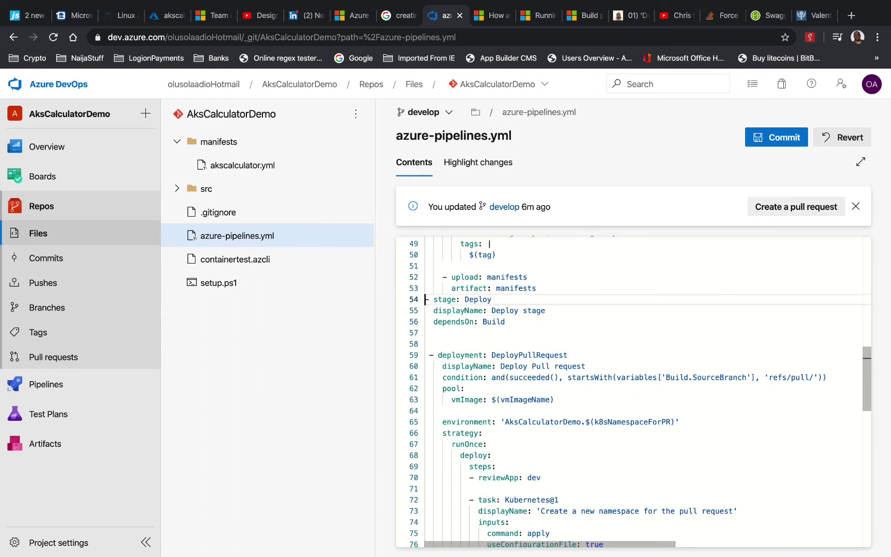
pyautogui.press('Return')
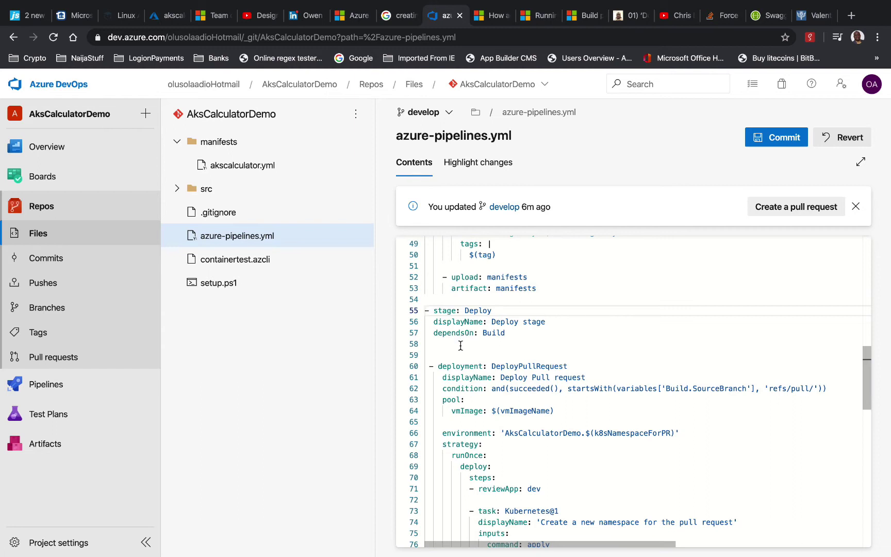
# Rename the copied stage to PullRequest with displayName 'PullRequest Stage'
pyautogui.click(460, 347)
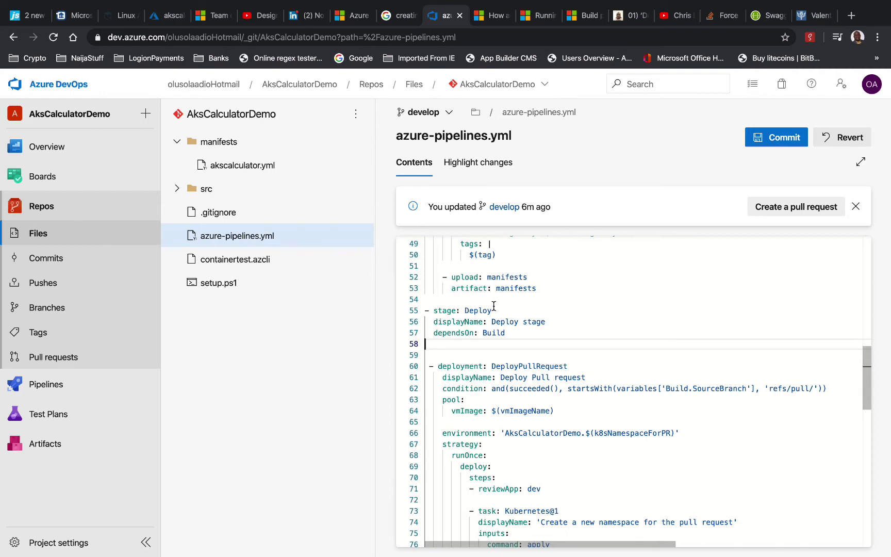
pyautogui.doubleClick(475, 309)
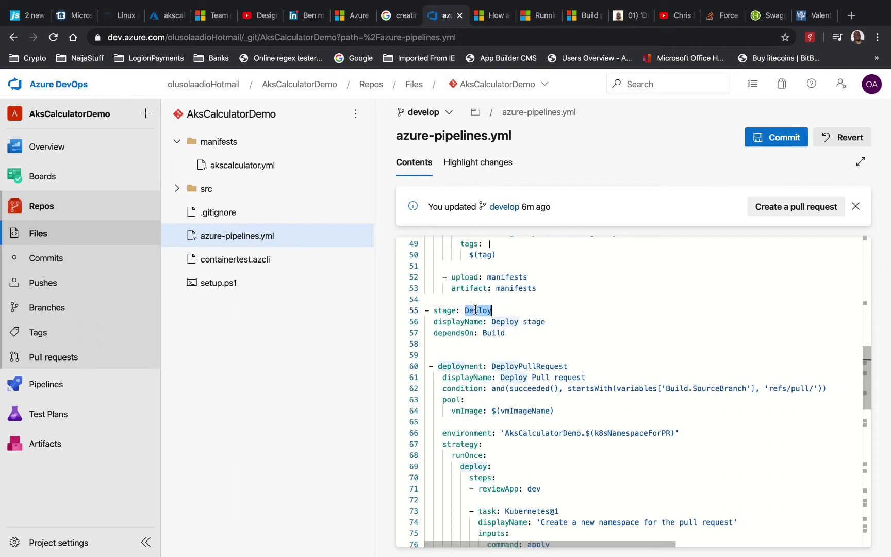
pyautogui.write('Pull')
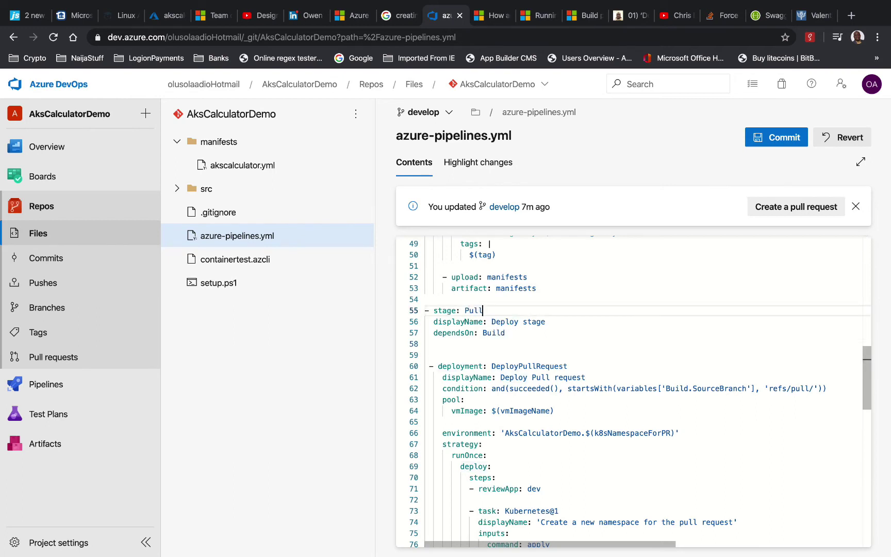
pyautogui.write('Request')
pyautogui.click(506, 324)
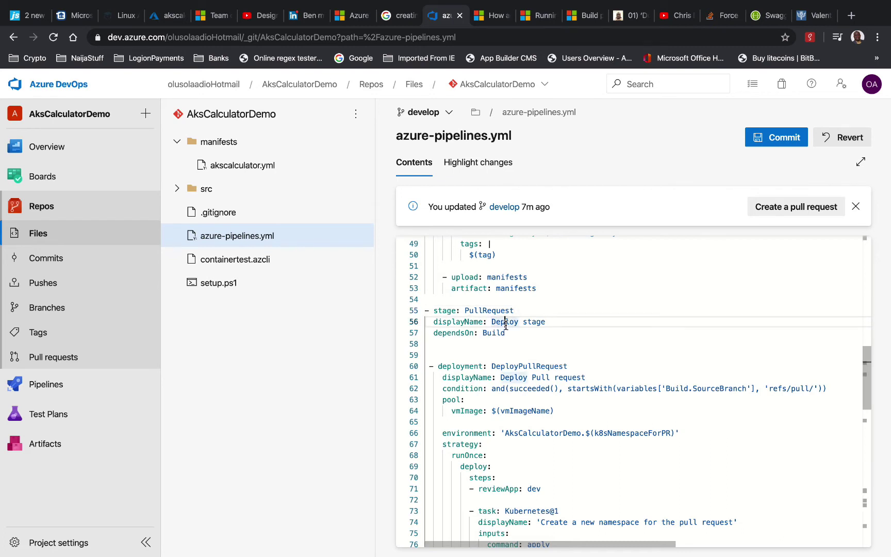
pyautogui.doubleClick(506, 324)
pyautogui.write('P')
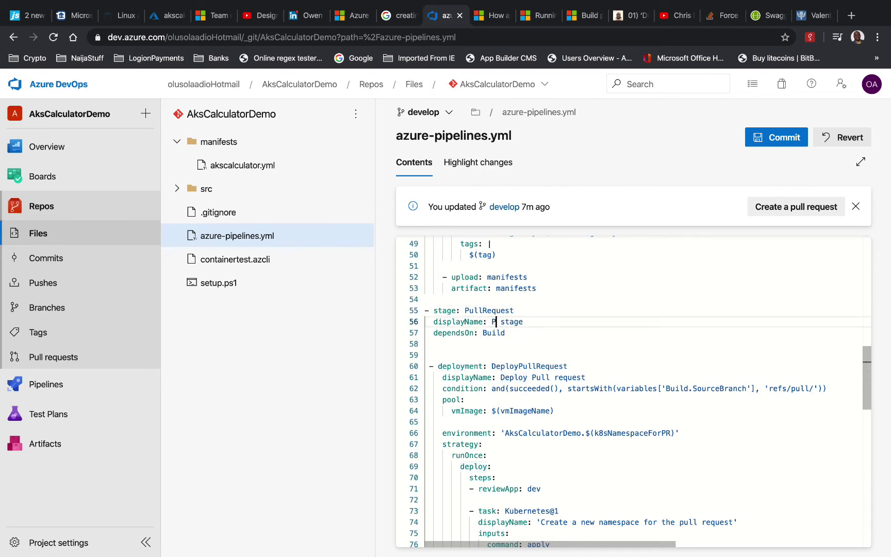
pyautogui.write('ullRequest')
pyautogui.press('Right')
pyautogui.press('Delete')
pyautogui.write('S')
# Leave a single blank line after dependsOn: Build
pyautogui.click(472, 345)
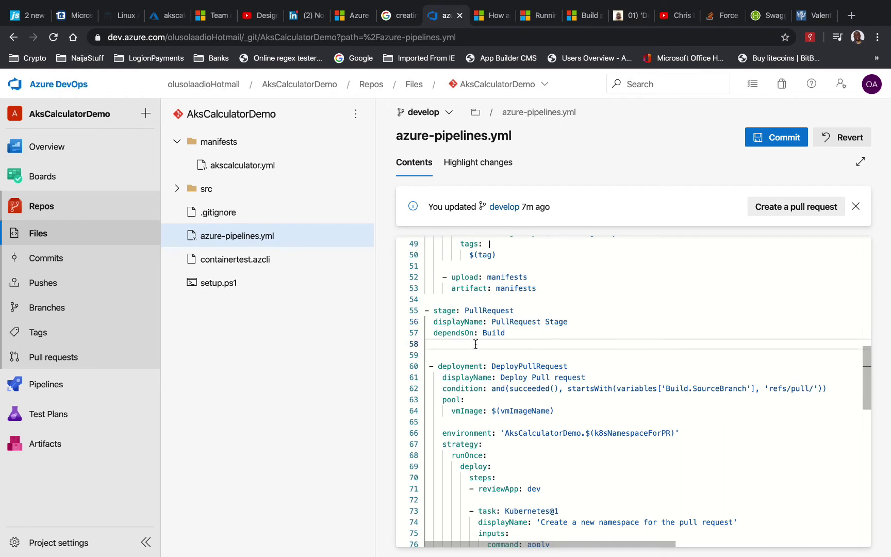
pyautogui.press('Down')
pyautogui.press('BackSpace')
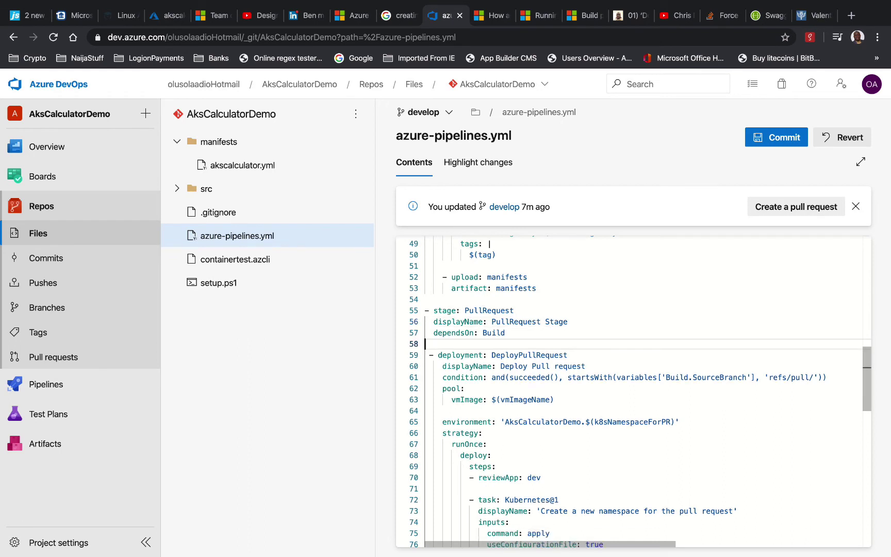
pyautogui.press('BackSpace')
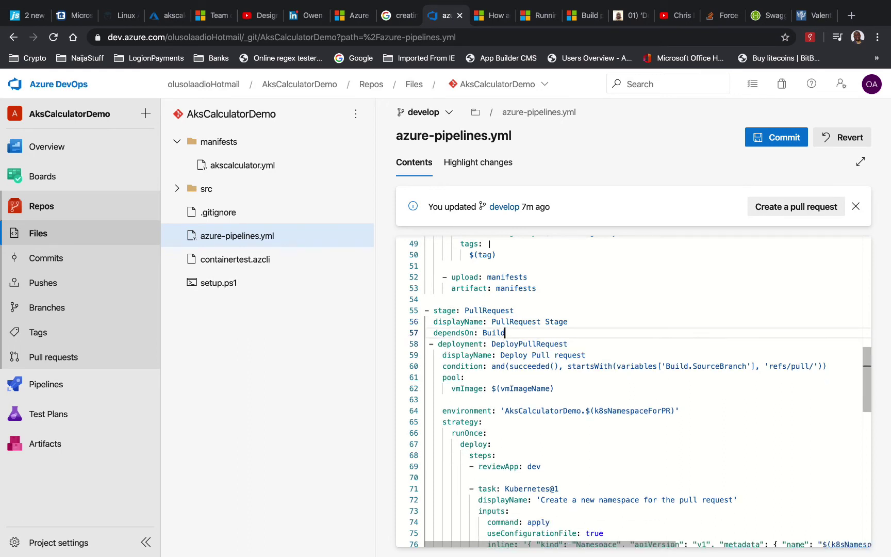
pyautogui.press('Return')
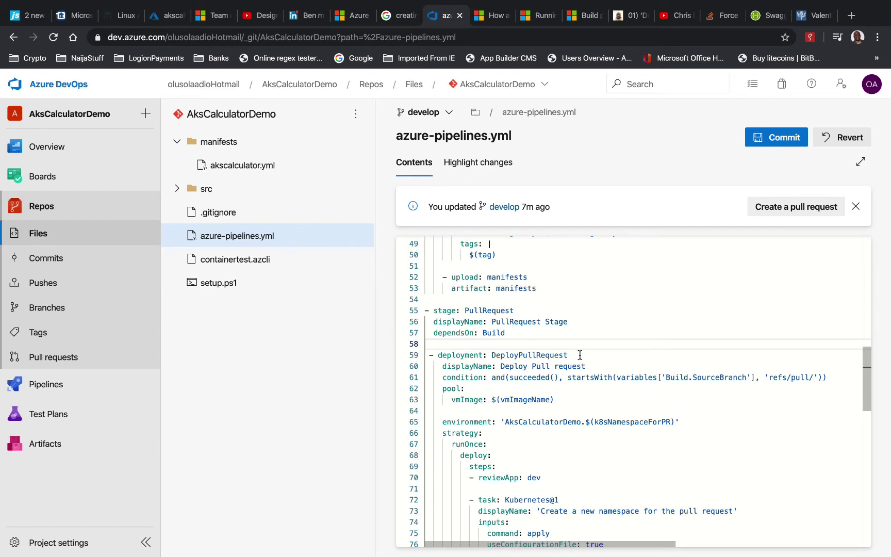
# Copy the refs/pull/ branch condition line under the PullRequest stage and outdent it to stage level
pyautogui.click(600, 365)
pyautogui.press('Right')
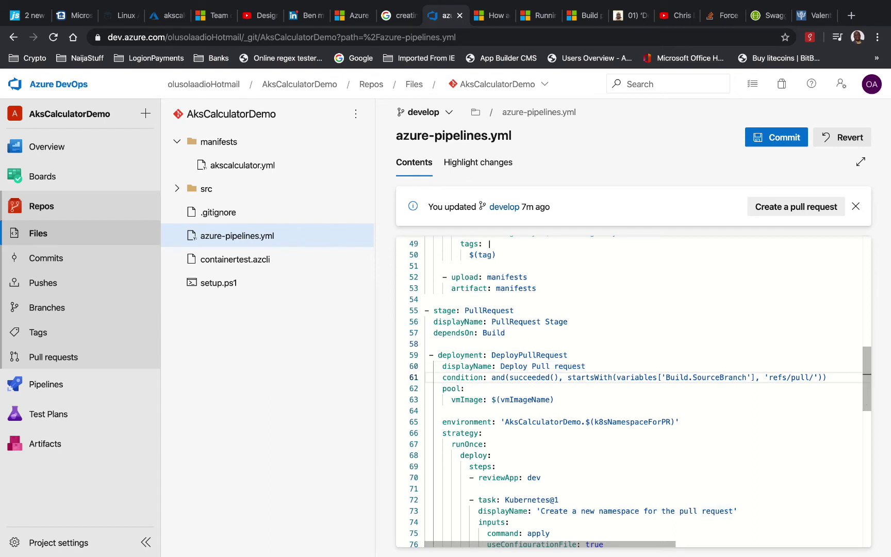
pyautogui.hotkey('shift', 'Down')
pyautogui.press('super+c')
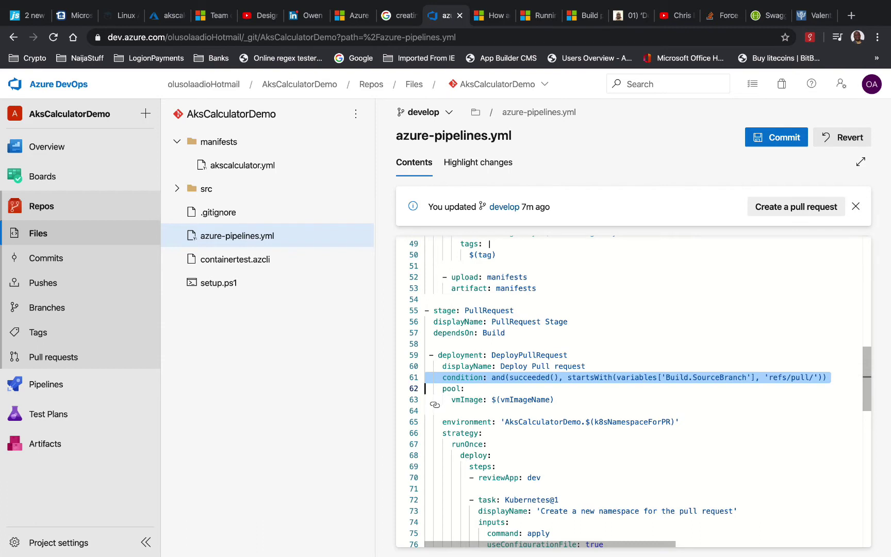
pyautogui.press('Up')
pyautogui.press('Up')
pyautogui.press('Up')
pyautogui.press('Up')
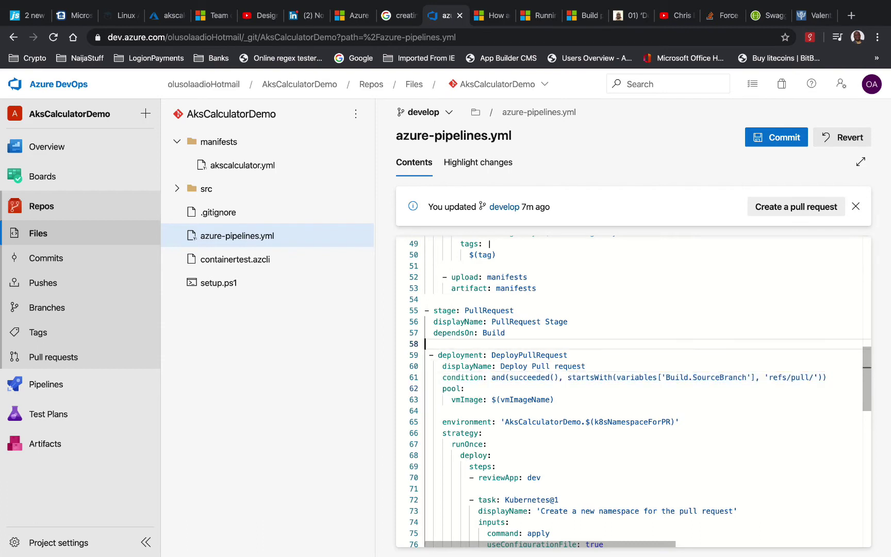
pyautogui.press('super+v')
pyautogui.press('Up')
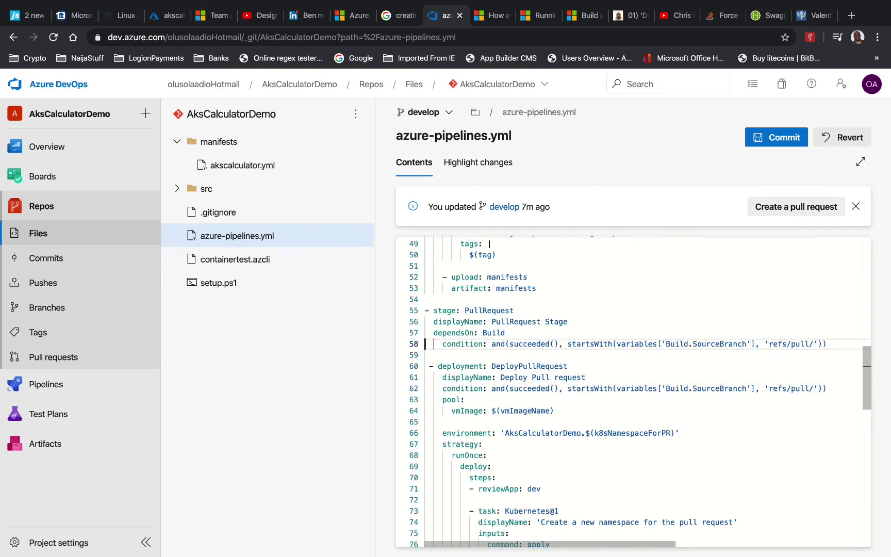
pyautogui.press('Right')
pyautogui.press('Right')
pyautogui.press('Right')
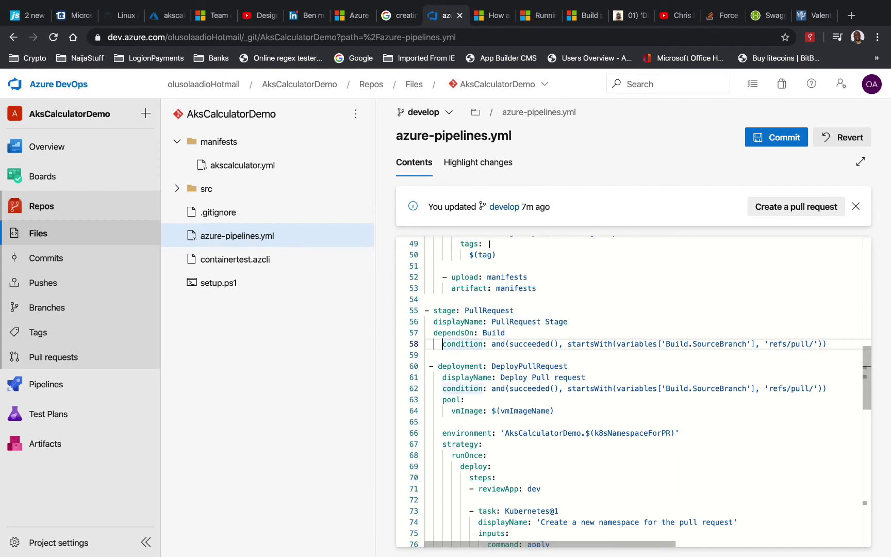
pyautogui.press('BackSpace')
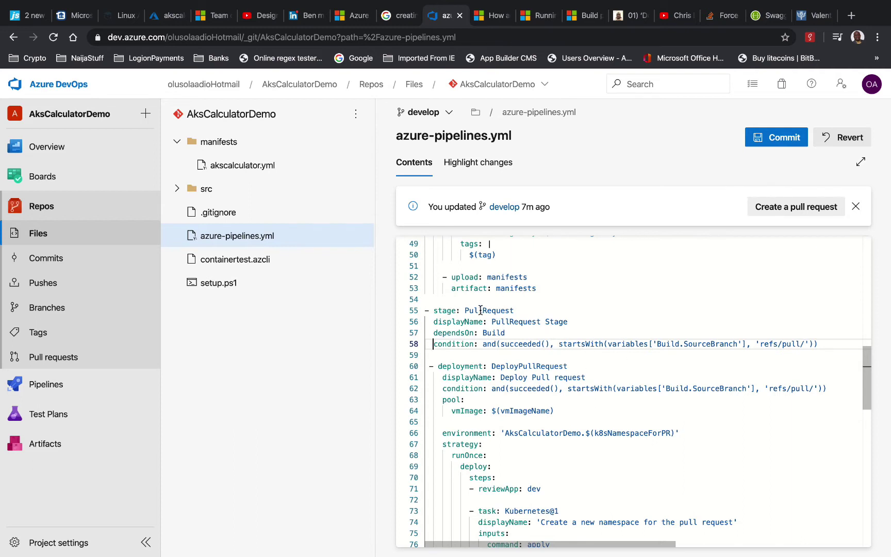
pyautogui.click(449, 357)
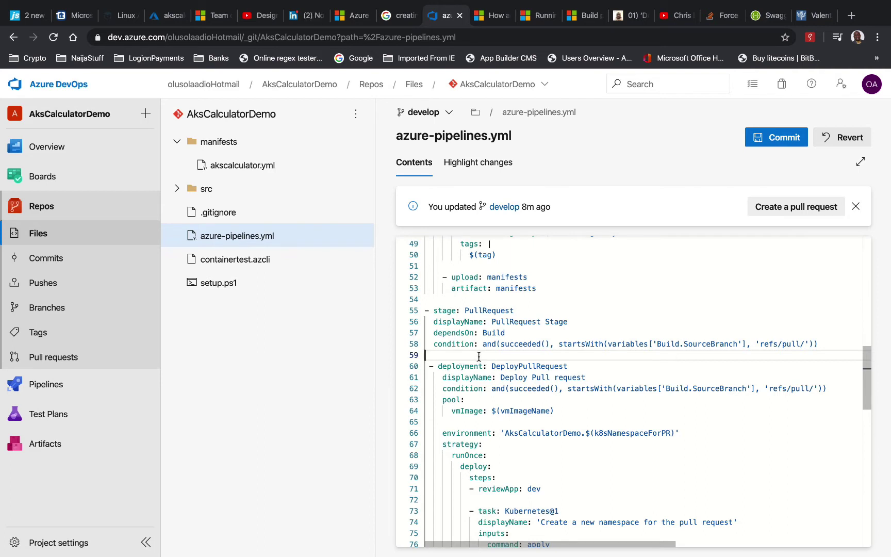
# Insert a 'jobs:' line at stage level above the DeployPullRequest deployment
pyautogui.press('Tab')
pyautogui.press('Return')
pyautogui.write('jo')
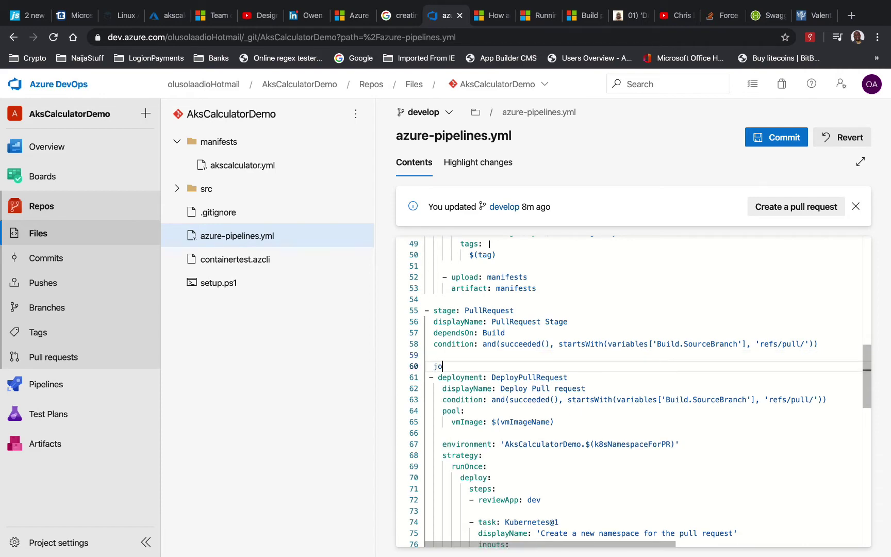
pyautogui.write('bs')
pyautogui.scroll(-10, 479, 356)
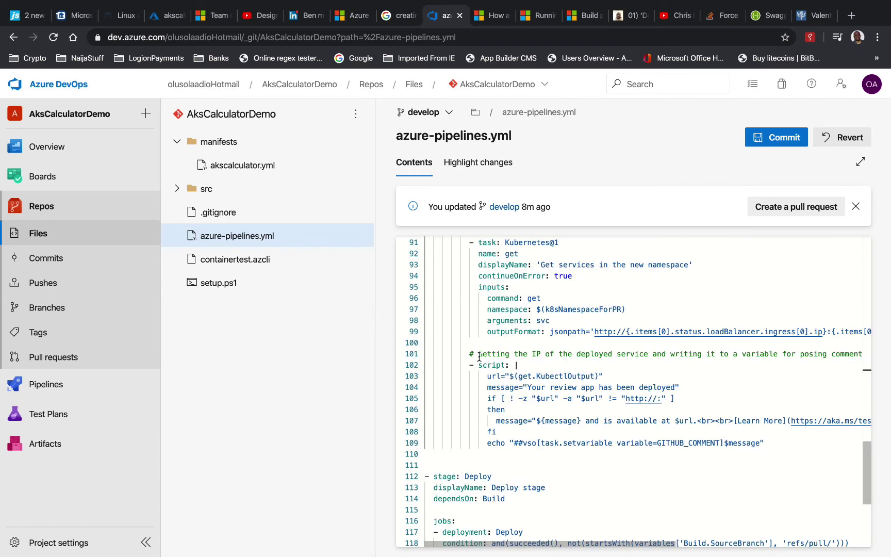
pyautogui.scroll(-2, 479, 356)
pyautogui.scroll(15, 479, 357)
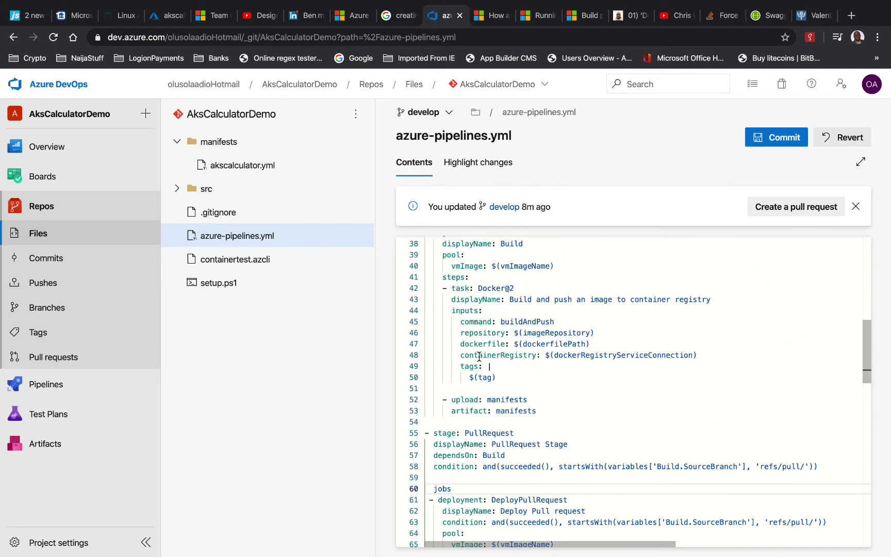
pyautogui.write(':')
# Select the DeployPullRequest deployment block starting on line 61
pyautogui.scroll(-6, 467, 349)
pyautogui.scroll(1, 450, 294)
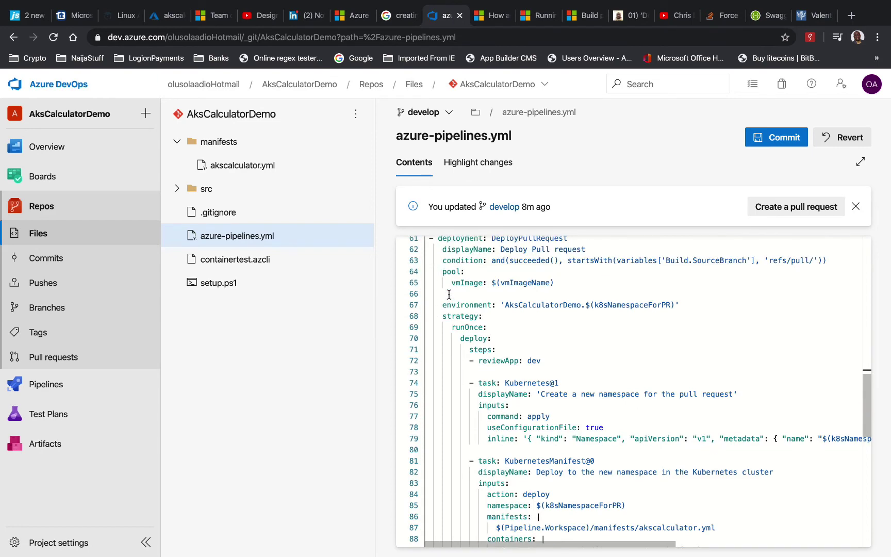
pyautogui.scroll(3, 449, 294)
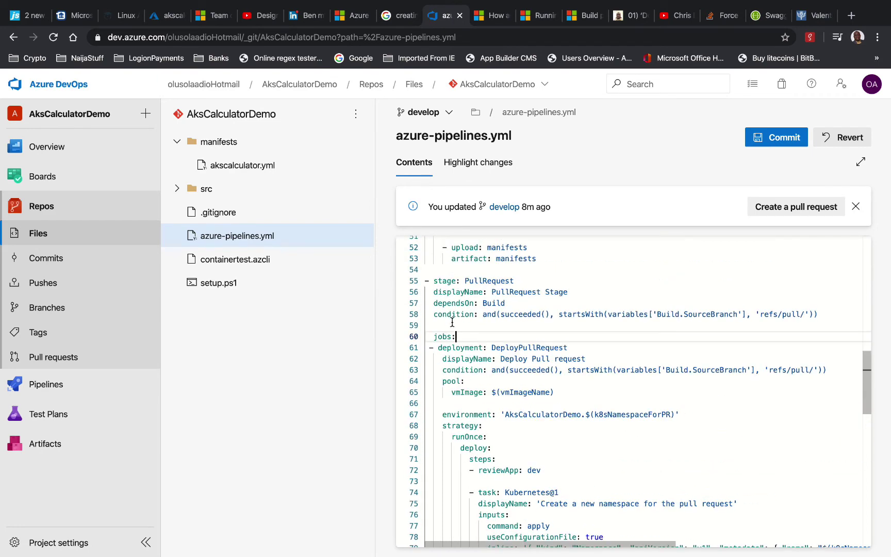
pyautogui.moveTo(428, 347); pyautogui.dragTo(507, 356)
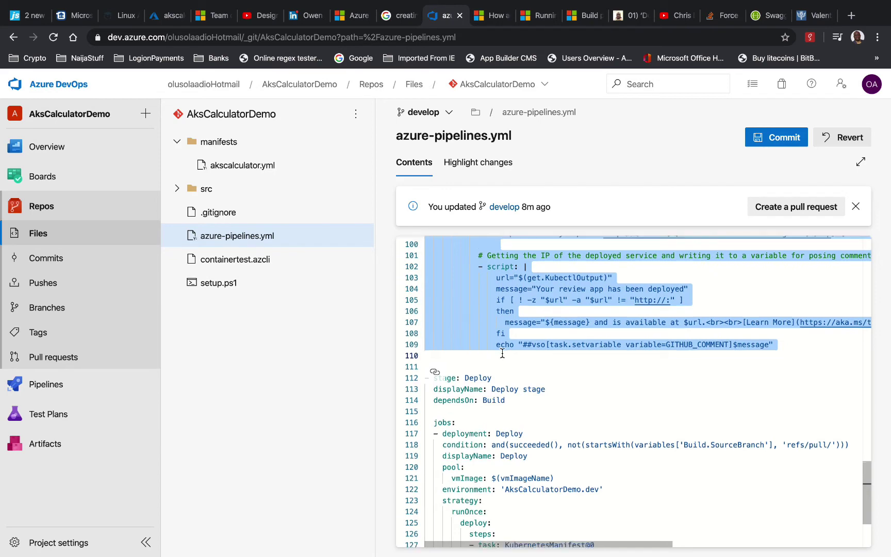
pyautogui.scroll(5, 502, 354)
pyautogui.scroll(5, 502, 354)
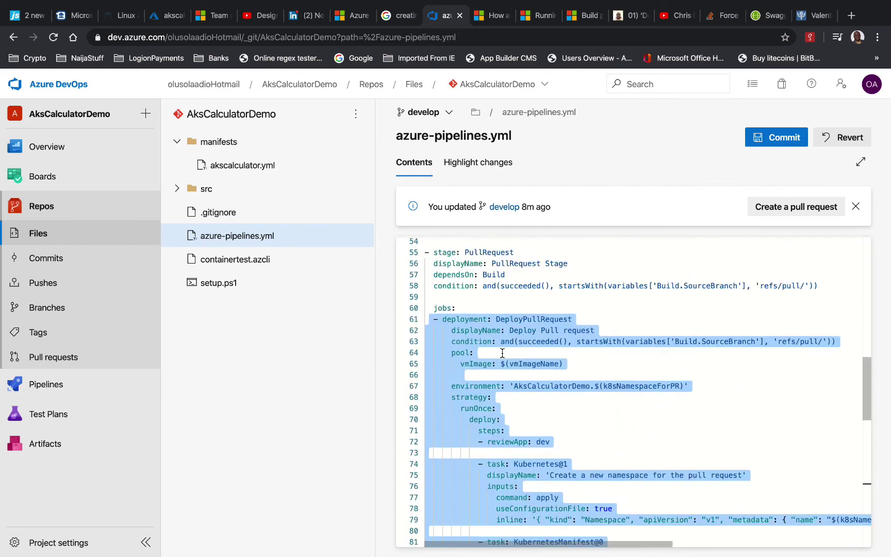
pyautogui.click(470, 352)
pyautogui.scroll(-3, 462, 354)
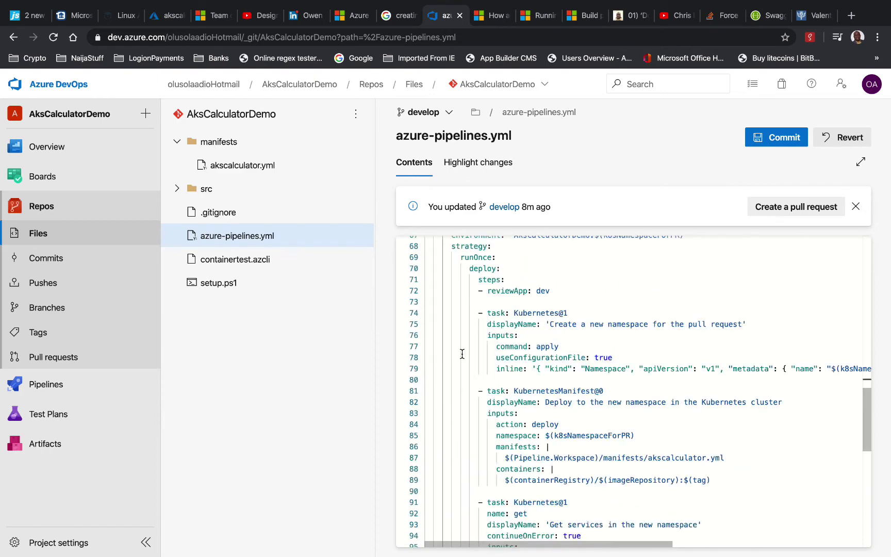
pyautogui.scroll(2, 462, 354)
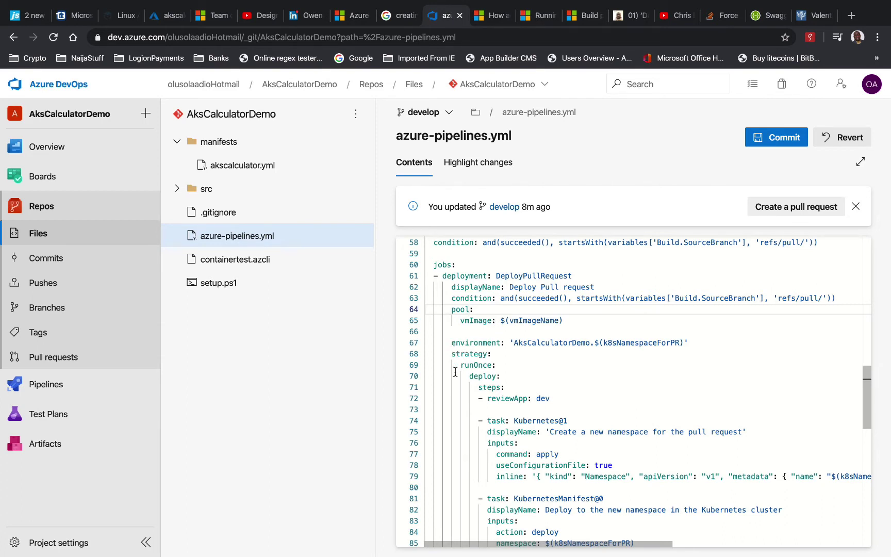
pyautogui.scroll(-1, 465, 422)
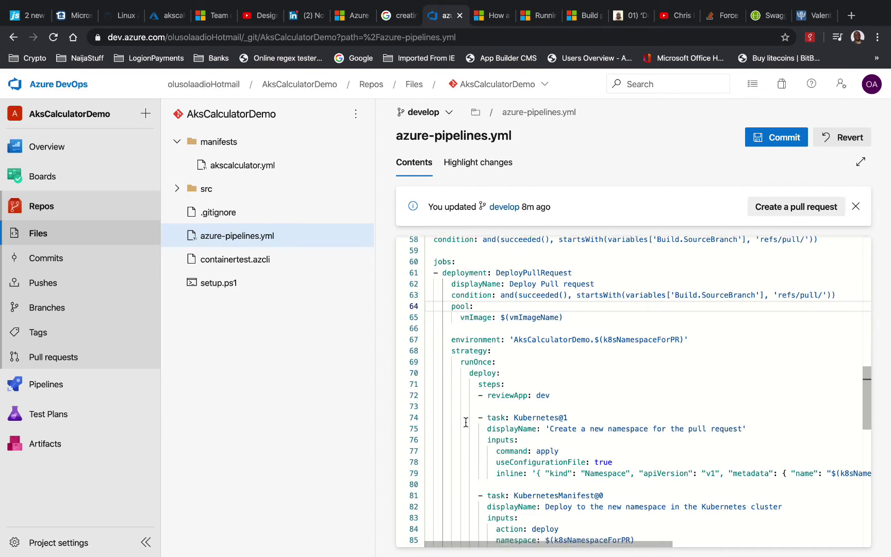
pyautogui.scroll(-15, 466, 422)
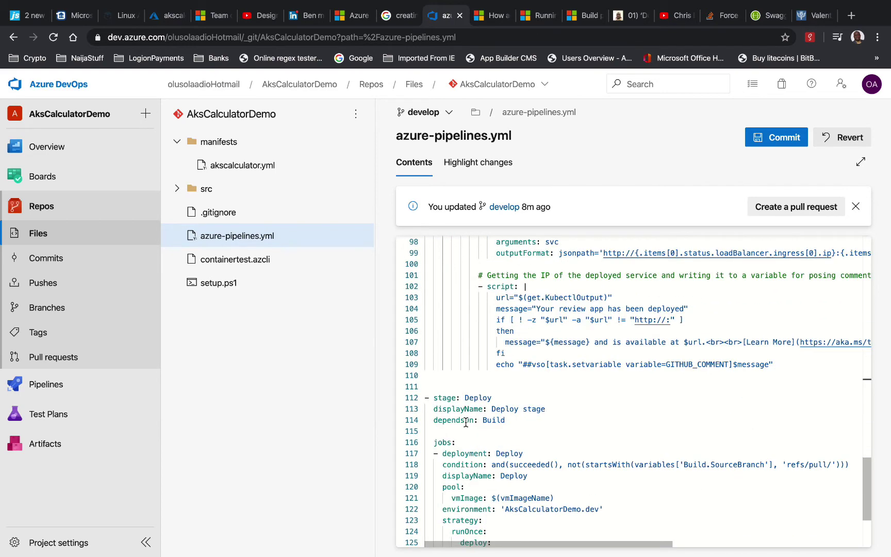
pyautogui.scroll(-1, 466, 422)
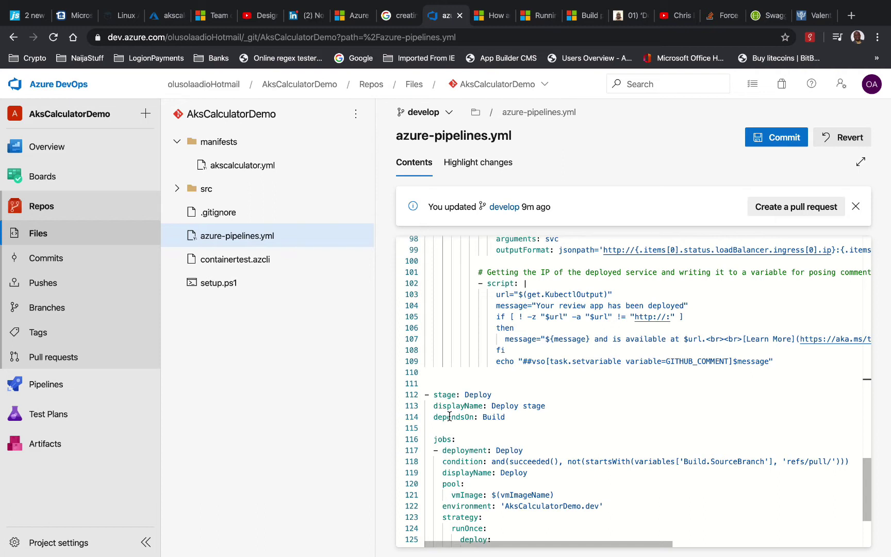
# Remove the extra blank line and rename the Deploy stage to DeployDEVStage
pyautogui.click(500, 394)
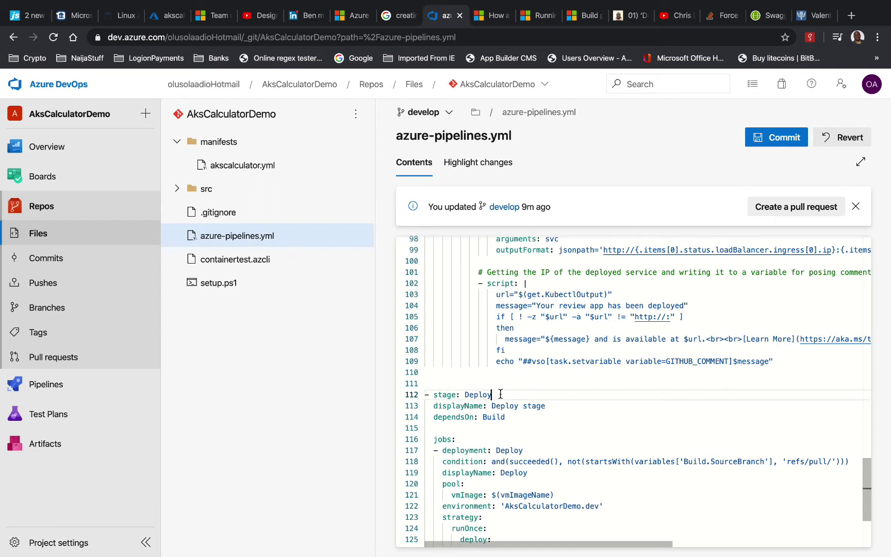
pyautogui.click(476, 383)
pyautogui.press('BackSpace')
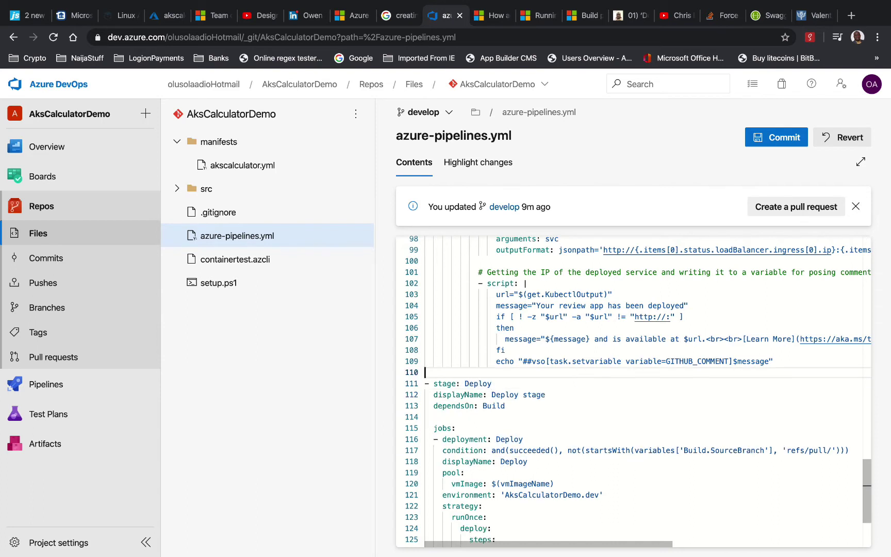
pyautogui.click(510, 386)
pyautogui.write('DE')
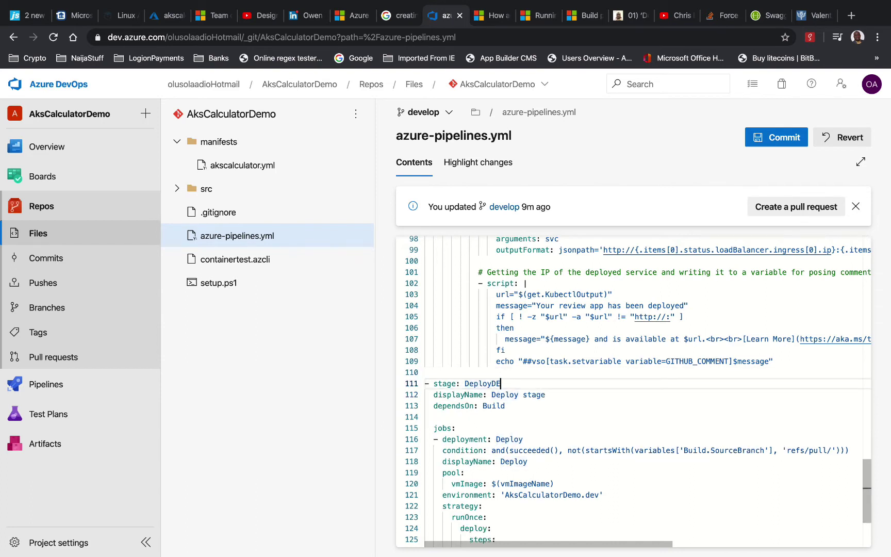
pyautogui.write('VStage')
# Change the display name to 'Deploy DEV stage' and the environment from AksCalculatorDemo to 'dev'
pyautogui.click(524, 395)
pyautogui.write('DEV')
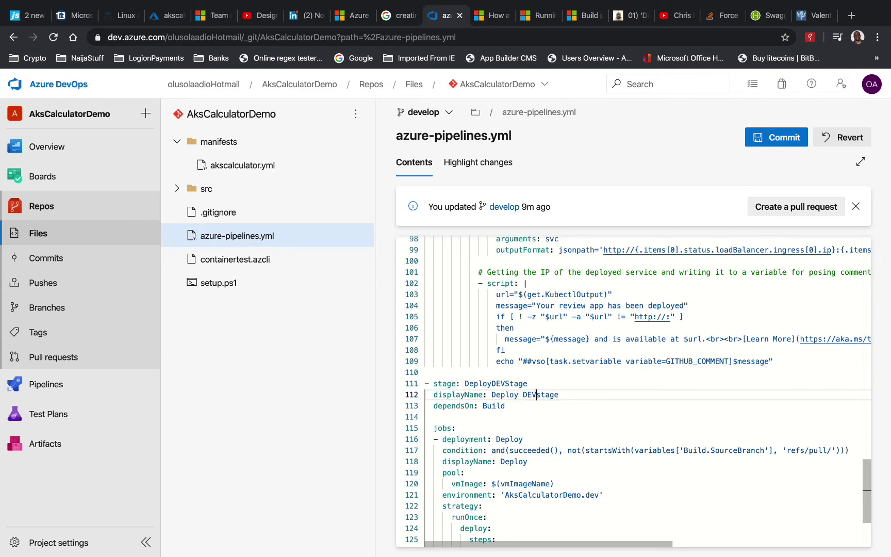
pyautogui.scroll(-1, 539, 413)
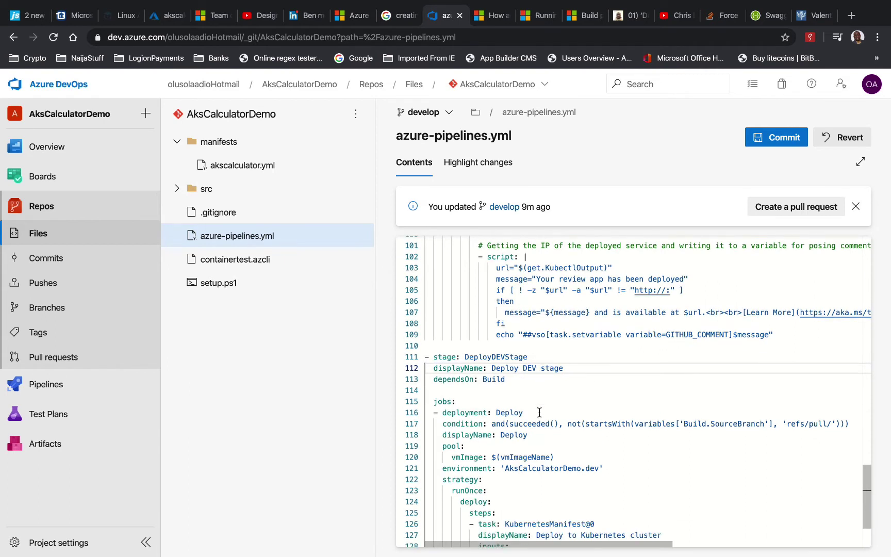
pyautogui.scroll(-1, 540, 413)
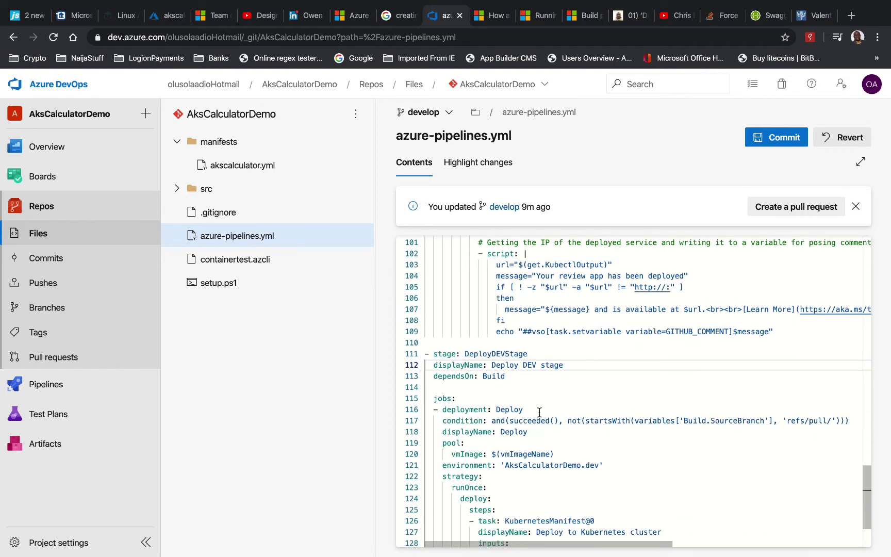
pyautogui.doubleClick(540, 467)
pyautogui.write('dev')
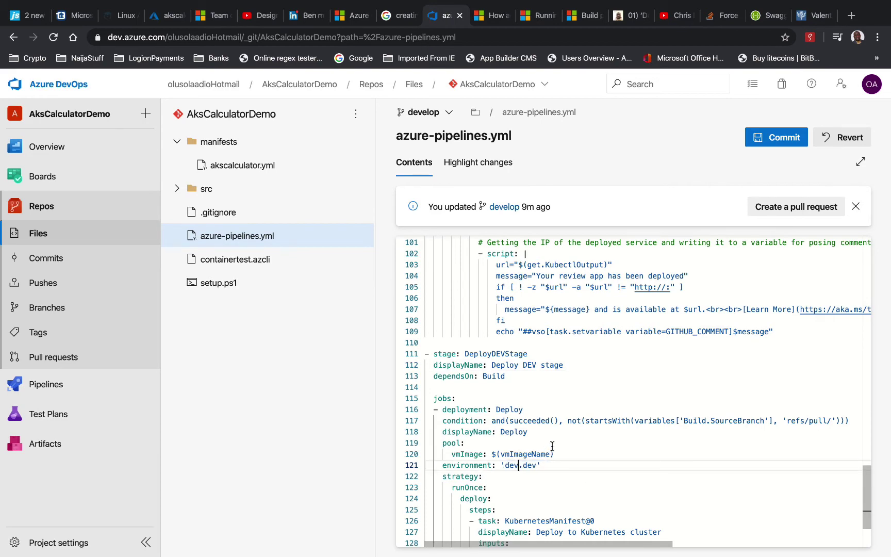
pyautogui.scroll(10, 552, 445)
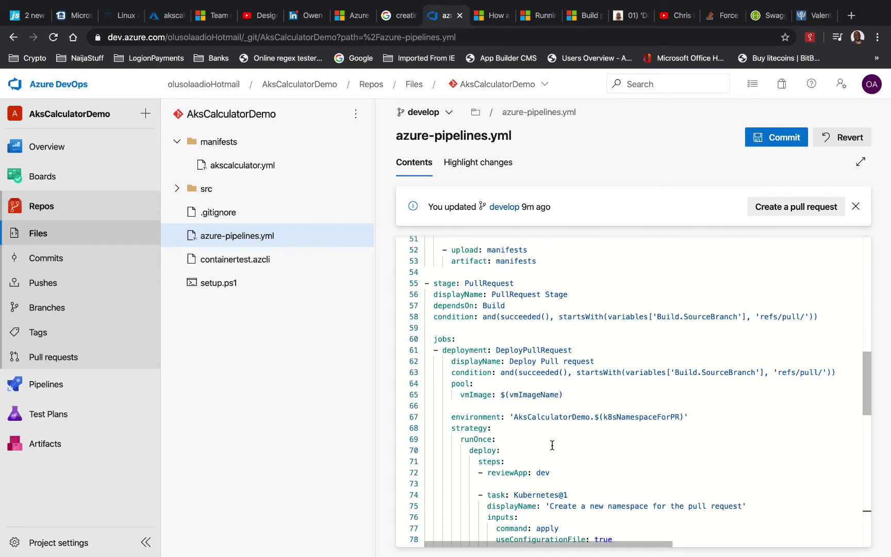
pyautogui.scroll(5, 552, 445)
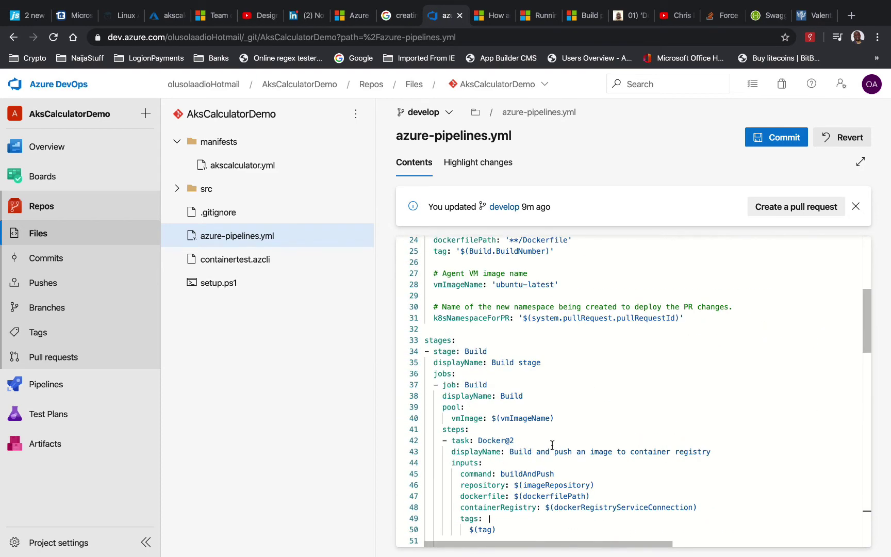
pyautogui.scroll(1, 552, 445)
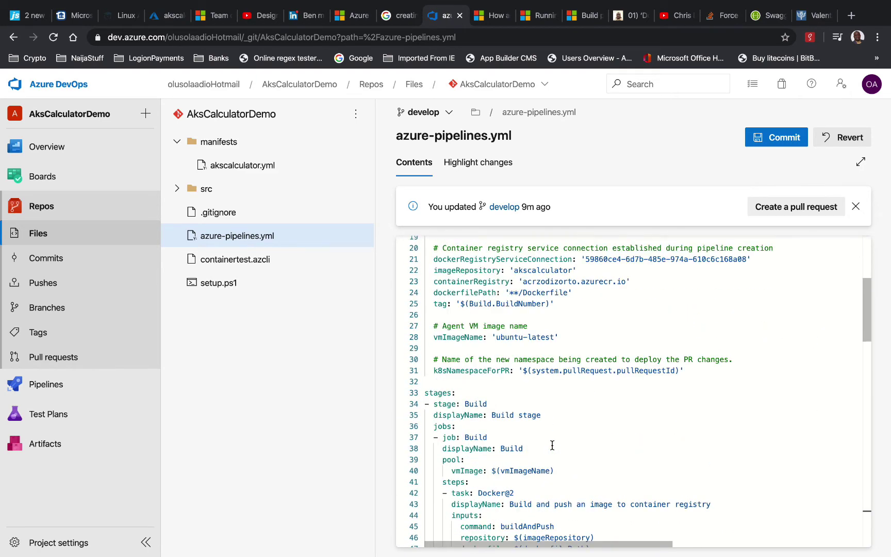
pyautogui.scroll(-2, 552, 445)
pyautogui.scroll(-4, 552, 445)
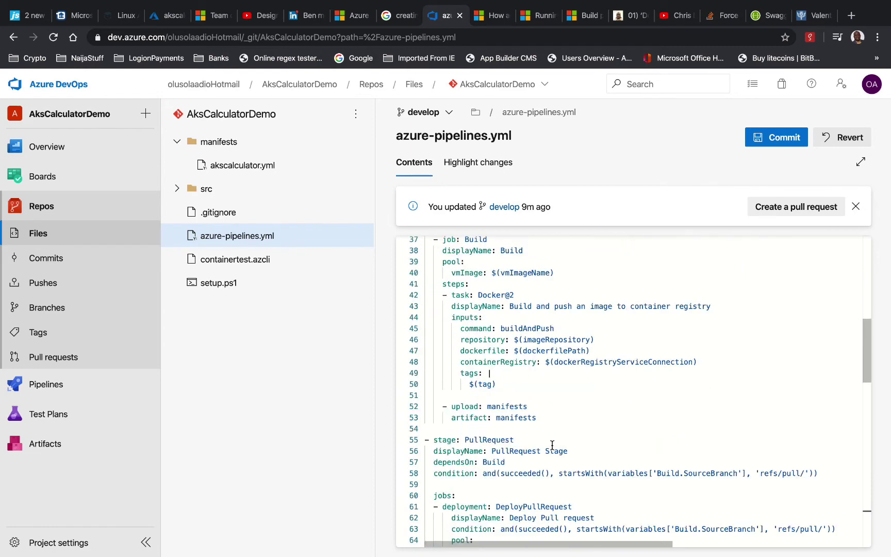
pyautogui.scroll(-1, 553, 445)
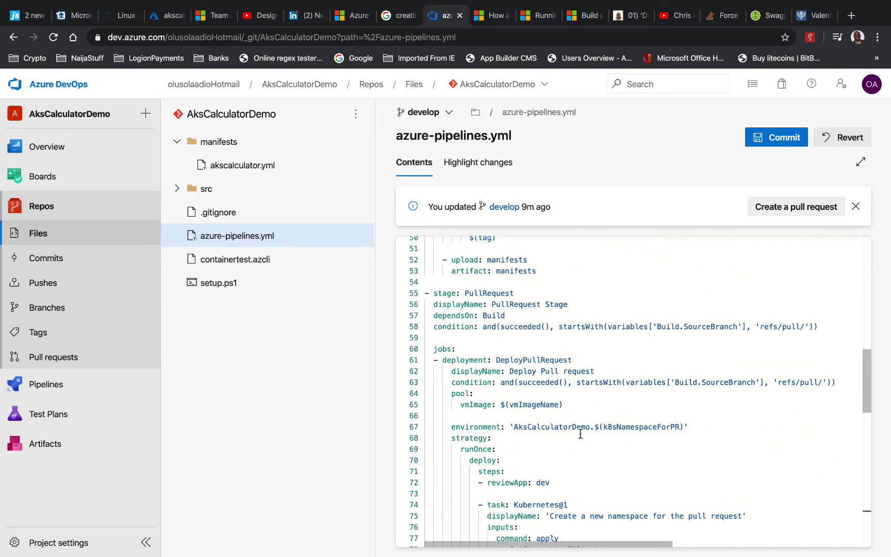
pyautogui.scroll(-1, 580, 433)
pyautogui.scroll(-10, 580, 434)
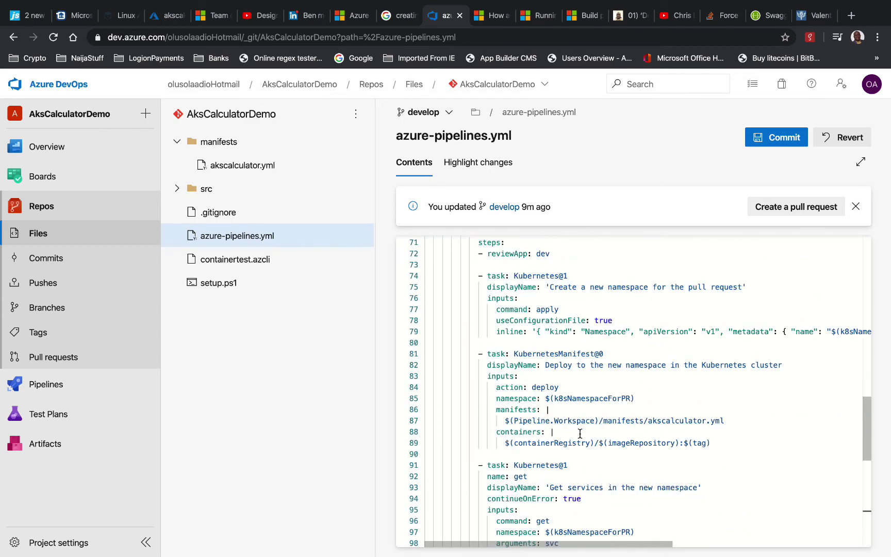
pyautogui.scroll(-8, 580, 434)
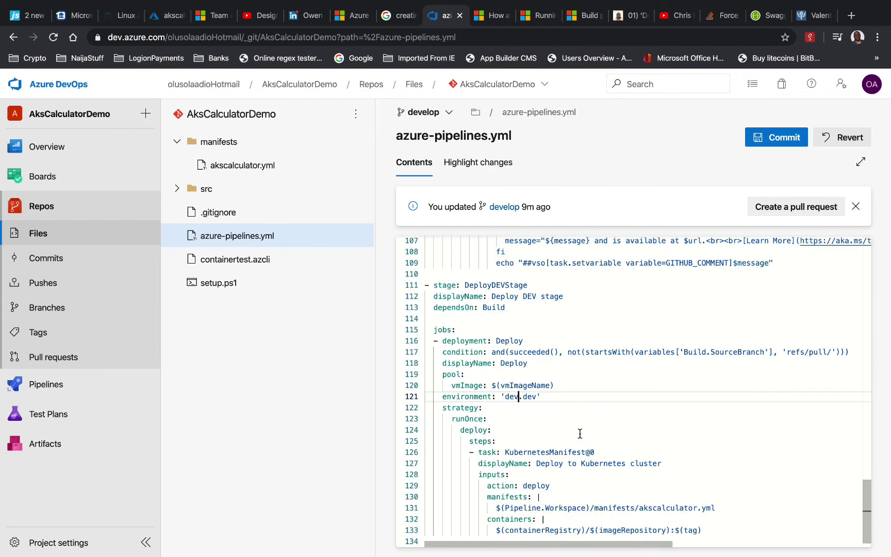
pyautogui.scroll(-1, 588, 393)
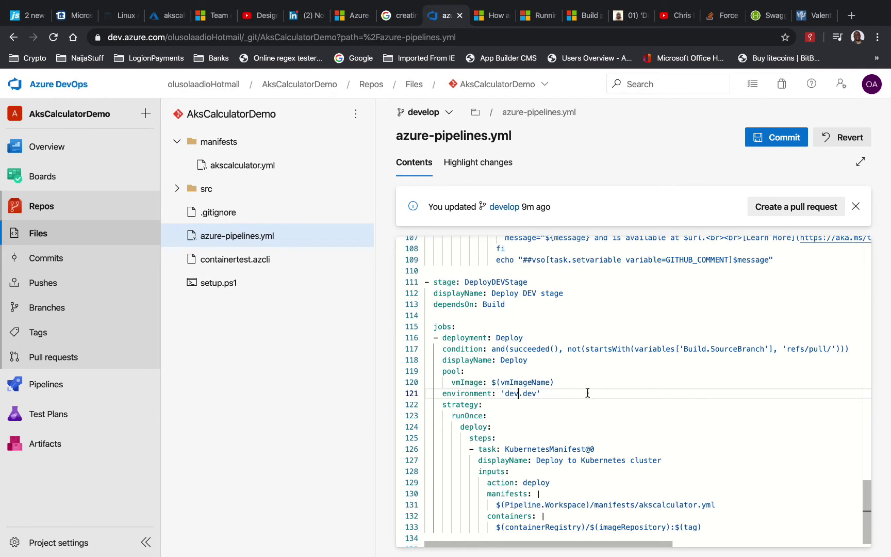
pyautogui.scroll(-1, 588, 393)
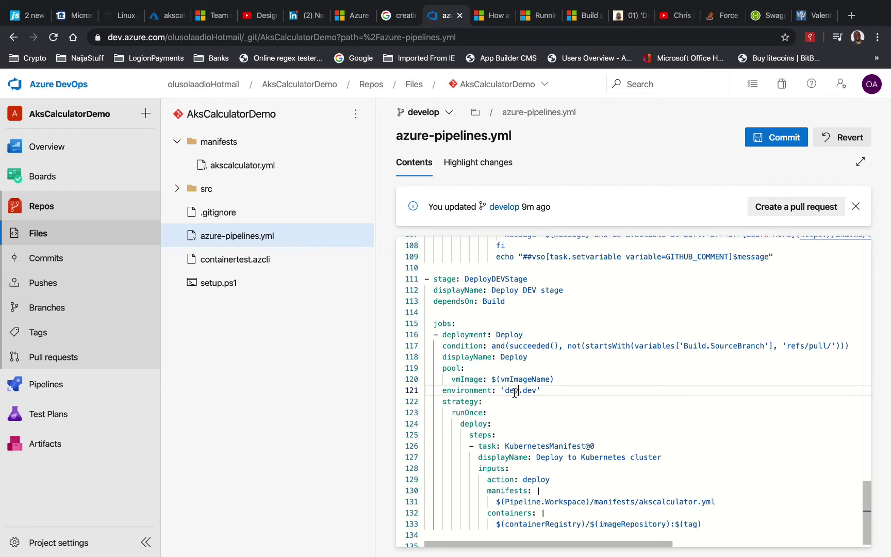
pyautogui.scroll(-2, 487, 366)
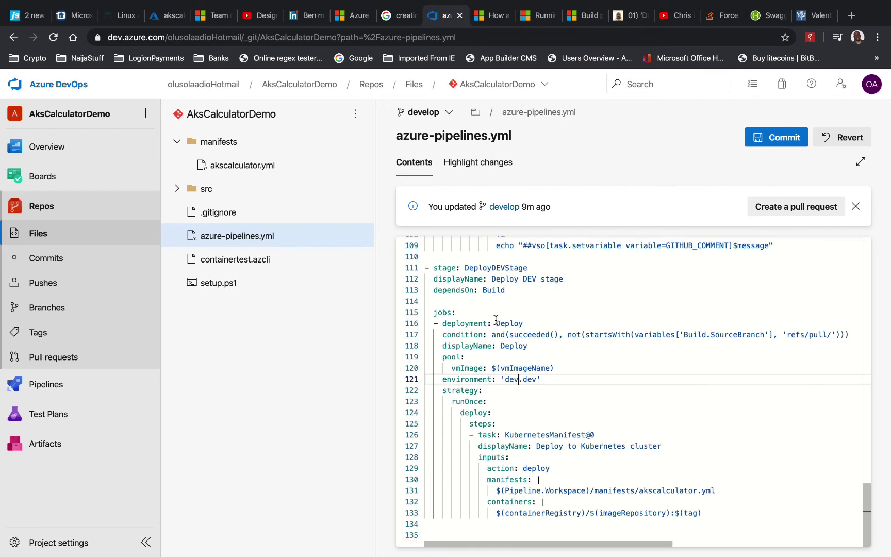
# Rename the deployment job to DeployDEVJob and its display name to 'Deploy DEV Job'
pyautogui.click(562, 314)
pyautogui.click(562, 320)
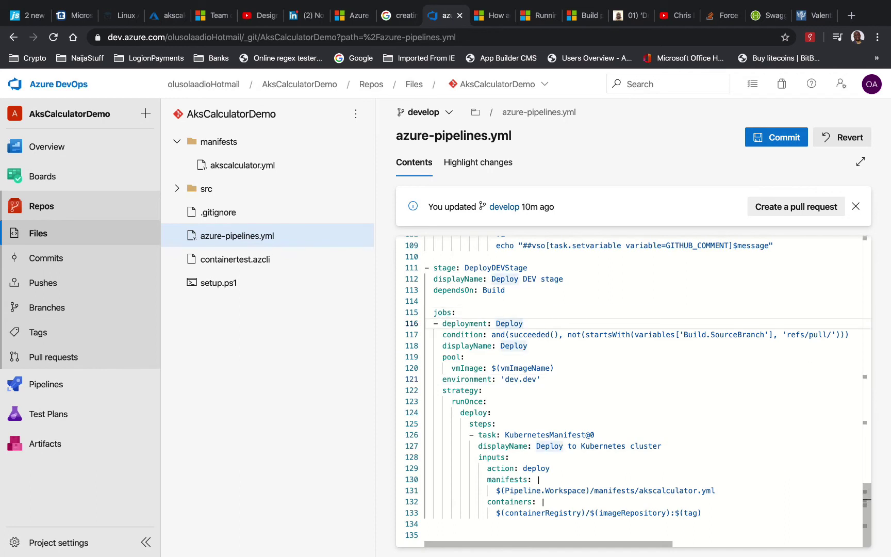
pyautogui.write('DEVJ')
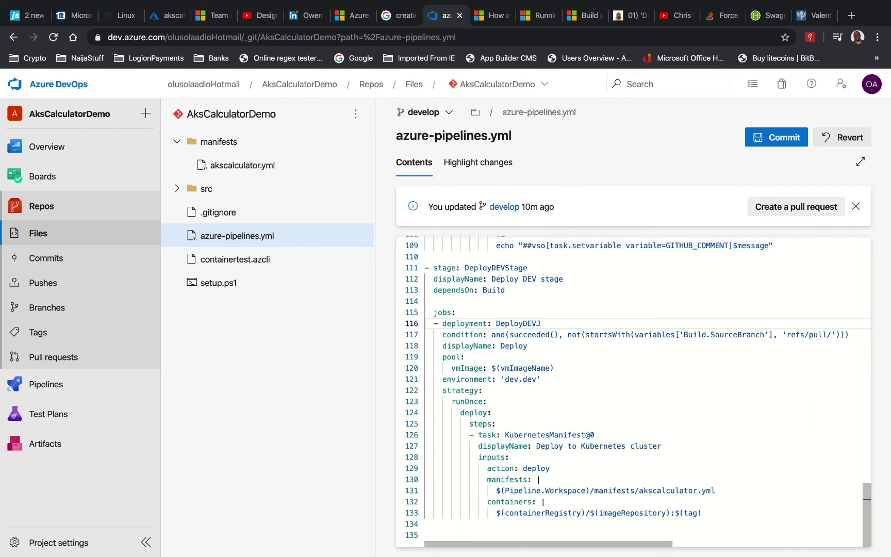
pyautogui.write('ob')
pyautogui.click(545, 347)
pyautogui.write('D')
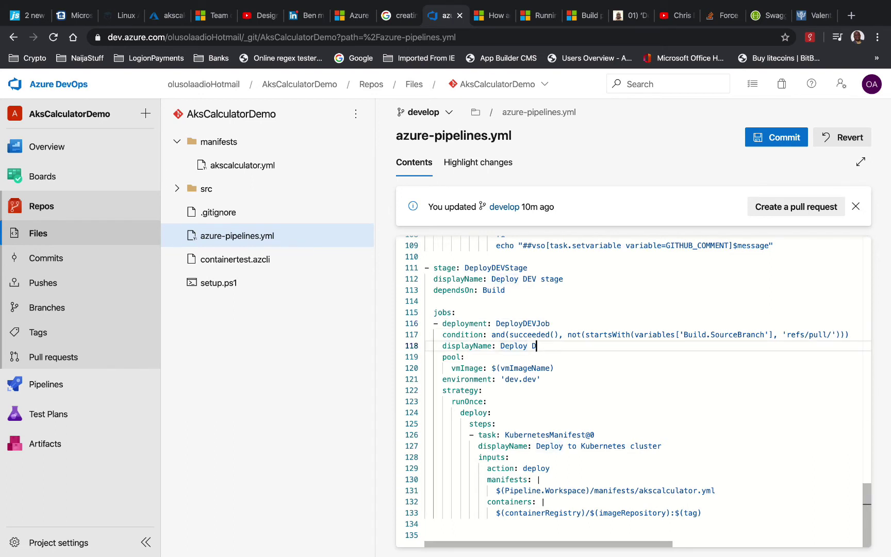
pyautogui.write('EV Job')
pyautogui.scroll(10, 705, 480)
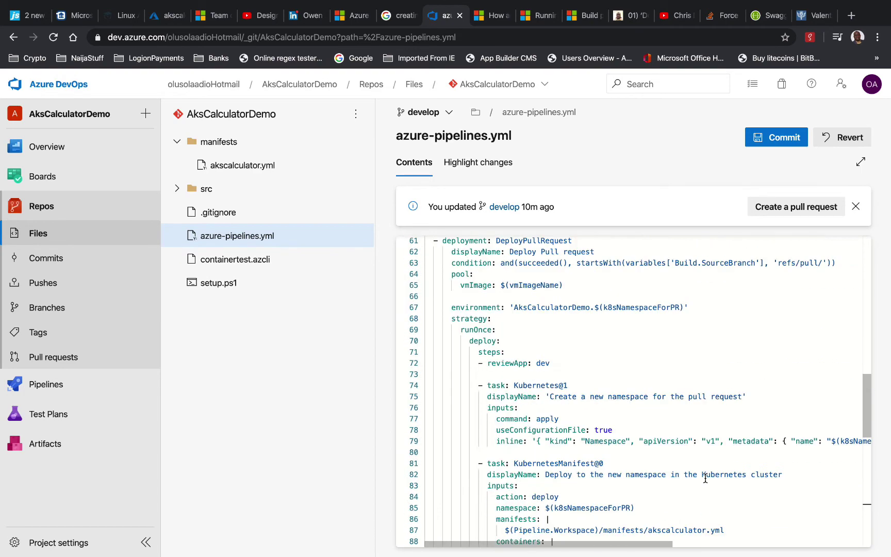
pyautogui.scroll(12, 706, 479)
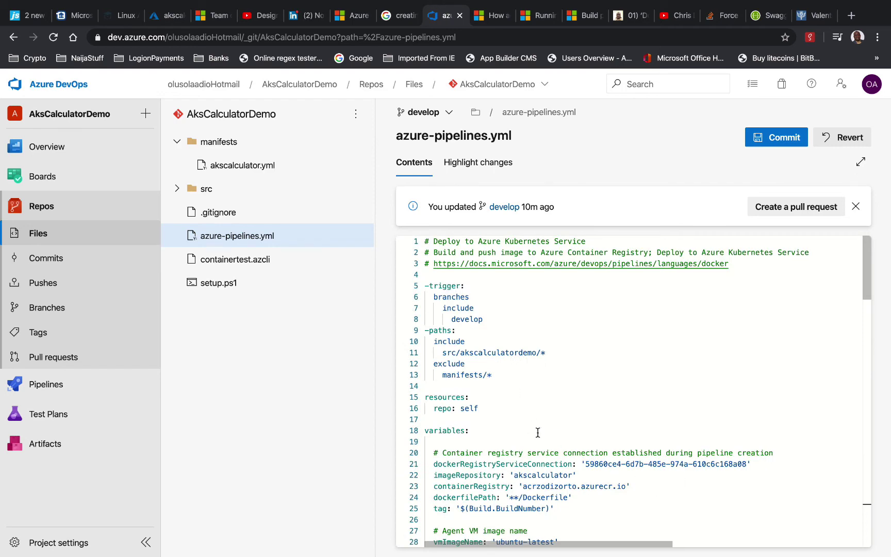
pyautogui.scroll(-3, 538, 432)
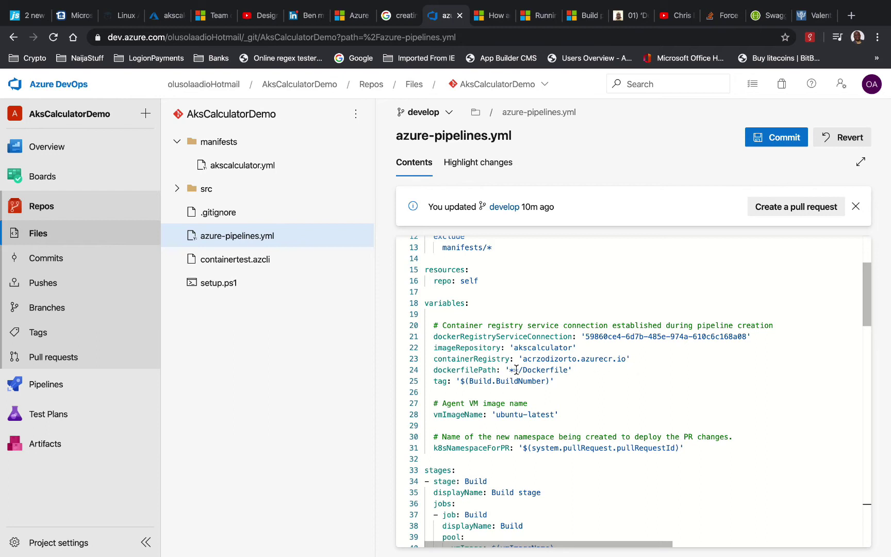
# Set dockerfilePath on line 24 to '**/src/AksCalculator/Dockerfile', checking the src/AksCalculator folder
pyautogui.click(177, 189)
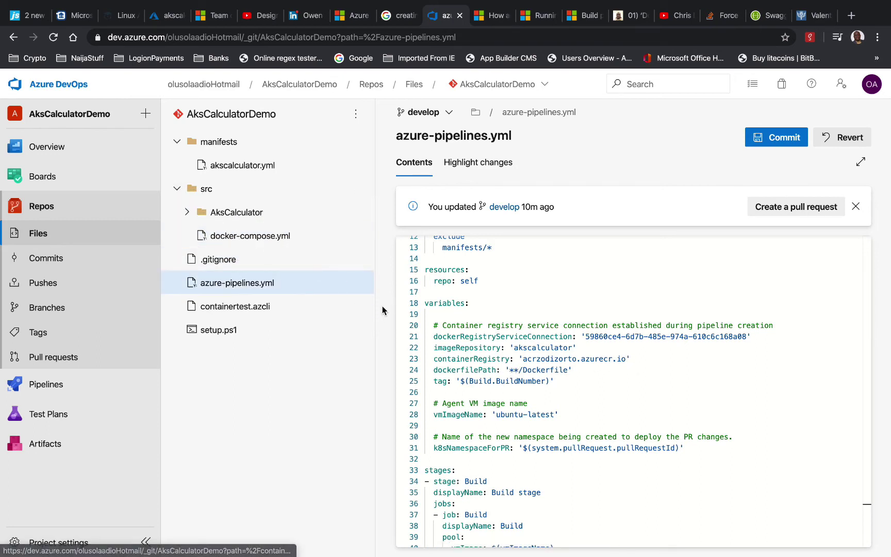
pyautogui.click(521, 369)
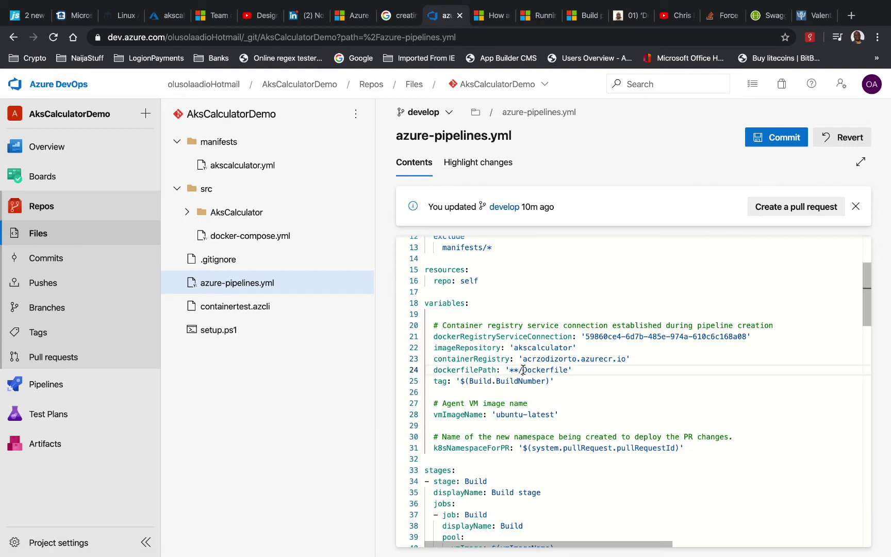
pyautogui.write('src/AksCal')
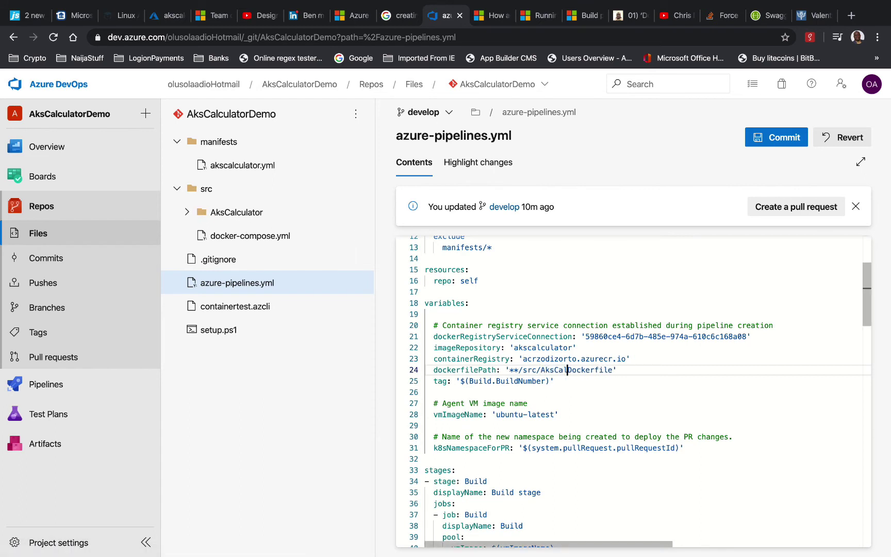
pyautogui.write('culator')
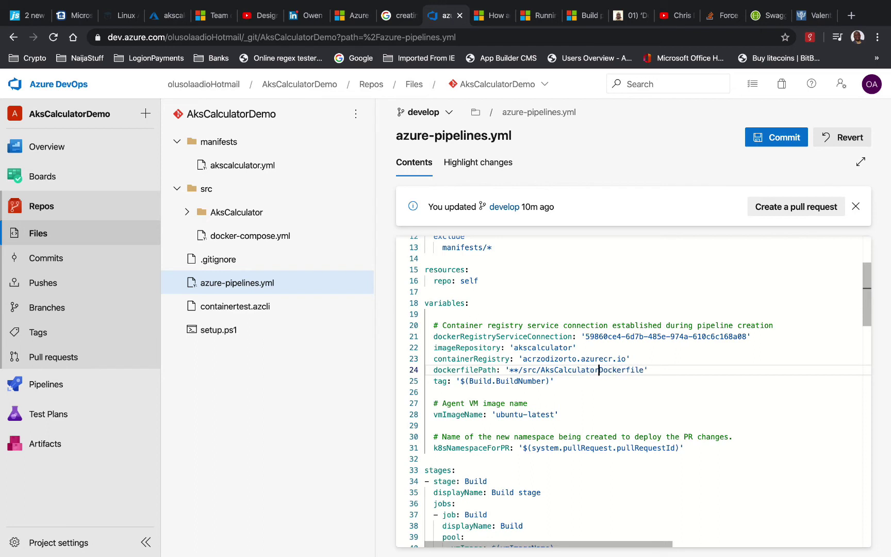
pyautogui.write('/')
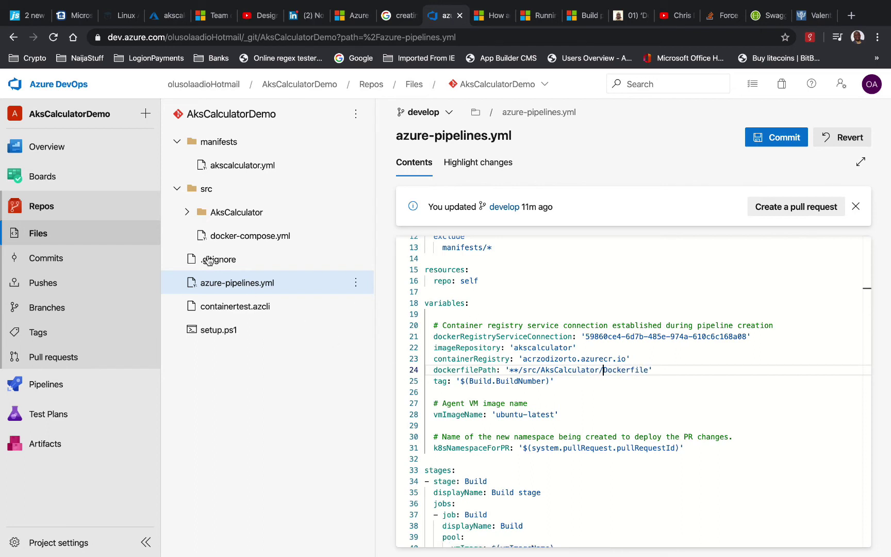
pyautogui.click(188, 215)
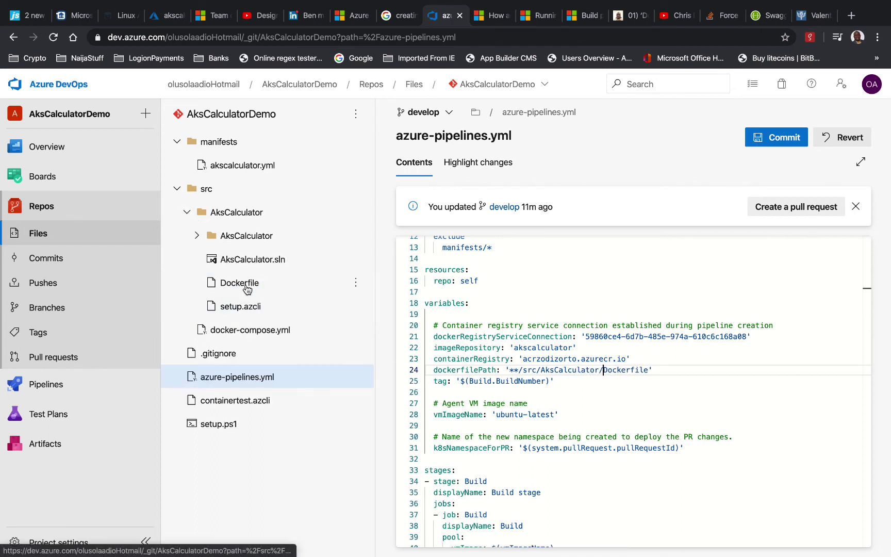
pyautogui.click(664, 367)
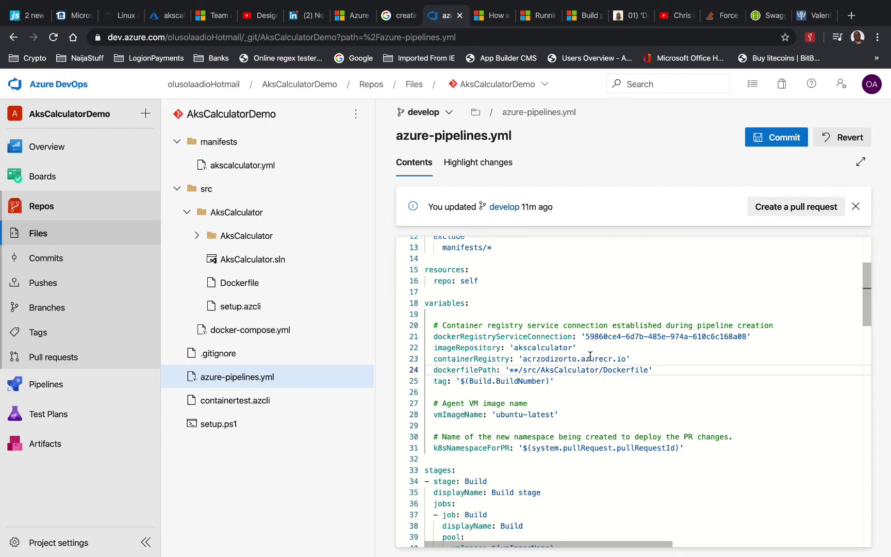
pyautogui.scroll(-3, 577, 389)
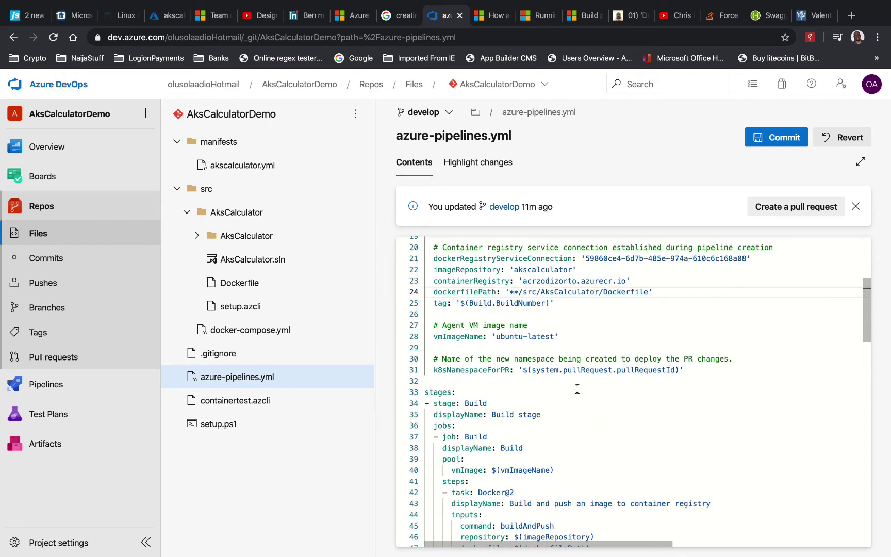
pyautogui.scroll(-4, 577, 388)
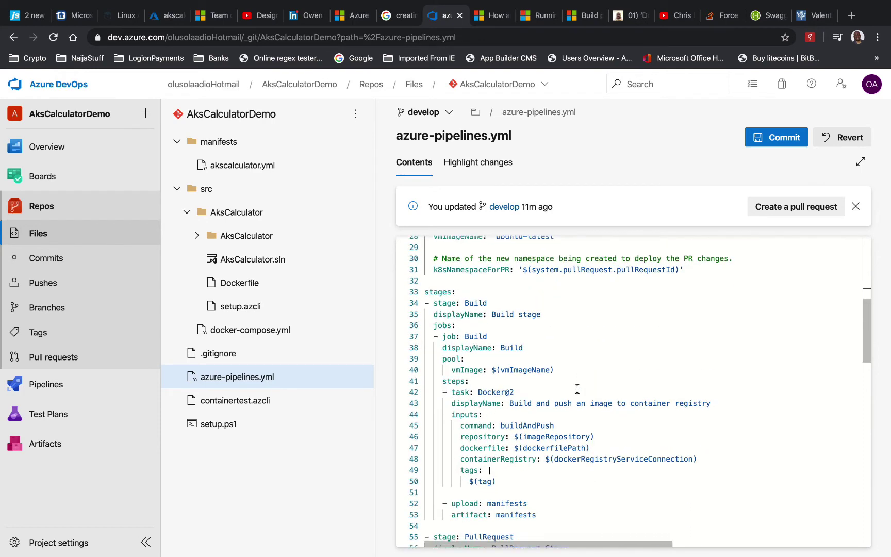
pyautogui.scroll(-1, 577, 389)
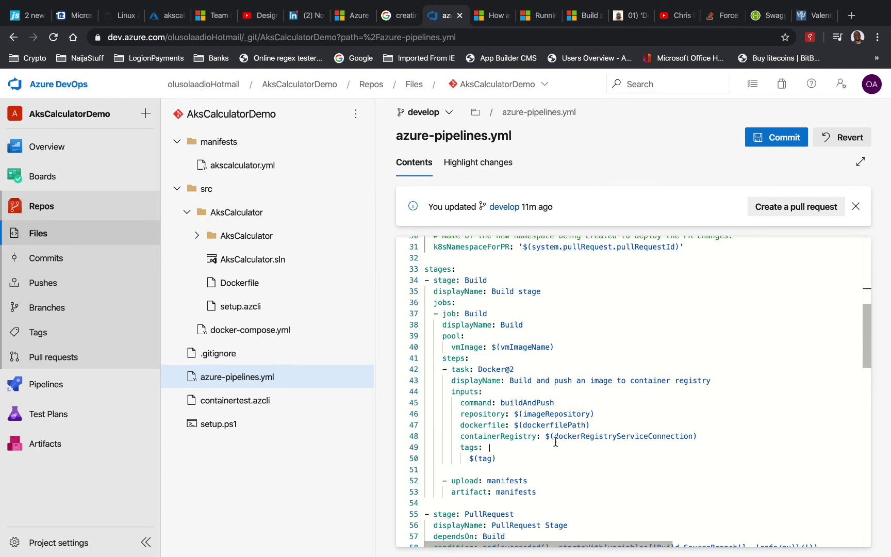
pyautogui.scroll(-3, 555, 443)
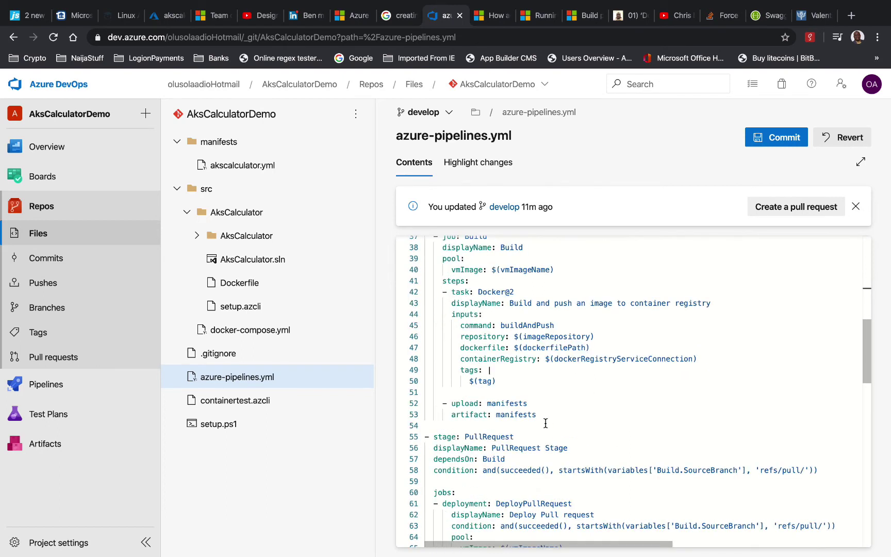
pyautogui.scroll(-4, 515, 385)
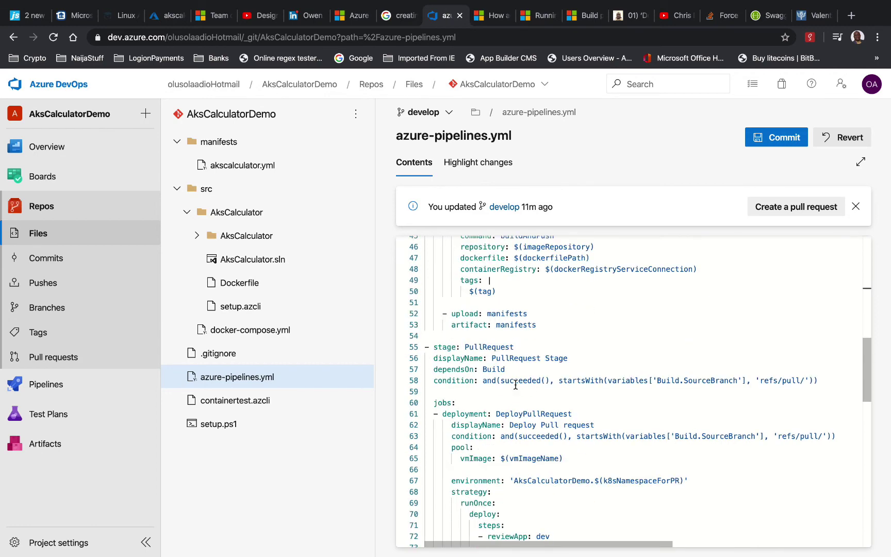
pyautogui.scroll(-1, 515, 385)
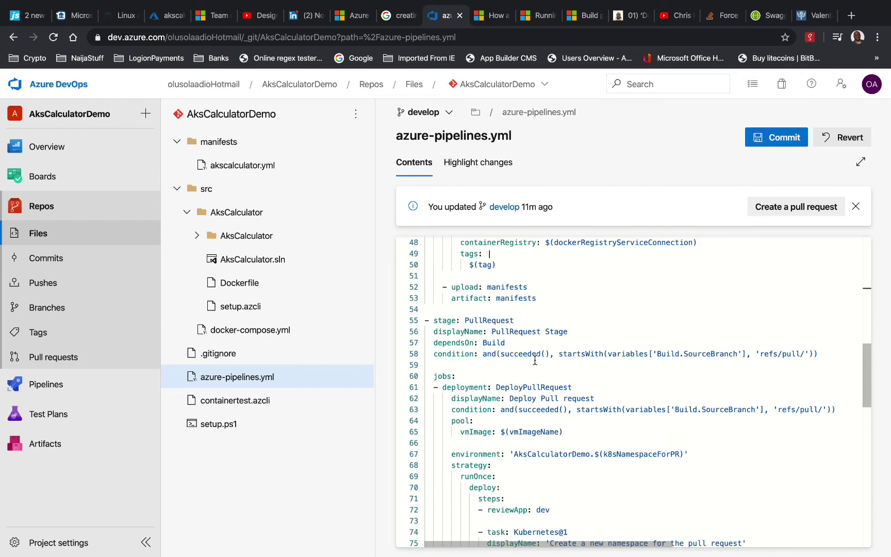
pyautogui.scroll(-3, 534, 360)
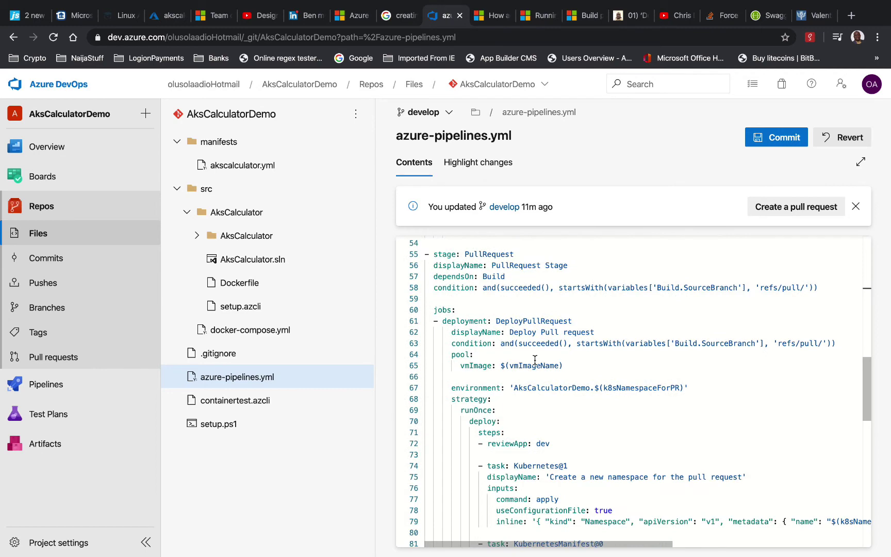
pyautogui.scroll(-2, 533, 359)
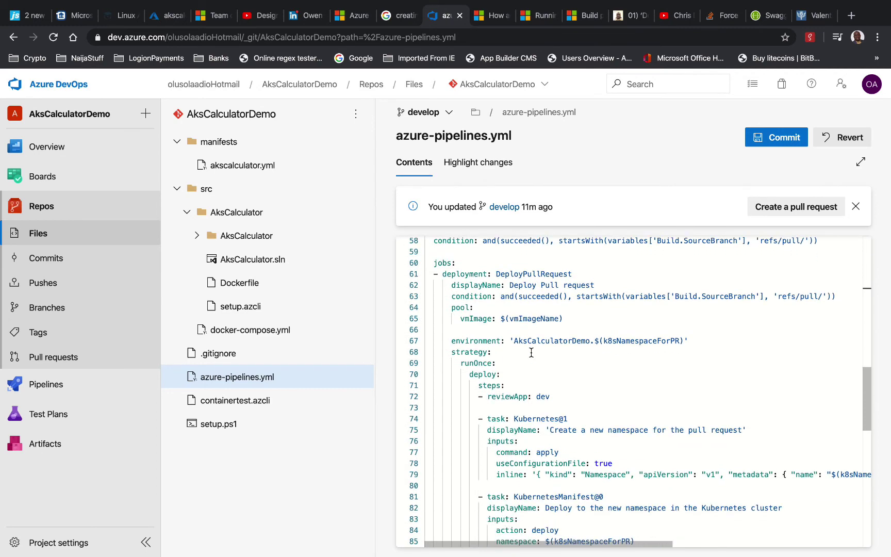
pyautogui.scroll(-1, 532, 353)
pyautogui.scroll(-5, 541, 386)
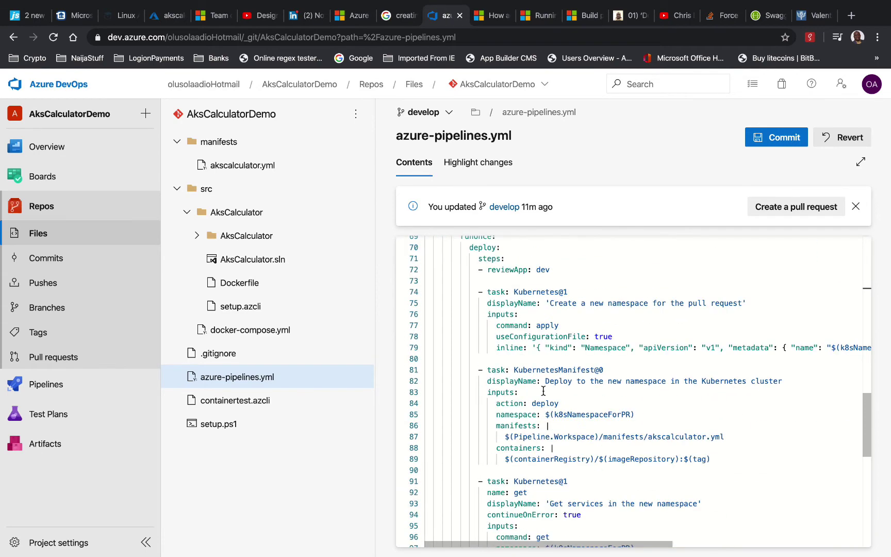
pyautogui.scroll(-1, 540, 385)
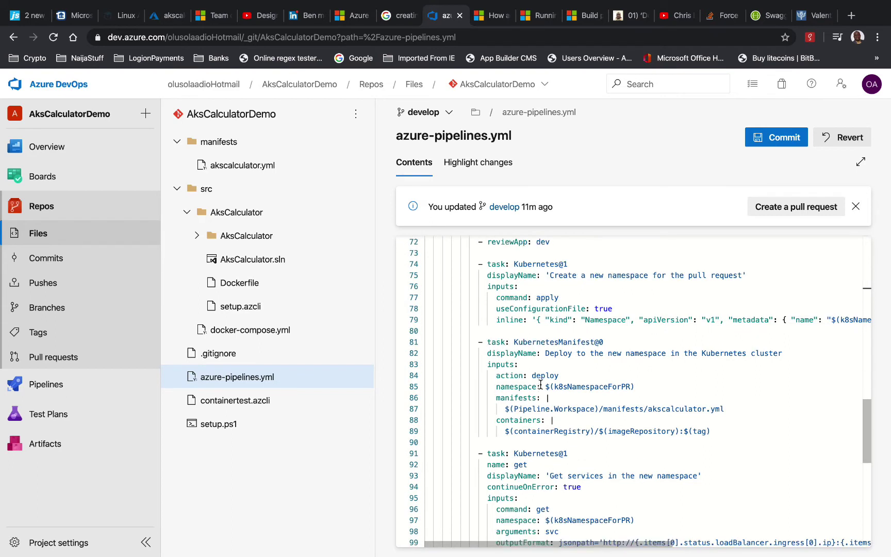
pyautogui.scroll(-1, 557, 371)
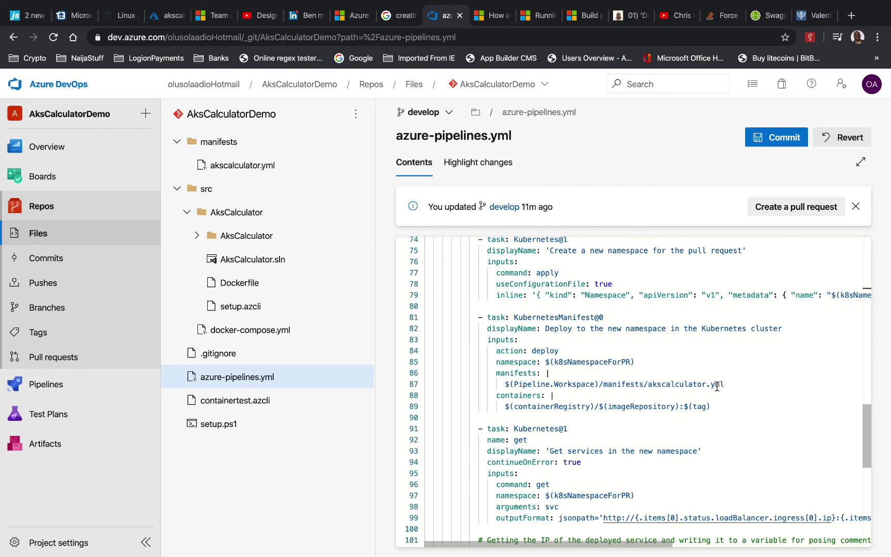
pyautogui.scroll(-5, 567, 386)
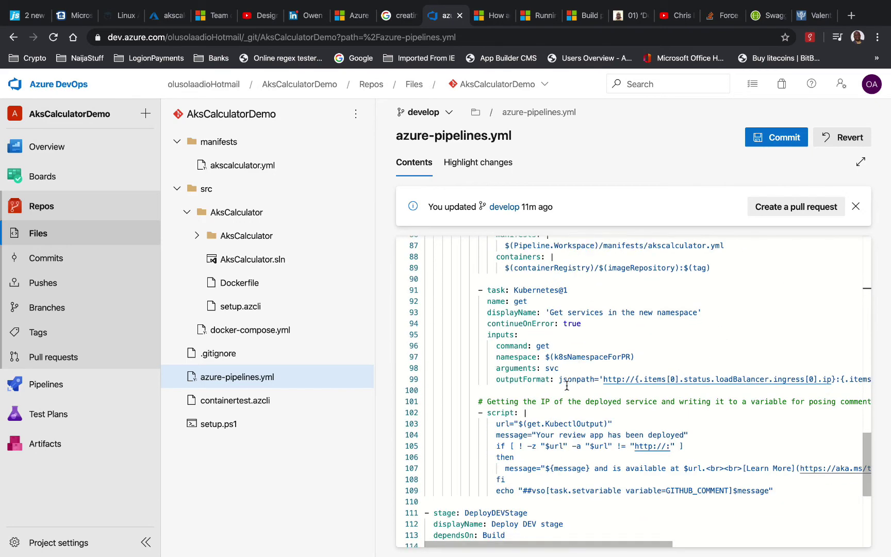
pyautogui.scroll(-1, 567, 386)
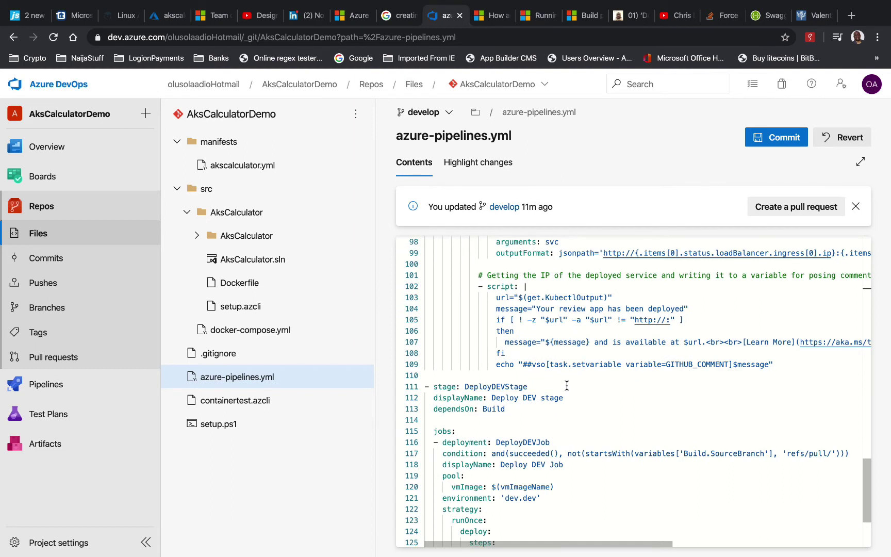
pyautogui.scroll(-2, 570, 384)
pyautogui.scroll(-1, 573, 382)
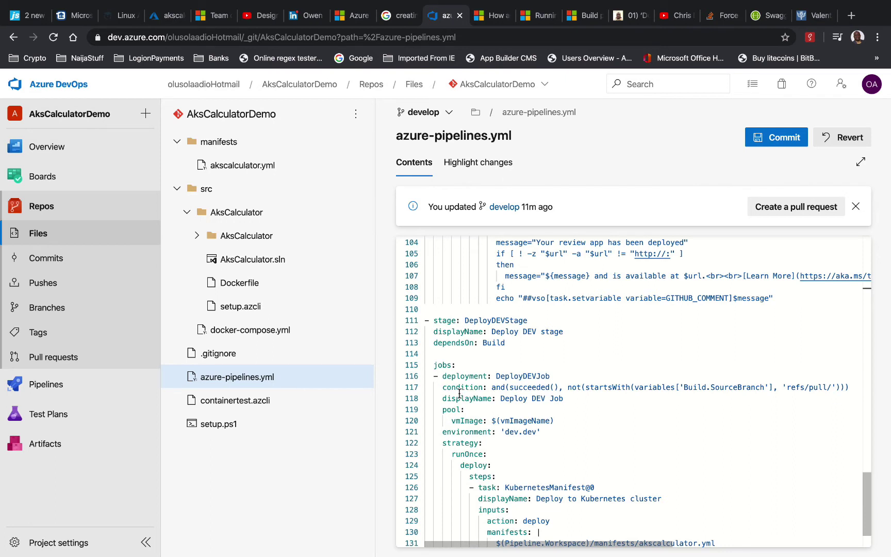
# Copy DeployDEVJob's condition line under the stage's dependsOn: Build and outdent it to stage level
pyautogui.click(571, 378)
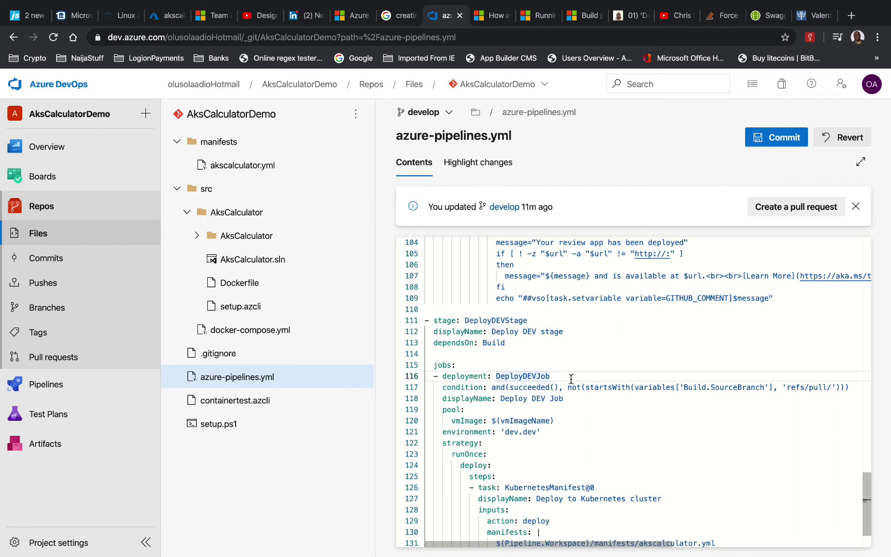
pyautogui.press('Right')
pyautogui.hotkey('shift', 'Down')
pyautogui.hotkey('ctrl', 'c')
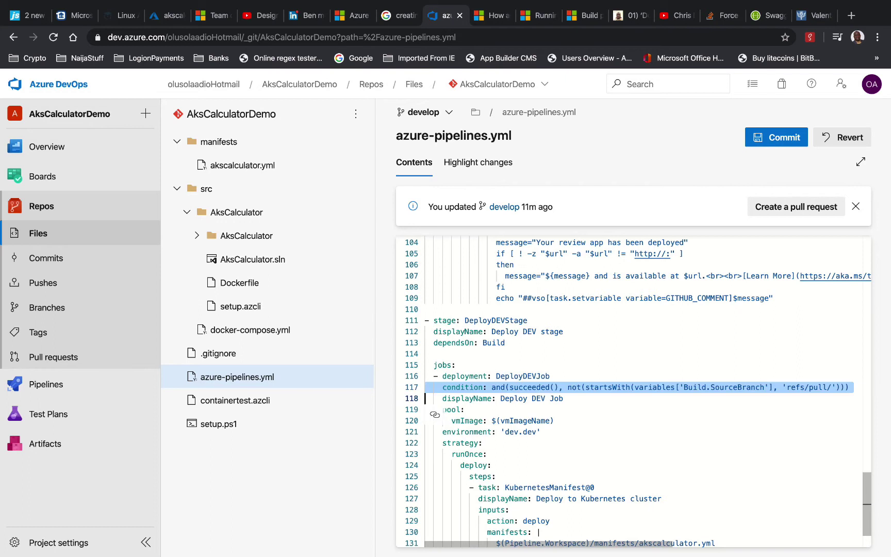
pyautogui.press('Up')
pyautogui.press('Up')
pyautogui.press('Up')
pyautogui.press('Up')
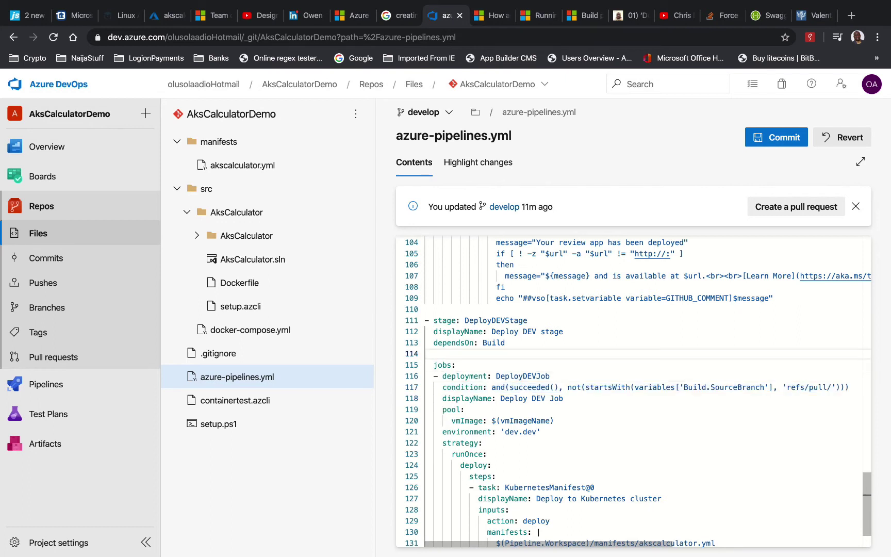
pyautogui.hotkey('ctrl', 'v')
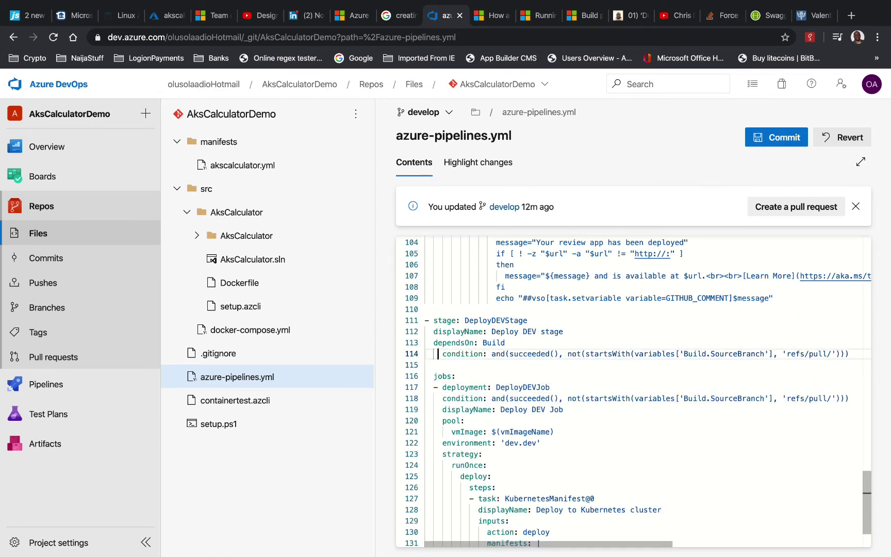
pyautogui.press('Right')
pyautogui.press('BackSpace')
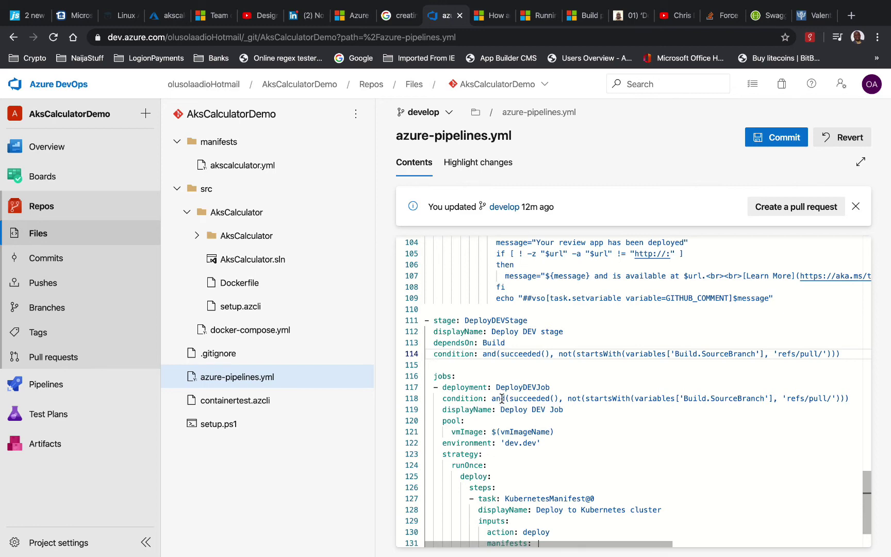
pyautogui.scroll(-3, 517, 415)
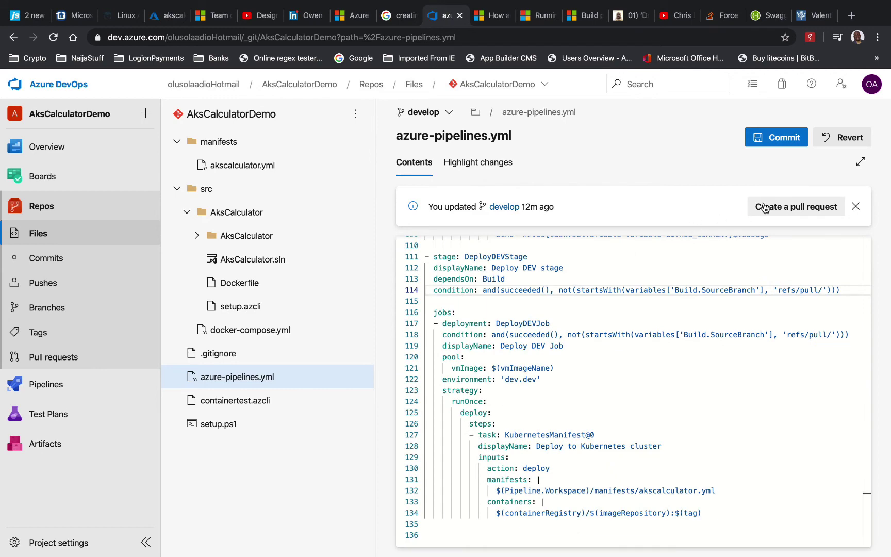
# Commit azure-pipelines.yml to develop with the default comment 'Updated azure-pipelines.yml'
pyautogui.click(780, 138)
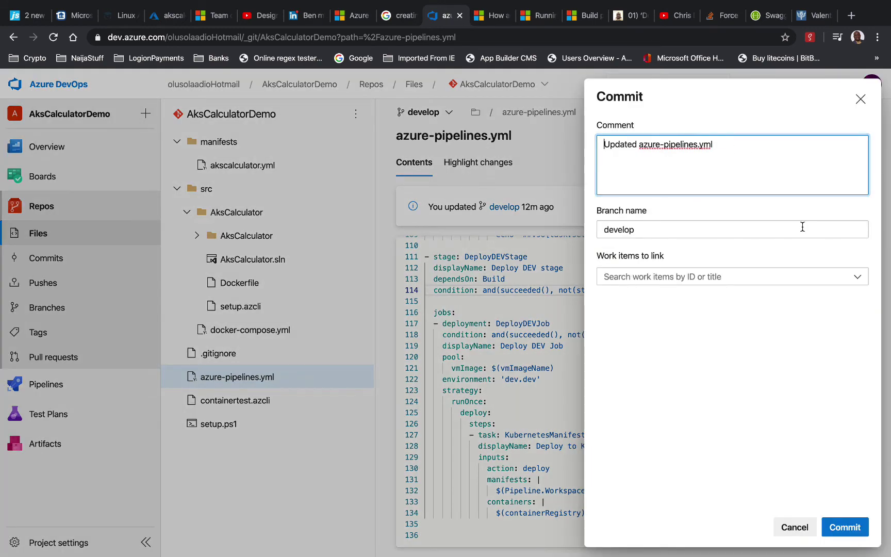
pyautogui.click(839, 535)
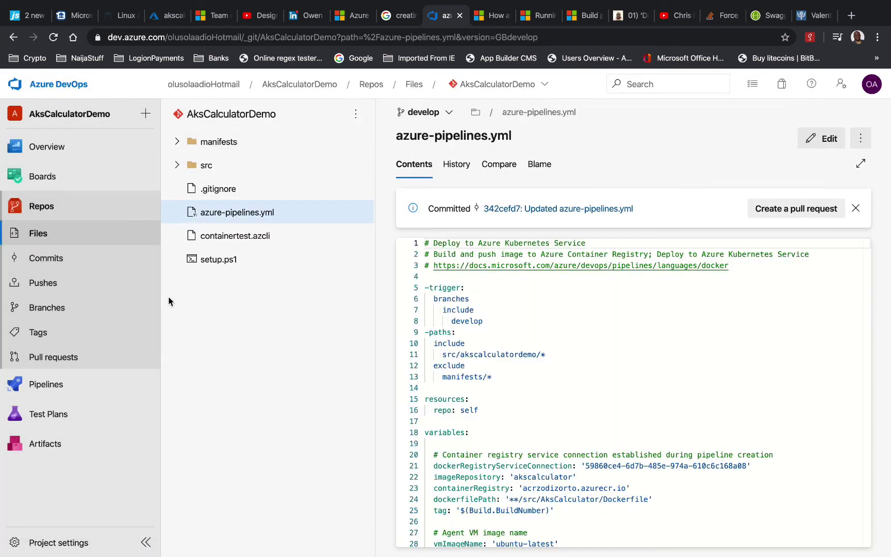
# Open AksCalculatorDemo run #443 to see its '-trigger', '-paths' and line-62 YAML errors
pyautogui.click(66, 384)
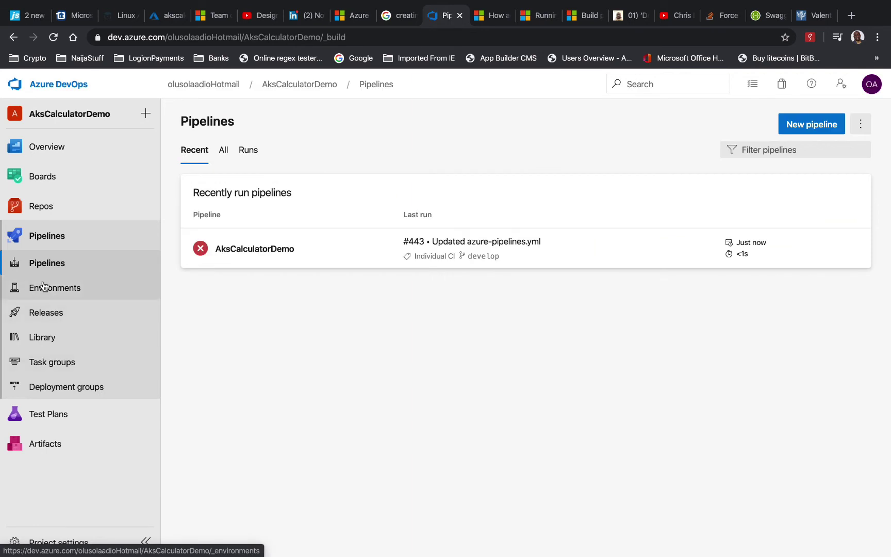
pyautogui.click(335, 250)
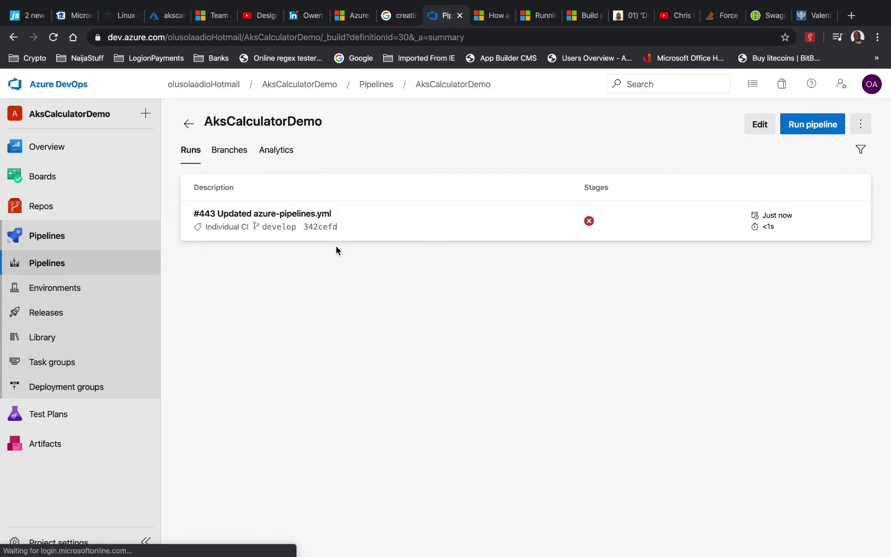
pyautogui.click(370, 221)
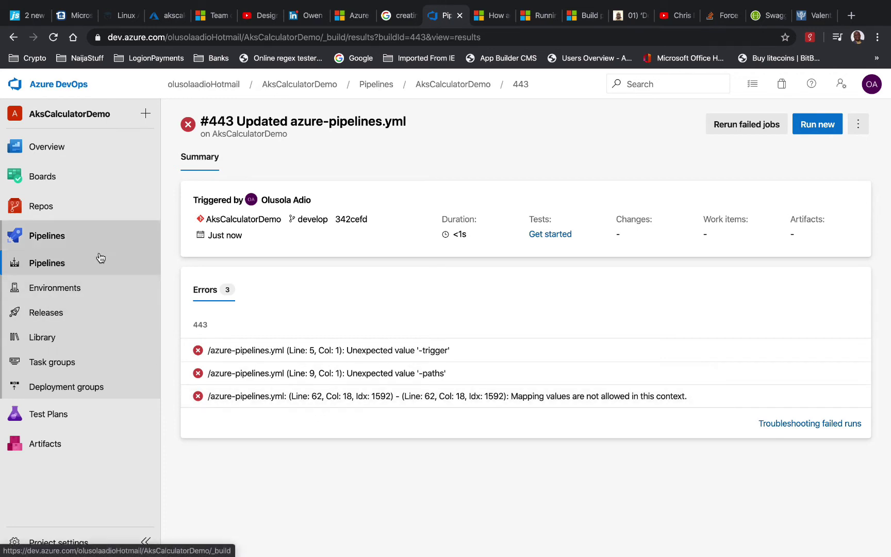
# Open azure-pipelines.yml in Repos Files and scroll to the PullRequest stage near line 62
pyautogui.click(55, 216)
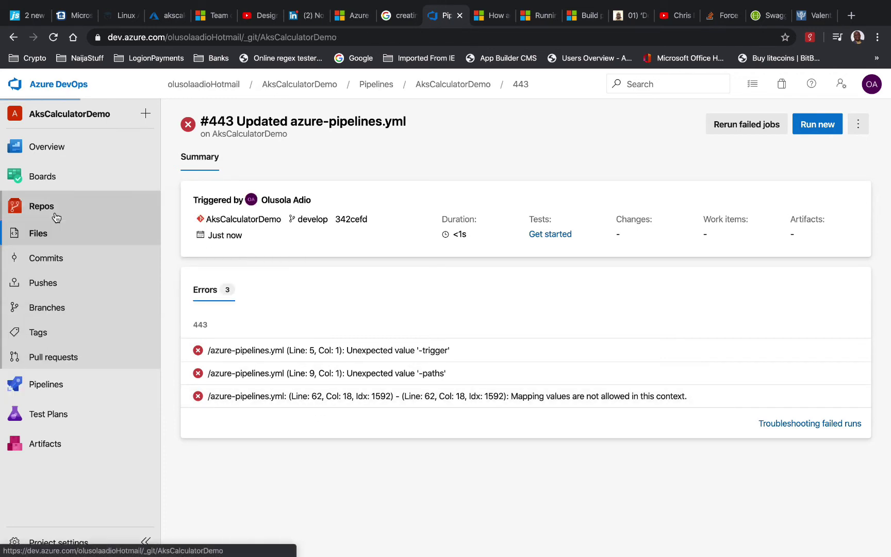
pyautogui.click(512, 348)
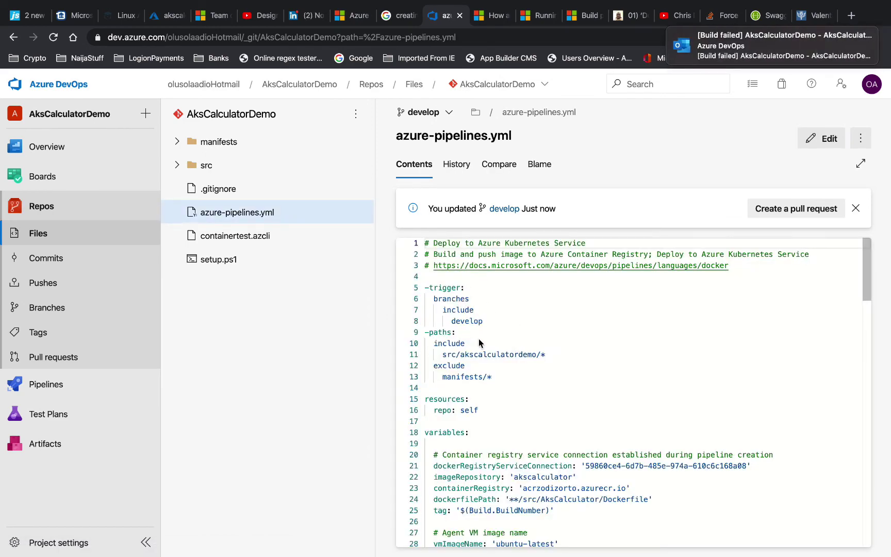
pyautogui.scroll(-5, 480, 343)
pyautogui.scroll(-5, 479, 343)
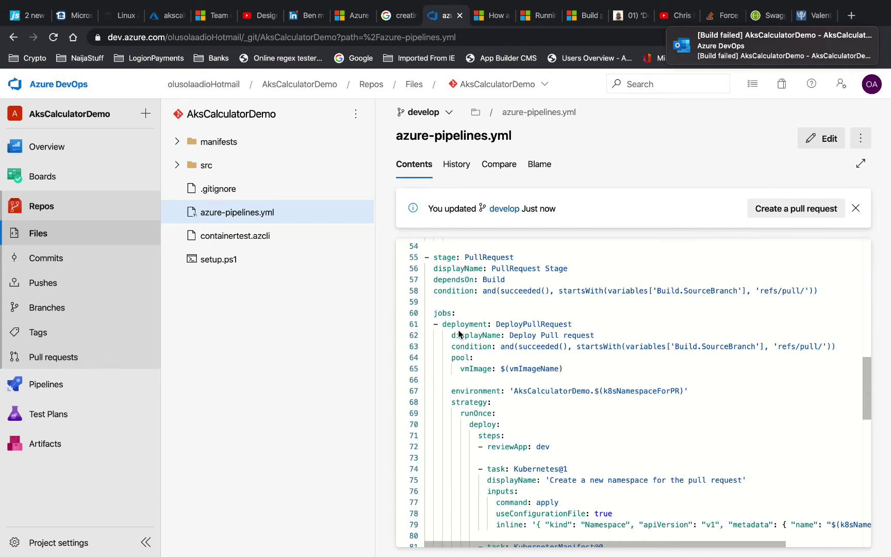
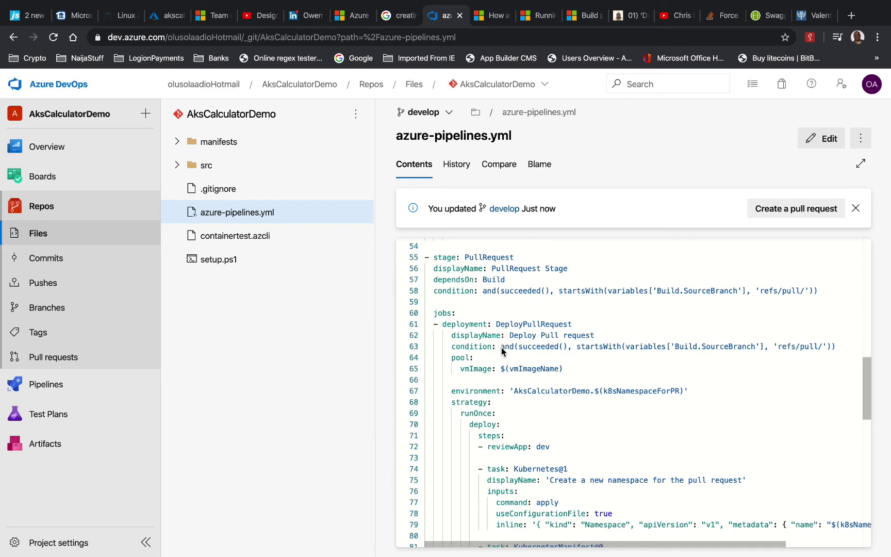
# Select the DeployPullRequest job lines 62–87 and try shifting their indentation
pyautogui.click(454, 336)
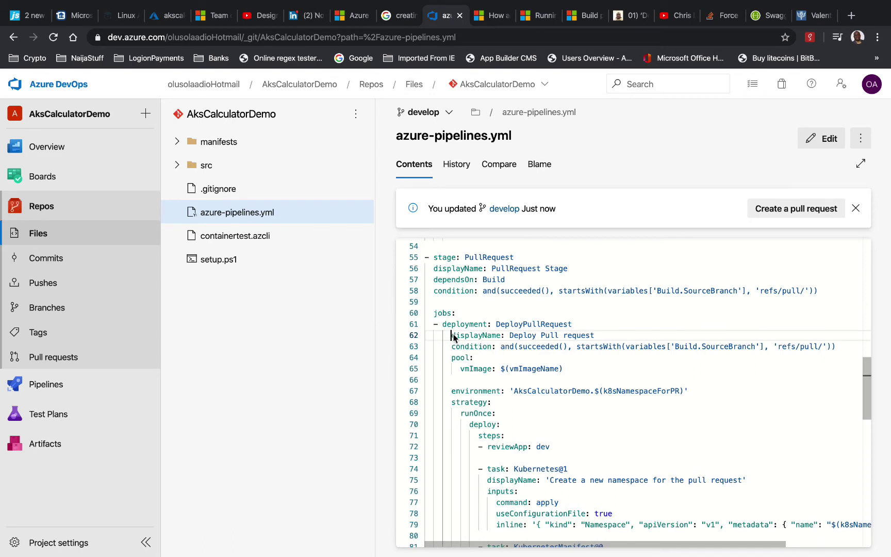
pyautogui.moveTo(453, 337); pyautogui.dragTo(460, 327)
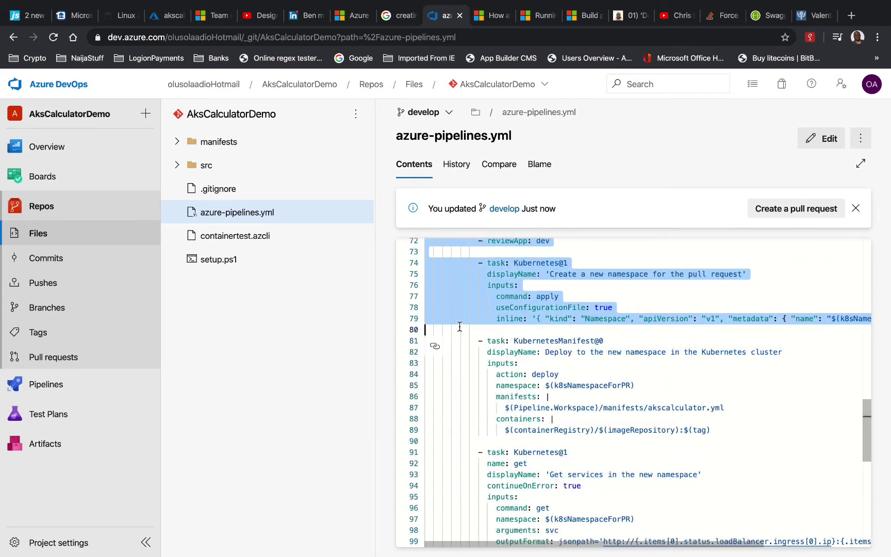
pyautogui.press('Tab')
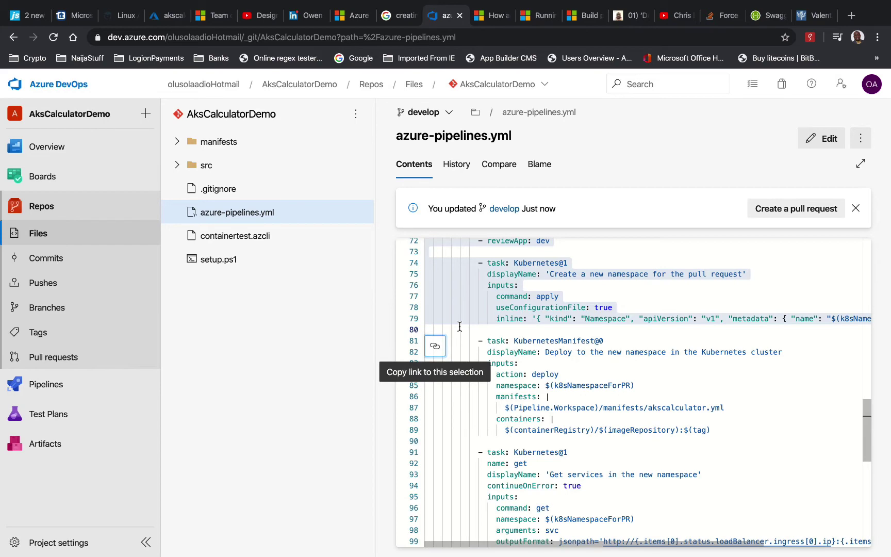
pyautogui.click(482, 318)
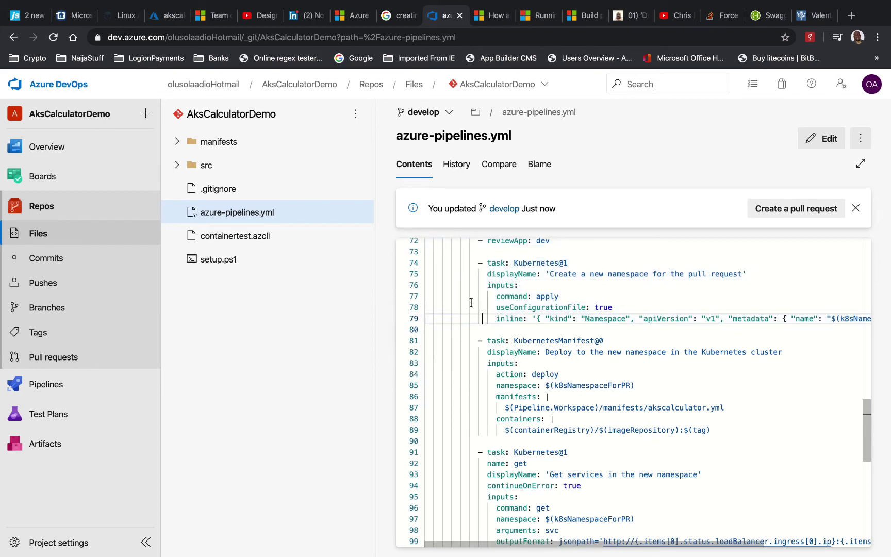
pyautogui.scroll(3, 471, 302)
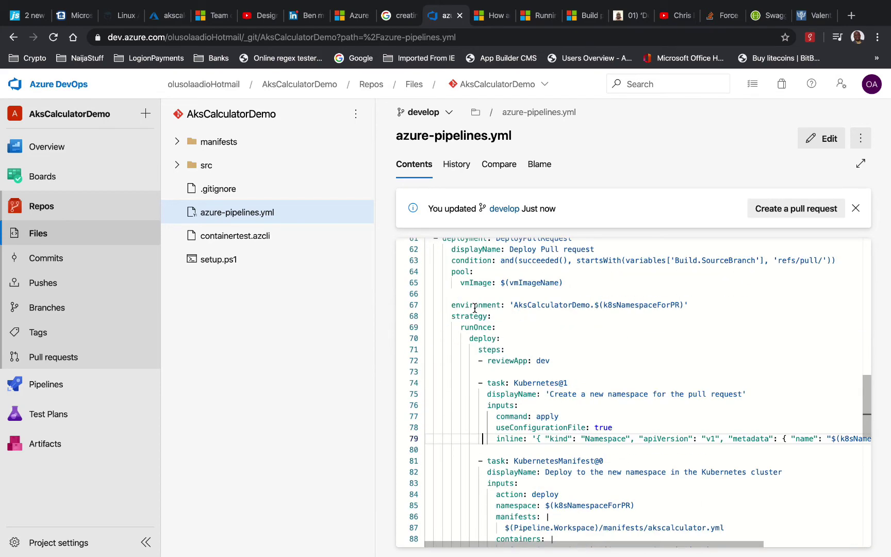
pyautogui.scroll(1, 475, 308)
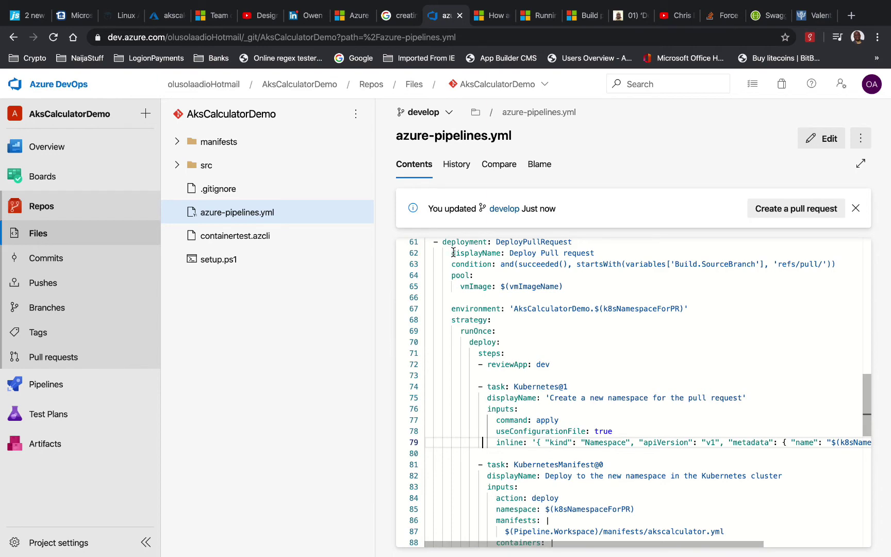
pyautogui.moveTo(452, 252); pyautogui.dragTo(427, 377)
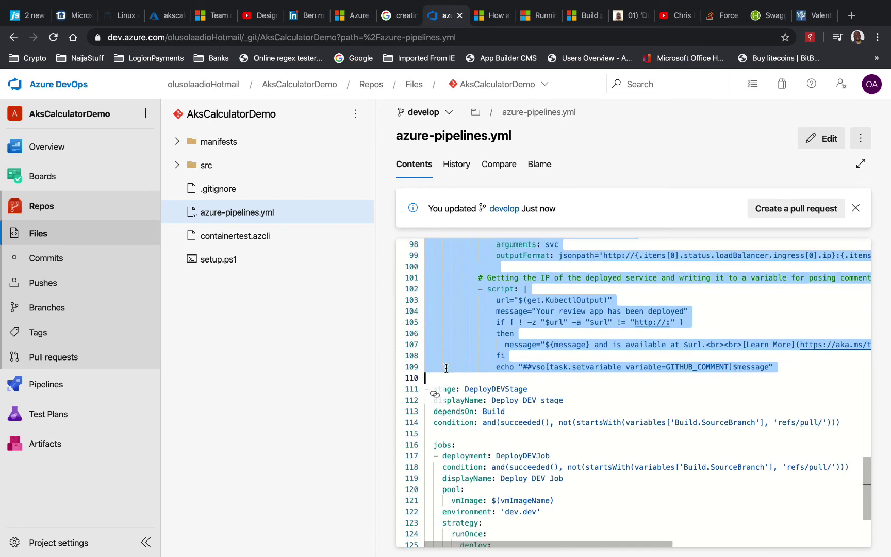
pyautogui.scroll(10, 447, 368)
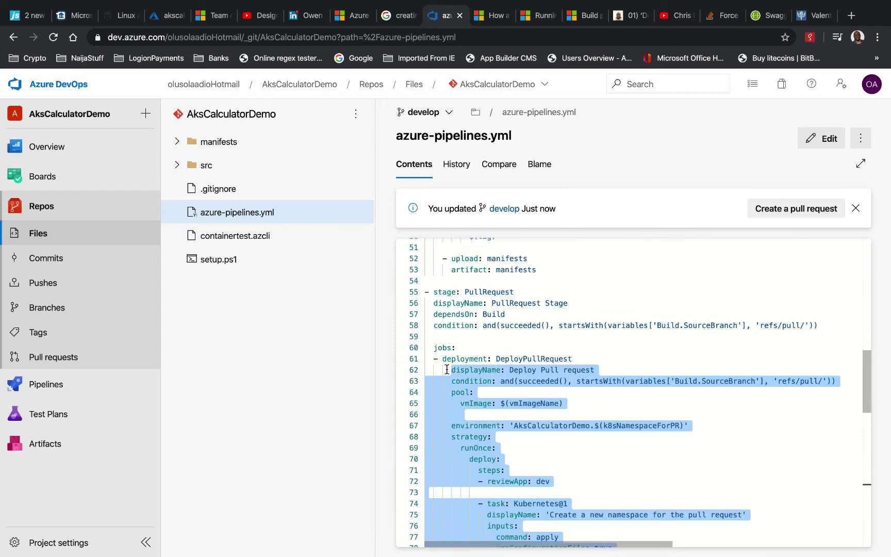
pyautogui.hotkey('shift', 'Tab')
pyautogui.hotkey('shift', 'Tab')
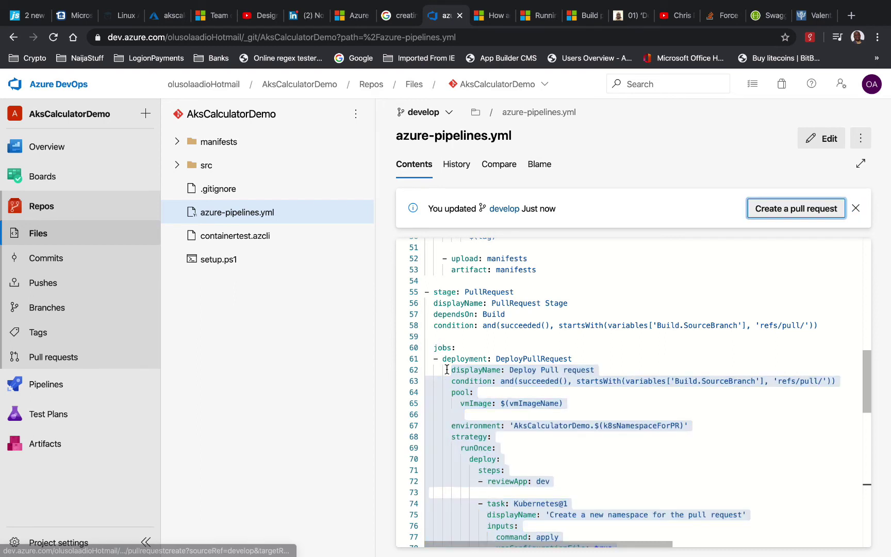
pyautogui.hotkey('shift', 'Tab')
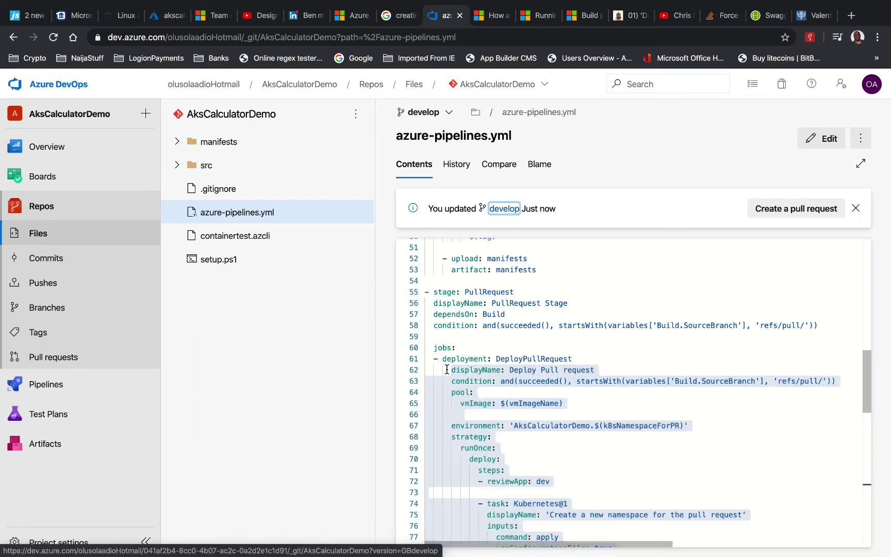
pyautogui.click(453, 369)
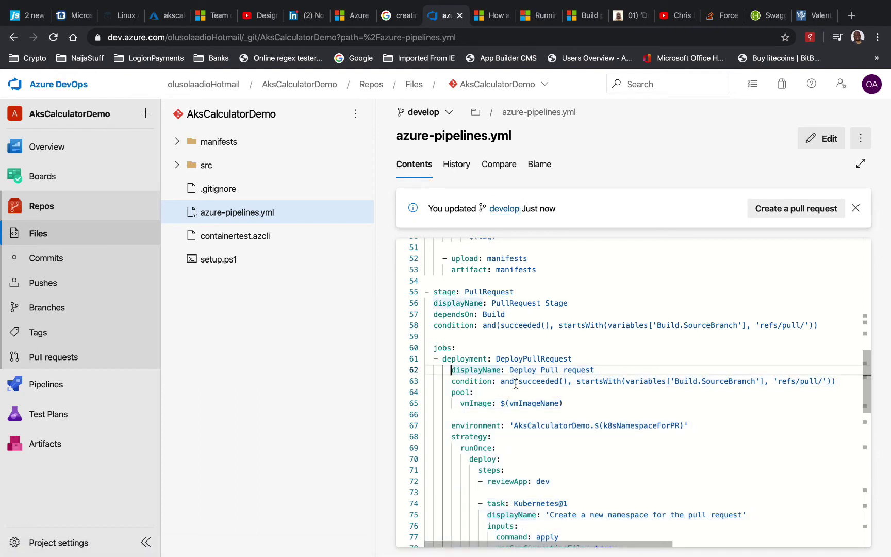
# In edit mode, outdent the selected DeployPullRequest job lines by two spaces and review the result
pyautogui.click(822, 139)
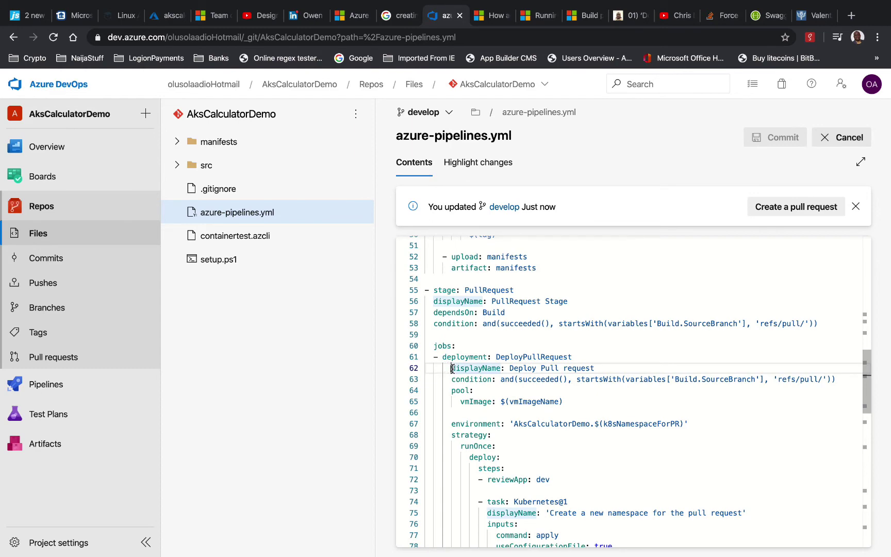
pyautogui.moveTo(452, 368); pyautogui.dragTo(499, 459)
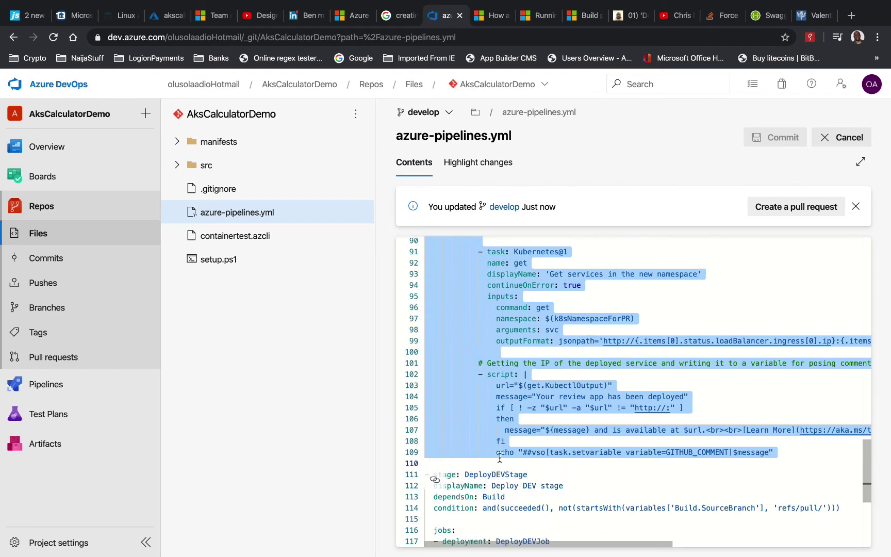
pyautogui.hotkey('shift', 'Tab')
pyautogui.scroll(5, 504, 427)
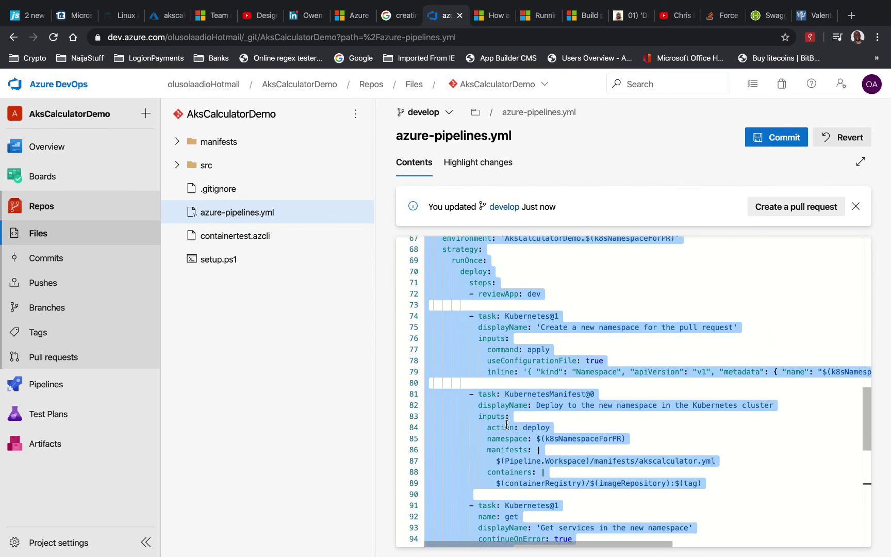
pyautogui.scroll(3, 587, 305)
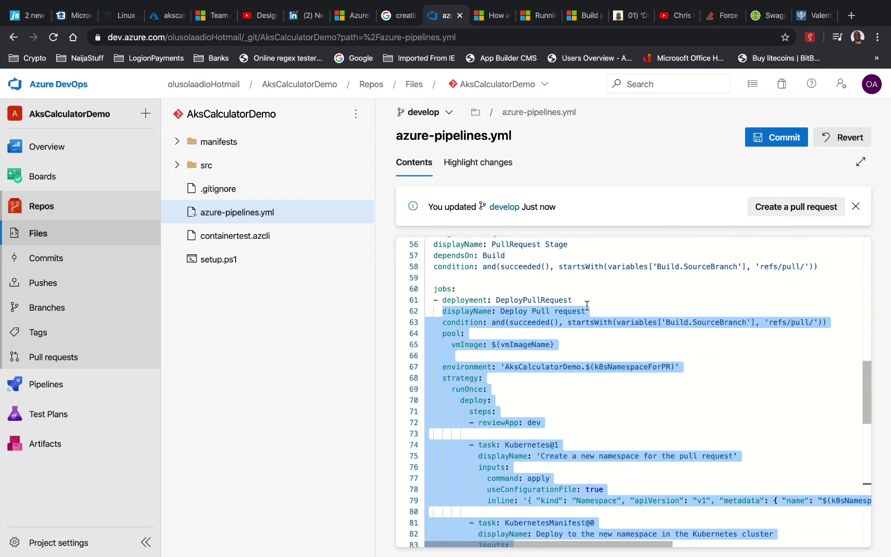
pyautogui.click(547, 351)
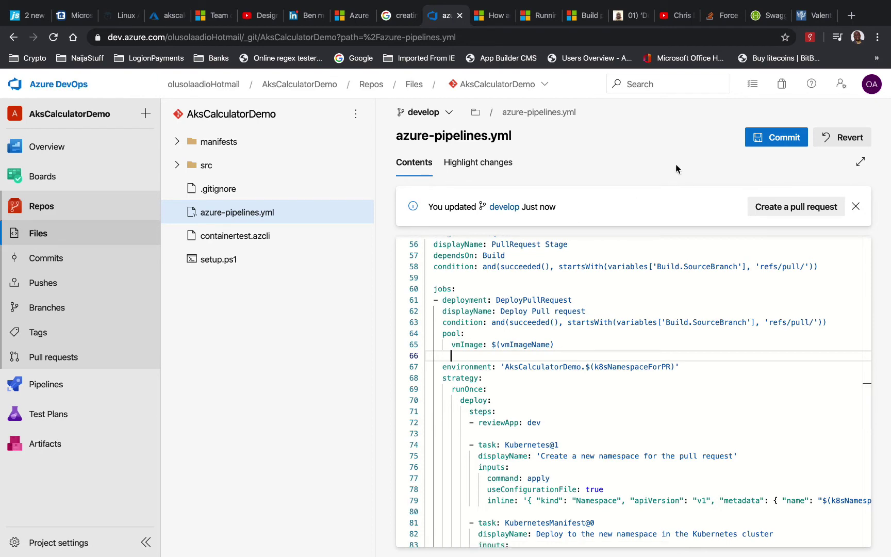
pyautogui.scroll(5, 634, 339)
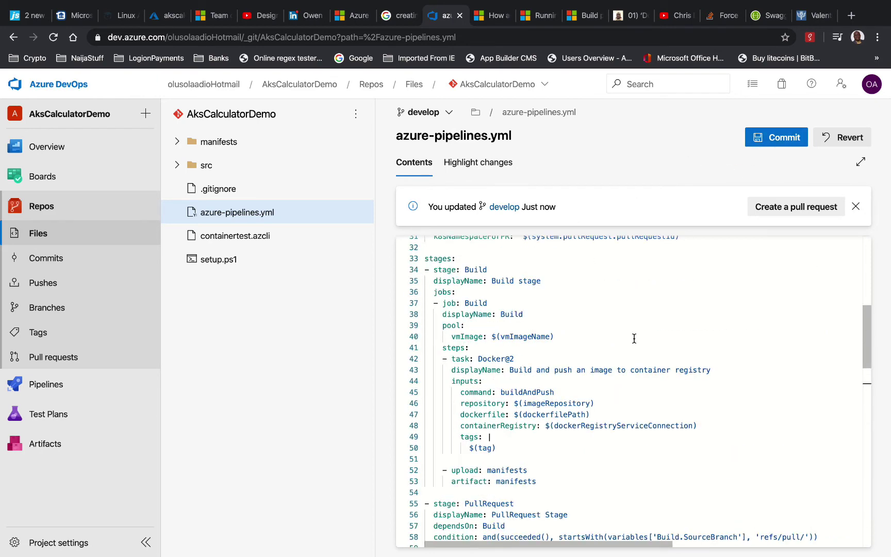
pyautogui.scroll(3, 634, 338)
pyautogui.scroll(4, 635, 338)
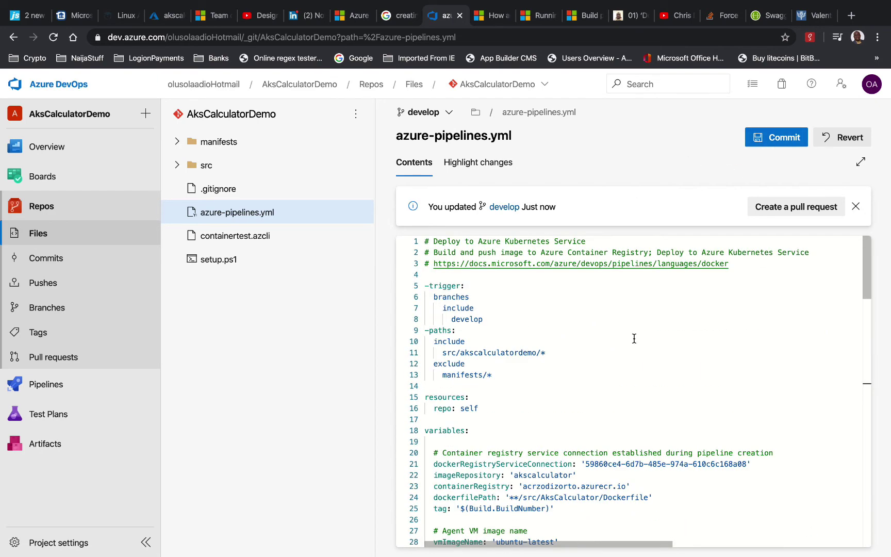
pyautogui.scroll(-2, 634, 338)
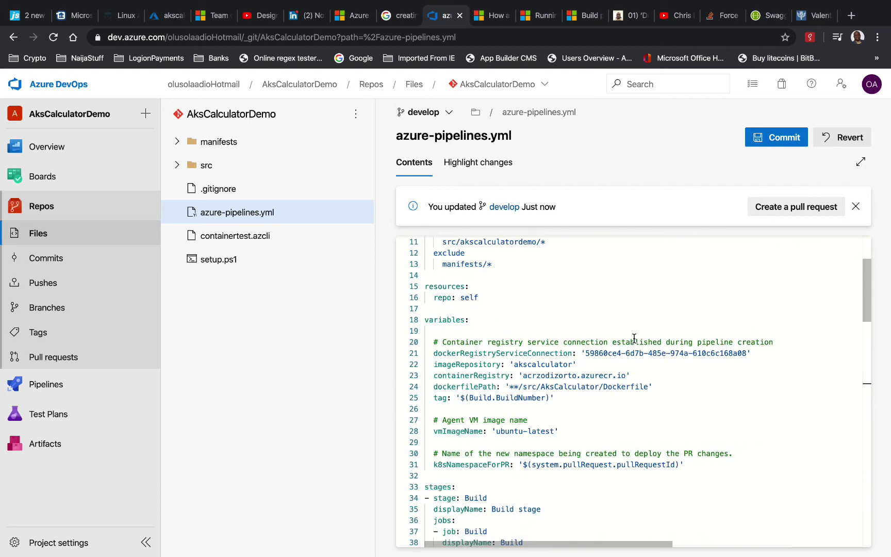
pyautogui.scroll(2, 635, 338)
pyautogui.scroll(-5, 634, 338)
pyautogui.scroll(-1, 634, 338)
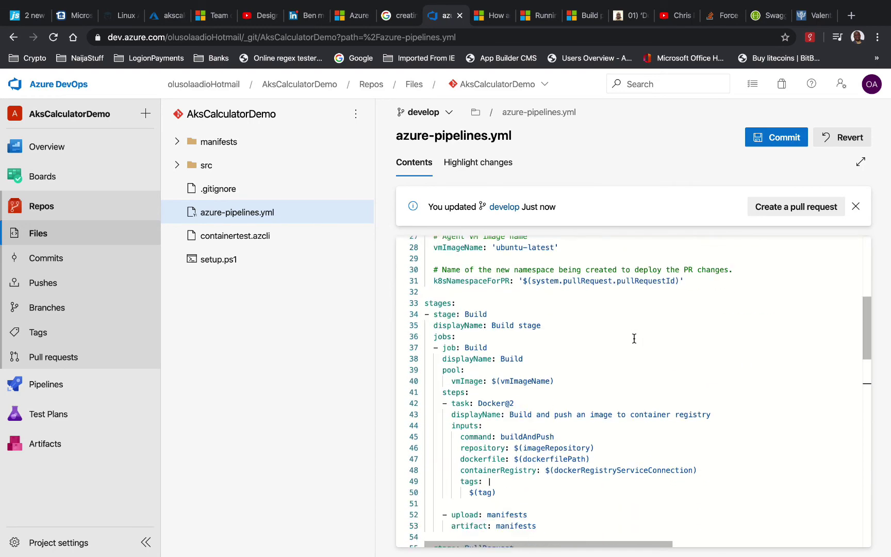
pyautogui.scroll(5, 634, 338)
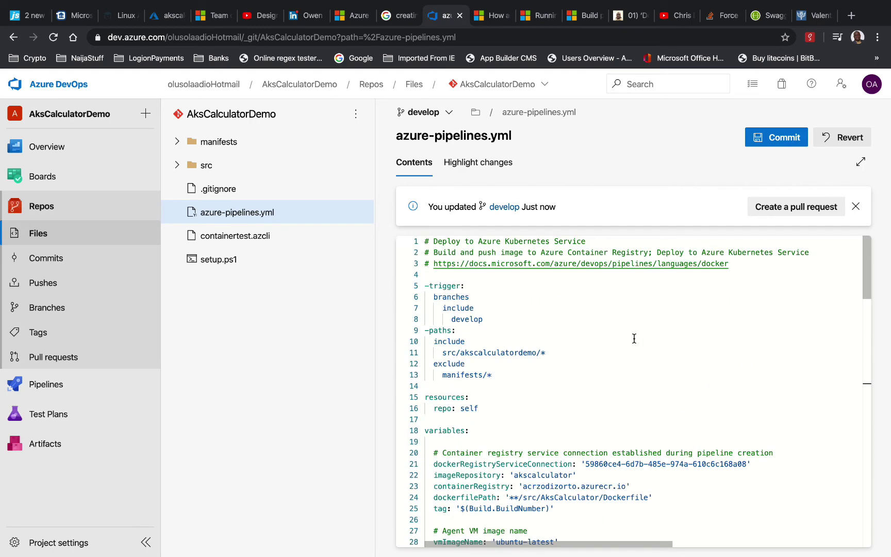
# Add colons after branches (line 6), include (lines 7 and 10) and exclude (line 12)
pyautogui.click(486, 297)
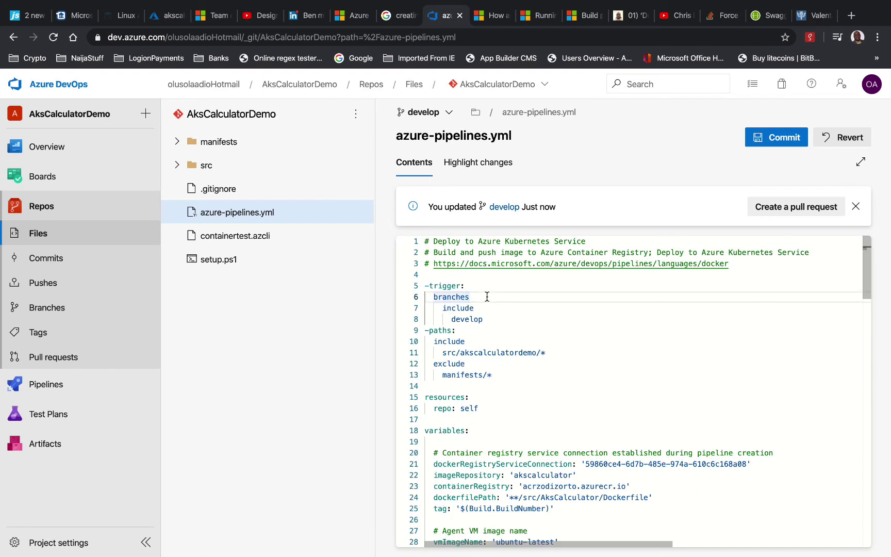
pyautogui.write(':')
pyautogui.click(481, 343)
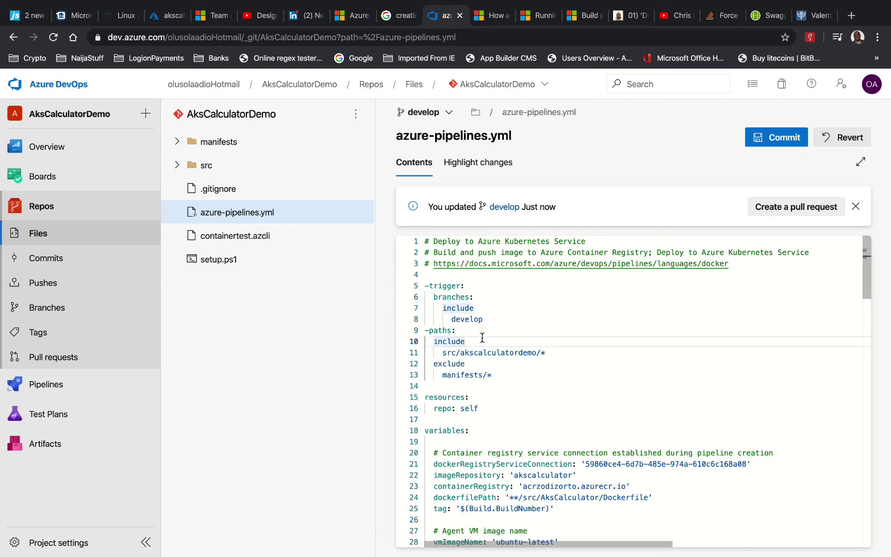
pyautogui.write(':')
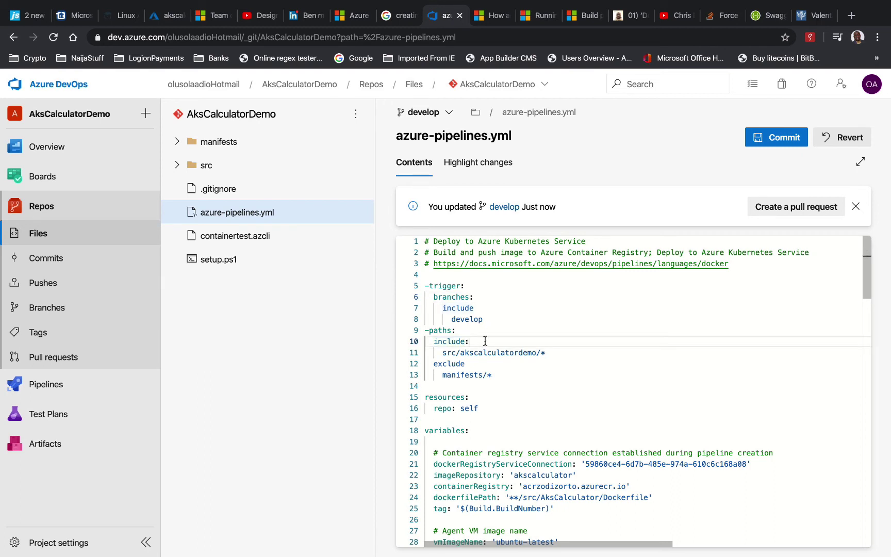
pyautogui.click(480, 362)
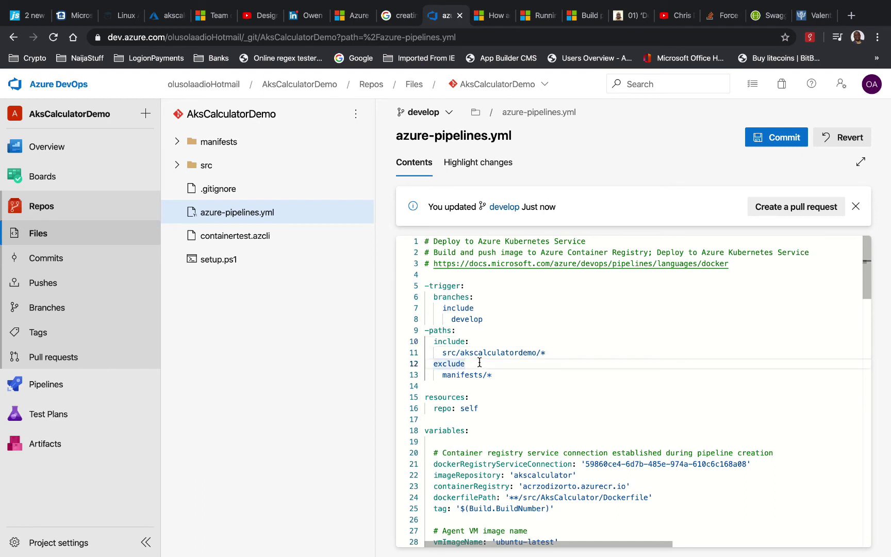
pyautogui.write(':')
pyautogui.click(487, 309)
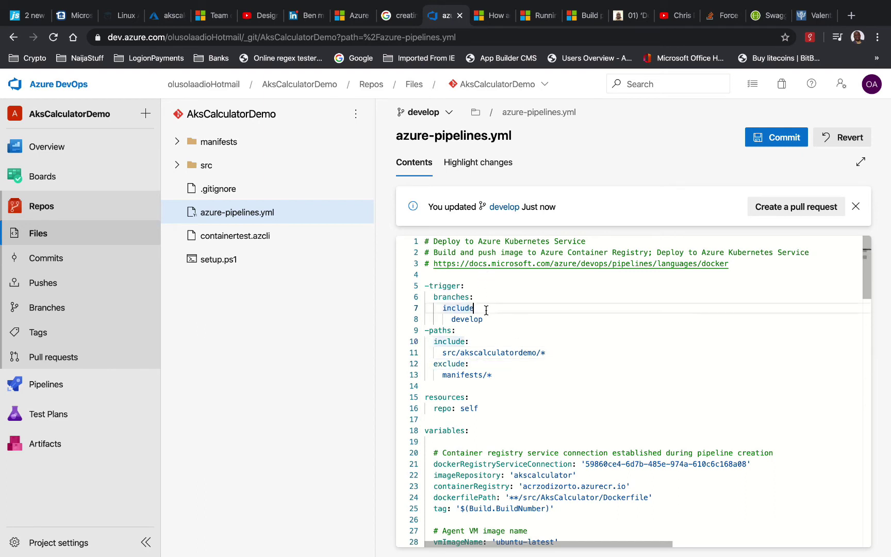
pyautogui.write(':')
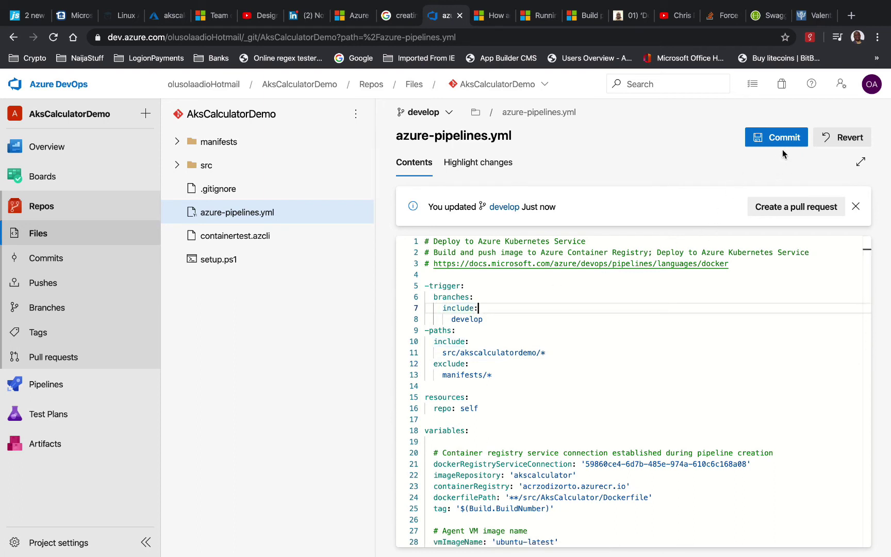
# Commit the trigger fix to develop and open failed run #444 of AksCalculatorDemo to read its errors
pyautogui.click(784, 136)
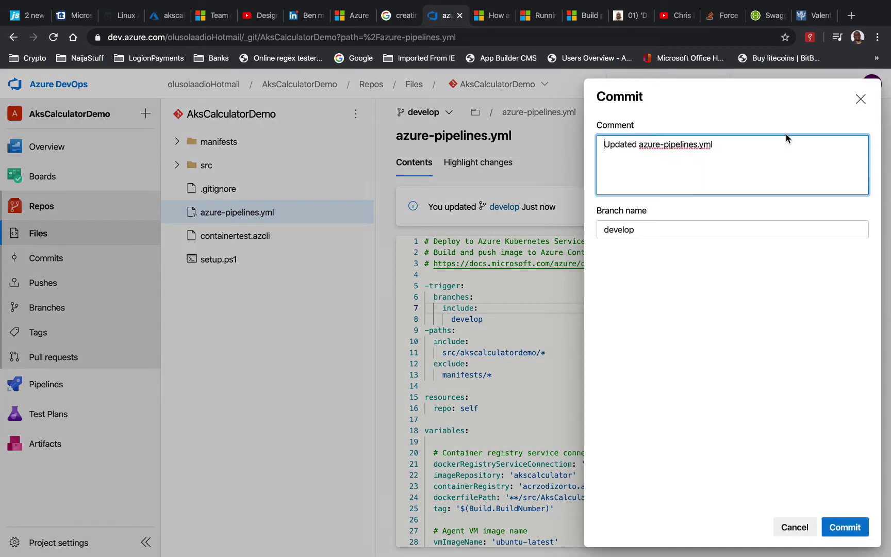
pyautogui.click(839, 520)
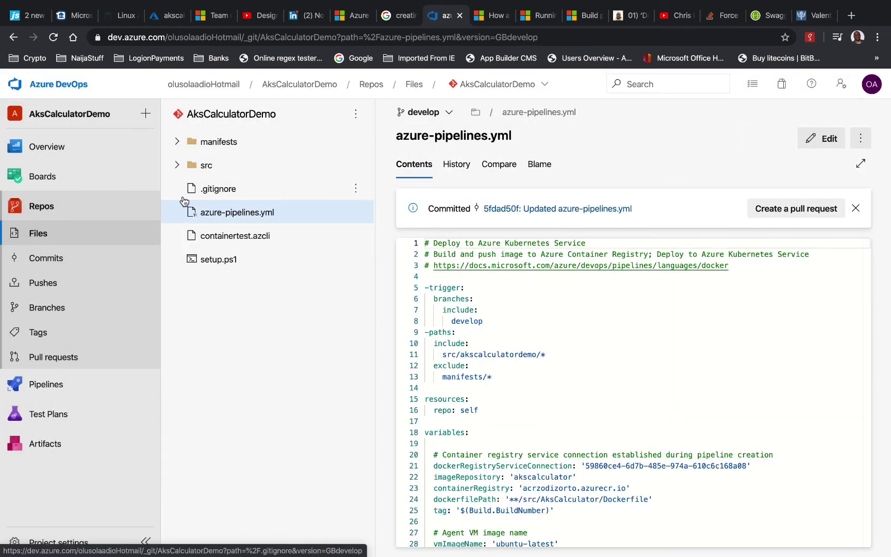
pyautogui.click(61, 391)
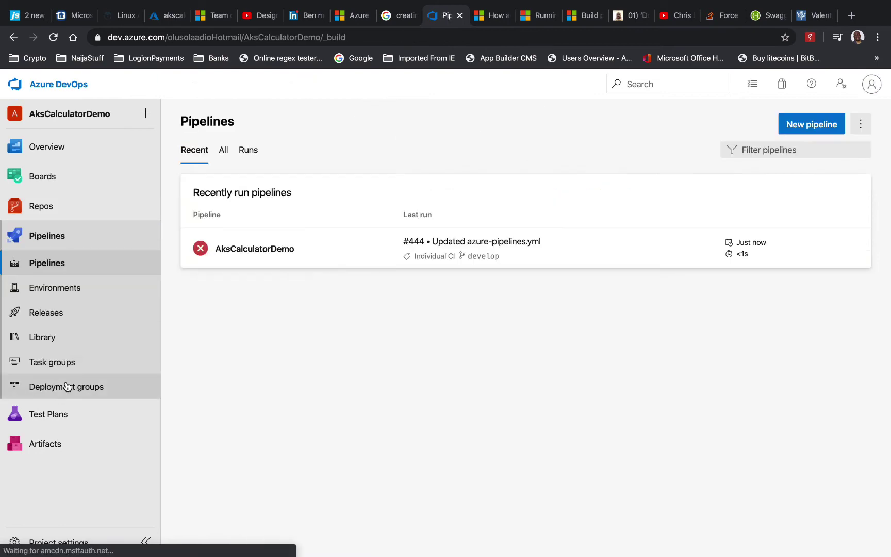
pyautogui.click(325, 256)
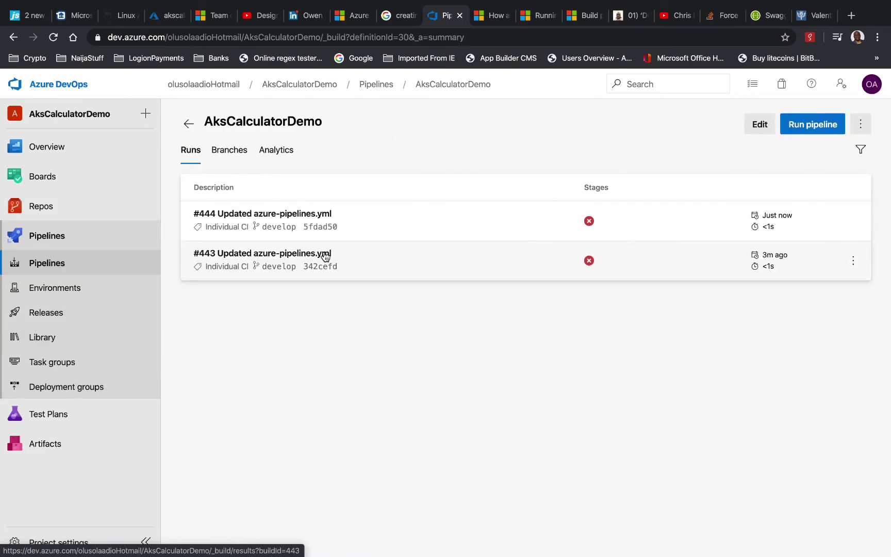
pyautogui.click(378, 231)
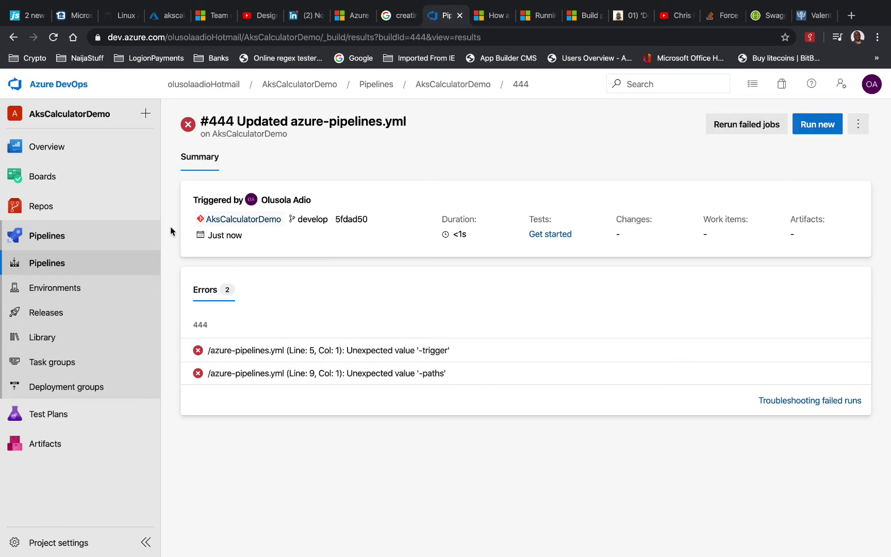
# Reopen azure-pipelines.yml from Repos > Files in edit mode, then go to the pipeline triggers docs
pyautogui.click(50, 209)
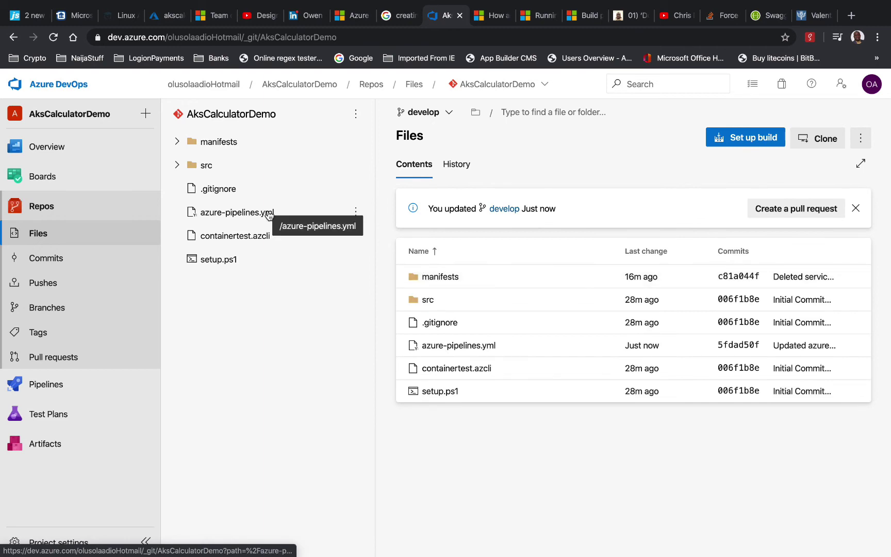
pyautogui.click(268, 216)
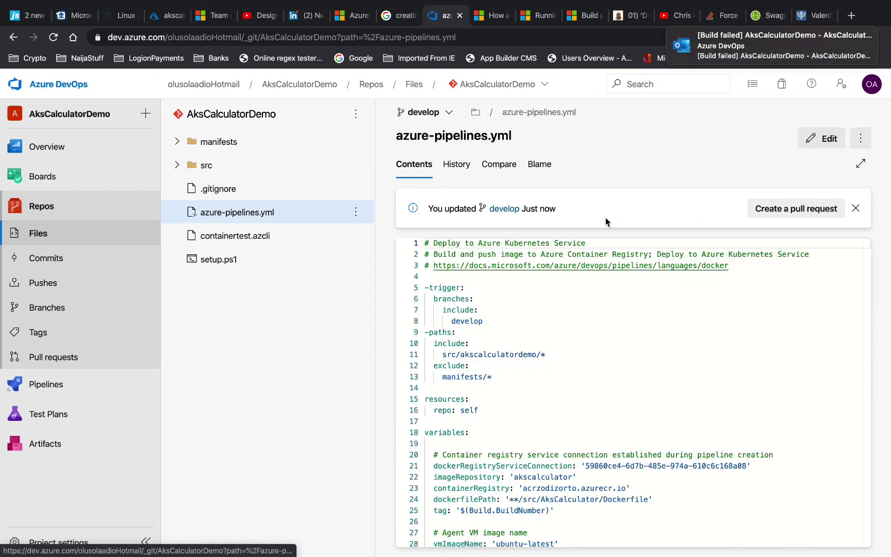
pyautogui.click(468, 288)
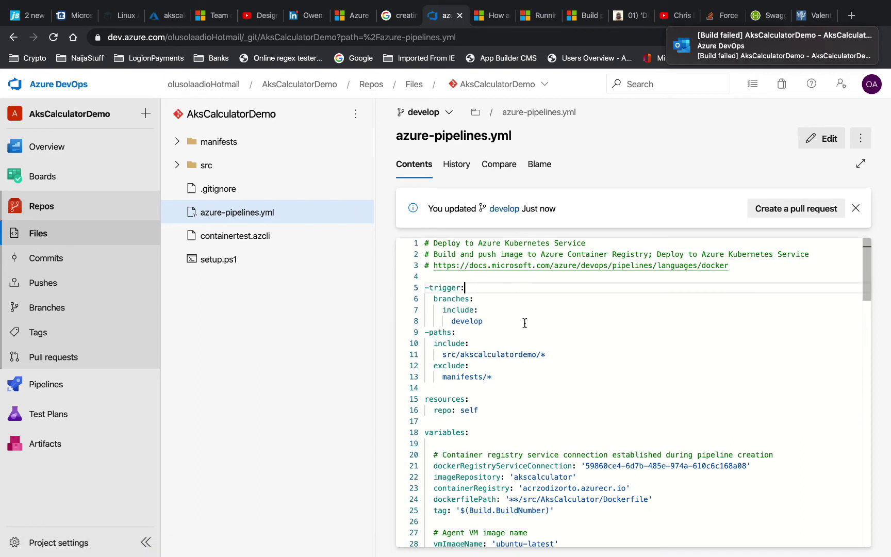
pyautogui.click(496, 324)
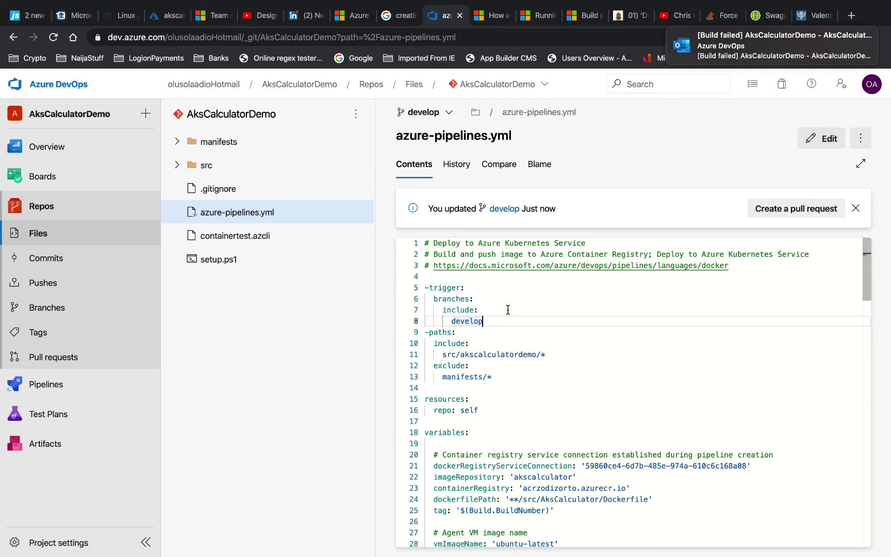
pyautogui.click(808, 139)
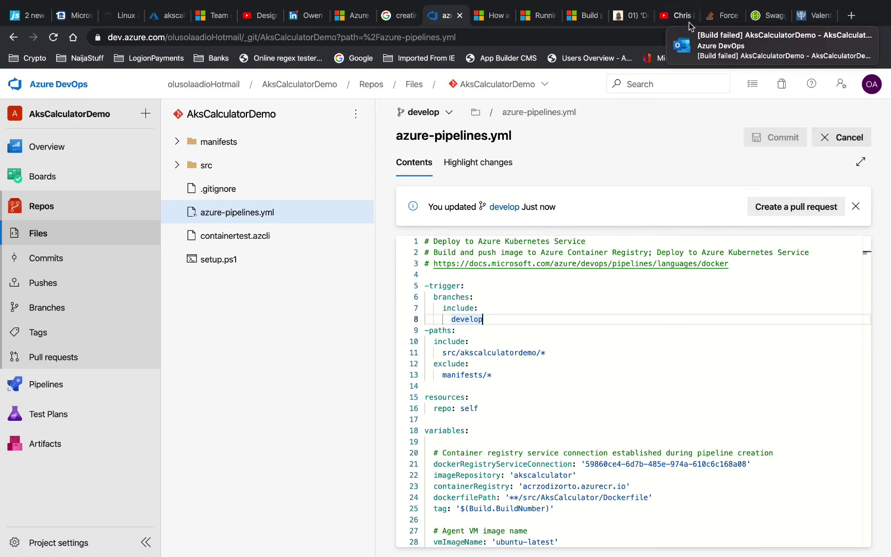
pyautogui.click(593, 19)
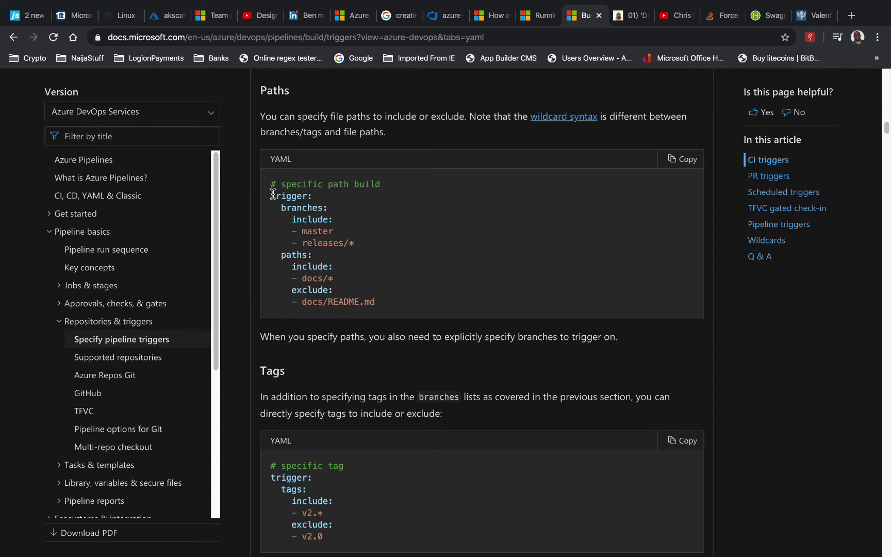
# Copy the docs' trigger-with-paths YAML sample and return to the azure-pipelines.yml editor
pyautogui.moveTo(271, 196); pyautogui.dragTo(392, 304)
pyautogui.press('super+c')
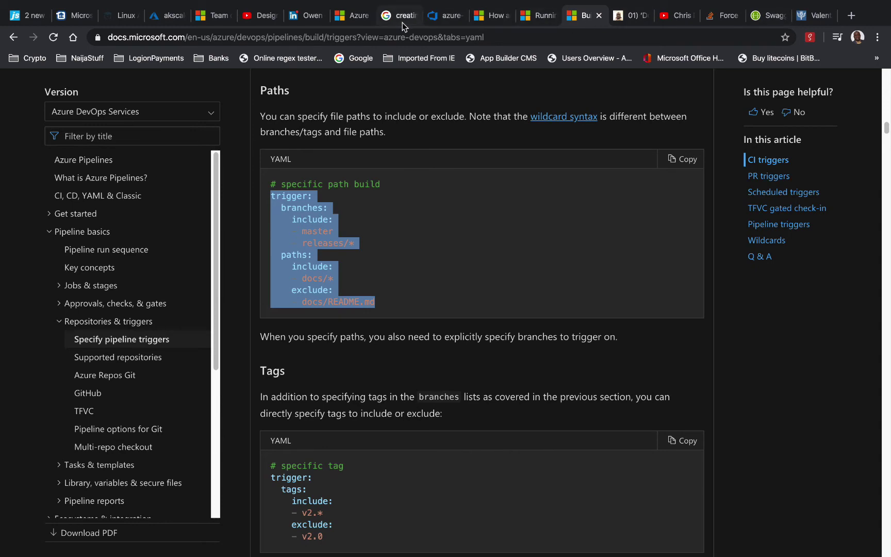
pyautogui.click(449, 18)
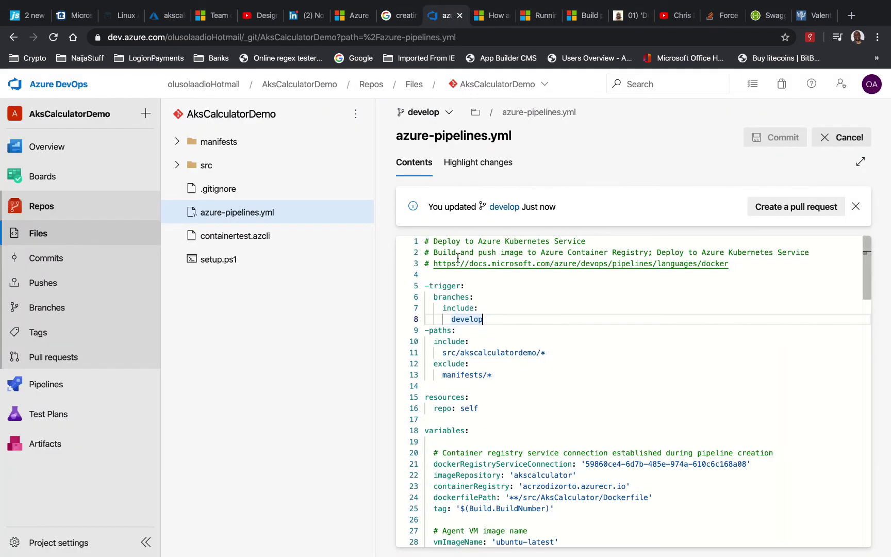
# Paste the copied trigger example below line 4 of azure-pipelines.yml
pyautogui.click(455, 274)
pyautogui.press('Return')
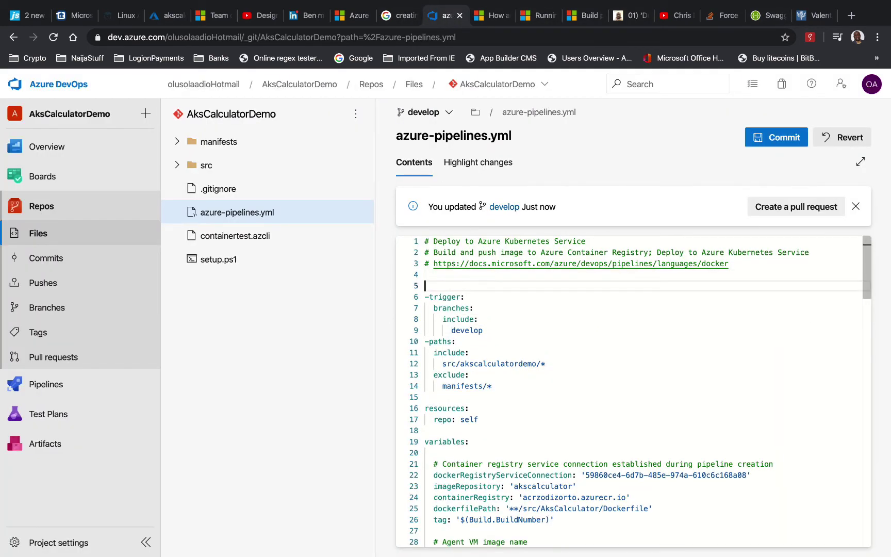
pyautogui.click(428, 274)
pyautogui.press('Return')
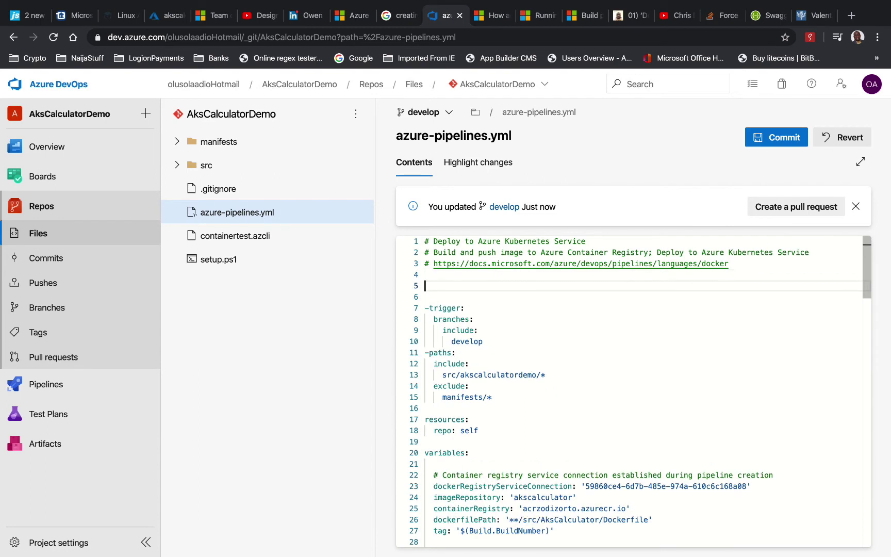
pyautogui.press('super+v')
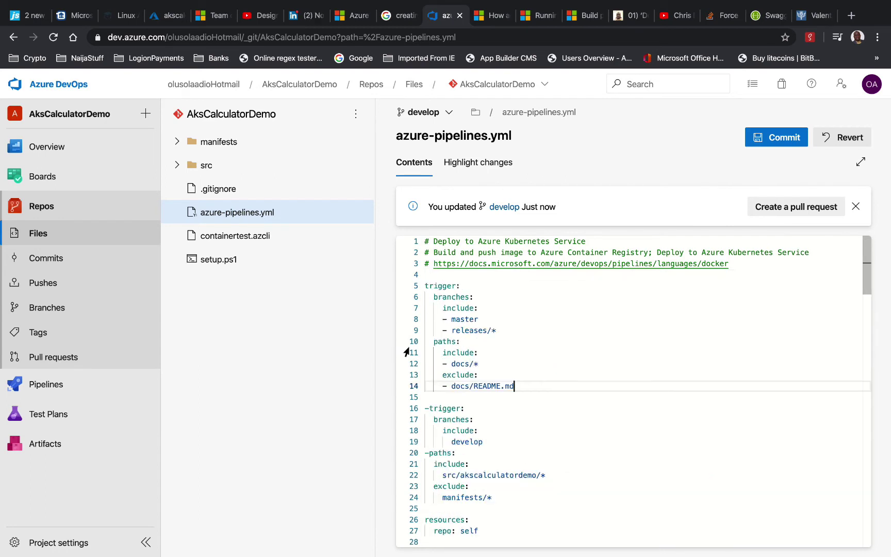
# Remove the dashes before trigger and paths, indent paths, and make develop a '- ' list entry
pyautogui.click(432, 403)
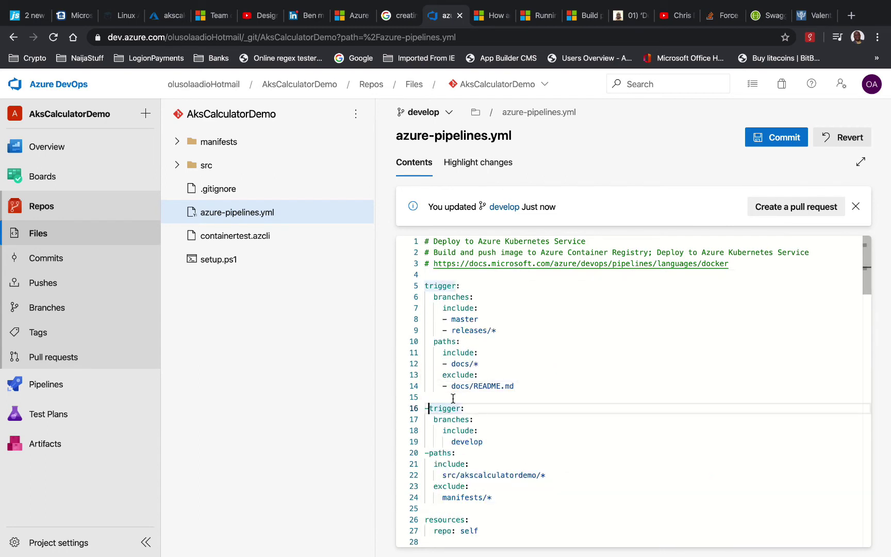
pyautogui.press('BackSpace')
pyautogui.press('Down')
pyautogui.press('Down')
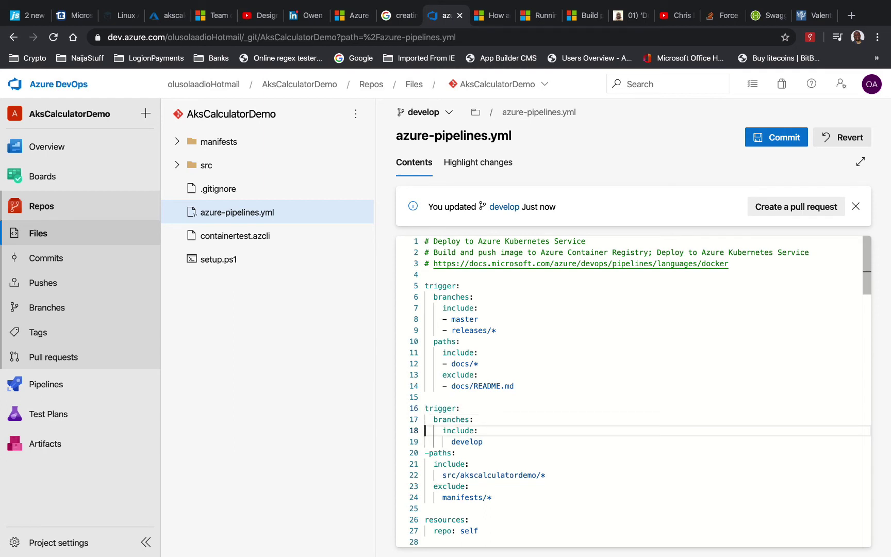
pyautogui.press('Down')
pyautogui.press('Down')
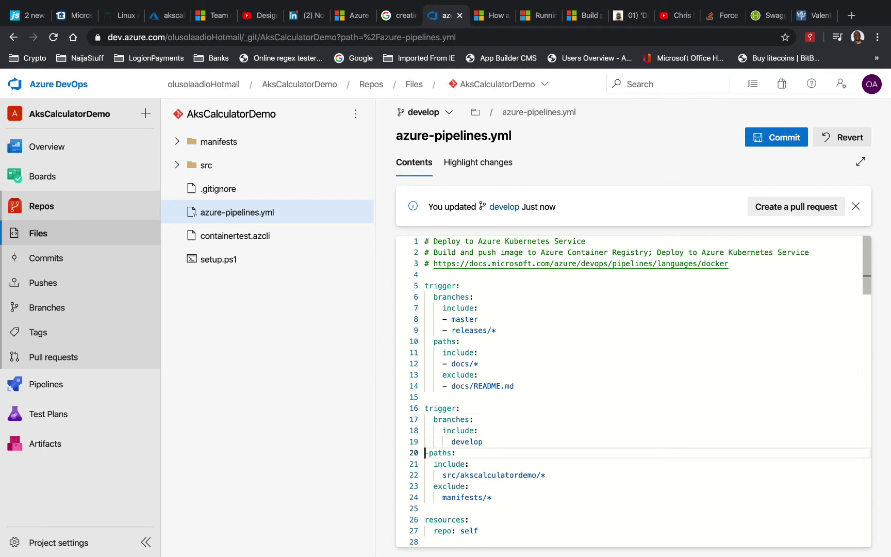
pyautogui.press('BackSpace')
pyautogui.press('Tab')
pyautogui.press('Up')
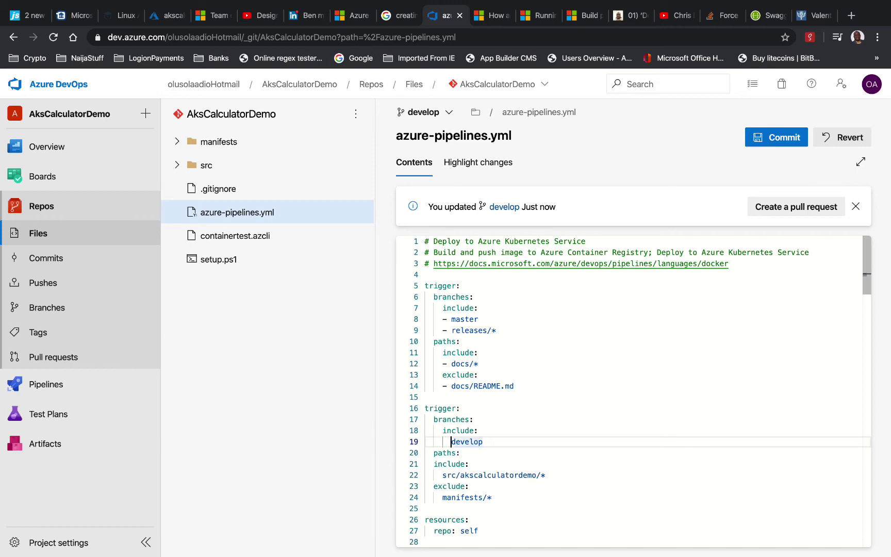
pyautogui.press('BackSpace')
pyautogui.write('-')
# Indent include and exclude under paths, adding '- ' before the src and manifests/* entries
pyautogui.press('Down')
pyautogui.press('Down')
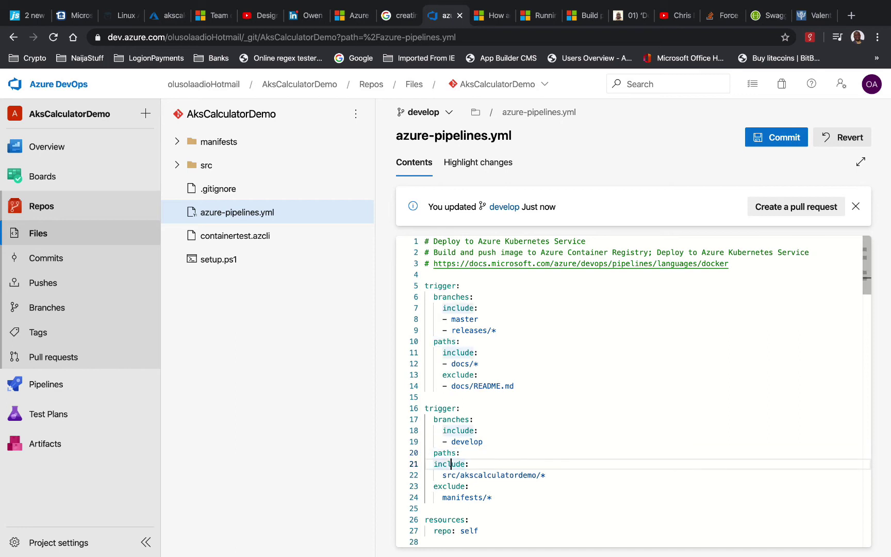
pyautogui.press('Home')
pyautogui.press('Tab')
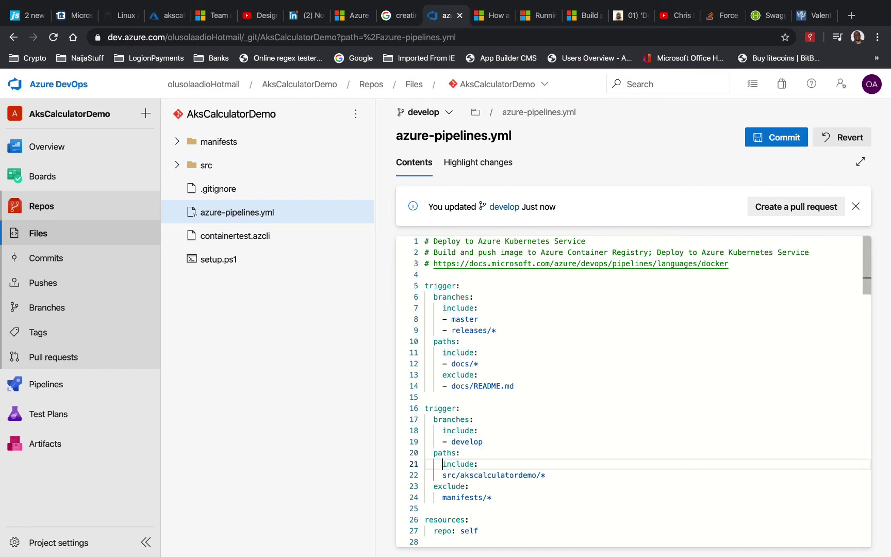
pyautogui.press('Down')
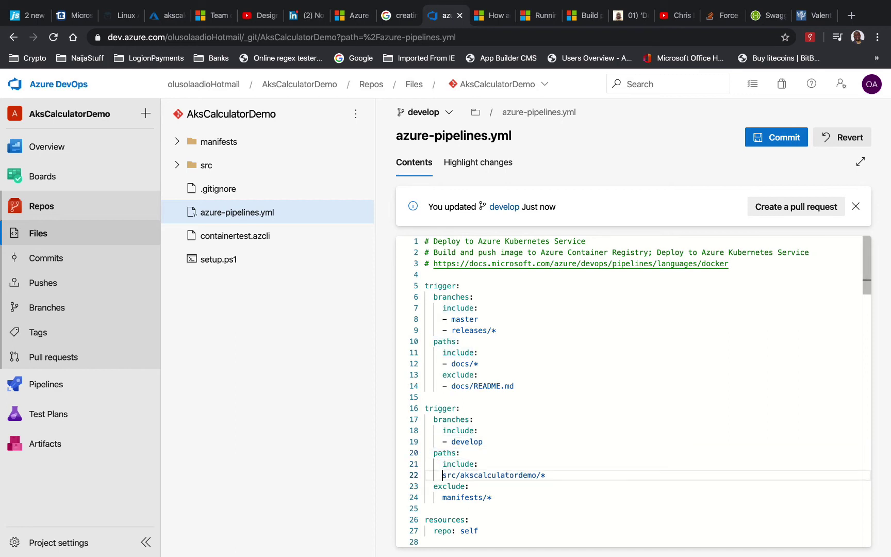
pyautogui.write('-')
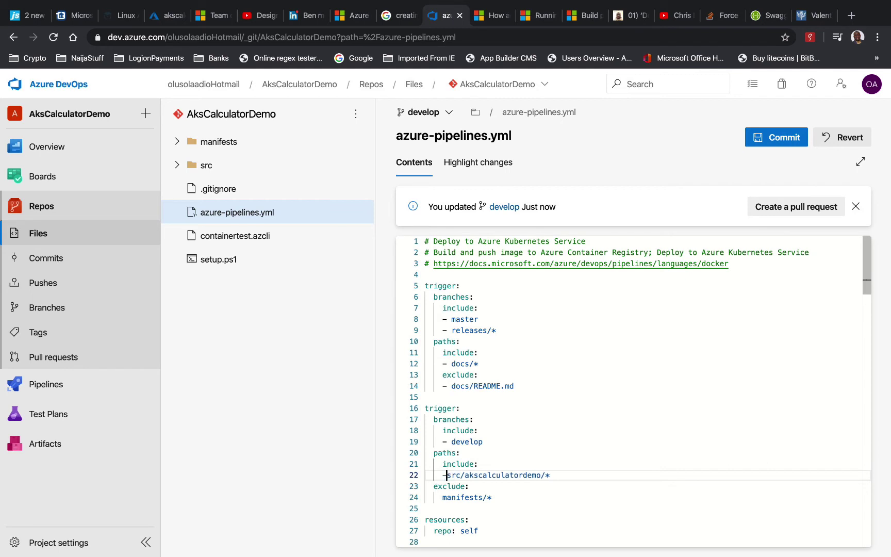
pyautogui.click(438, 487)
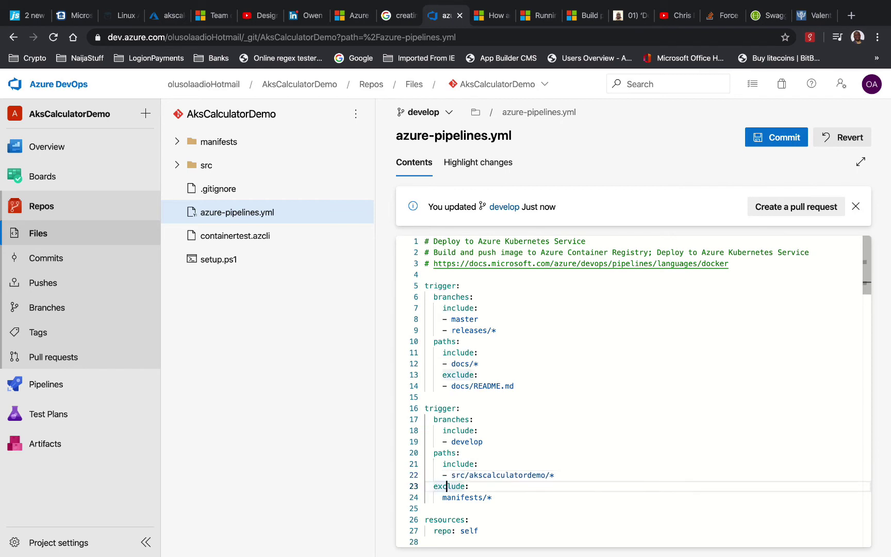
pyautogui.press('Tab')
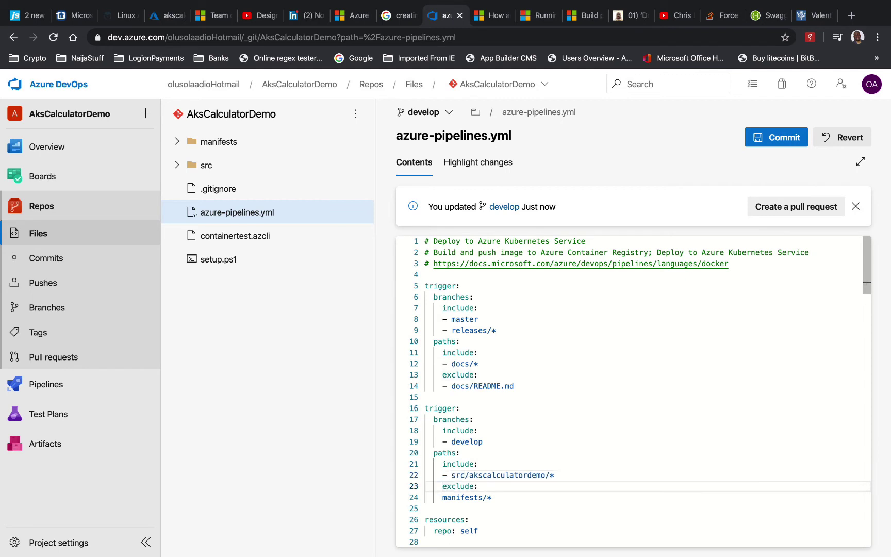
pyautogui.press('Down')
pyautogui.press('Tab')
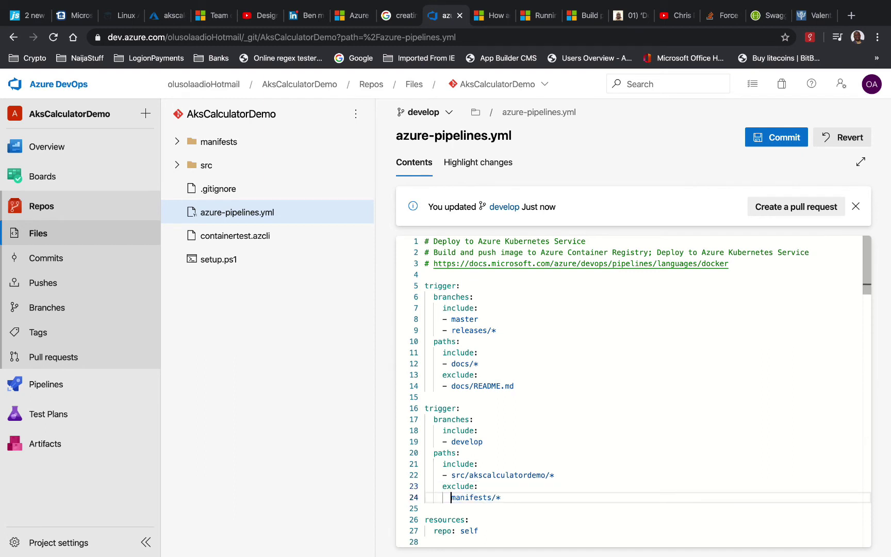
pyautogui.press('BackSpace')
pyautogui.write('-')
# Delete the pasted example block (lines 5–14) and the leftover blank line above trigger
pyautogui.moveTo(531, 388); pyautogui.dragTo(425, 285)
pyautogui.press('BackSpace')
pyautogui.press('BackSpace')
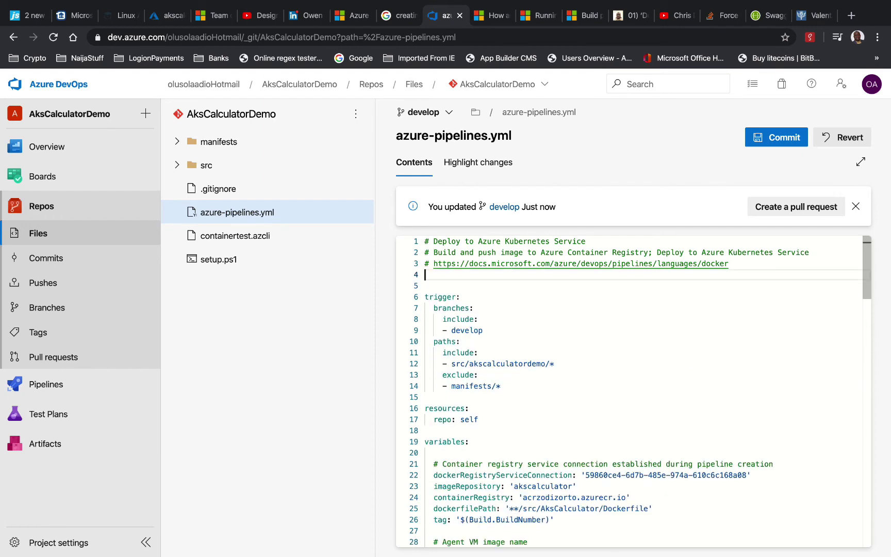
pyautogui.press('Down')
pyautogui.press('Down')
pyautogui.press('BackSpace')
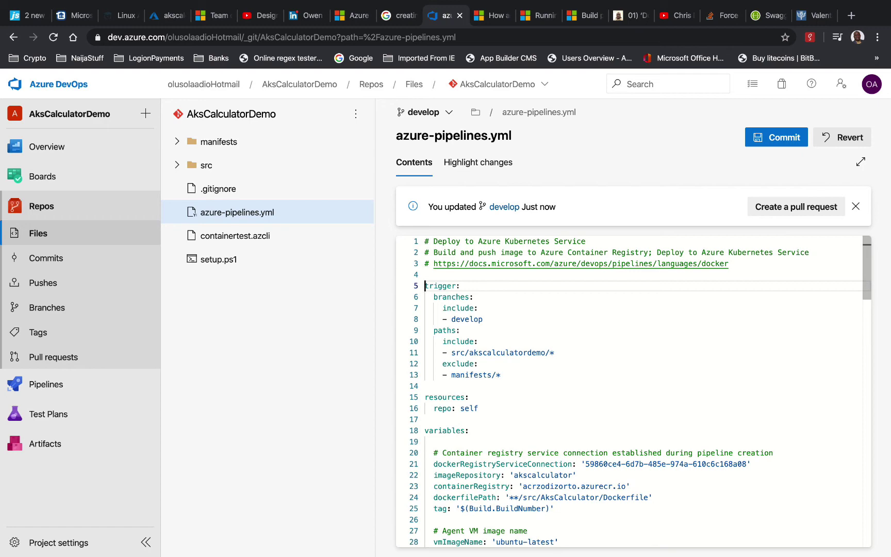
# Check against the triggers docs and commit azure-pipelines.yml to develop as 'Updated azure-pipelines.yml'
pyautogui.click(586, 16)
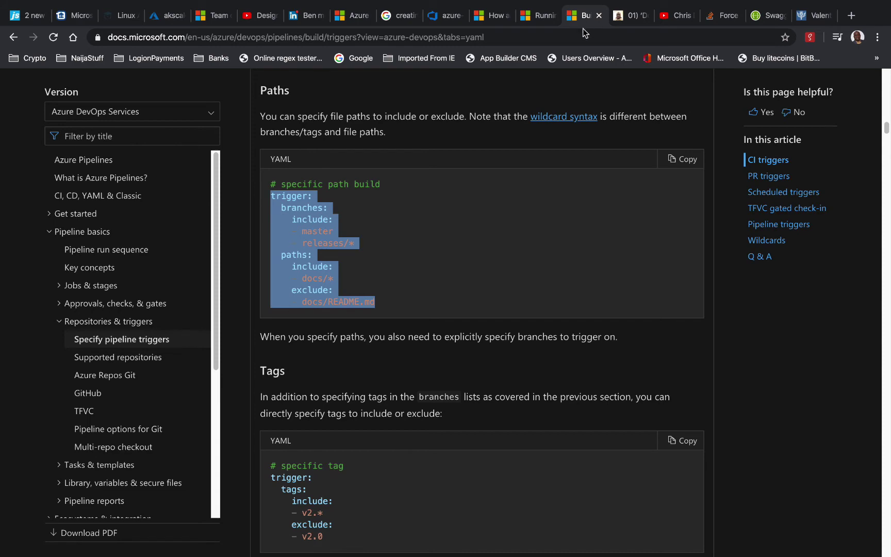
pyautogui.click(445, 16)
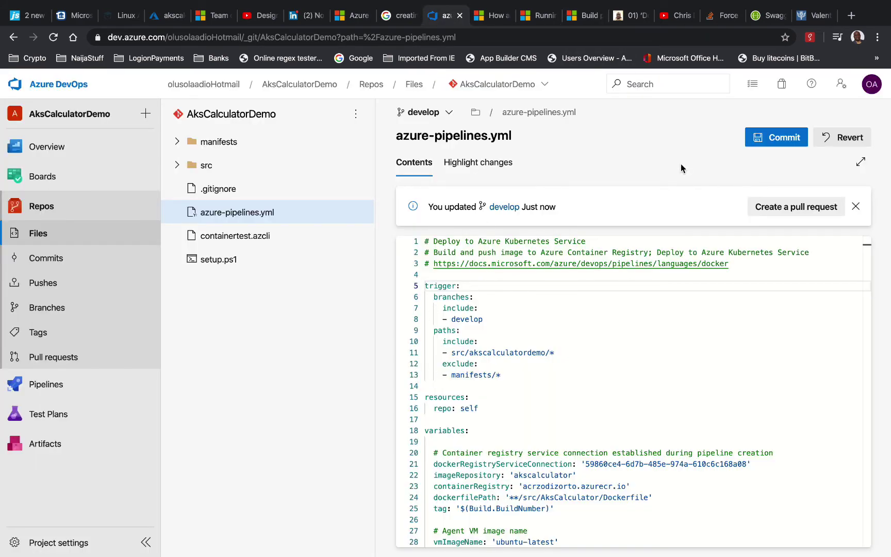
pyautogui.click(774, 138)
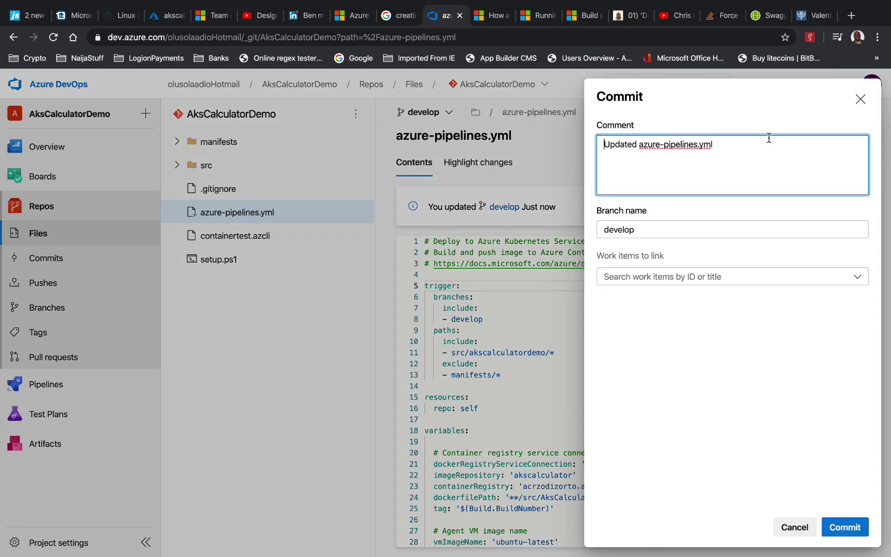
pyautogui.click(861, 525)
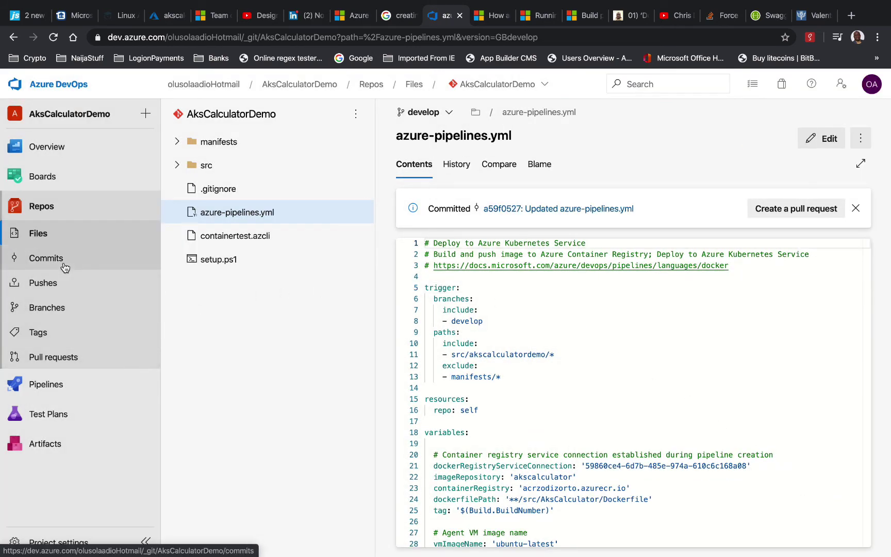
# Show all pipelines, read AksCalculatorDemo's failed run #444 errors, and return to the Pipelines list
pyautogui.click(57, 385)
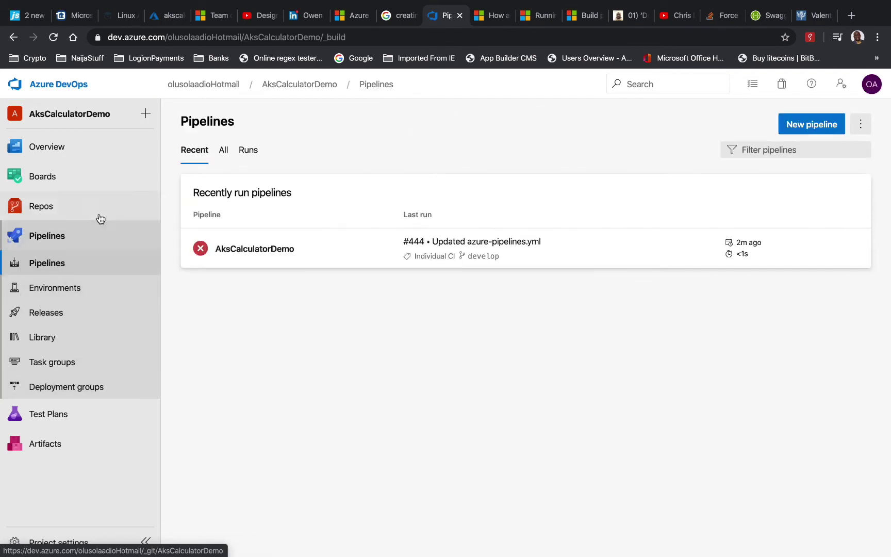
pyautogui.click(222, 152)
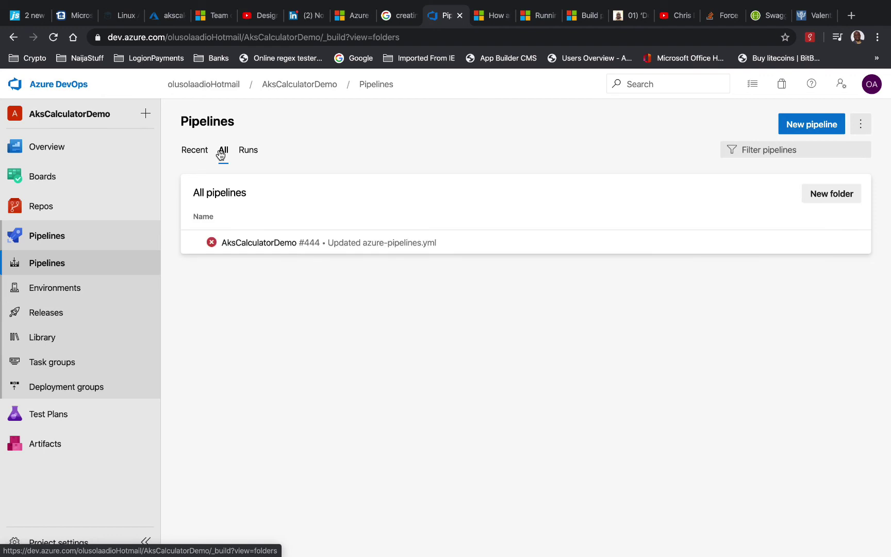
pyautogui.click(483, 246)
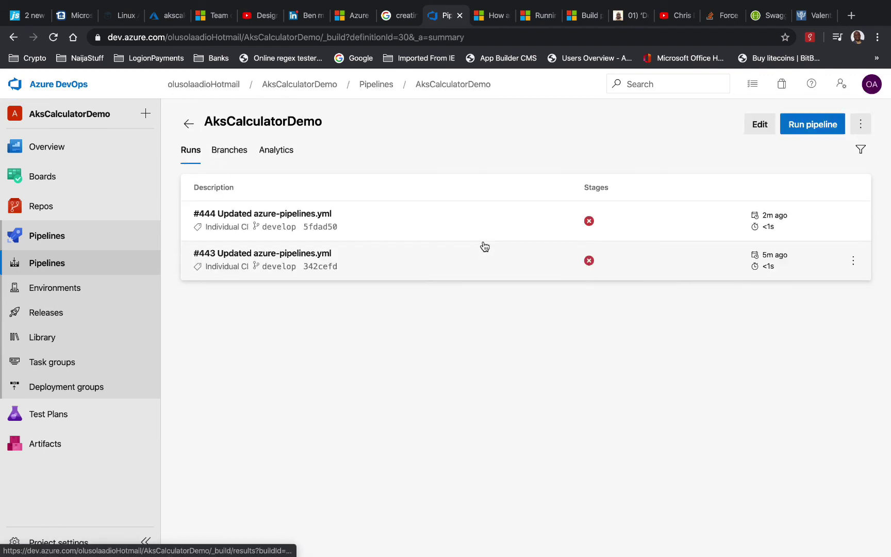
pyautogui.click(412, 219)
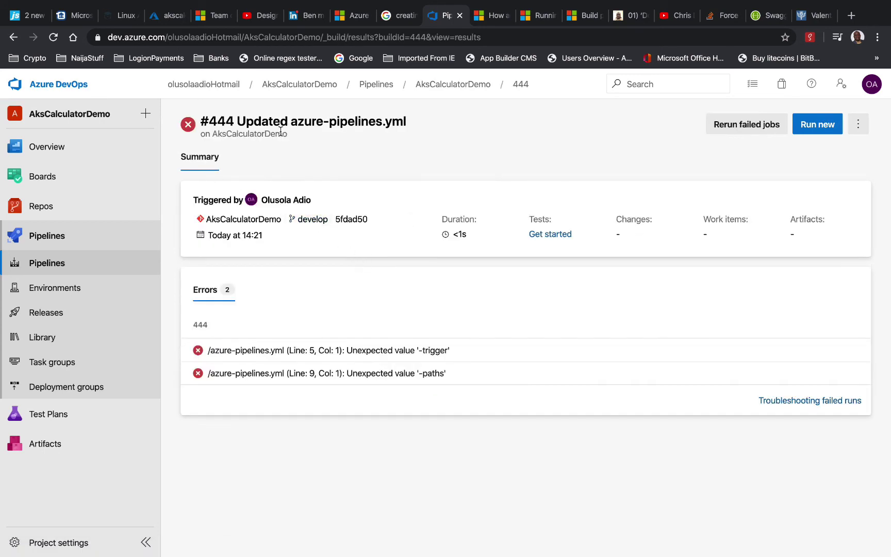
pyautogui.click(77, 264)
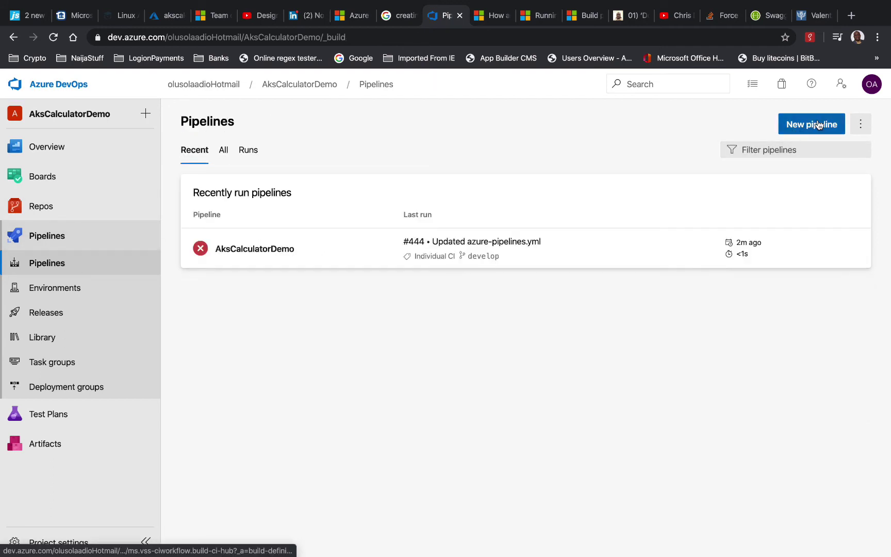
pyautogui.click(111, 268)
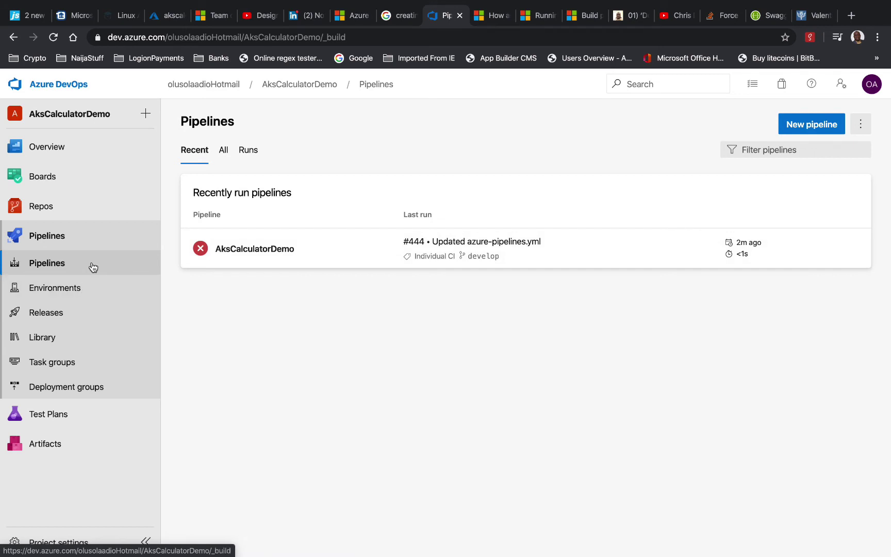
pyautogui.click(246, 151)
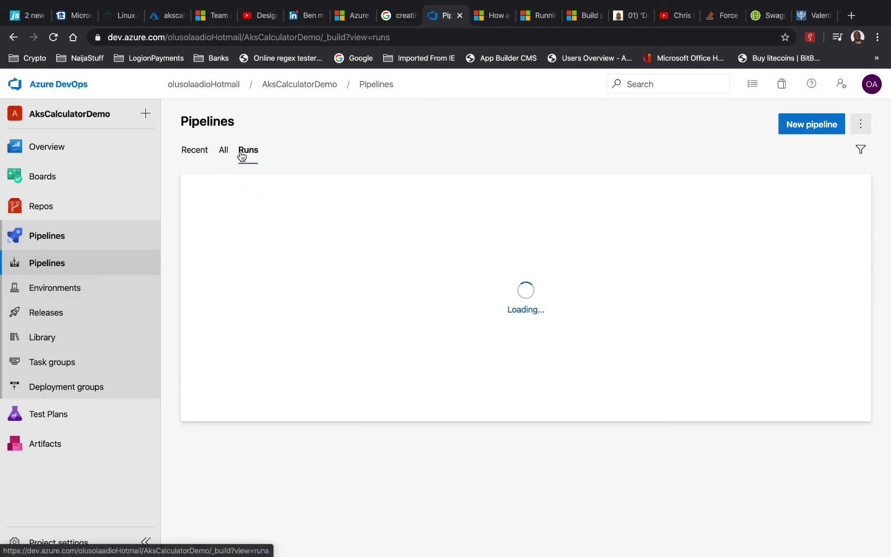
pyautogui.click(854, 250)
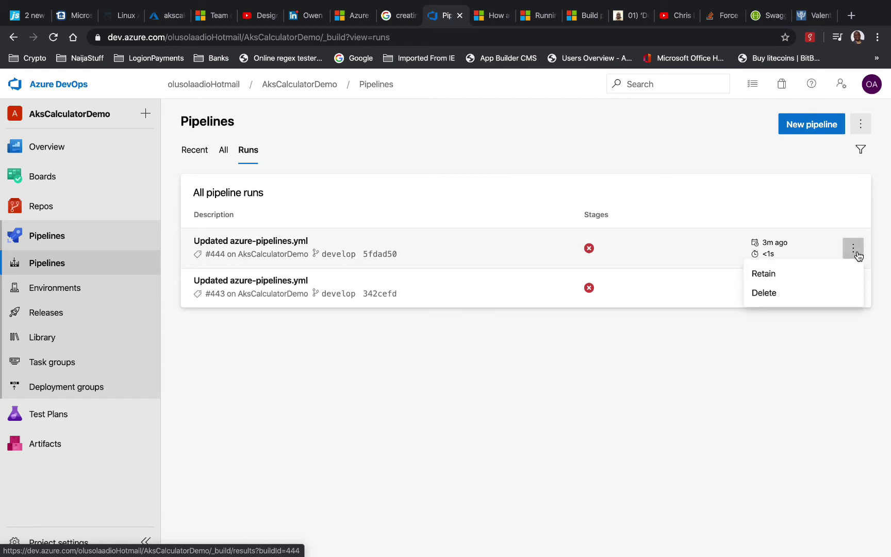
pyautogui.click(767, 154)
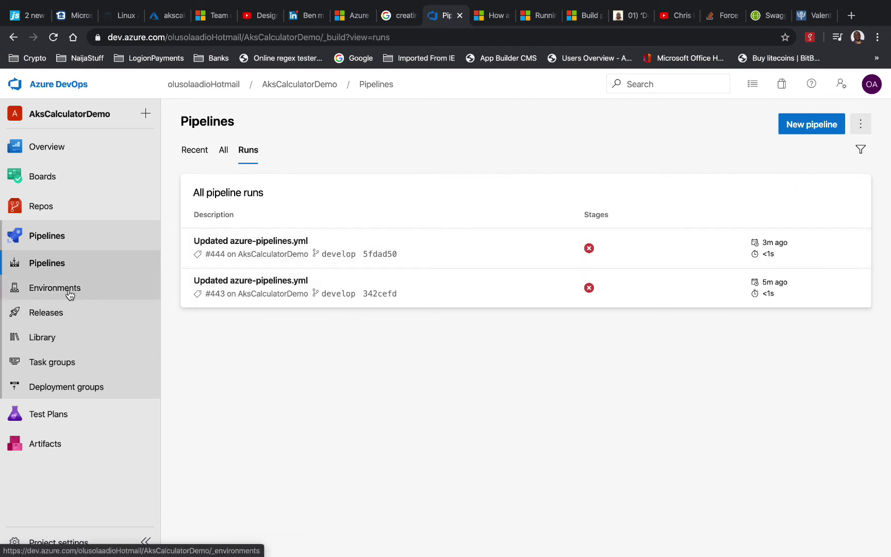
pyautogui.click(188, 155)
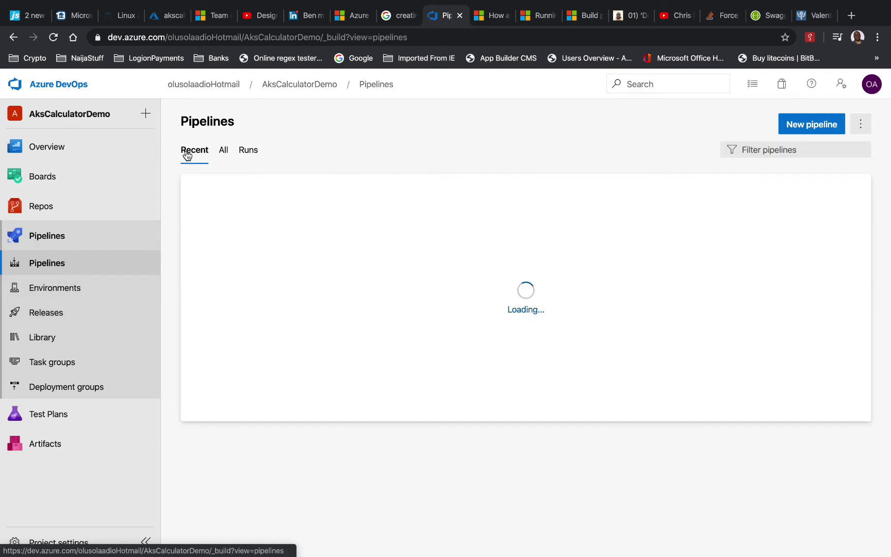
pyautogui.click(856, 250)
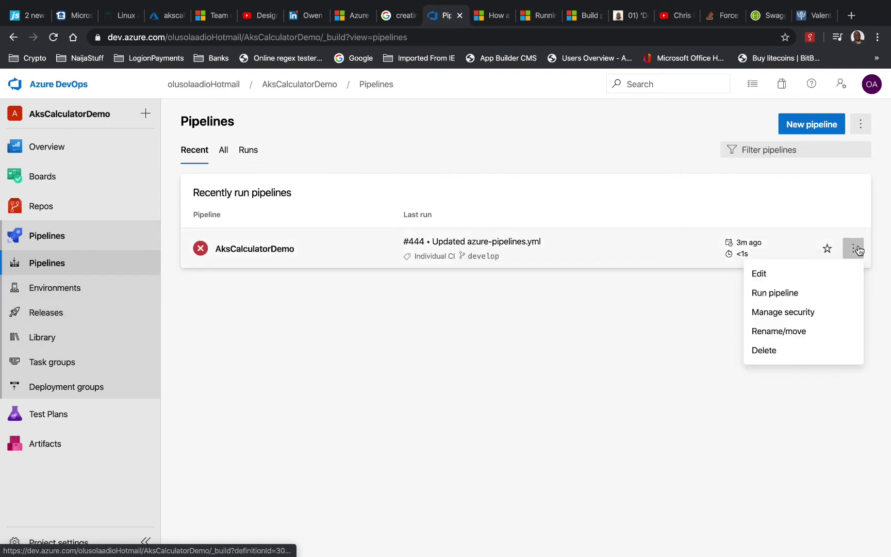
pyautogui.click(793, 295)
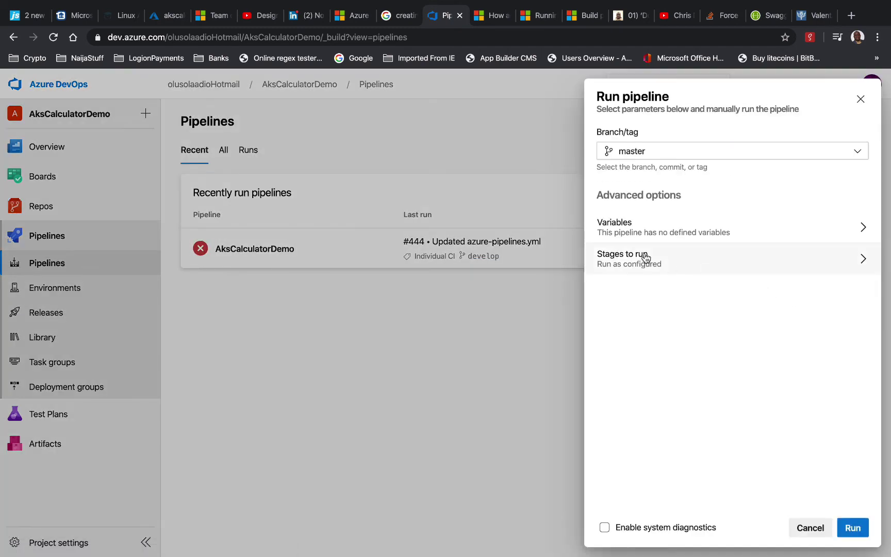
pyautogui.click(680, 153)
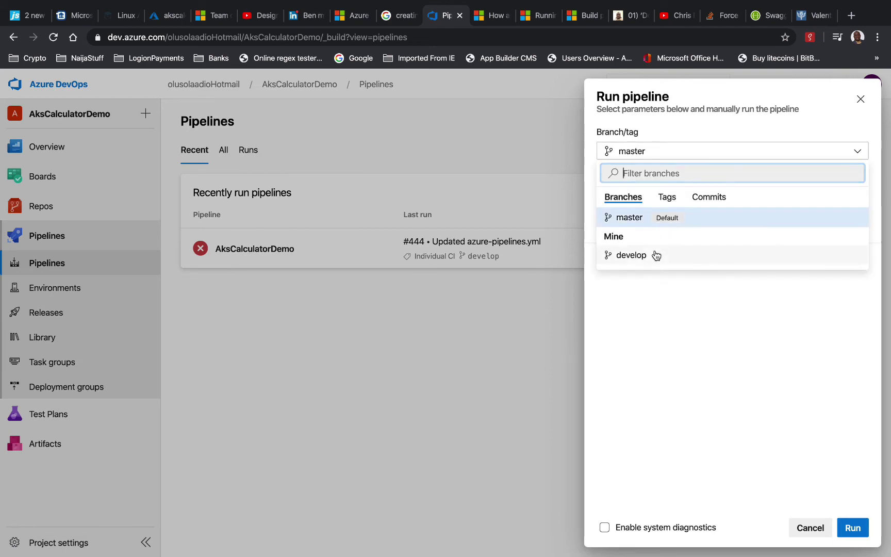
pyautogui.click(656, 258)
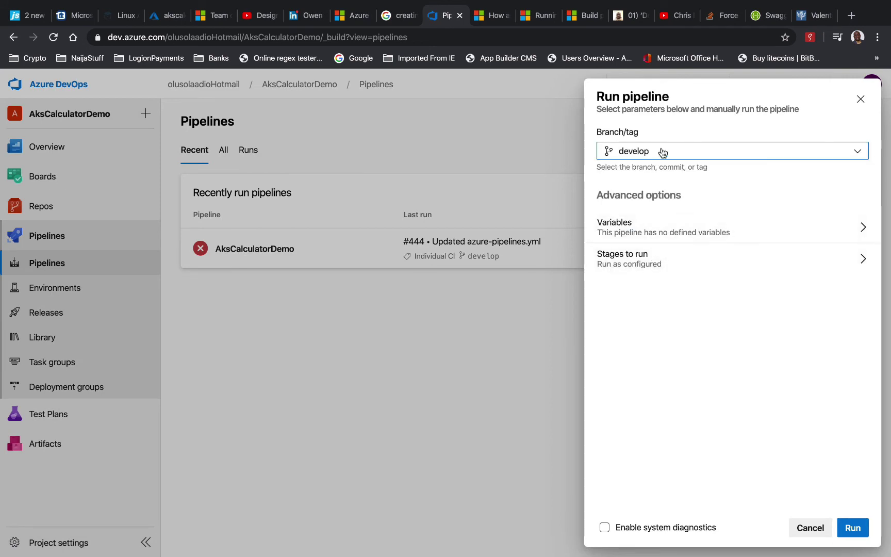
pyautogui.click(851, 530)
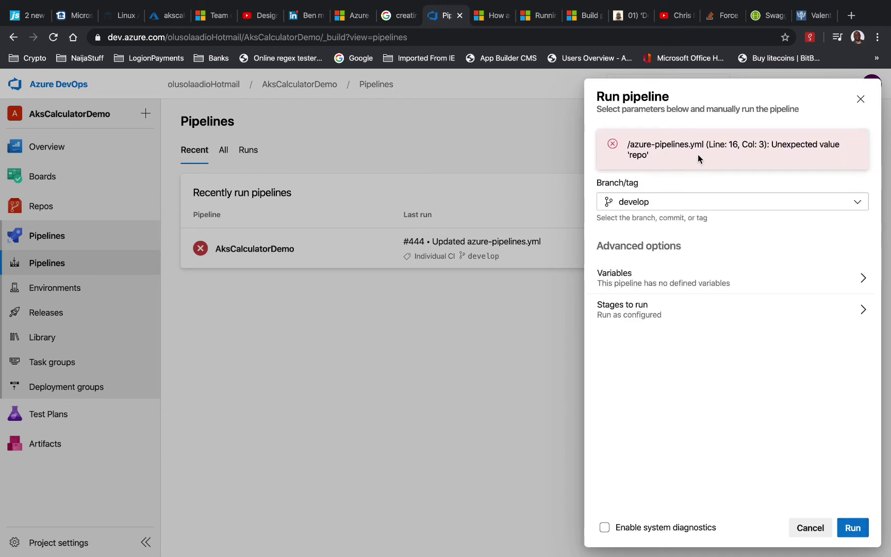
pyautogui.click(808, 531)
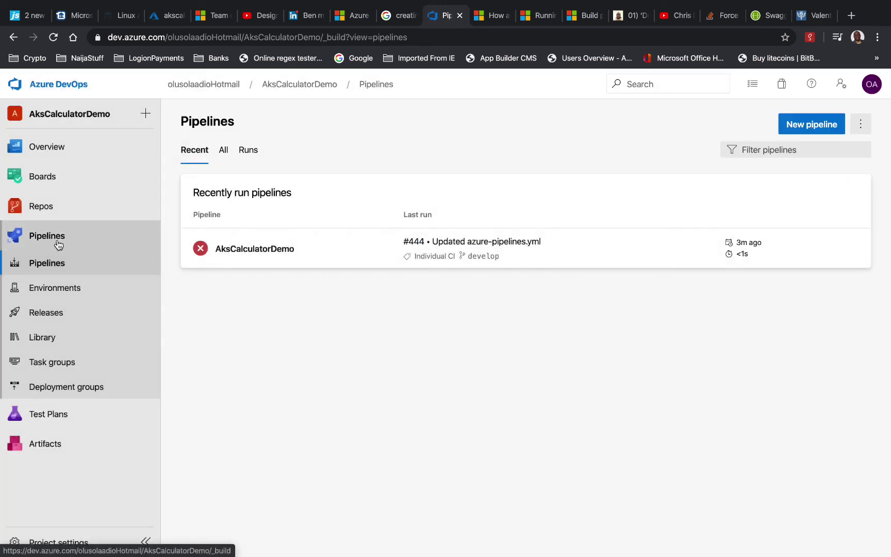
# Open azure-pipelines.yml on develop from Repos > Files and switch it into edit mode
pyautogui.click(44, 206)
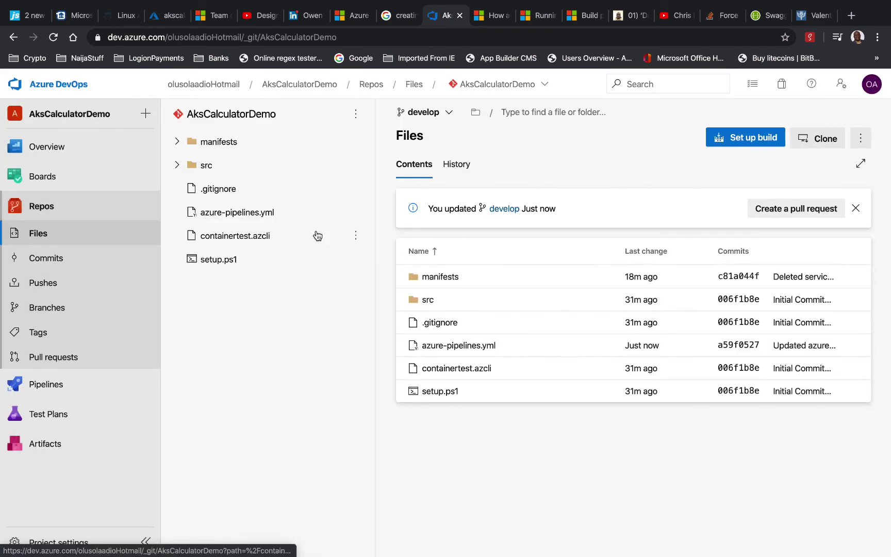
pyautogui.click(225, 215)
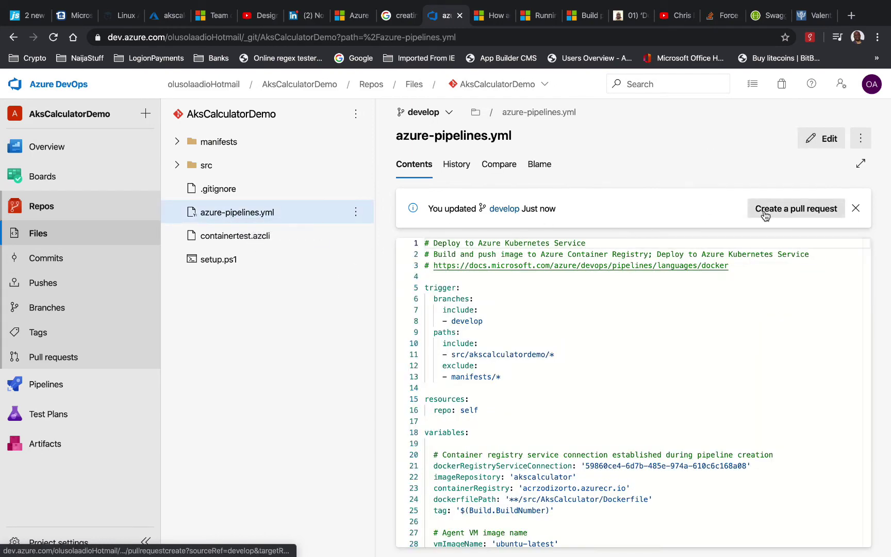
pyautogui.click(819, 138)
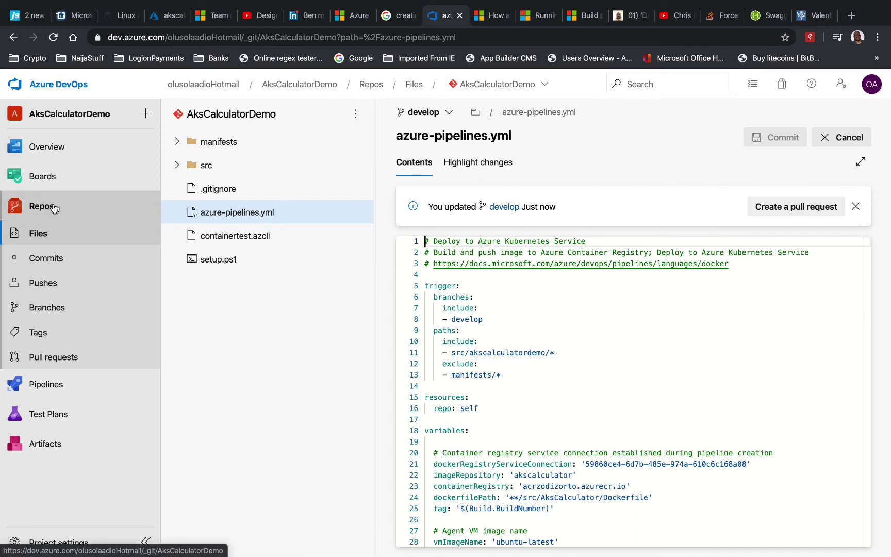
# Manually run AksCalculatorDemo on develop again; it is rejected for unexpected 'repo' at line 16
pyautogui.click(46, 384)
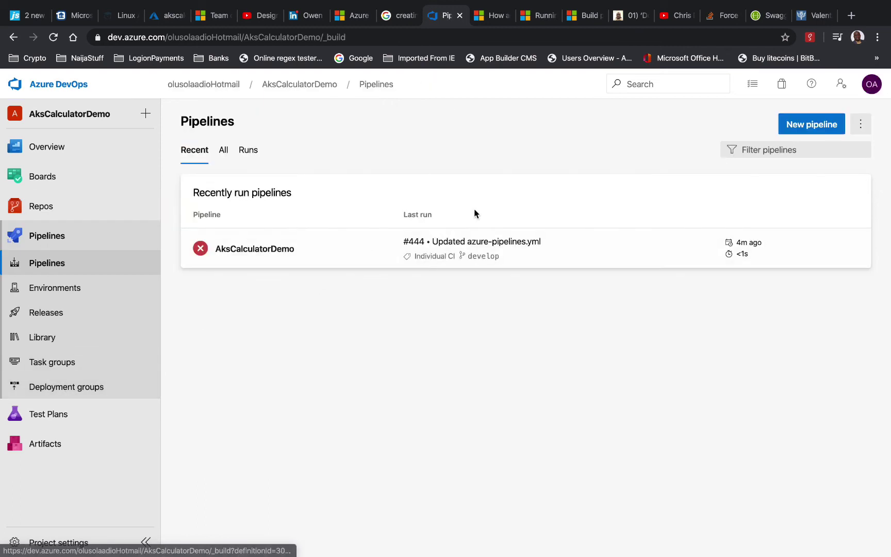
pyautogui.click(862, 125)
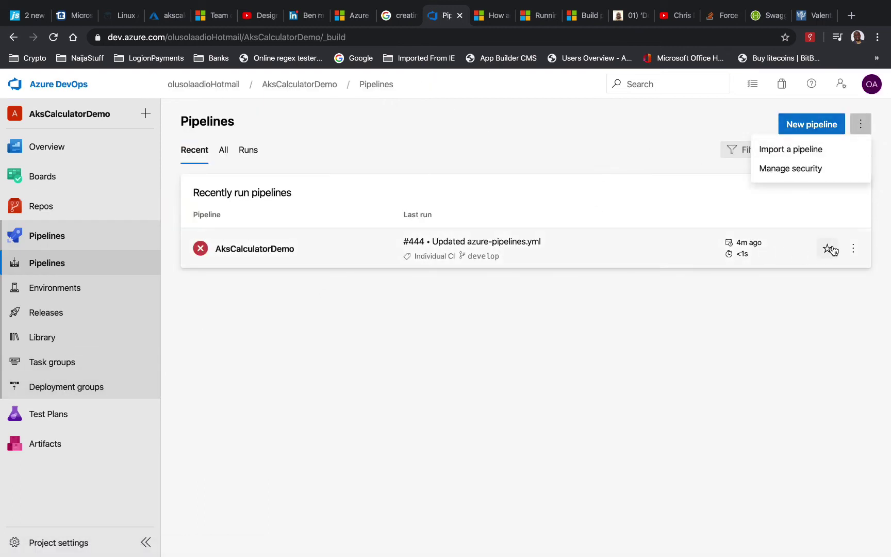
pyautogui.click(854, 249)
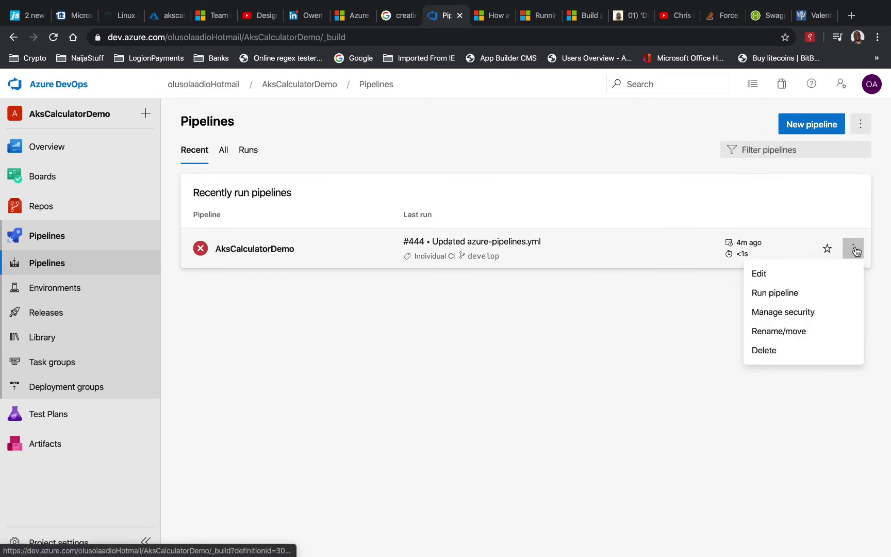
pyautogui.click(778, 293)
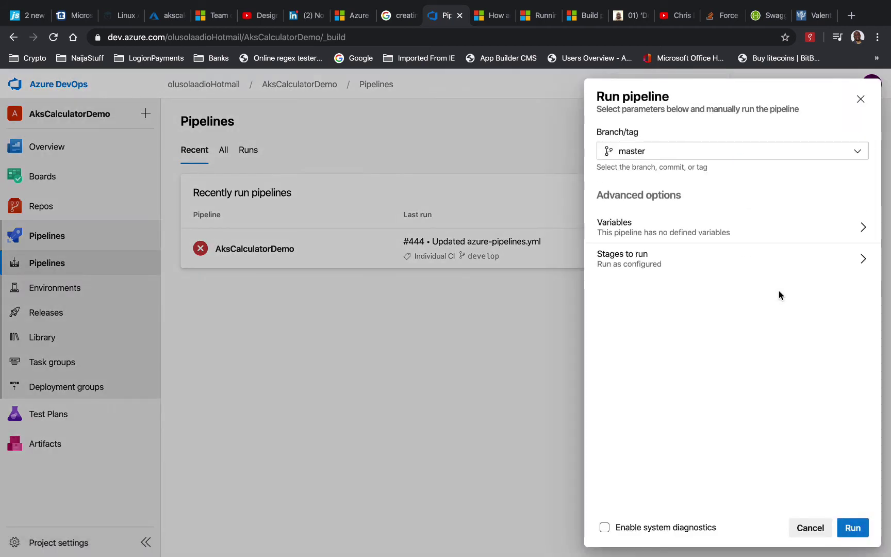
pyautogui.click(695, 158)
pyautogui.click(656, 255)
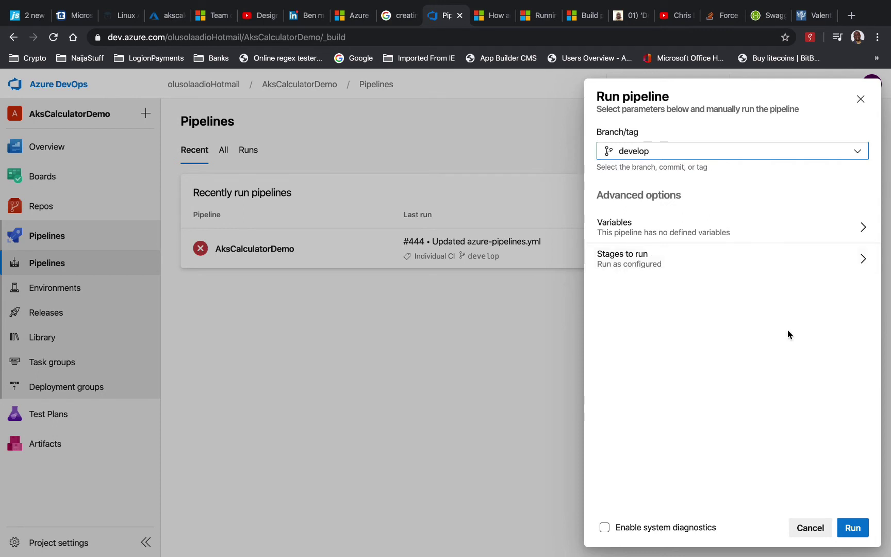
pyautogui.click(843, 522)
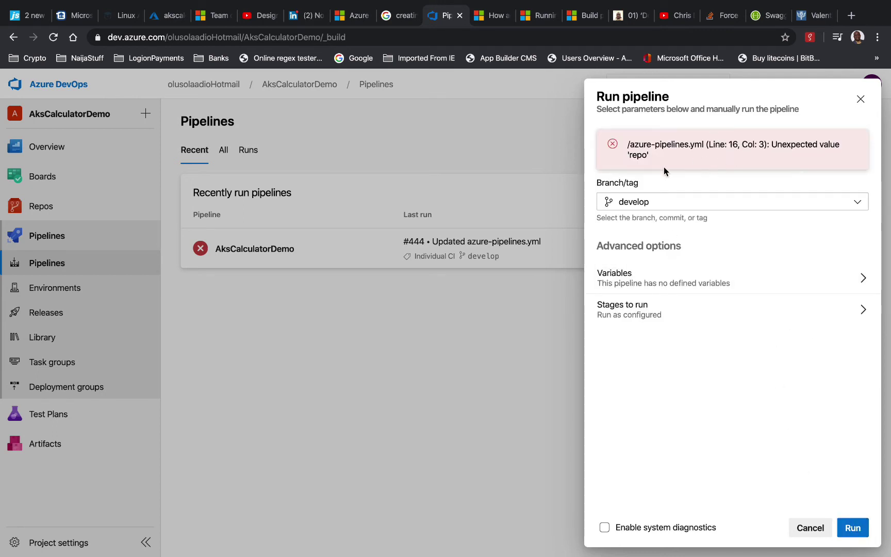
pyautogui.click(860, 99)
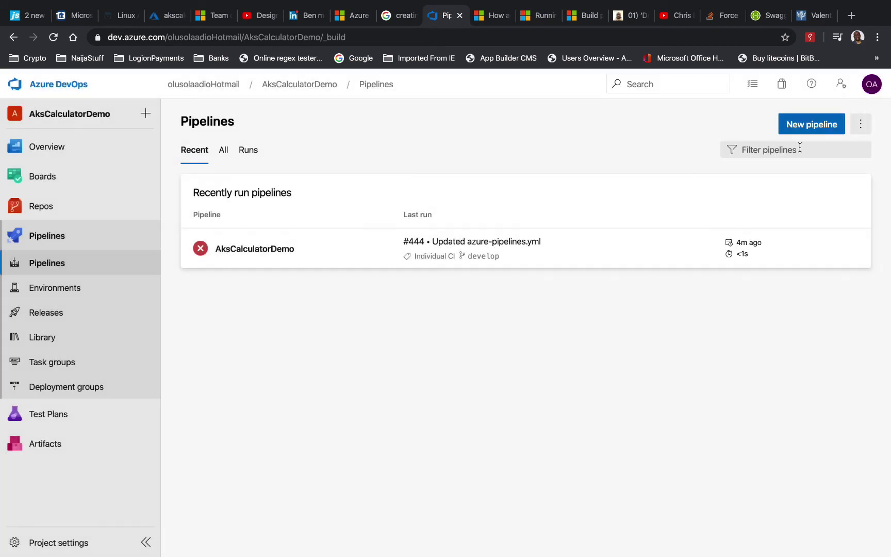
pyautogui.click(861, 125)
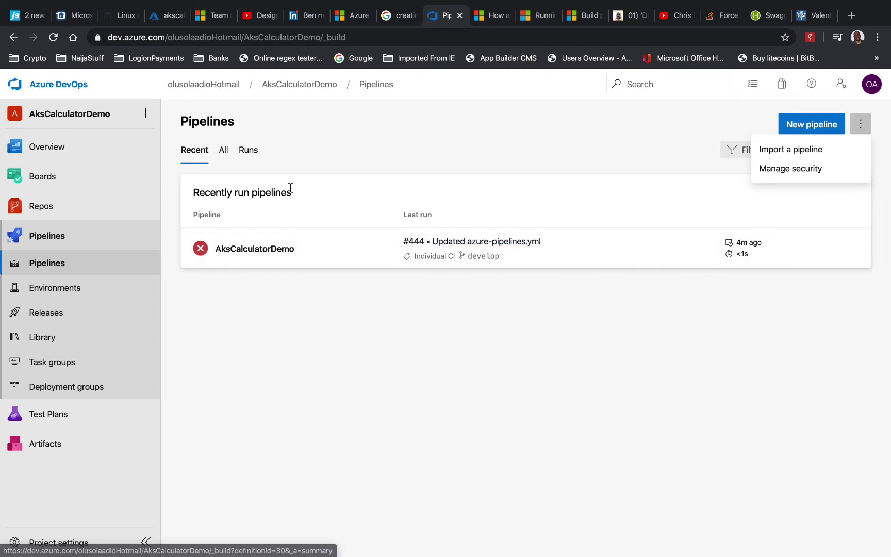
pyautogui.click(41, 206)
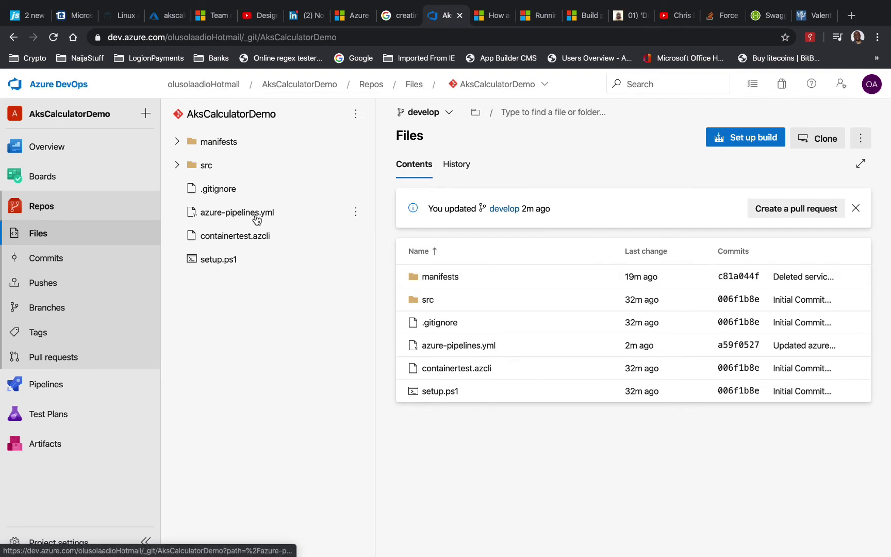
pyautogui.click(252, 213)
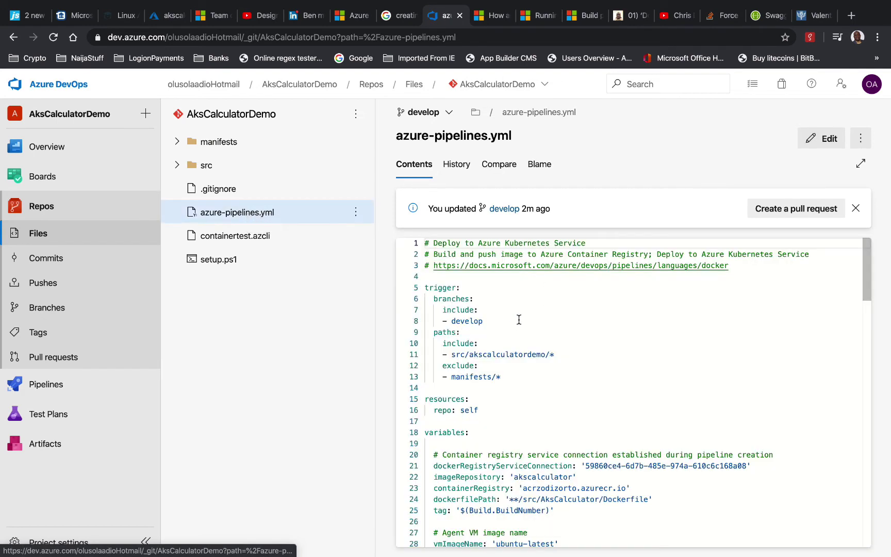
pyautogui.scroll(-2, 518, 319)
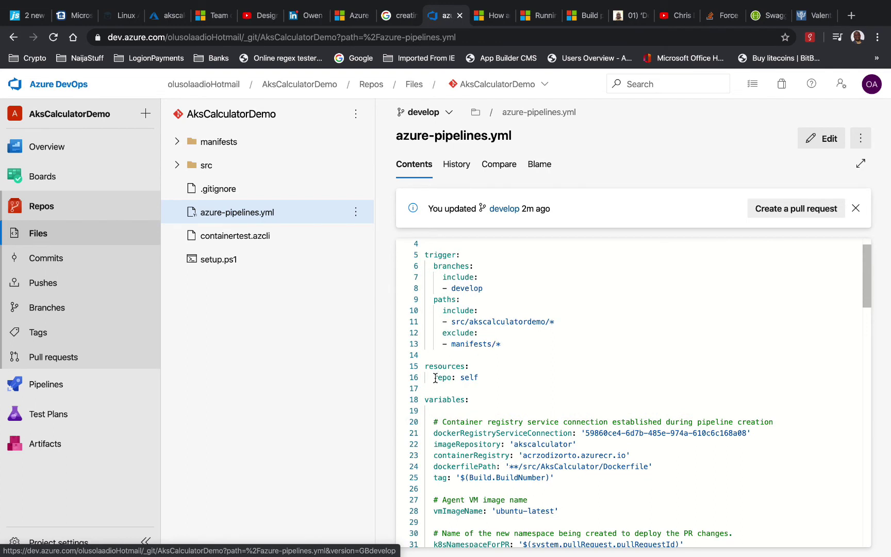
pyautogui.click(435, 378)
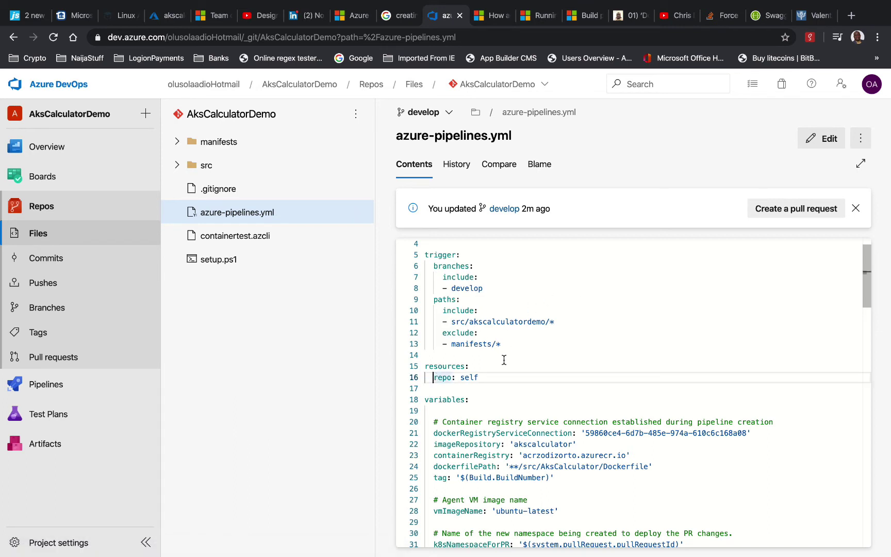
pyautogui.click(588, 16)
# Read the Pipeline run sequence, Key concepts and Specify jobs in your pipeline articles
pyautogui.scroll(10, 475, 266)
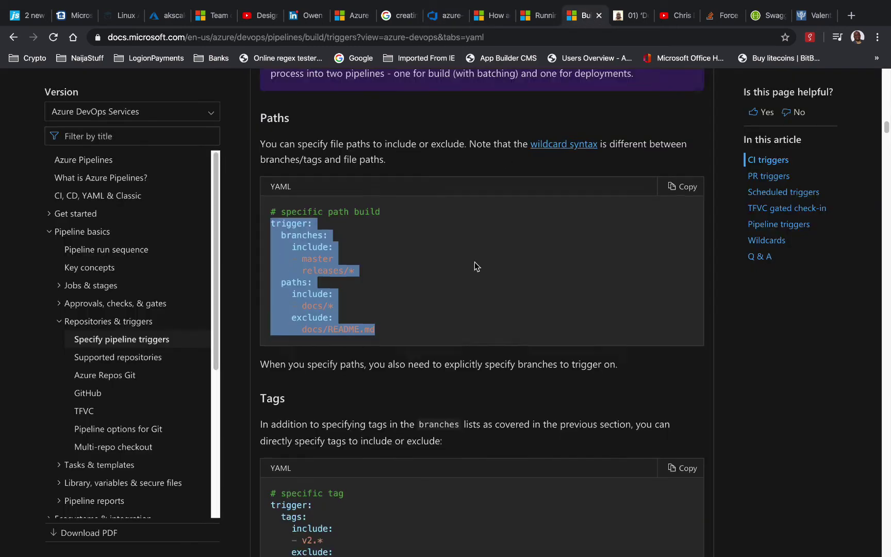
pyautogui.scroll(15, 474, 266)
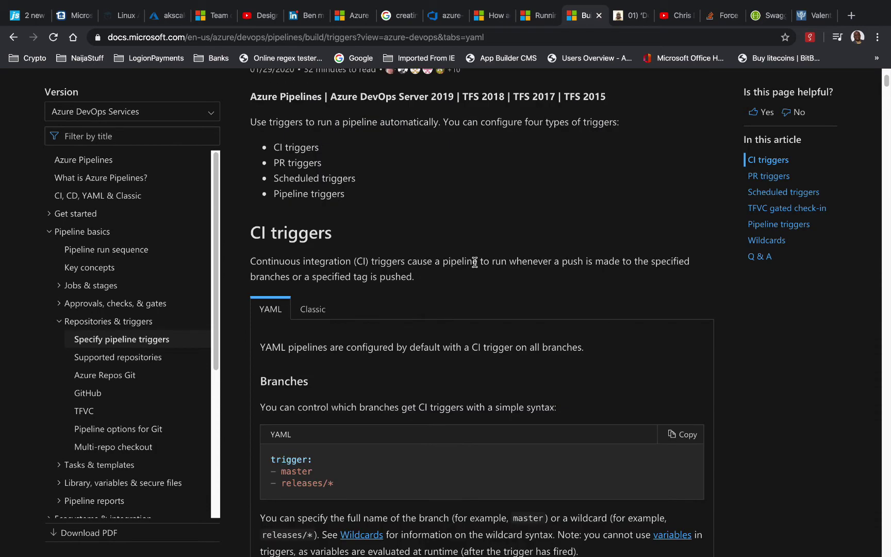
pyautogui.scroll(-10, 474, 262)
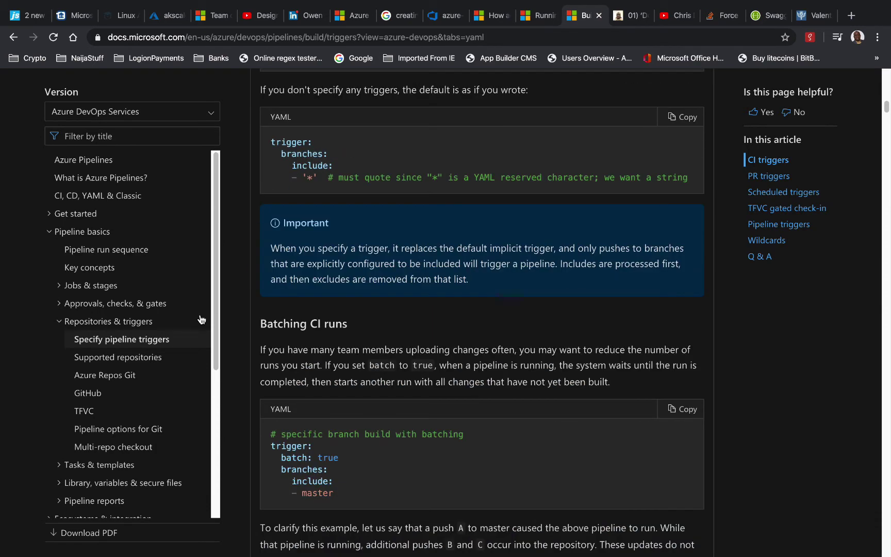
pyautogui.click(119, 251)
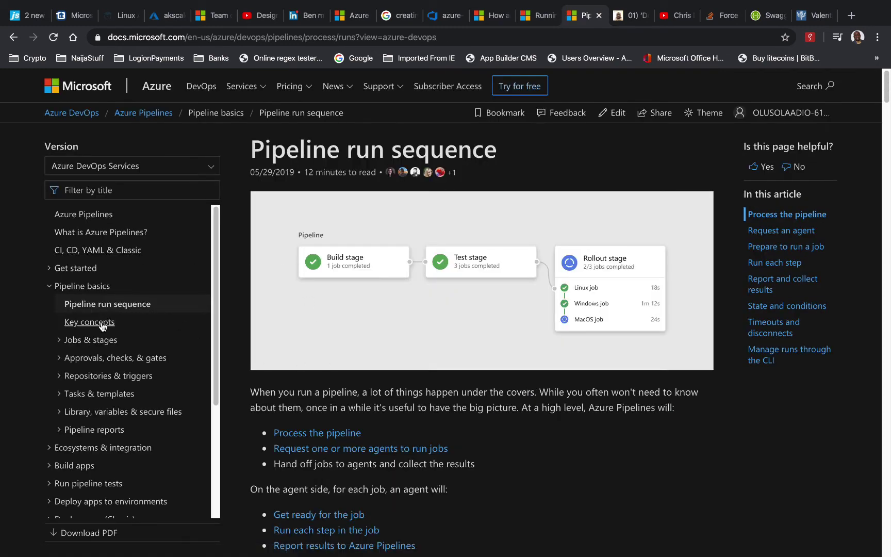
pyautogui.click(101, 323)
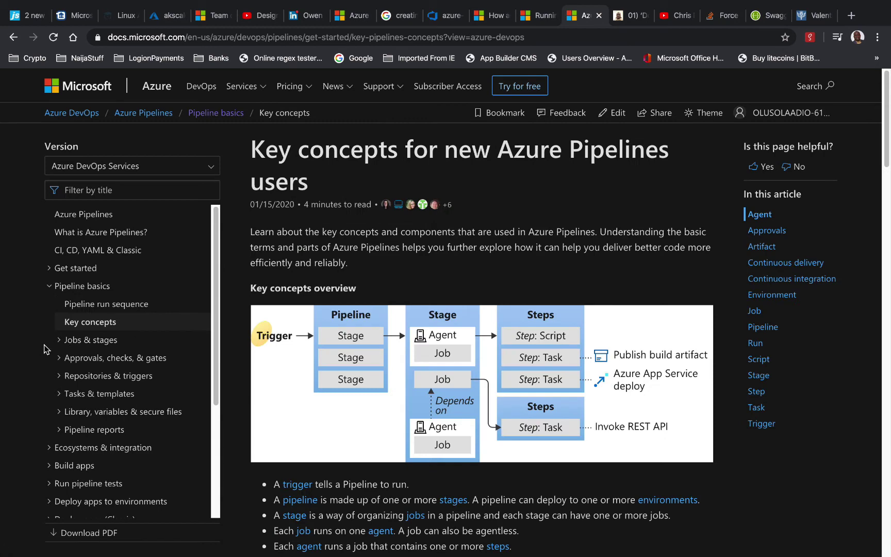
pyautogui.click(61, 344)
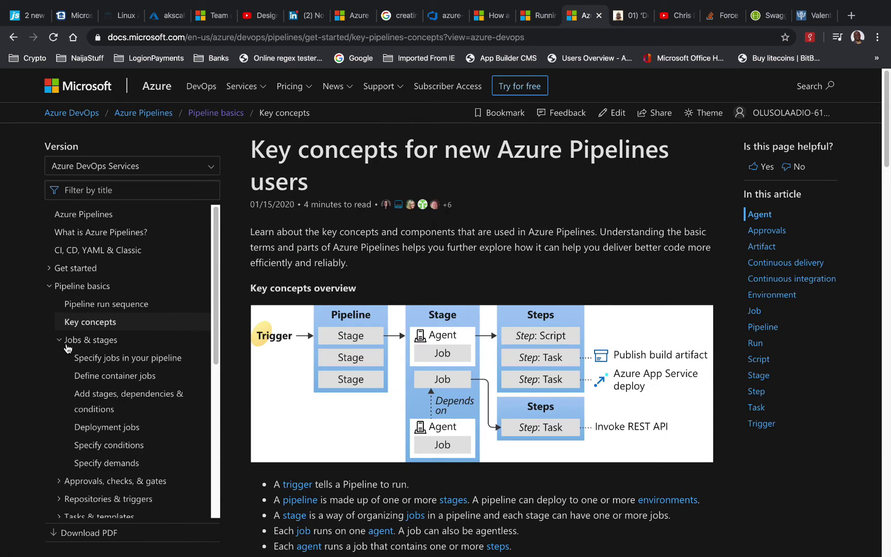
pyautogui.click(158, 362)
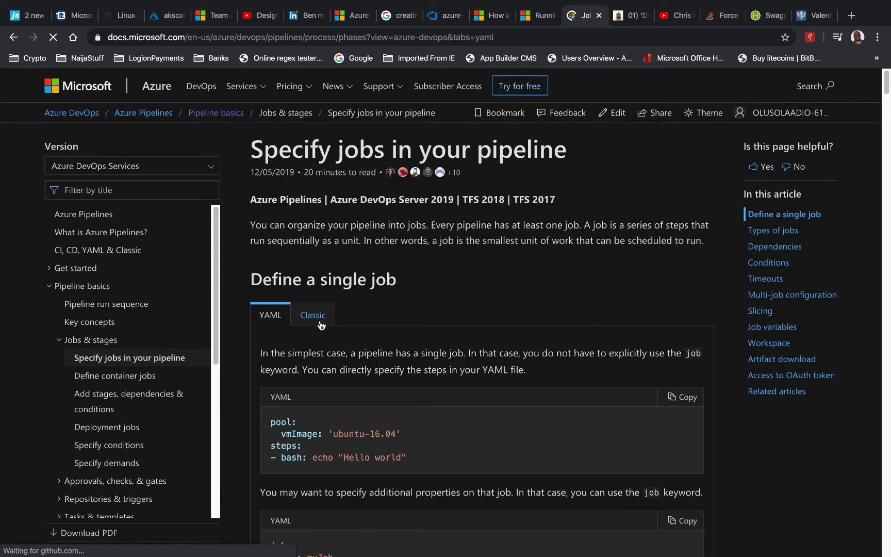
# Read the Supported repositories article, then go to the Azure Pipelines documentation home
pyautogui.scroll(-10, 404, 268)
pyautogui.scroll(-8, 320, 324)
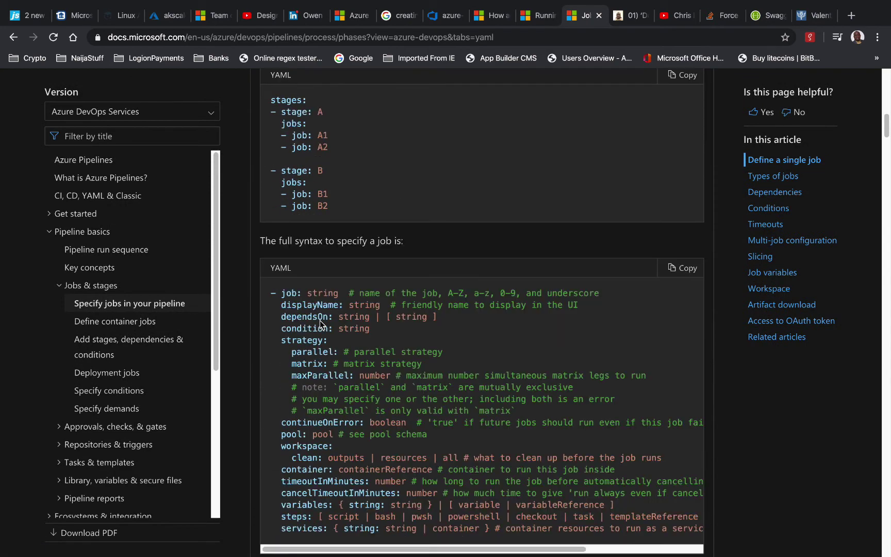
pyautogui.scroll(-1, 150, 392)
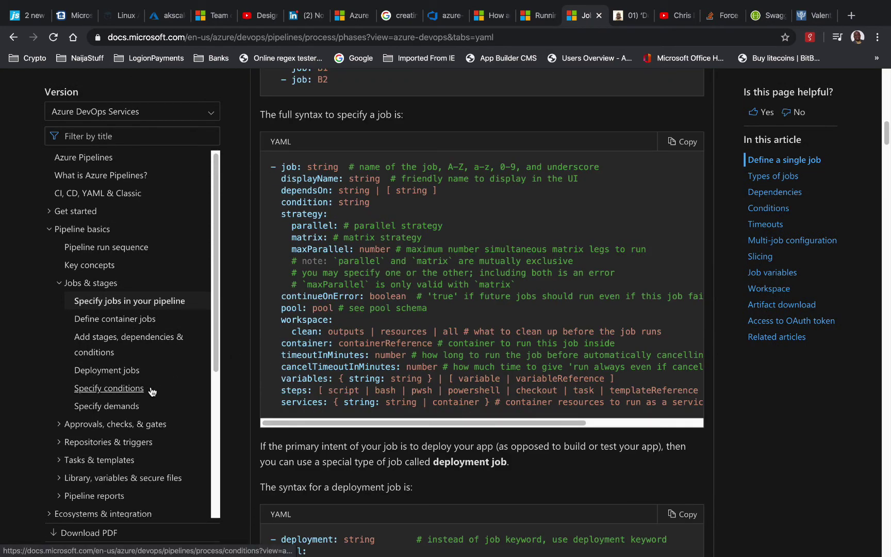
pyautogui.scroll(-1, 151, 392)
pyautogui.click(134, 425)
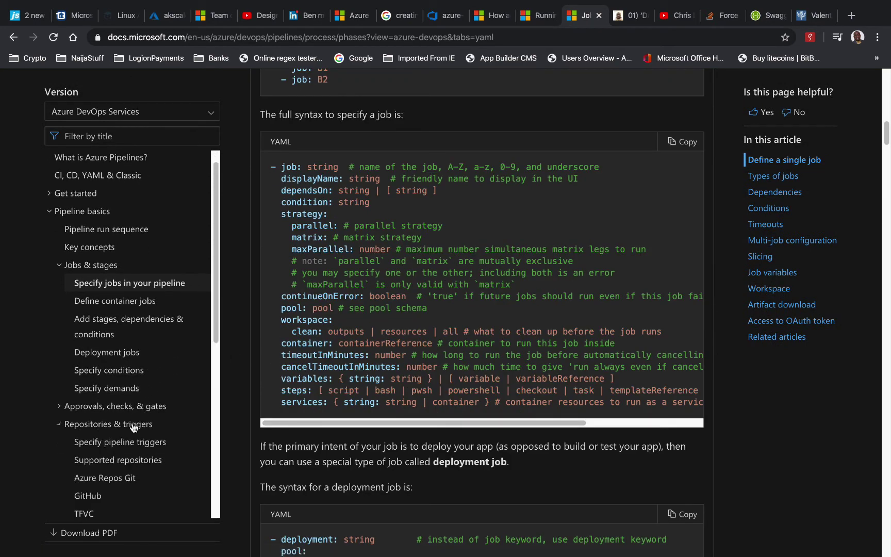
pyautogui.click(141, 462)
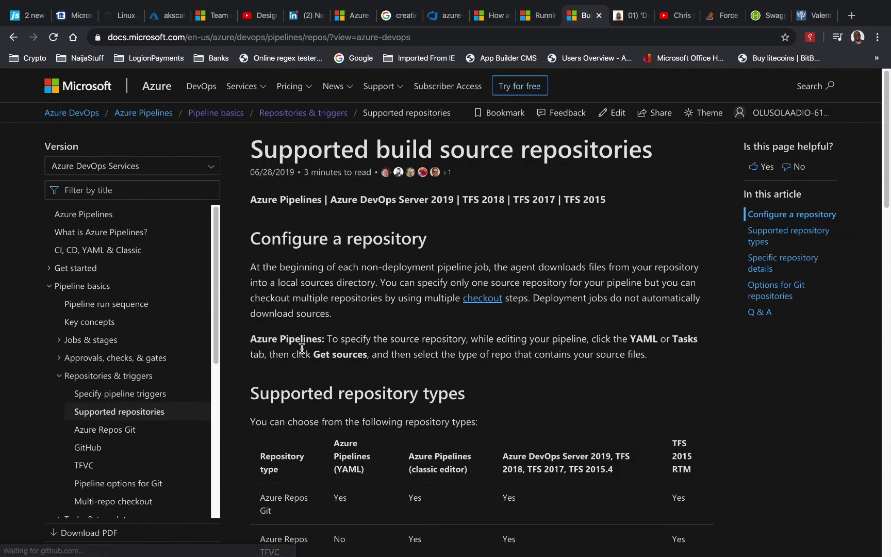
pyautogui.scroll(-6, 302, 351)
pyautogui.scroll(6, 301, 350)
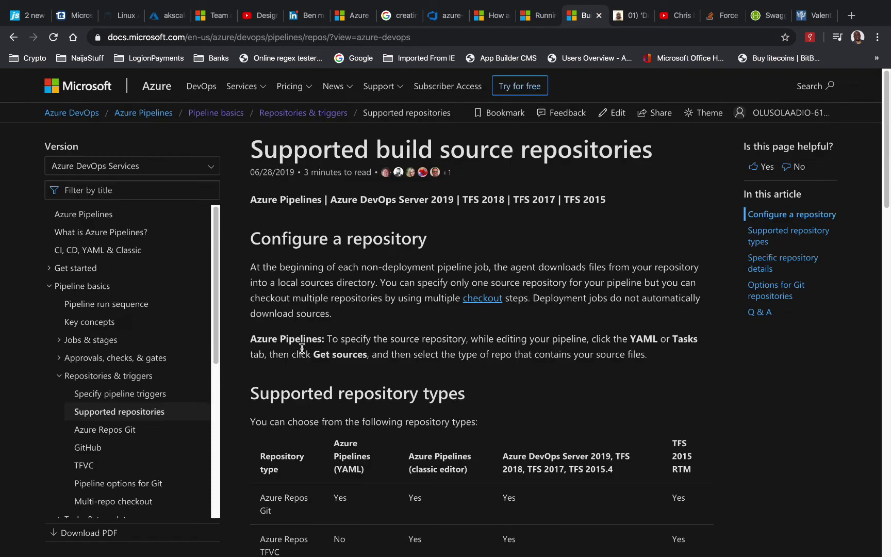
pyautogui.scroll(-1, 302, 348)
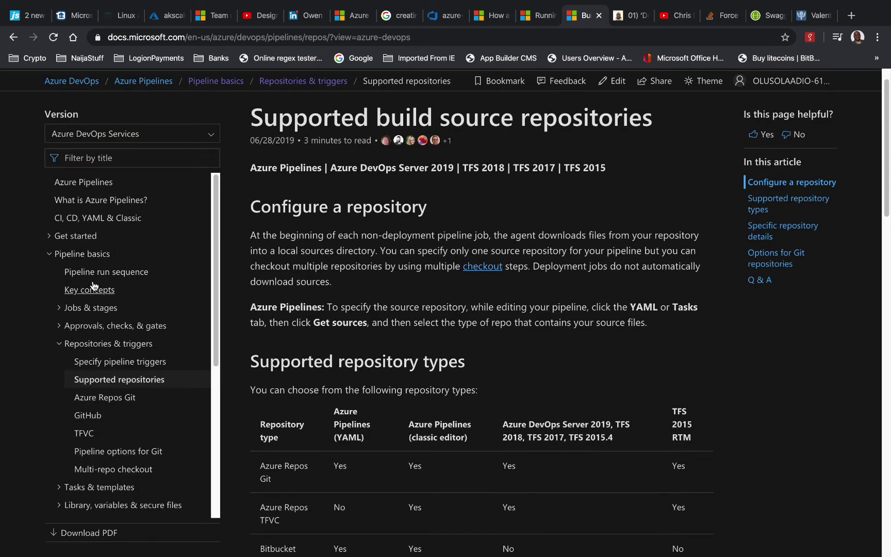
pyautogui.click(102, 183)
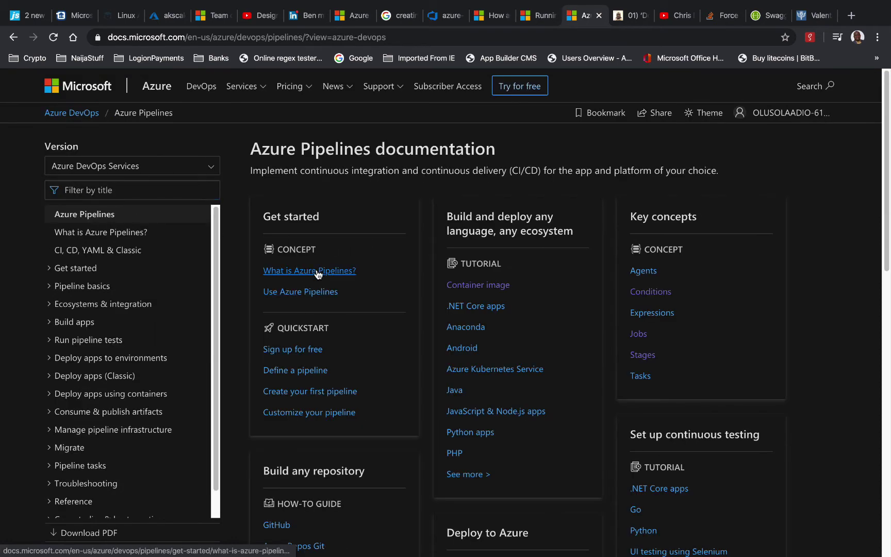
# Read the Use Azure Pipelines article, then Pipeline basics' Pipeline run sequence article
pyautogui.click(310, 292)
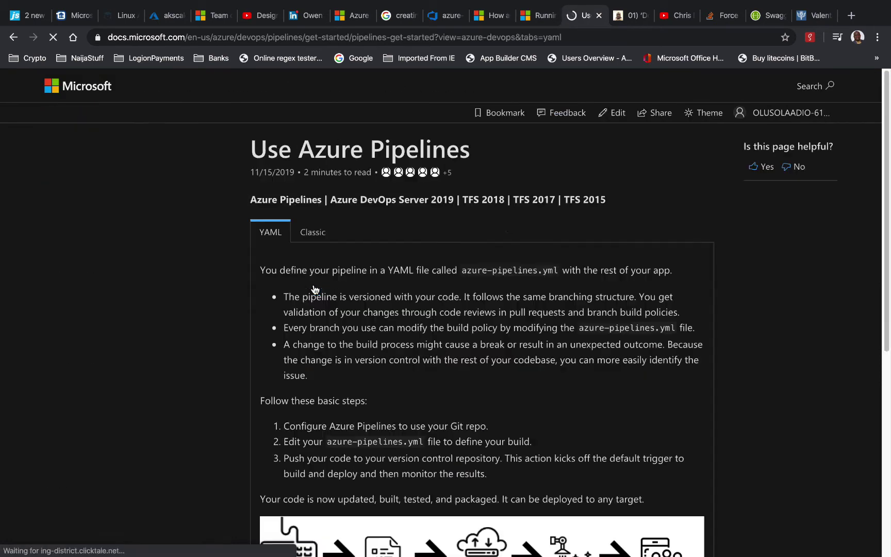
pyautogui.scroll(-6, 377, 353)
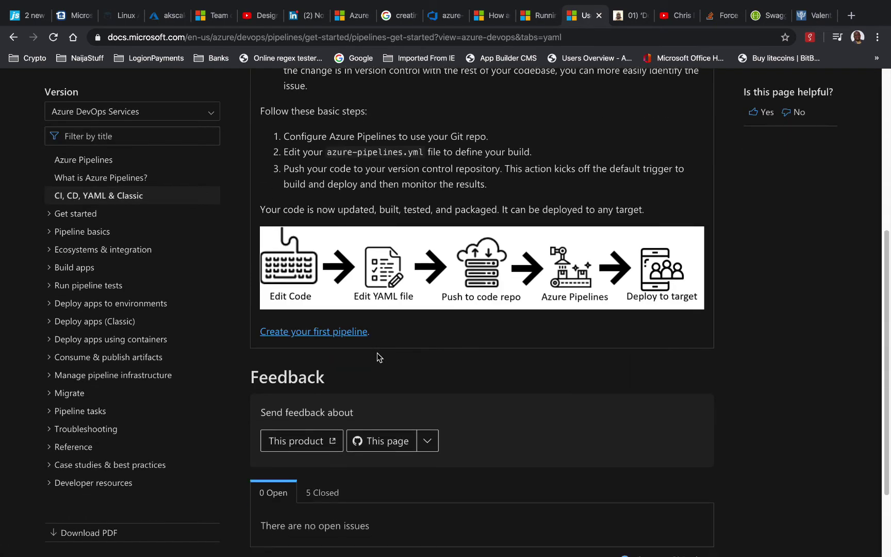
pyautogui.scroll(-2, 376, 352)
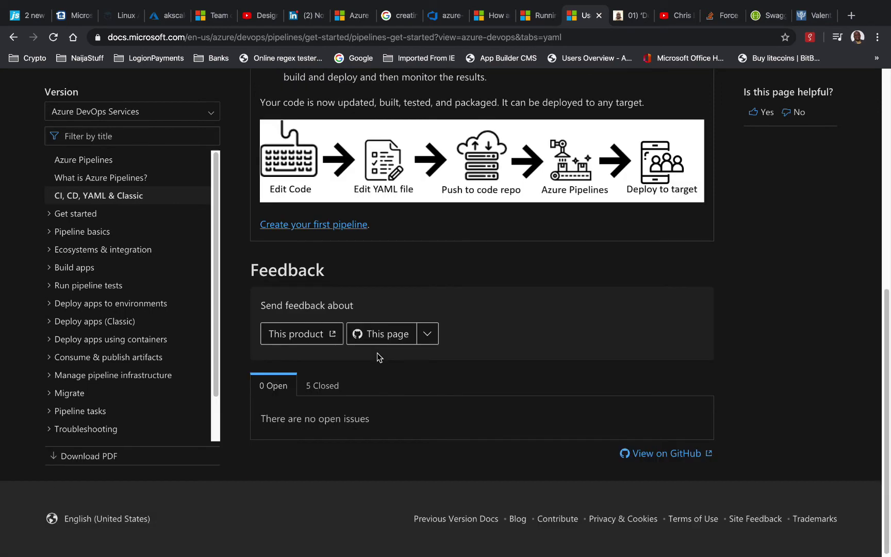
pyautogui.click(94, 233)
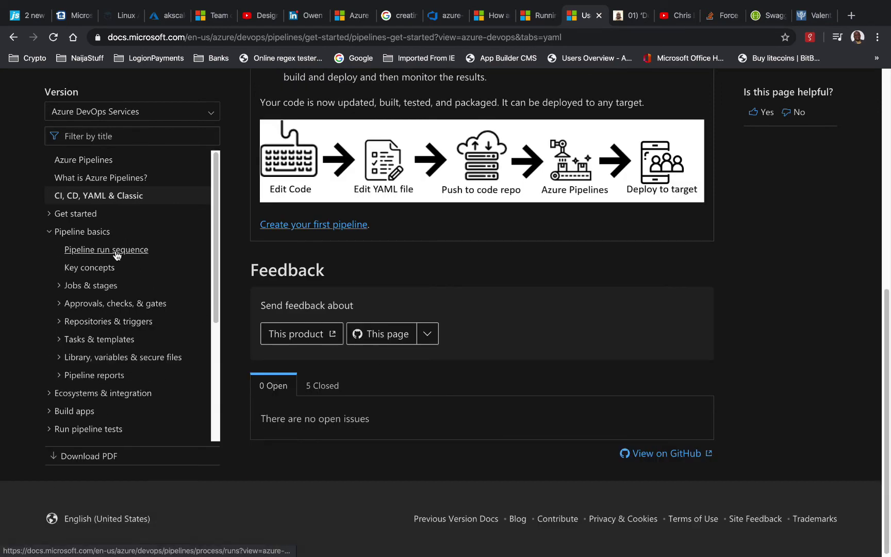
pyautogui.click(115, 252)
pyautogui.scroll(-10, 292, 378)
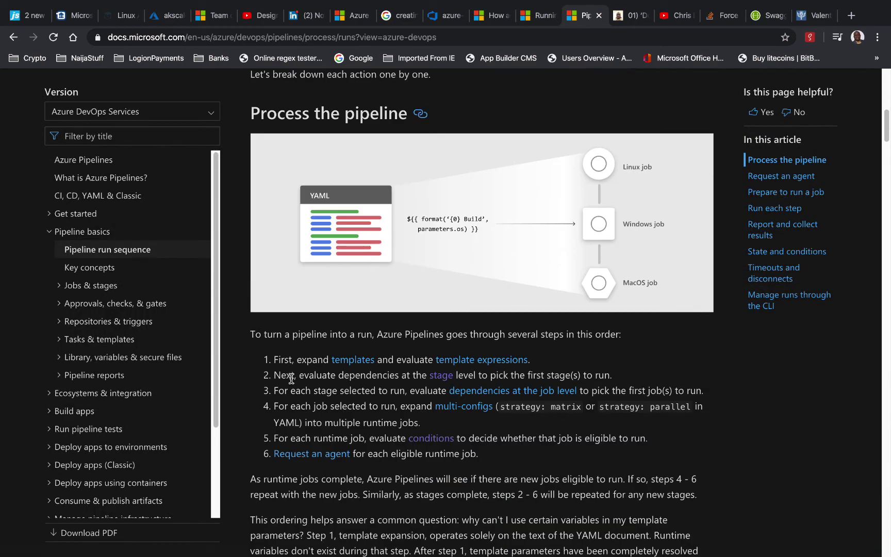
pyautogui.scroll(-18, 291, 379)
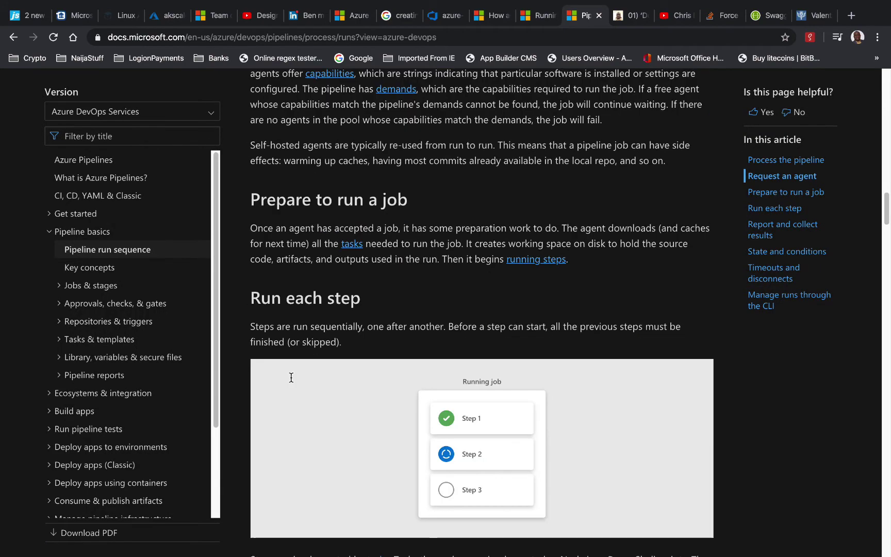
pyautogui.scroll(-8, 292, 378)
pyautogui.scroll(-20, 291, 378)
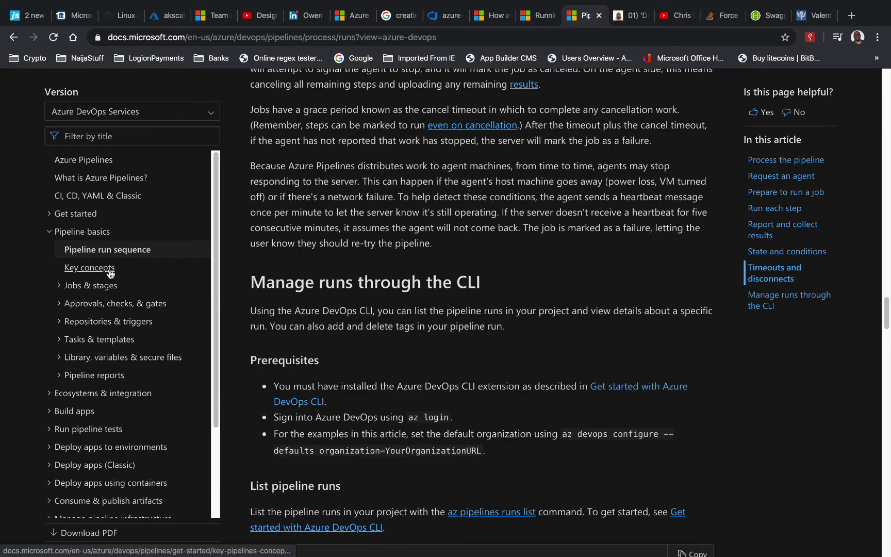
# Read the Key concepts for new Azure Pipelines users article and expand Repositories & triggers
pyautogui.click(113, 273)
pyautogui.scroll(-3, 308, 336)
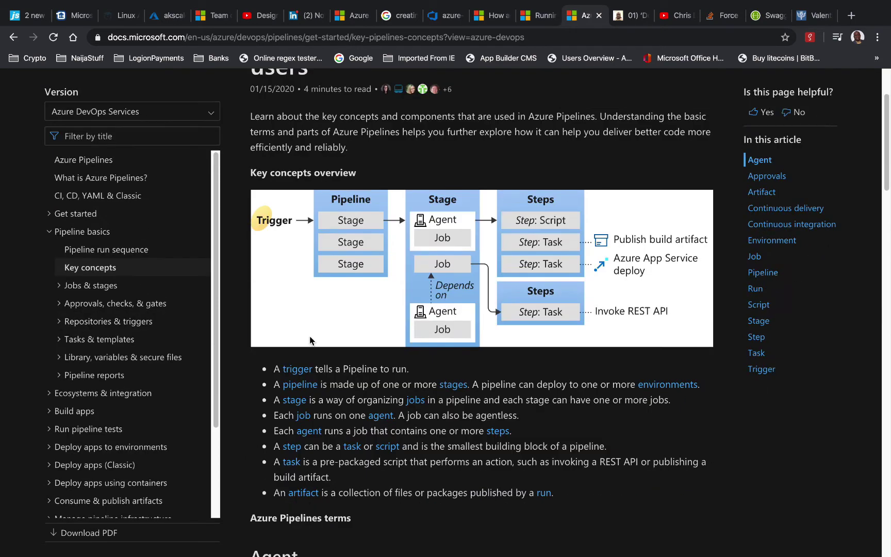
pyautogui.scroll(-2, 310, 340)
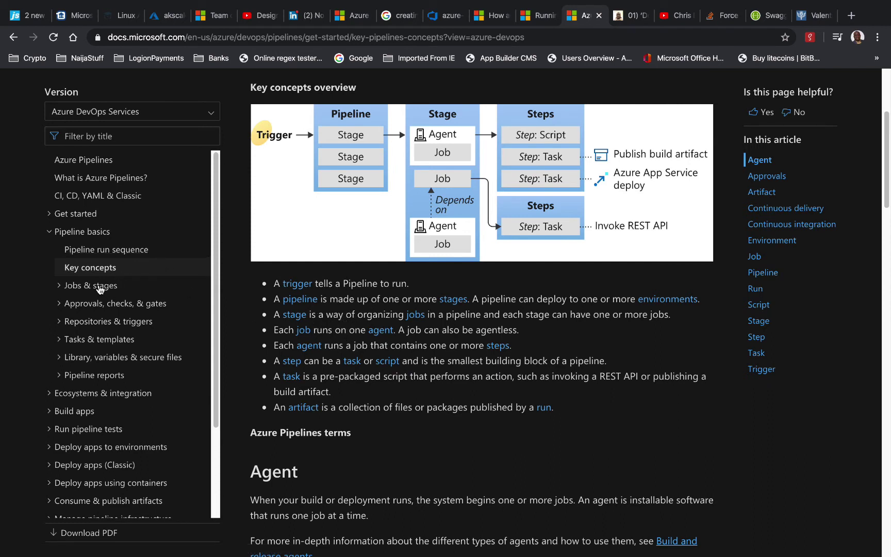
pyautogui.click(88, 322)
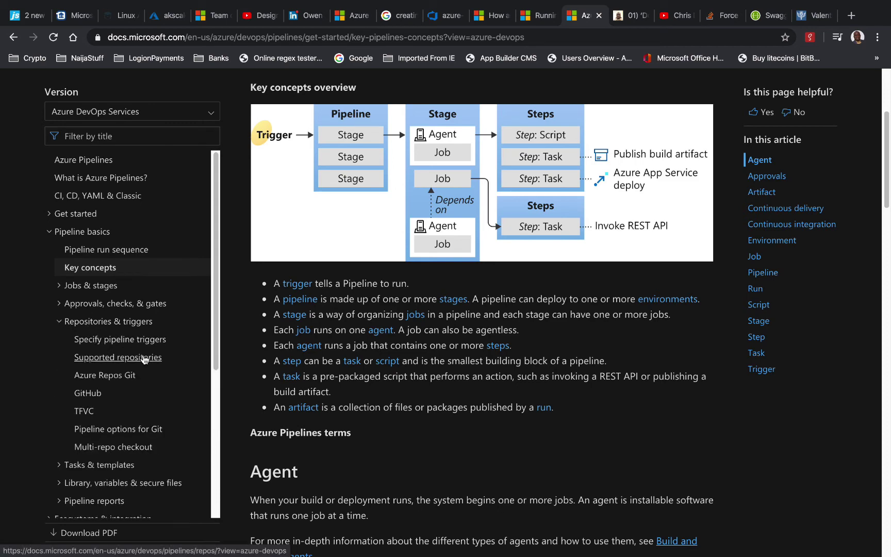
# Open the Specify pipeline triggers article and read its CI triggers section
pyautogui.click(141, 341)
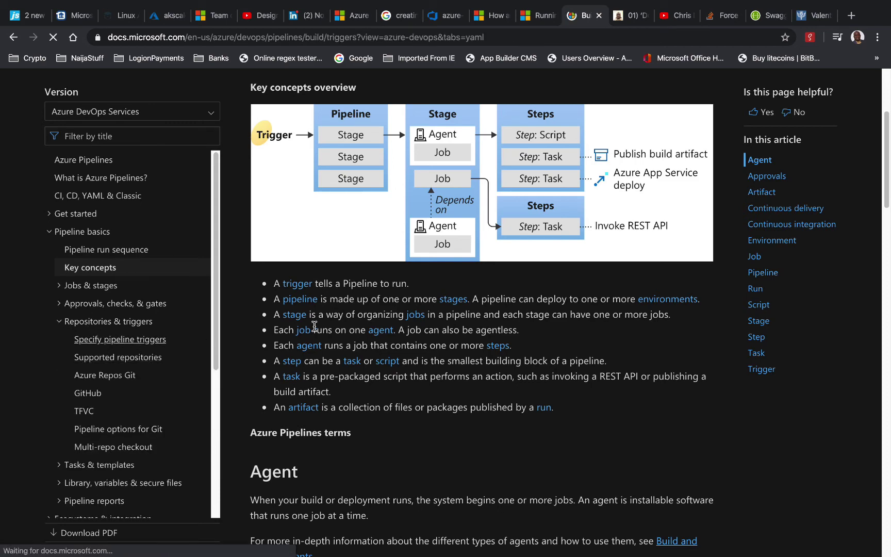
pyautogui.scroll(-5, 334, 330)
pyautogui.scroll(-2, 338, 334)
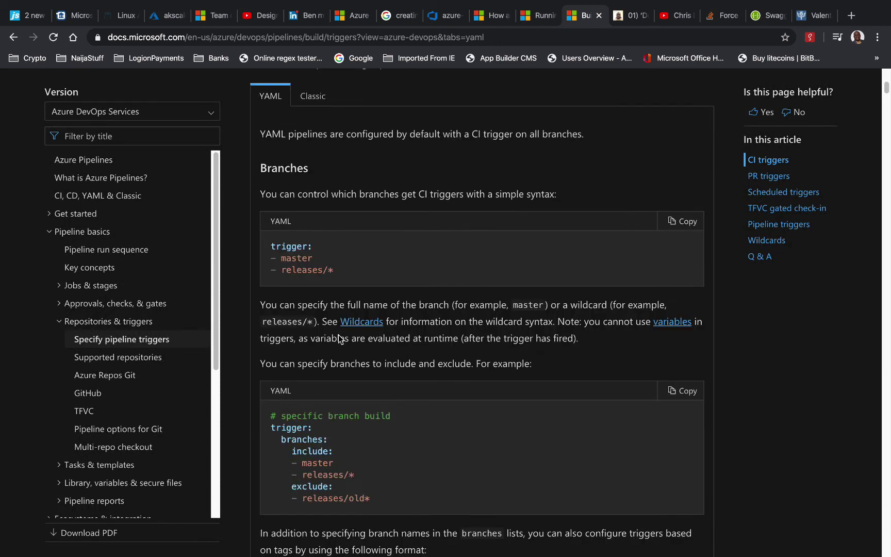
pyautogui.scroll(-15, 338, 334)
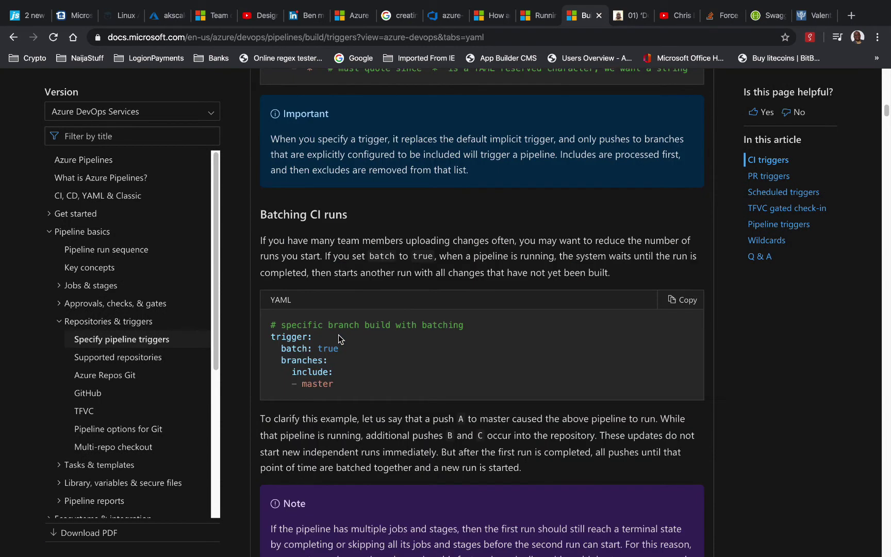
pyautogui.scroll(-16, 340, 339)
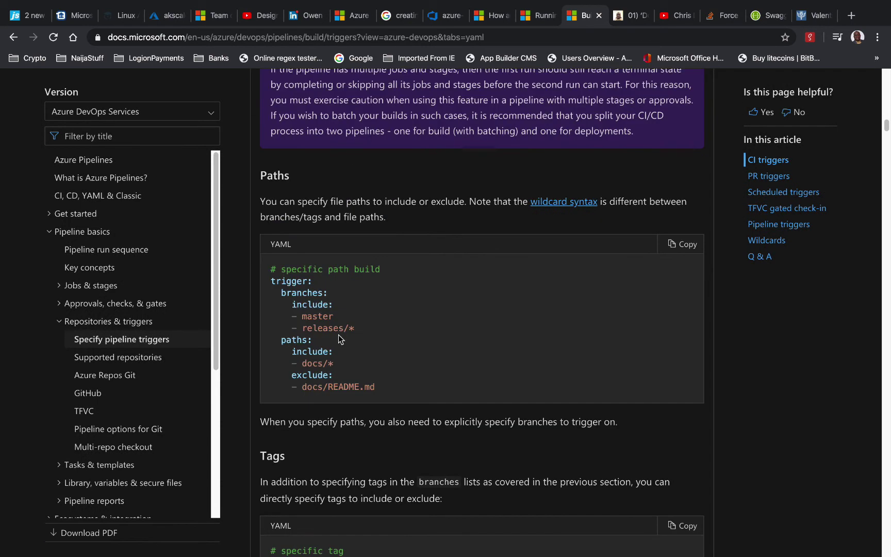
pyautogui.scroll(-5, 340, 338)
pyautogui.scroll(-10, 340, 339)
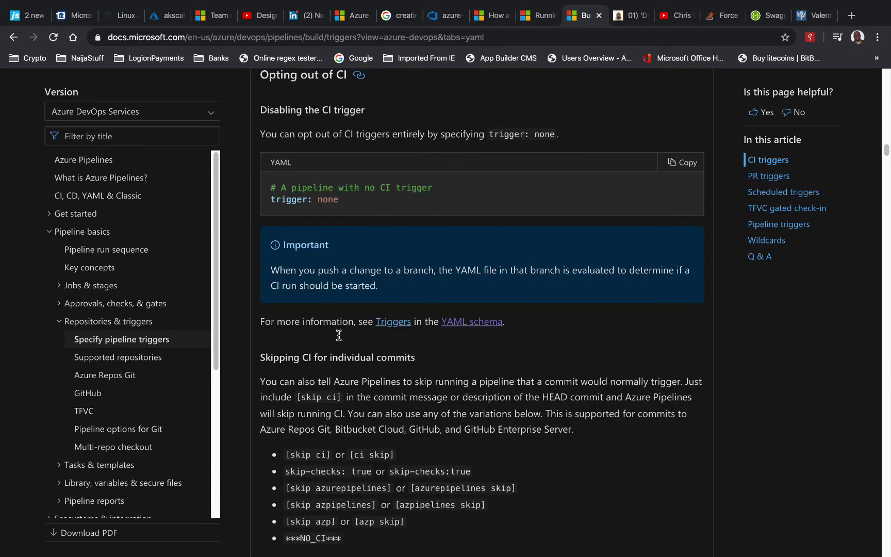
# Read through the PR triggers section, then go back to azure-pipelines.yml in Azure DevOps
pyautogui.scroll(-10, 341, 339)
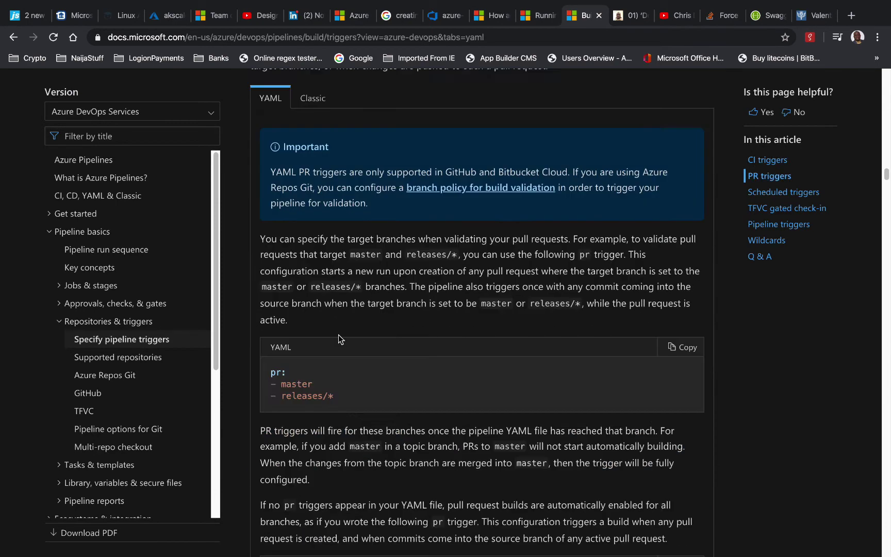
pyautogui.scroll(-5, 340, 359)
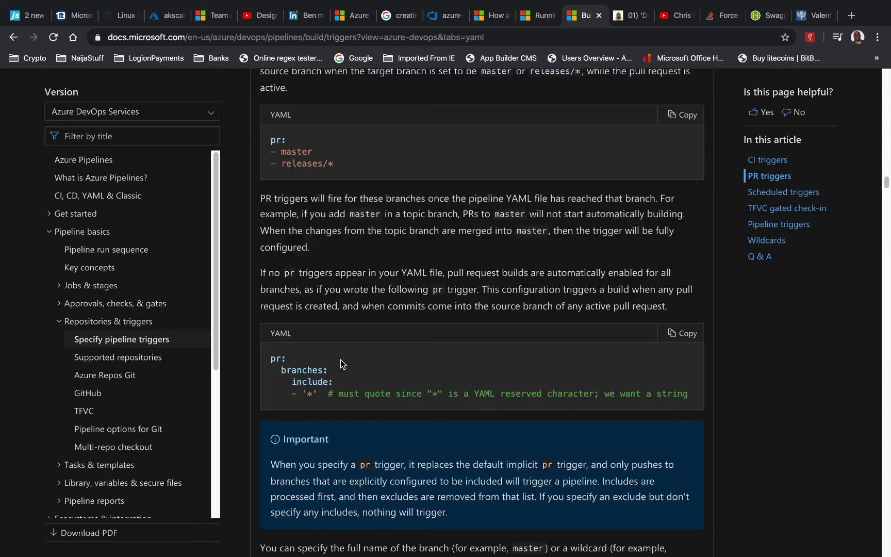
pyautogui.scroll(-7, 340, 359)
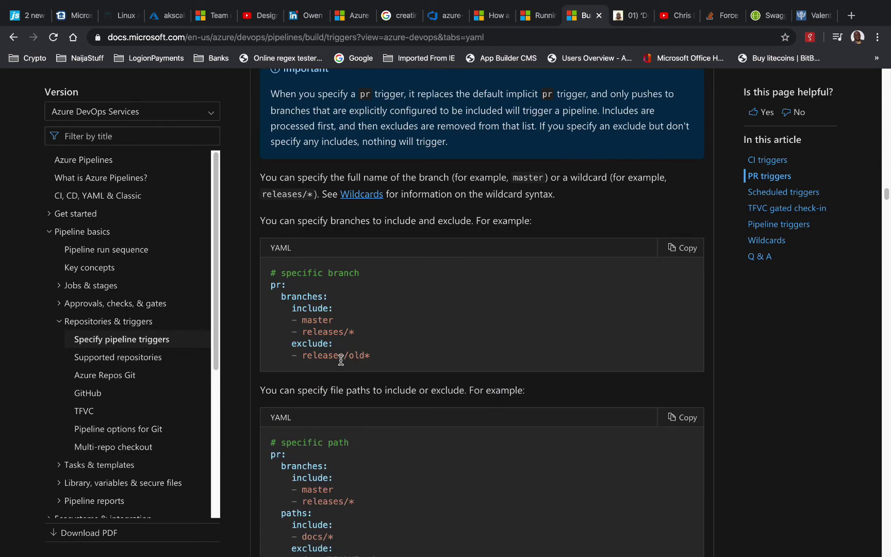
pyautogui.scroll(-5, 341, 360)
pyautogui.scroll(-8, 340, 363)
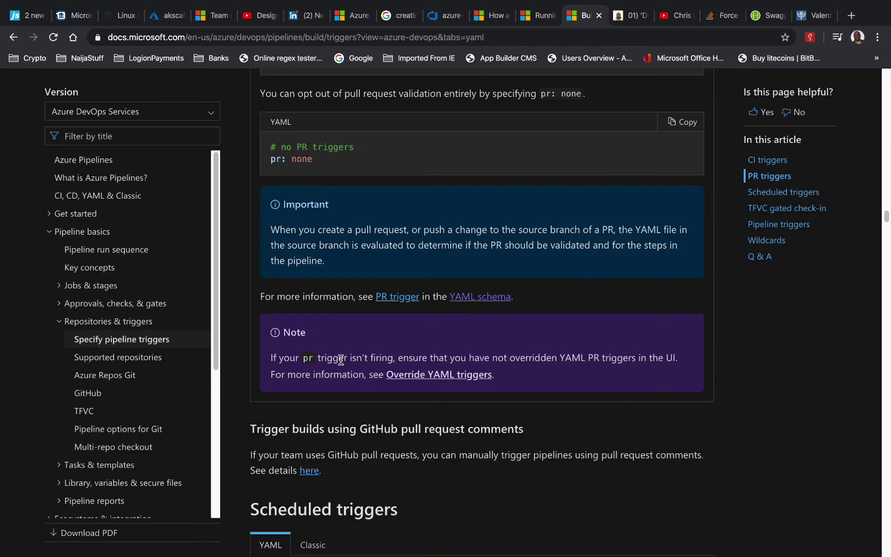
pyautogui.scroll(-5, 341, 359)
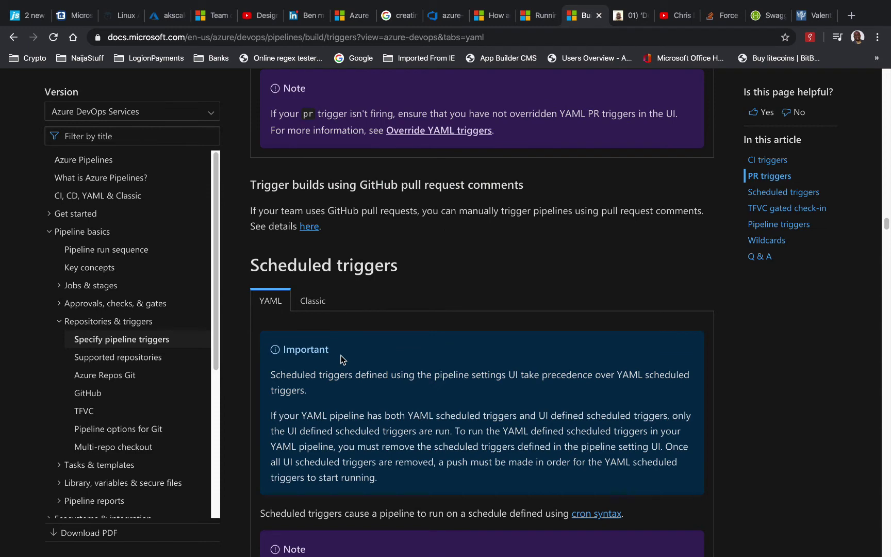
pyautogui.click(451, 16)
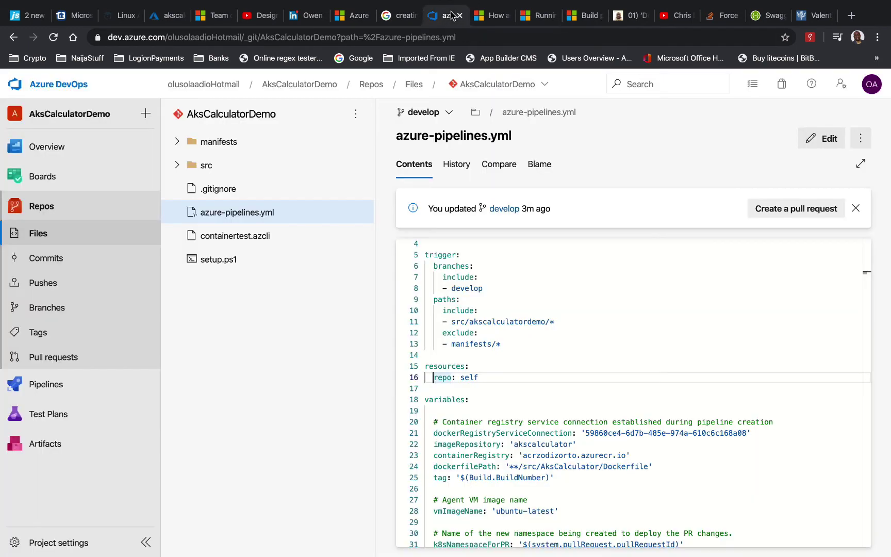
# View the AksCalculator project's azure-pipelines.yml on master for comparison
pyautogui.click(485, 364)
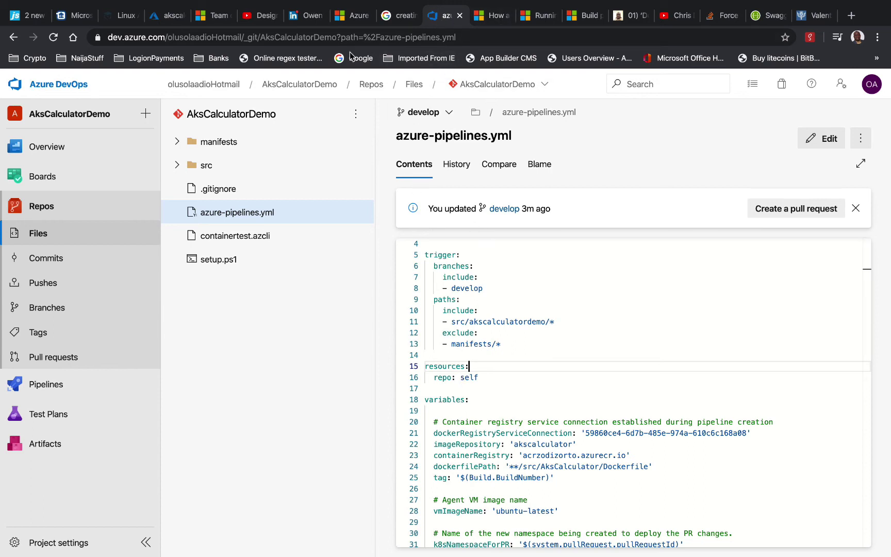
pyautogui.click(81, 92)
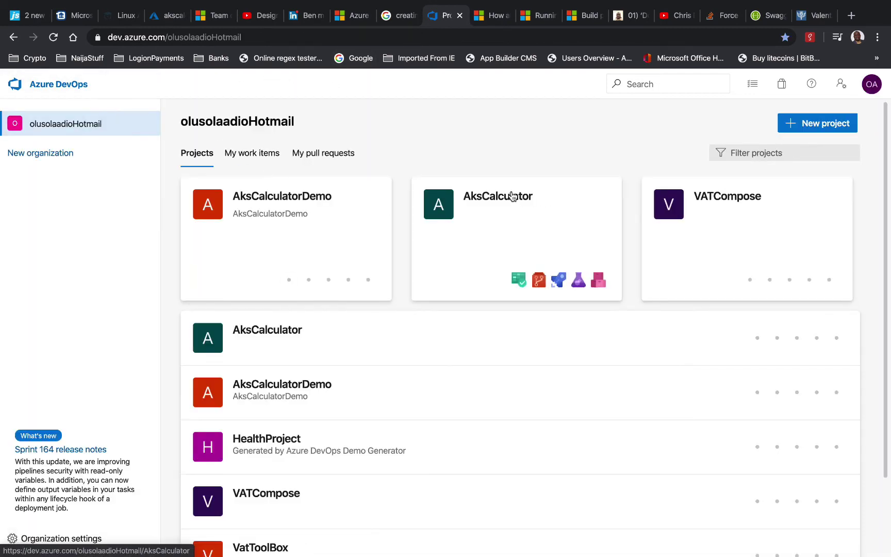
pyautogui.click(512, 196)
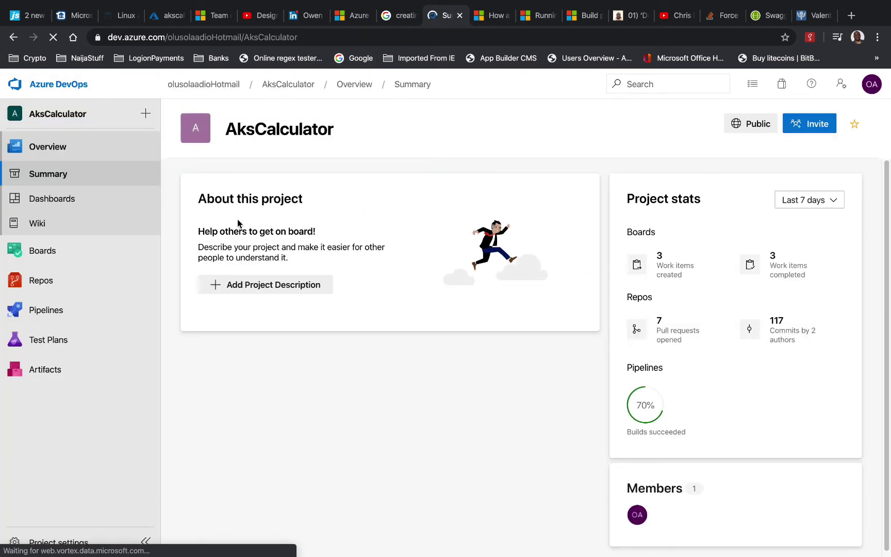
pyautogui.moveTo(49, 281)
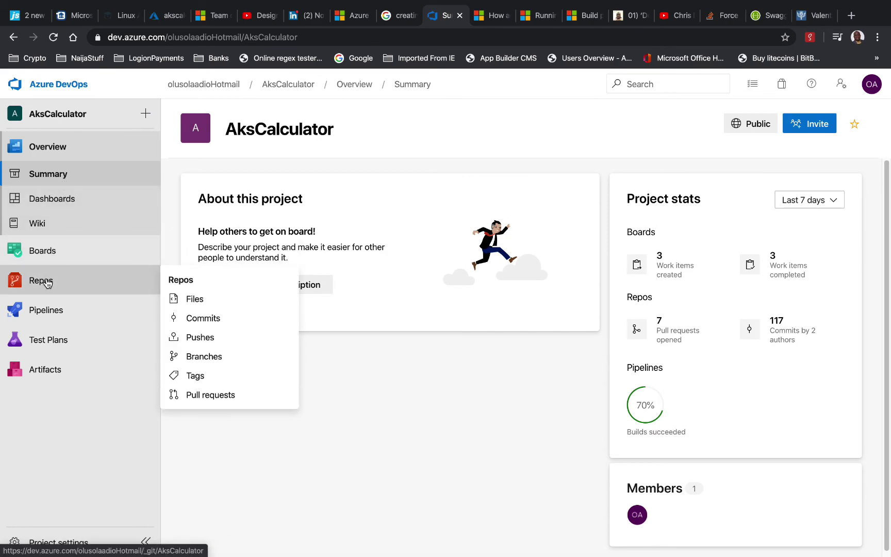
pyautogui.click(194, 299)
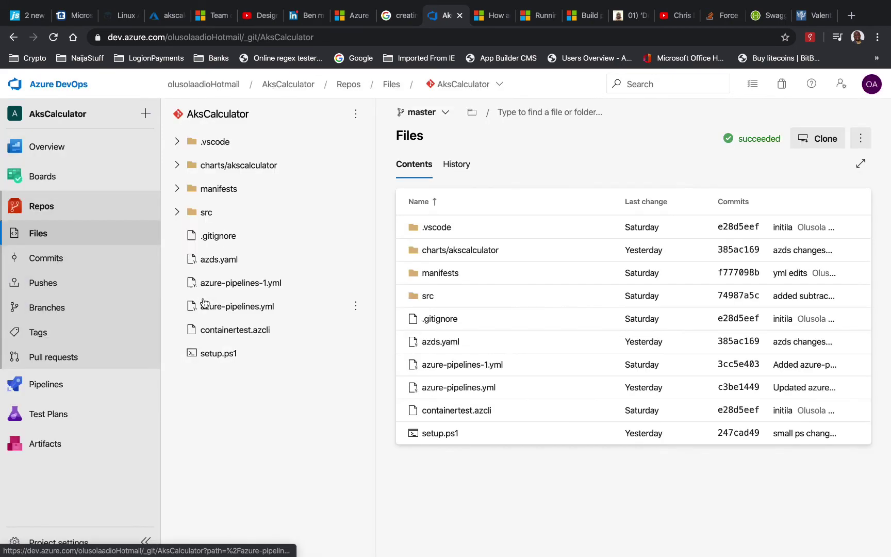
pyautogui.click(254, 307)
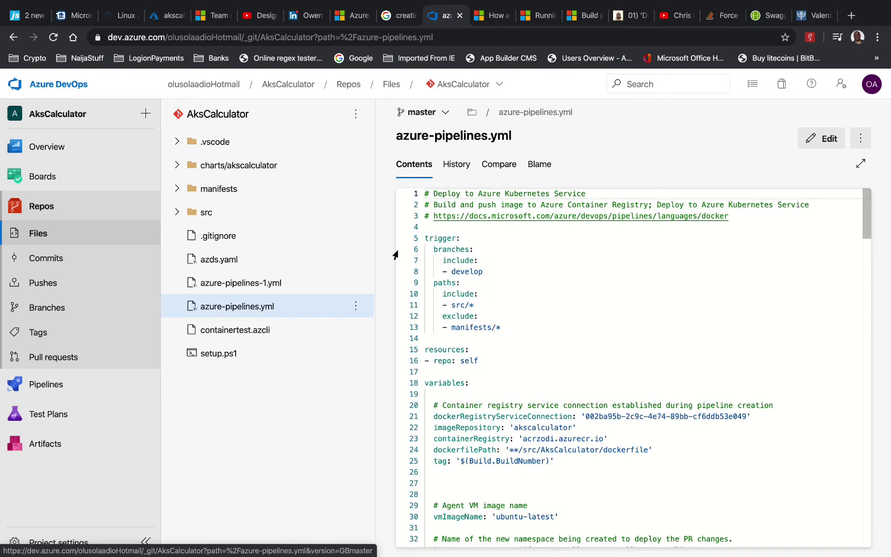
# Go back to the AksCalculatorDemo project's repository files on develop
pyautogui.click(69, 87)
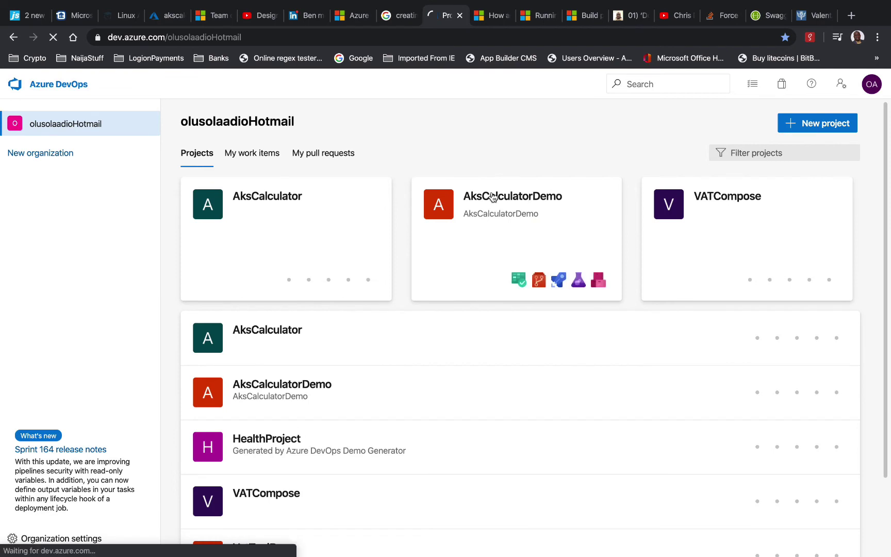
pyautogui.click(493, 197)
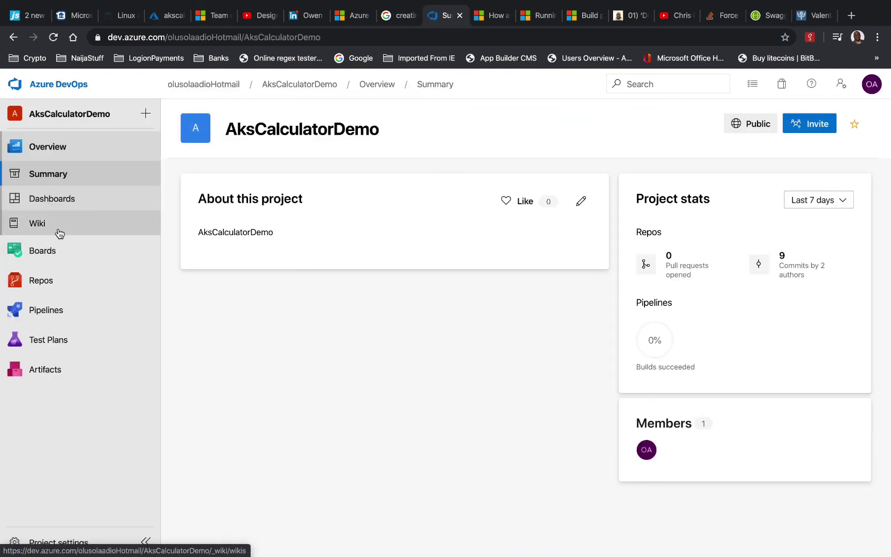
pyautogui.click(60, 286)
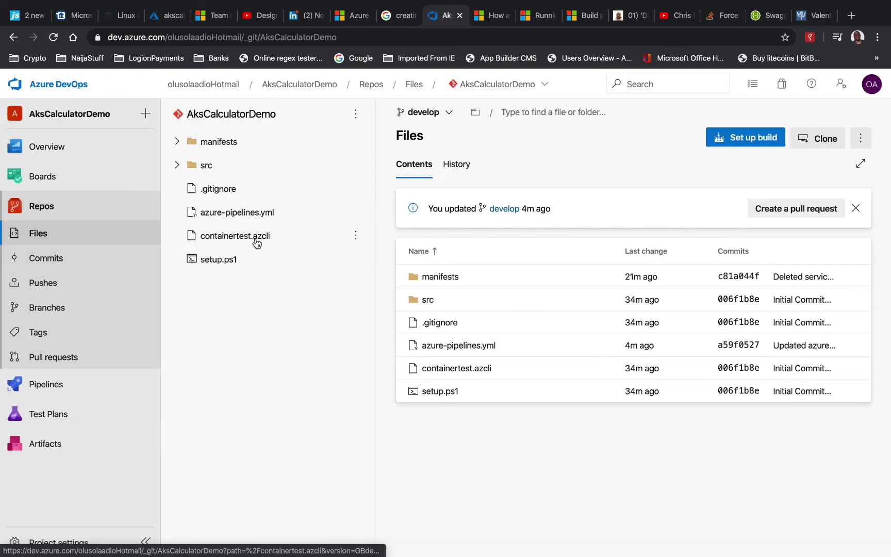
# Edit azure-pipelines.yml on develop so line 16 reads '- repo: self'
pyautogui.click(225, 216)
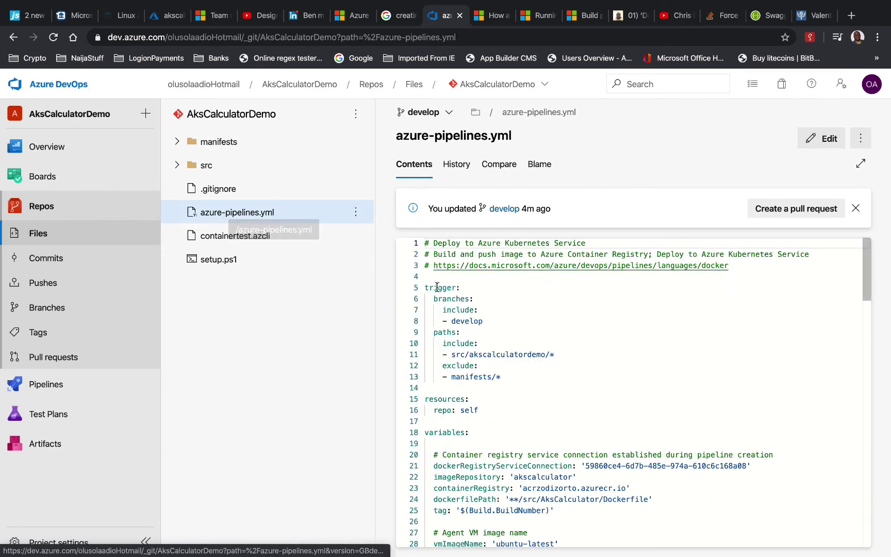
pyautogui.click(434, 410)
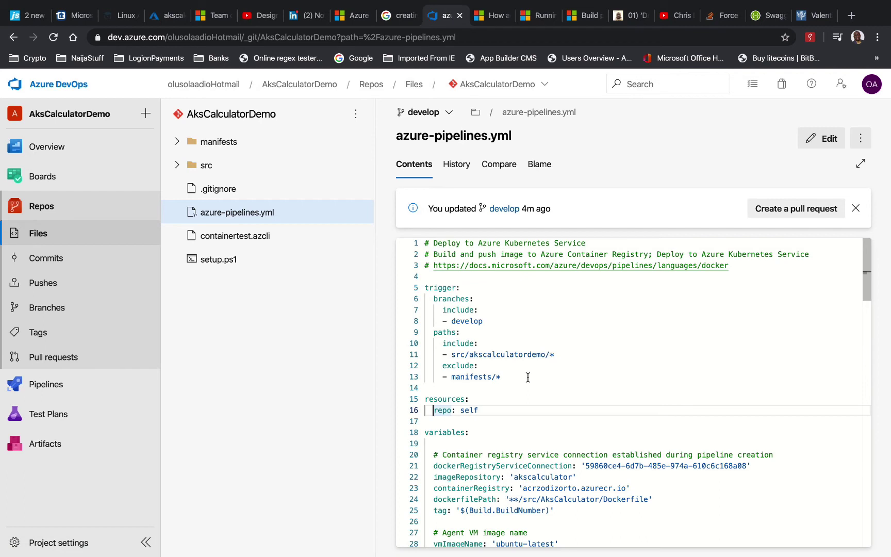
pyautogui.click(822, 138)
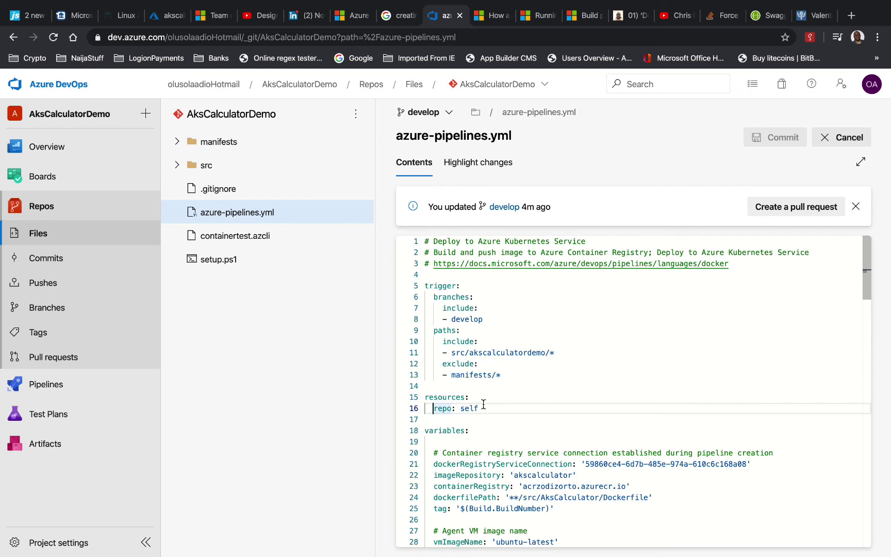
pyautogui.write('-')
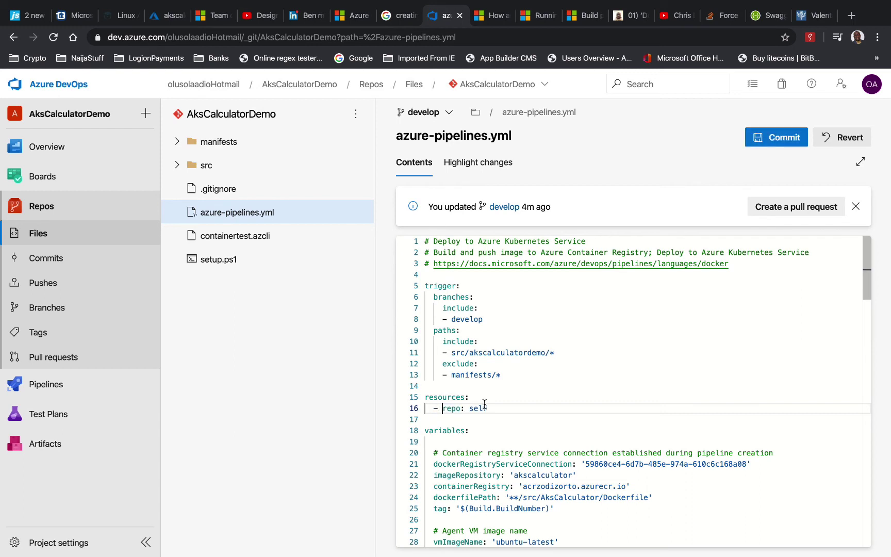
pyautogui.click(484, 408)
# Commit the pipeline file change to develop and go to the Pipelines list
pyautogui.click(776, 137)
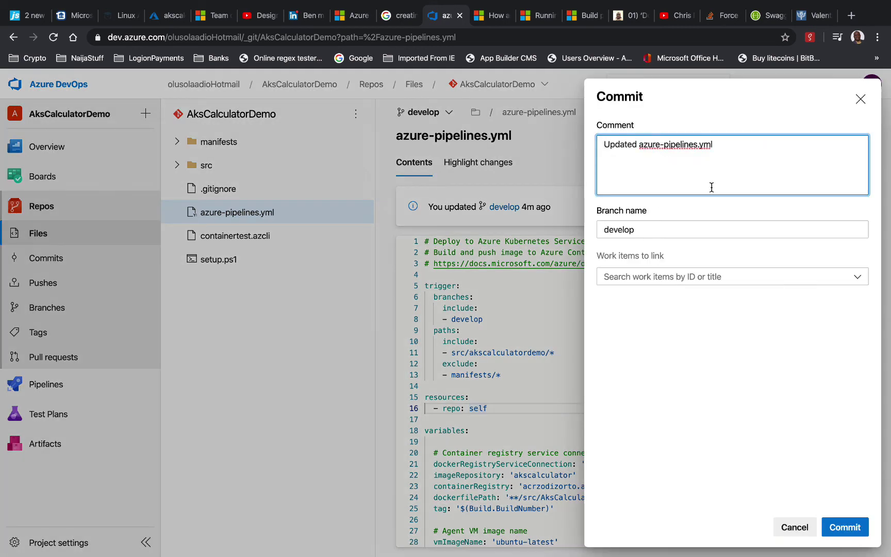
pyautogui.click(846, 528)
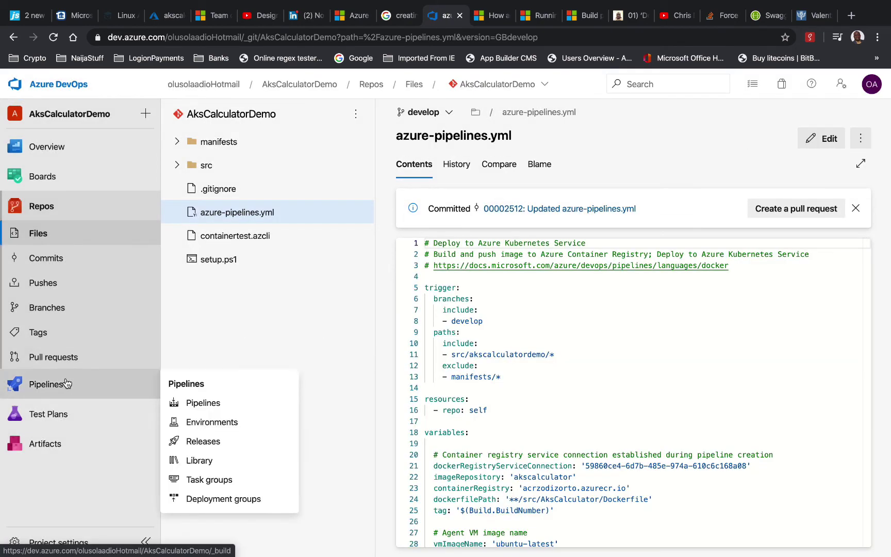
pyautogui.click(65, 386)
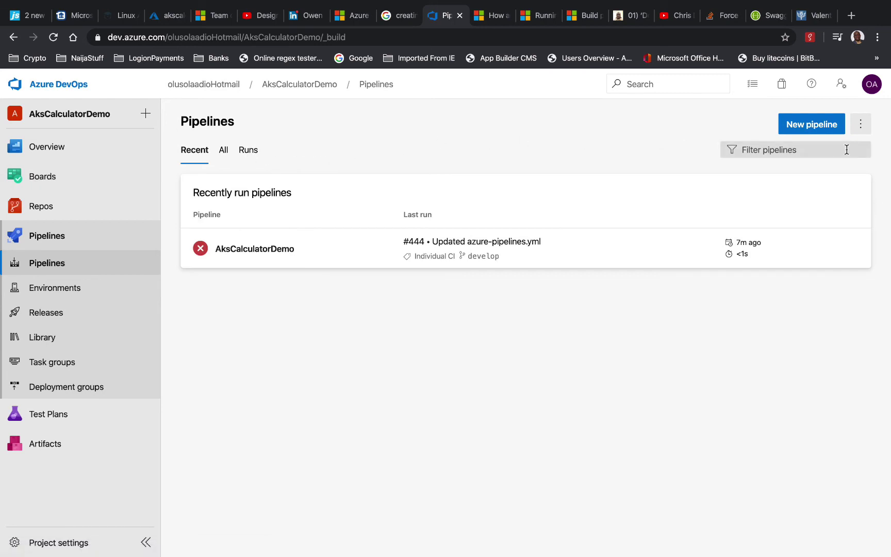
# Open the AksCalculatorDemo pipeline's branch view and run it manually on develop
pyautogui.click(861, 127)
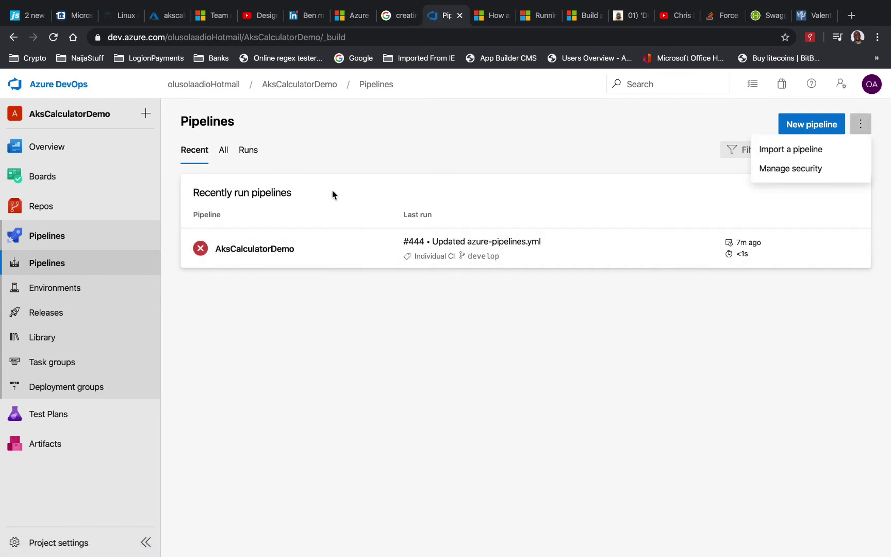
pyautogui.click(366, 251)
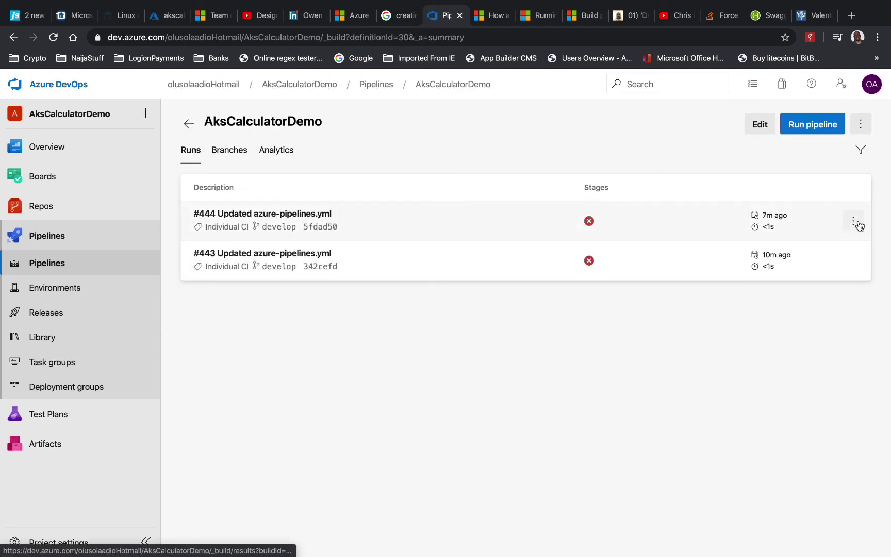
pyautogui.click(854, 221)
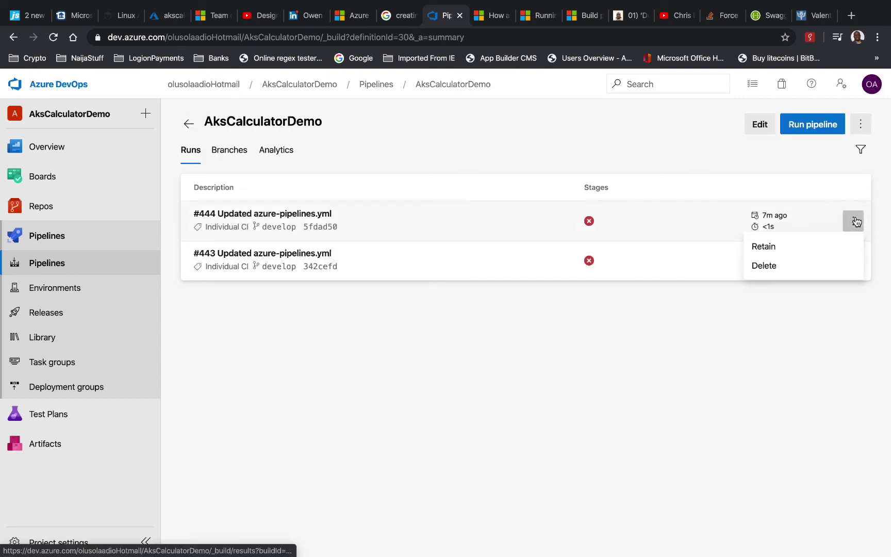
pyautogui.click(235, 149)
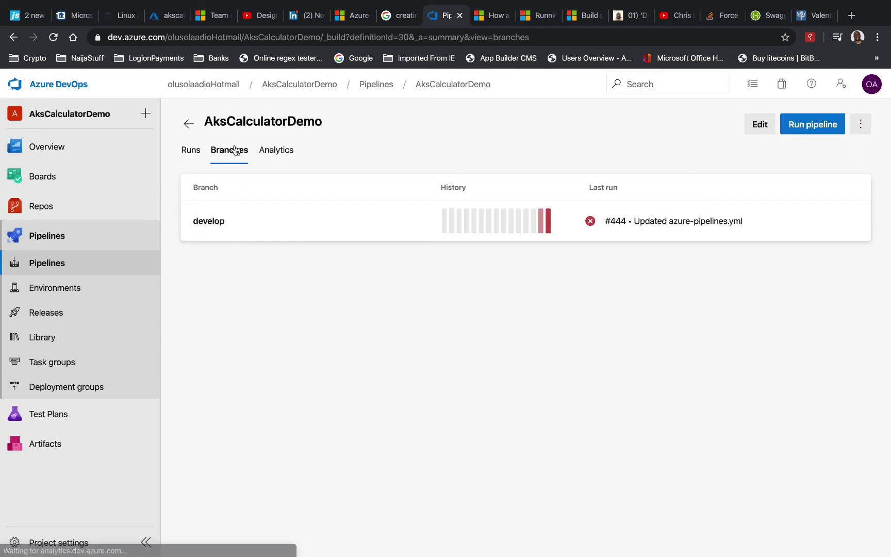
pyautogui.click(812, 129)
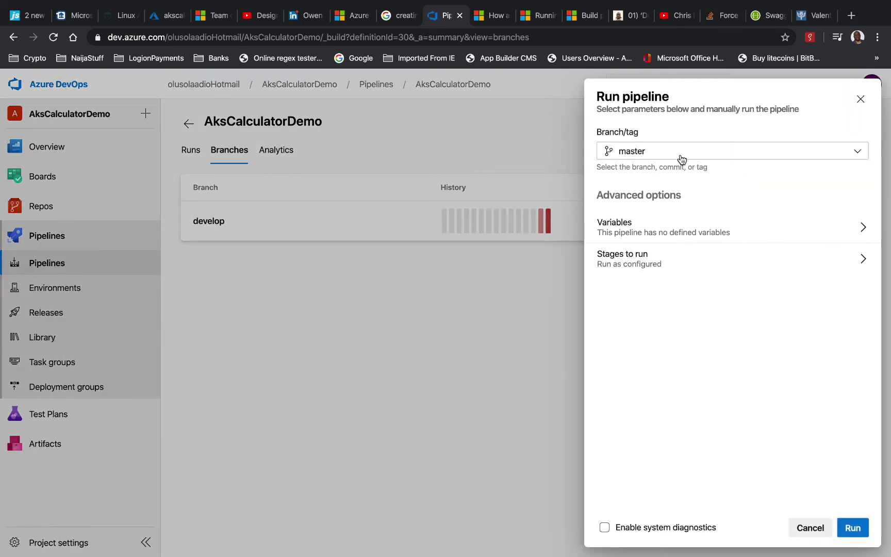
pyautogui.click(682, 158)
pyautogui.click(636, 256)
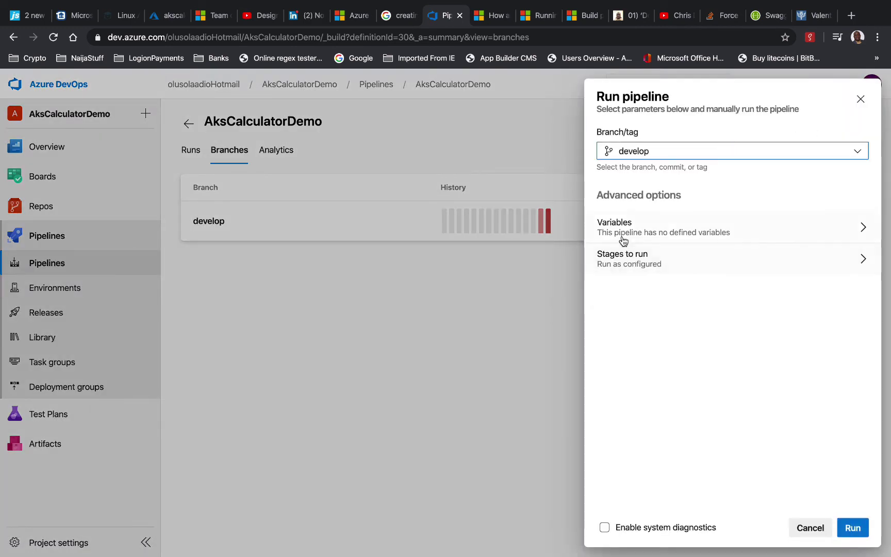
pyautogui.click(853, 528)
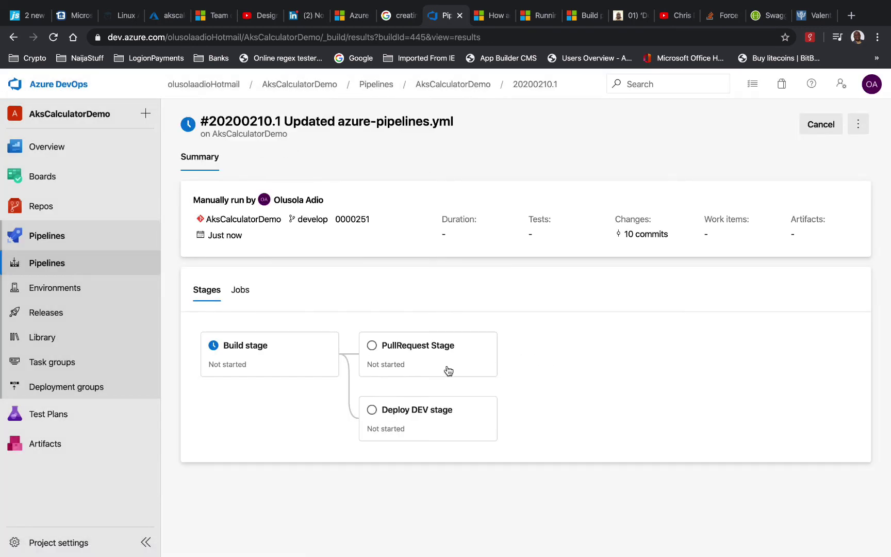
# Follow run 20200210.1's Build job log at the 'Build and push an image to container registry' step
pyautogui.click(290, 366)
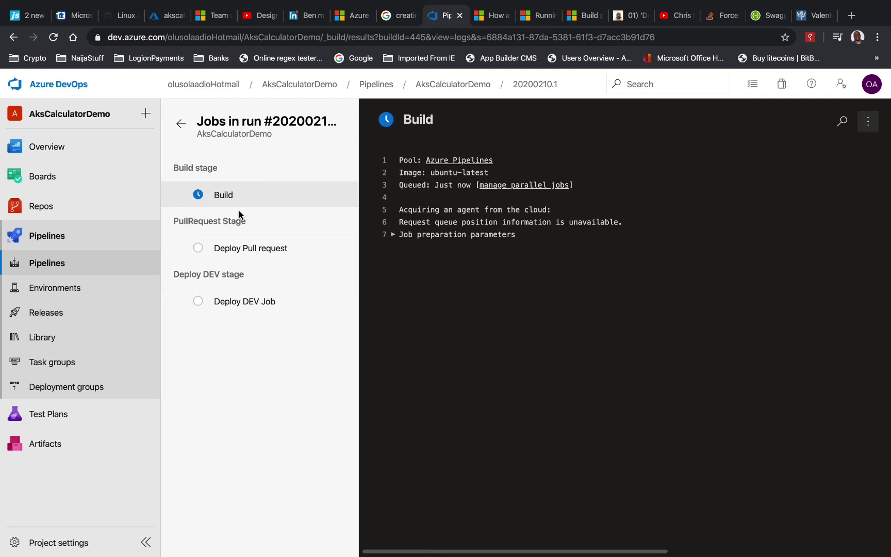
pyautogui.moveTo(292, 248); pyautogui.dragTo(213, 248)
pyautogui.click(229, 199)
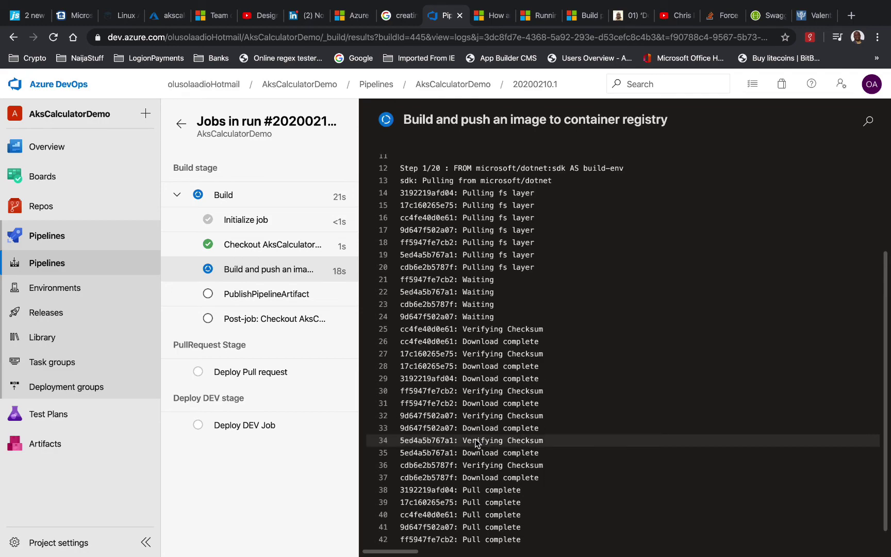
# Open src/AksCalculator/Dockerfile in VS Code, then switch back to the build log
pyautogui.hotkey('ctrl', 'Right')
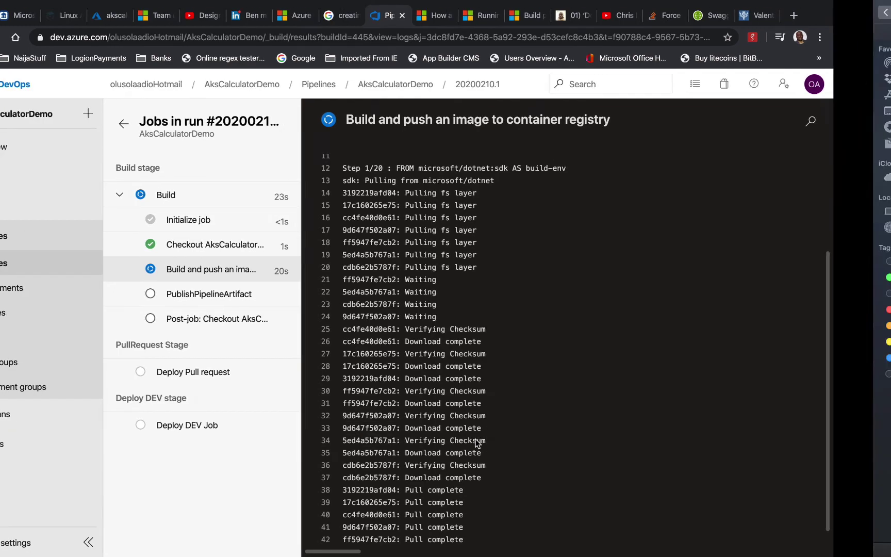
pyautogui.hotkey('ctrl', 'Right')
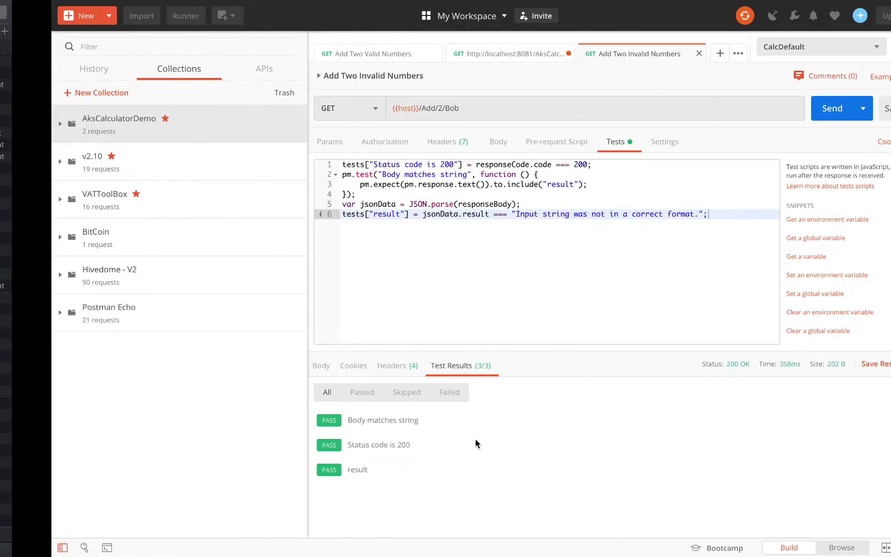
pyautogui.hotkey('ctrl', 'Left')
pyautogui.hotkey('ctrl', 'Left')
pyautogui.hotkey('ctrl', 'Left')
pyautogui.hotkey('ctrl', 'Left')
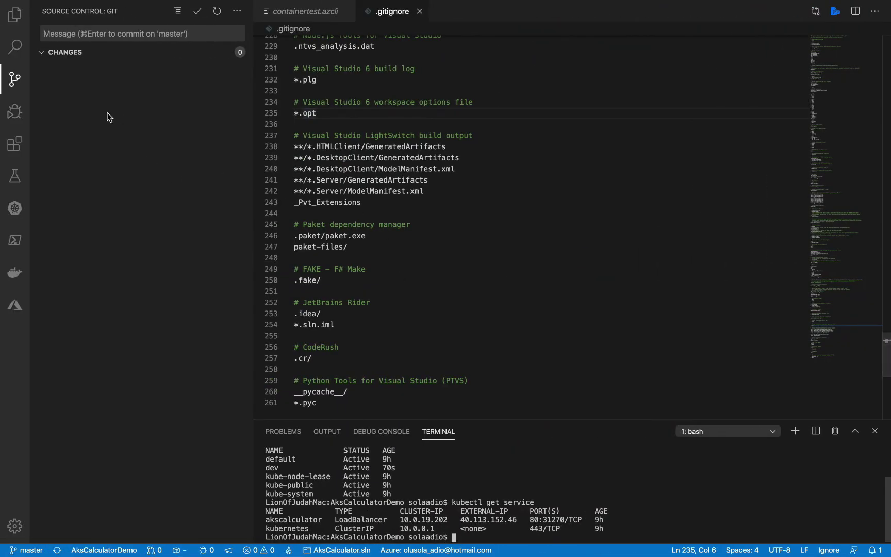
pyautogui.click(15, 14)
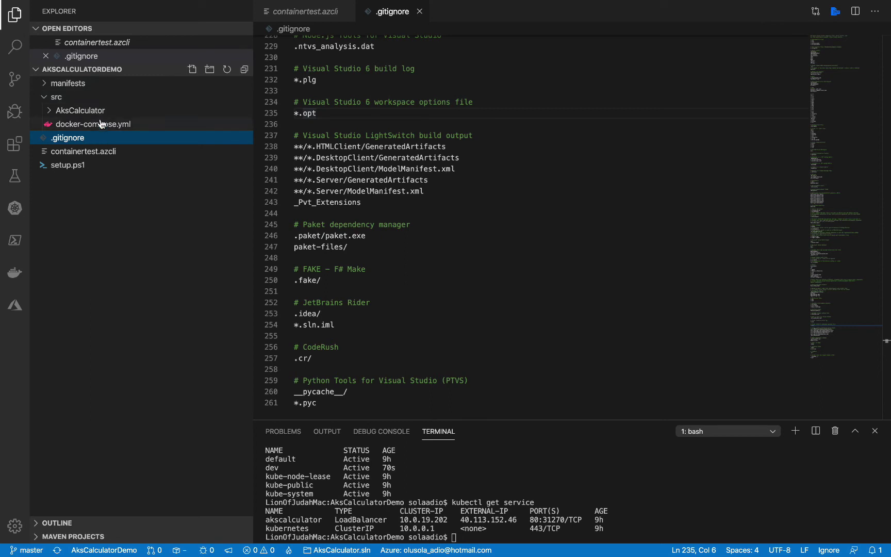
pyautogui.click(50, 111)
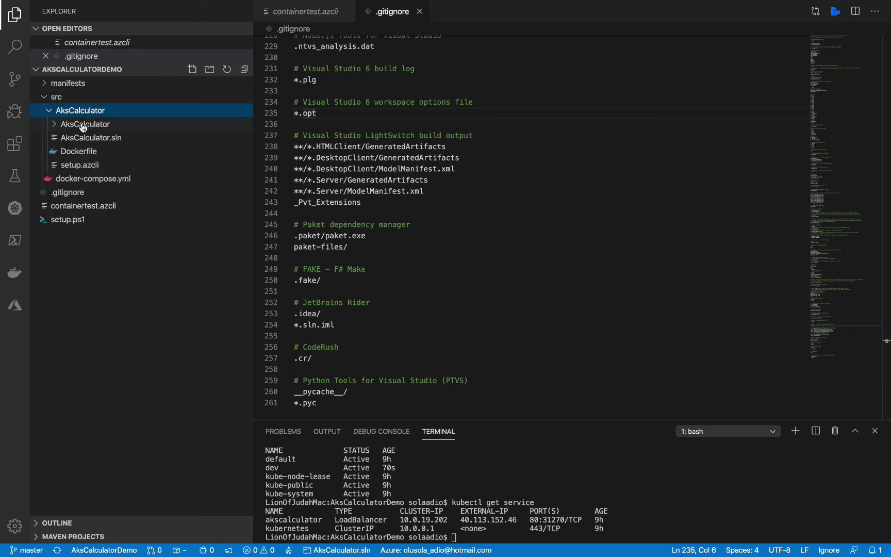
pyautogui.click(91, 152)
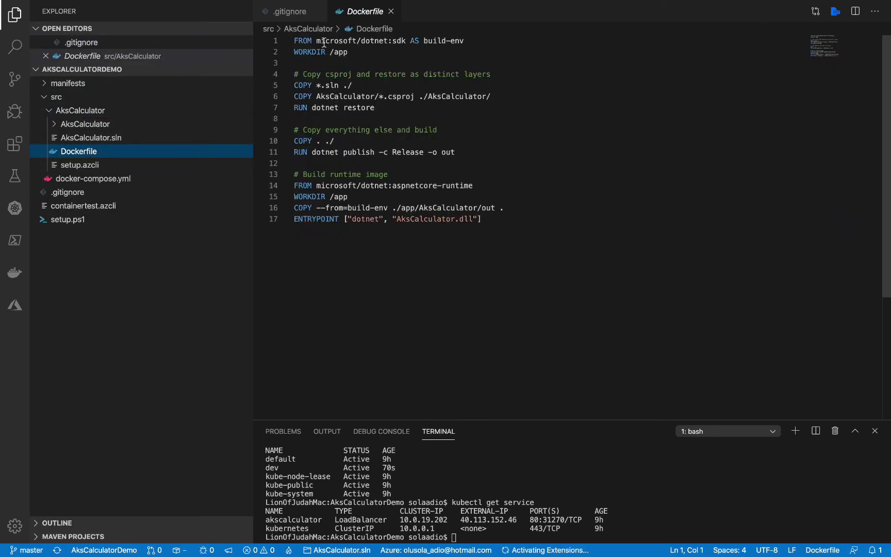
pyautogui.hotkey('ctrl', 'Right')
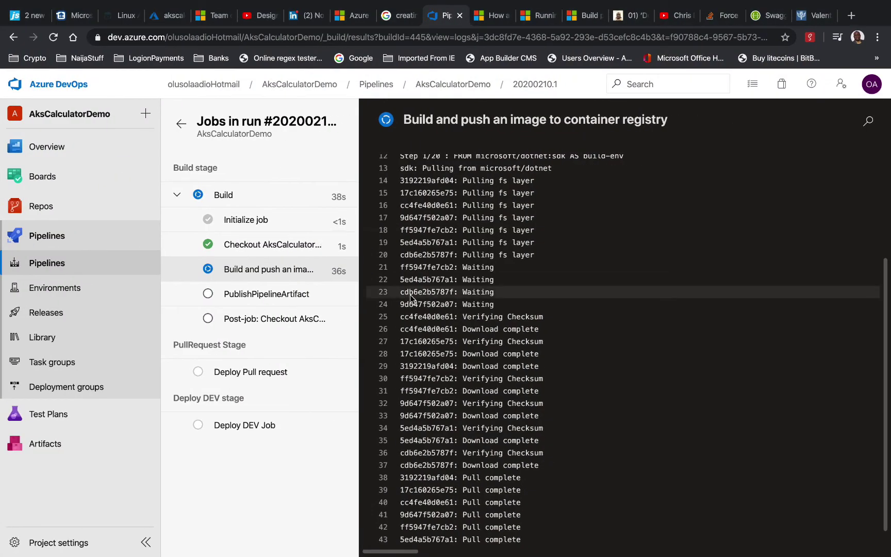
# Follow the build log to Step 2/20, WORKDIR /app, then switch back to the Dockerfile
pyautogui.scroll(-1, 426, 288)
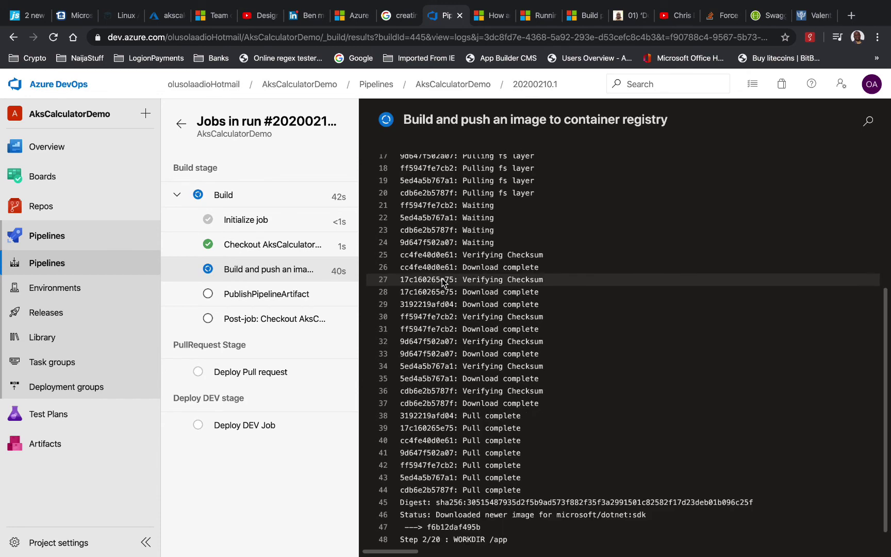
pyautogui.scroll(-1, 480, 340)
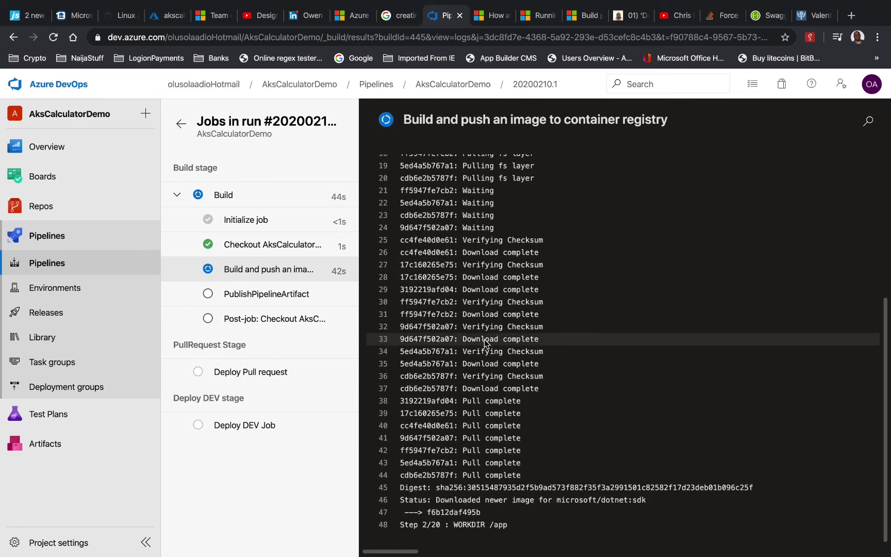
pyautogui.hotkey('ctrl', 'Left')
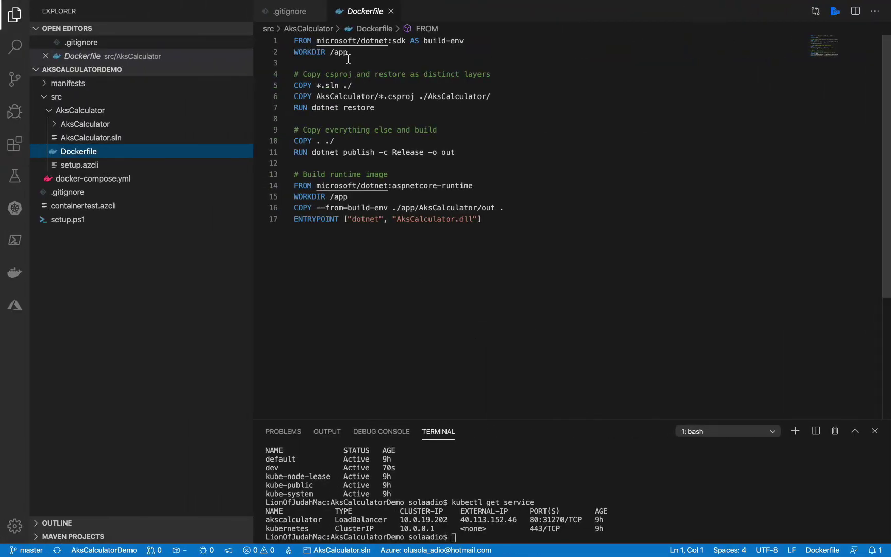
# Switch back to the pipeline run, where Build succeeded and Deploy DEV Job is running
pyautogui.hotkey('ctrl', 'Right')
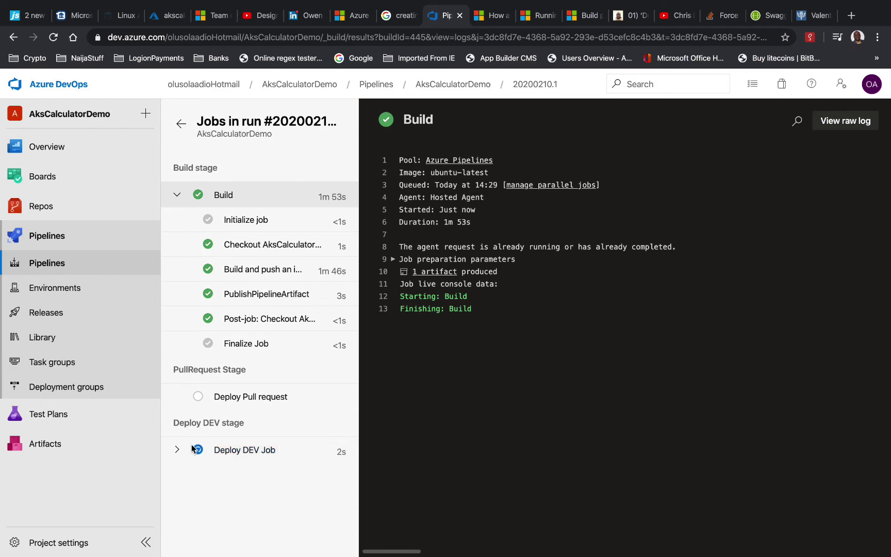
# Watch Deploy DEV Job's Kubernetes deploy logs, then view the akscalculator repository in the Azure portal
pyautogui.click(176, 449)
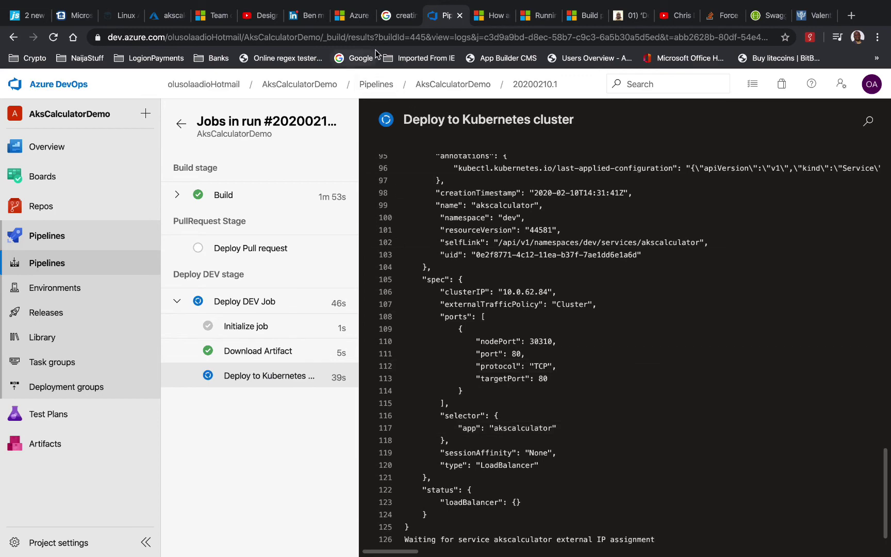
pyautogui.click(168, 16)
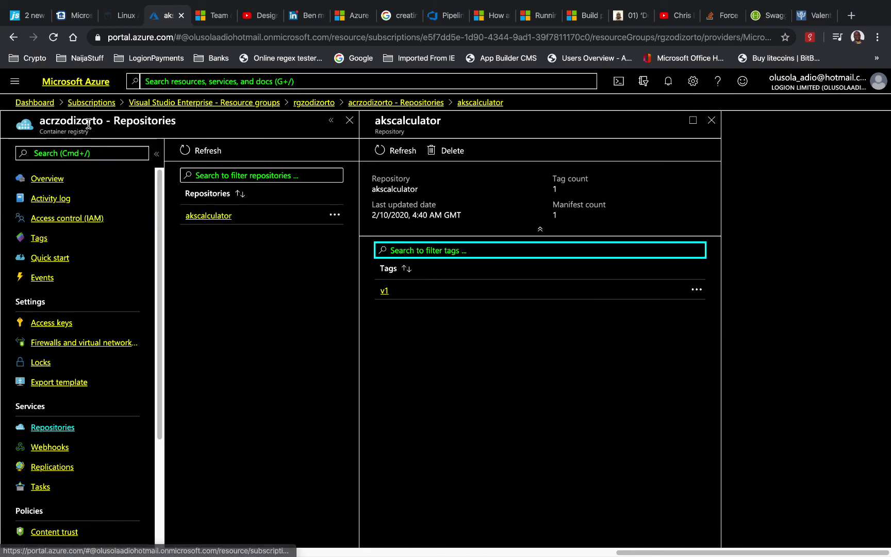
# Find the 20200210.1 tag in the acrzodizorto registry's akscalculator repository and copy it
pyautogui.click(307, 104)
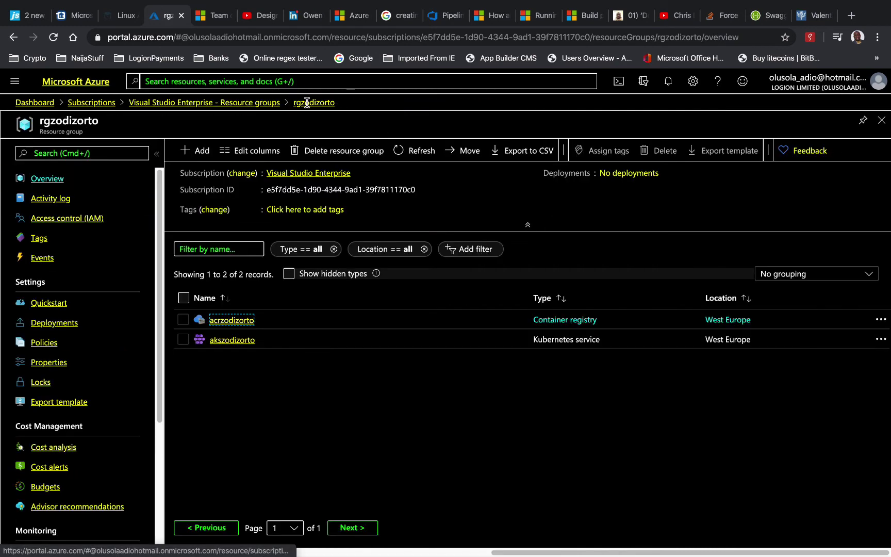
pyautogui.click(244, 320)
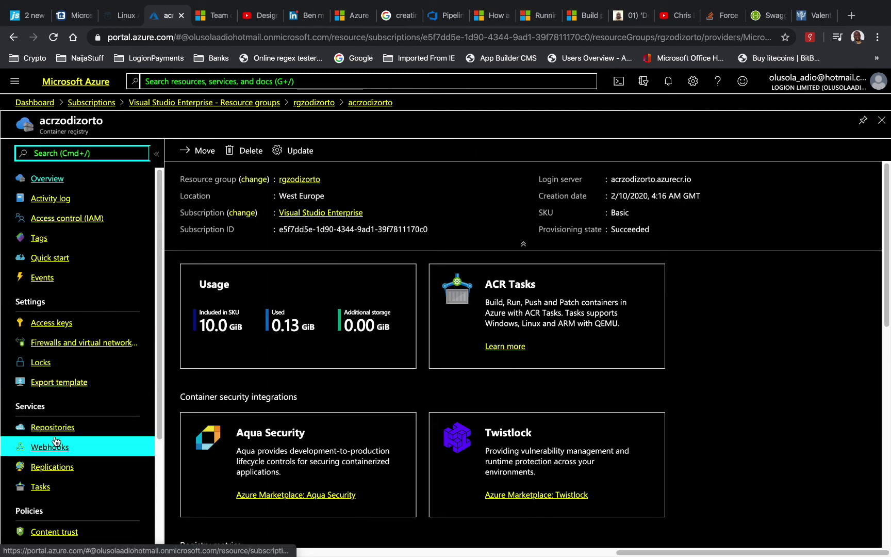
pyautogui.click(53, 427)
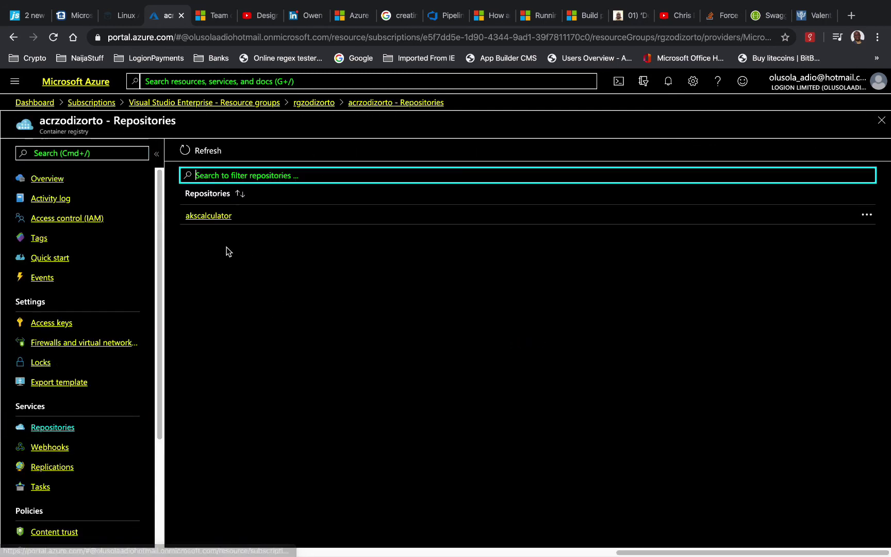
pyautogui.click(219, 216)
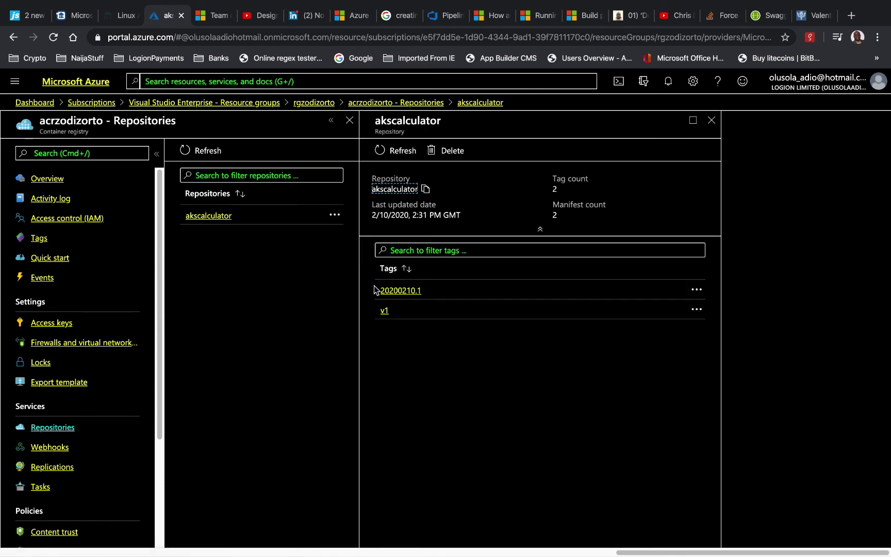
pyautogui.click(400, 292)
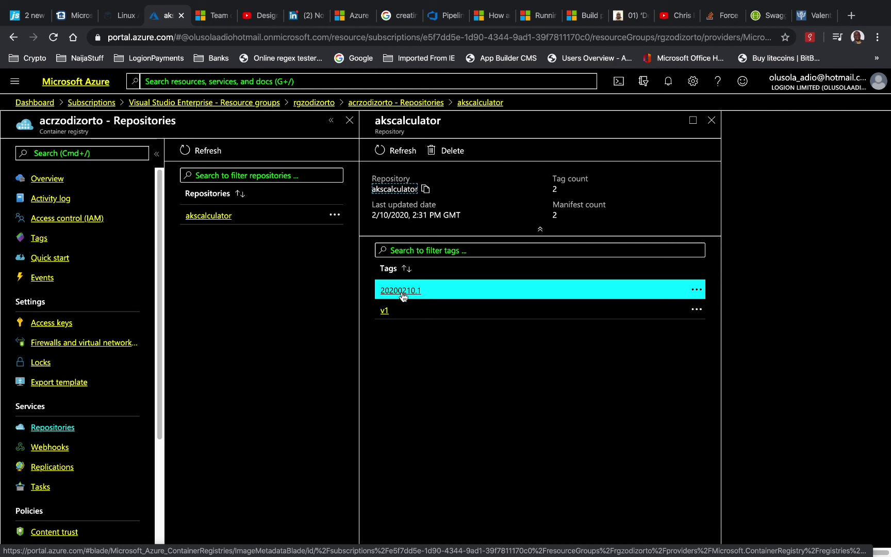
pyautogui.click(402, 292)
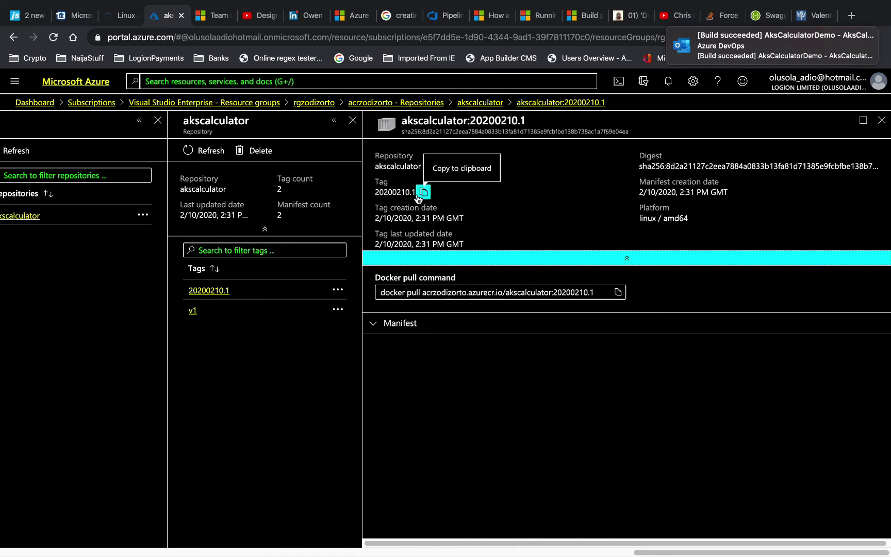
pyautogui.click(419, 196)
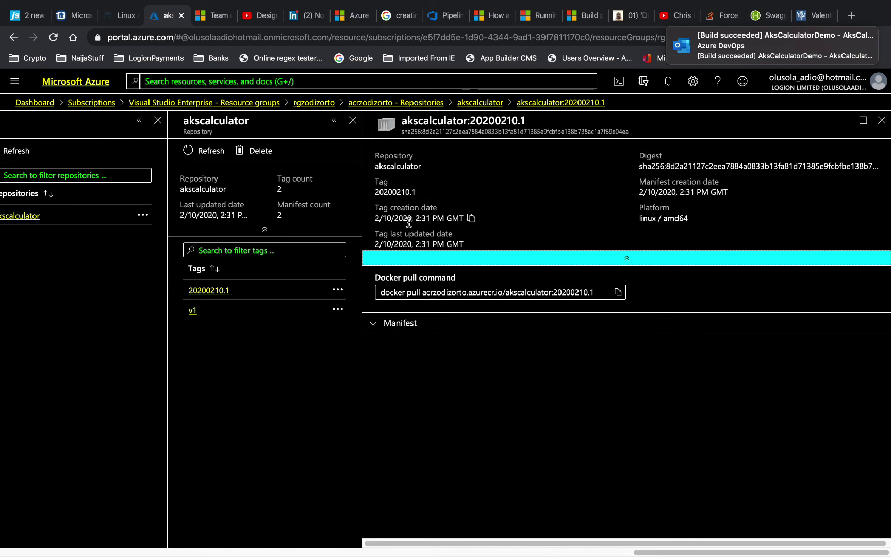
pyautogui.click(441, 15)
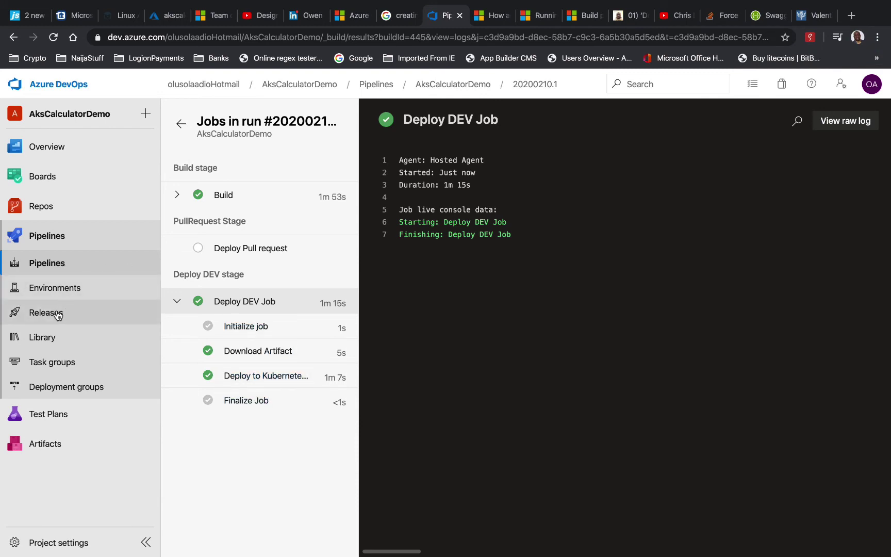
# Copy the external IP 52.157.109.36 from the Deploy to Kubernetes cluster log
pyautogui.click(257, 378)
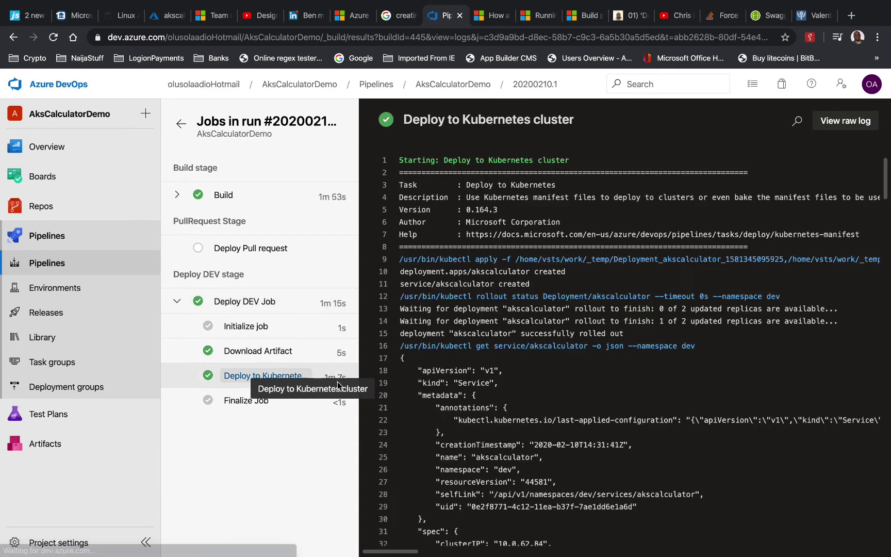
pyautogui.scroll(-15, 629, 458)
pyautogui.scroll(3, 631, 459)
pyautogui.scroll(-10, 630, 459)
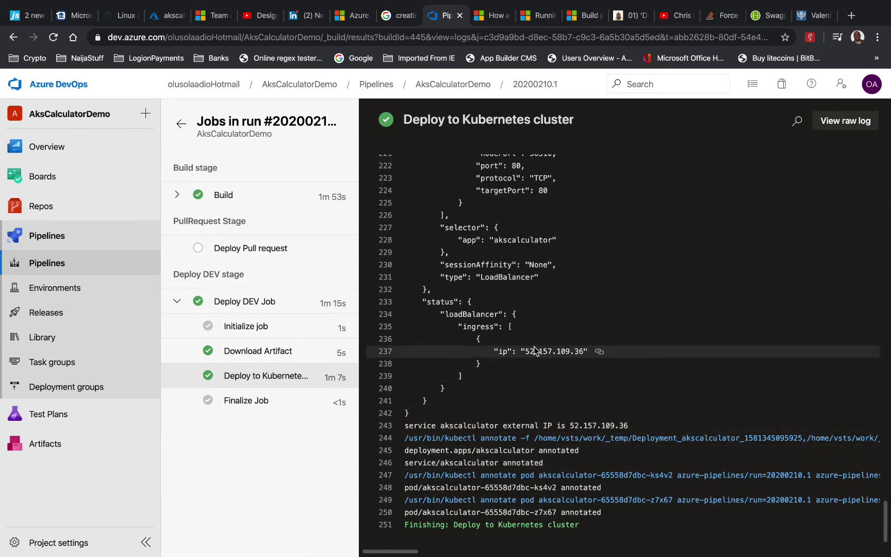
pyautogui.moveTo(528, 353); pyautogui.dragTo(582, 357)
pyautogui.rightClick(574, 355)
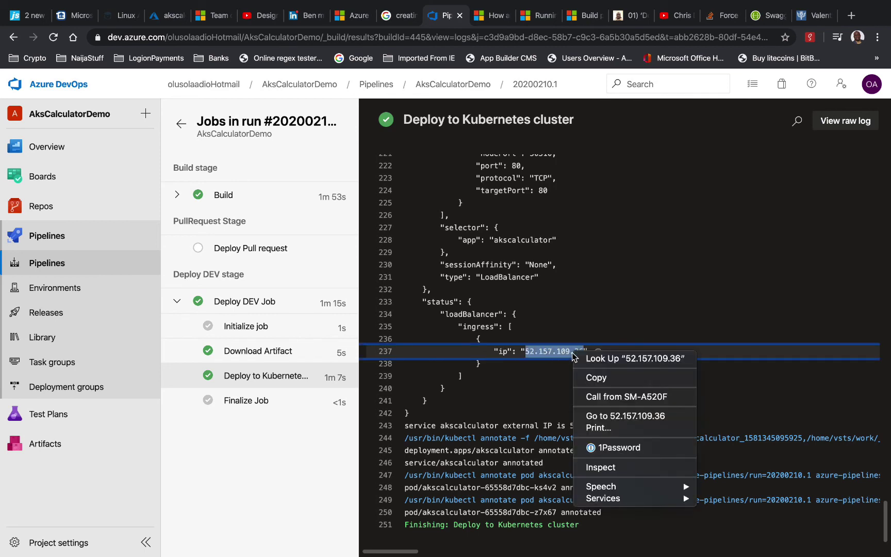
pyautogui.click(591, 378)
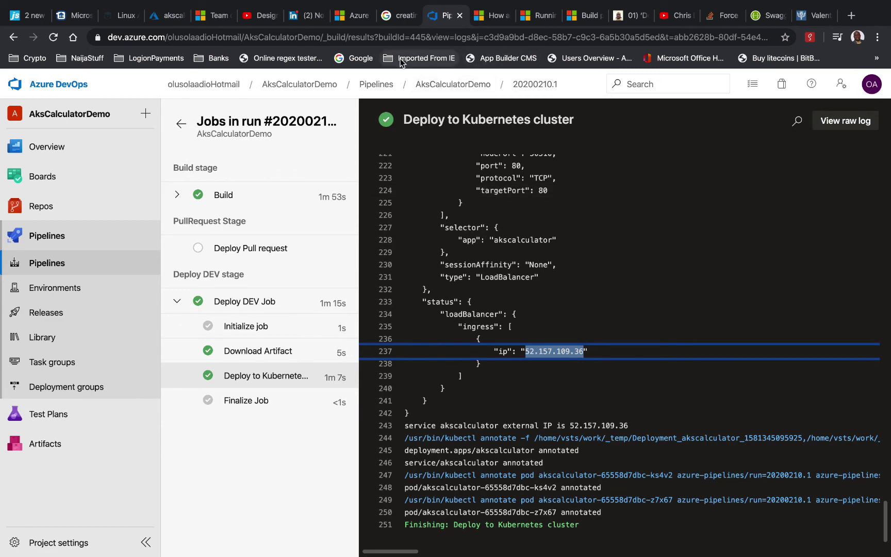
pyautogui.click(749, 20)
# Load the Swagger page at the copied IP 52.157.109.36
pyautogui.click(267, 37)
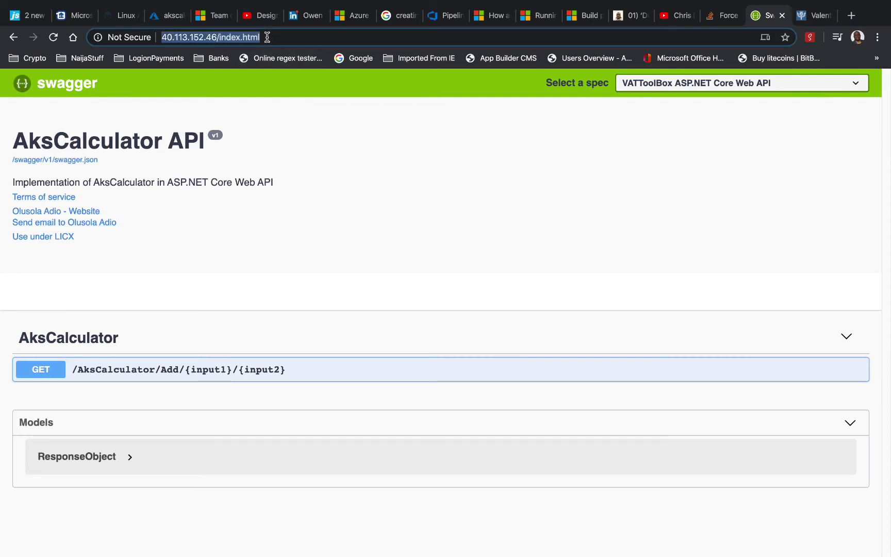
pyautogui.press('super+v')
pyautogui.press('Return')
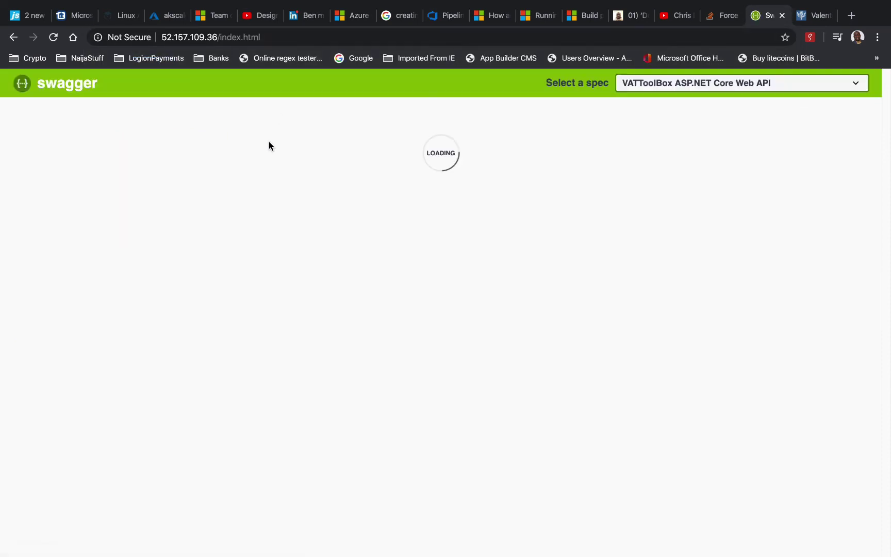
# Test GET /AksCalculator/Add with input1 5 and input2 6, returning 11
pyautogui.click(251, 371)
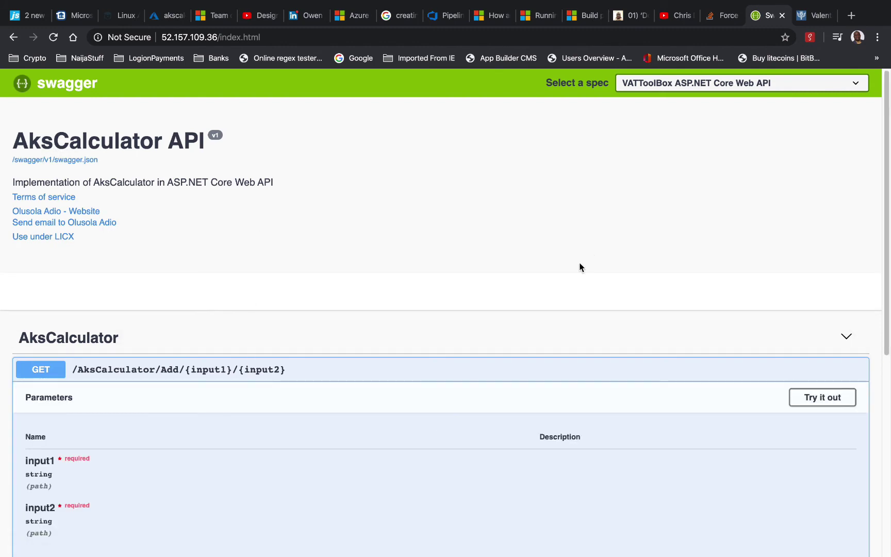
pyautogui.click(799, 398)
pyautogui.scroll(-5, 455, 372)
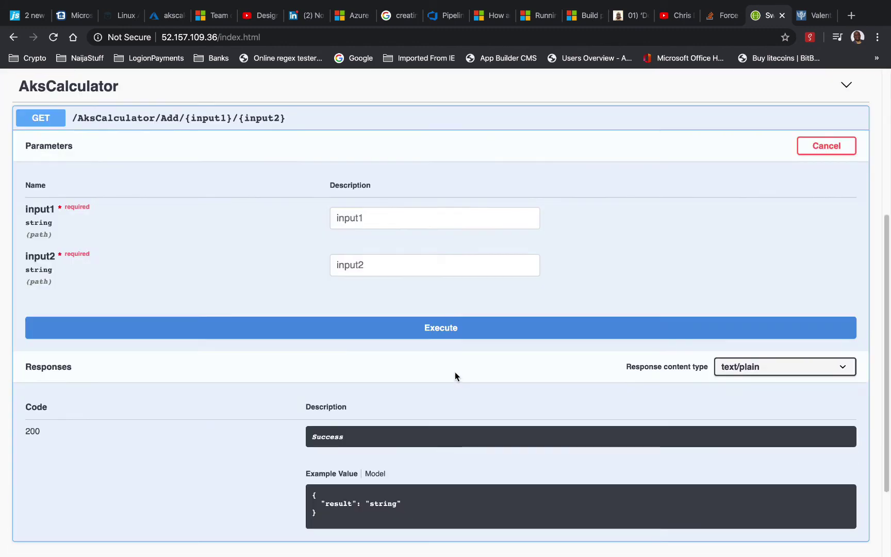
pyautogui.click(378, 217)
pyautogui.write('5')
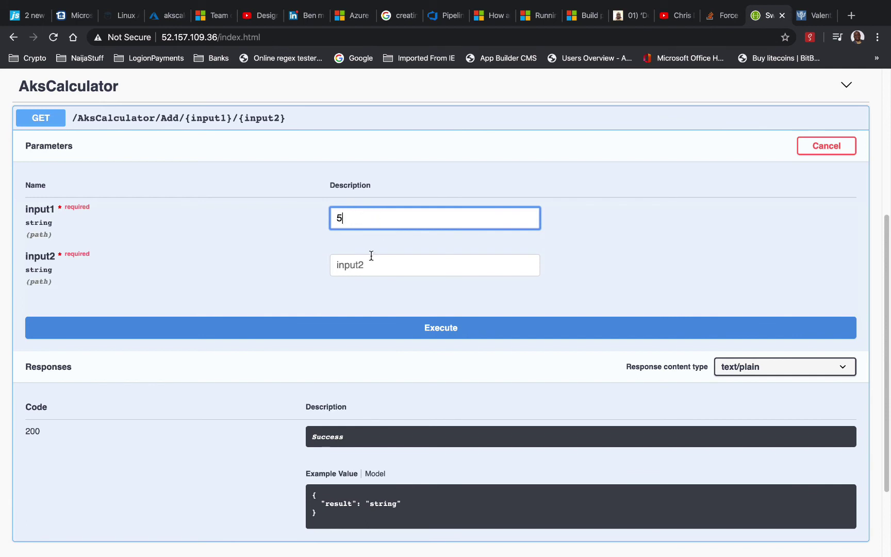
pyautogui.click(366, 268)
pyautogui.write('6')
pyautogui.click(388, 328)
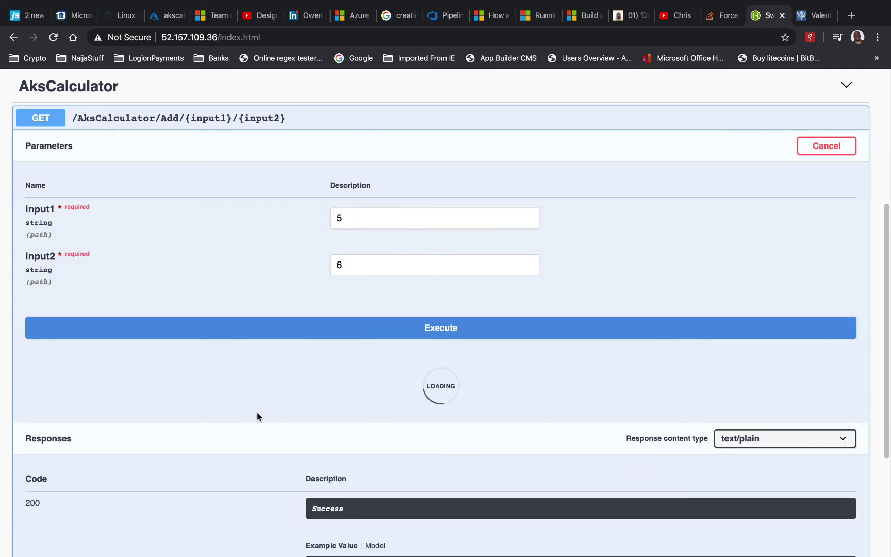
pyautogui.scroll(-5, 258, 416)
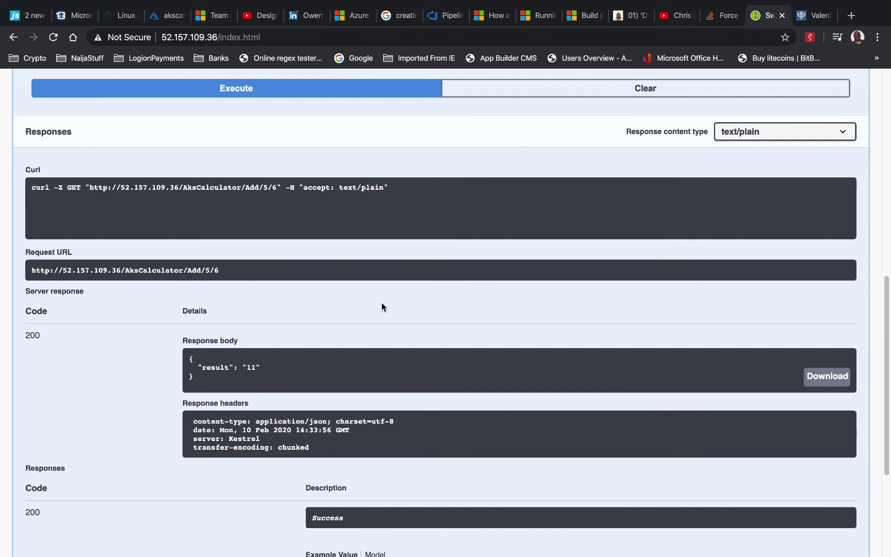
pyautogui.hotkey('ctrl', 'Left')
pyautogui.hotkey('ctrl', 'Left')
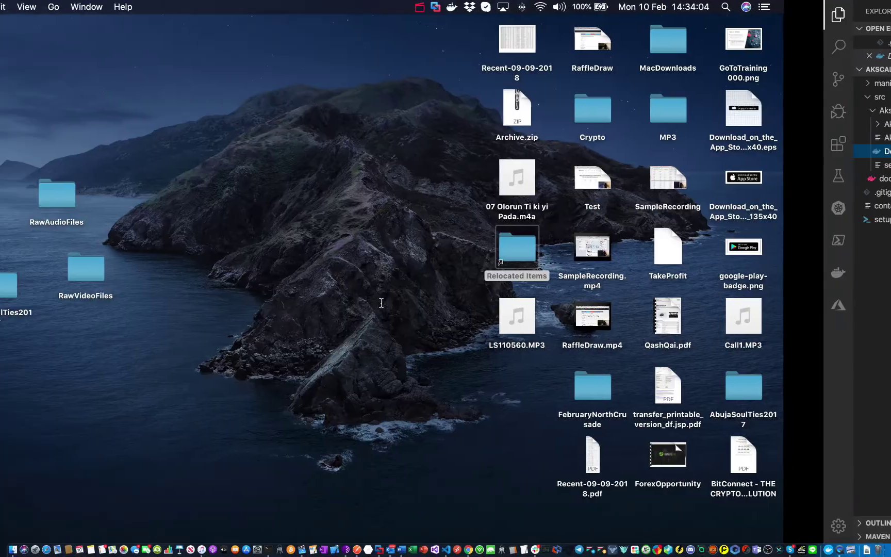
# Replace the CalcDEV environment's host IP with 52.157.109.36 and save the environment
pyautogui.hotkey('ctrl', 'Right')
pyautogui.hotkey('ctrl', 'Right')
pyautogui.hotkey('ctrl', 'Right')
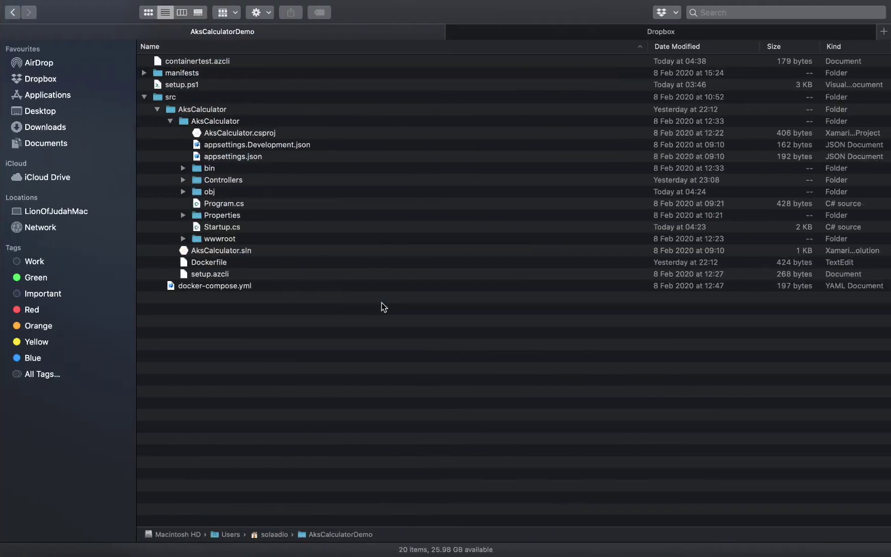
pyautogui.hotkey('ctrl', 'Right')
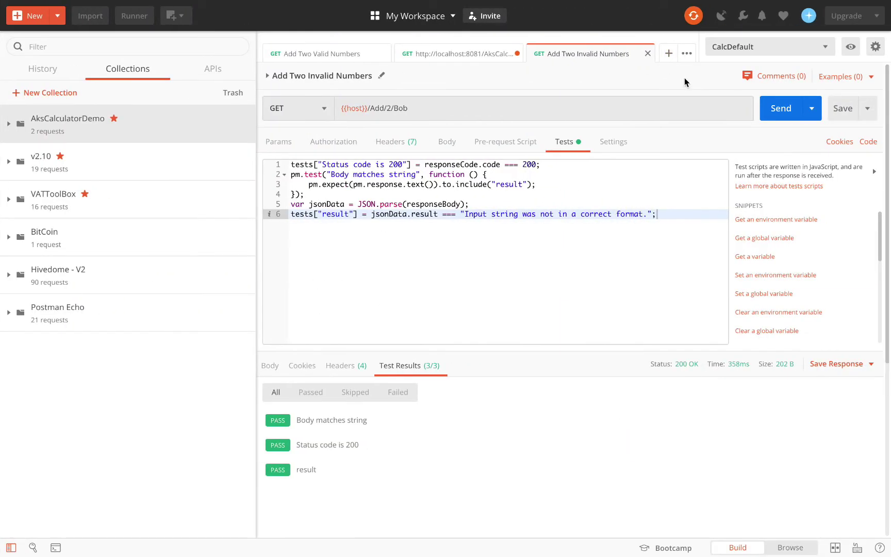
pyautogui.click(827, 48)
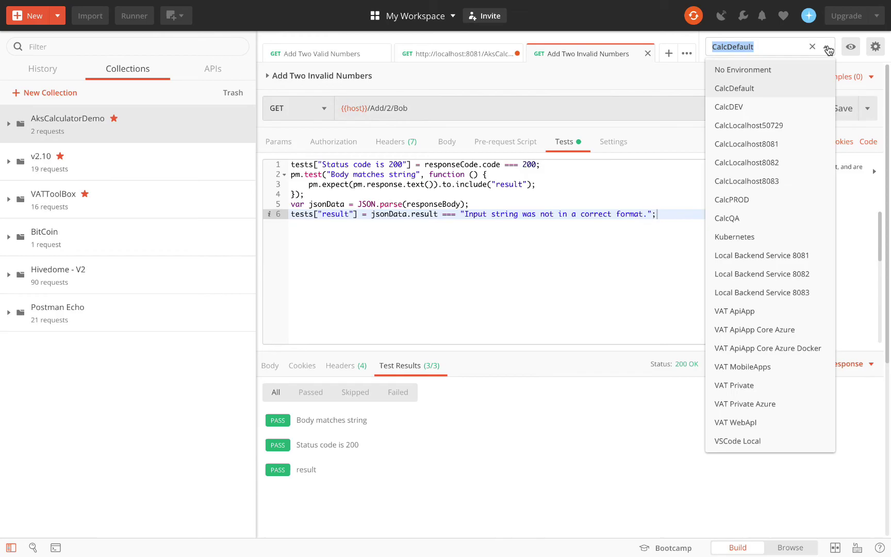
pyautogui.click(875, 47)
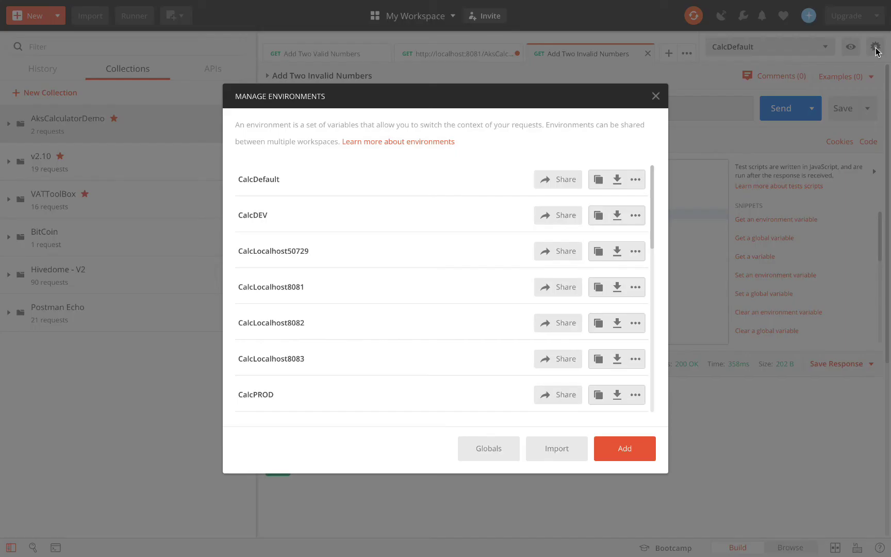
pyautogui.click(254, 215)
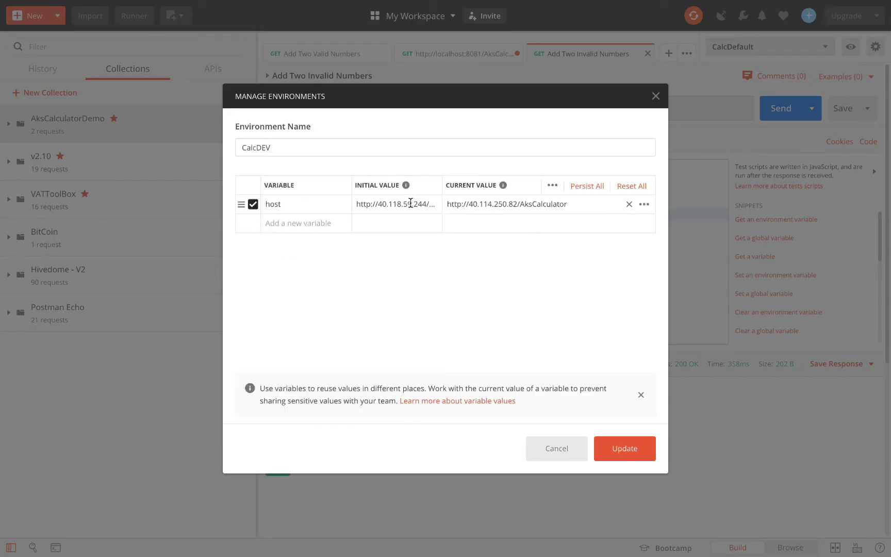
pyautogui.moveTo(468, 205); pyautogui.dragTo(511, 204)
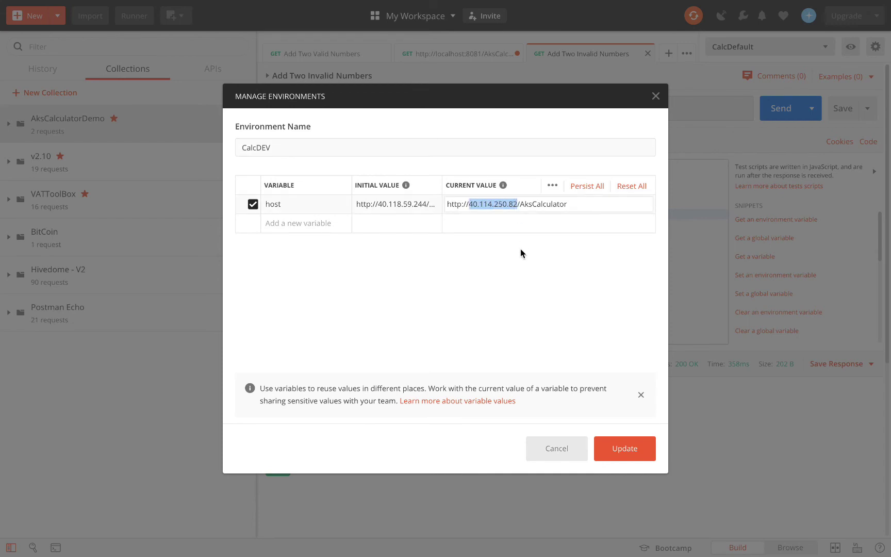
pyautogui.hotkey('ctrl', 'v')
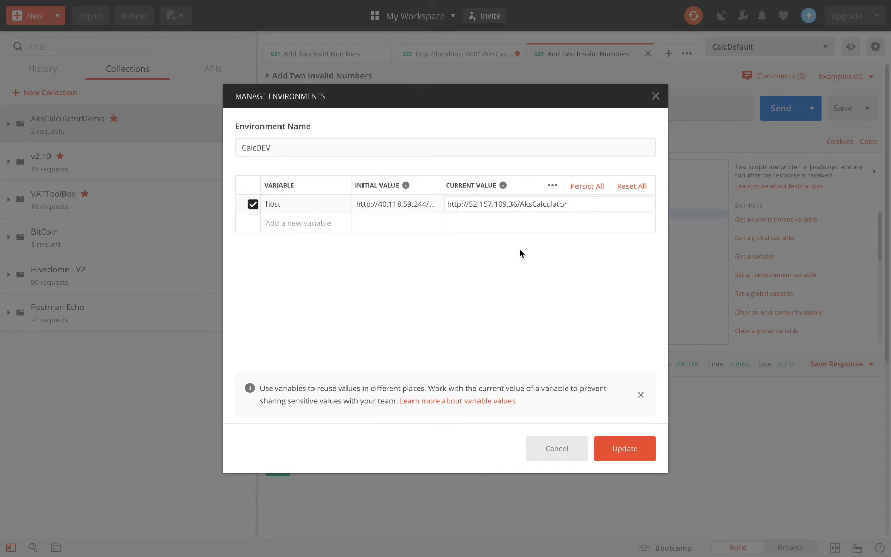
pyautogui.click(643, 445)
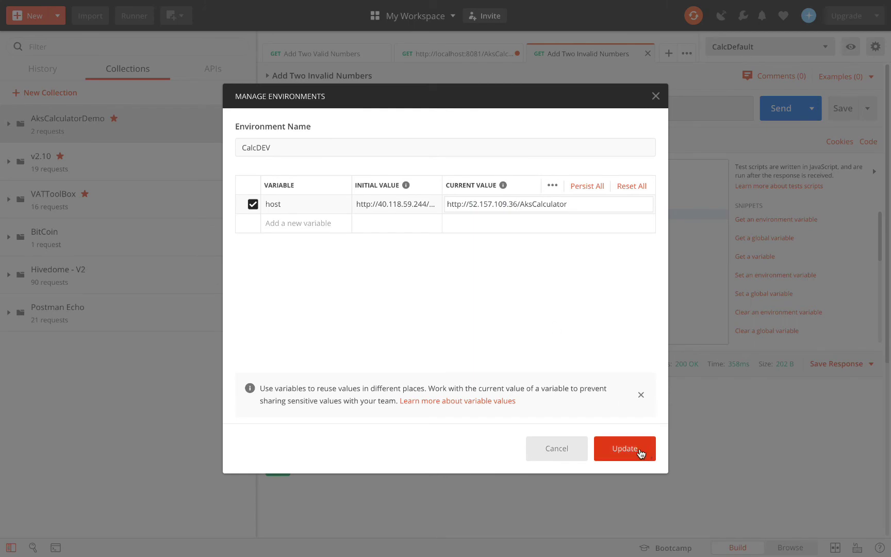
pyautogui.click(655, 97)
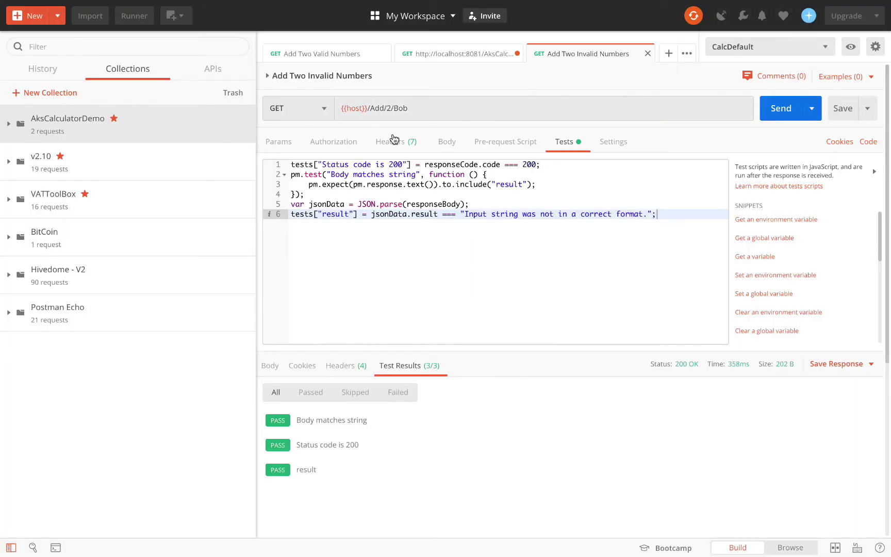
# Run the AksCalculatorDemo collection in the Runner using CalcDEV, passing all 6 tests
pyautogui.click(133, 16)
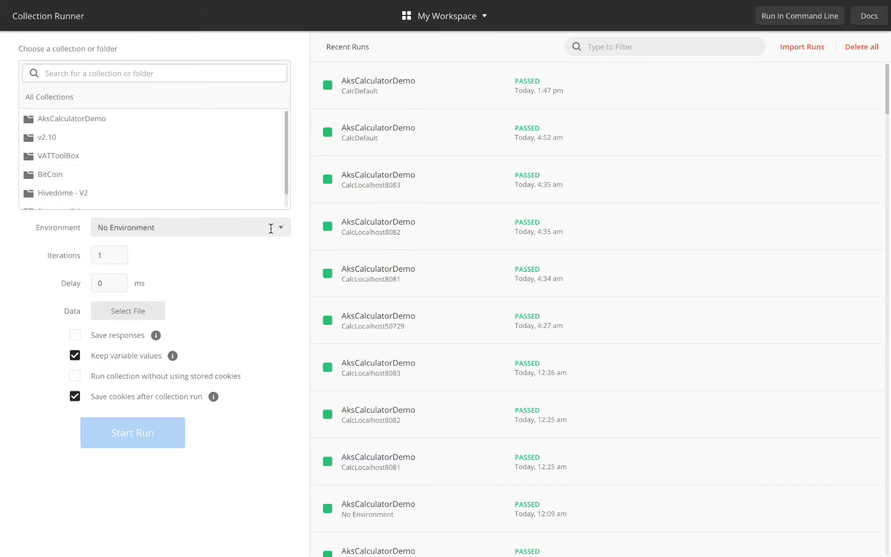
pyautogui.click(271, 228)
pyautogui.click(130, 288)
pyautogui.click(107, 120)
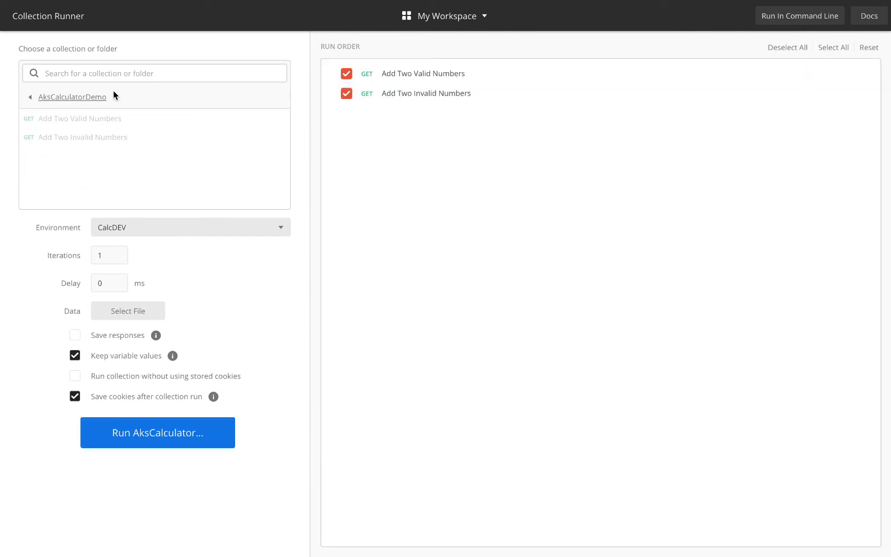
pyautogui.click(218, 432)
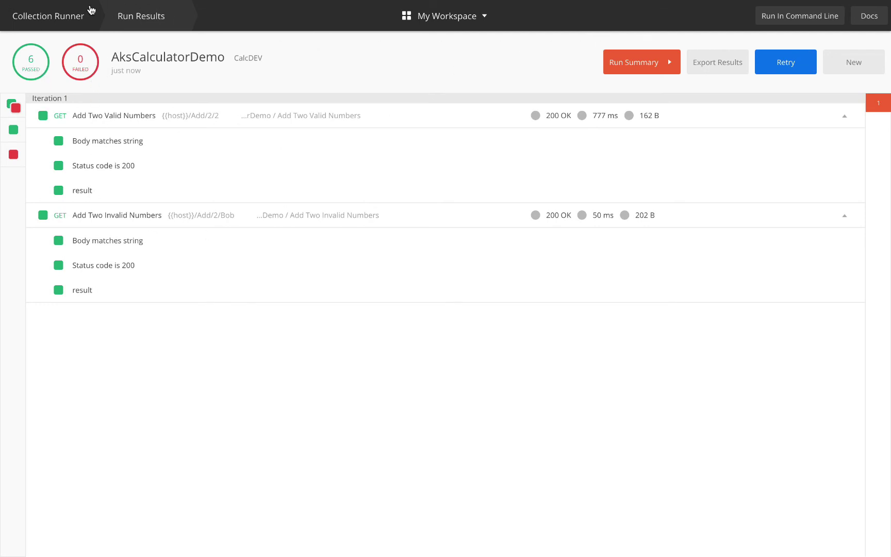
pyautogui.moveTo(3, 3)
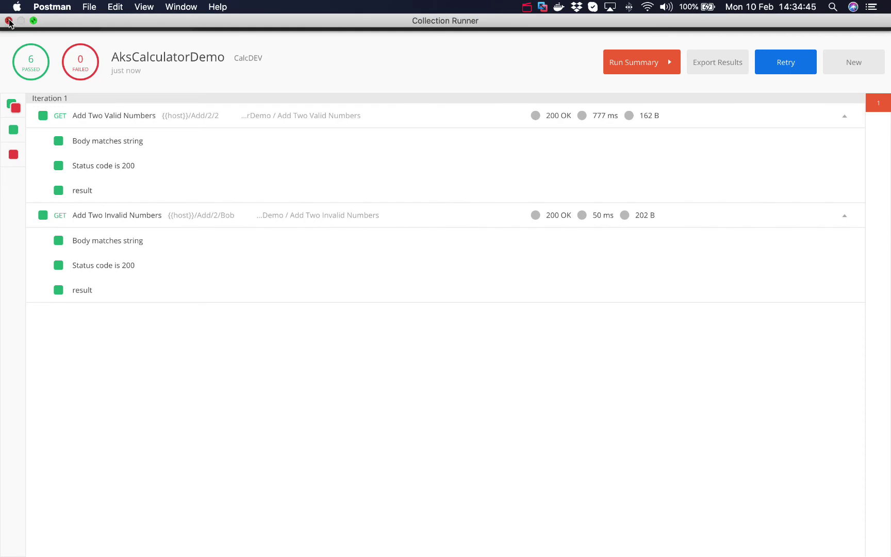
pyautogui.click(8, 21)
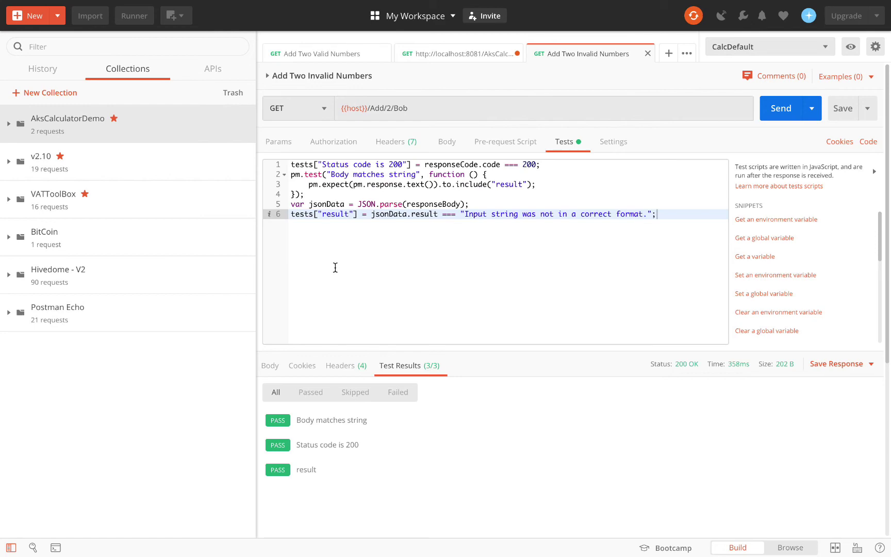
pyautogui.hotkey('ctrl', 'Left')
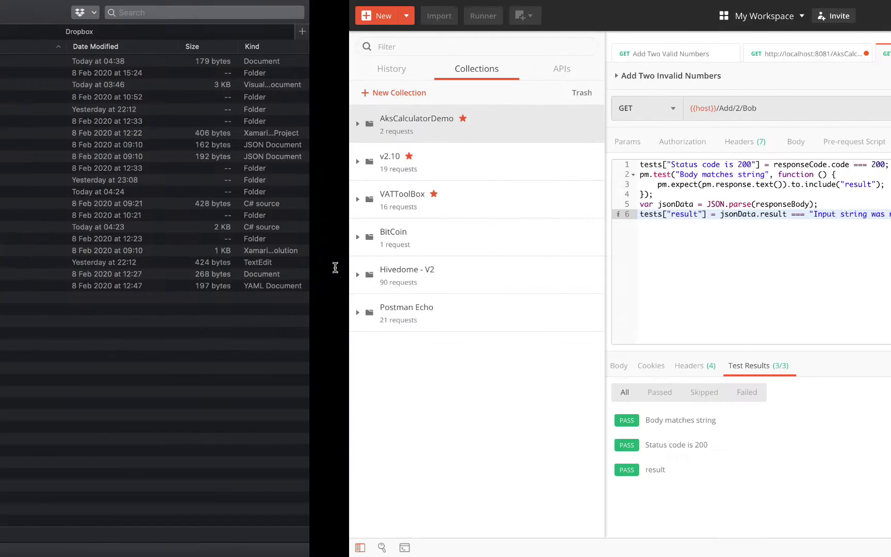
pyautogui.hotkey('ctrl', 'Left')
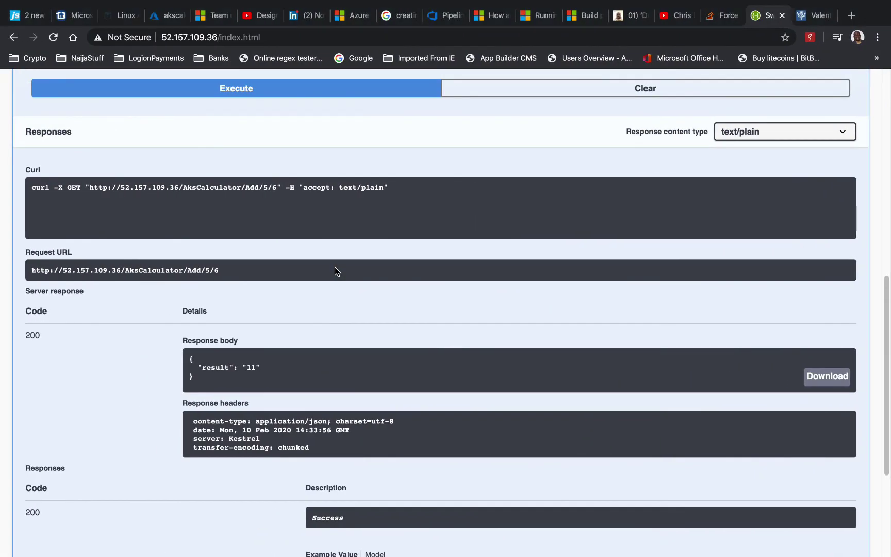
pyautogui.hotkey('ctrl', 'Left')
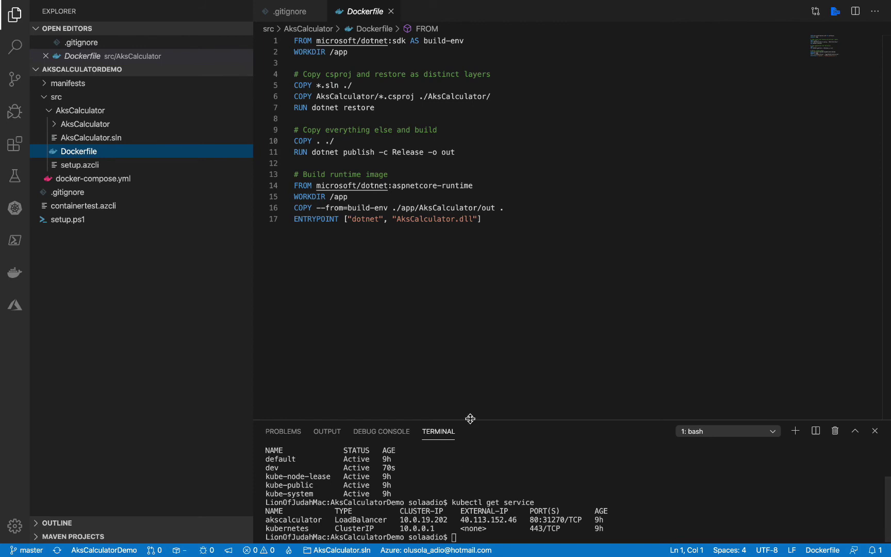
# Clear the terminal and run kubectl get deployment --namespace dev, showing akscalculator 2/2 ready
pyautogui.moveTo(471, 418); pyautogui.dragTo(472, 337)
pyautogui.click(474, 496)
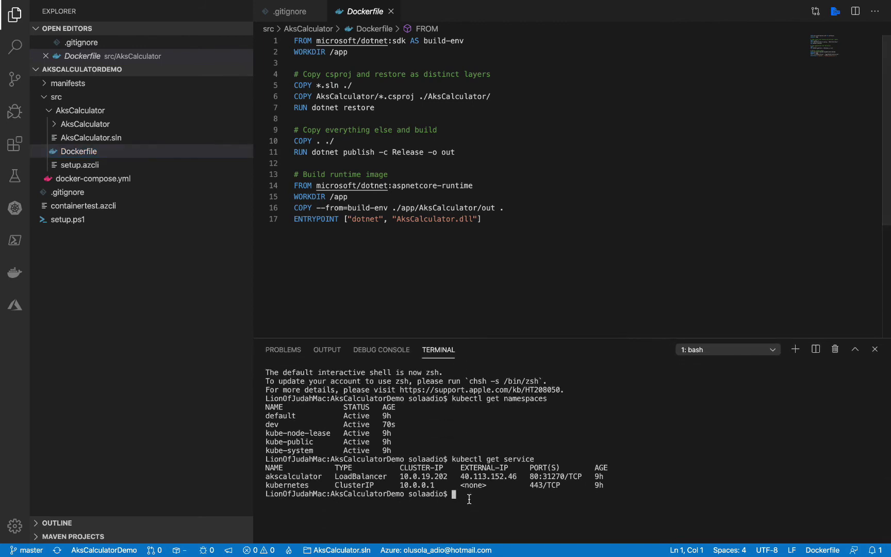
pyautogui.write('c')
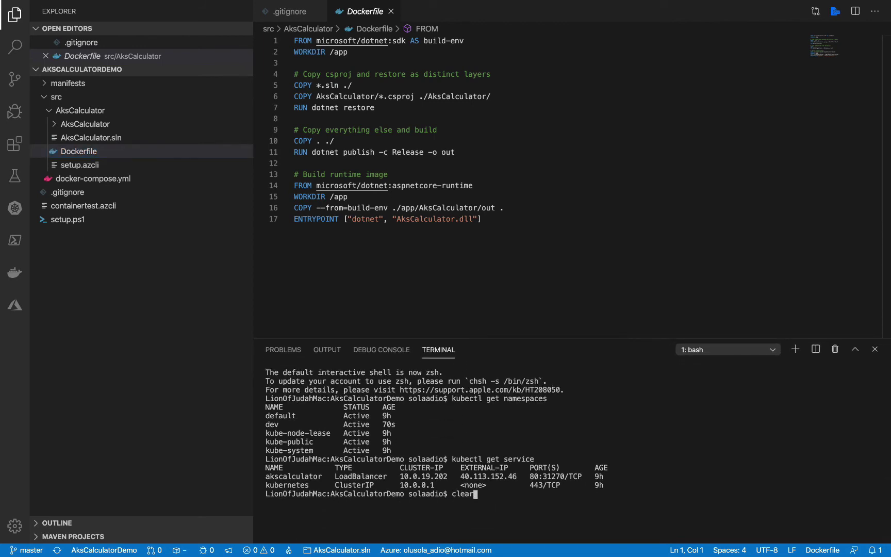
pyautogui.write('lear')
pyautogui.press('Return')
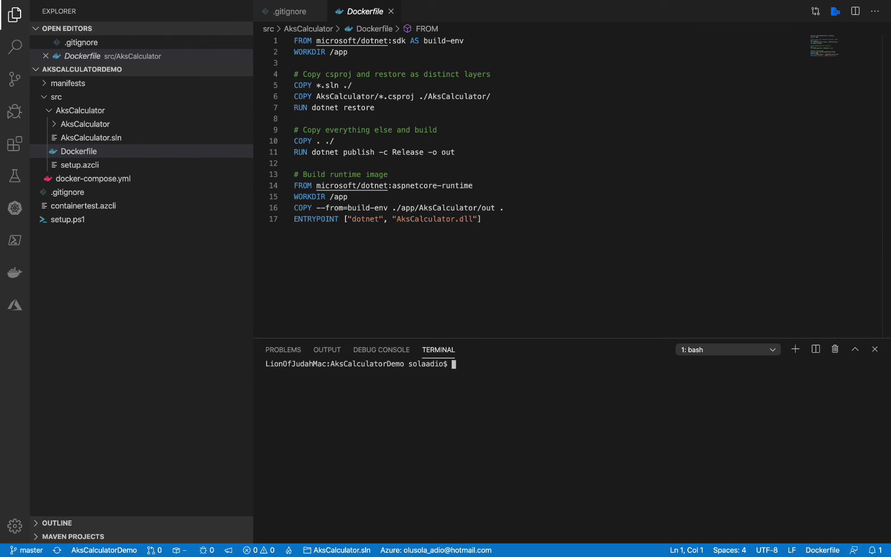
pyautogui.write('ectl get deployment --')
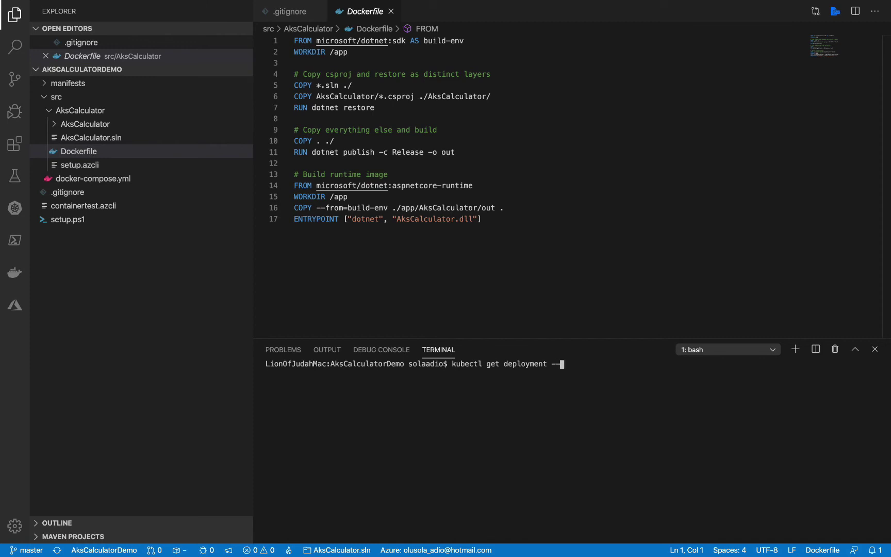
pyautogui.write('namespace dev')
pyautogui.press('Return')
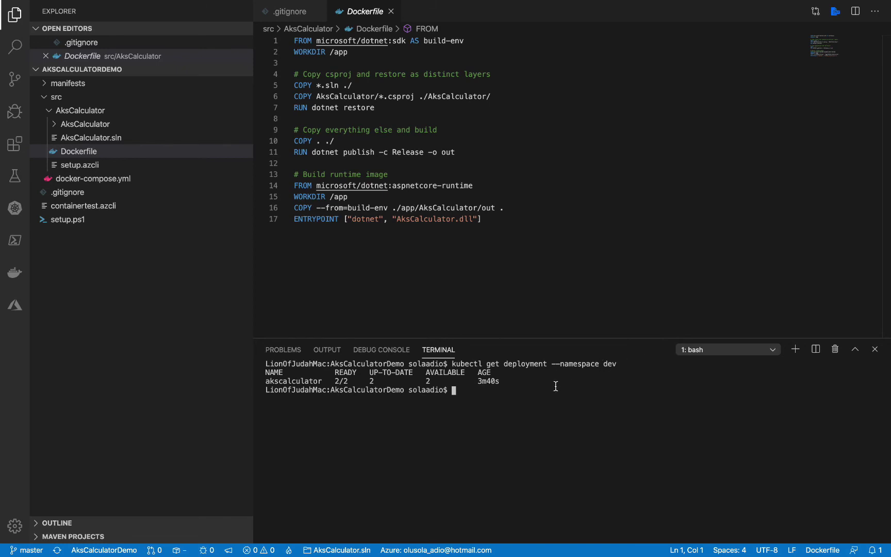
# Run kubectl get service --namespace dev, showing the LoadBalancer at 52.157.109.36
pyautogui.press('Up')
pyautogui.press('Left')
pyautogui.press('Left')
pyautogui.press('Left')
pyautogui.press('Left')
pyautogui.press('Left')
pyautogui.press('Left')
pyautogui.press('Left')
pyautogui.press('Left')
pyautogui.press('Left')
pyautogui.press('Left')
pyautogui.press('Left')
pyautogui.press('Left')
pyautogui.press('Left')
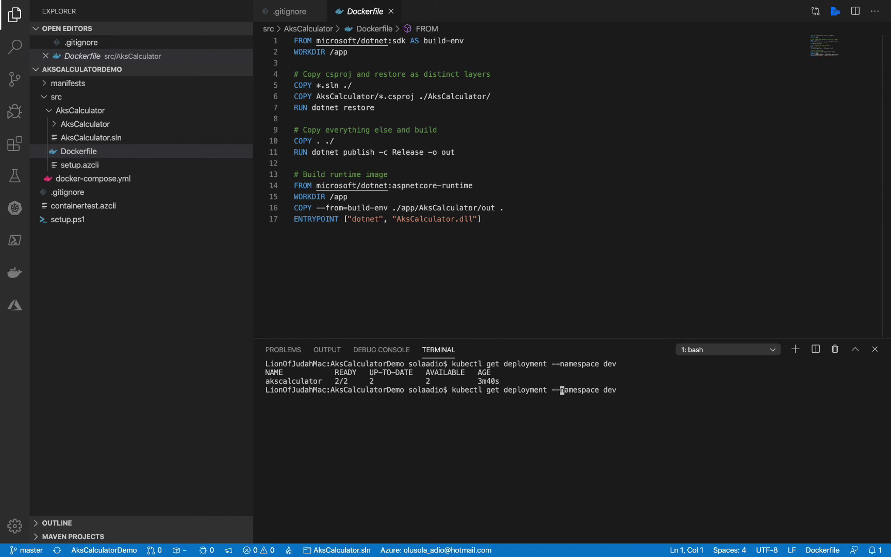
pyautogui.press('Left')
pyautogui.press('Left')
pyautogui.press('Left')
pyautogui.press('BackSpace')
pyautogui.press('BackSpace')
pyautogui.press('BackSpace')
pyautogui.press('BackSpace')
pyautogui.press('BackSpace')
pyautogui.press('BackSpace')
pyautogui.press('BackSpace')
pyautogui.press('BackSpace')
pyautogui.press('BackSpace')
pyautogui.press('BackSpace')
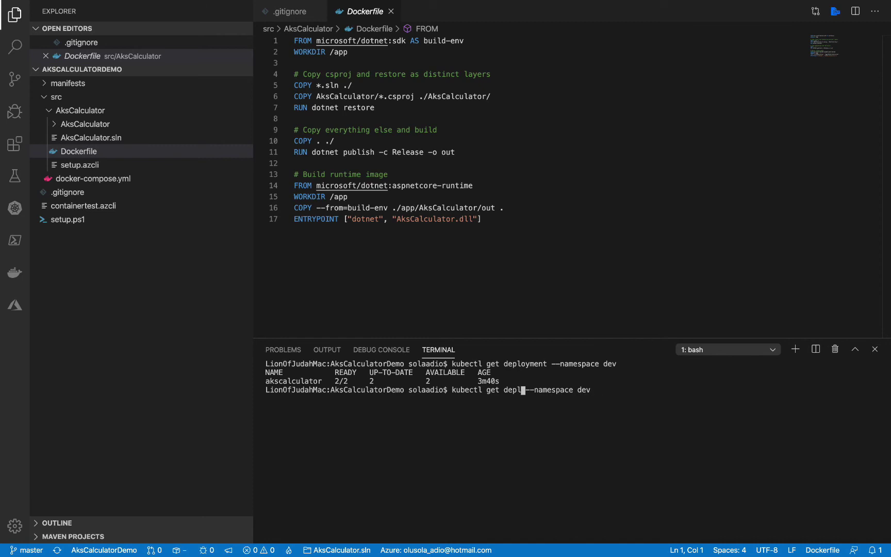
pyautogui.write('service')
pyautogui.press('Return')
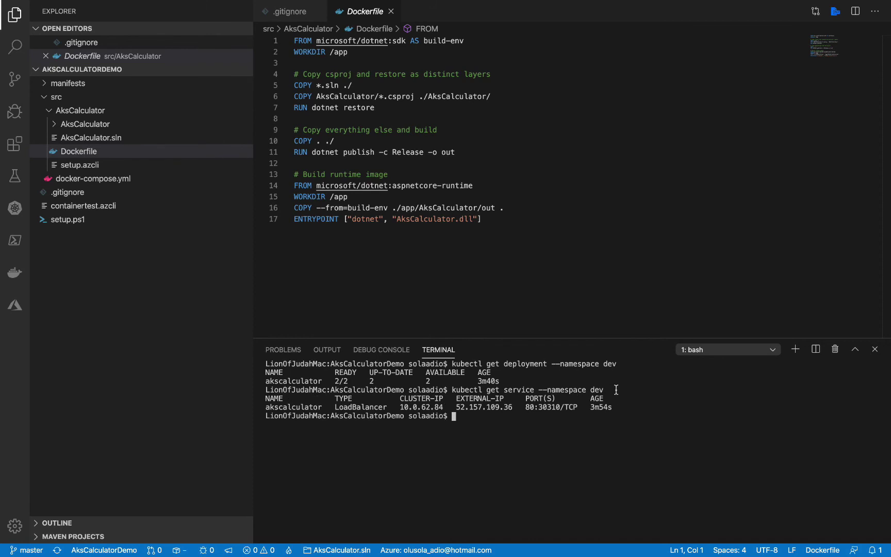
# List services in the default namespace, showing the 40.113.152.46 service
pyautogui.press('Up')
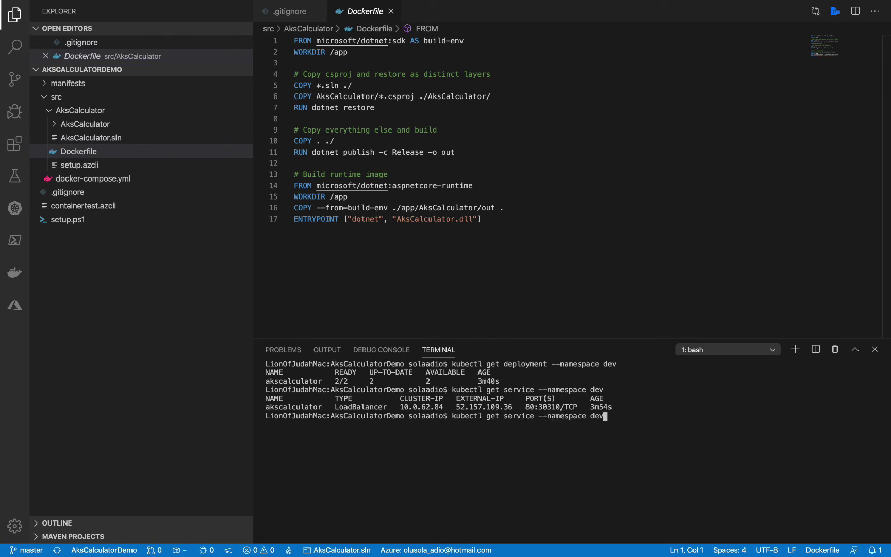
pyautogui.press('BackSpace')
pyautogui.write('fault')
pyautogui.press('Return')
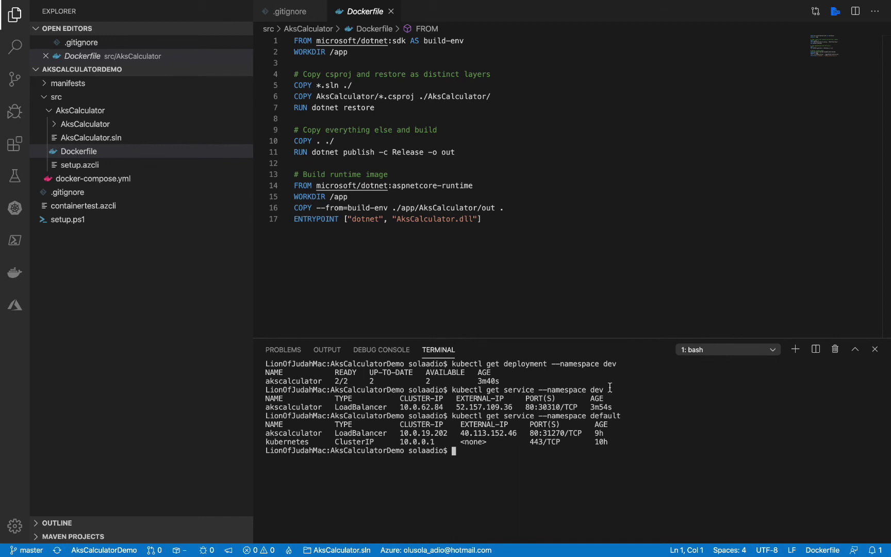
# Run kubectl get pods --namespace dev to list the two running akscalculator pods
pyautogui.press('Up')
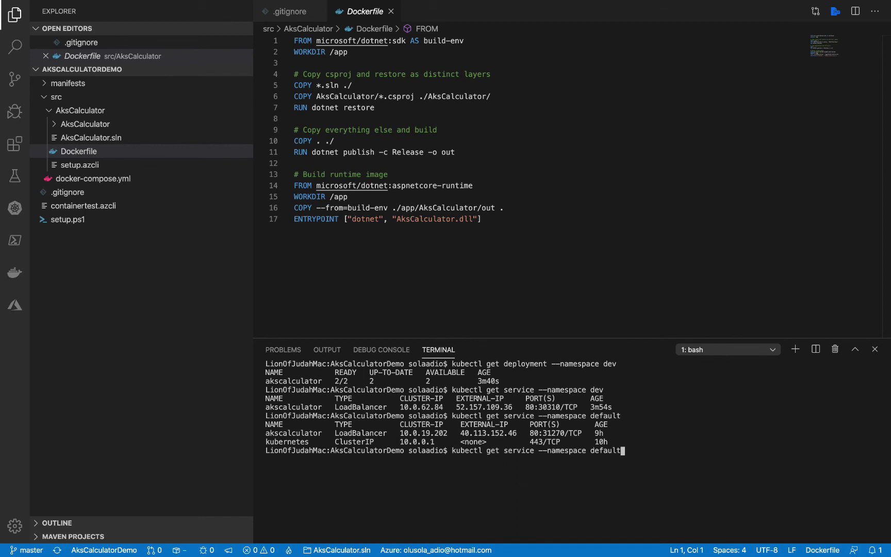
pyautogui.press('Up')
pyautogui.press('BackSpace')
pyautogui.press('BackSpace')
pyautogui.press('Left')
pyautogui.press('Left')
pyautogui.press('Left')
pyautogui.press('Left')
pyautogui.press('Left')
pyautogui.press('Left')
pyautogui.press('Left')
pyautogui.press('Left')
pyautogui.press('Left')
pyautogui.press('Left')
pyautogui.press('Left')
pyautogui.press('Left')
pyautogui.press('Left')
pyautogui.press('Left')
pyautogui.press('Left')
pyautogui.press('Left')
pyautogui.press('BackSpace')
pyautogui.press('BackSpace')
pyautogui.press('BackSpace')
pyautogui.press('BackSpace')
pyautogui.press('BackSpace')
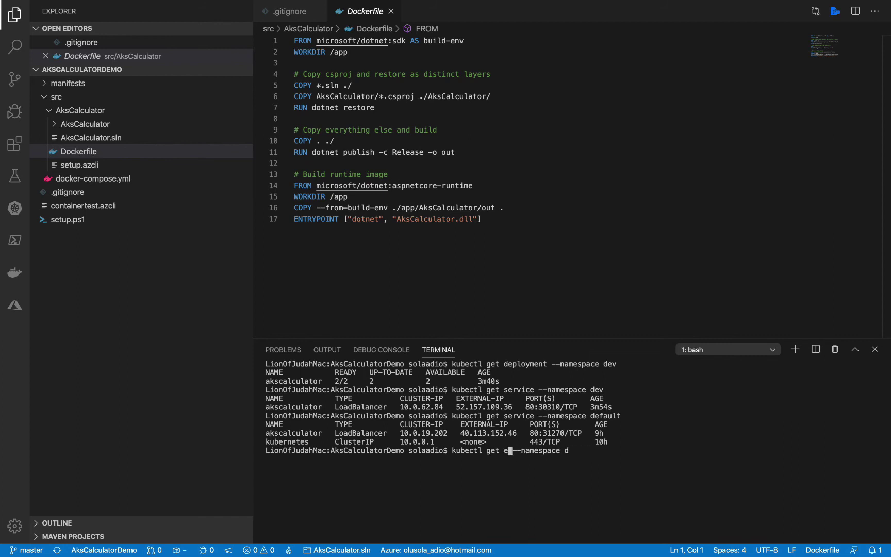
pyautogui.press('Delete')
pyautogui.press('Delete')
pyautogui.write('pods')
pyautogui.press('Right')
pyautogui.press('Right')
pyautogui.press('Right')
pyautogui.press('Right')
pyautogui.press('Right')
pyautogui.press('Right')
pyautogui.press('Right')
pyautogui.press('Right')
pyautogui.press('Right')
pyautogui.press('Right')
pyautogui.press('Right')
pyautogui.press('Right')
pyautogui.press('Right')
pyautogui.write('ev')
pyautogui.press('Return')
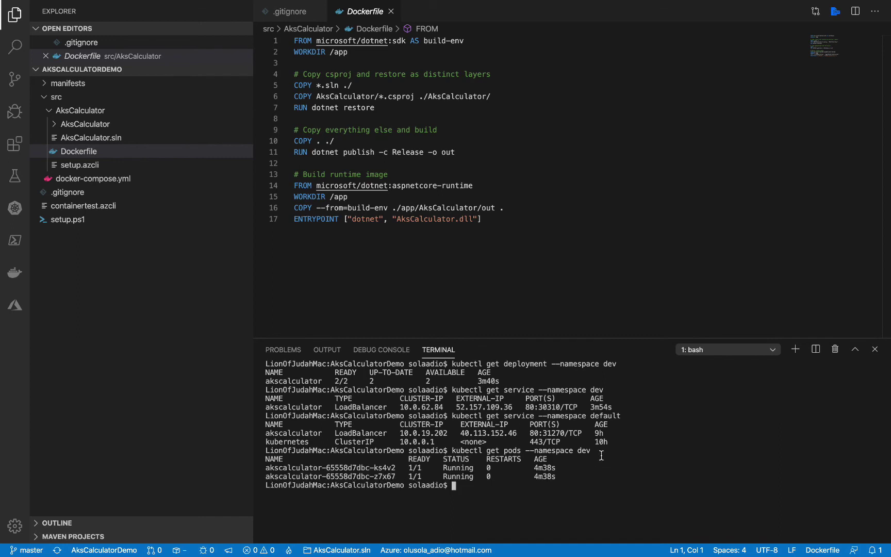
# Run kubectl get pods --namespace default to list its running pods
pyautogui.press('Up')
pyautogui.press('BackSpace')
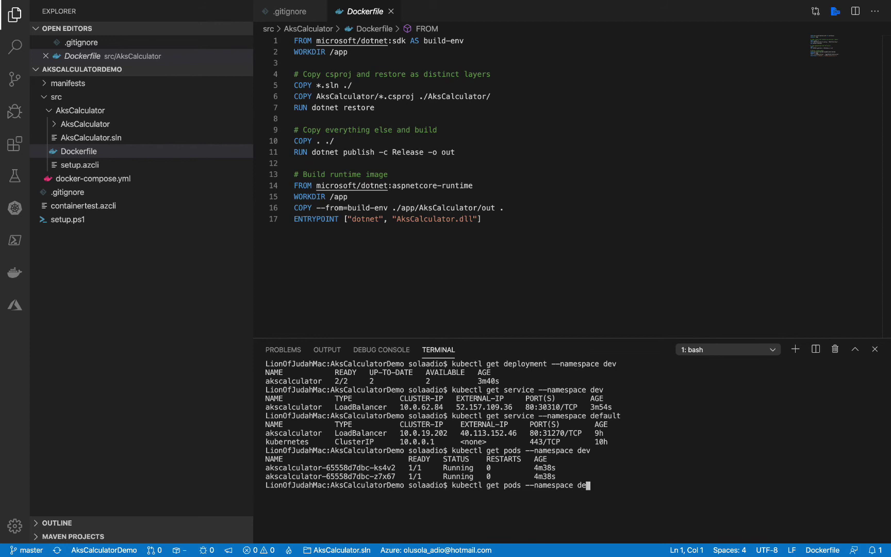
pyautogui.write('fault')
pyautogui.press('Return')
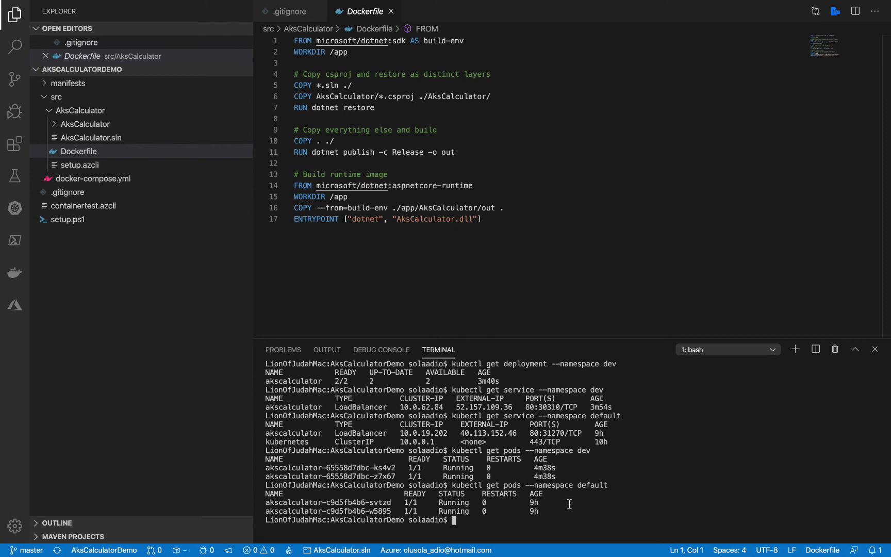
# Run kubectl get replicaset --namespace default, showing akscalculator 2/2 ready
pyautogui.press('Up')
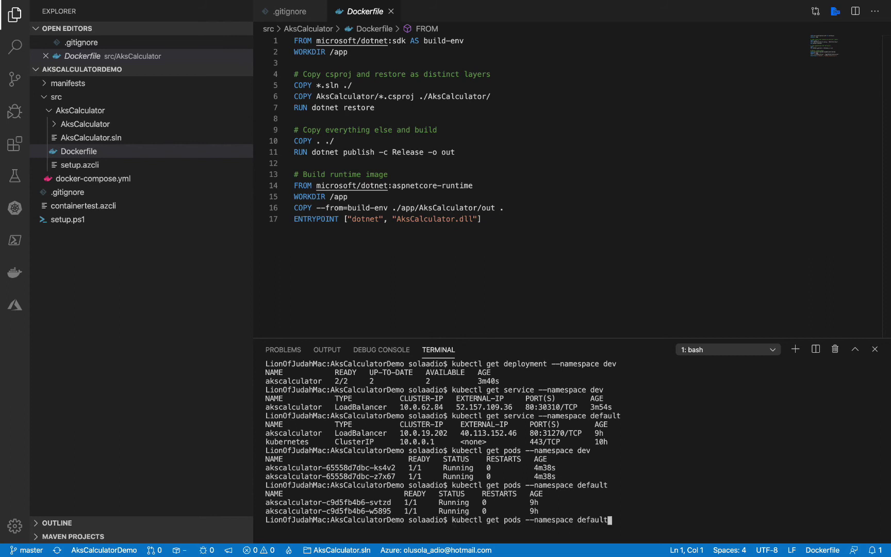
pyautogui.press('Left')
pyautogui.press('Left')
pyautogui.press('Left')
pyautogui.press('Left')
pyautogui.press('Left')
pyautogui.press('Left')
pyautogui.press('Left')
pyautogui.press('Left')
pyautogui.press('Left')
pyautogui.press('Left')
pyautogui.press('Left')
pyautogui.press('Left')
pyautogui.press('Left')
pyautogui.press('Left')
pyautogui.press('Left')
pyautogui.press('Left')
pyautogui.press('Left')
pyautogui.press('Left')
pyautogui.press('Left')
pyautogui.press('Left')
pyautogui.press('BackSpace')
pyautogui.press('BackSpace')
pyautogui.press('BackSpace')
pyautogui.press('BackSpace')
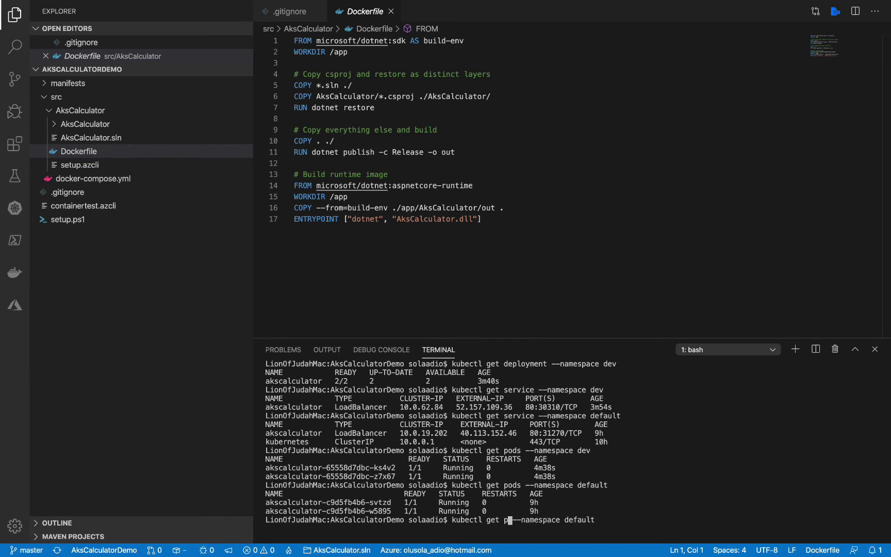
pyautogui.write('replicas')
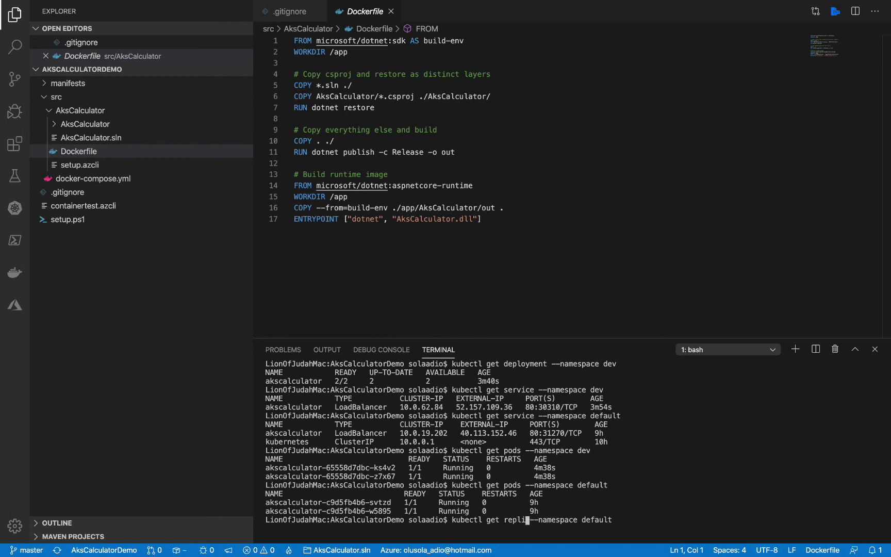
pyautogui.write('et')
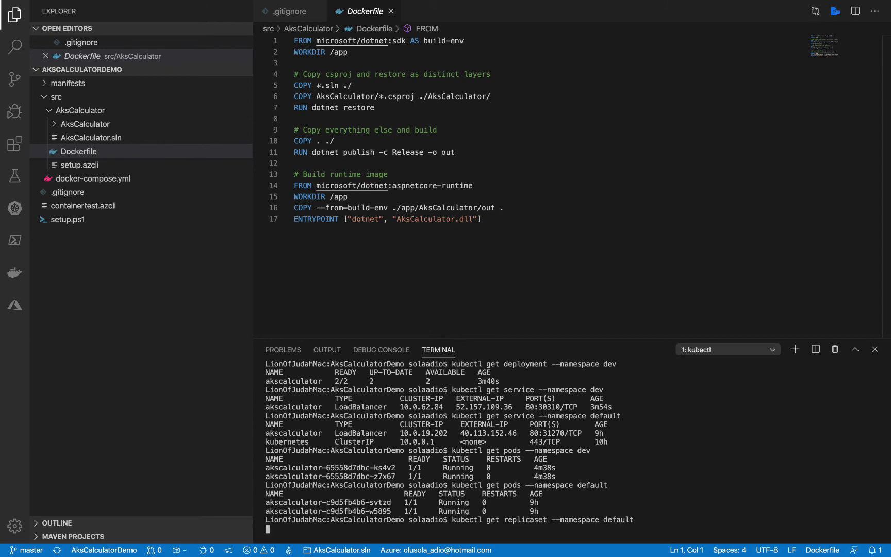
pyautogui.press('Return')
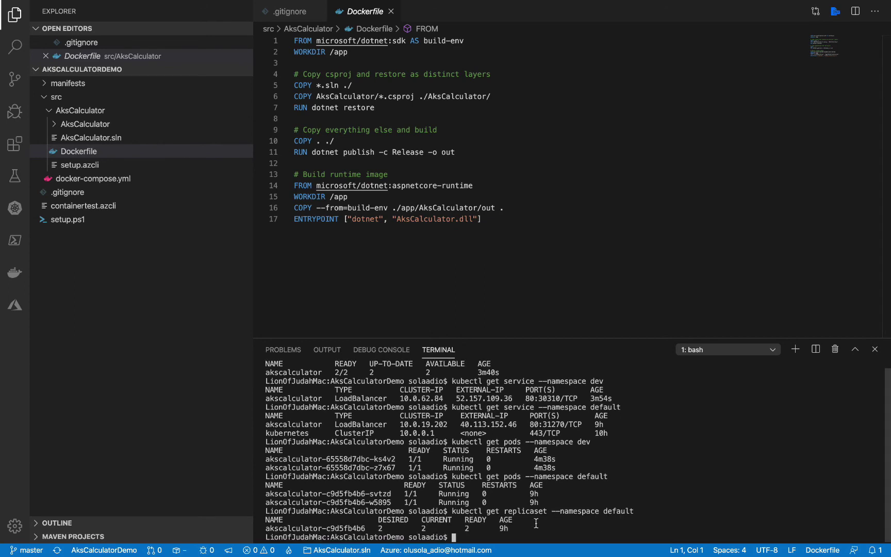
# Run kubectl get replicaset --namespace dev, also showing 2/2 ready replicas
pyautogui.press('Up')
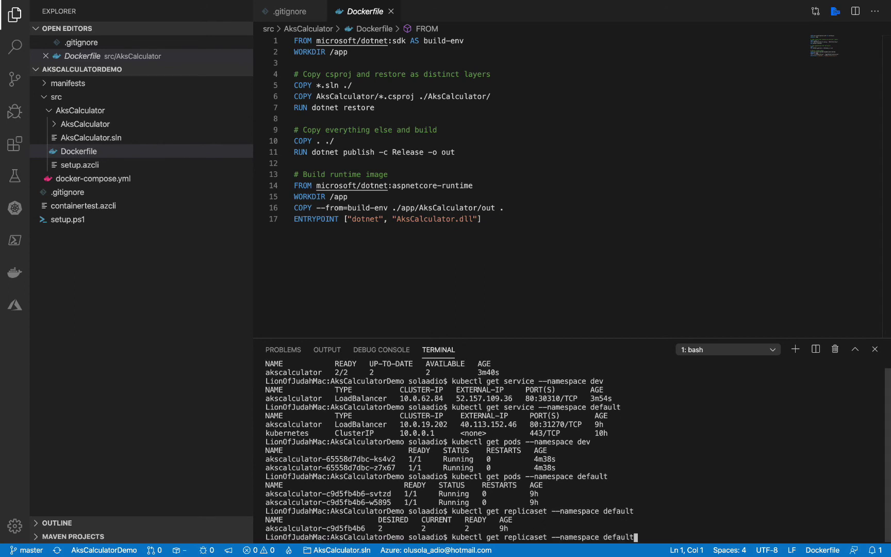
pyautogui.press('BackSpace')
pyautogui.press('BackSpace')
pyautogui.press('BackSpace')
pyautogui.press('BackSpace')
pyautogui.press('BackSpace')
pyautogui.write('v')
pyautogui.press('Return')
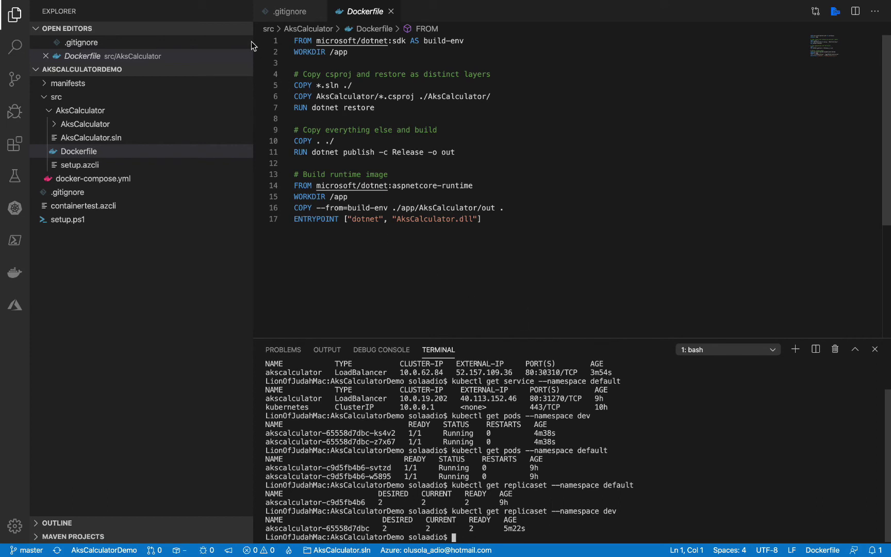
pyautogui.moveTo(170, 1)
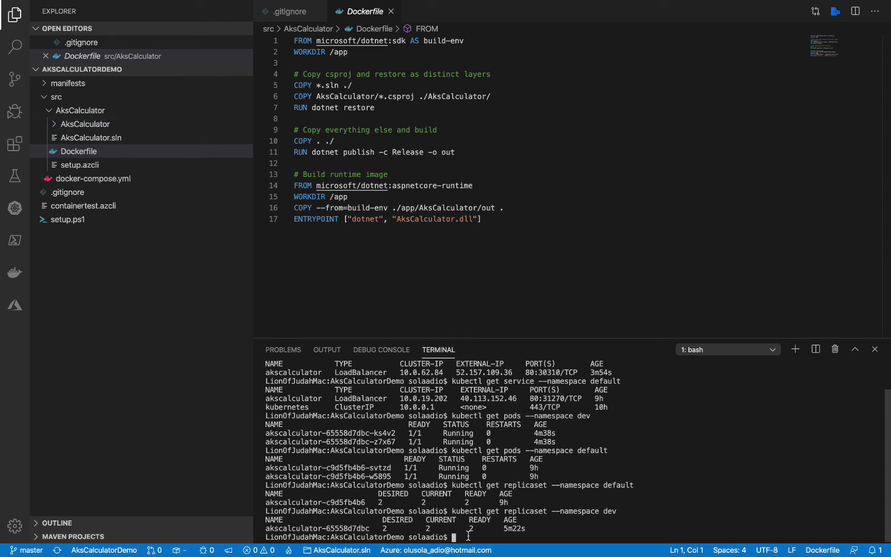
pyautogui.write('git checkout develop')
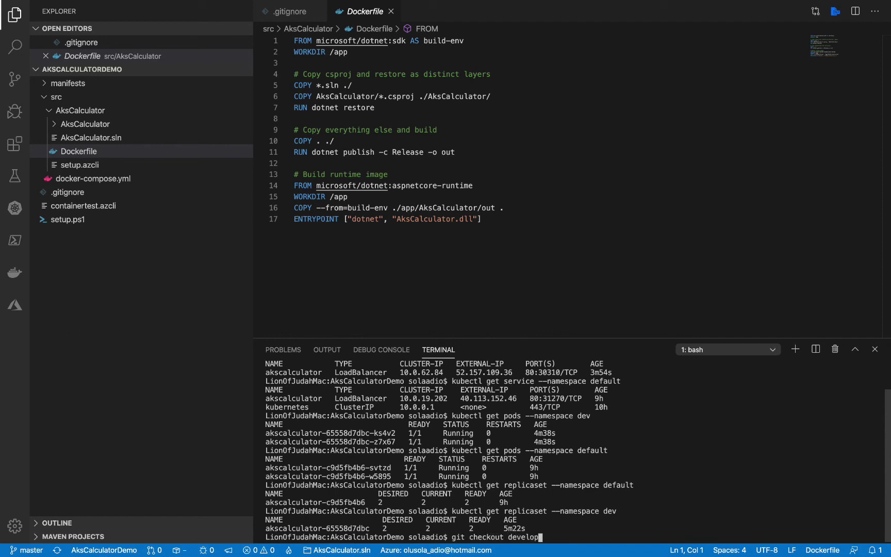
# Run git fetch, check out develop tracking origin/develop, and git pull, already up to date
pyautogui.press('Return')
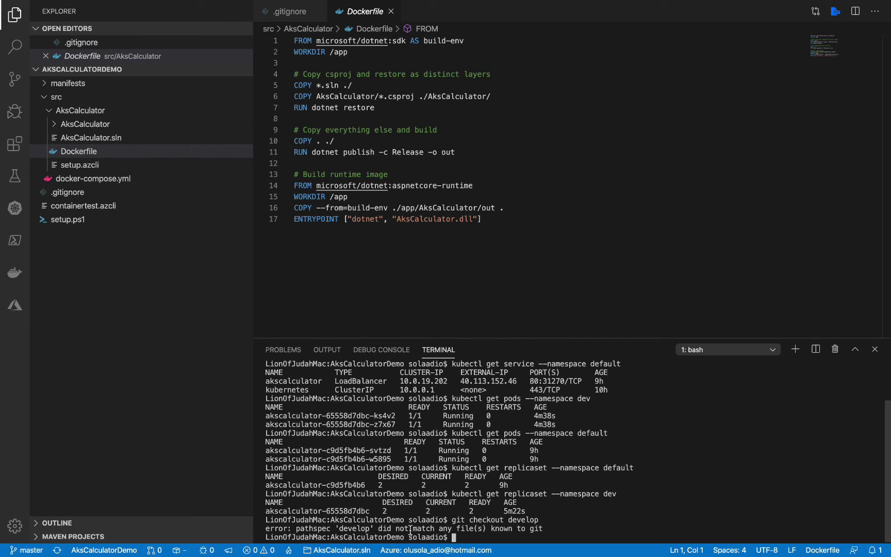
pyautogui.write('git fetch')
pyautogui.press('Return')
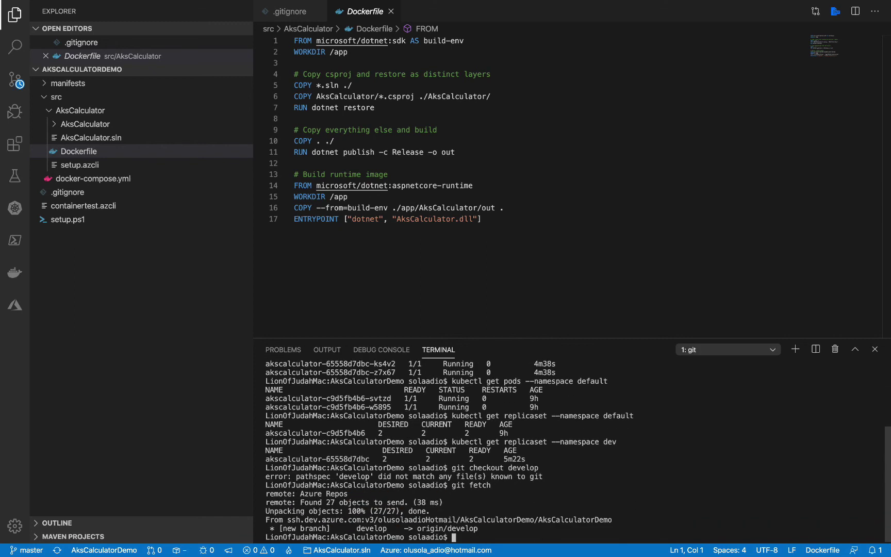
pyautogui.press('Up')
pyautogui.press('Up')
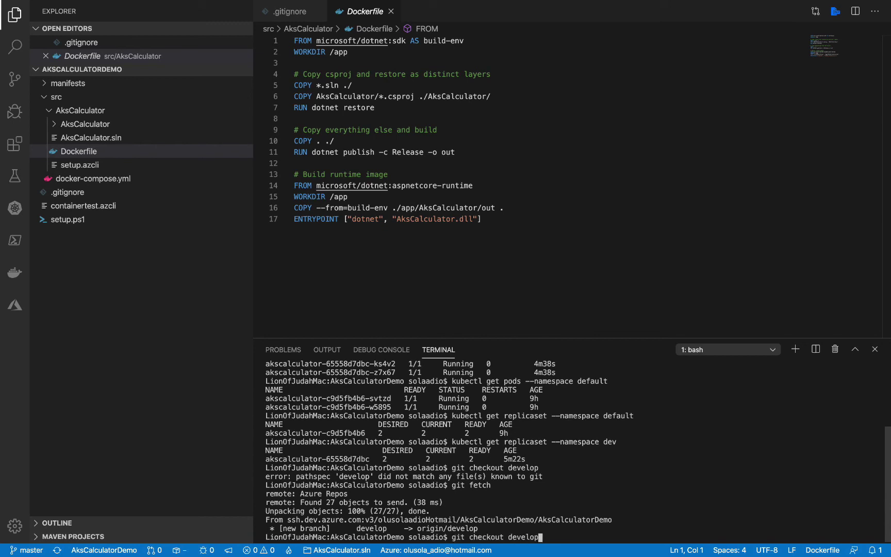
pyautogui.press('Return')
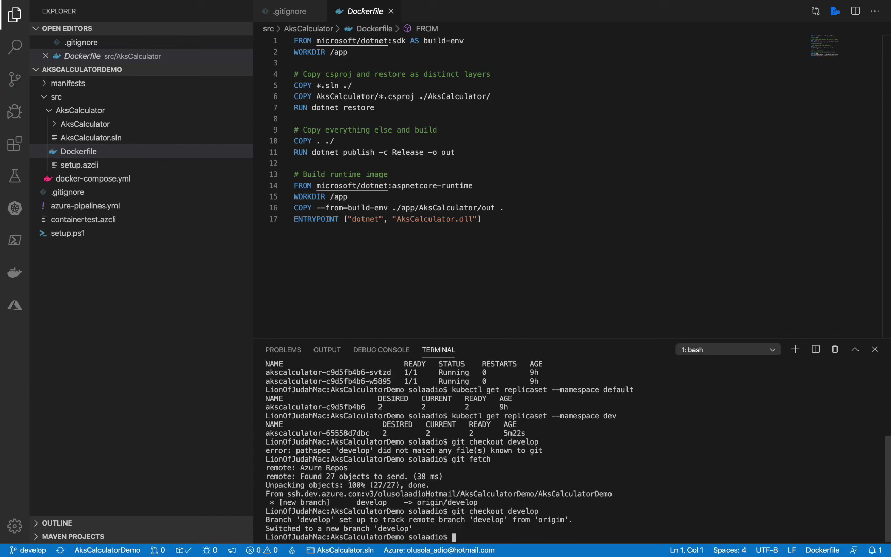
pyautogui.write('git pull')
pyautogui.press('Return')
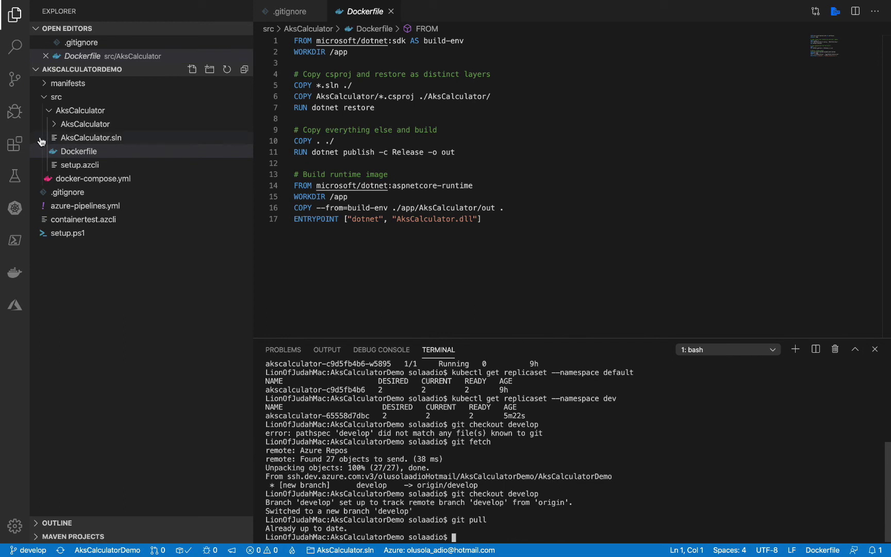
# Add a blank line at line 17 of setup.ps1 and save it
pyautogui.click(49, 111)
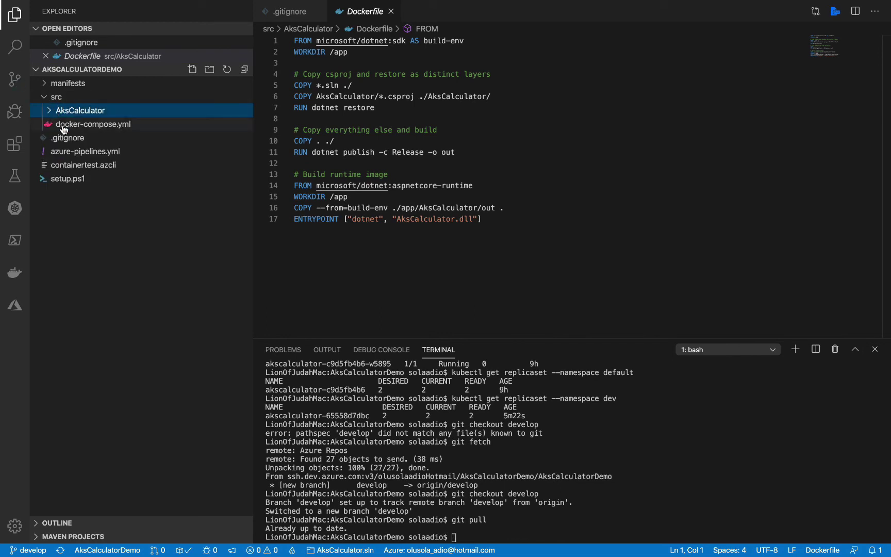
pyautogui.click(75, 179)
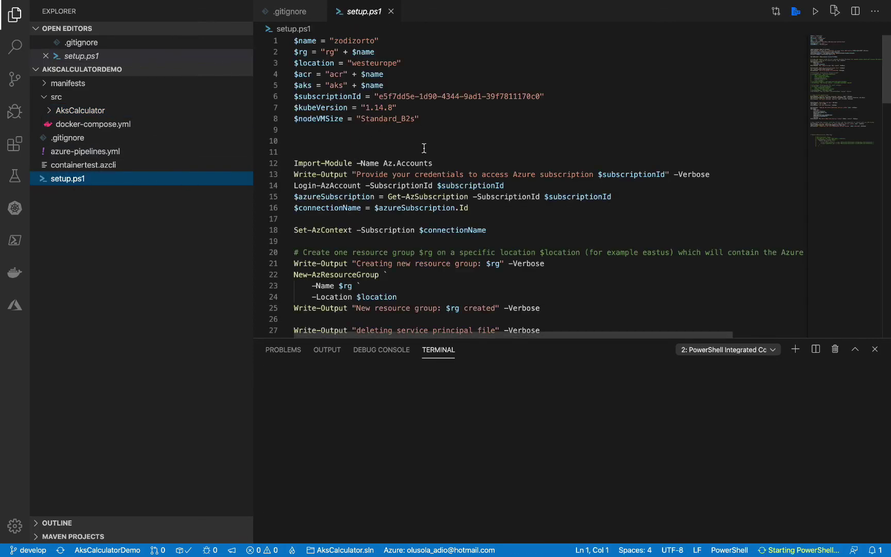
pyautogui.click(469, 222)
pyautogui.press('Return')
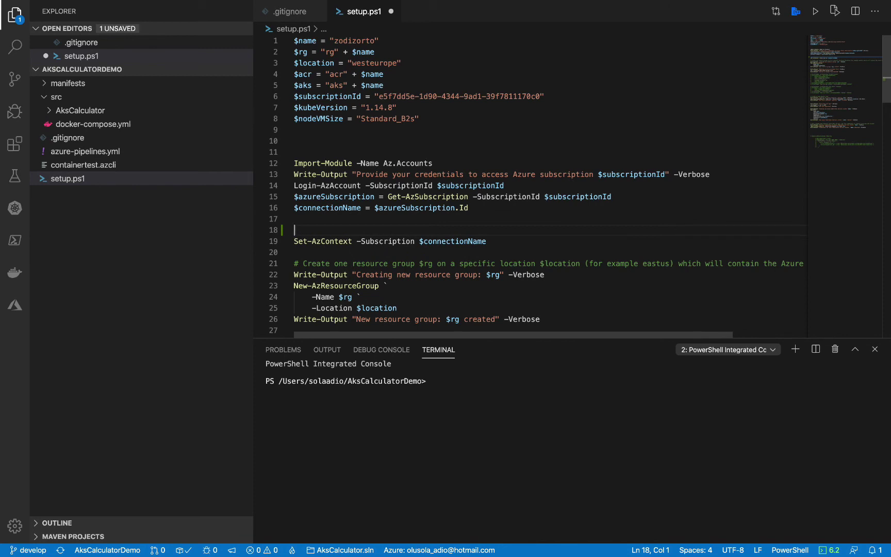
pyautogui.press('super+s')
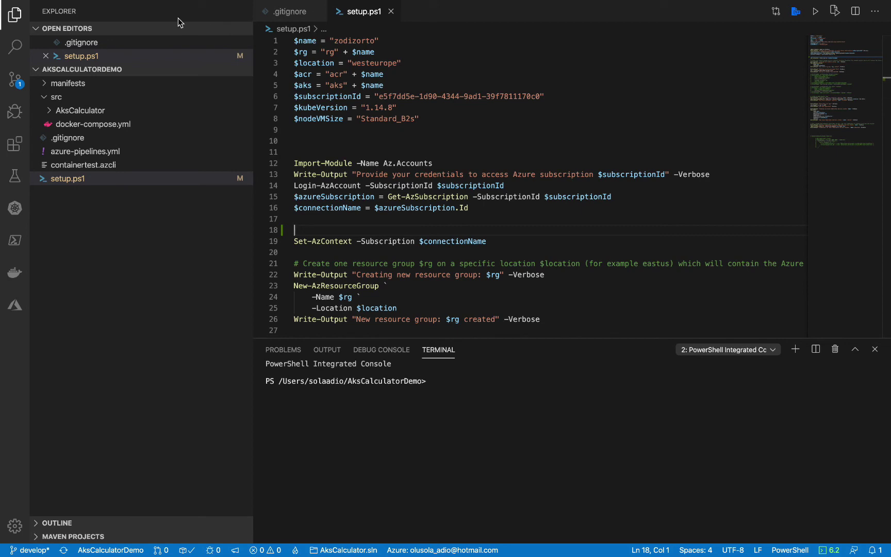
# Stage and commit the setup.ps1 change to develop with message "change to script"
pyautogui.click(15, 80)
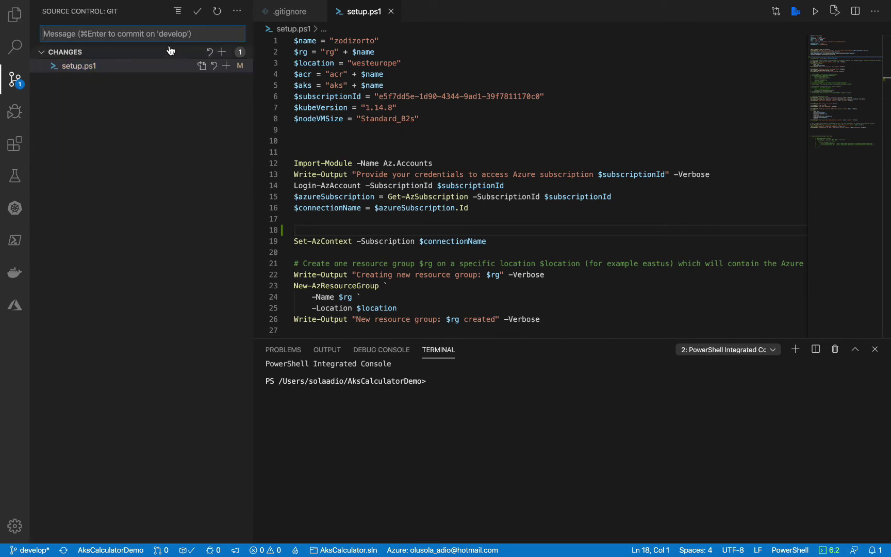
pyautogui.click(237, 11)
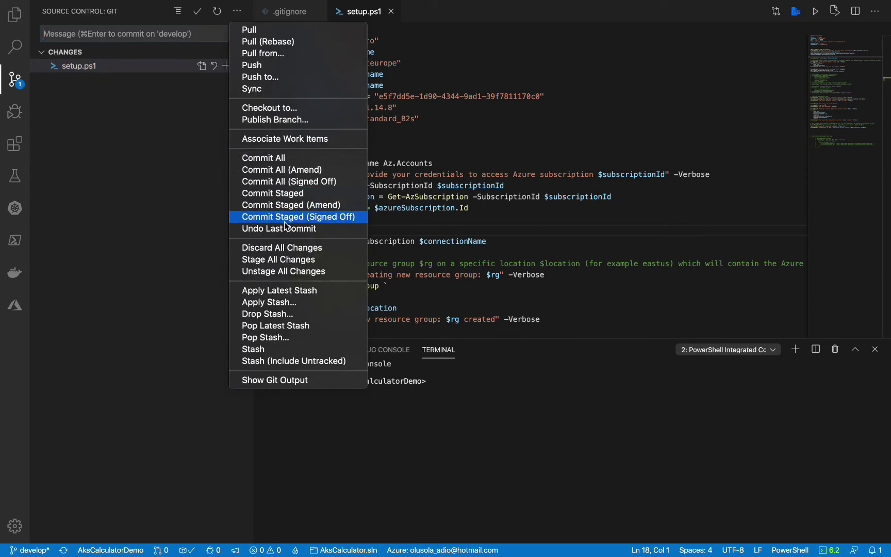
pyautogui.click(287, 258)
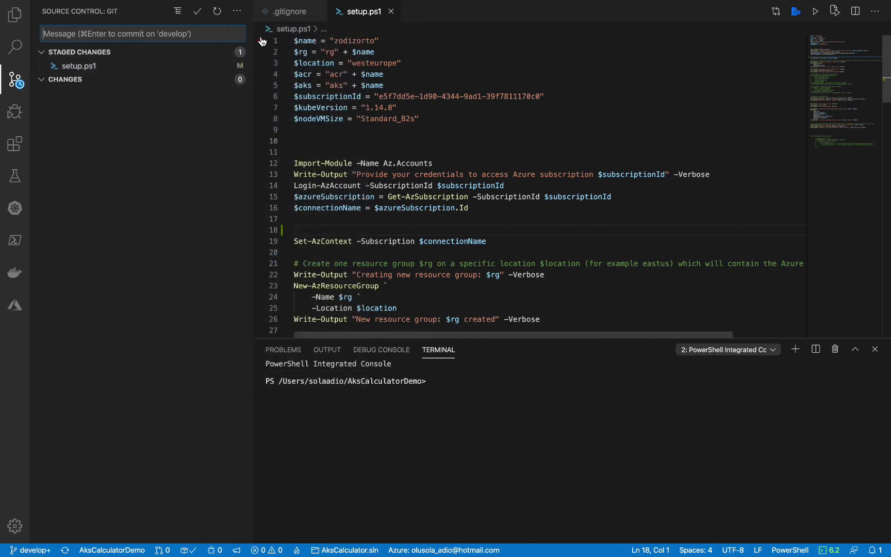
pyautogui.click(237, 11)
pyautogui.click(283, 198)
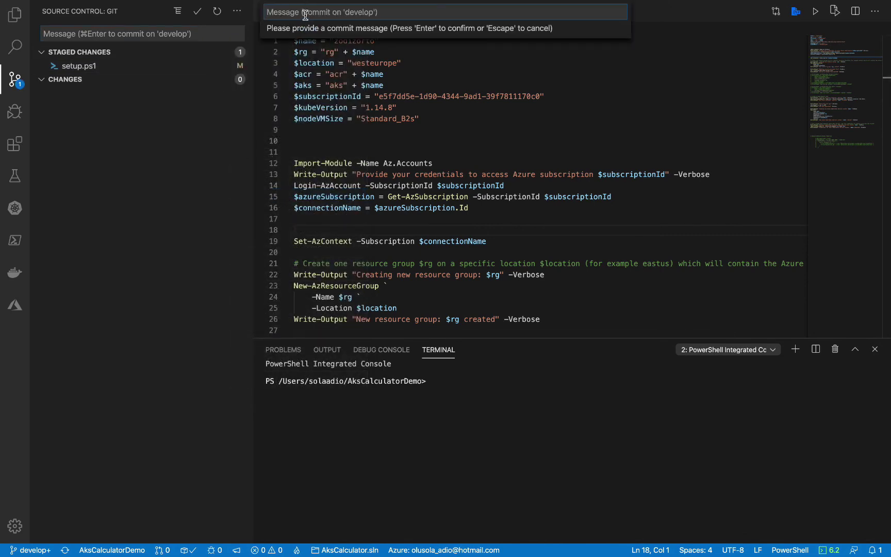
pyautogui.write('change to script')
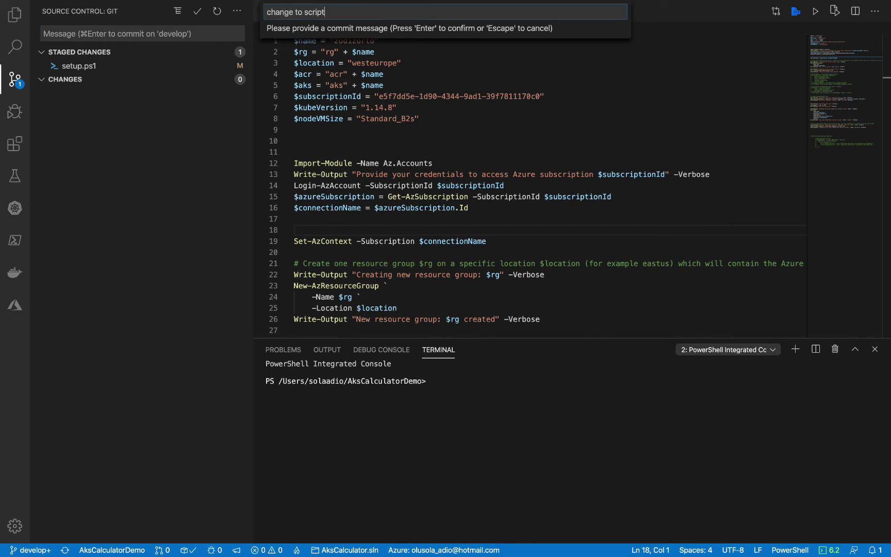
pyautogui.press('Return')
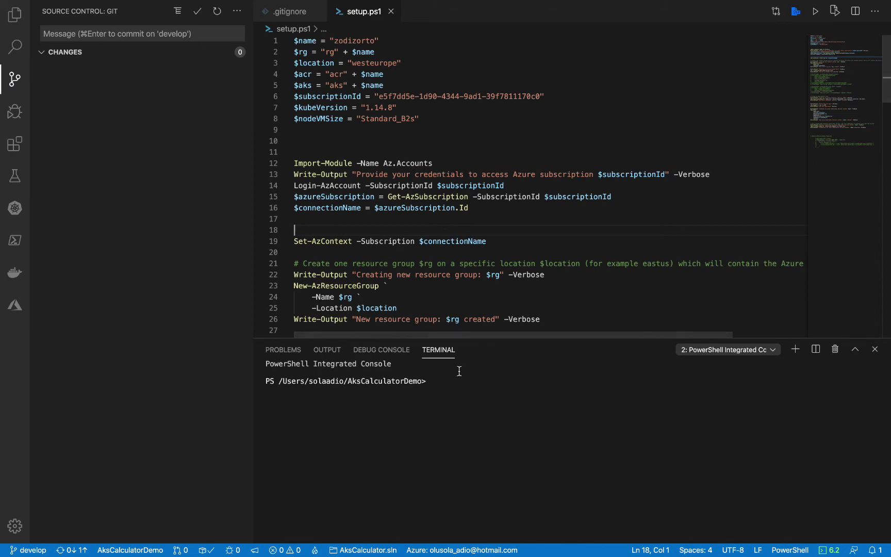
# Push the develop commit to the remote and return to the browser
pyautogui.click(237, 11)
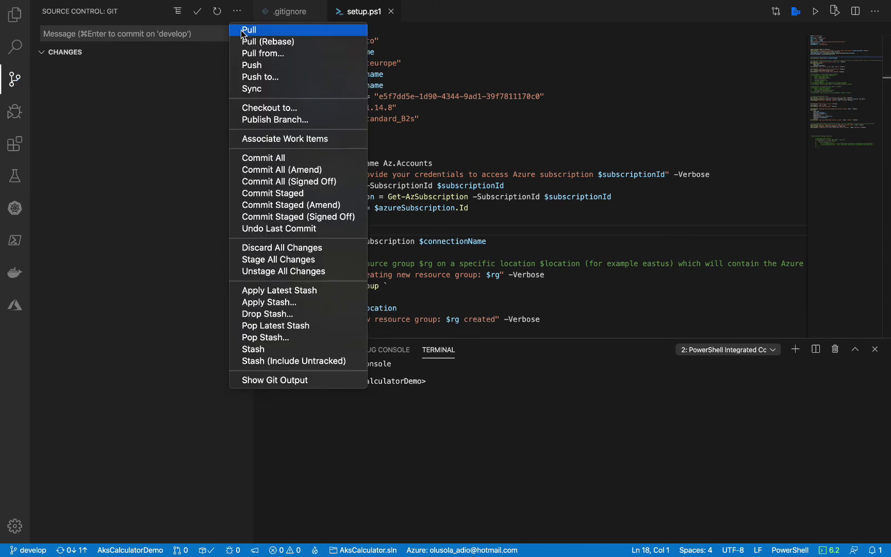
pyautogui.click(267, 66)
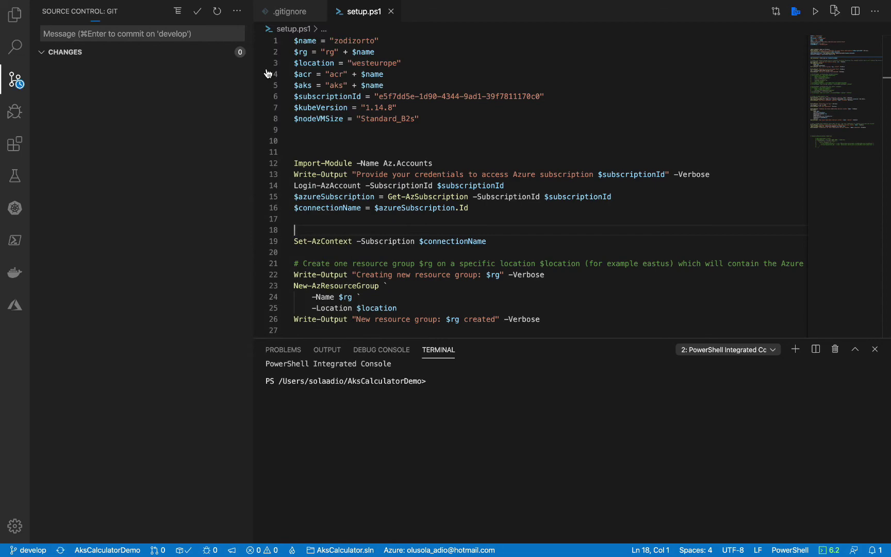
pyautogui.hotkey('ctrl', 'Right')
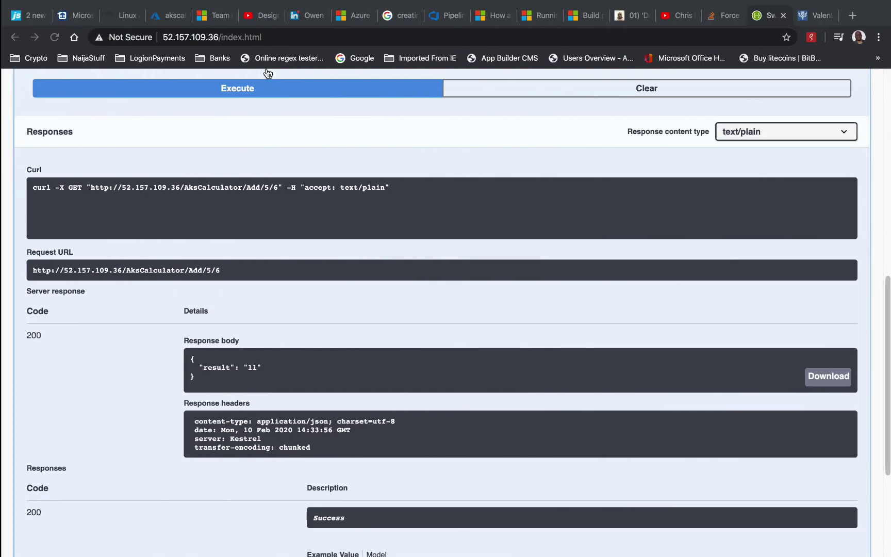
# Go from Pipelines to the AksCalculatorDemo repo files and view azure-pipelines.yml on develop
pyautogui.click(447, 15)
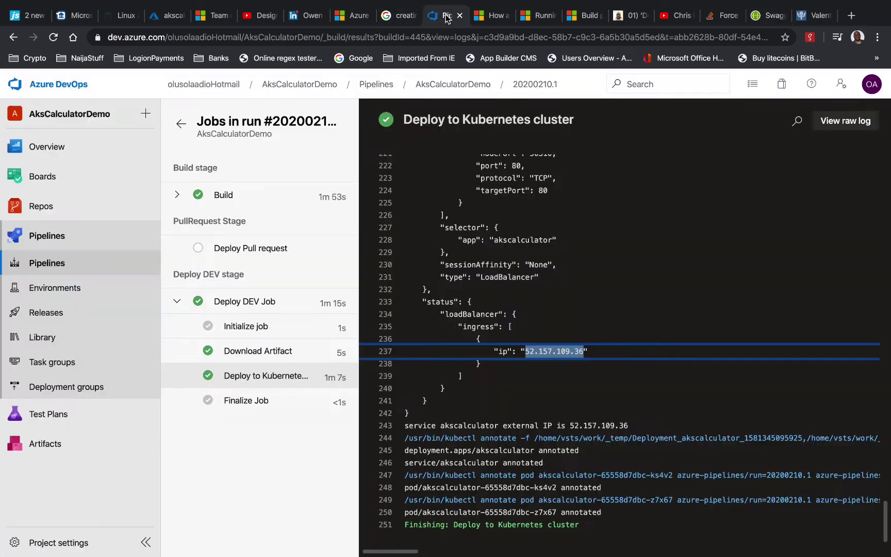
pyautogui.click(58, 267)
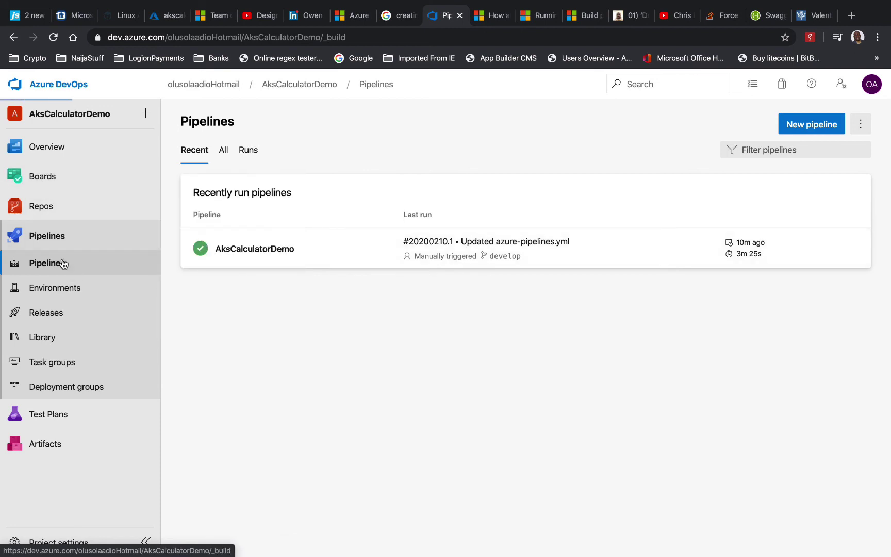
pyautogui.click(54, 207)
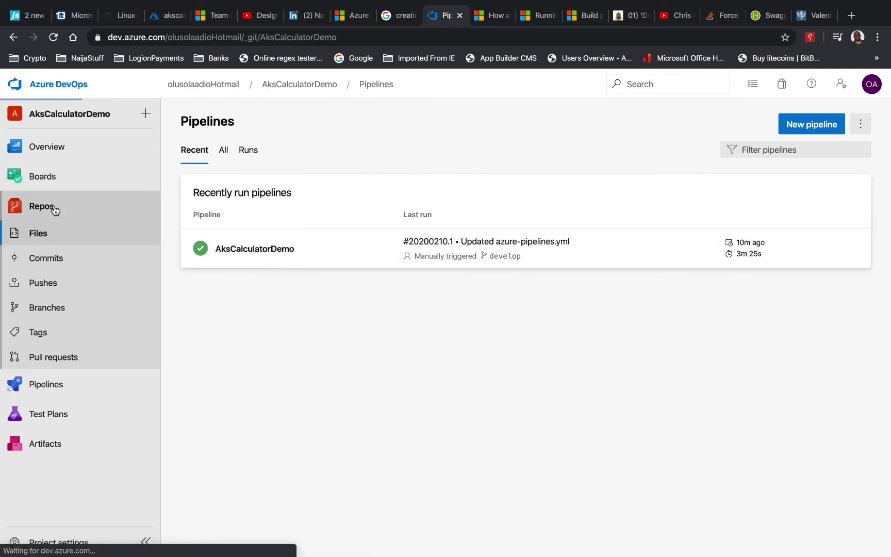
pyautogui.click(233, 212)
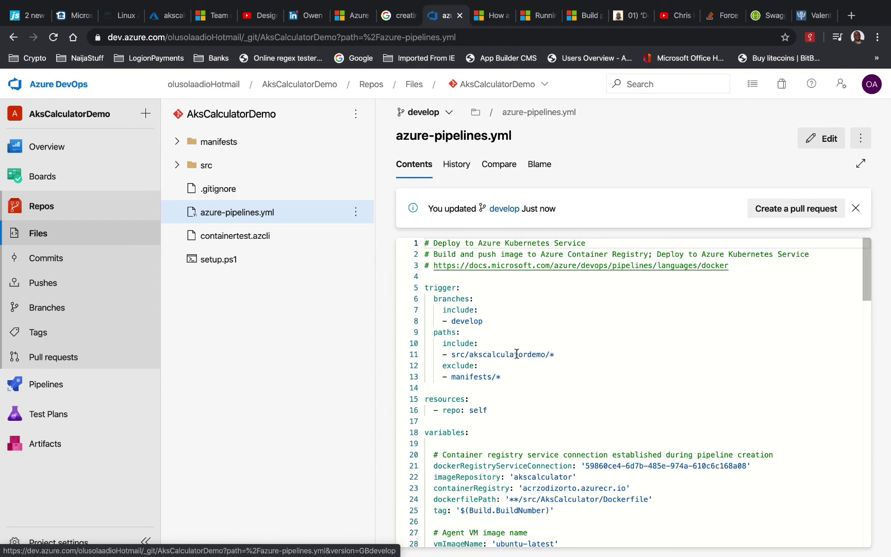
# Open AksCalculatorController.cs from src/AksCalculator/AksCalculator/Controllers in Visual Studio Code
pyautogui.hotkey('ctrl', 'Left')
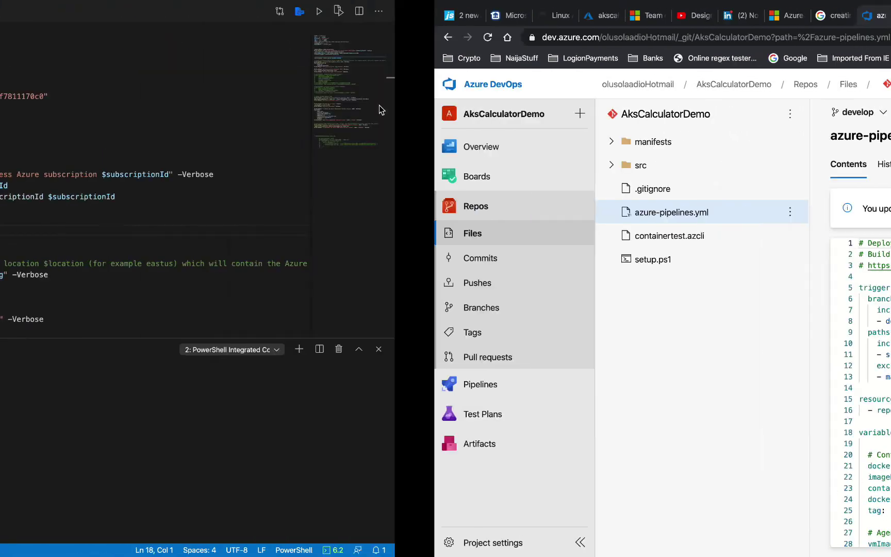
pyautogui.press('super+shift+e')
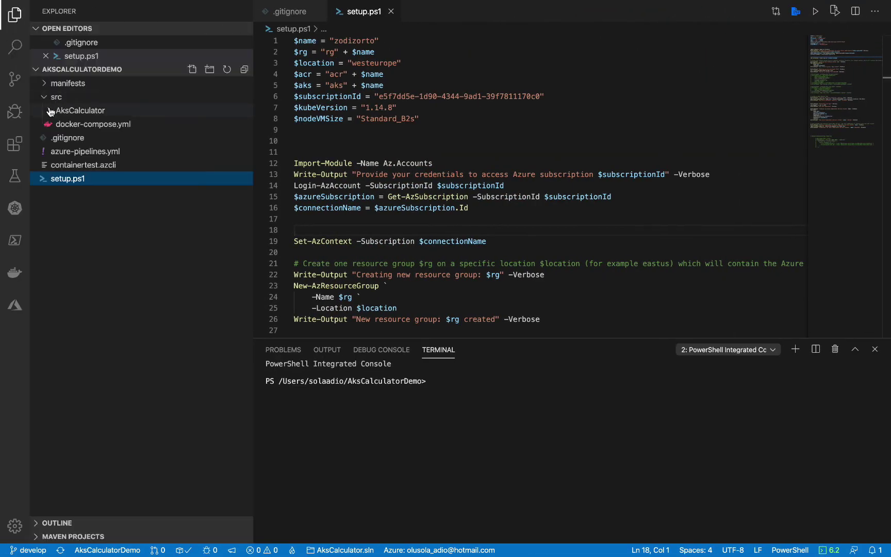
pyautogui.click(50, 112)
pyautogui.click(57, 129)
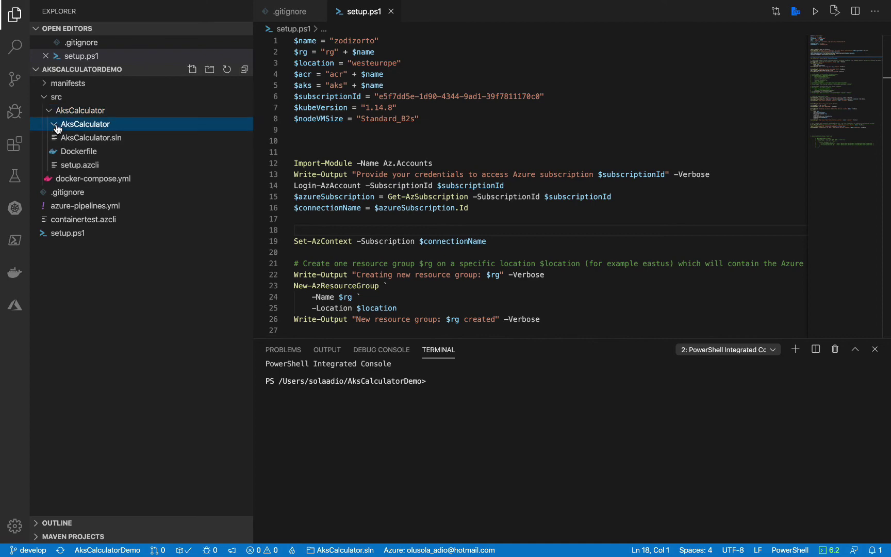
pyautogui.click(60, 153)
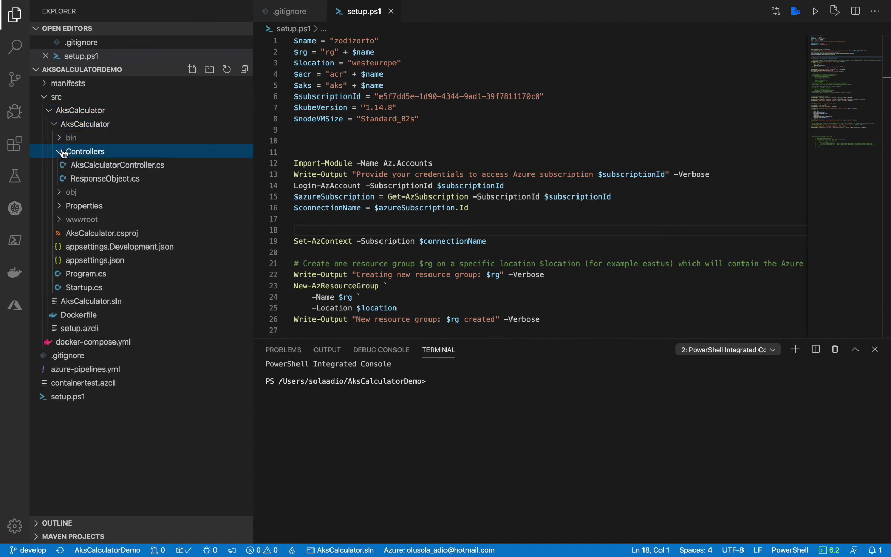
pyautogui.click(154, 165)
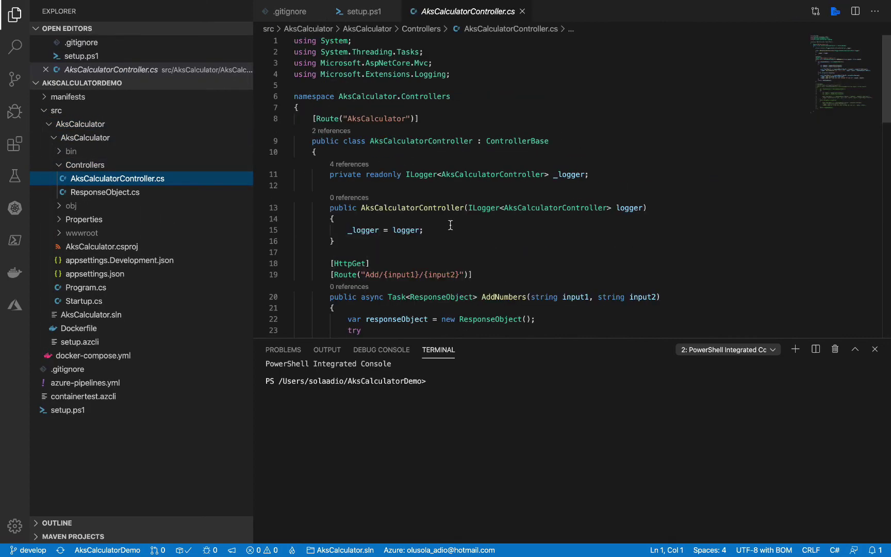
# Change 'Crap' to 'Wrong' in the line 35 error log message and save the file
pyautogui.scroll(-4, 506, 211)
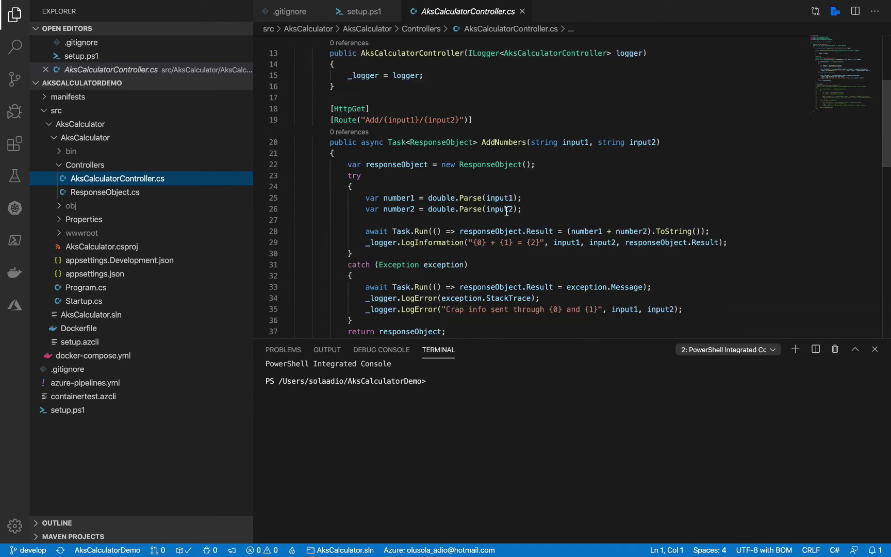
pyautogui.click(717, 231)
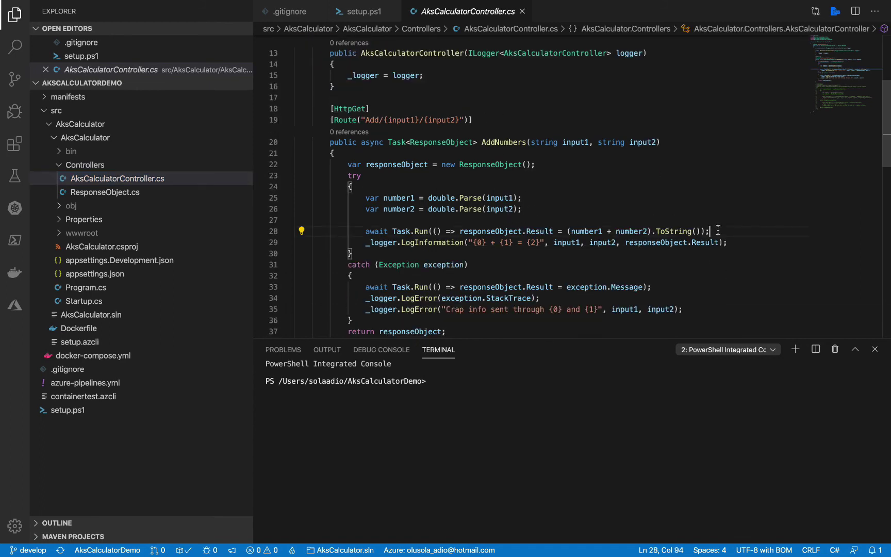
pyautogui.doubleClick(455, 309)
pyautogui.write('Wrong')
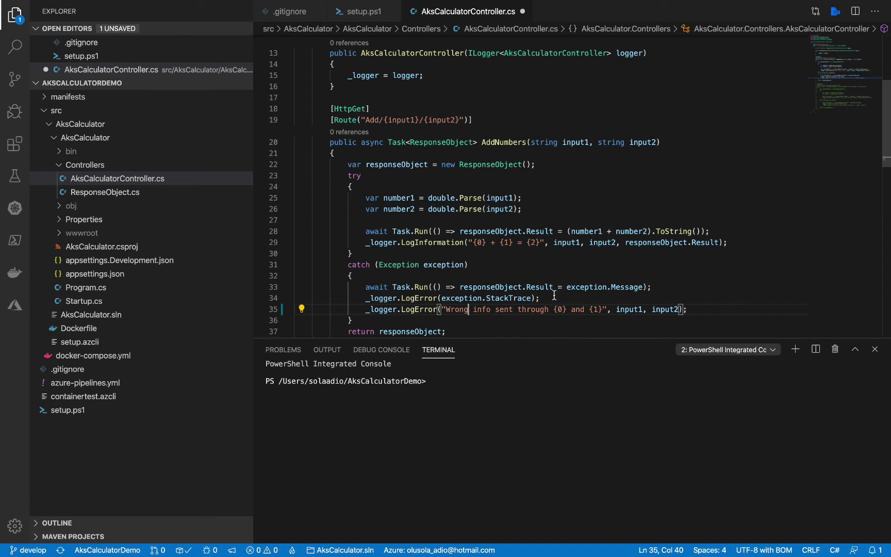
pyautogui.press('super+s')
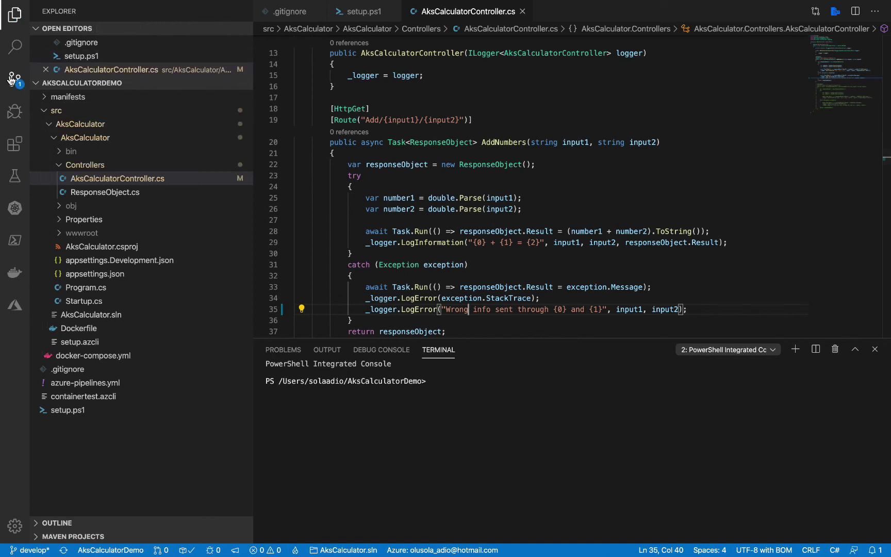
# Stage all changes and commit them with the message 'code commennt changed'
pyautogui.click(14, 79)
pyautogui.click(237, 11)
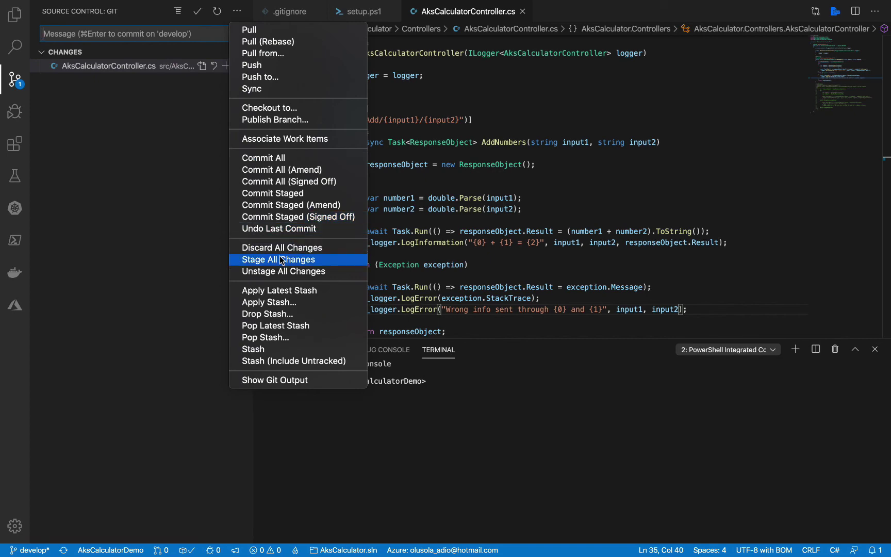
pyautogui.click(279, 255)
pyautogui.click(237, 11)
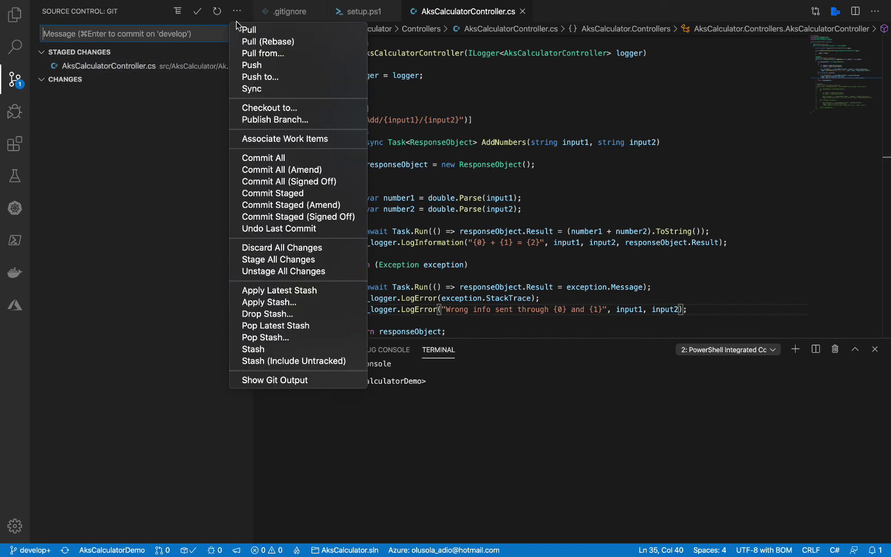
pyautogui.click(280, 194)
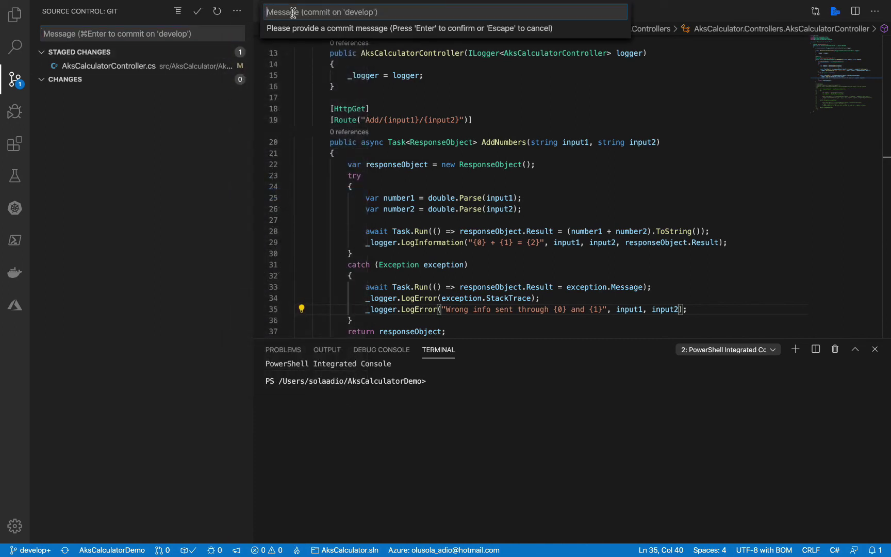
pyautogui.write('code co')
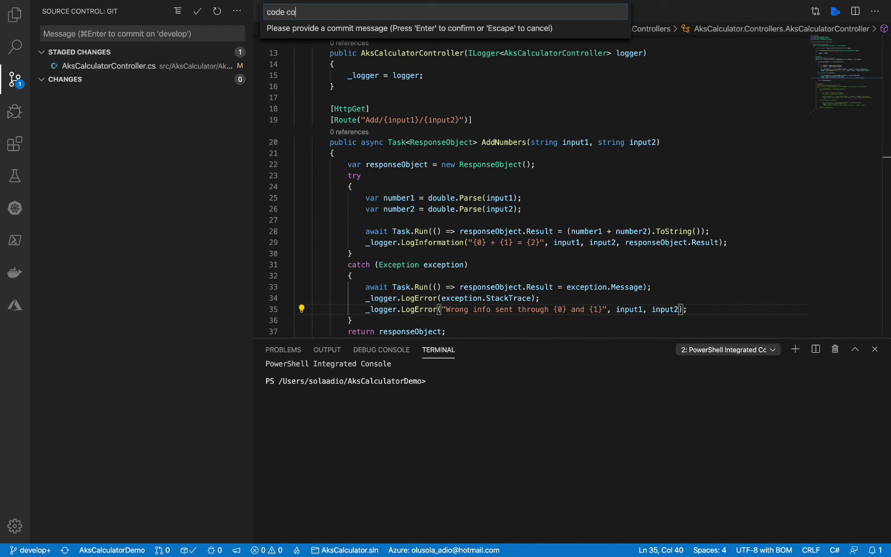
pyautogui.write('mmennt changed')
pyautogui.press('Return')
# Push the commit to the remote develop branch and return to the browser
pyautogui.click(237, 13)
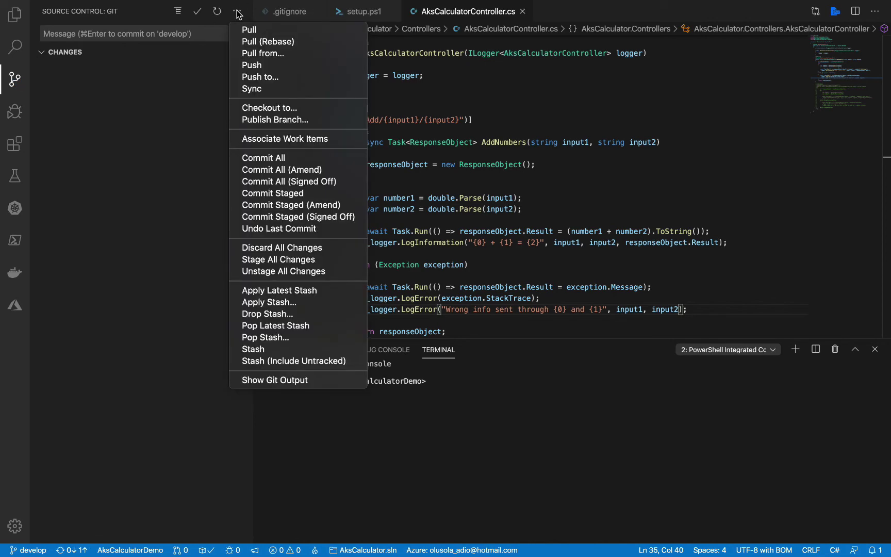
pyautogui.click(283, 66)
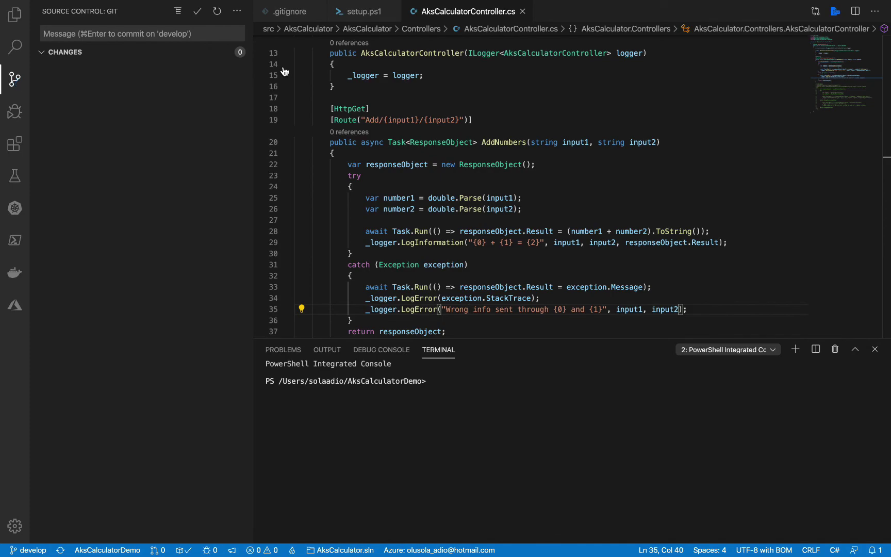
pyautogui.hotkey('ctrl', 'Right')
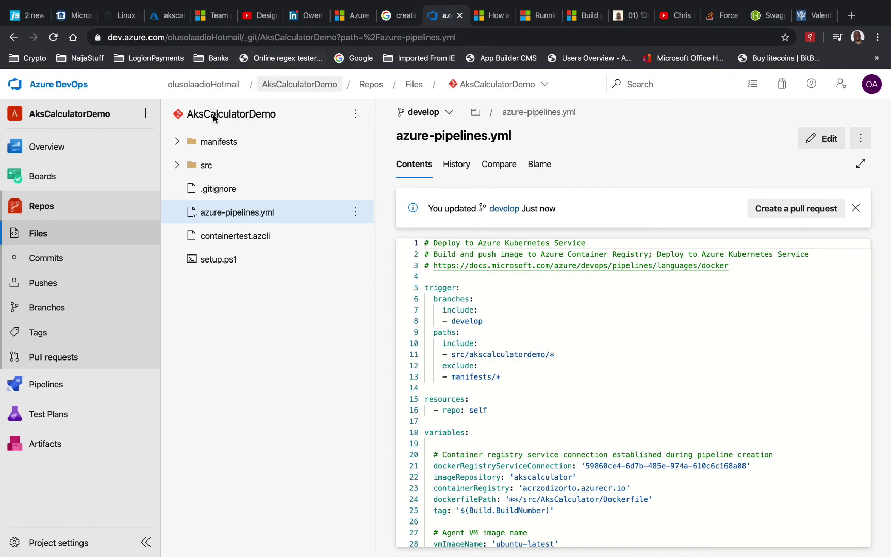
pyautogui.click(64, 382)
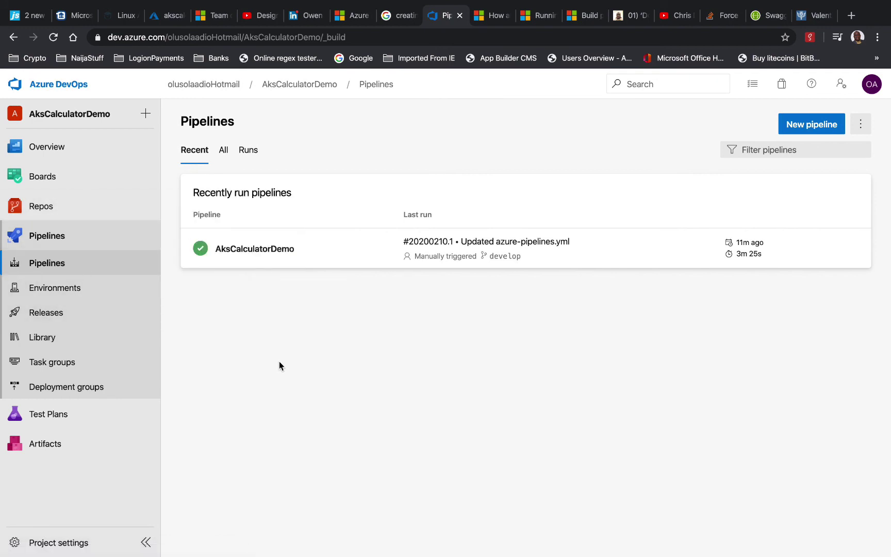
pyautogui.click(63, 264)
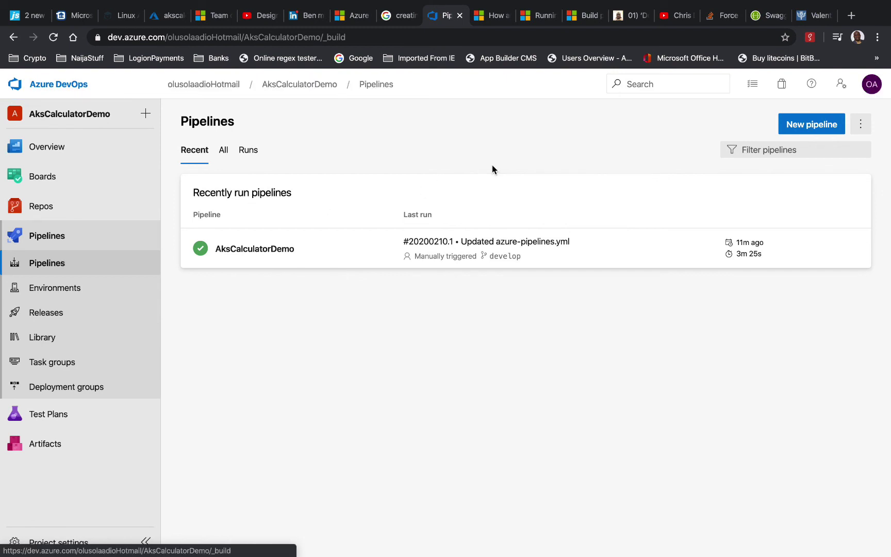
pyautogui.click(50, 207)
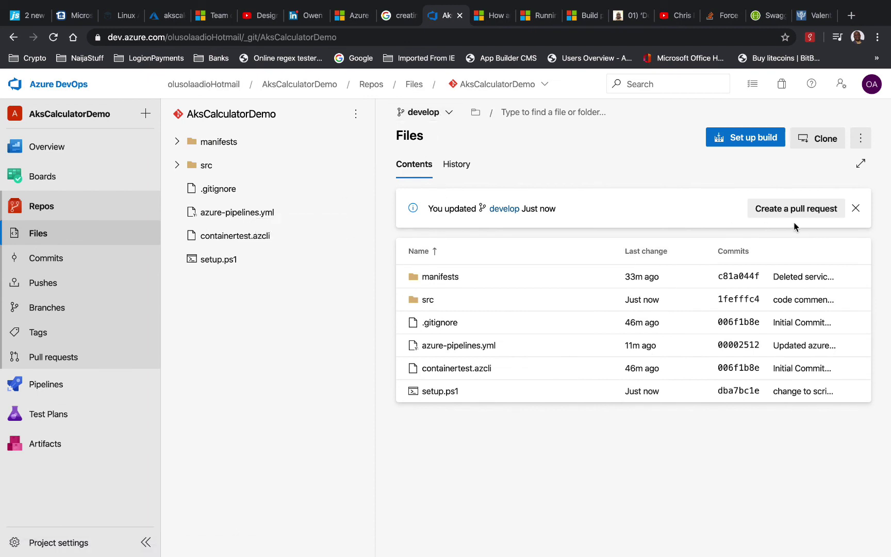
pyautogui.click(259, 214)
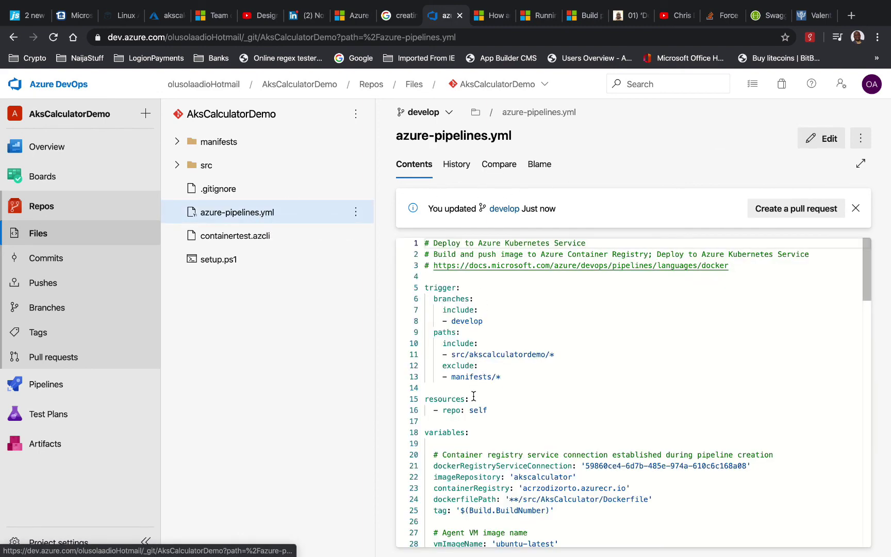
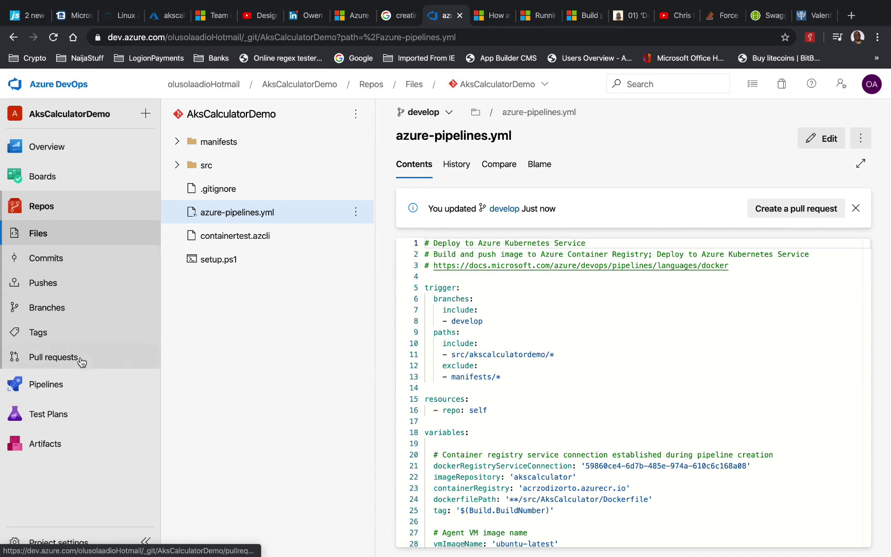
# Open the AksCalculatorDemo pipeline's azure-pipelines.yml in the YAML editor on develop
pyautogui.click(70, 385)
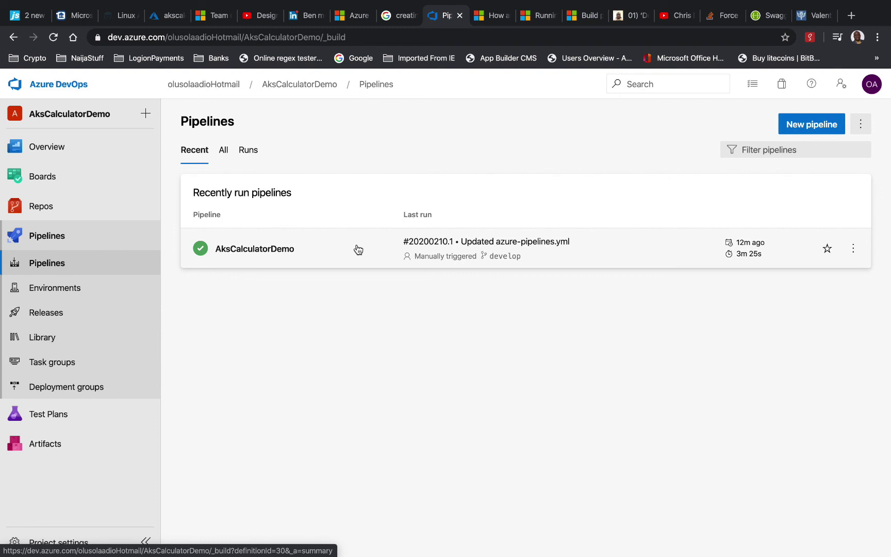
pyautogui.click(345, 259)
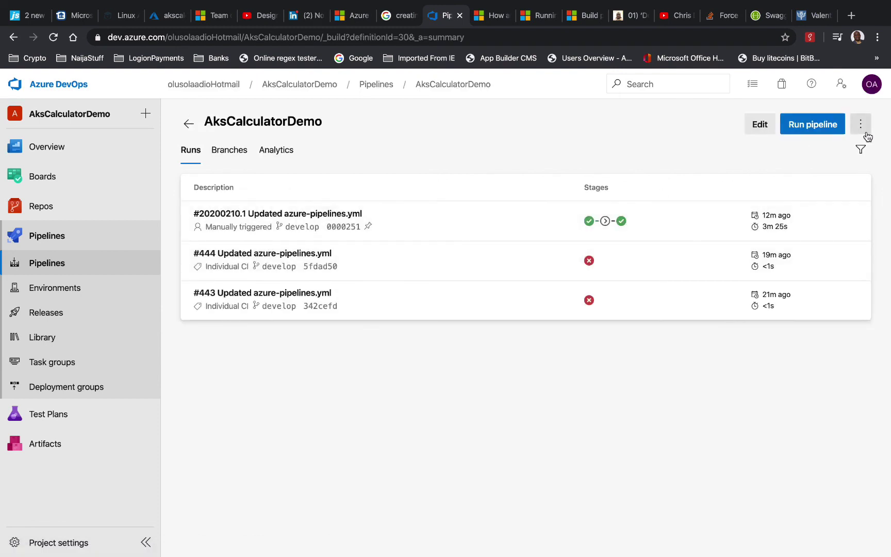
pyautogui.click(861, 125)
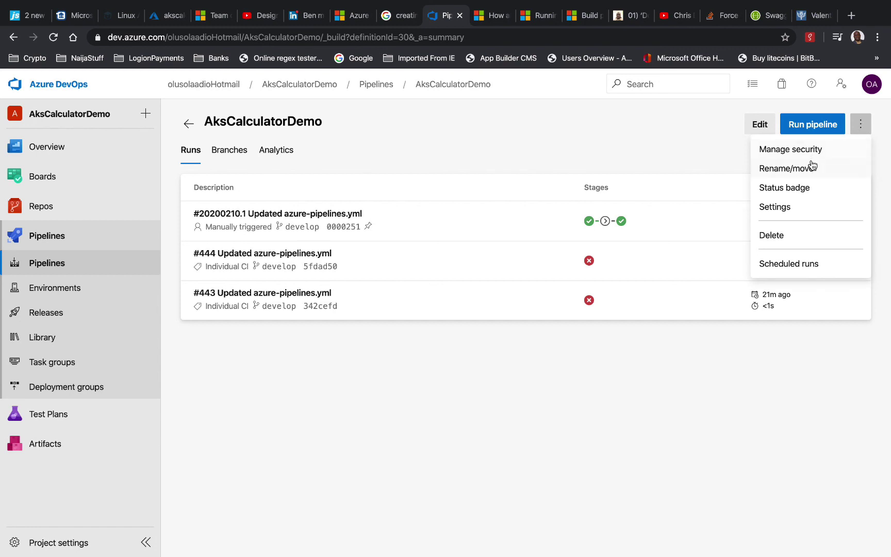
pyautogui.click(662, 148)
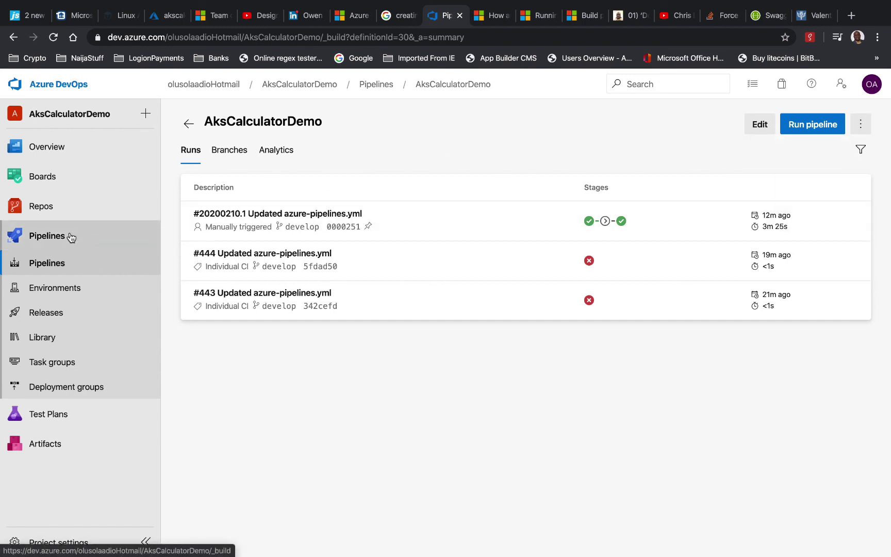
pyautogui.click(762, 126)
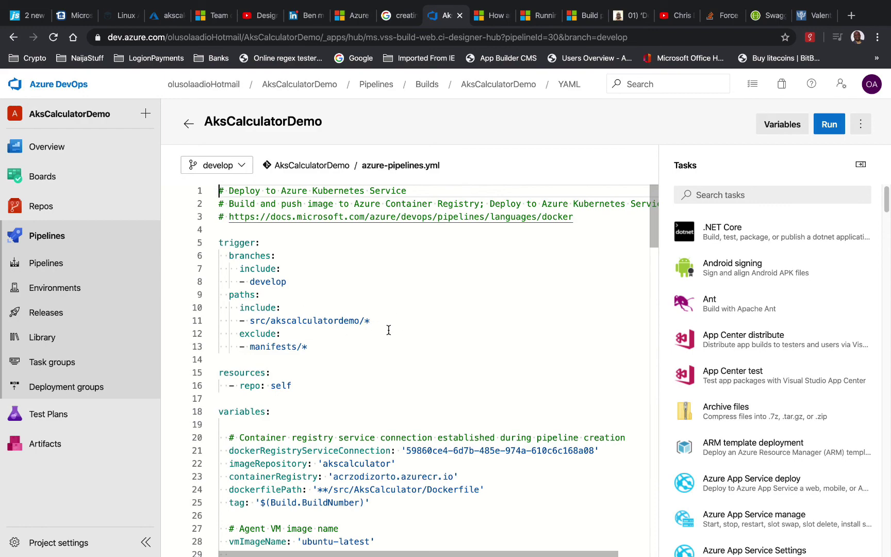
pyautogui.hotkey('ctrl', 'Left')
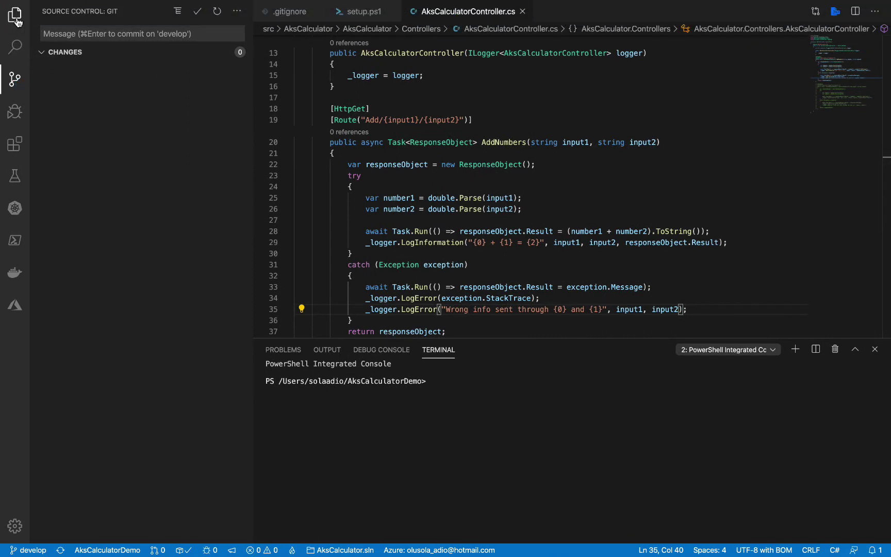
# Add a trailing blank line after 'driver: bridge' in src/docker-compose.yml and save it
pyautogui.click(16, 16)
pyautogui.click(54, 142)
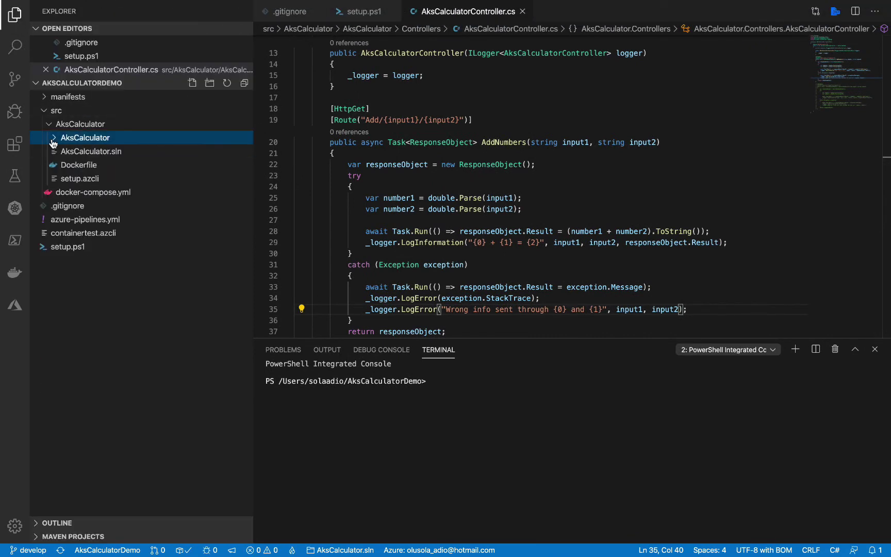
pyautogui.click(86, 128)
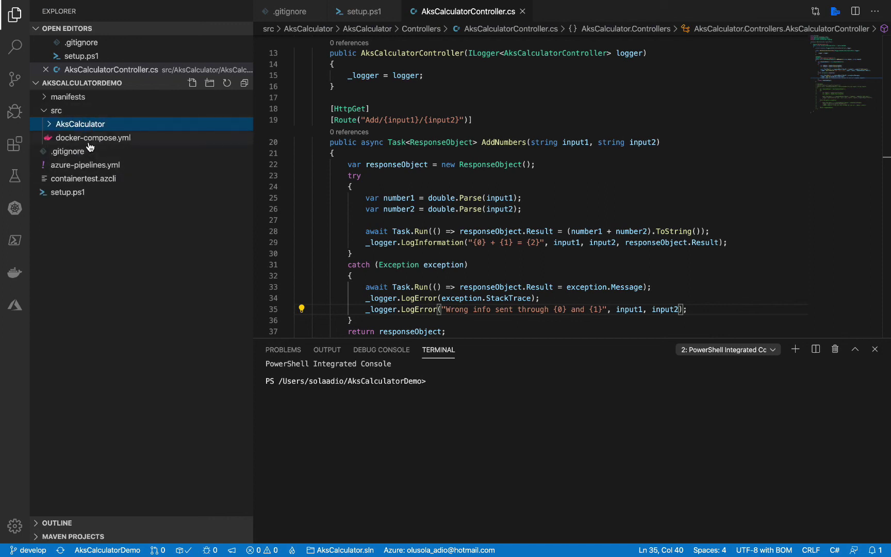
pyautogui.click(95, 138)
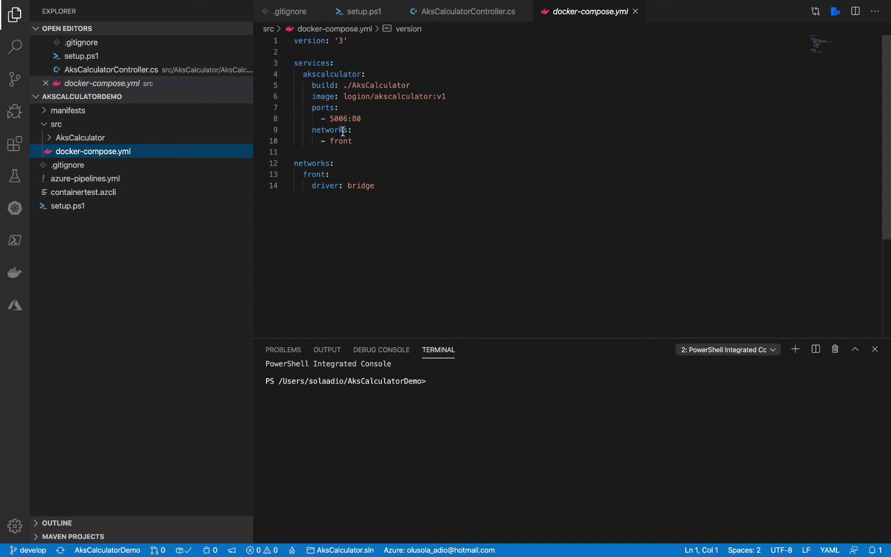
pyautogui.click(391, 183)
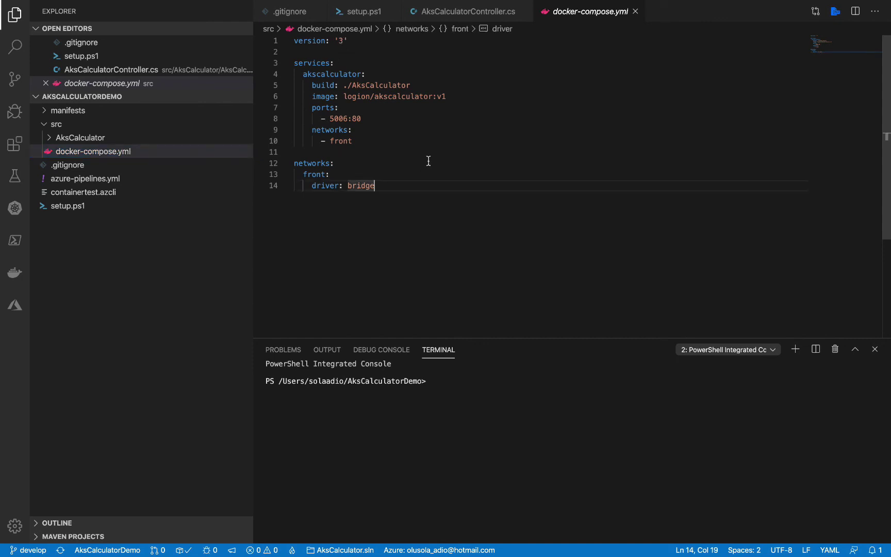
pyautogui.press('Return')
pyautogui.press('super+s')
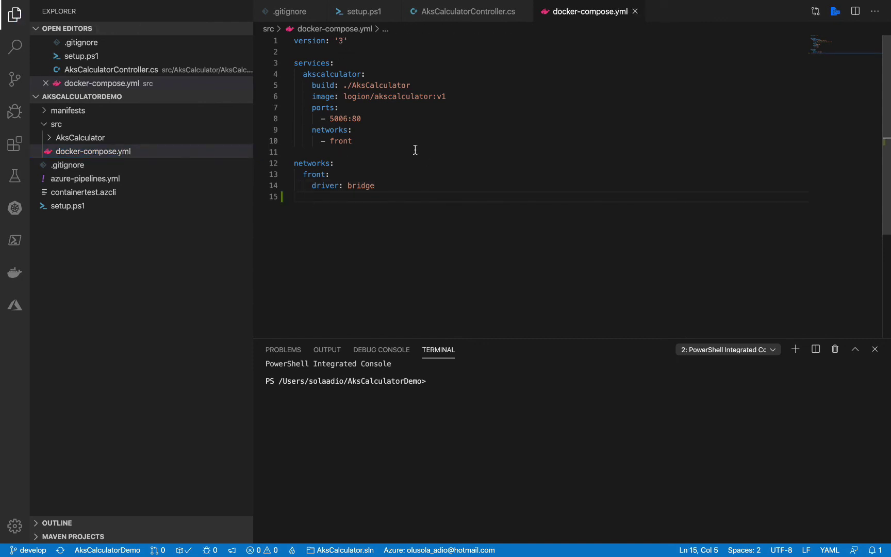
# Stage all changes and commit them with the message 'crlf inserted'
pyautogui.click(15, 80)
pyautogui.click(237, 13)
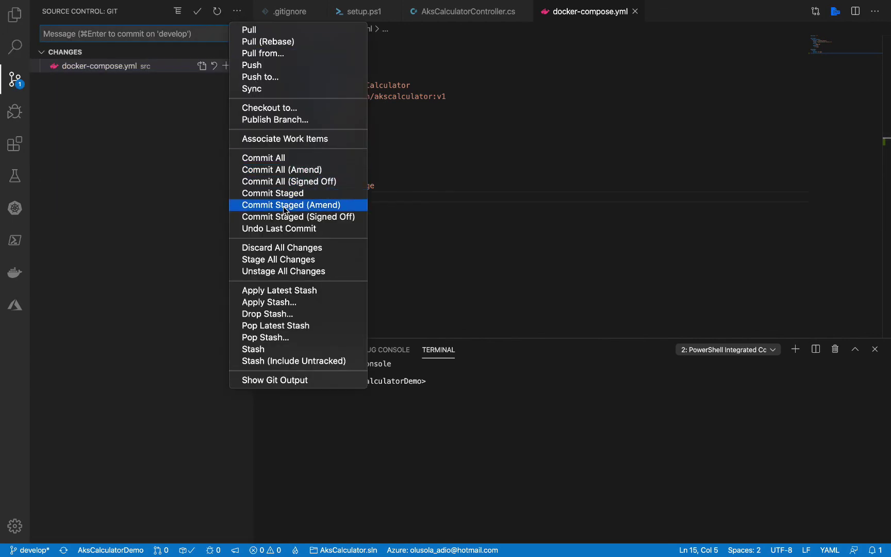
pyautogui.click(285, 261)
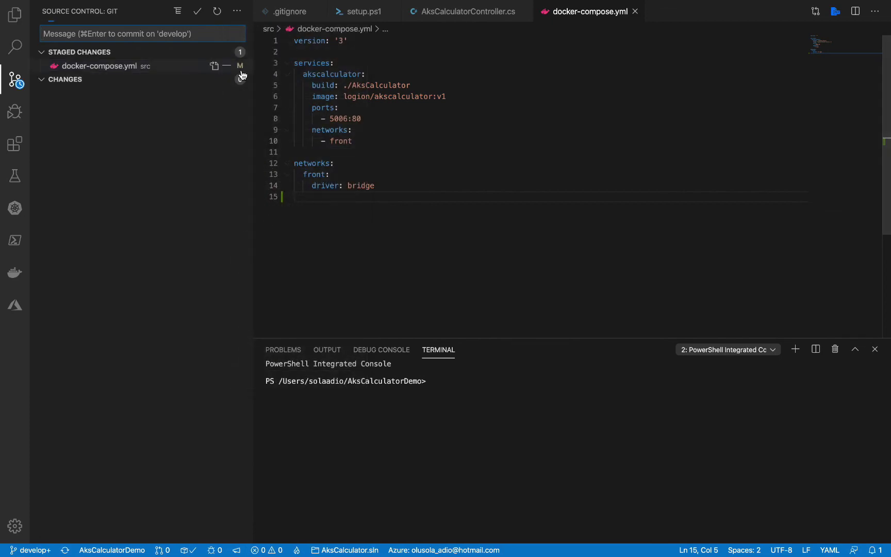
pyautogui.click(237, 12)
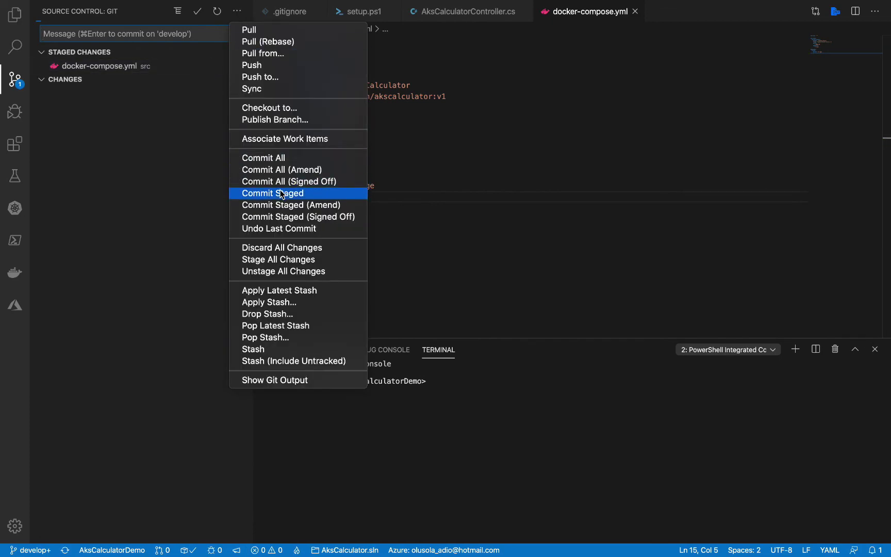
pyautogui.click(281, 194)
pyautogui.click(237, 12)
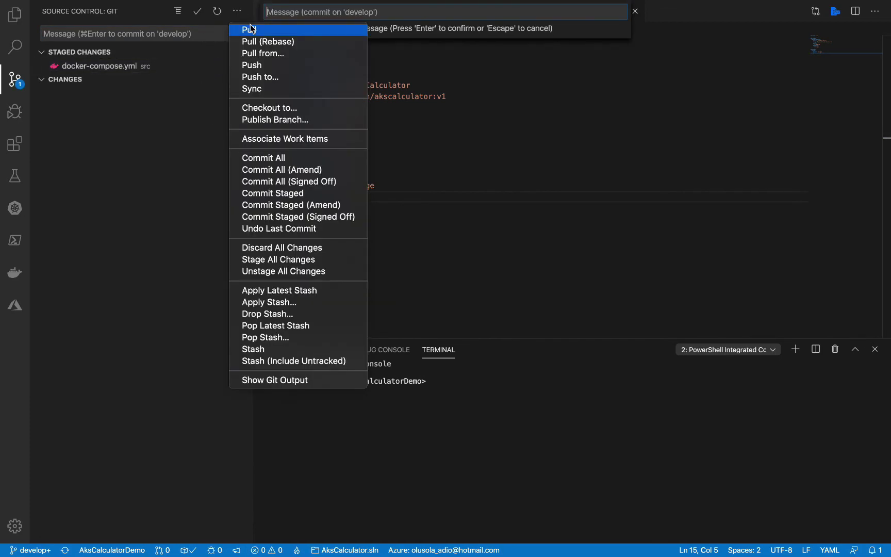
pyautogui.click(287, 10)
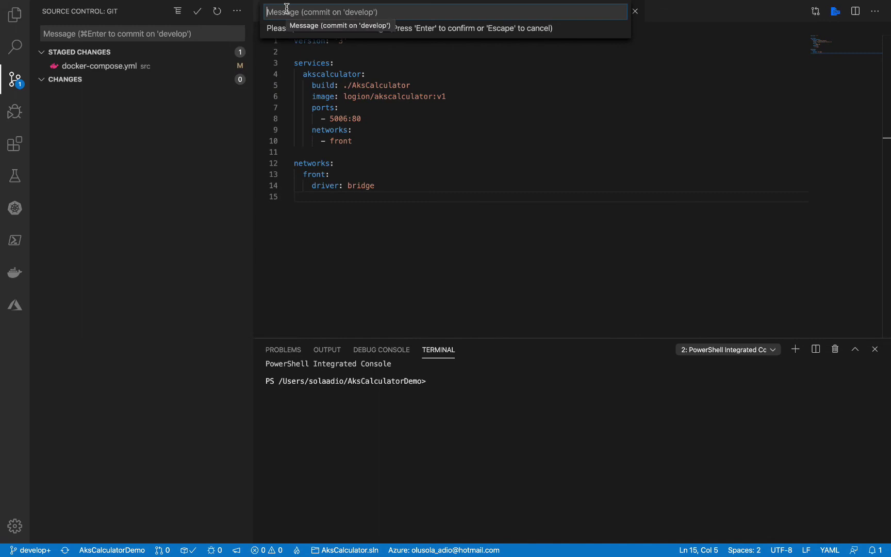
pyautogui.write('crlf inserted')
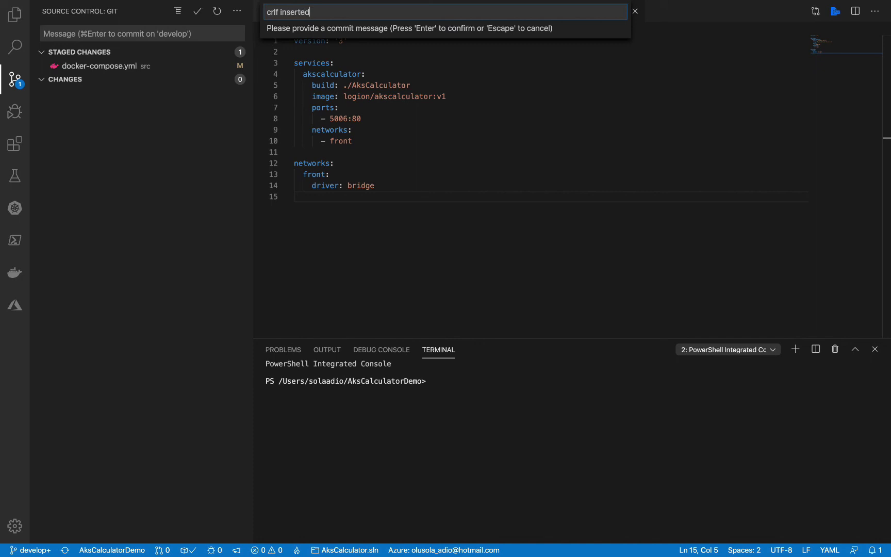
pyautogui.click(237, 11)
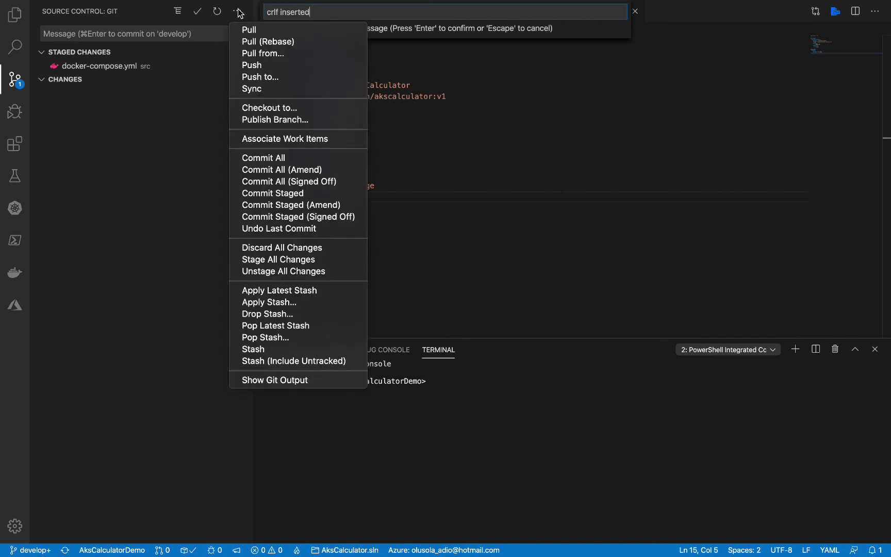
pyautogui.click(316, 12)
pyautogui.press('Return')
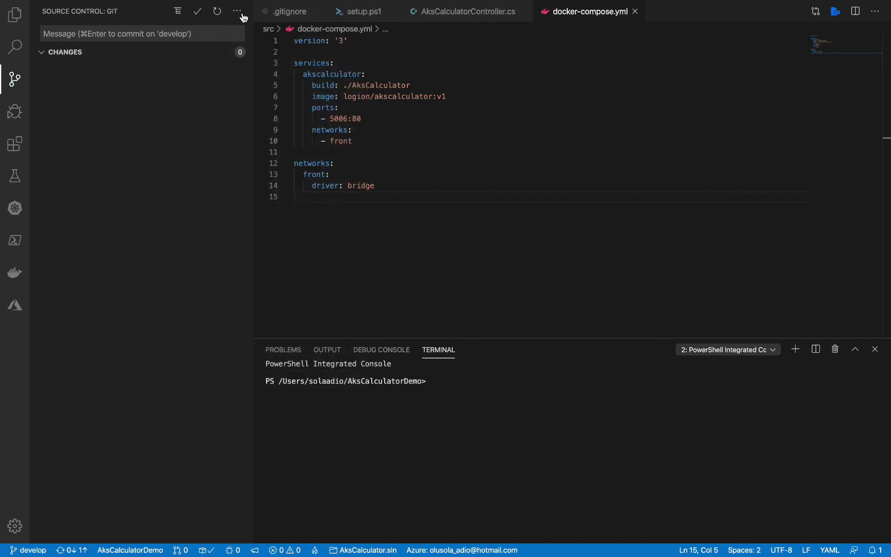
# Push the 'crlf inserted' commit to the develop branch
pyautogui.click(239, 11)
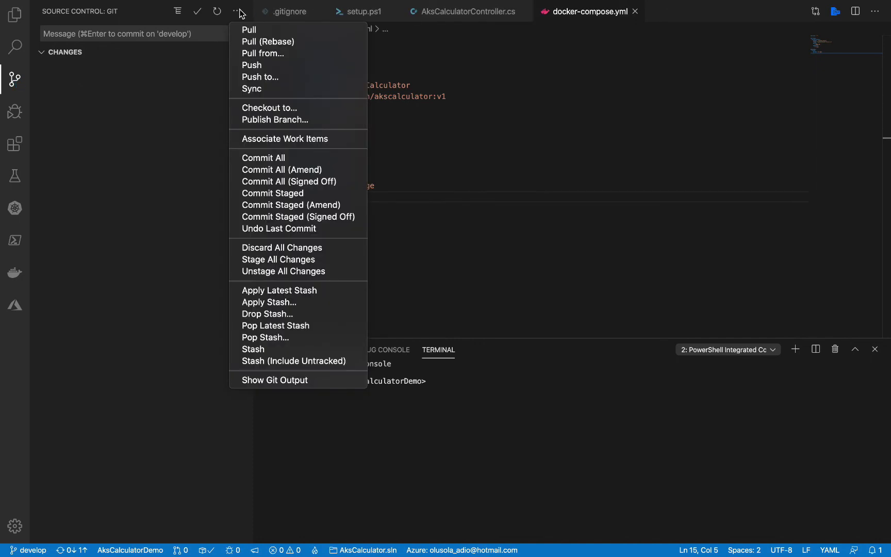
pyautogui.click(271, 68)
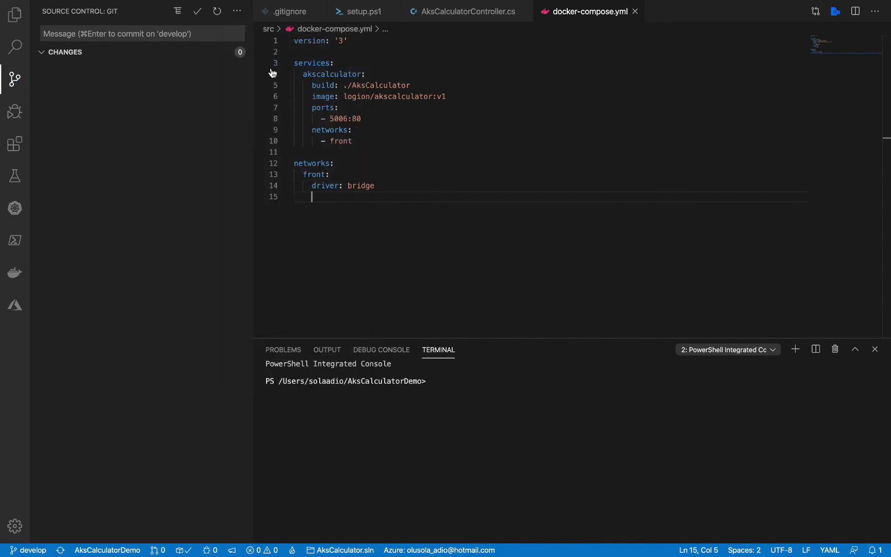
pyautogui.hotkey('ctrl', 'Right')
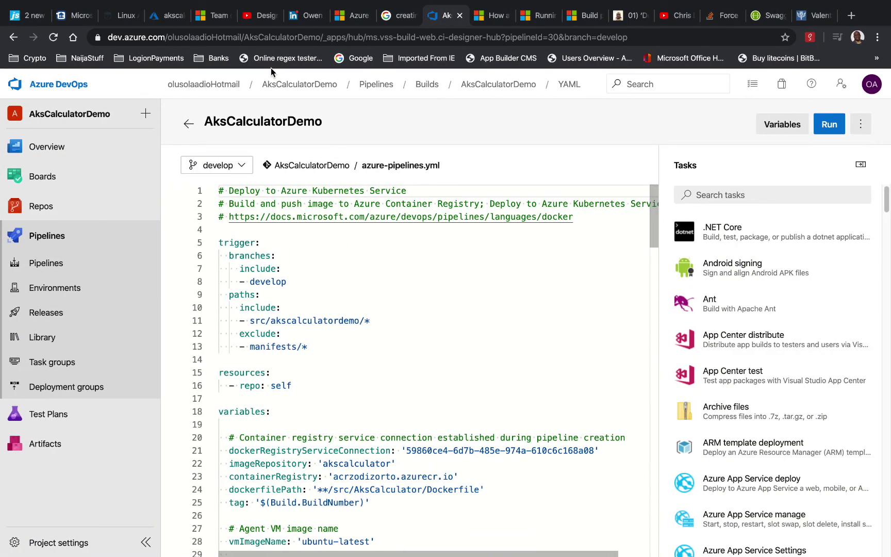
# Browse the All pipelines list and the runs list, checking the latest run's options
pyautogui.click(44, 263)
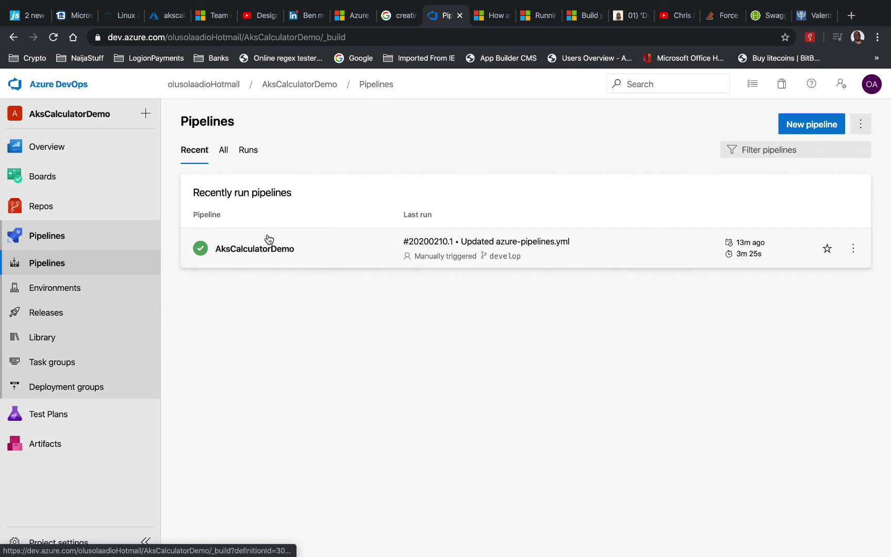
pyautogui.click(229, 153)
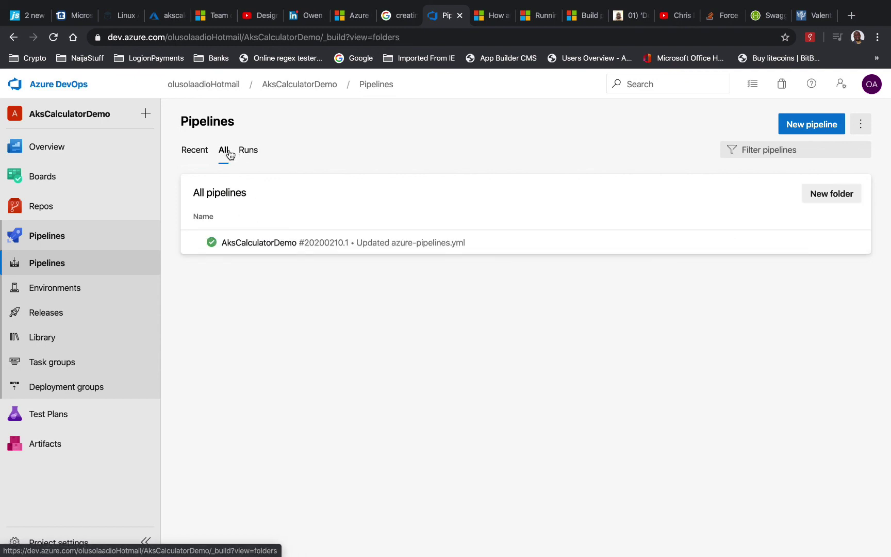
pyautogui.click(860, 124)
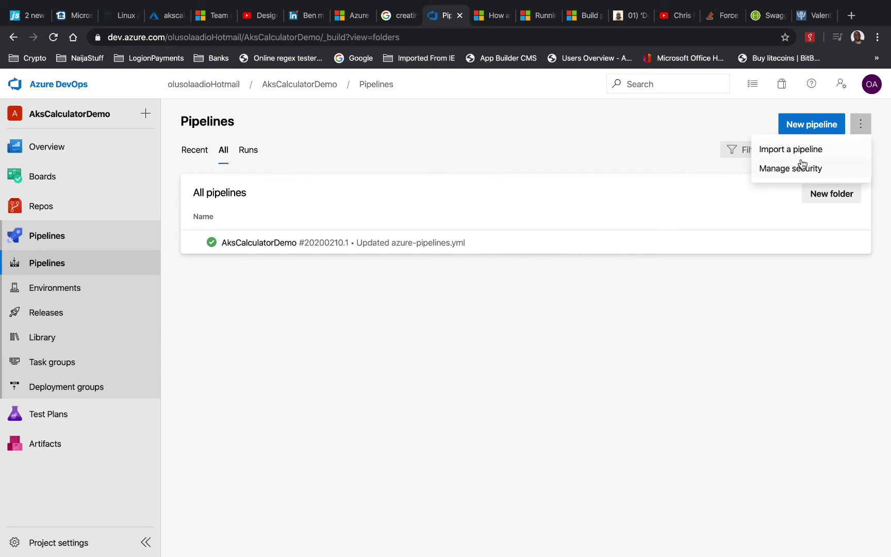
pyautogui.click(243, 154)
pyautogui.click(244, 154)
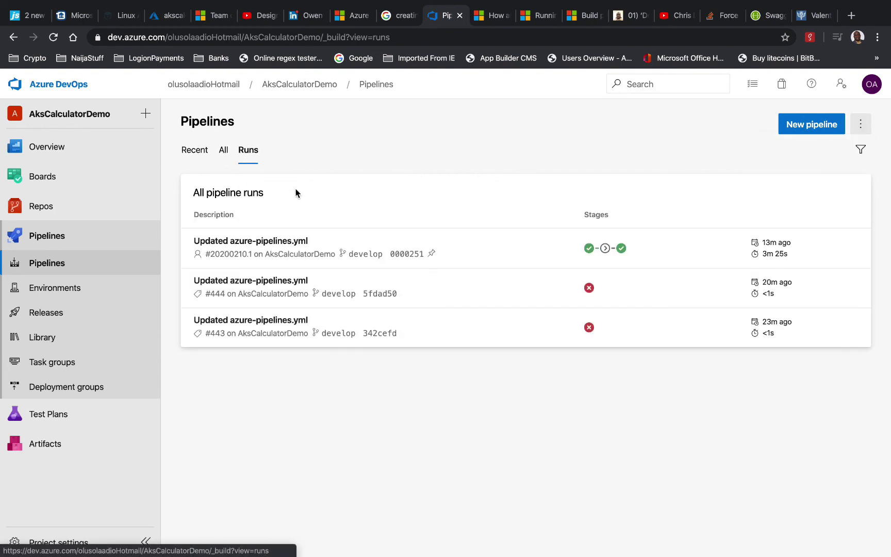
pyautogui.click(848, 250)
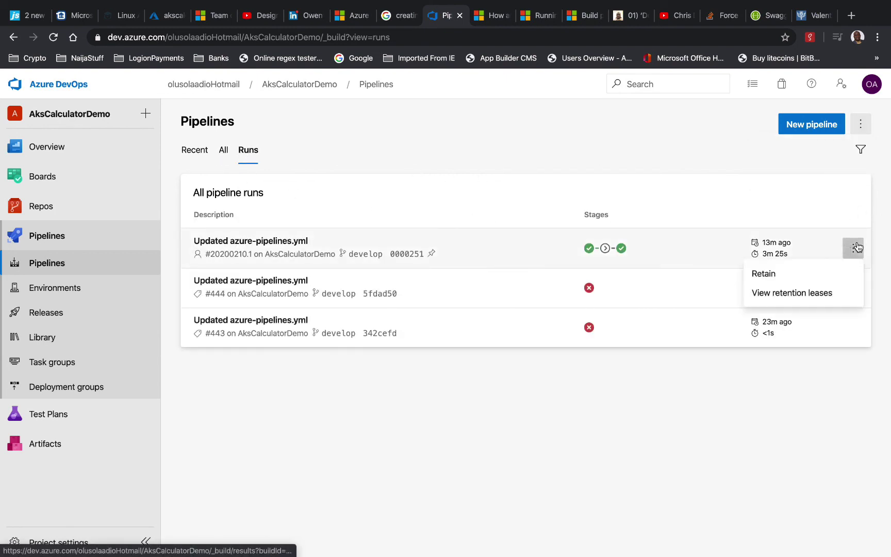
pyautogui.click(734, 192)
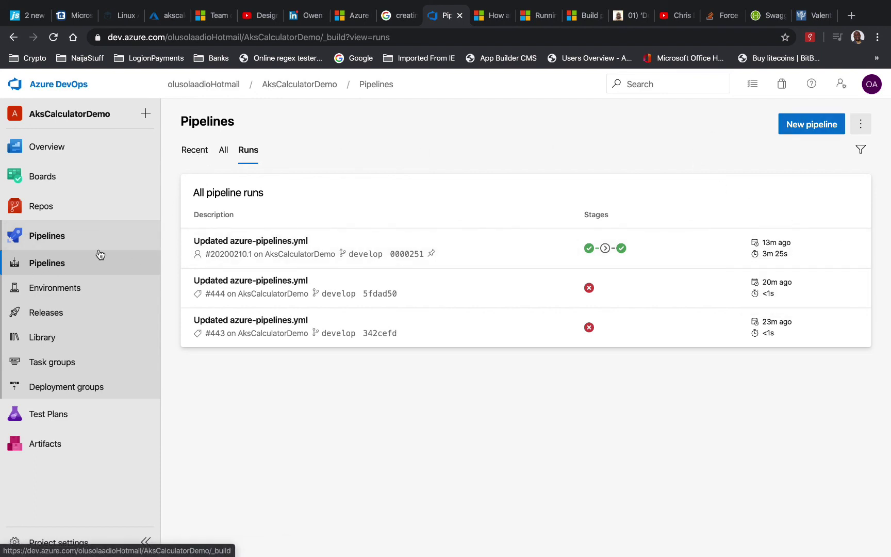
# Return to the Recent pipelines view showing the successful run, then open the repository files
pyautogui.click(865, 121)
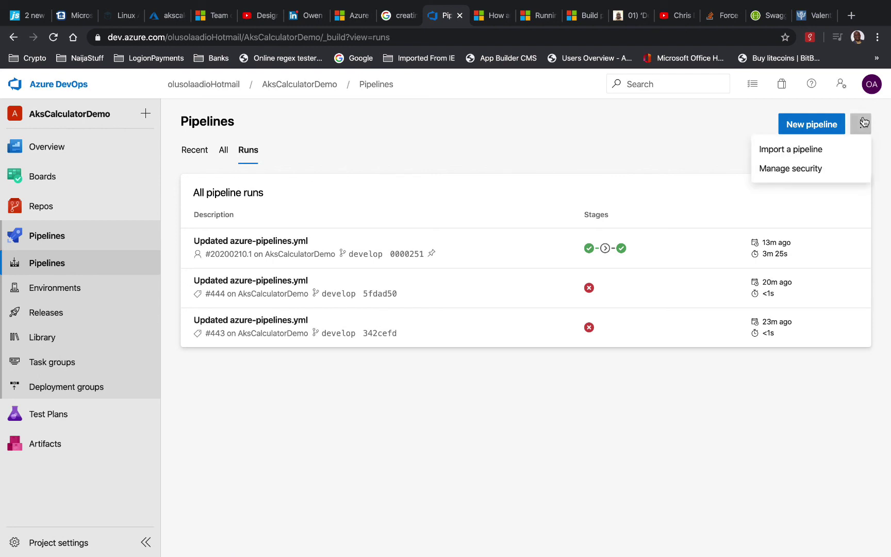
pyautogui.click(735, 144)
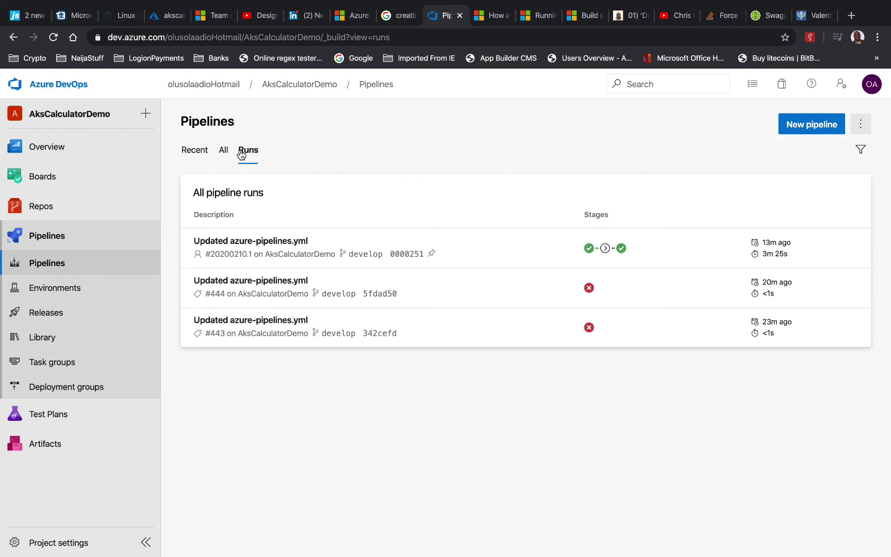
pyautogui.click(221, 153)
pyautogui.click(195, 152)
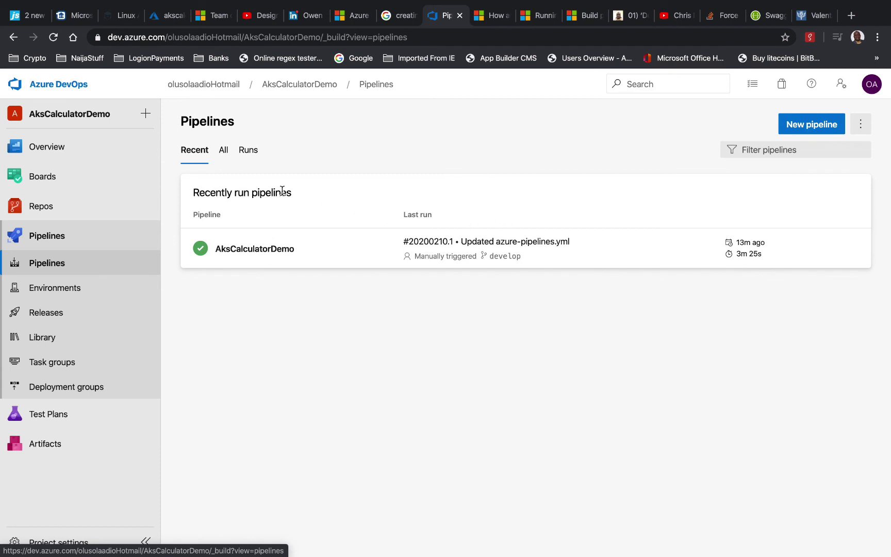
pyautogui.click(54, 210)
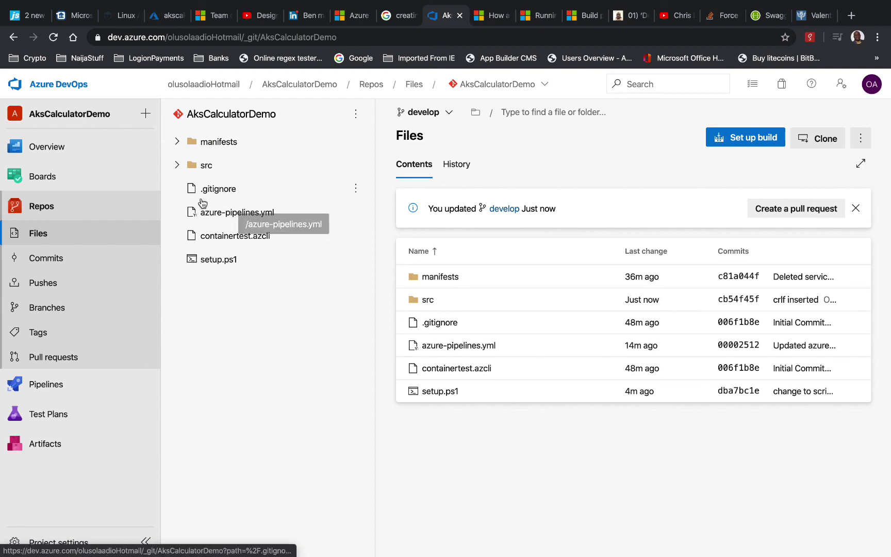
# Review develop's commit history including 'crlf inserted', then go back to the pipelines list
pyautogui.click(72, 257)
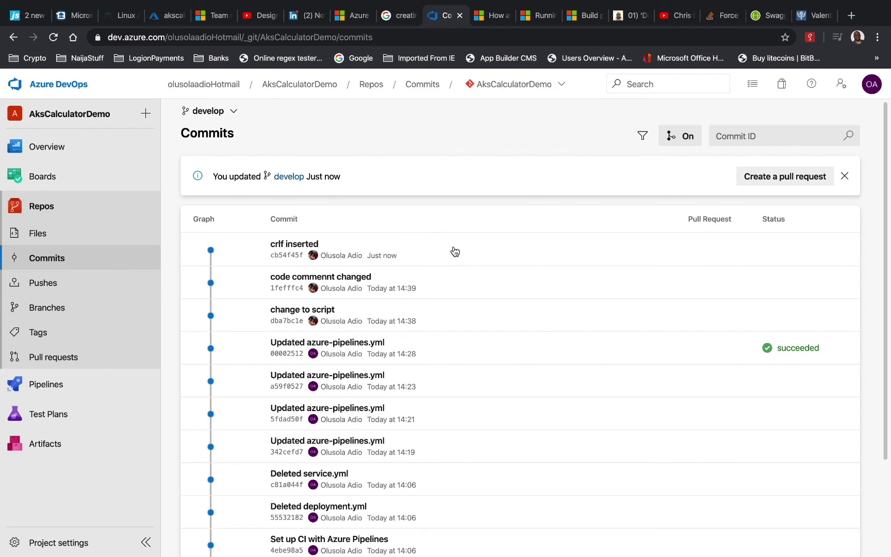
pyautogui.scroll(-1, 439, 268)
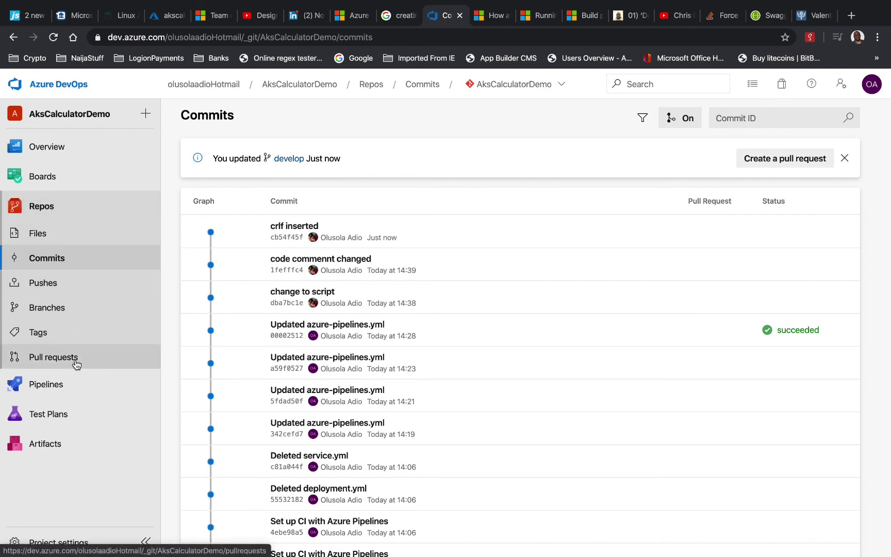
pyautogui.click(56, 395)
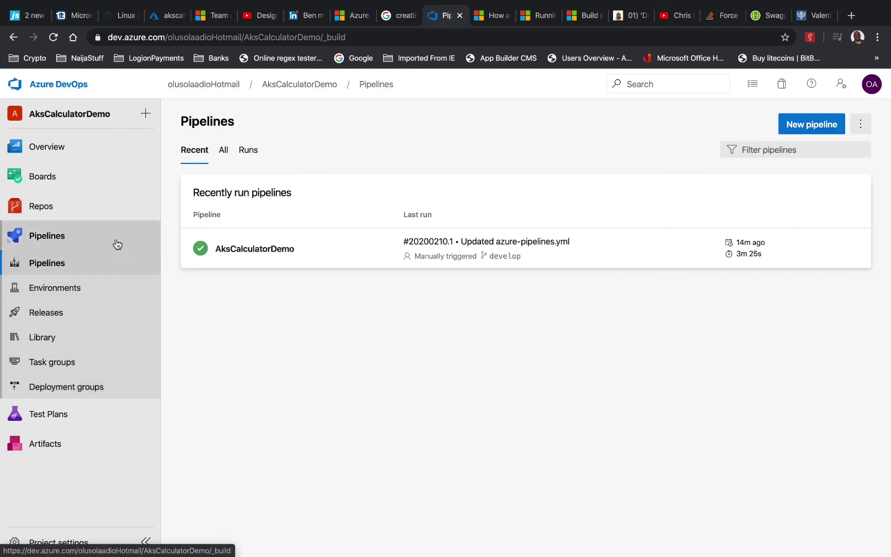
pyautogui.click(860, 124)
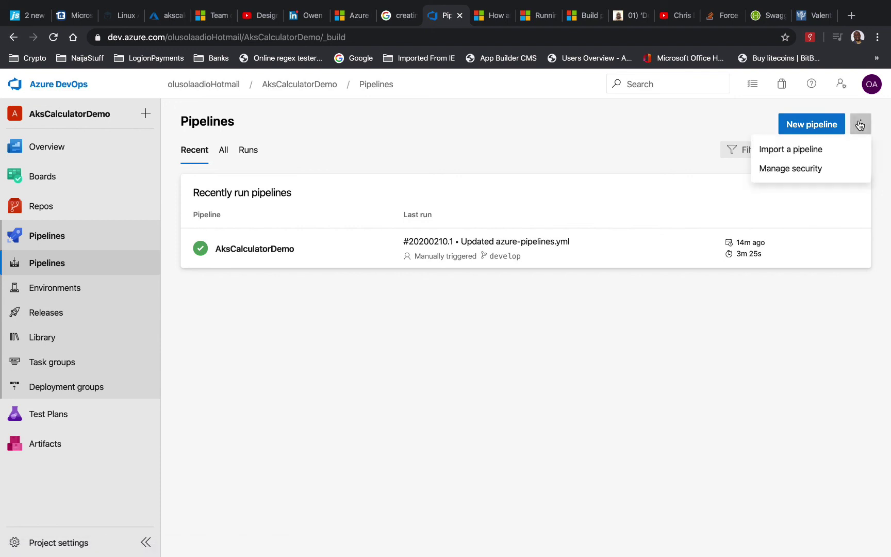
pyautogui.click(836, 213)
# Run the AksCalculatorDemo pipeline manually against the develop branch
pyautogui.click(607, 256)
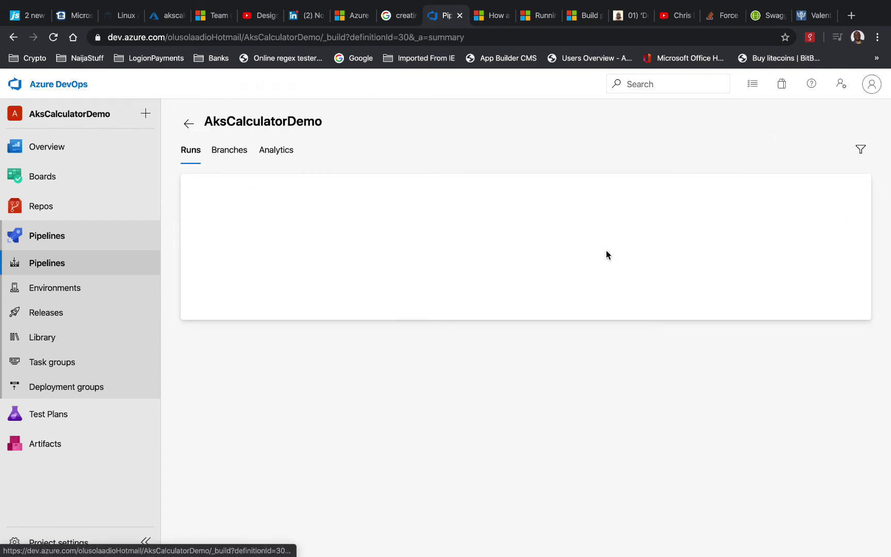
pyautogui.click(814, 129)
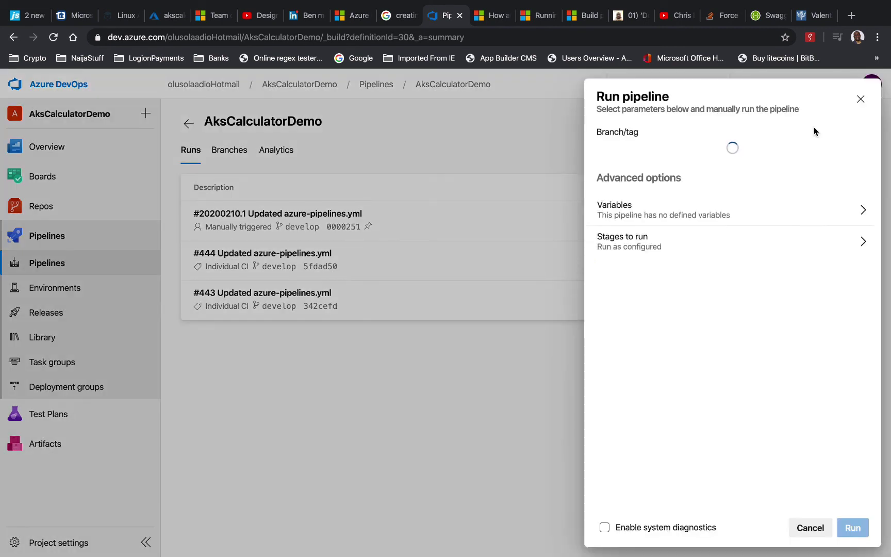
pyautogui.click(710, 151)
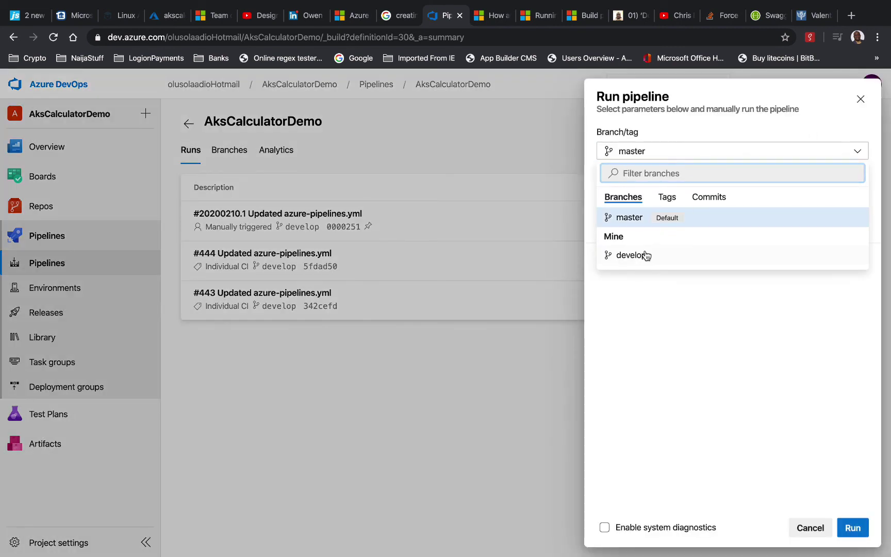
pyautogui.click(643, 254)
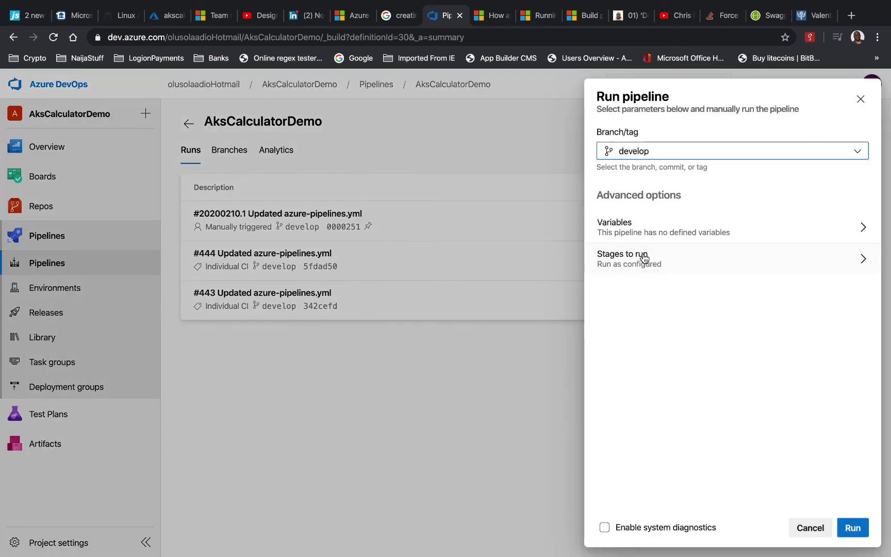
pyautogui.click(854, 520)
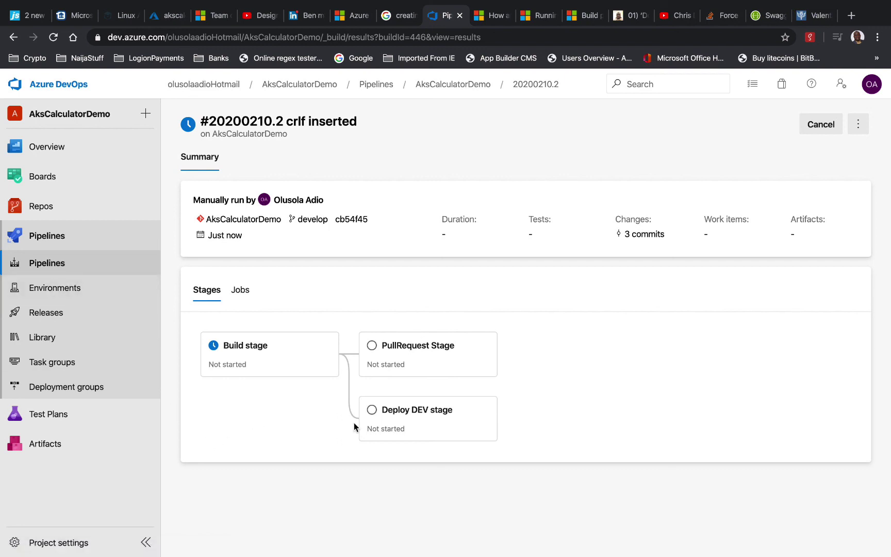
# Follow run #20200210.2's Build stage logs through to the Deploy DEV Job logs
pyautogui.click(282, 356)
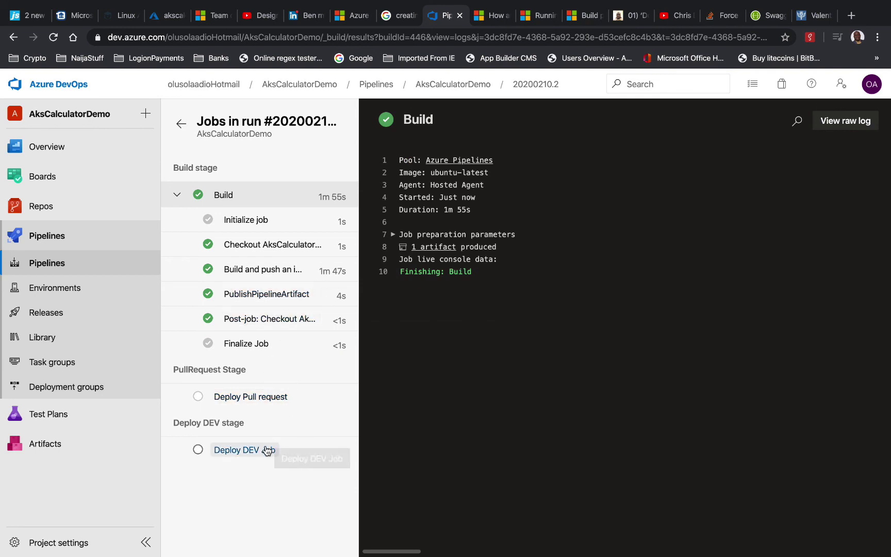
pyautogui.click(201, 450)
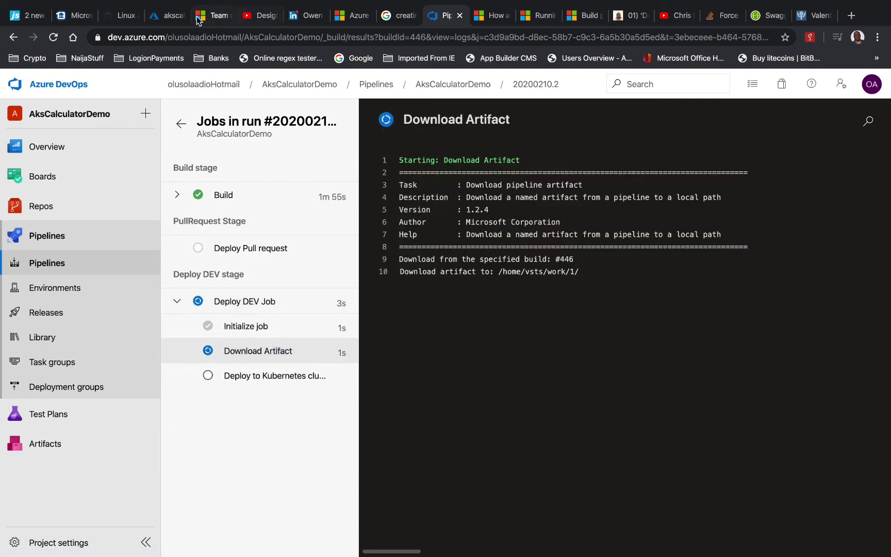
pyautogui.click(171, 15)
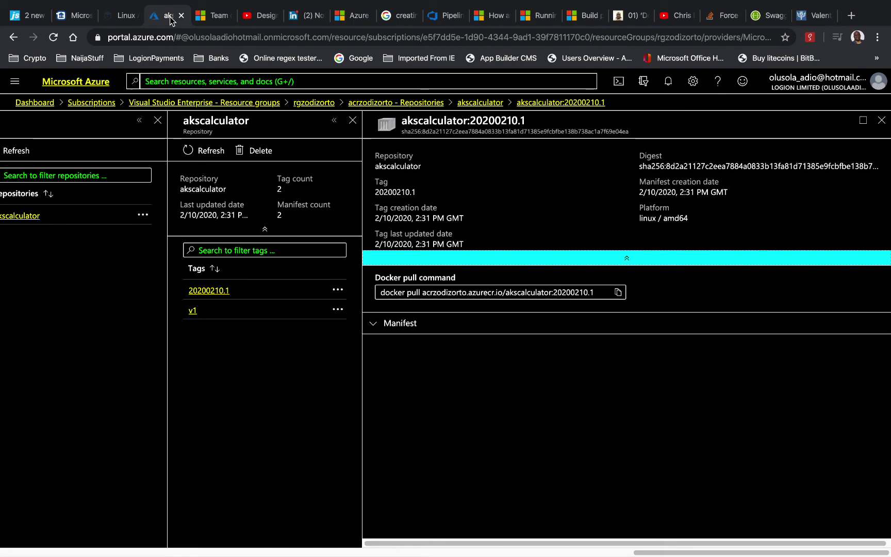
# Refresh the akscalculator tag list and view the new 20200210.2 image tag's details
pyautogui.click(219, 290)
pyautogui.click(212, 154)
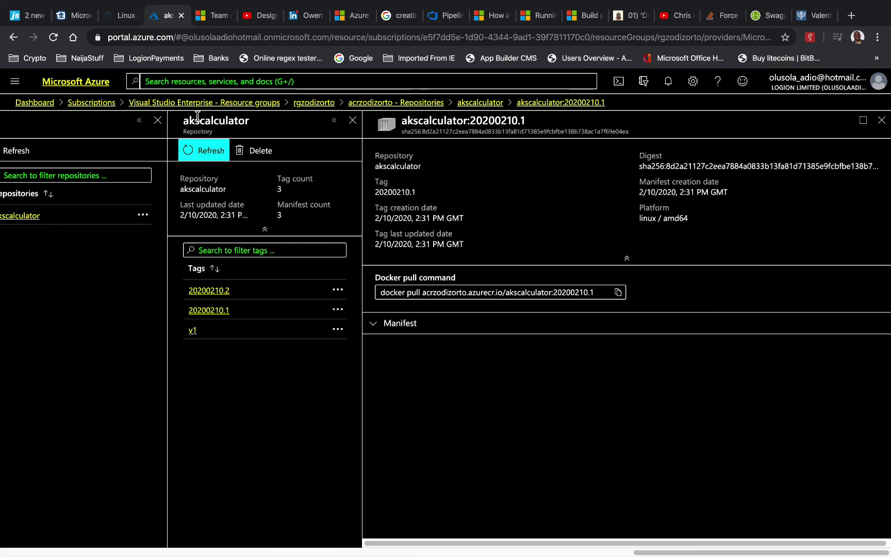
pyautogui.click(202, 292)
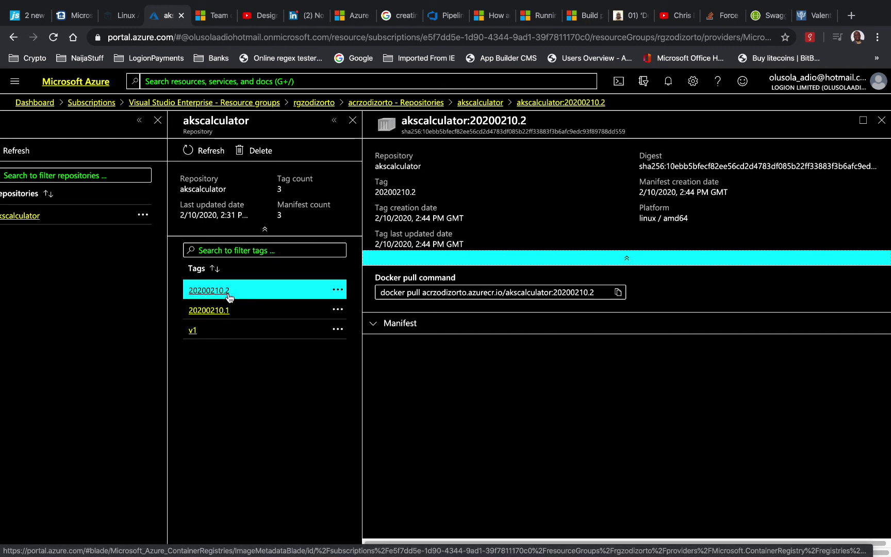
pyautogui.moveTo(424, 242)
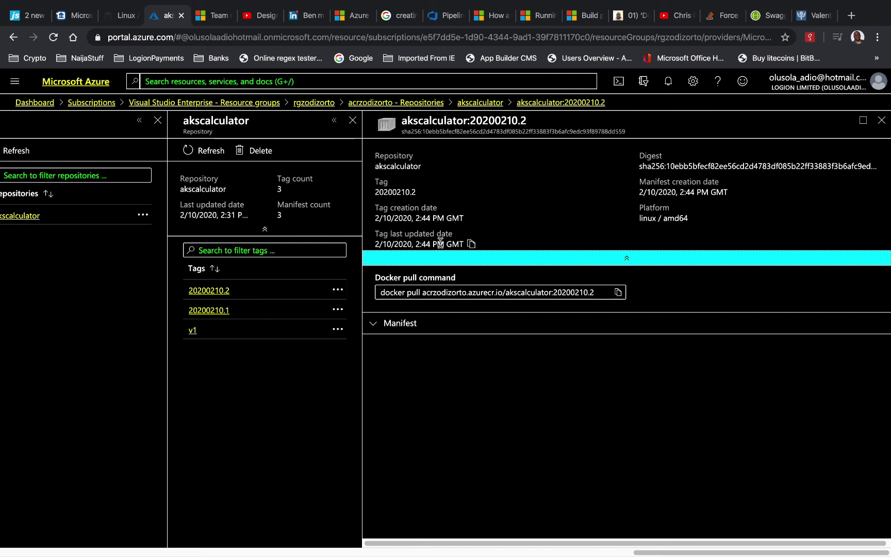
pyautogui.moveTo(566, 6)
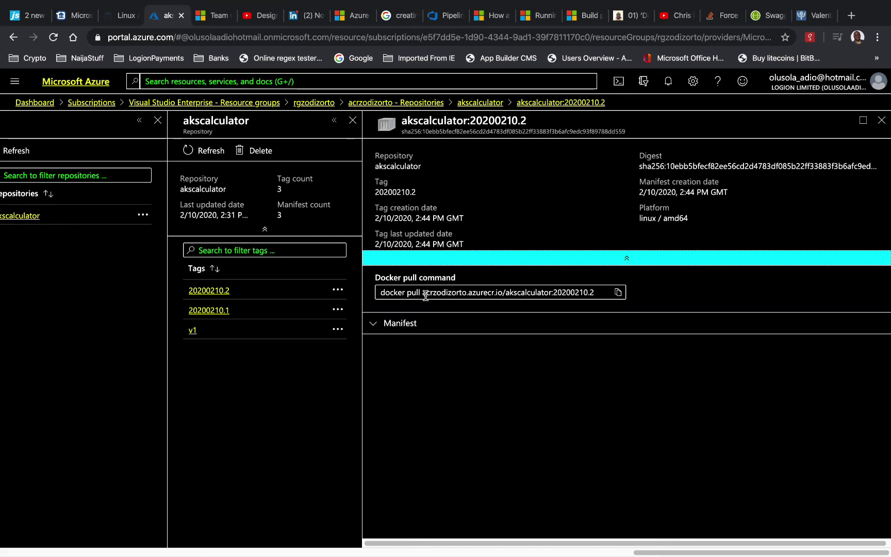
pyautogui.moveTo(424, 193)
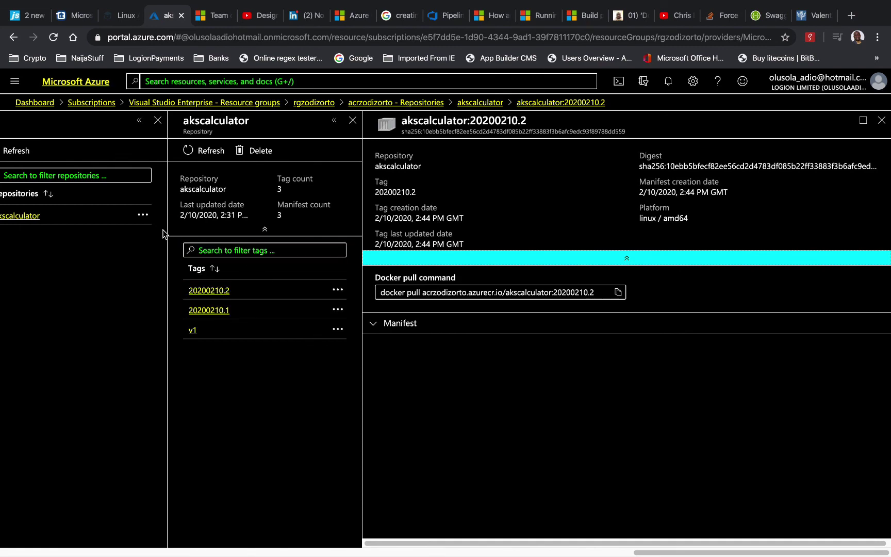
pyautogui.click(443, 21)
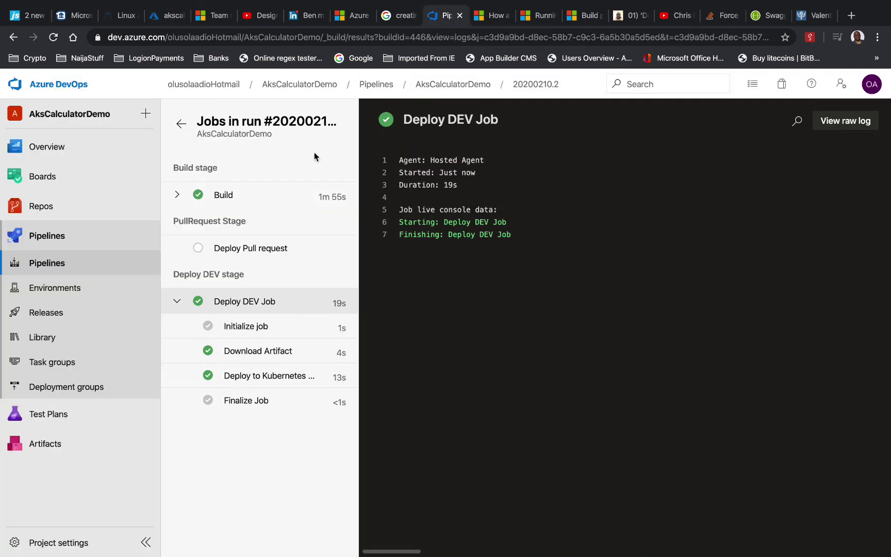
# Check the Deploy to Kubernetes log for external IP 52.157.109.36 and Swagger's Add/5/6 returning 11
pyautogui.click(275, 378)
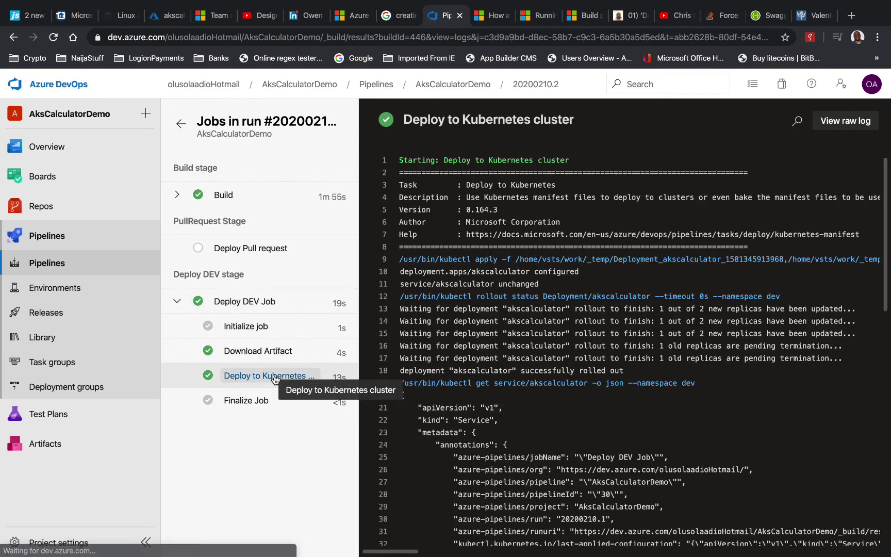
pyautogui.scroll(-5, 546, 412)
pyautogui.scroll(-5, 545, 412)
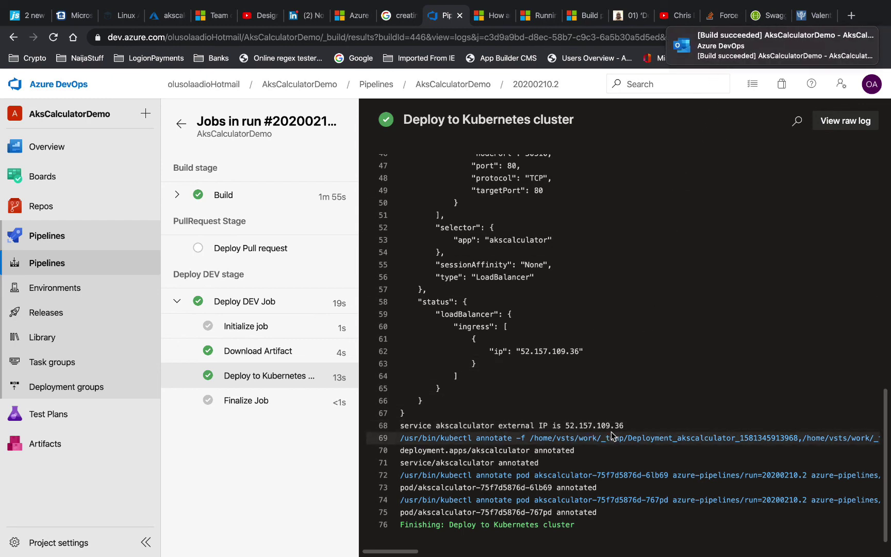
pyautogui.click(768, 15)
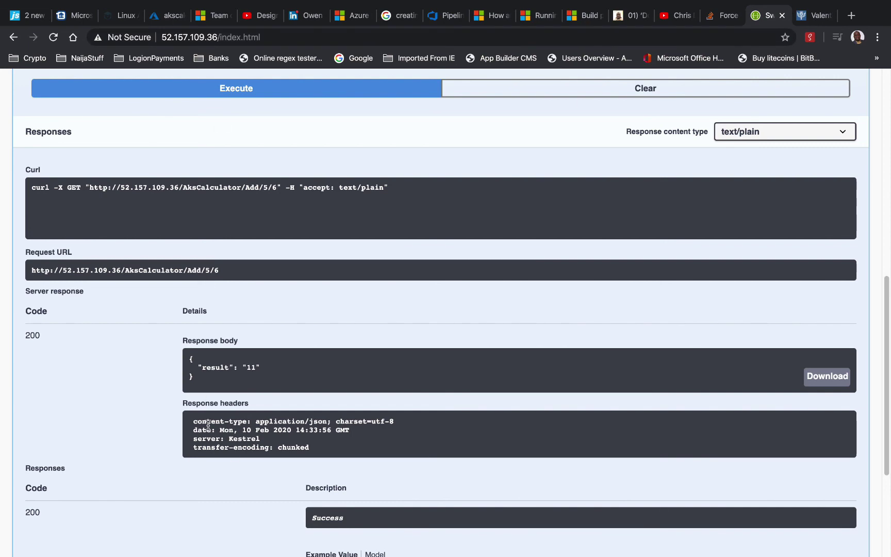
pyautogui.press('super+Tab')
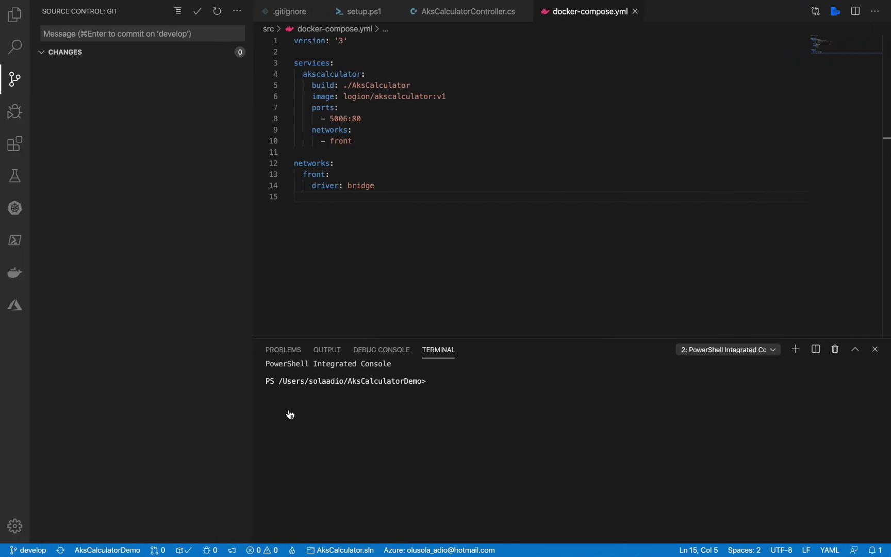
# Switch the terminal to bash and list the replica sets in the dev namespace
pyautogui.click(456, 384)
pyautogui.click(738, 351)
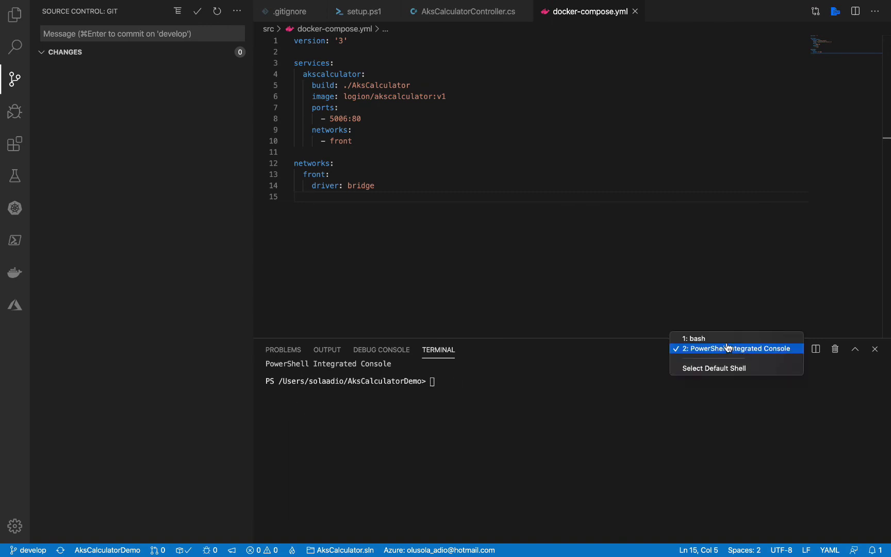
pyautogui.click(726, 340)
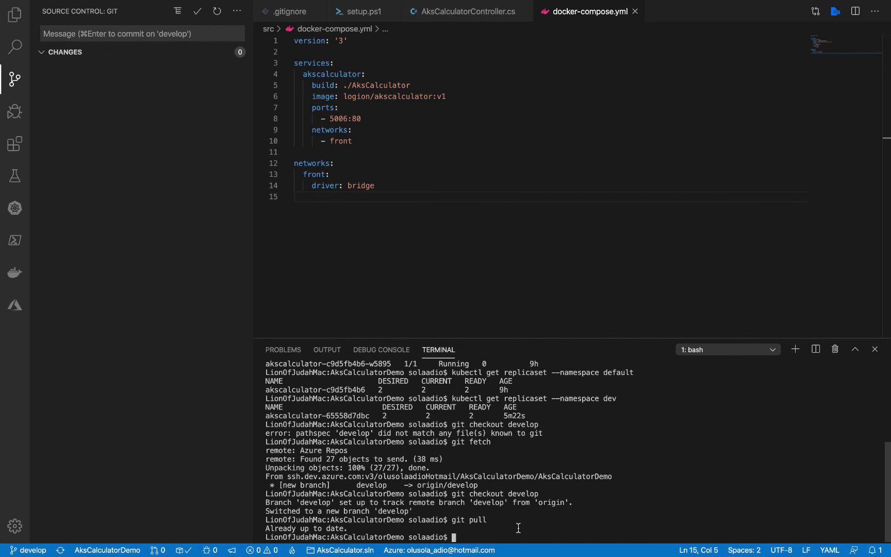
pyautogui.press('Up')
pyautogui.press('Up')
pyautogui.press('Up')
pyautogui.press('Up')
pyautogui.press('Up')
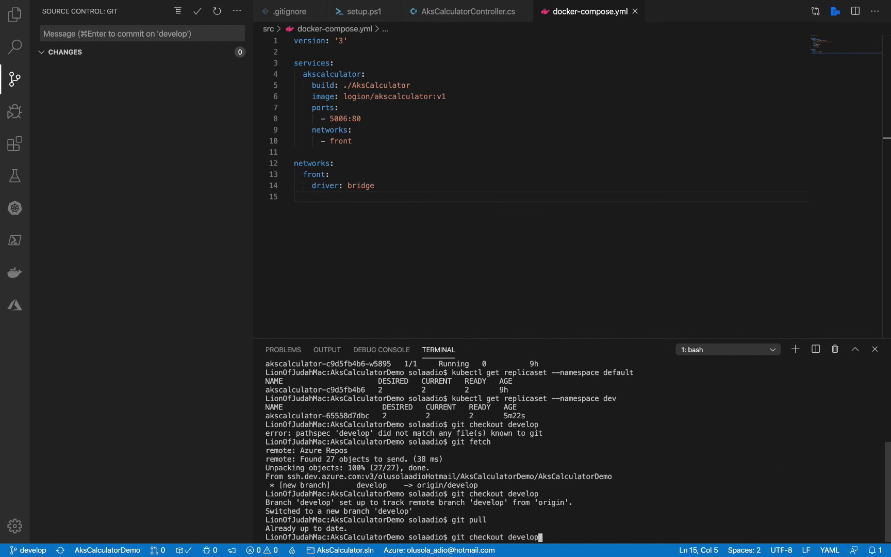
pyautogui.press('Return')
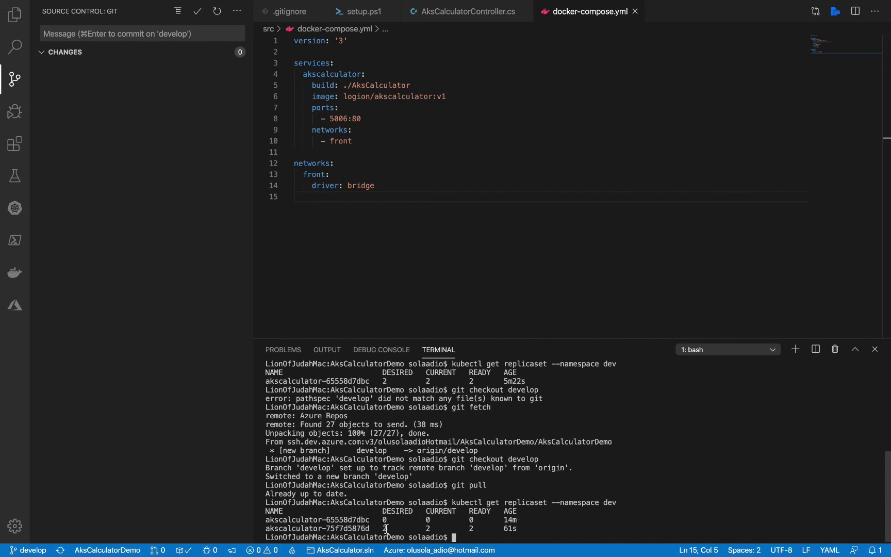
# List the pods and the service in the dev namespace with kubectl
pyautogui.press('Up')
pyautogui.press('Up')
pyautogui.press('Up')
pyautogui.press('Up')
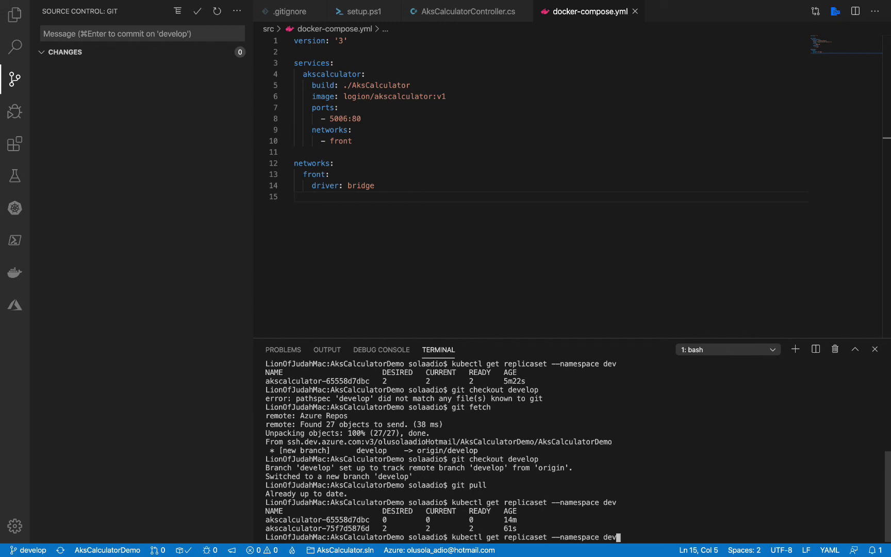
pyautogui.press('Up')
pyautogui.press('Up')
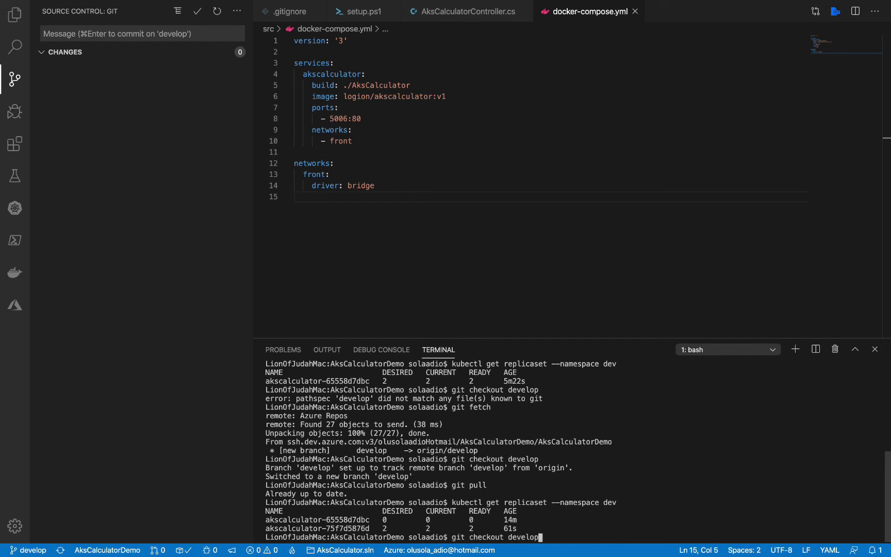
pyautogui.press('Up')
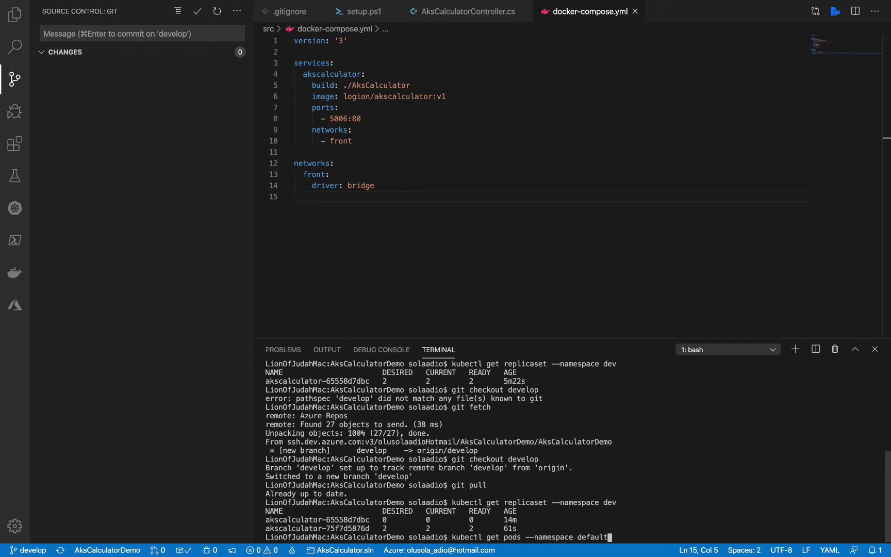
pyautogui.press('Up')
pyautogui.press('Return')
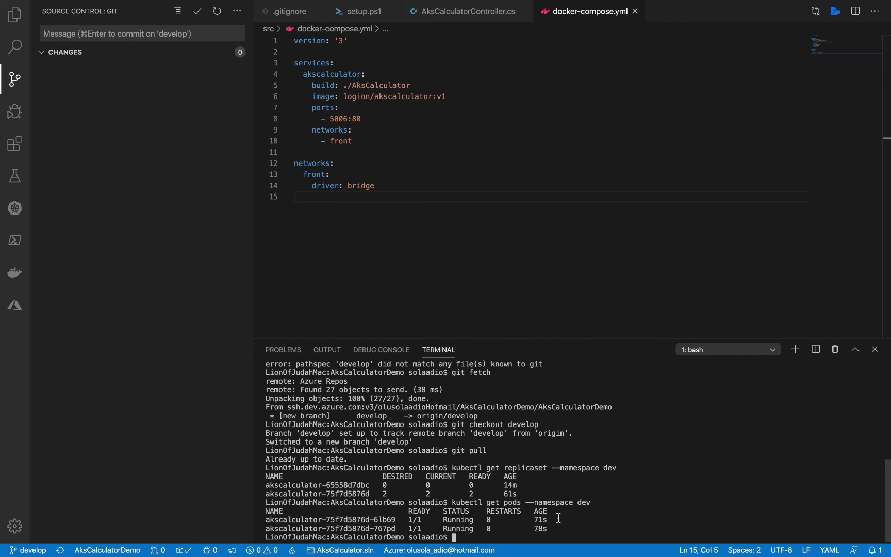
pyautogui.press('Up')
pyautogui.press('Up')
pyautogui.press('Up')
pyautogui.press('Up')
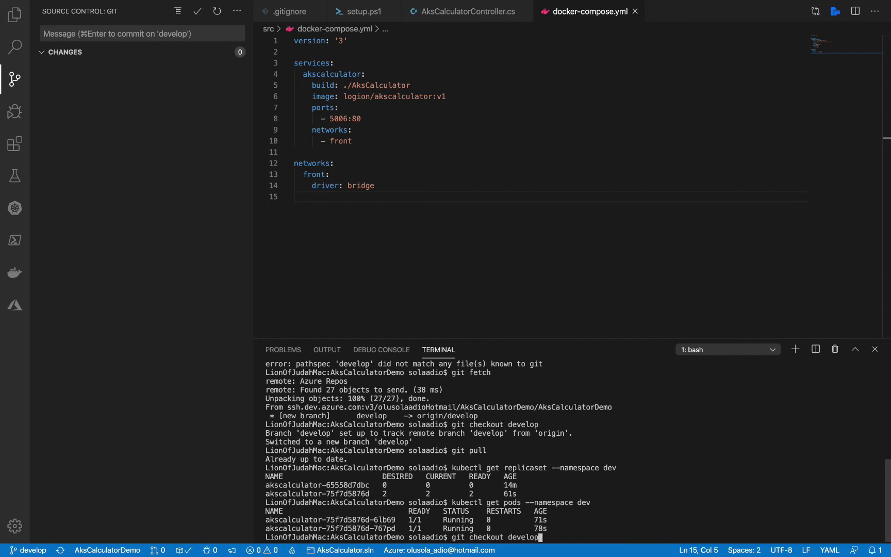
pyautogui.press('Up')
pyautogui.press('Up')
pyautogui.press('Up')
pyautogui.press('Up')
pyautogui.press('Up')
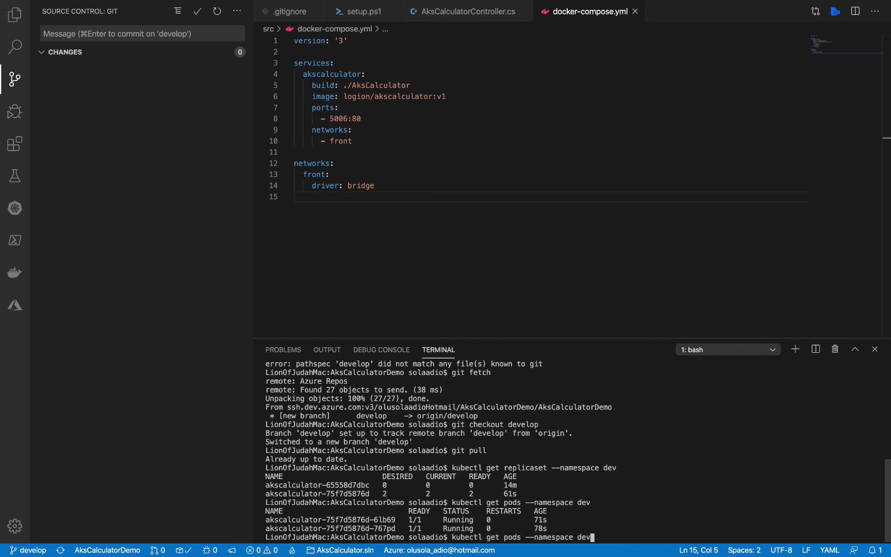
pyautogui.press('BackSpace')
pyautogui.press('BackSpace')
pyautogui.press('BackSpace')
pyautogui.press('BackSpace')
pyautogui.press('BackSpace')
pyautogui.write('v')
pyautogui.press('Return')
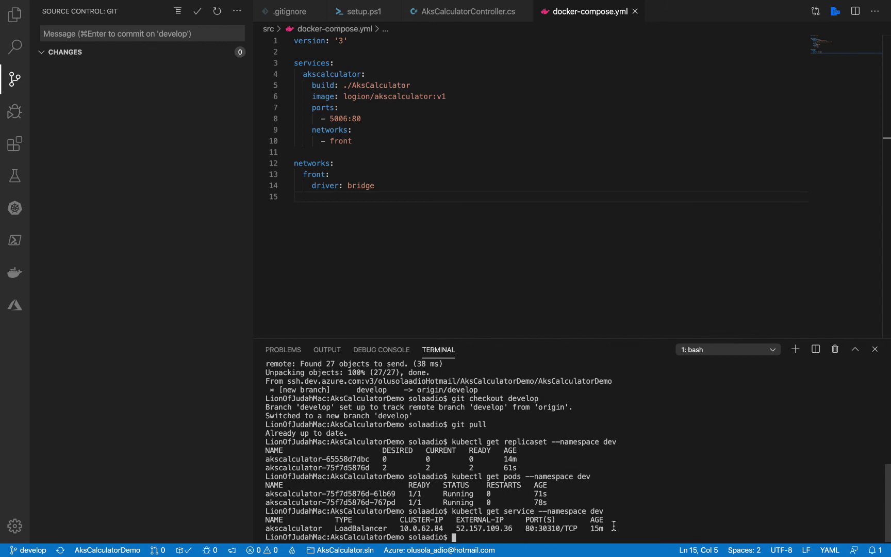
# List the dev namespace deployment, confirming 2/2 ready
pyautogui.press('Up')
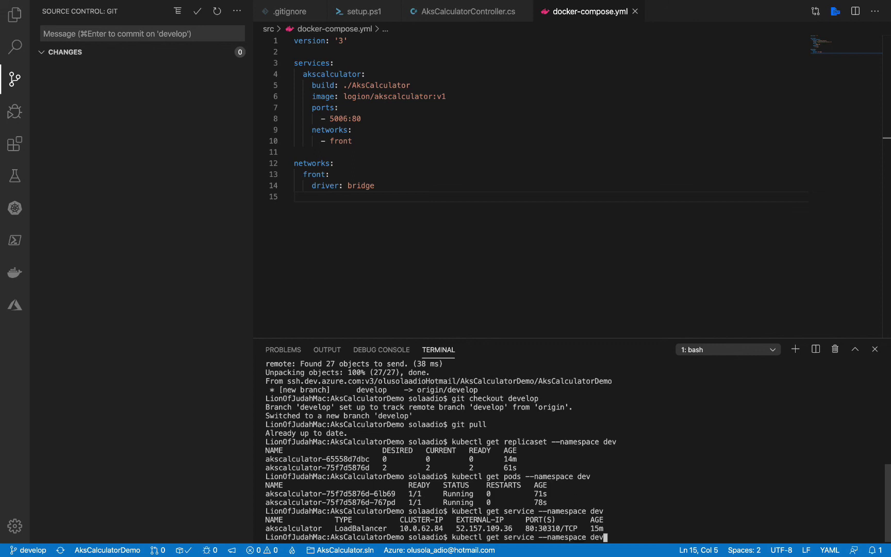
pyautogui.press('Left')
pyautogui.press('Left')
pyautogui.press('Left')
pyautogui.press('Left')
pyautogui.press('Left')
pyautogui.press('Left')
pyautogui.press('Left')
pyautogui.press('Left')
pyautogui.press('Left')
pyautogui.press('Left')
pyautogui.press('Left')
pyautogui.press('Left')
pyautogui.press('Left')
pyautogui.press('Left')
pyautogui.press('Left')
pyautogui.press('Left')
pyautogui.press('BackSpace')
pyautogui.press('BackSpace')
pyautogui.press('BackSpace')
pyautogui.press('BackSpace')
pyautogui.press('BackSpace')
pyautogui.press('BackSpace')
pyautogui.press('BackSpace')
pyautogui.write('d')
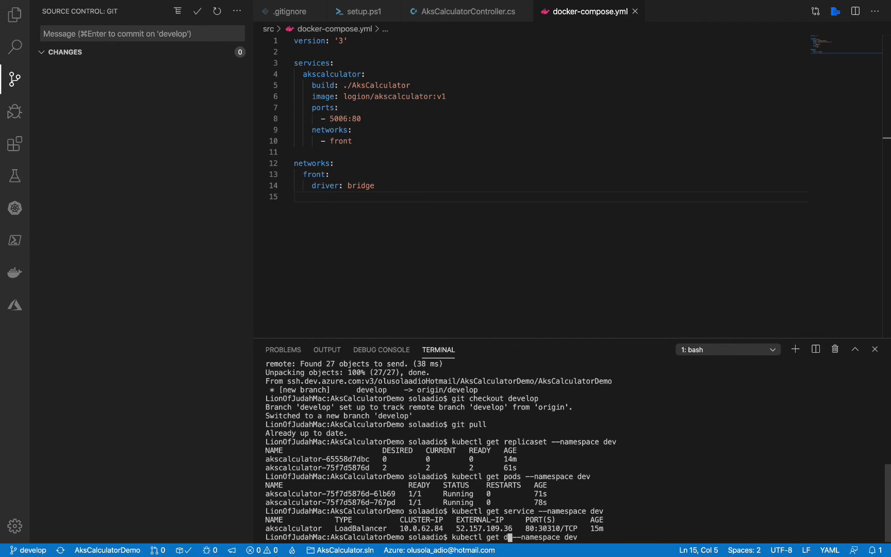
pyautogui.write('eployment')
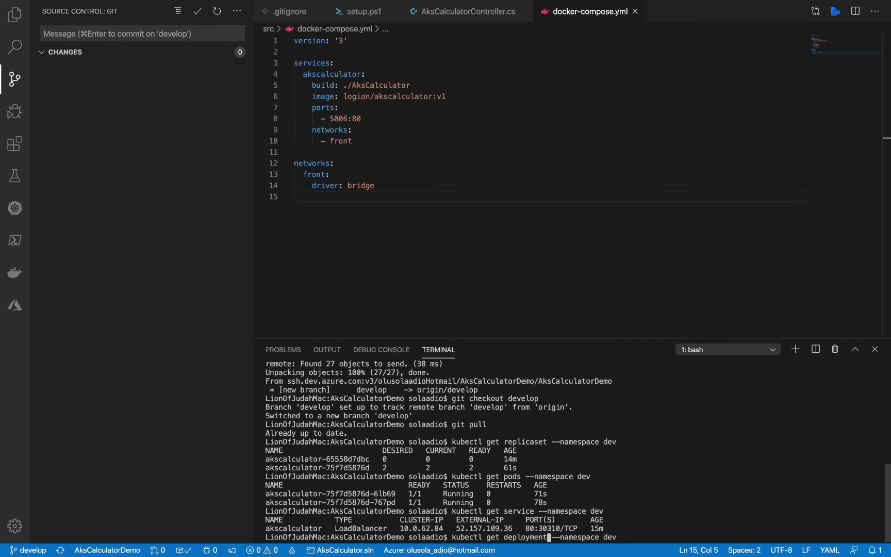
pyautogui.press('Return')
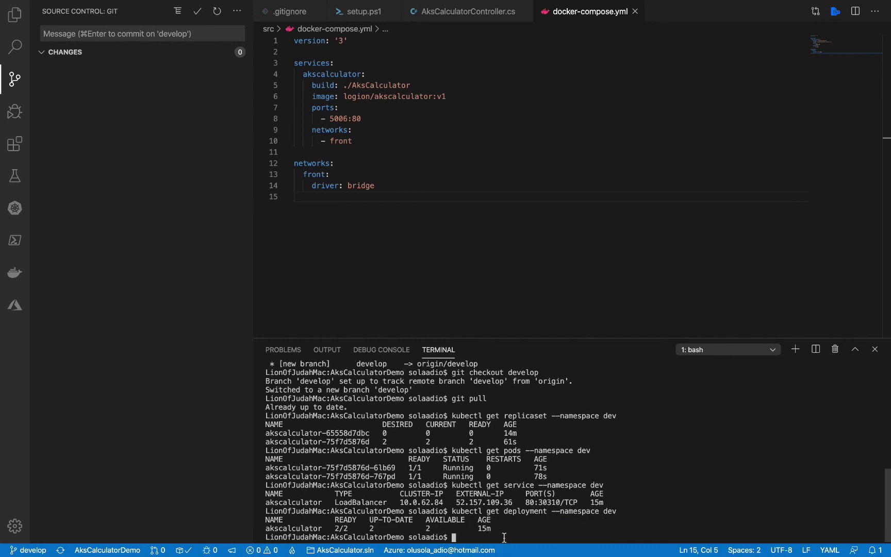
pyautogui.press('Up')
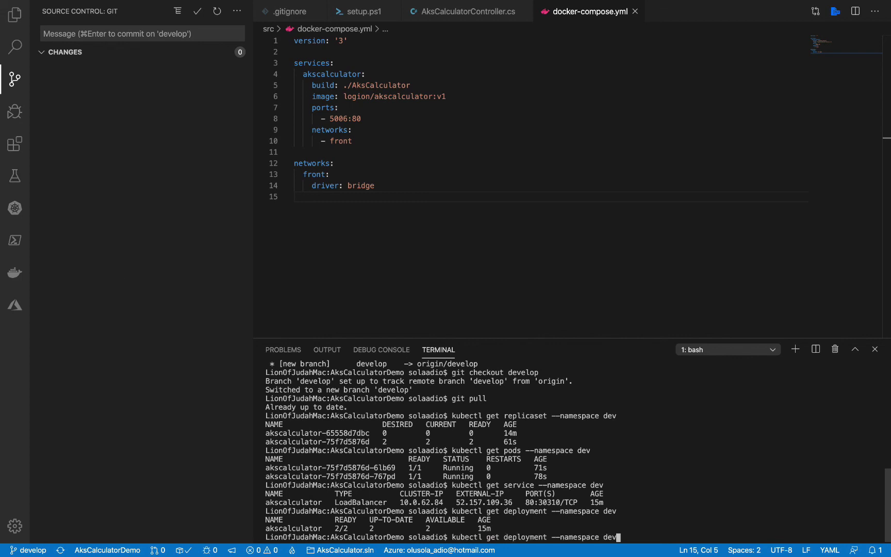
pyautogui.press('BackSpace')
pyautogui.press('BackSpace')
pyautogui.press('BackSpace')
pyautogui.press('BackSpace')
pyautogui.press('BackSpace')
pyautogui.press('BackSpace')
pyautogui.press('BackSpace')
pyautogui.press('BackSpace')
pyautogui.press('BackSpace')
pyautogui.press('BackSpace')
pyautogui.press('BackSpace')
pyautogui.press('BackSpace')
pyautogui.press('BackSpace')
pyautogui.press('BackSpace')
pyautogui.press('BackSpace')
pyautogui.press('BackSpace')
pyautogui.press('BackSpace')
pyautogui.press('BackSpace')
pyautogui.press('BackSpace')
pyautogui.press('BackSpace')
pyautogui.press('BackSpace')
pyautogui.press('BackSpace')
pyautogui.press('BackSpace')
pyautogui.press('BackSpace')
pyautogui.press('BackSpace')
pyautogui.press('BackSpace')
# Run 'kubectl get namespace' to list default, dev, prod, qa, staging and kube namespaces as Active
pyautogui.write('na')
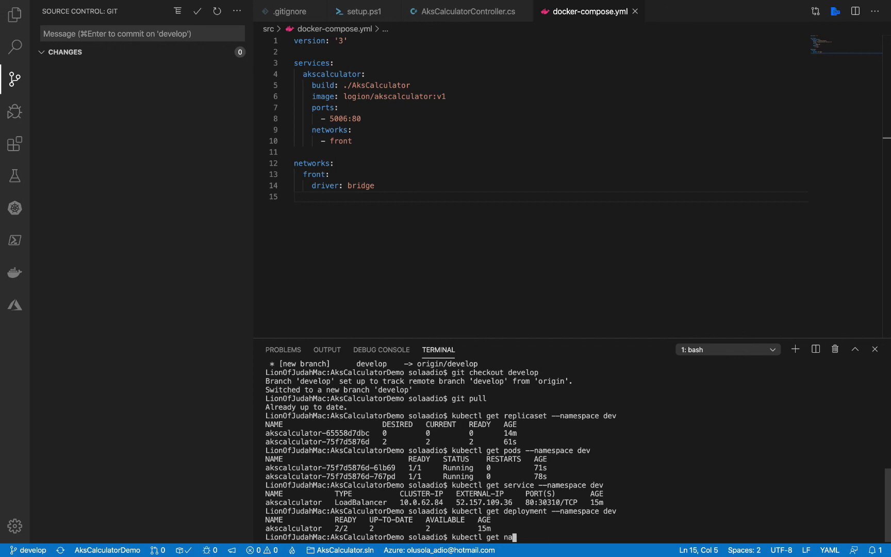
pyautogui.write('mespace')
pyautogui.press('Return')
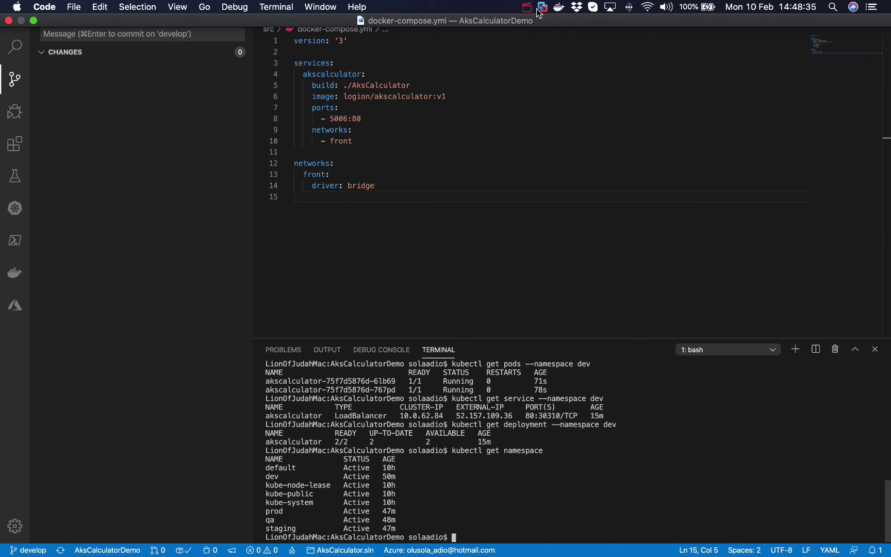
pyautogui.click(527, 7)
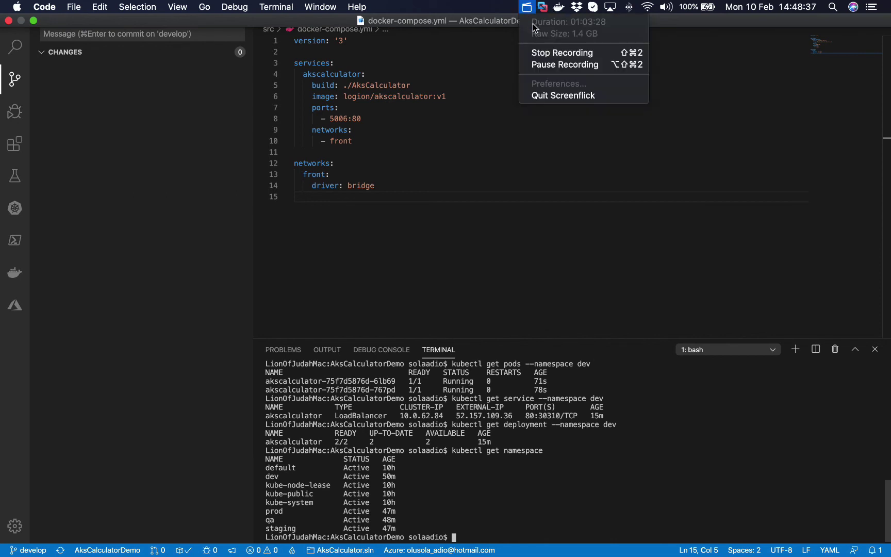